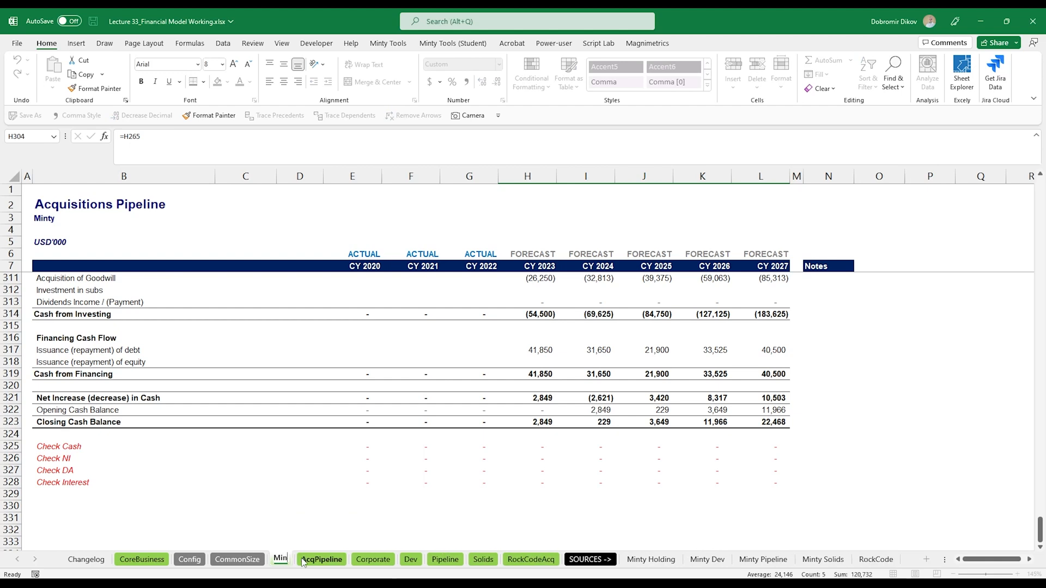
- Finish renaming the copied sheet as MintyTools and change its title to Minty Tools
key(Return)
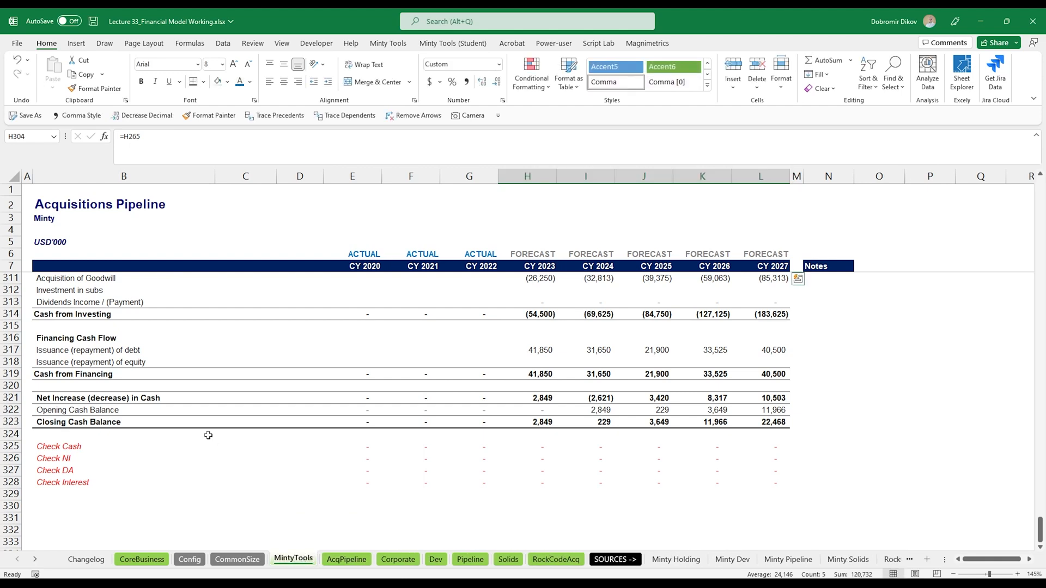
click(78, 201)
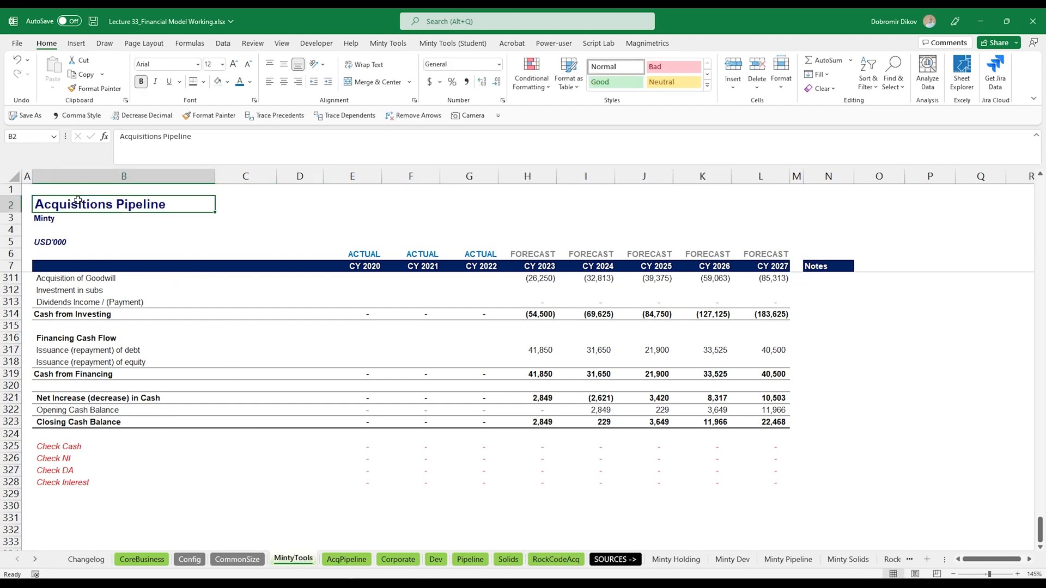
text(Minty Tools)
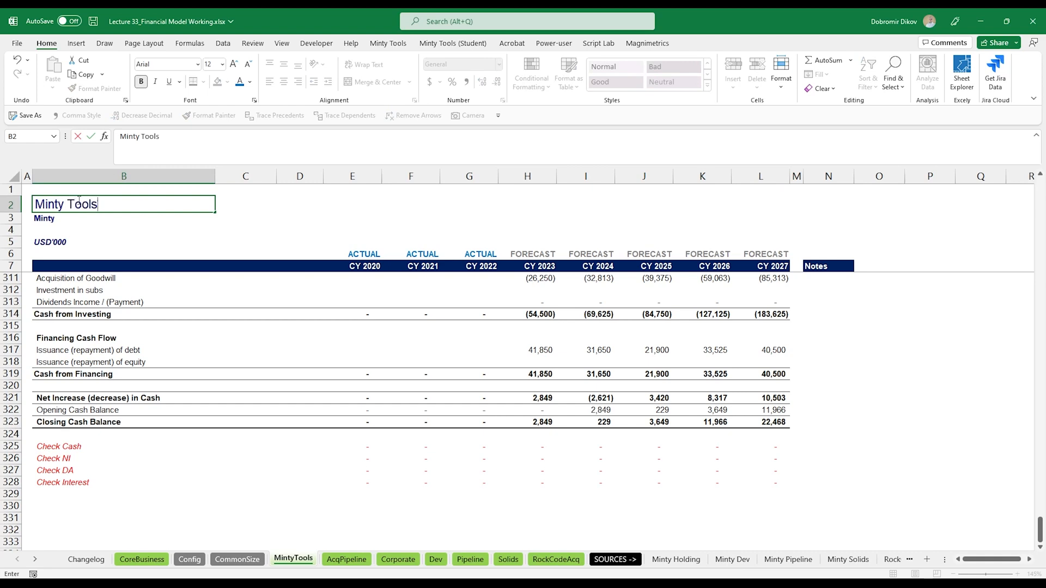
key(Return)
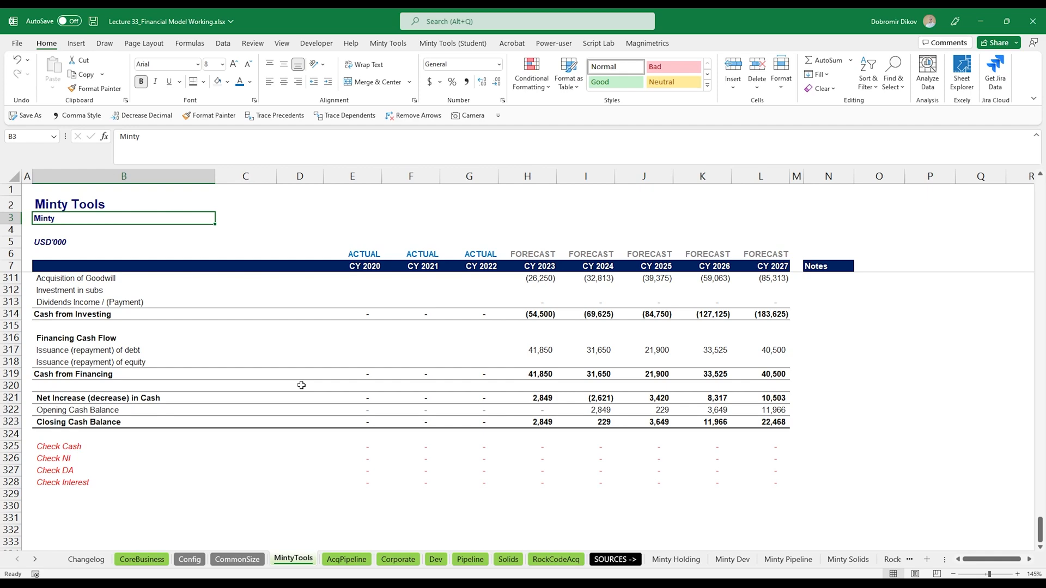
- Delete rows 11 through 241 so only the financial statements remain below the assumptions header
scroll(301, 385, up, 20)
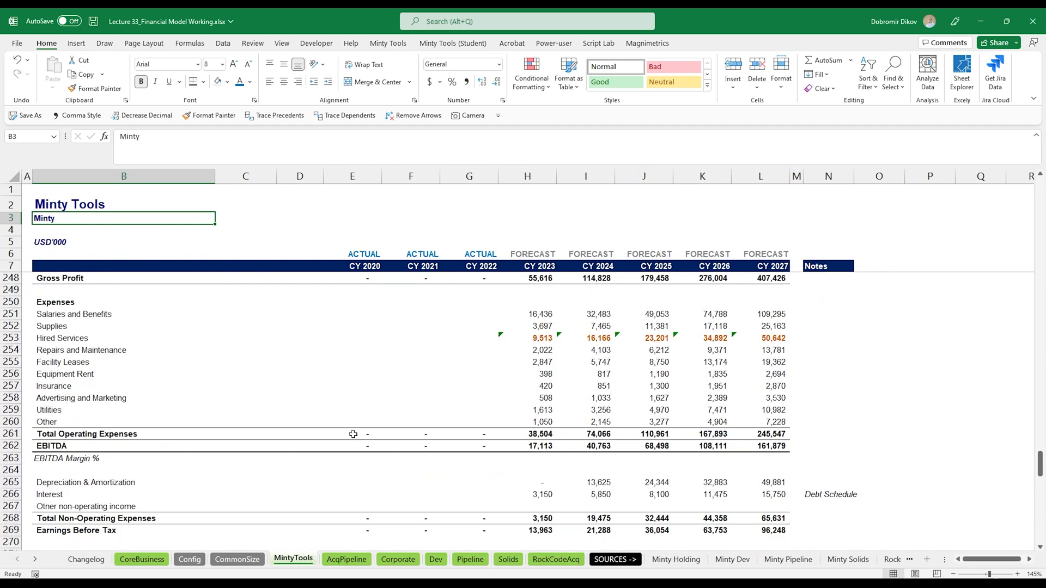
scroll(353, 434, up, 6)
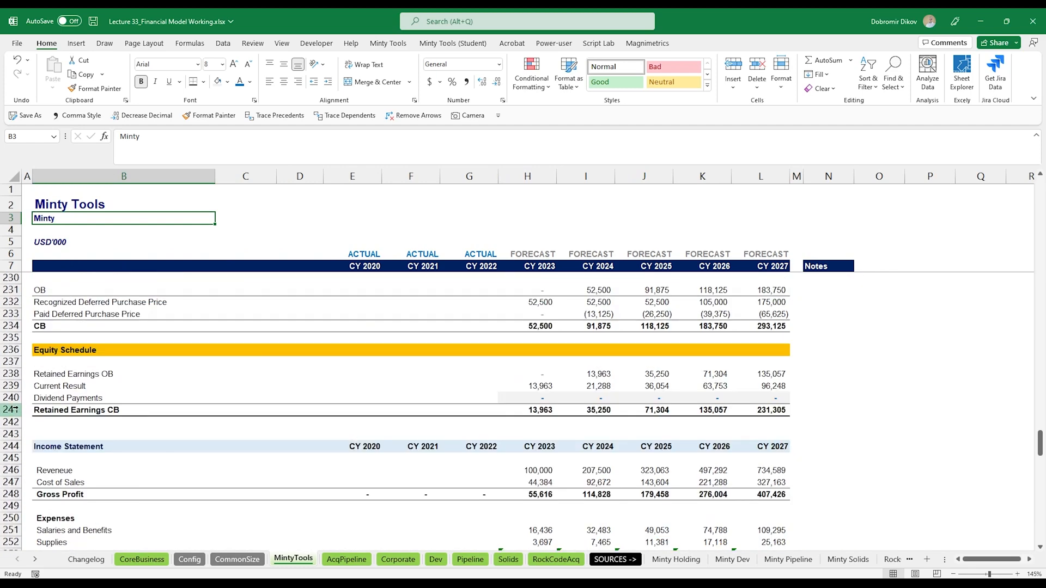
click(15, 409)
scroll(116, 419, up, 14)
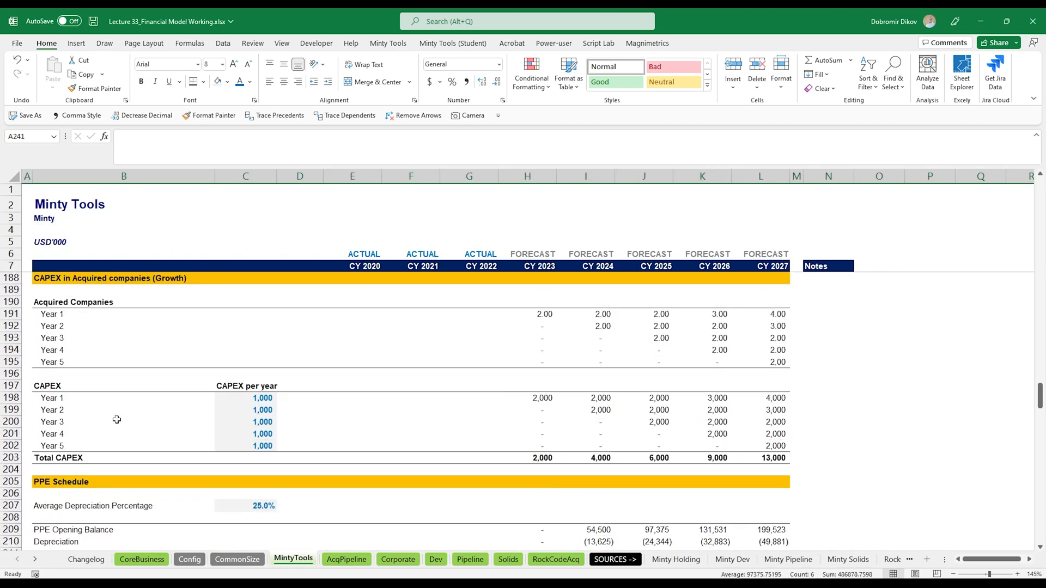
scroll(117, 420, up, 20)
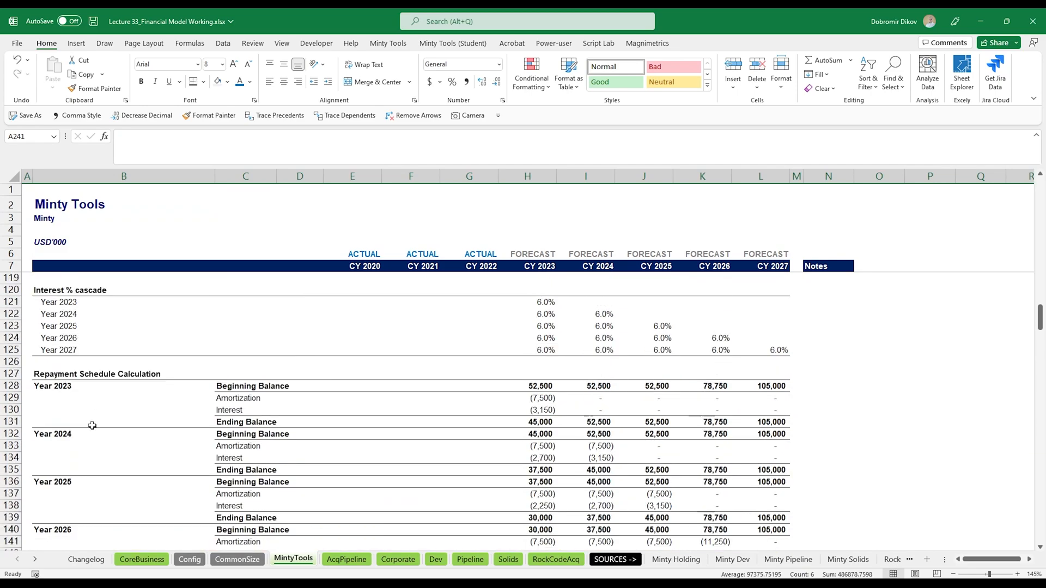
scroll(92, 426, up, 20)
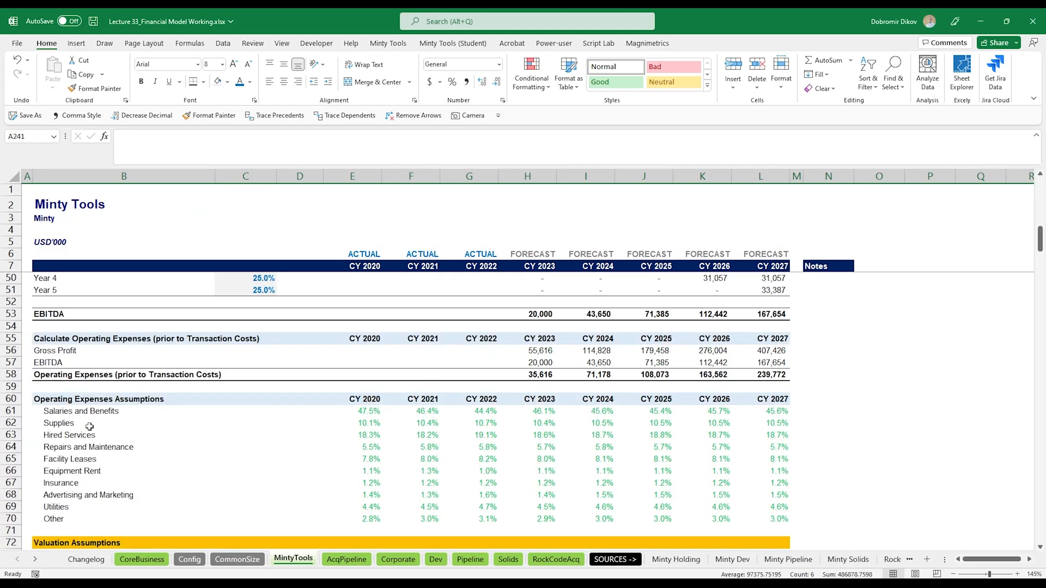
scroll(89, 426, up, 14)
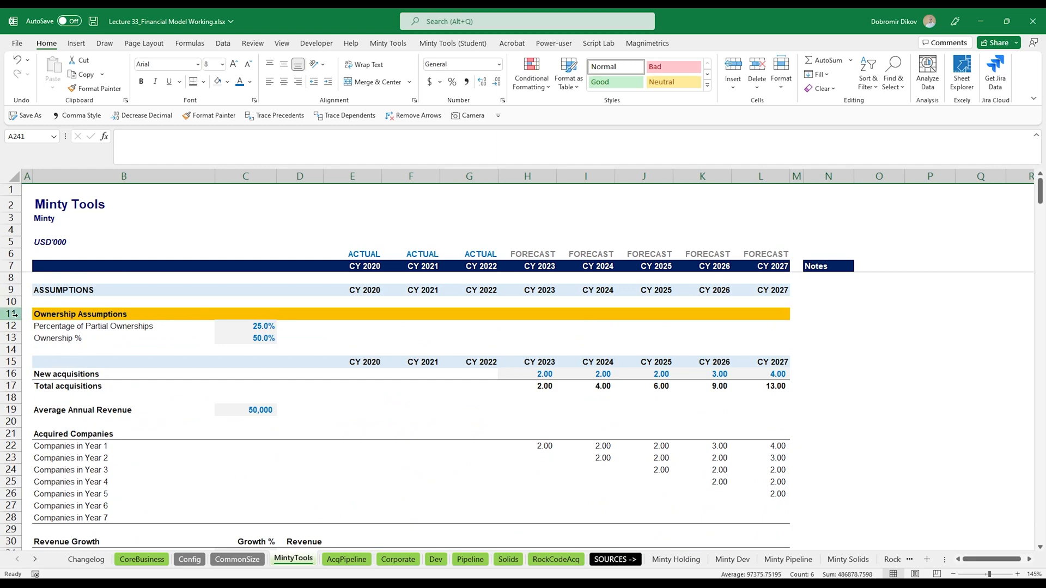
shift+click(14, 314)
key(ctrl+minus)
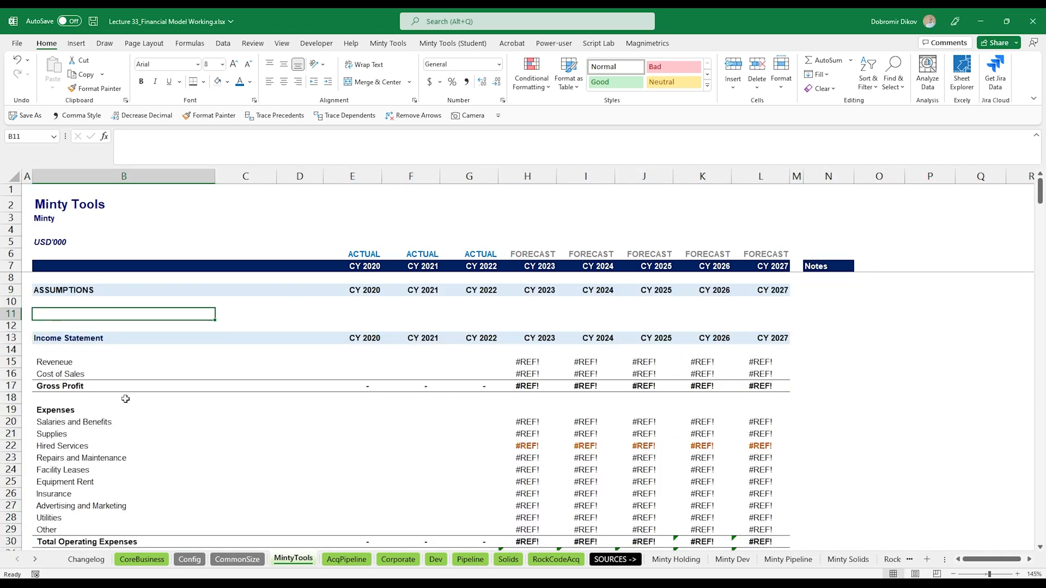
- Insert blank rows above the Income Statement to make room for new assumptions
key(ctrl+plus)
key(ctrl+plus)
key(ctrl+plus)
key(ctrl+plus)
key(ctrl+plus)
key(ctrl+plus)
key(ctrl+plus)
key(ctrl+plus)
key(ctrl+plus)
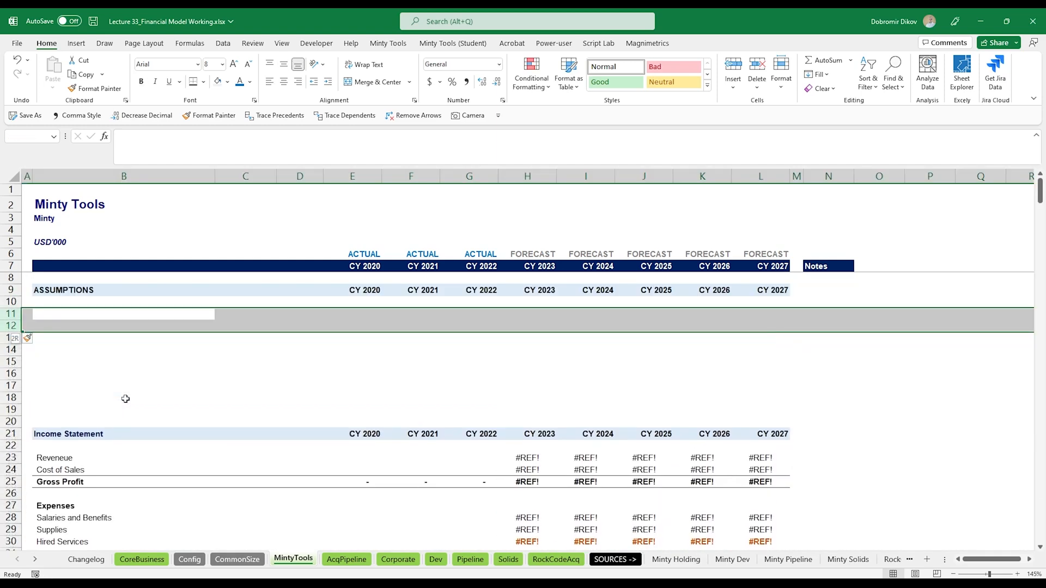
key(ctrl+plus)
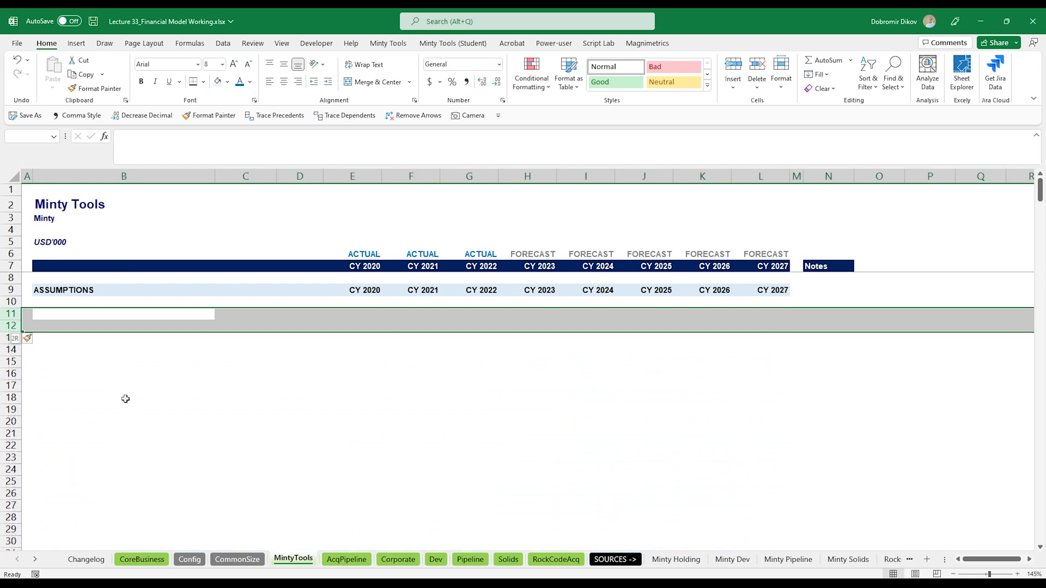
- Clear the Revenue and Cost of Sales forecast formulas in the Income Statement
key(Down)
key(ctrl+Down)
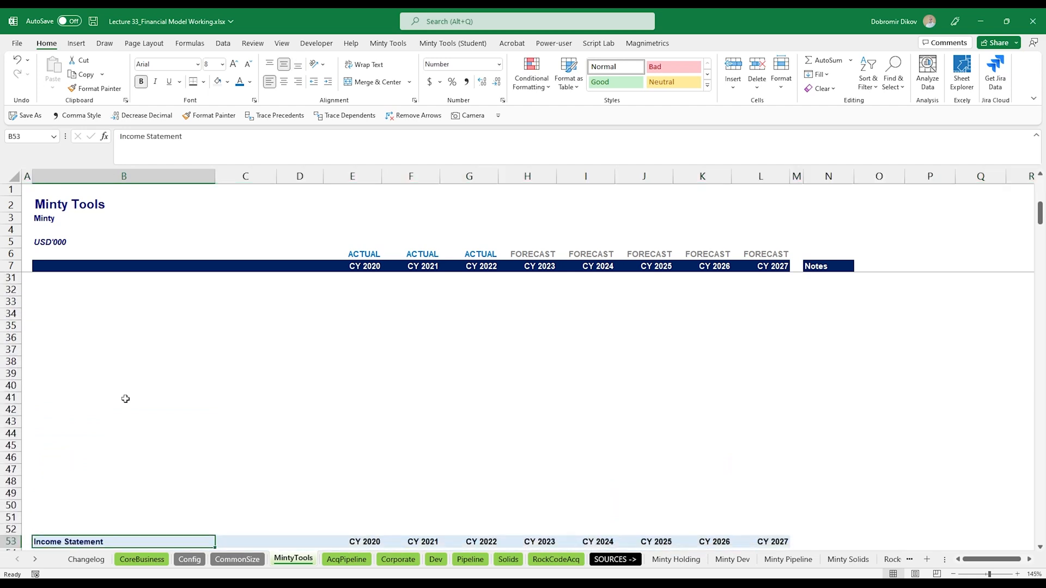
key(Down)
key(Down)
key(Down)
key(Down)
key(Up)
key(Up)
key(ctrl+Right)
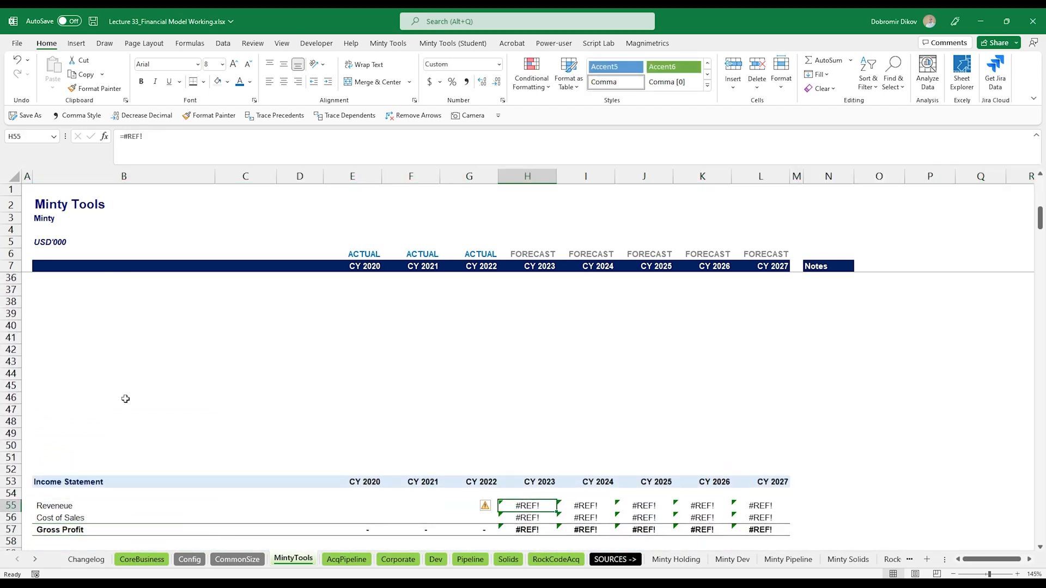
key(ctrl+shift+Right)
key(shift+Down)
key(Delete)
- Clear the operating expense and the depreciation and interest forecast formulas
scroll(443, 446, down, 5)
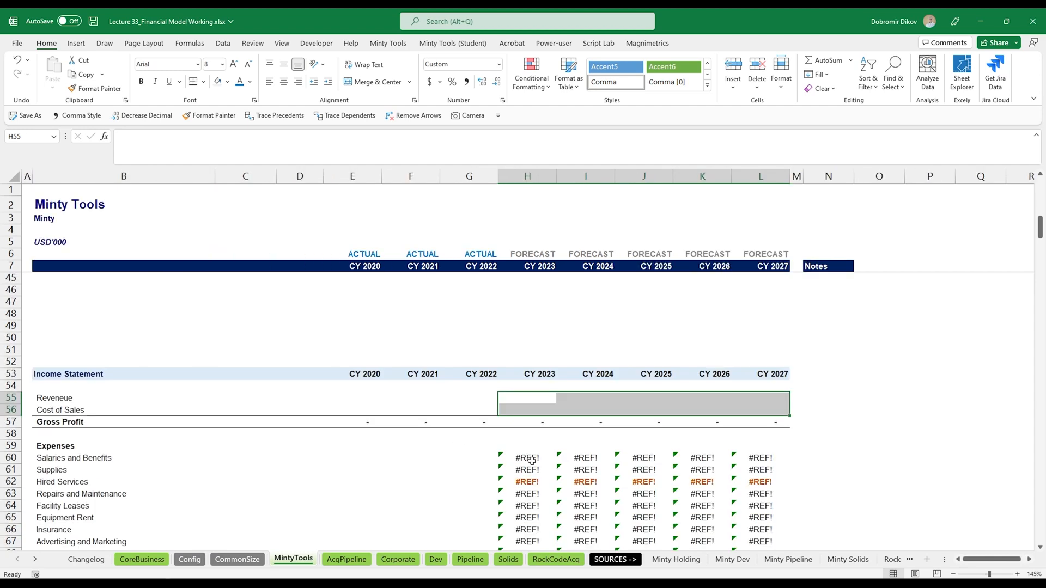
drag(526, 386, 764, 489)
key(Delete)
scroll(764, 489, down, 4)
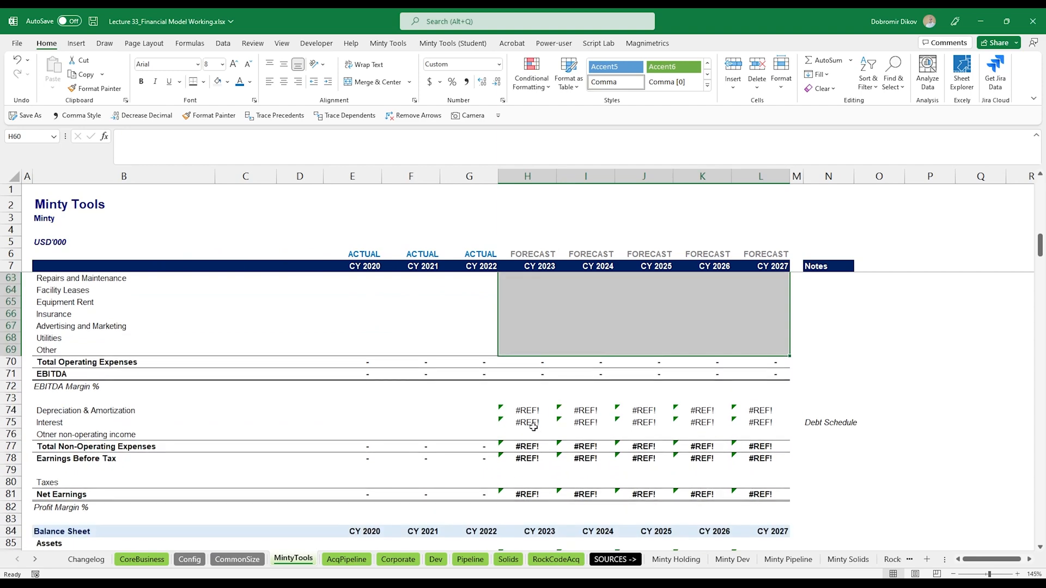
drag(527, 410, 763, 423)
key(Delete)
- Clear the balance sheet forecast formulas for assets, liabilities and retained earnings
scroll(561, 468, down, 4)
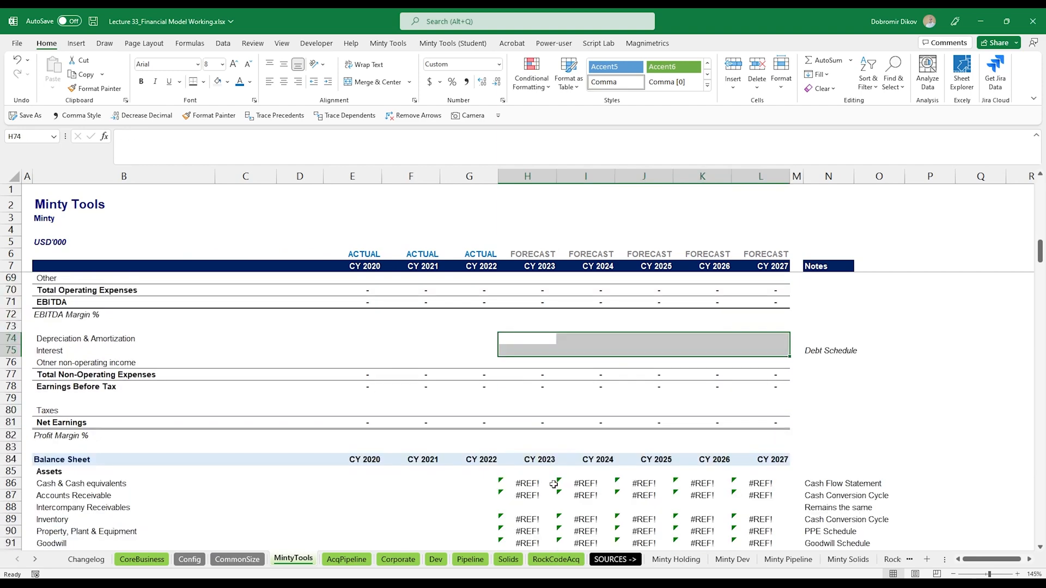
drag(546, 411, 762, 471)
key(Delete)
scroll(763, 471, down, 3)
drag(527, 423, 760, 458)
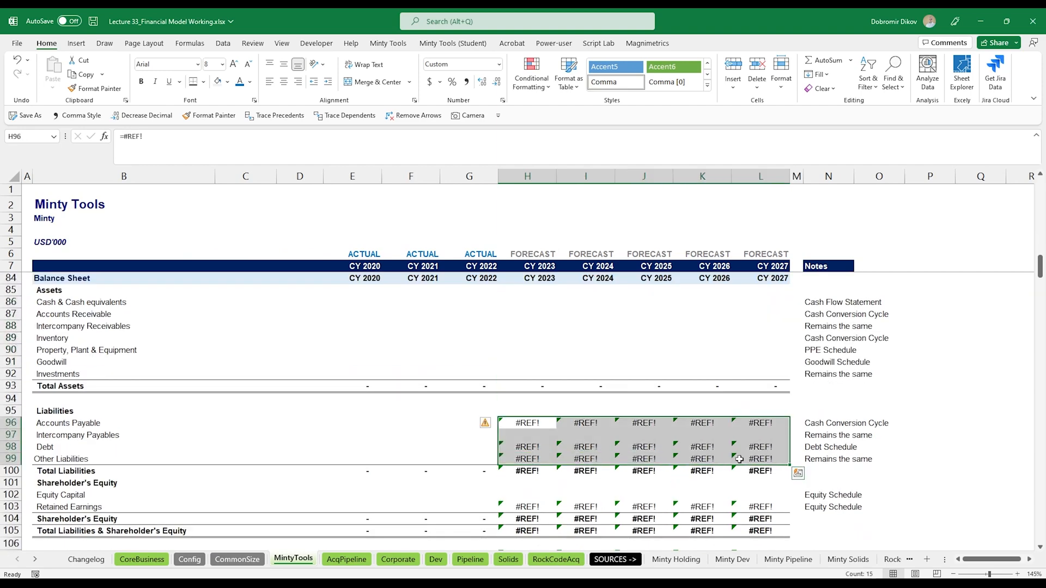
key(Delete)
scroll(531, 435, down, 2)
drag(531, 435, 759, 436)
key(Delete)
- Clear the cash flow statement forecast formulas in the operating, investing and financing sections
scroll(760, 435, down, 5)
drag(527, 362, 760, 399)
key(Delete)
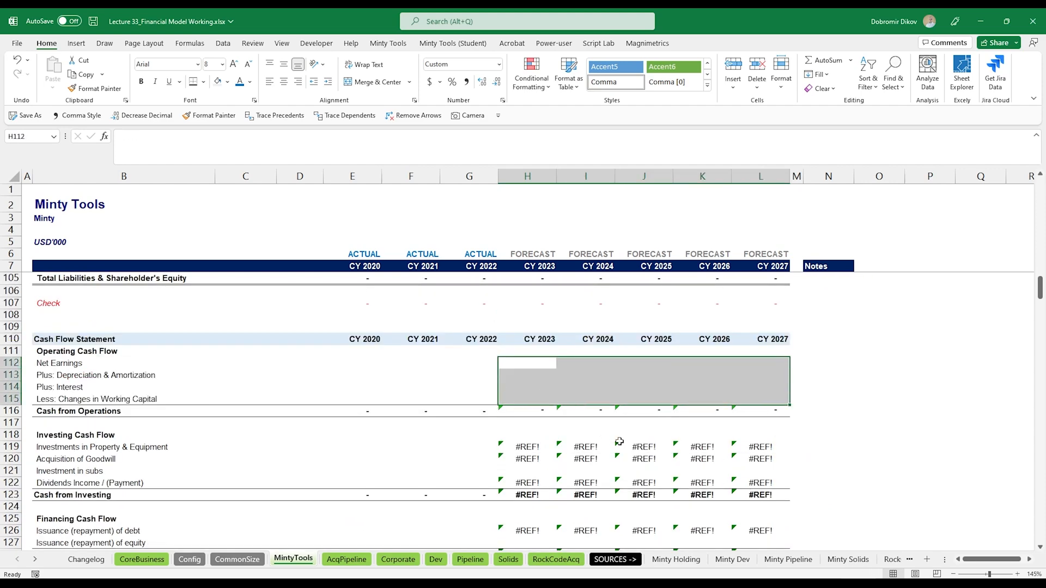
drag(527, 446, 744, 485)
scroll(744, 485, down, 4)
key(Delete)
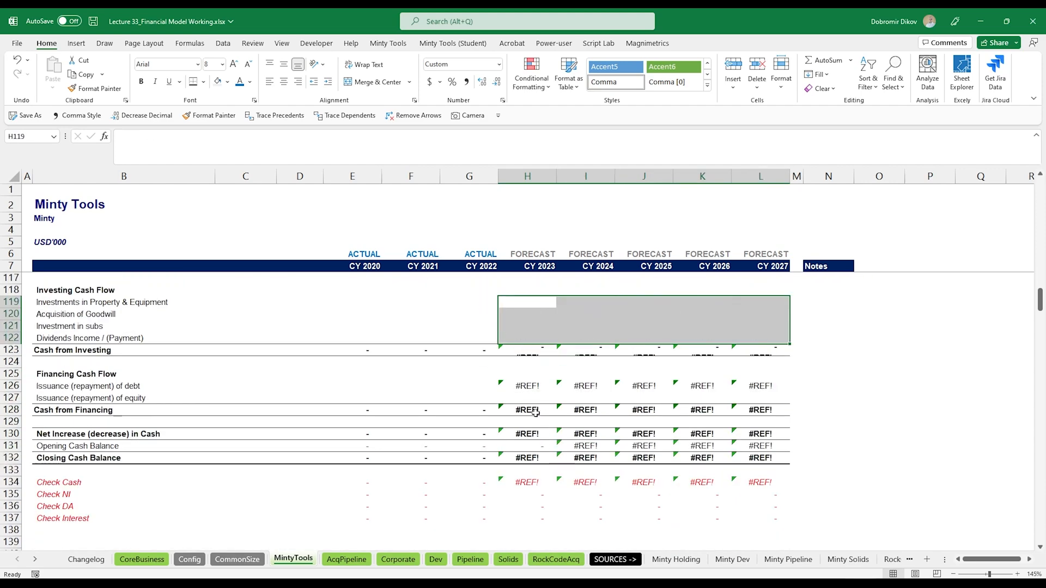
click(532, 387)
drag(533, 387, 760, 386)
key(Delete)
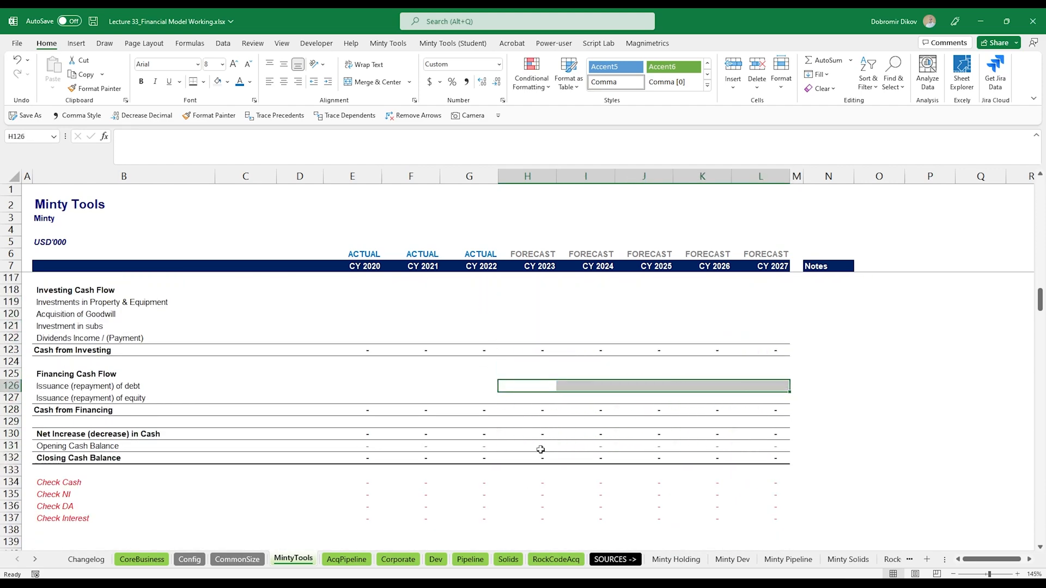
- Label row 11 of the assumptions section Revenue
scroll(541, 469, up, 20)
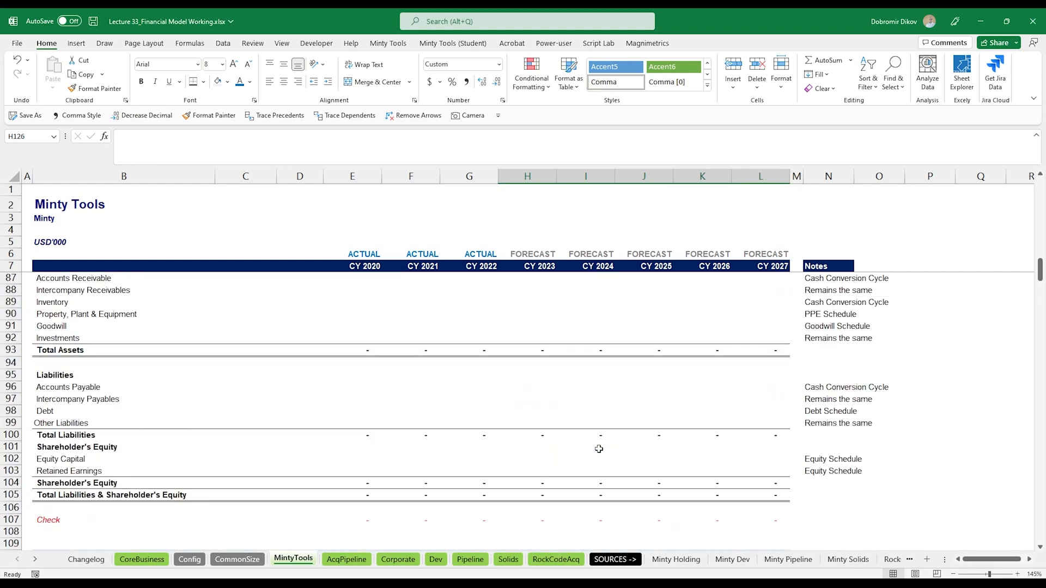
scroll(602, 449, up, 9)
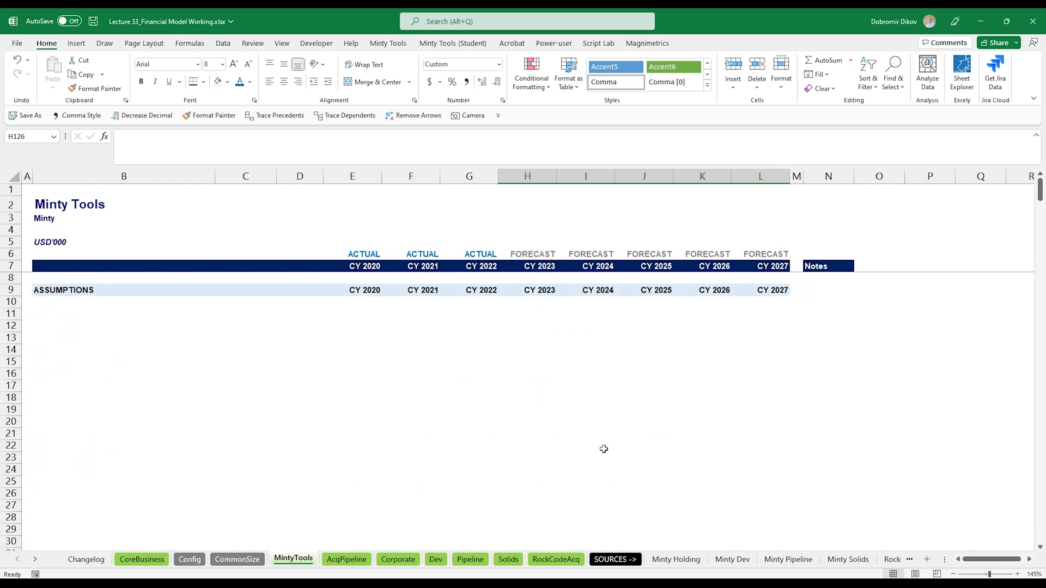
click(104, 317)
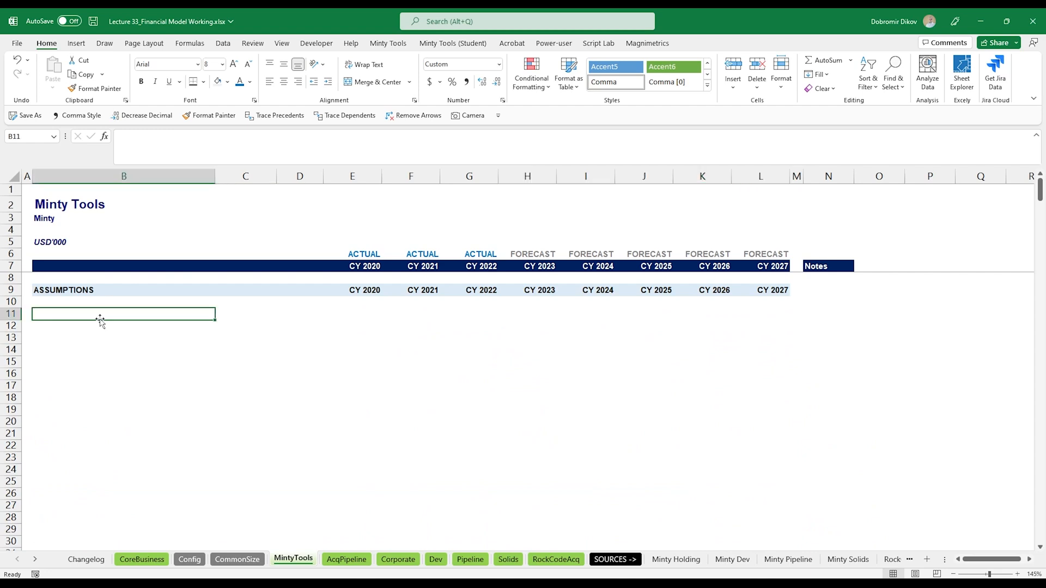
key(alt+Tab)
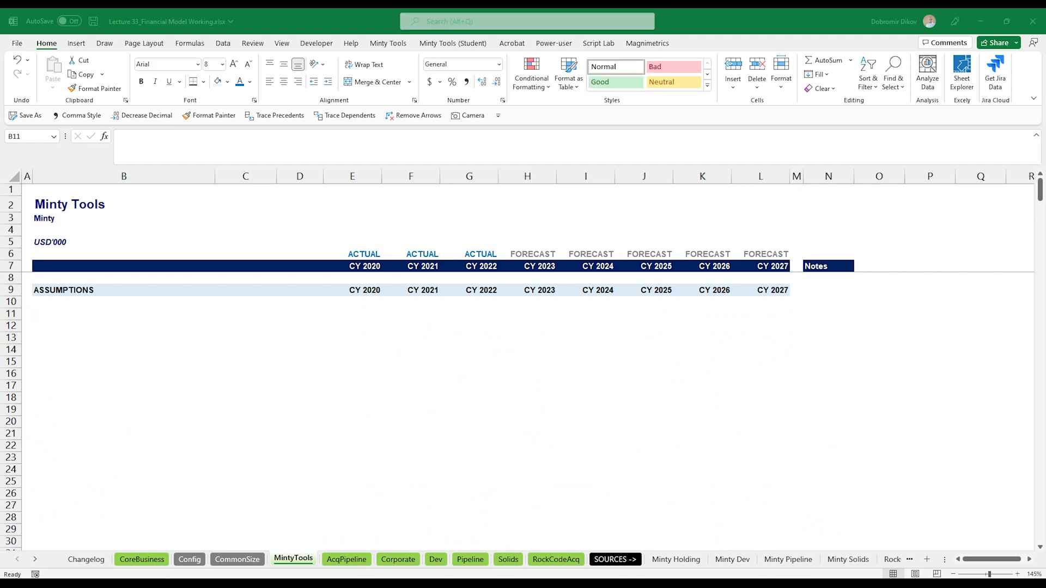
key(alt+Tab)
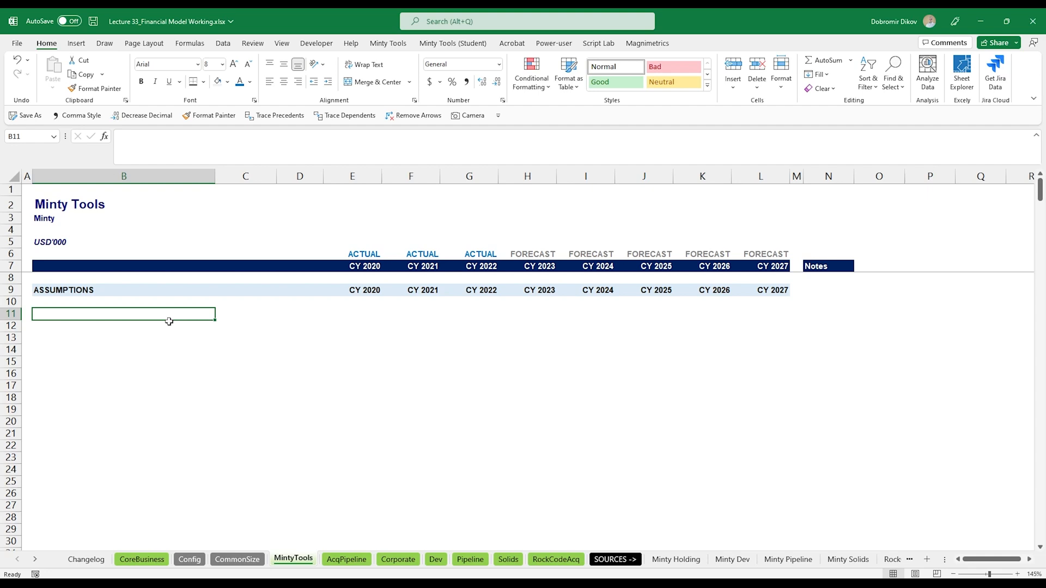
text(Revenue)
key(Return)
key(Up)
- Link the Revenue row to the CoreBusiness sheet's revenue (=CoreBusiness!E11), fill it across all years, and apply comma format
click(335, 314)
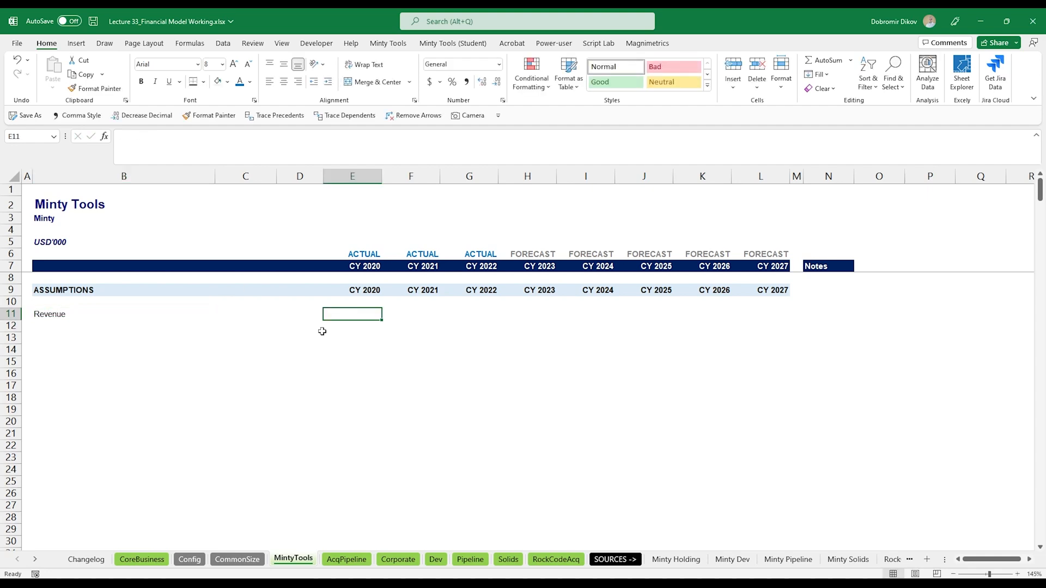
text(=)
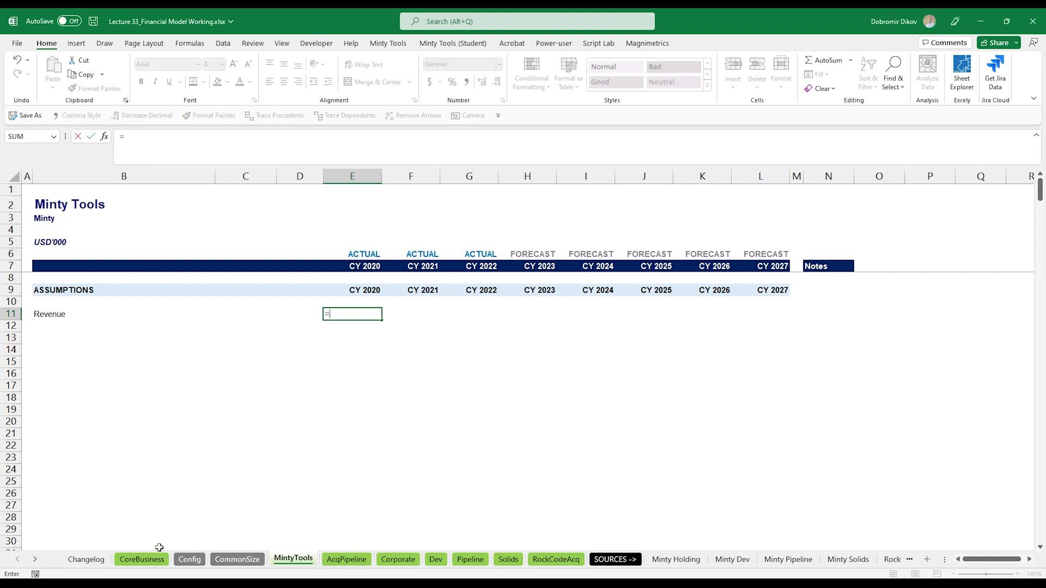
click(157, 565)
scroll(370, 422, up, 10)
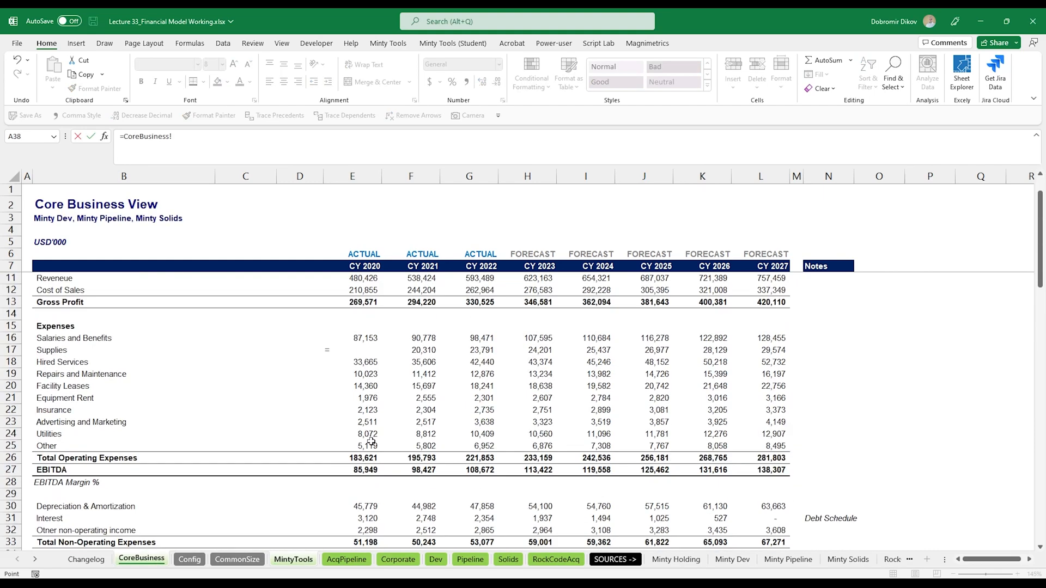
click(369, 315)
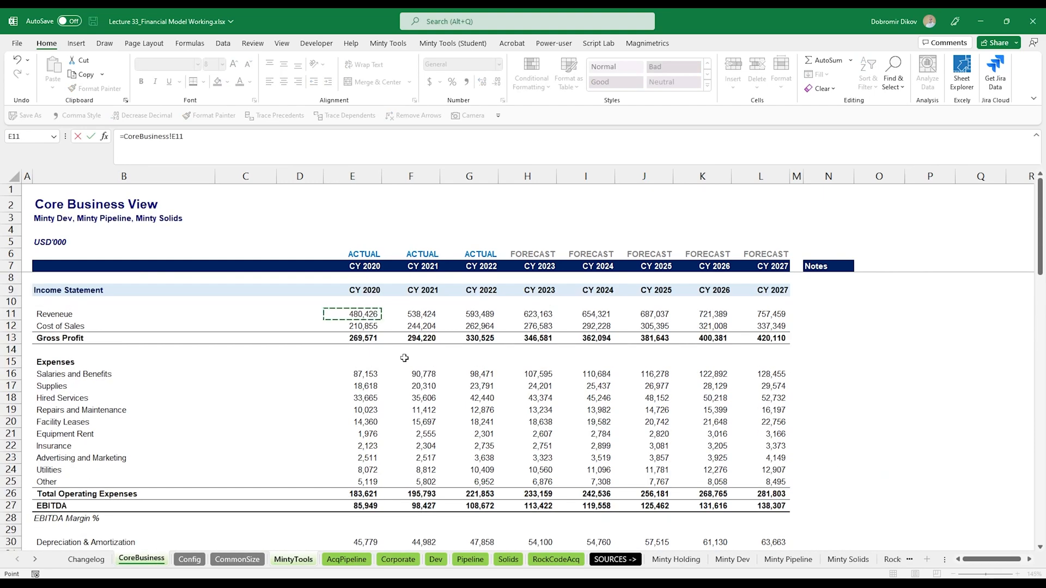
key(Return)
key(Up)
key(shift+Right)
key(shift+Right)
key(shift+Right)
key(shift+Right)
key(shift+Right)
key(shift+Right)
key(shift+Right)
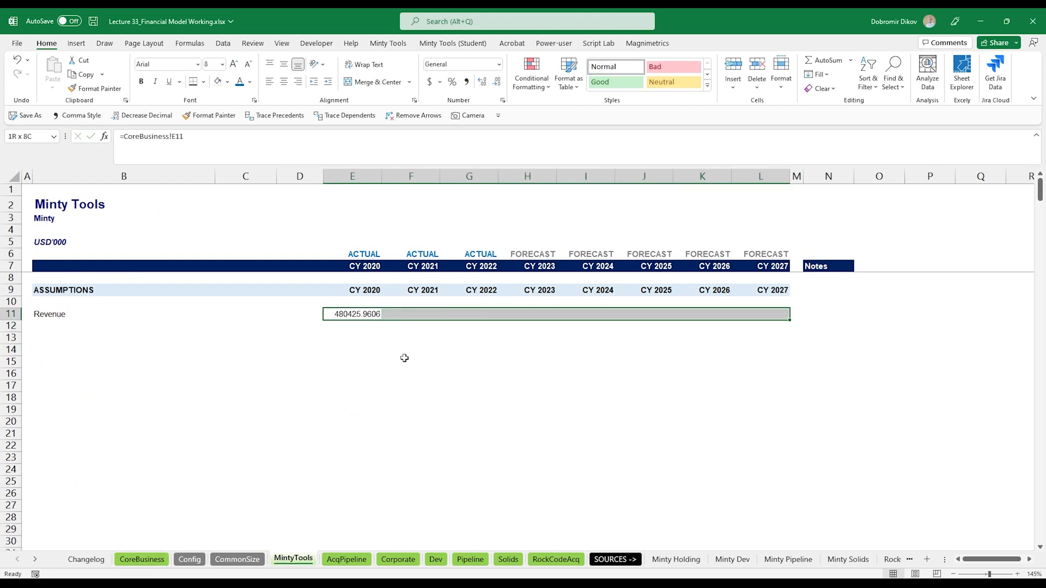
key(ctrl+r)
key(alt+2)
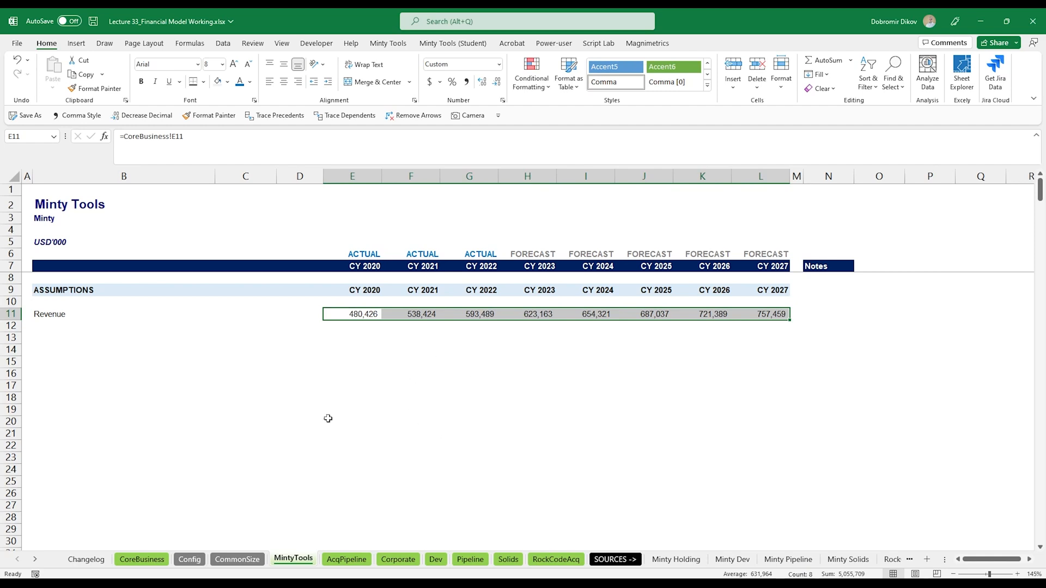
- Rename the row 11 label to Revenue (Core Business)
click(68, 323)
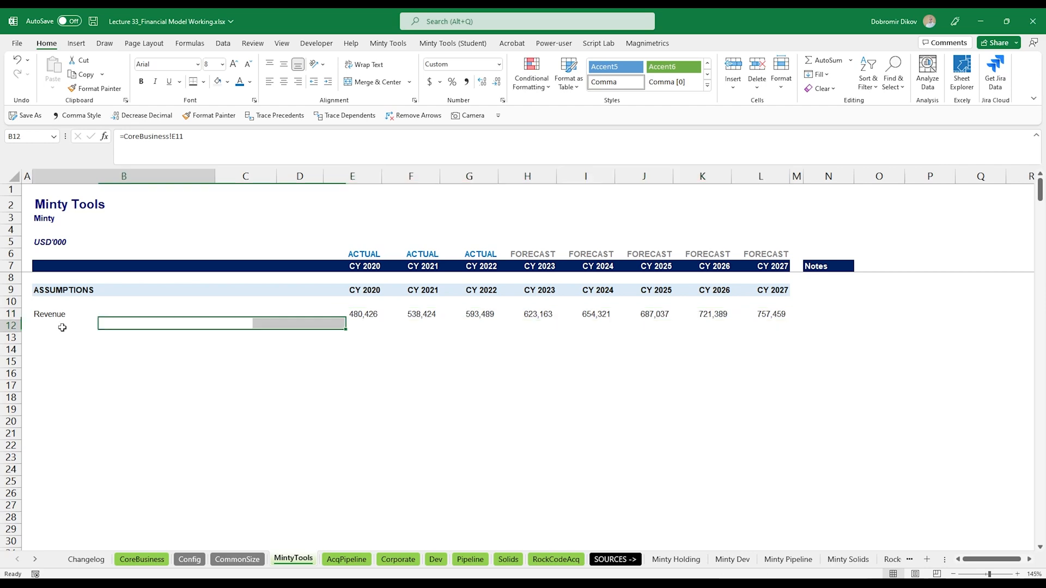
click(101, 317)
double_click(103, 316)
text((Cor)
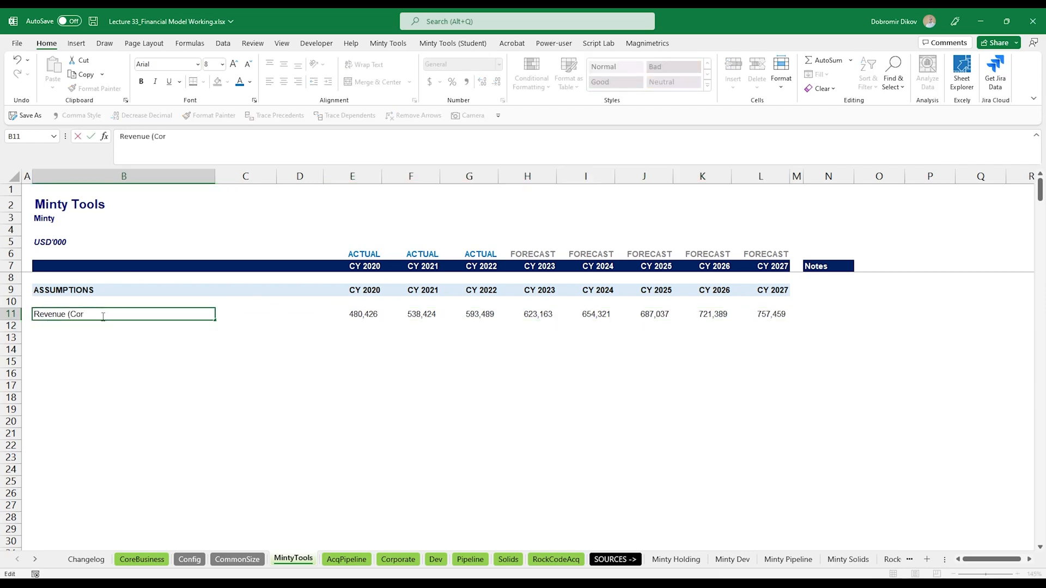
text(e BU)
key(Return)
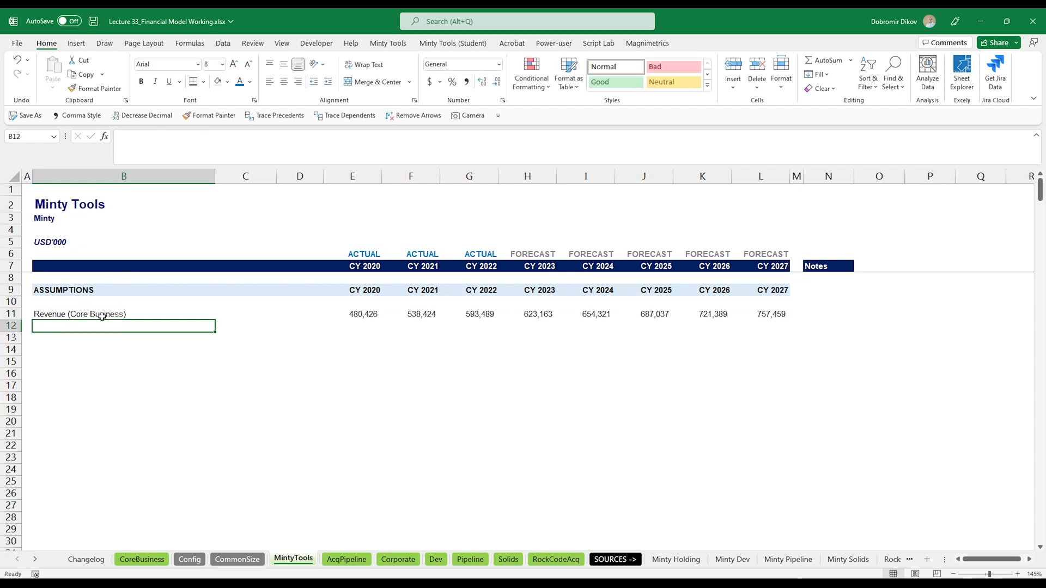
- Label row 12 of the assumptions RockCode Revenue (from 2023)
text(RockCode)
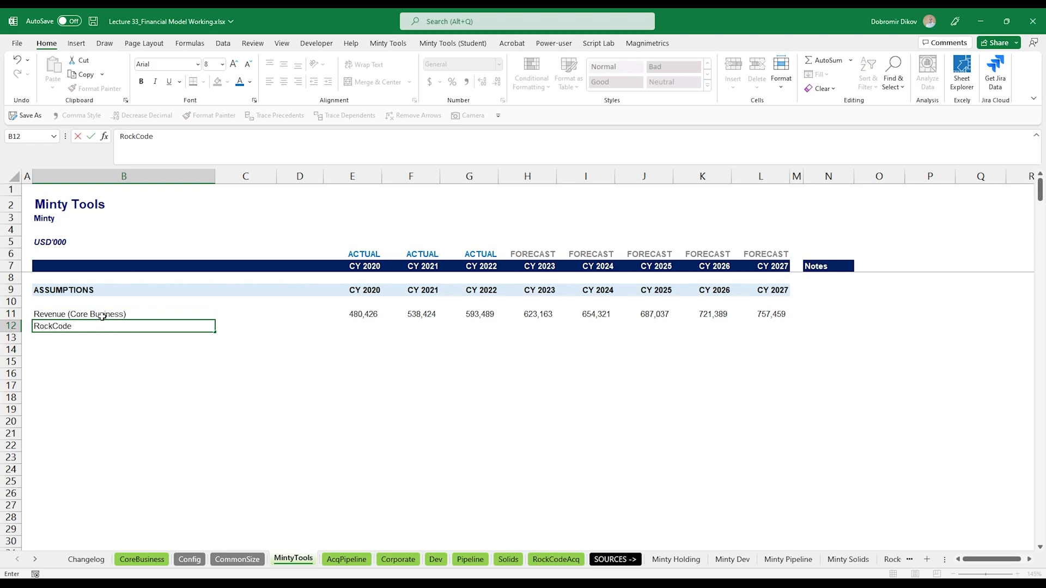
text( Revenue (from 2023)
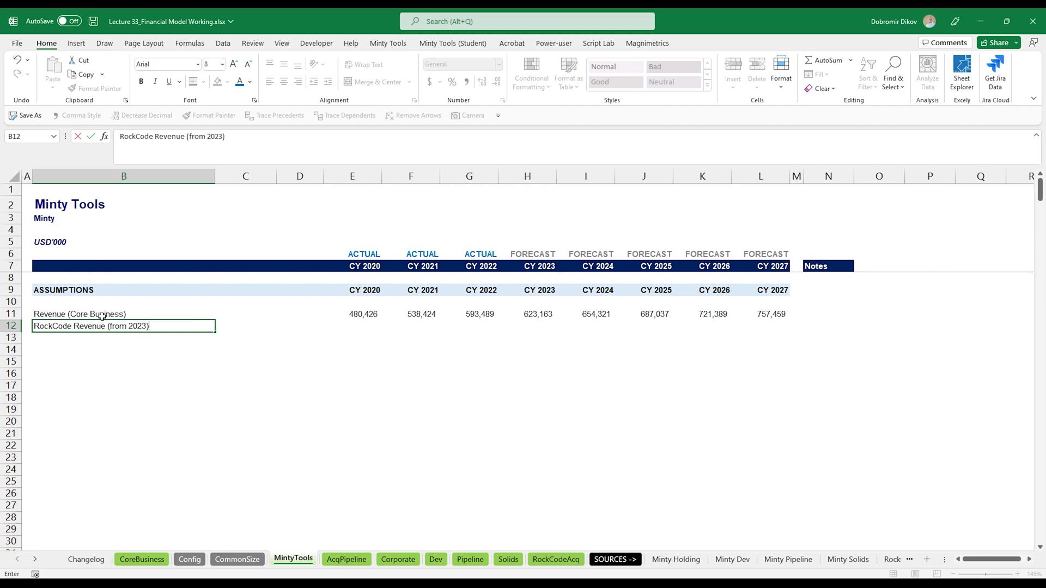
text())
key(Return)
key(Up)
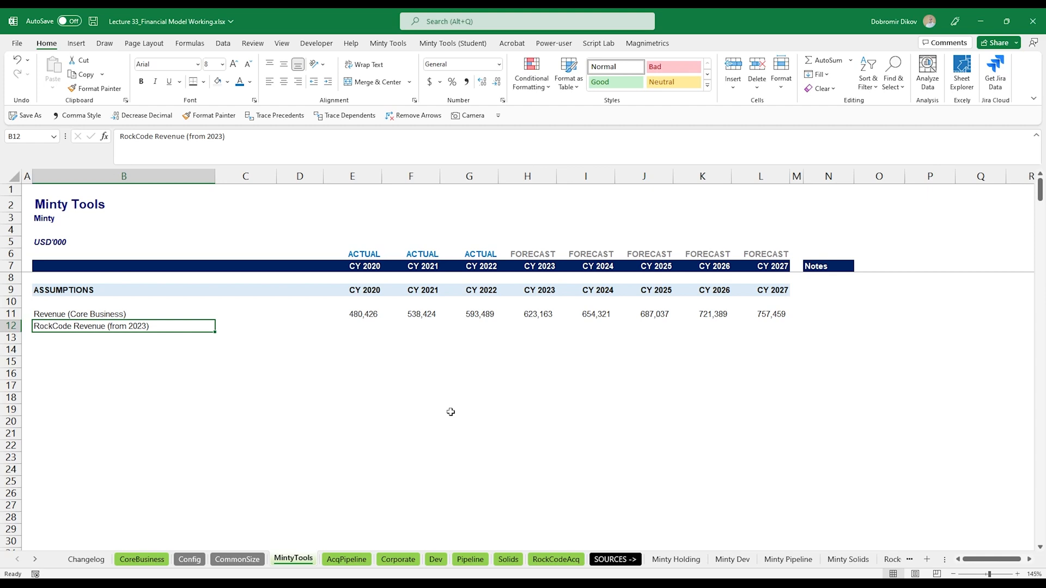
- Review the RockCodeAcq sheet and the RockCode (Acquisition) switch row on the Config sheet
key(Right)
key(Right)
key(Right)
key(Right)
key(Right)
key(Right)
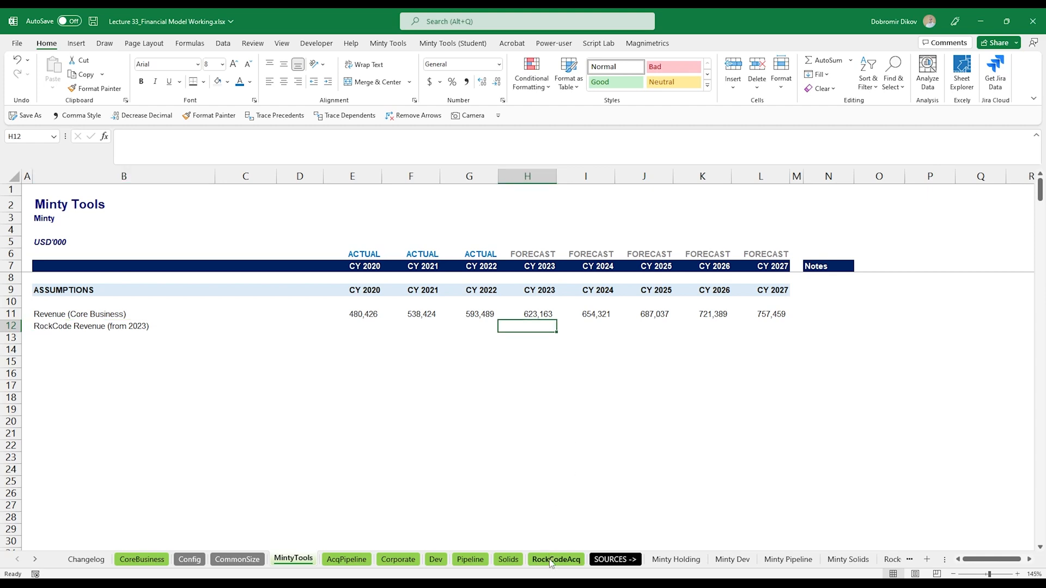
click(581, 560)
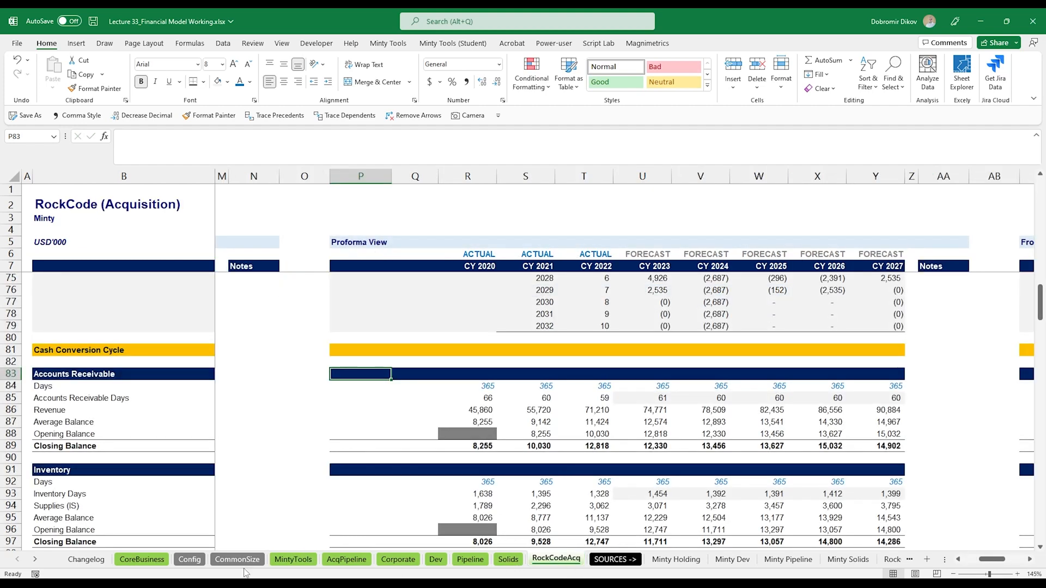
click(189, 560)
click(72, 350)
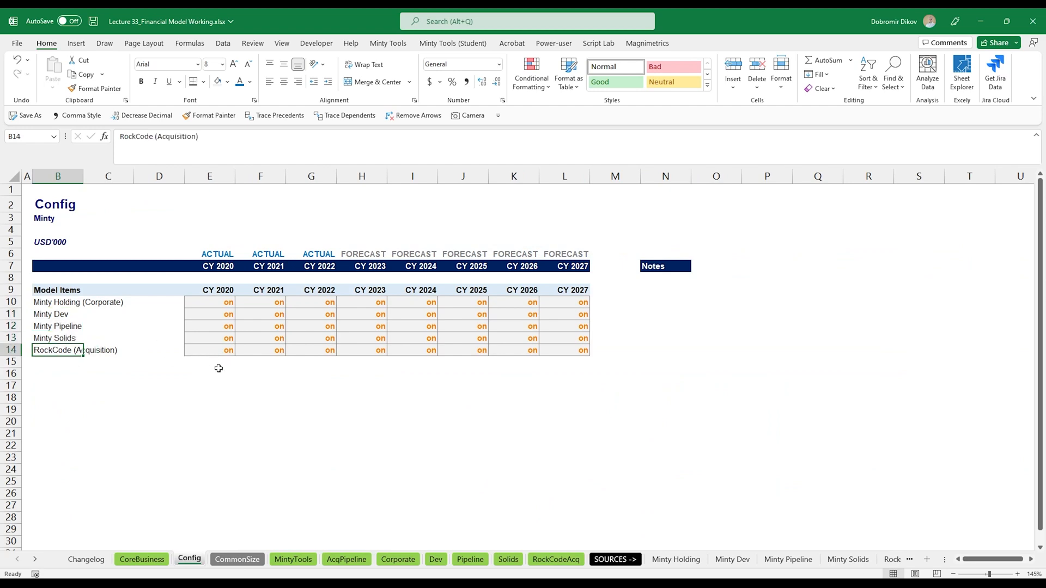
click(293, 560)
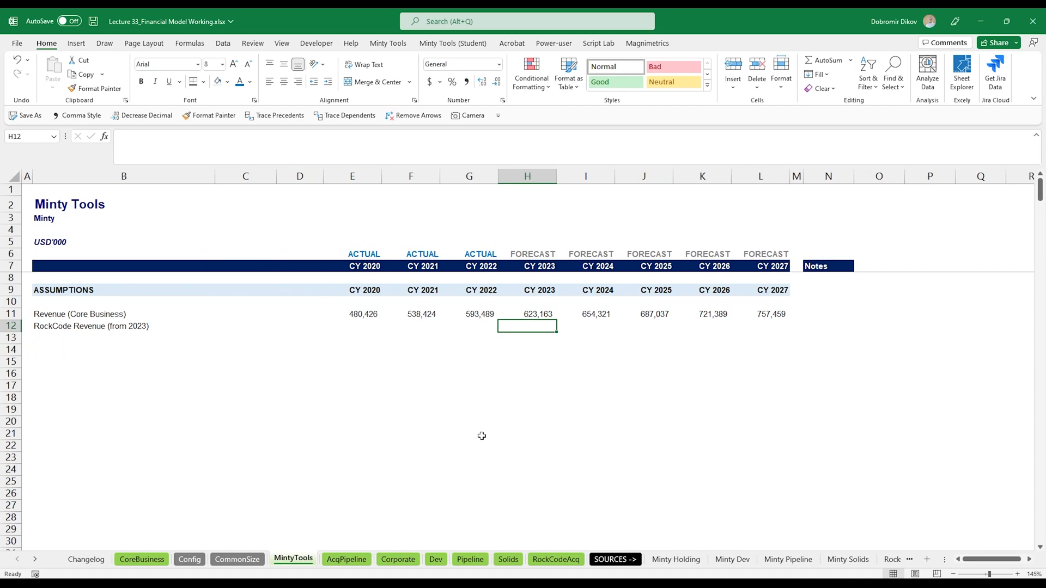
- Enter =IF(Config!H14="on",RockCodeAcq!U155,0) in H12 for 2023 RockCode revenue and apply comma format
text(=IF()
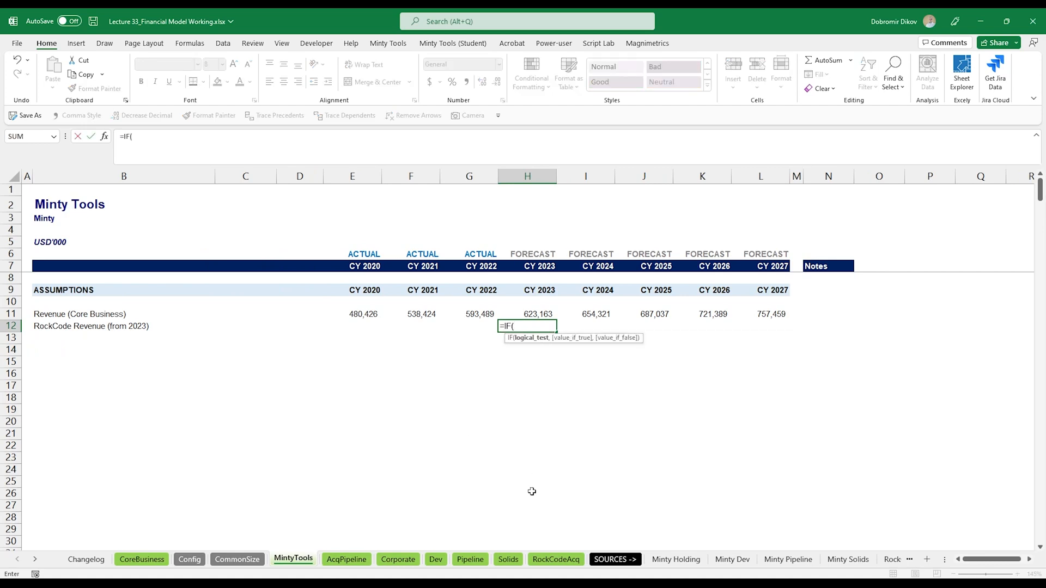
click(555, 560)
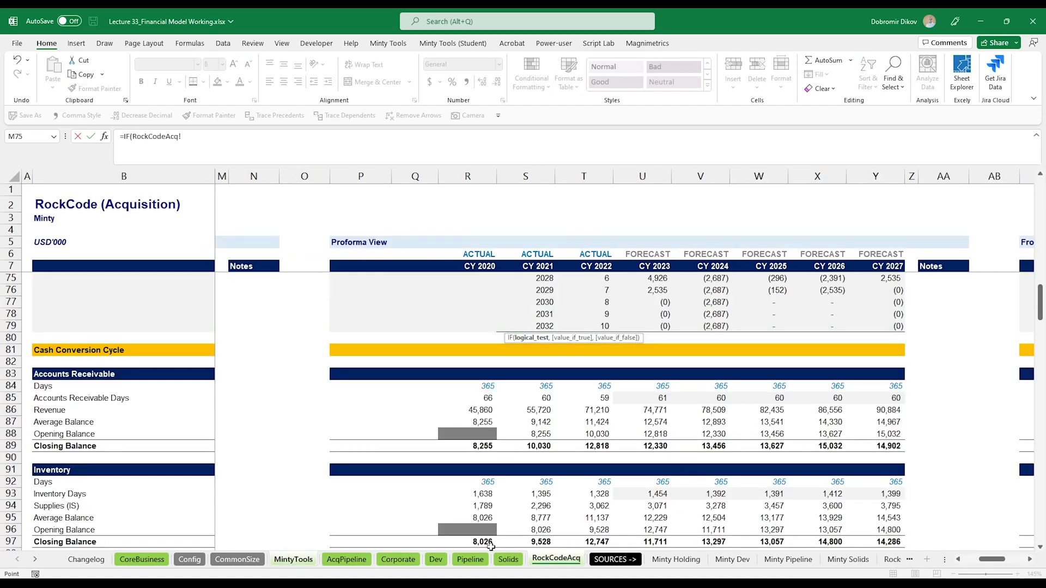
click(189, 560)
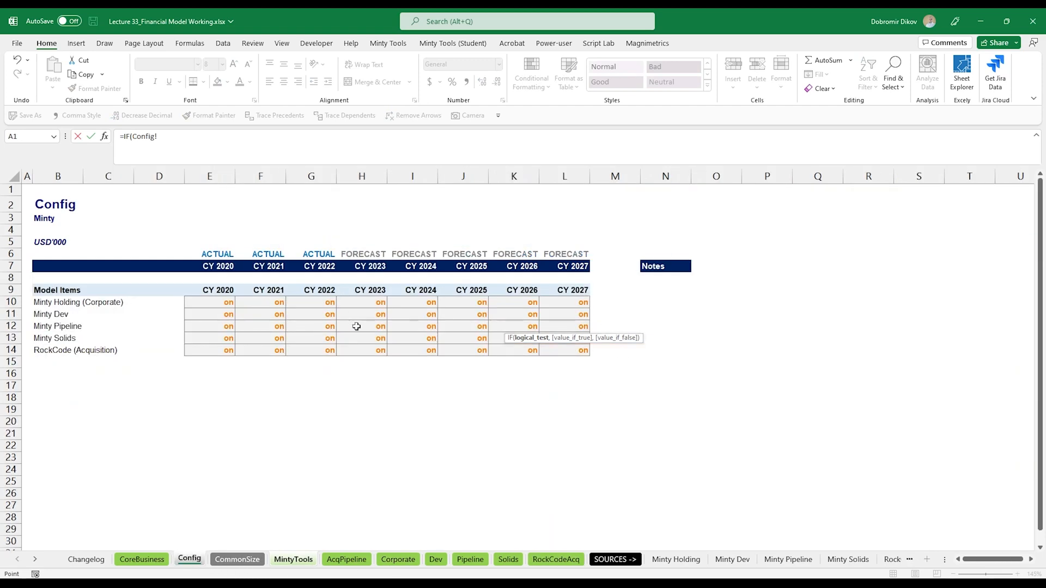
click(359, 352)
text(="on",)
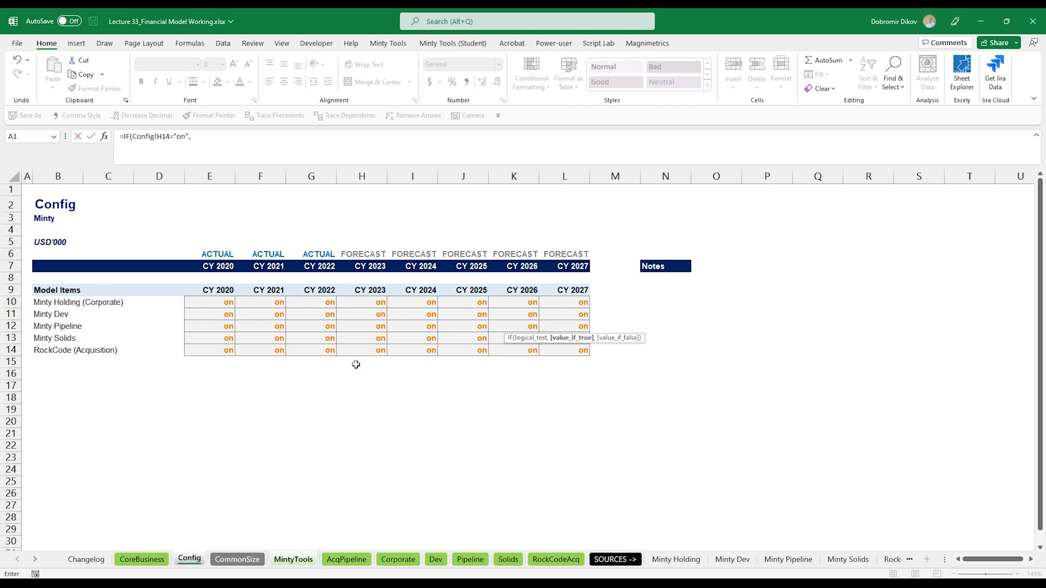
click(556, 559)
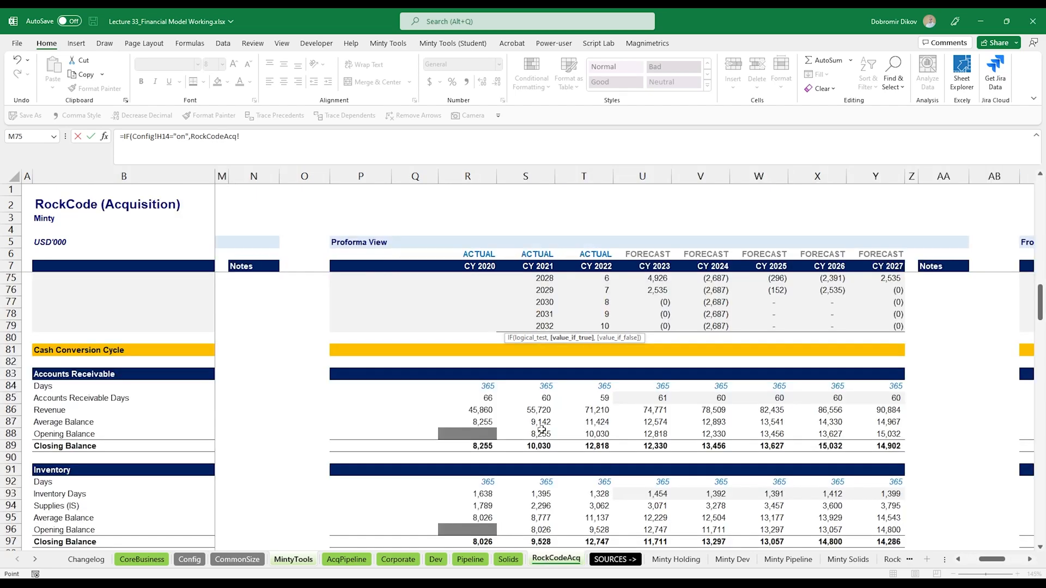
scroll(539, 463, down, 14)
scroll(621, 418, down, 10)
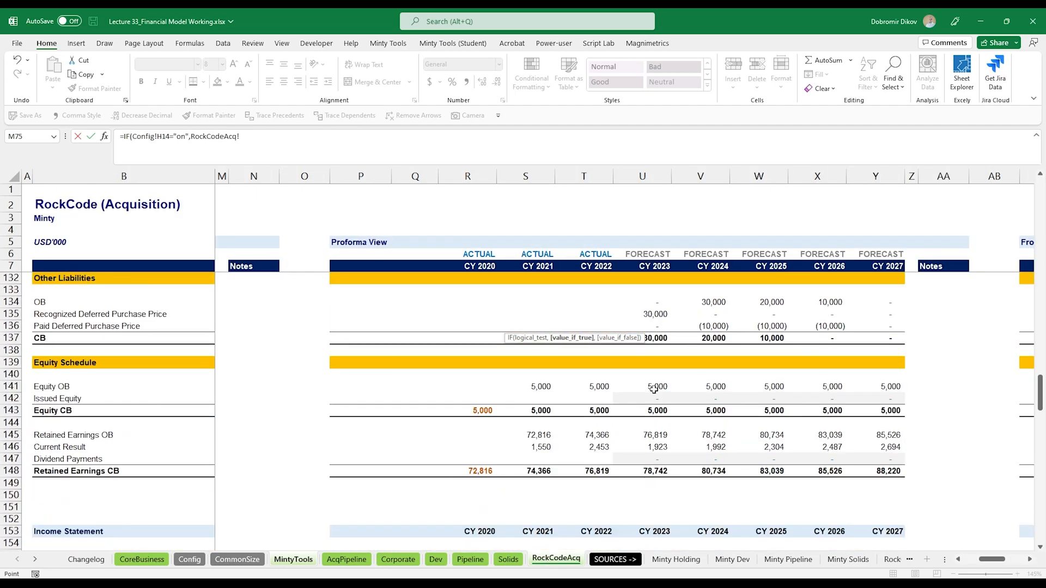
click(658, 375)
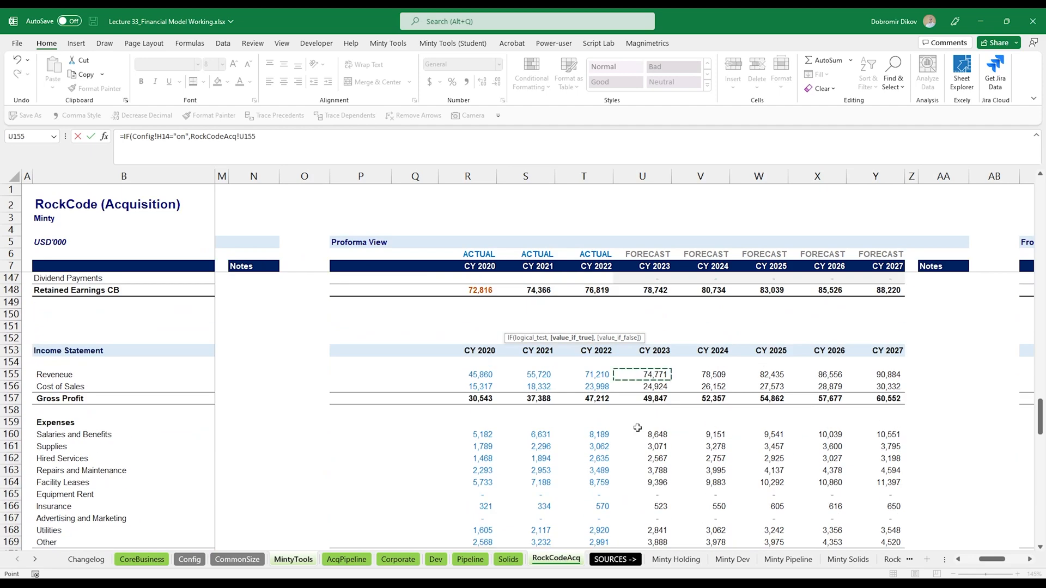
key(Return)
key(Up)
key(F2)
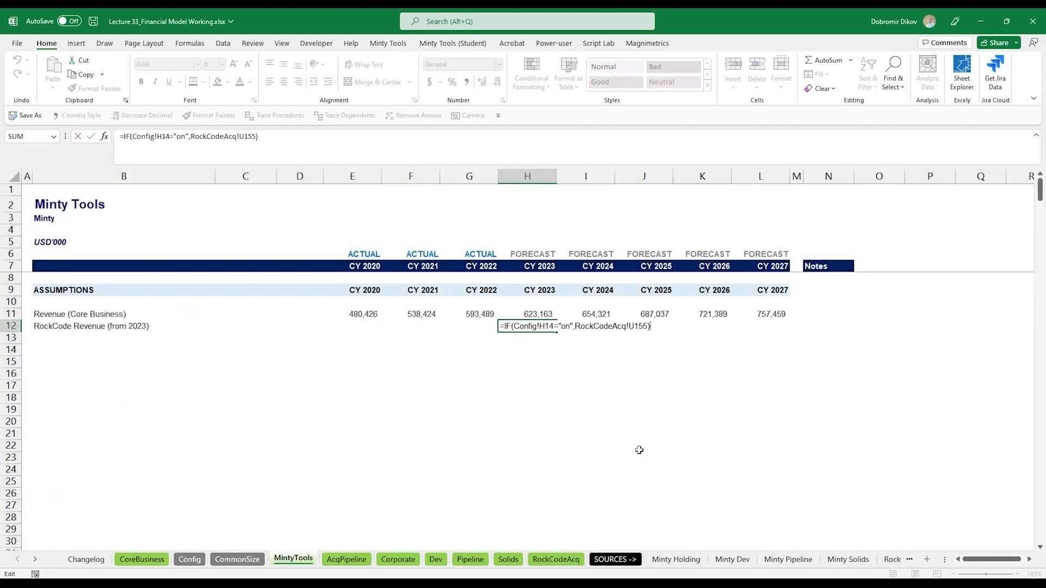
key(Left)
text(,)
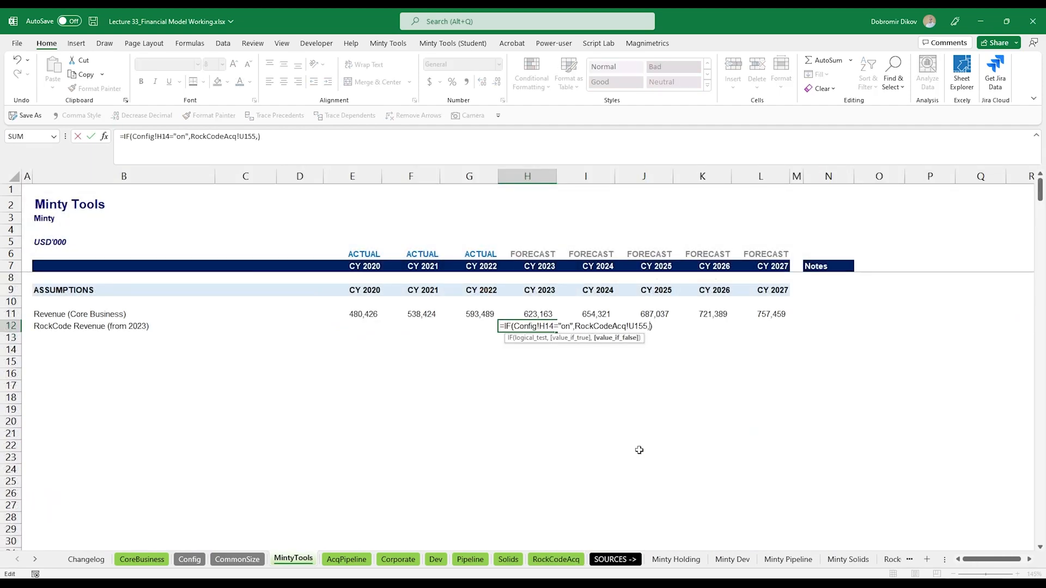
text(0)
key(Return)
key(Up)
key(ctrl+shift+1)
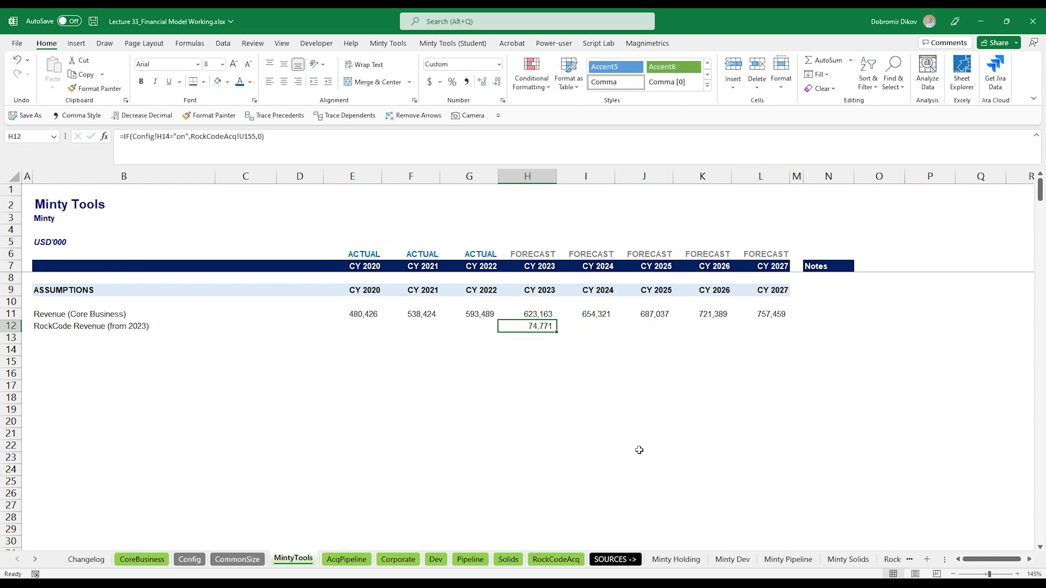
- Fill the RockCode revenue formula across to 2027
key(shift+Right)
key(shift+Right)
key(shift+Right)
key(shift+Right)
key(ctrl+r)
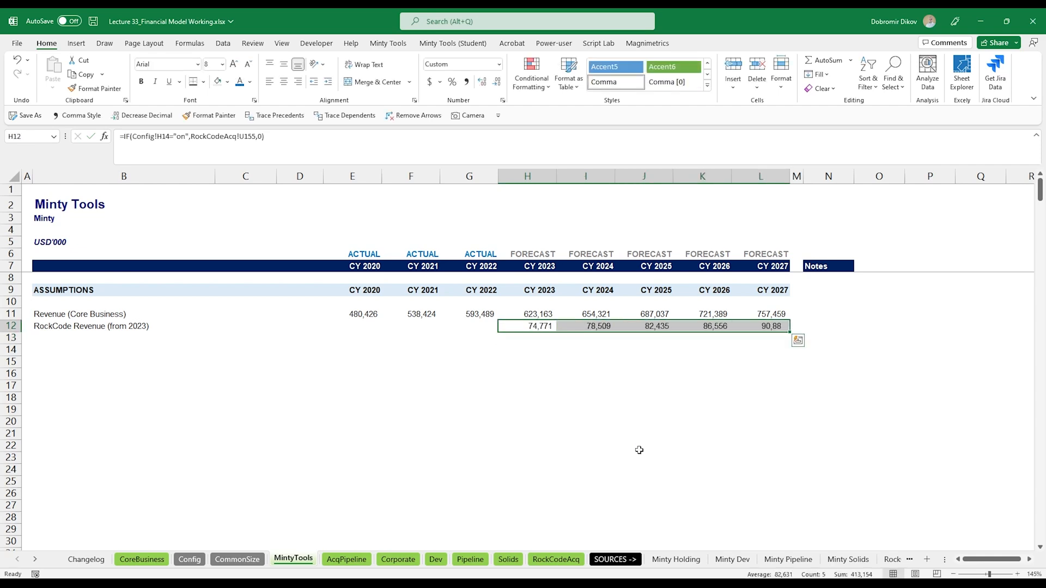
key(Down)
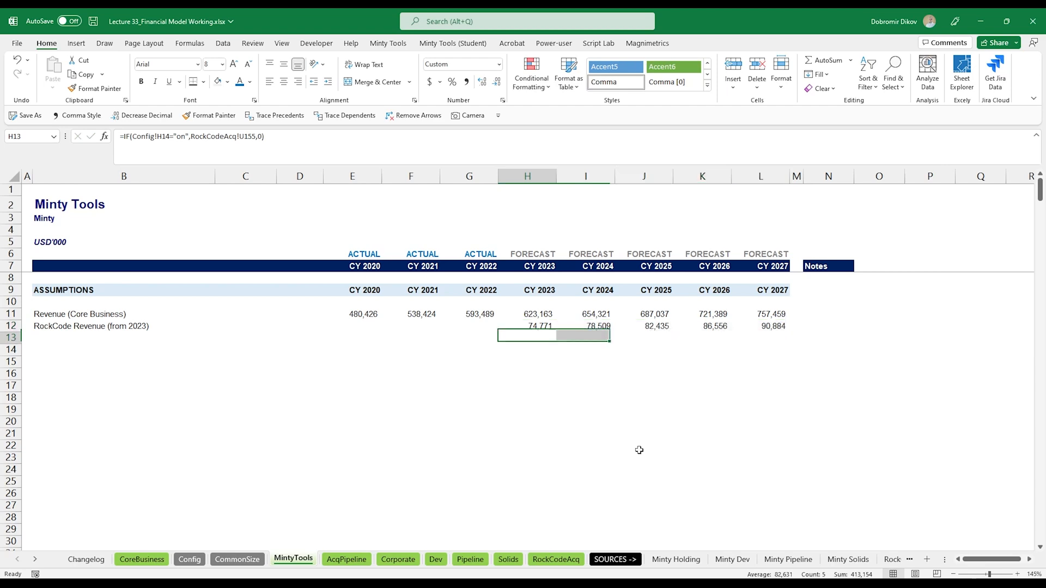
- Switch RockCode (Acquisition) off for all years on Config to test the row, then undo it
click(189, 560)
drag(231, 350, 541, 350)
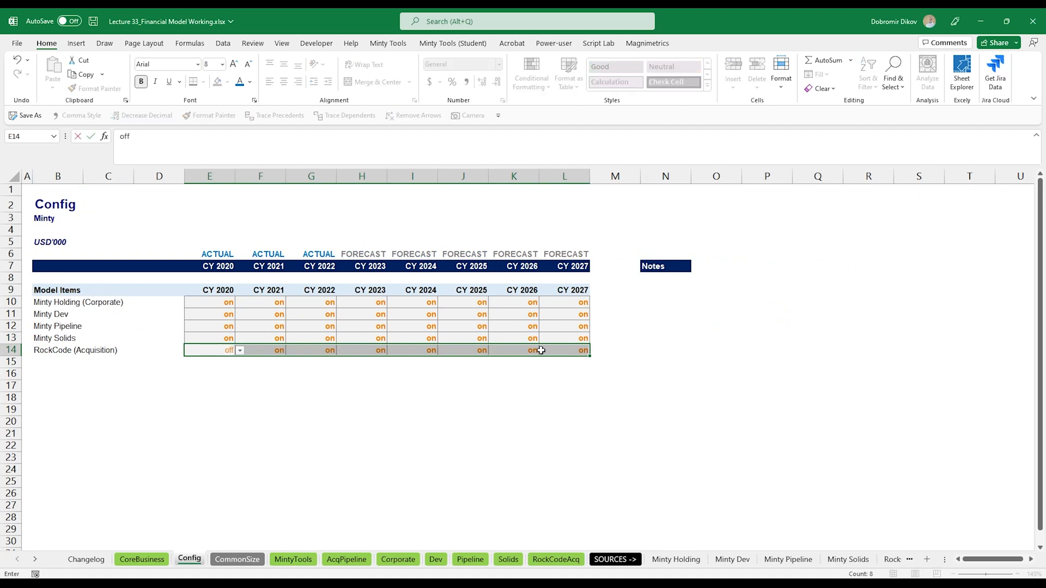
key(ctrl+Return)
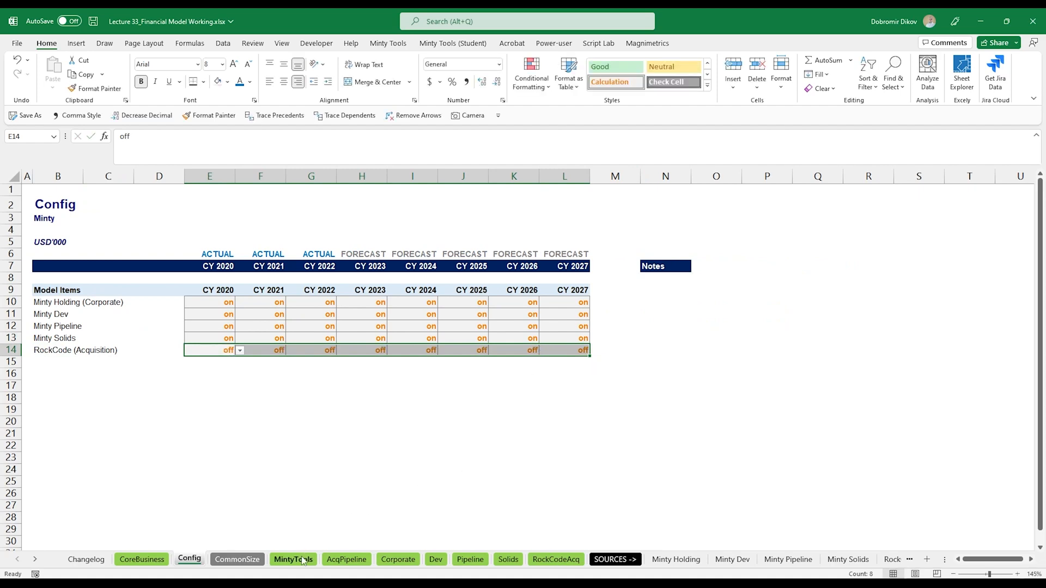
click(293, 559)
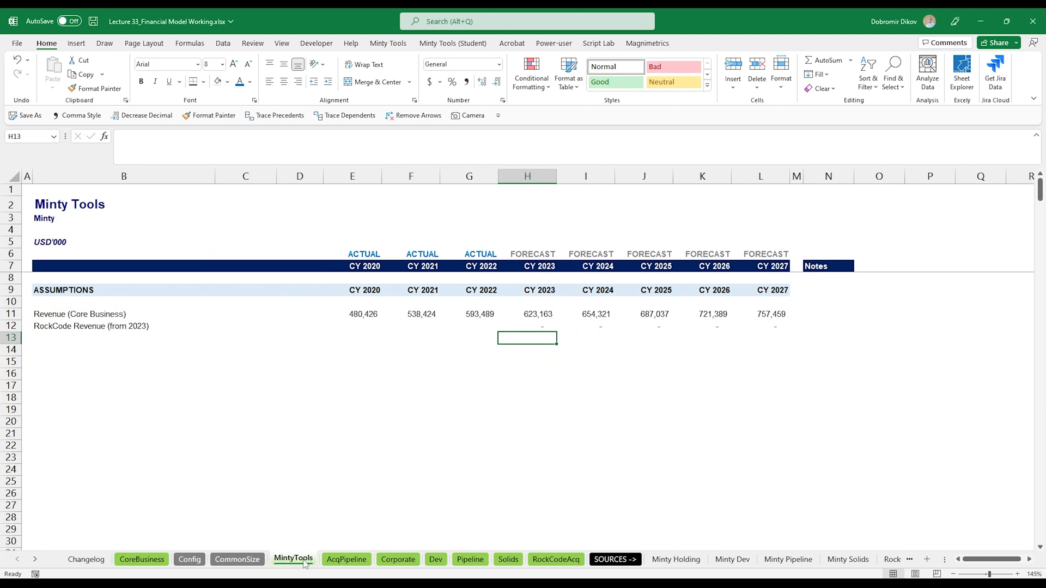
key(ctrl+z)
click(319, 399)
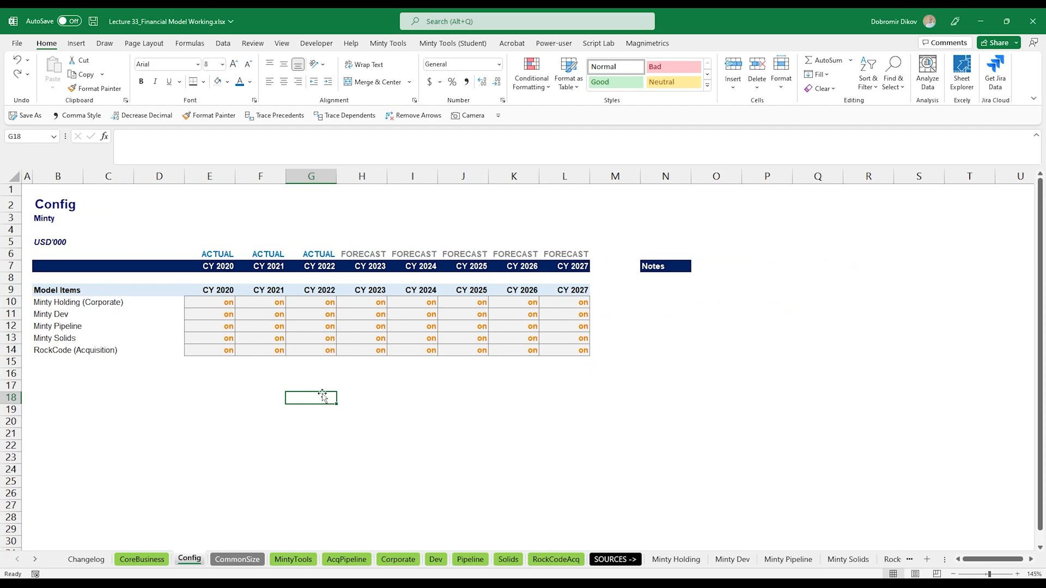
- Label row 13 of the assumptions Acquisitions Pipeline
text(Acquisitions Pi)
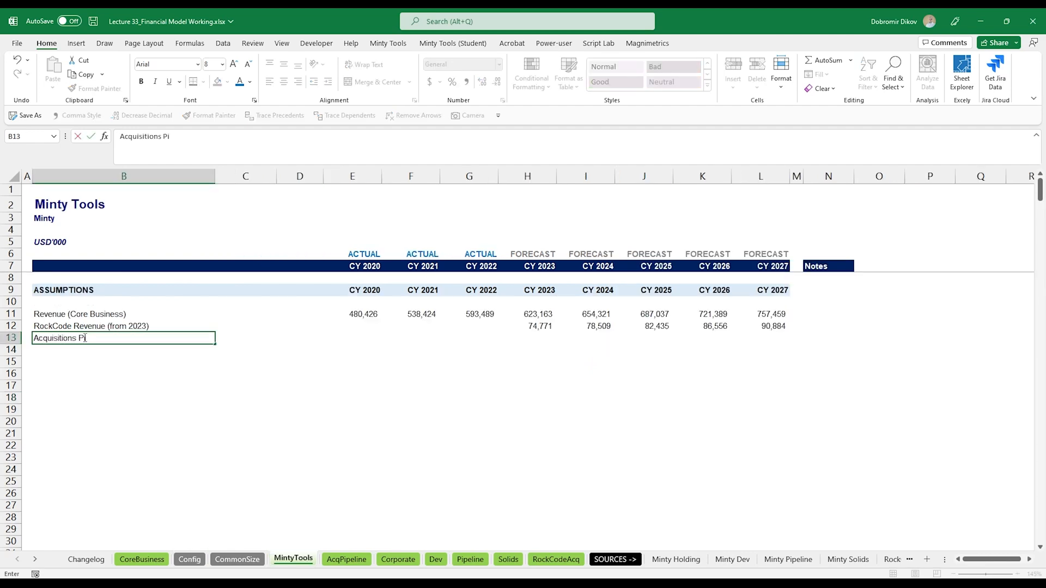
text(peline)
key(Return)
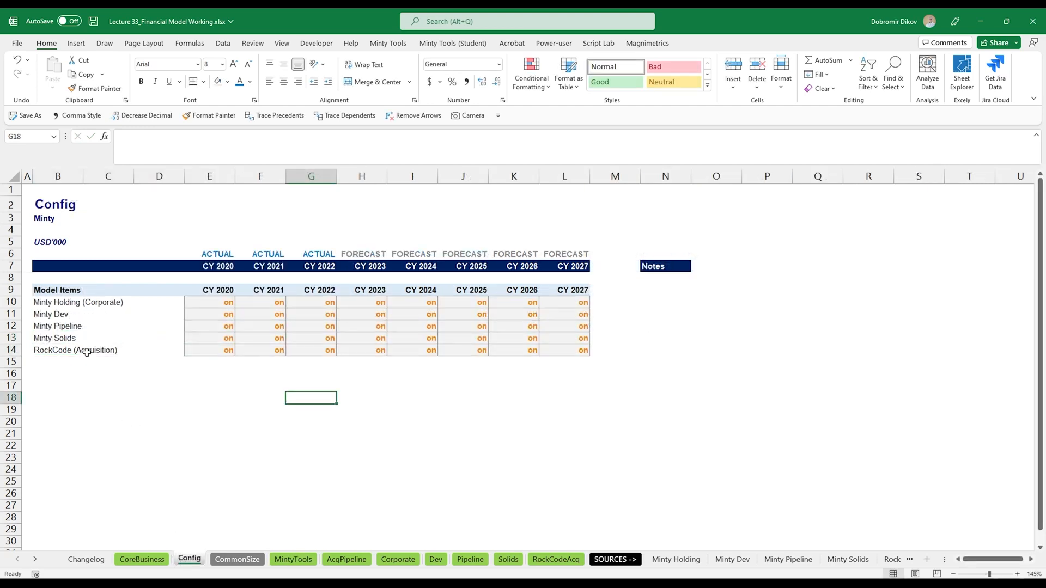
- Copy the RockCode switch row to row 15 on Config and relabel it Acquisitions Pipeline
drag(88, 351, 566, 350)
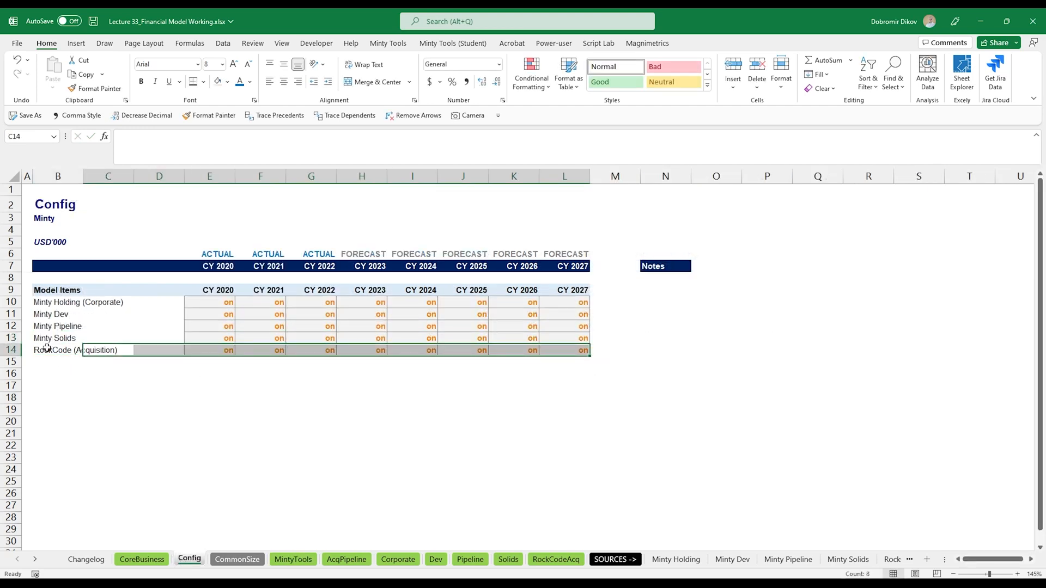
drag(47, 349, 572, 350)
key(ctrl+c)
key(Down)
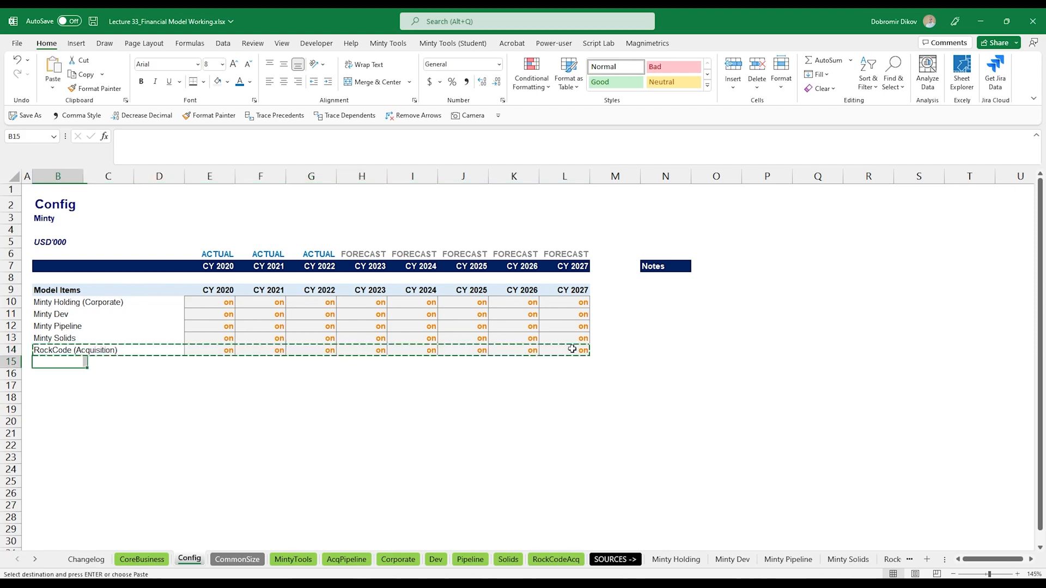
key(ctrl+v)
text(Acq)
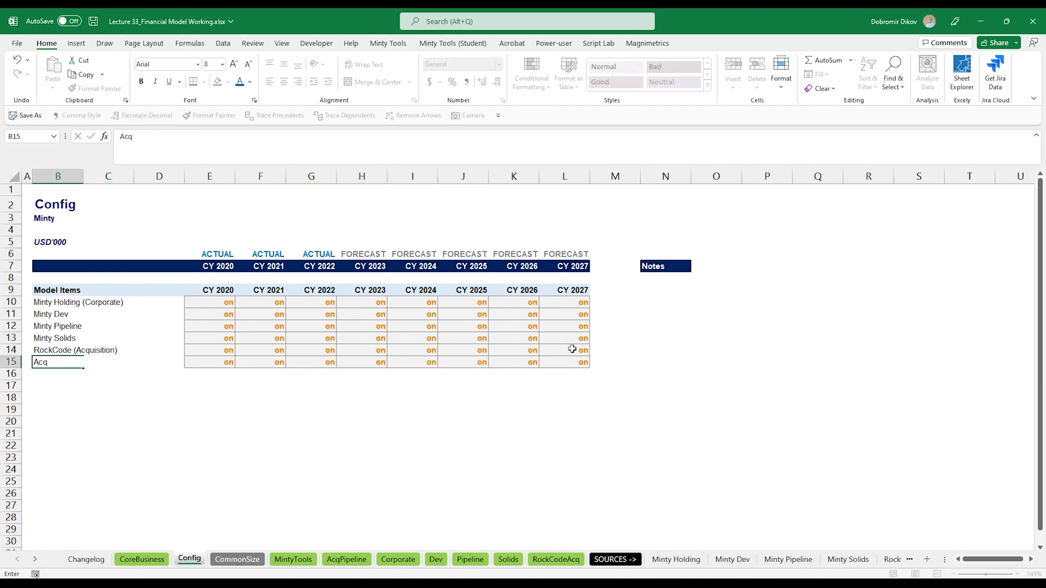
text(uisitio)
key(BackSpace)
key(BackSpace)
text(uisitions Pipeline)
key(Return)
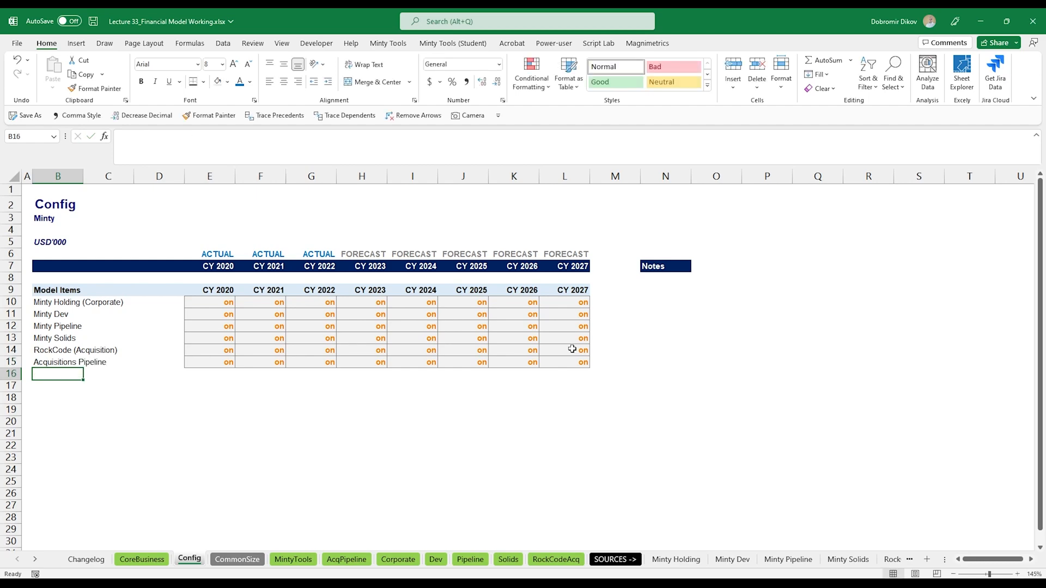
- In the 2023 Acquisitions Pipeline cell, enter an IF formula returning the AcqPipeline revenue when the Config Acquisitions Pipeline switch is on
key(Up)
key(ctrl+Page_Down)
key(ctrl+Page_Down)
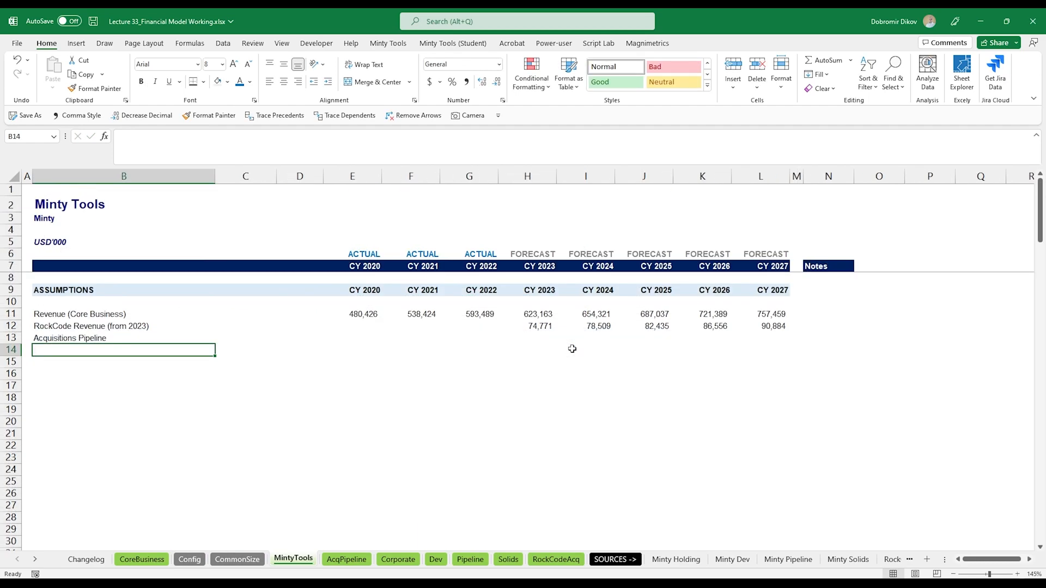
click(529, 338)
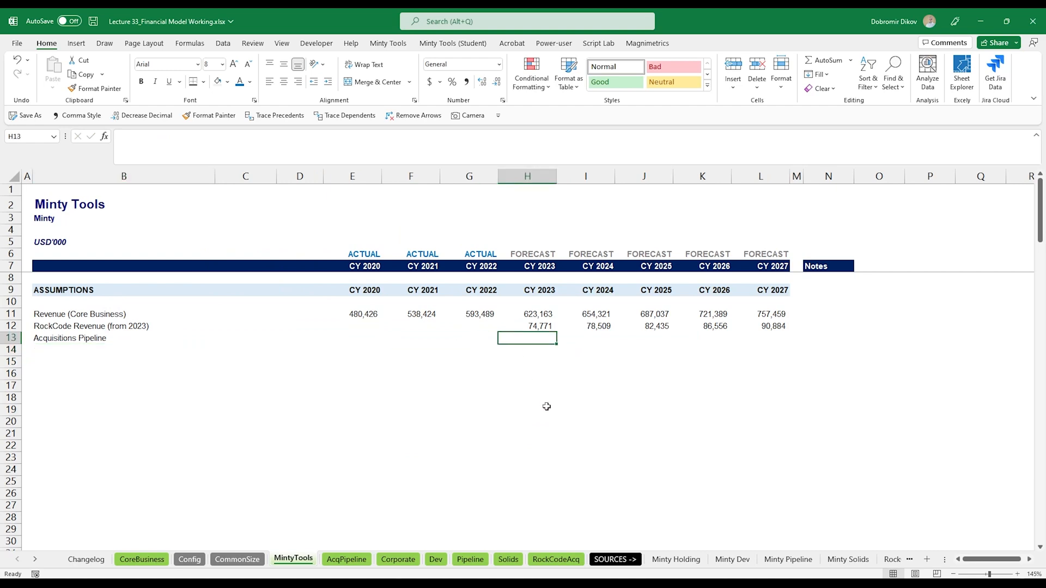
text(=IF()
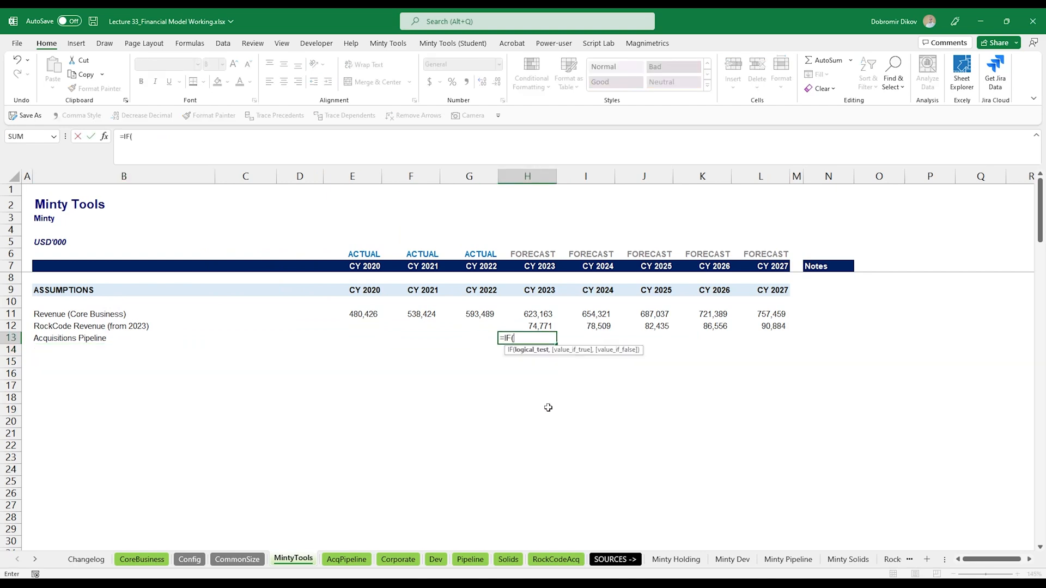
click(191, 564)
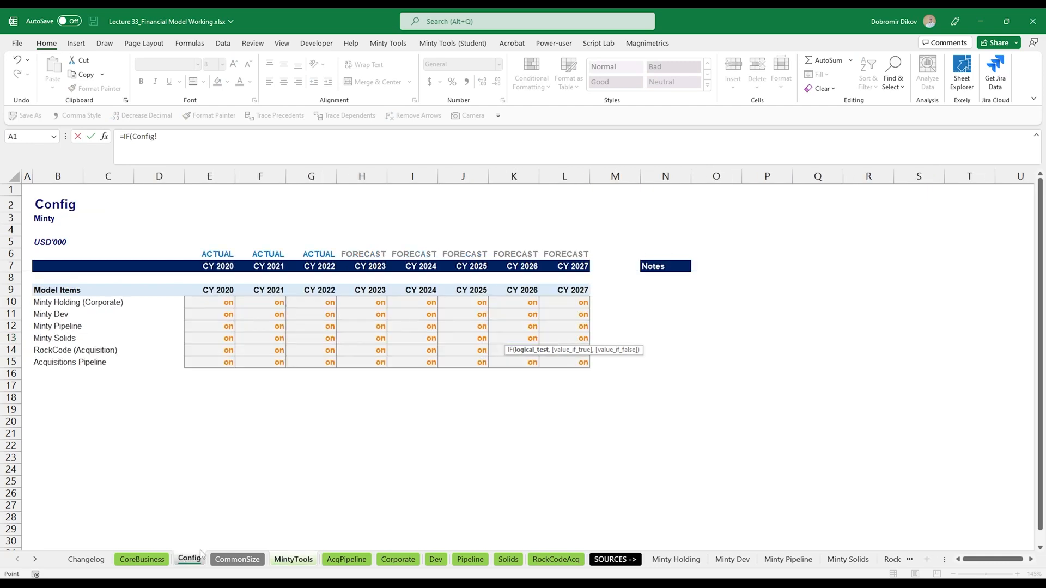
click(367, 364)
text(="on",)
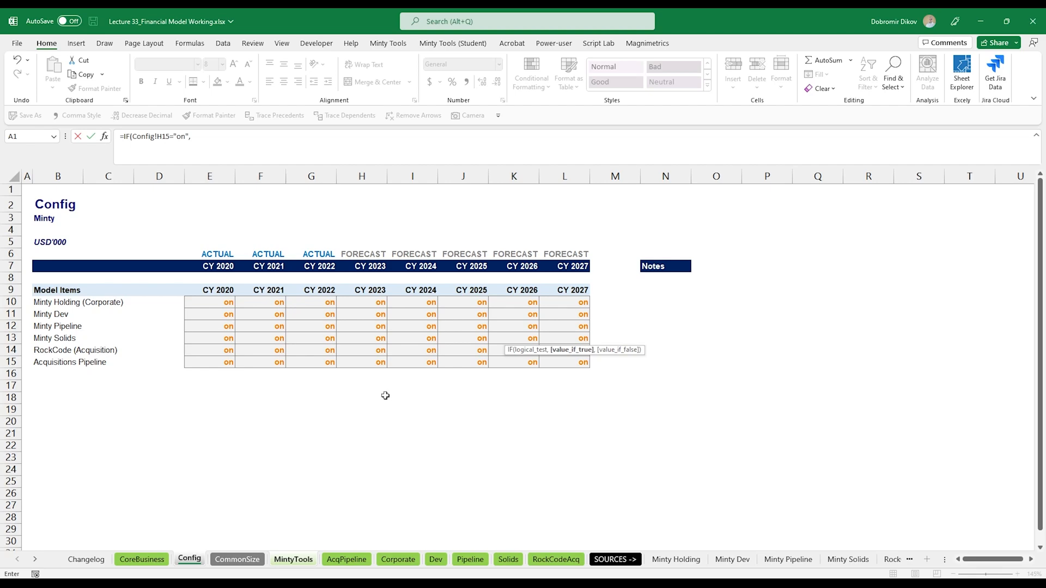
click(346, 559)
scroll(546, 417, up, 18)
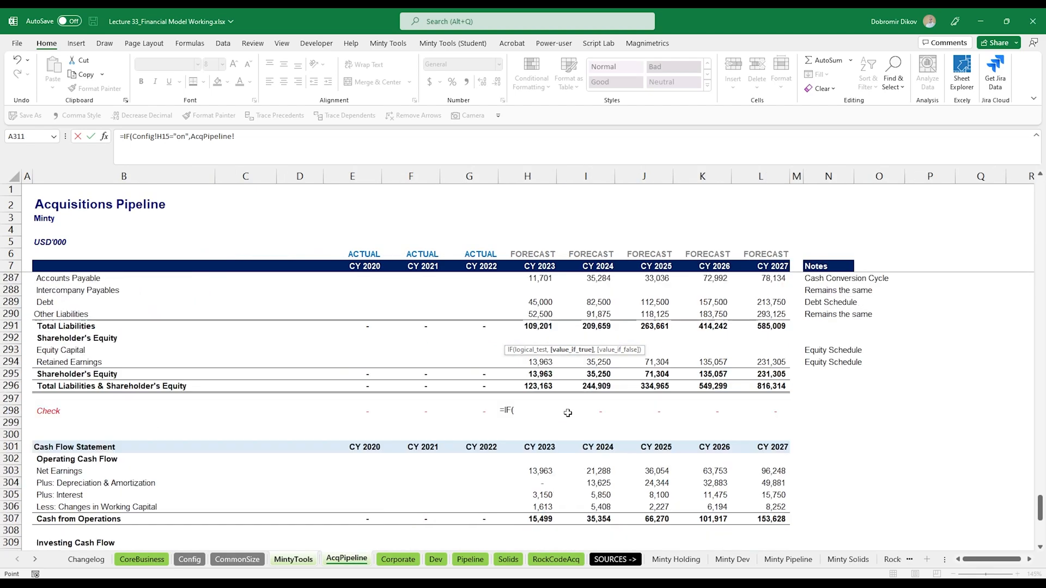
scroll(547, 416, up, 14)
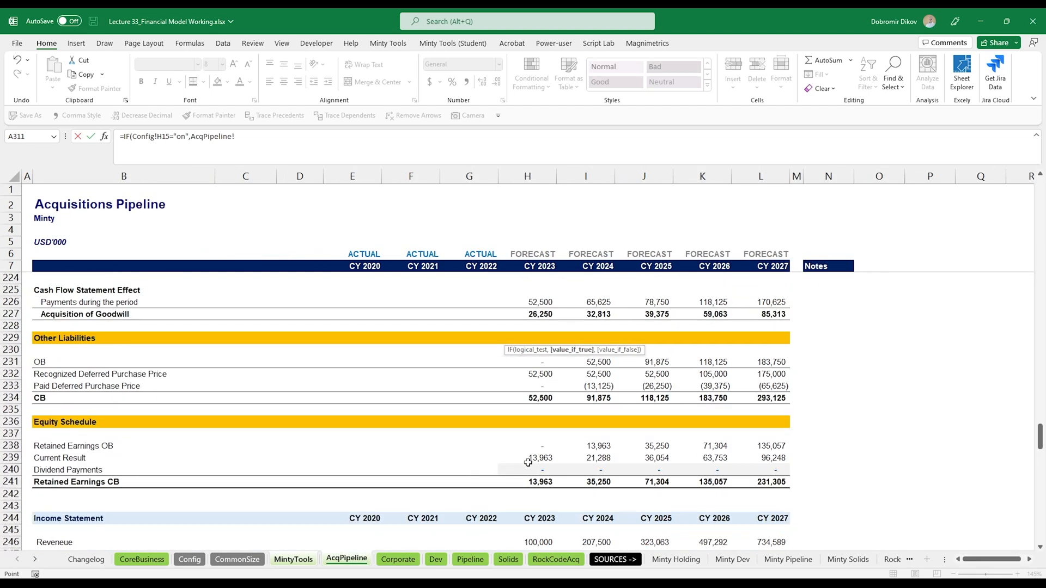
scroll(528, 482, down, 6)
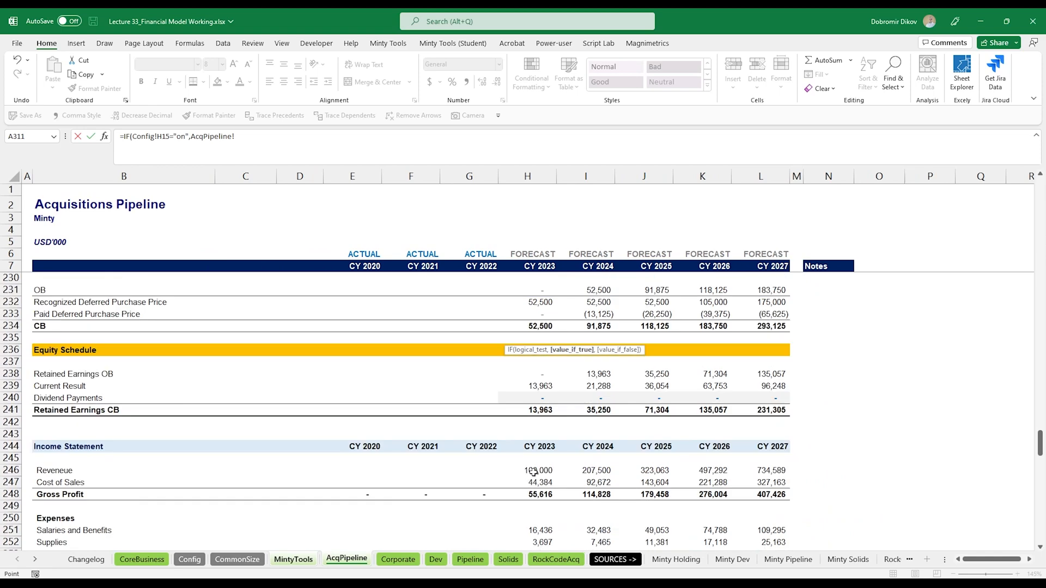
click(532, 470)
key(Return)
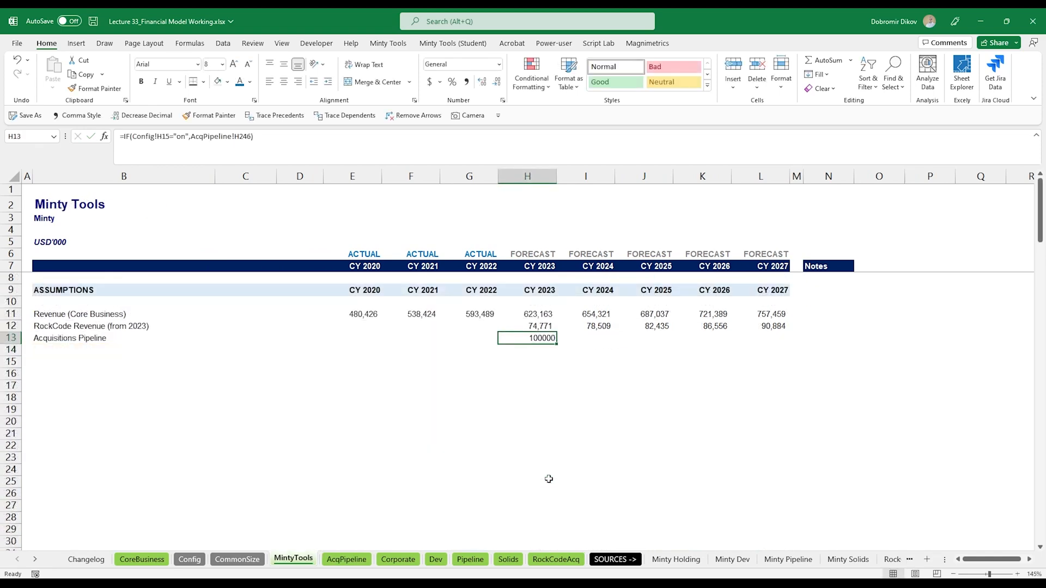
- Apply comma number formatting to the cell and add 0 as the formula's false value
key(alt+2)
key(alt+3)
key(alt+3)
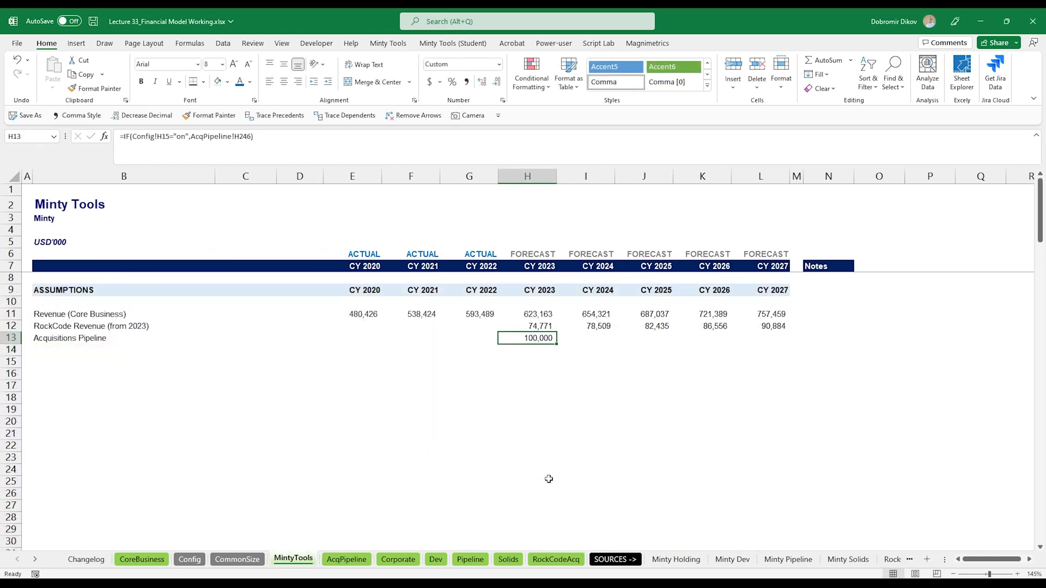
key(F2)
key(Left)
text(,0)
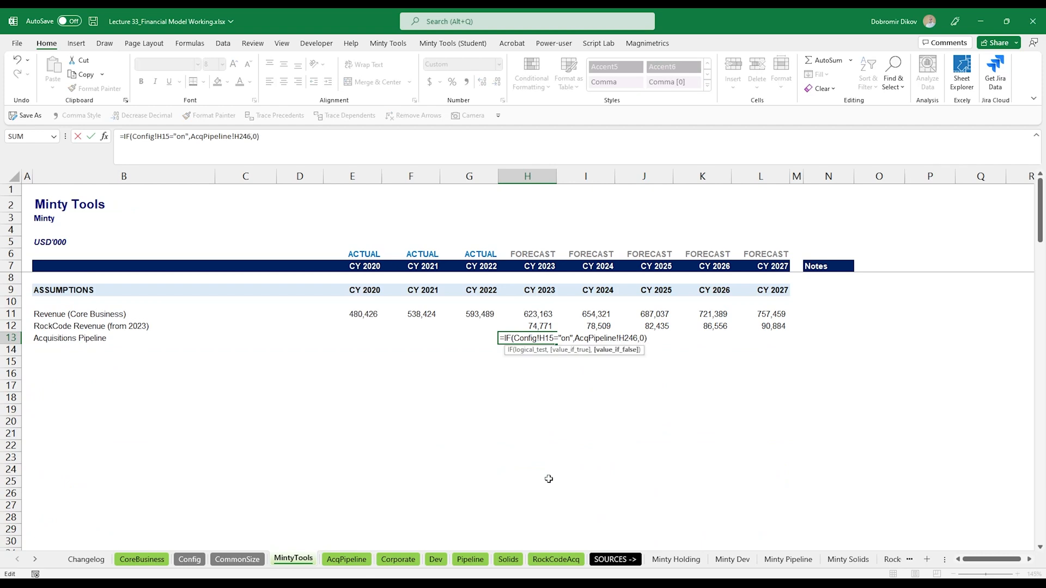
key(Return)
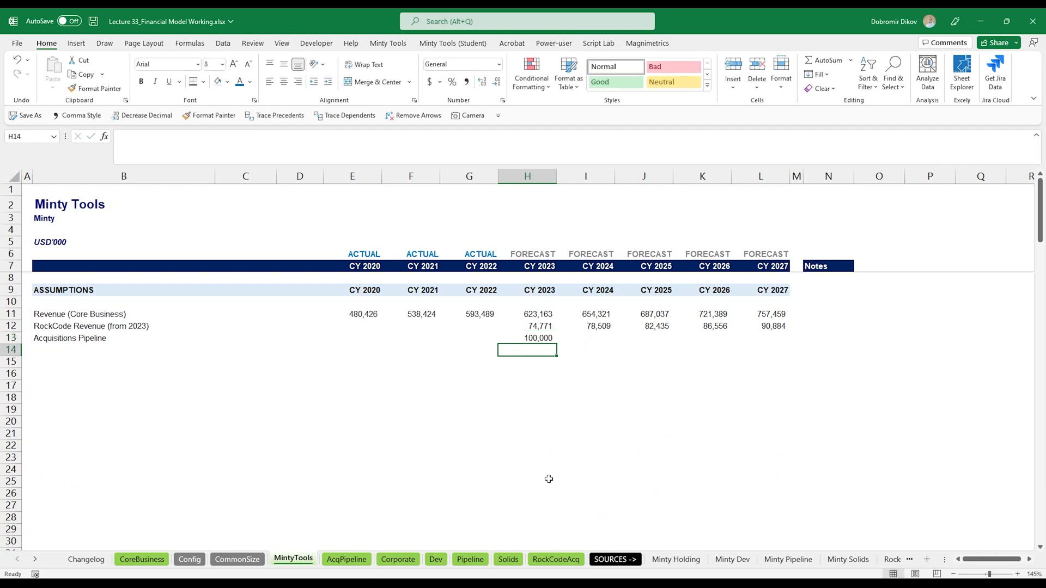
- Fill the Acquisitions Pipeline formula across to 2027
key(Up)
key(shift+Right)
key(shift+Right)
key(shift+Right)
key(shift+Right)
key(ctrl+r)
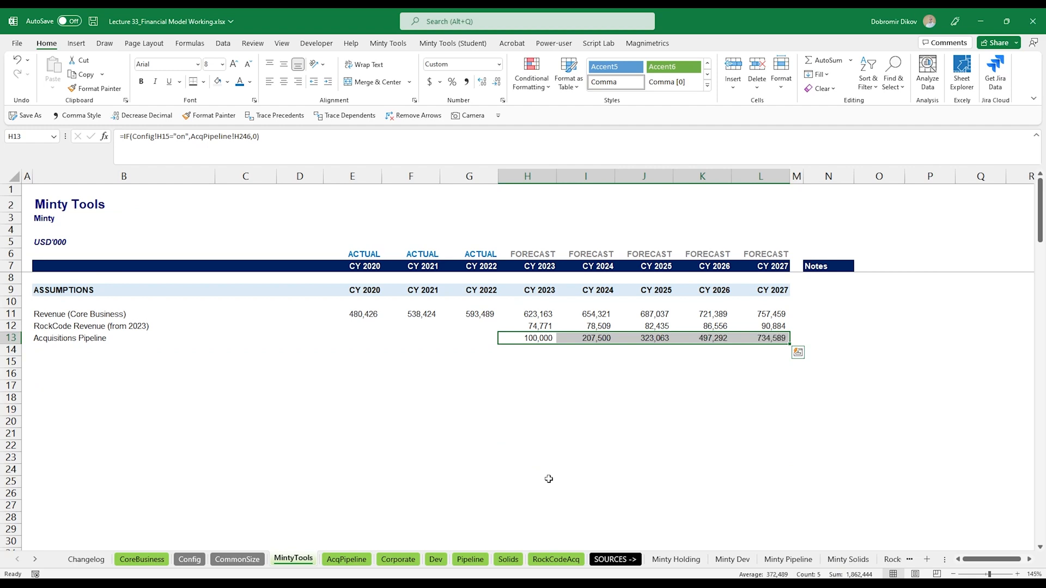
key(Left)
key(Left)
key(Left)
key(Left)
key(Left)
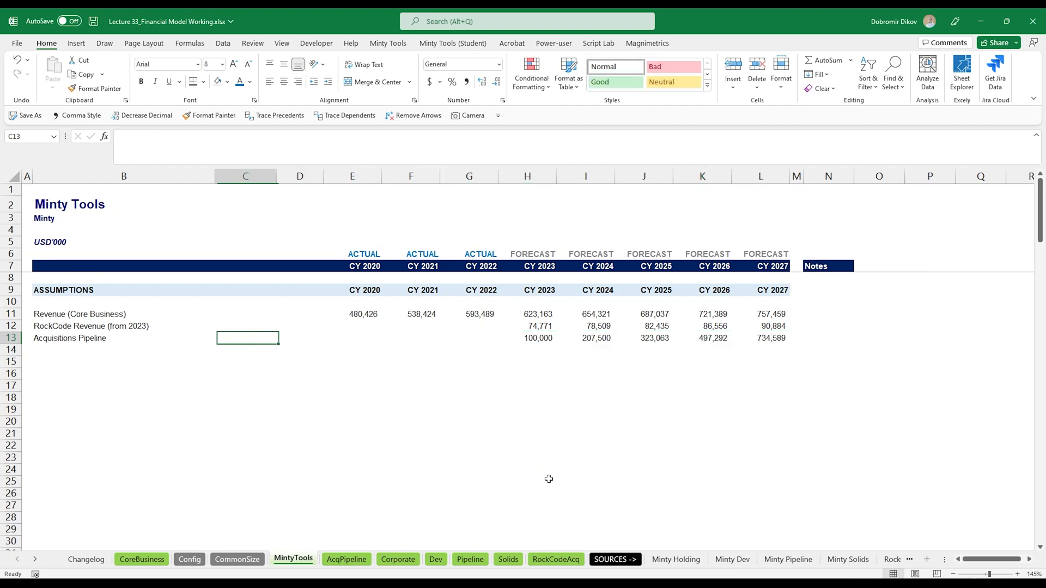
key(Left)
key(Right)
key(Right)
key(Right)
key(Right)
key(Right)
key(Right)
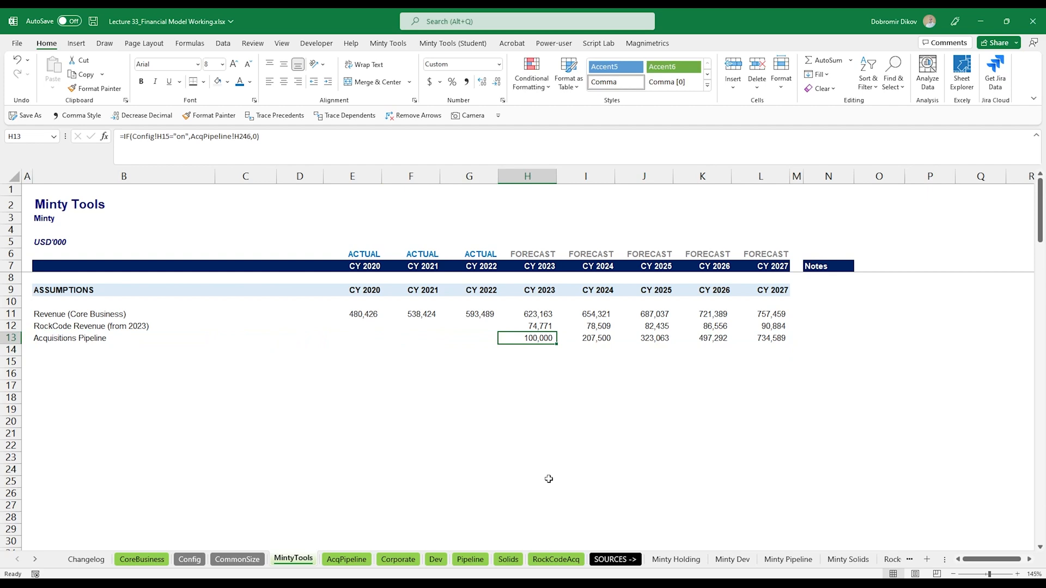
- Shorten the row 12 label to RockCode Revenue by removing "(from 2023)"
key(Up)
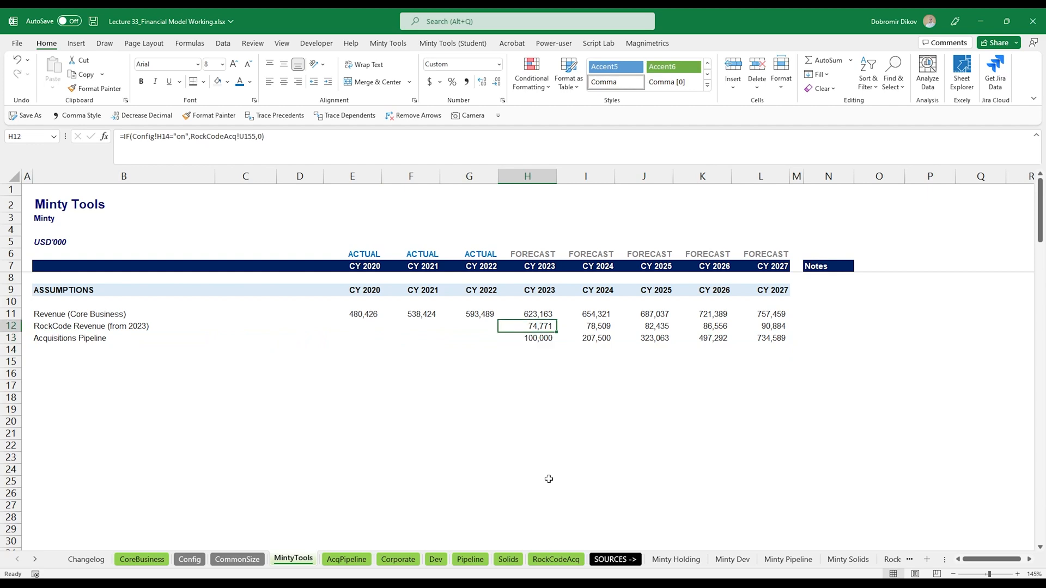
key(Left)
key(Left)
key(Left)
key(Left)
key(Left)
key(Left)
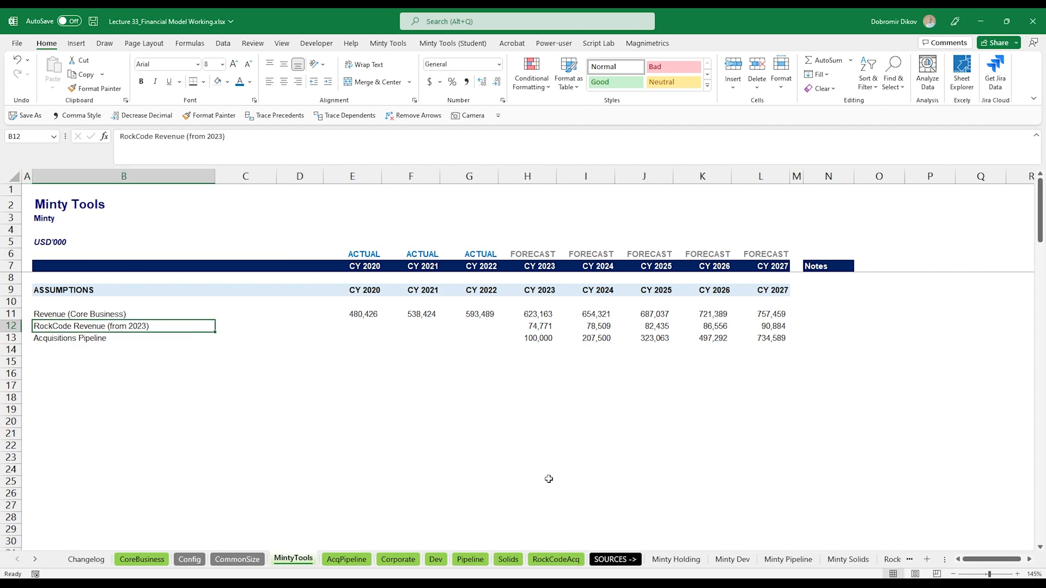
key(F2)
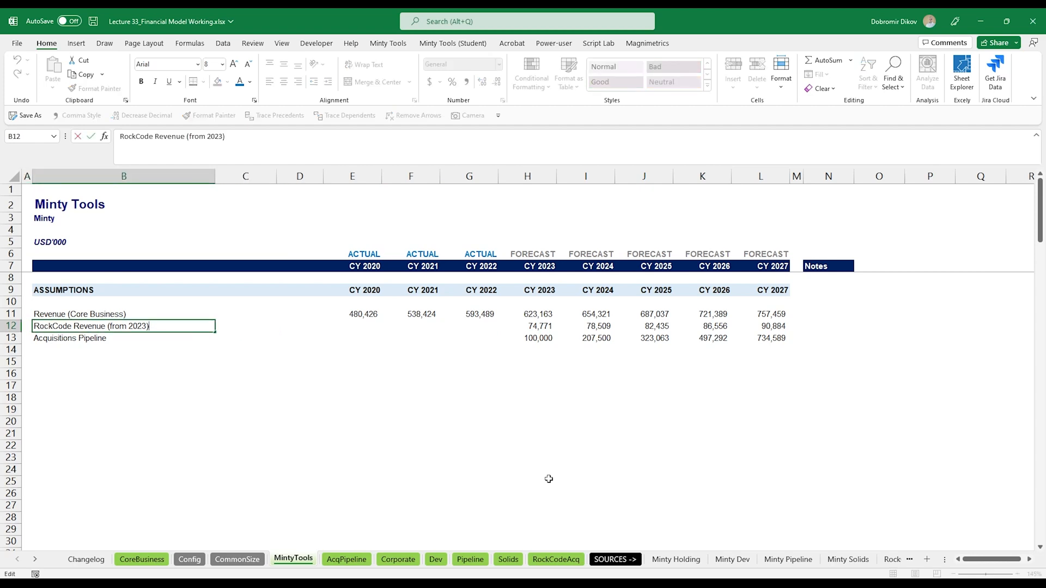
key(ctrl+shift+Left)
key(ctrl+shift+Left)
key(ctrl+shift+Left)
key(ctrl+shift+Left)
key(BackSpace)
key(Return)
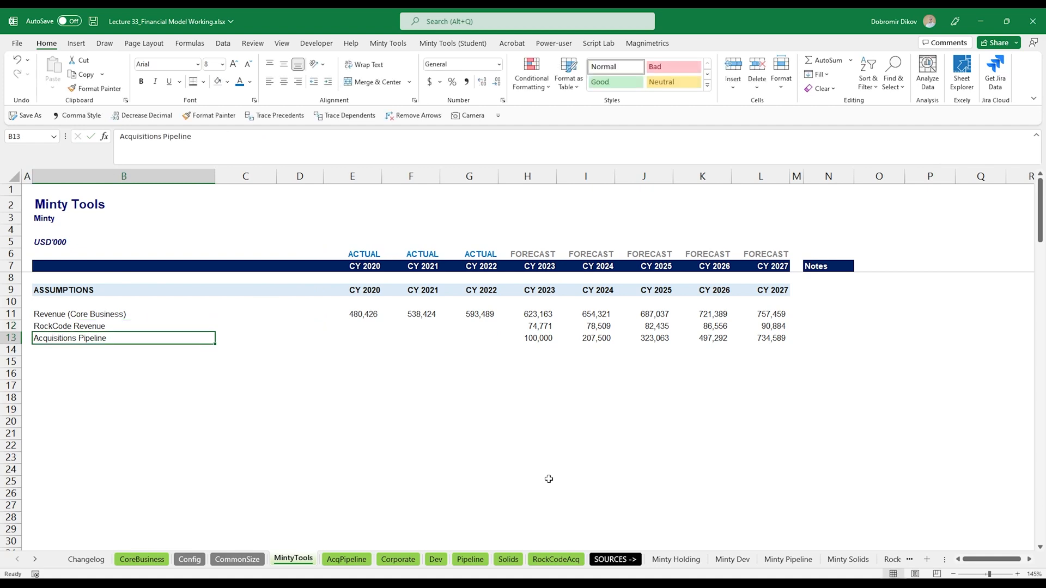
- Copy the 2023 RockCode and Acquisitions Pipeline formulas back into the 2020–2022 columns
key(Up)
key(ctrl+Right)
key(shift+Down)
key(ctrl+c)
key(Left)
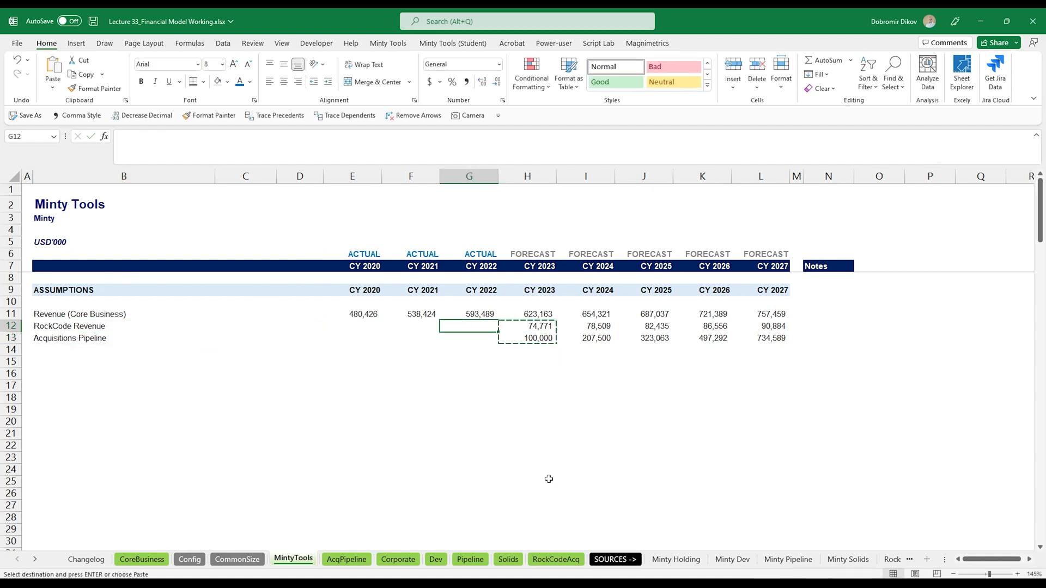
key(ctrl+v)
key(Left)
key(ctrl+v)
key(Left)
key(ctrl+v)
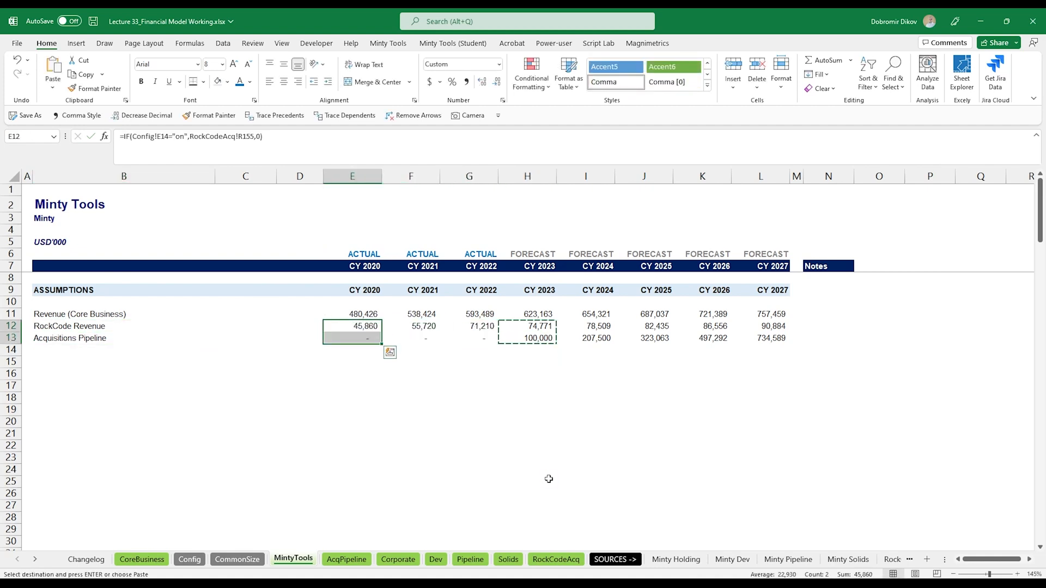
key(Right)
key(Right)
key(Right)
- Label row 15 of the assumptions Year 1 share of Revenue
click(91, 362)
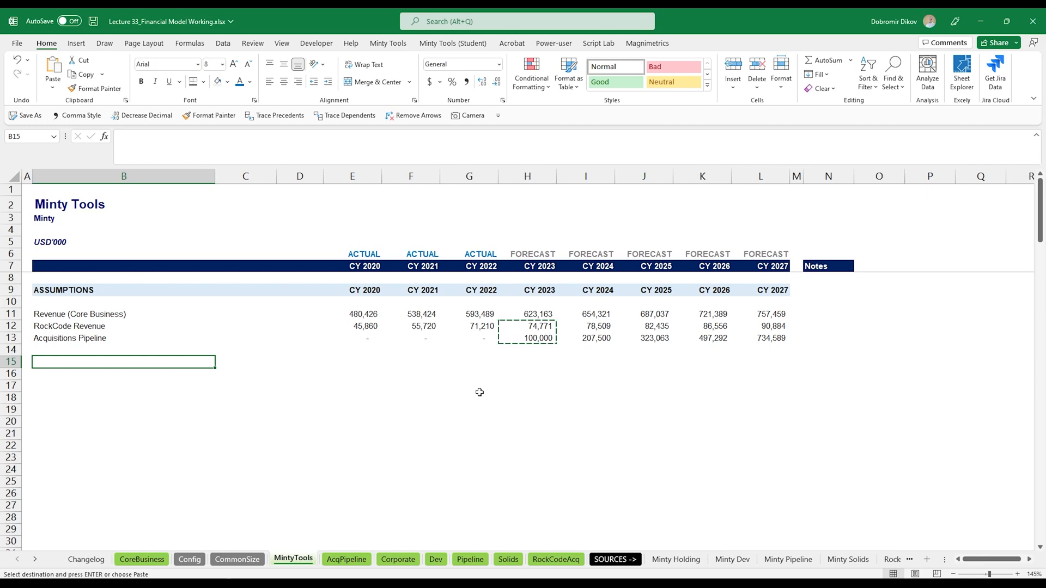
text(Year)
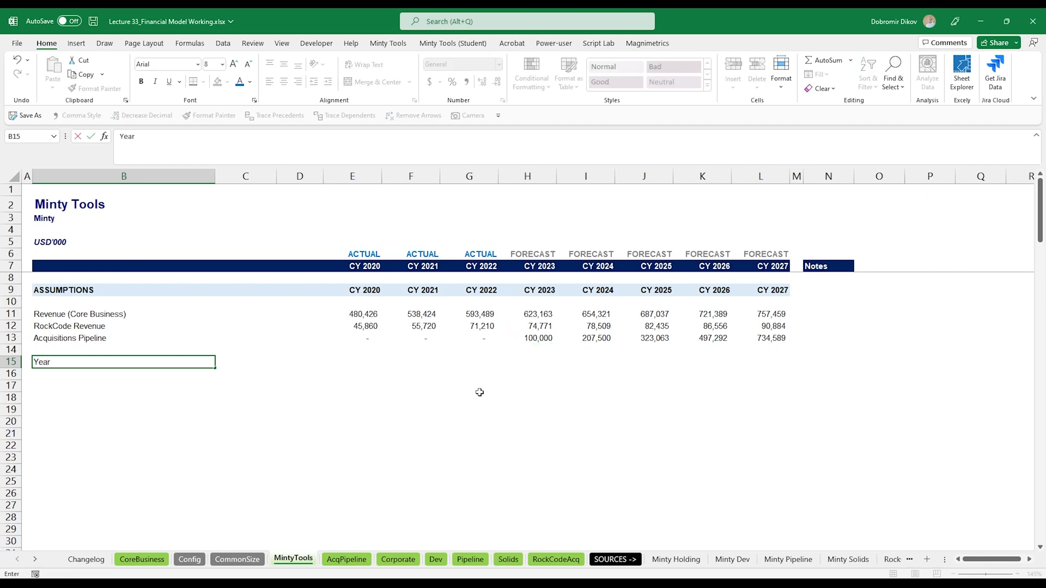
text( 1 share of Revenue)
key(Tab)
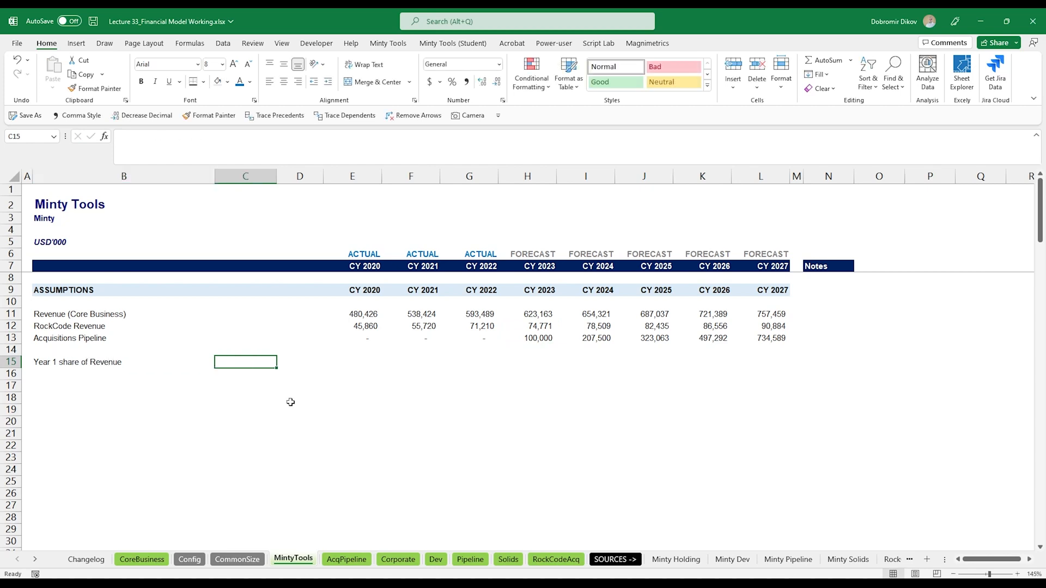
- Enter 10% as the Year 1 share of Revenue, formatted bold with one decimal place
text(10%)
key(ctrl+Return)
click(218, 82)
click(239, 82)
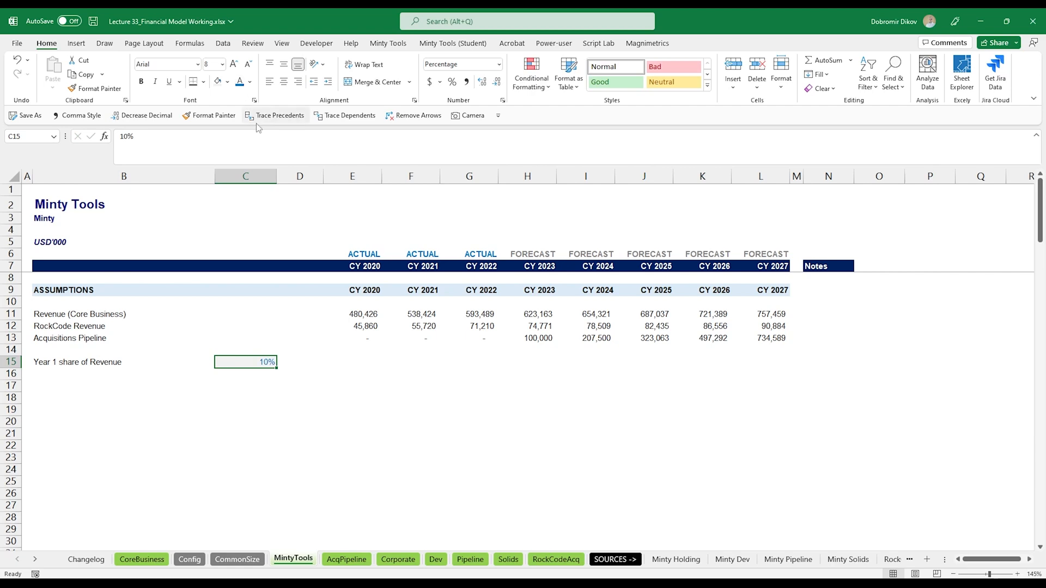
key(ctrl+b)
click(482, 83)
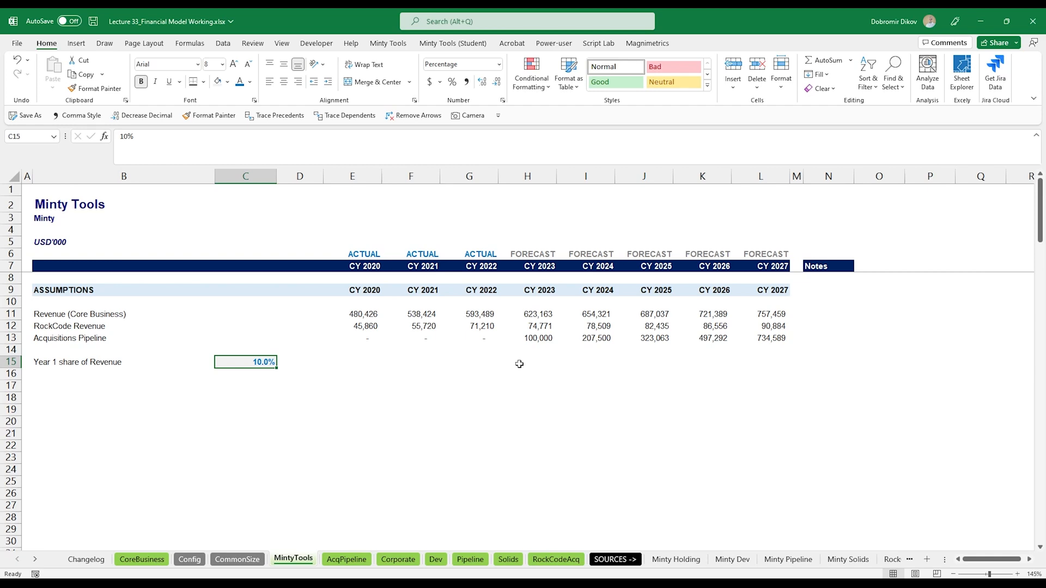
- Add a bold Ramp: label in column G of row 15
click(490, 362)
text(Ramp:)
key(Return)
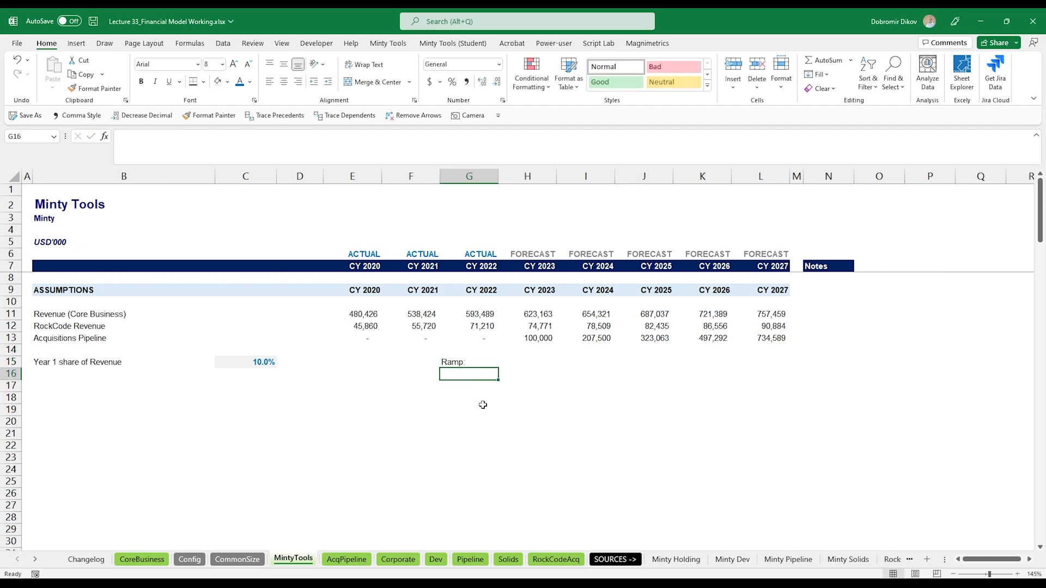
key(Up)
key(ctrl+b)
- Format the 2023–2027 ramp cells as percentages and enter 50%, 100%, 150%, 200% and 250%
key(Right)
key(shift+Right)
key(shift+Right)
key(shift+Right)
key(shift+Right)
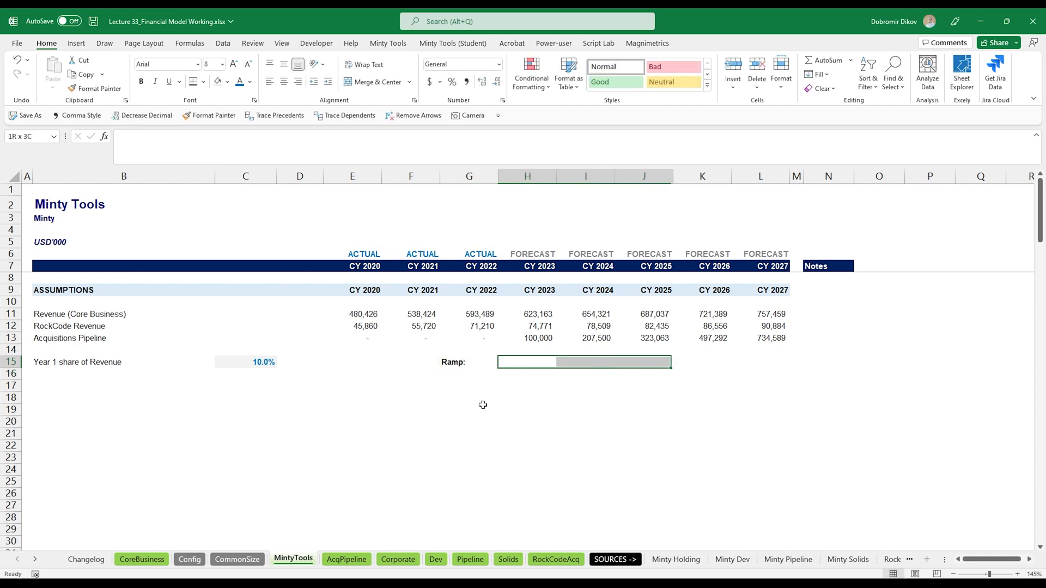
click(218, 81)
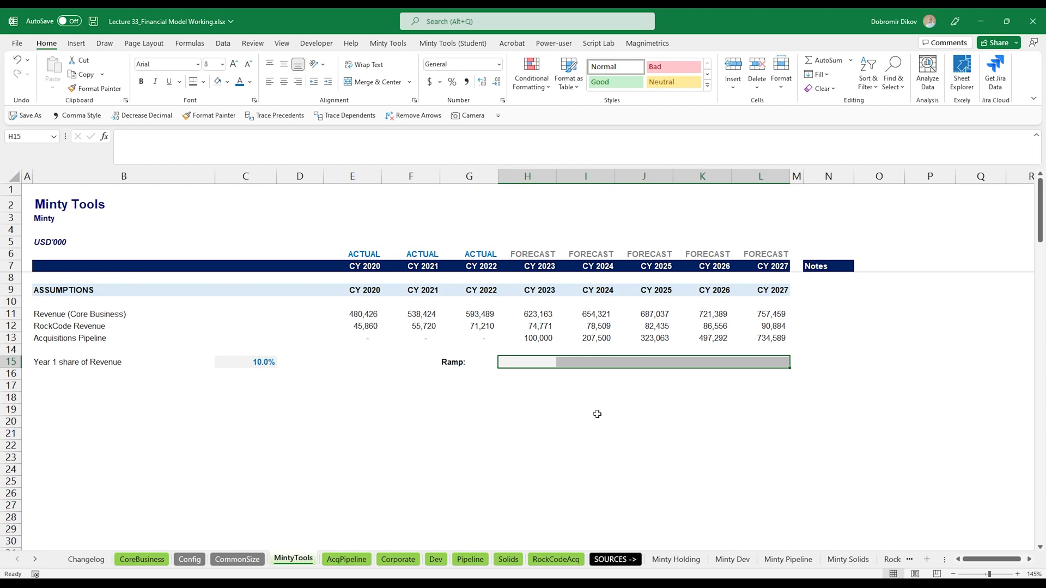
click(451, 81)
click(543, 366)
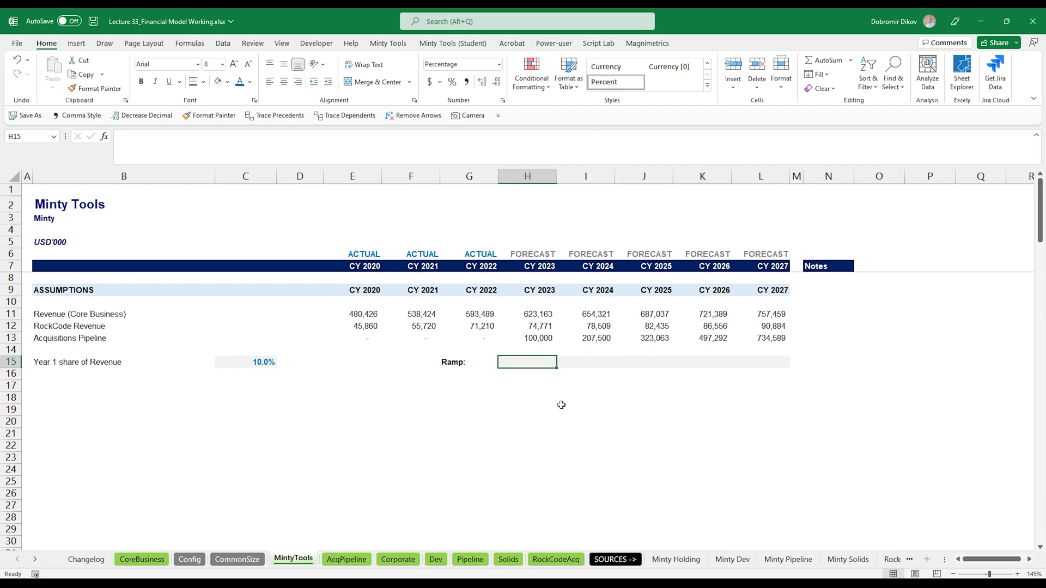
text(50)
key(Tab)
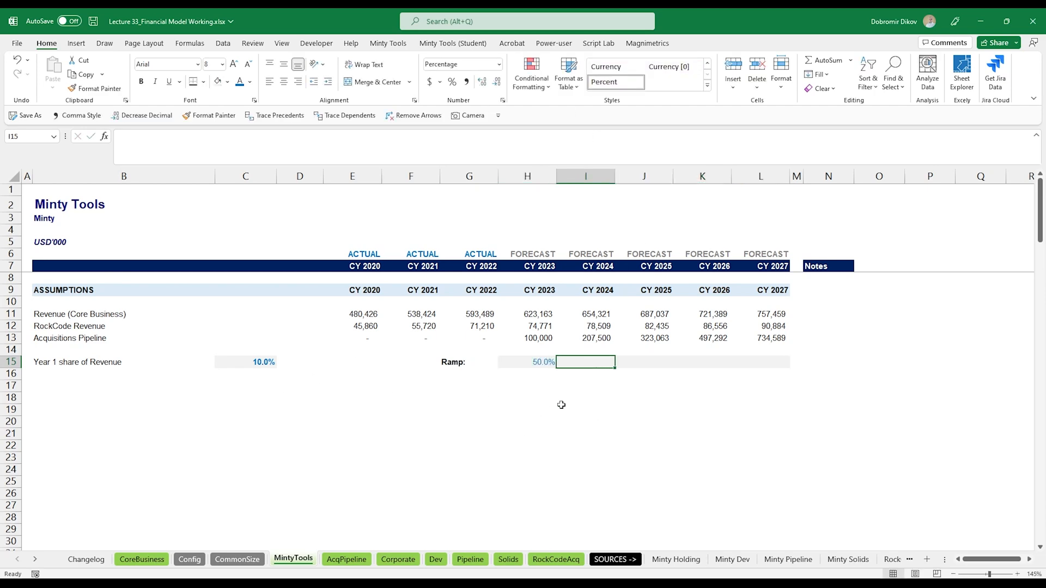
text(100)
key(Tab)
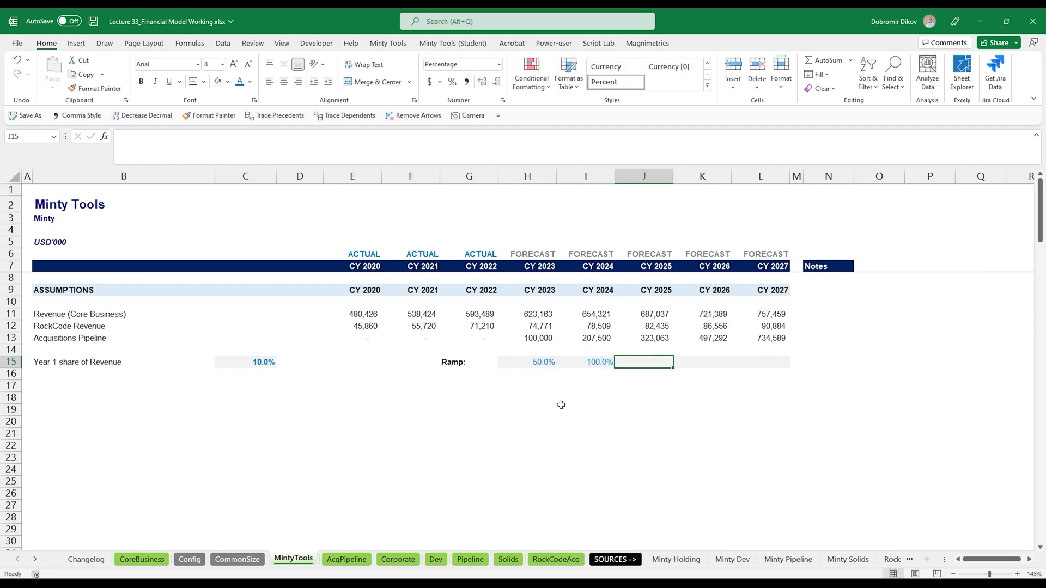
text(150)
key(Tab)
text(200)
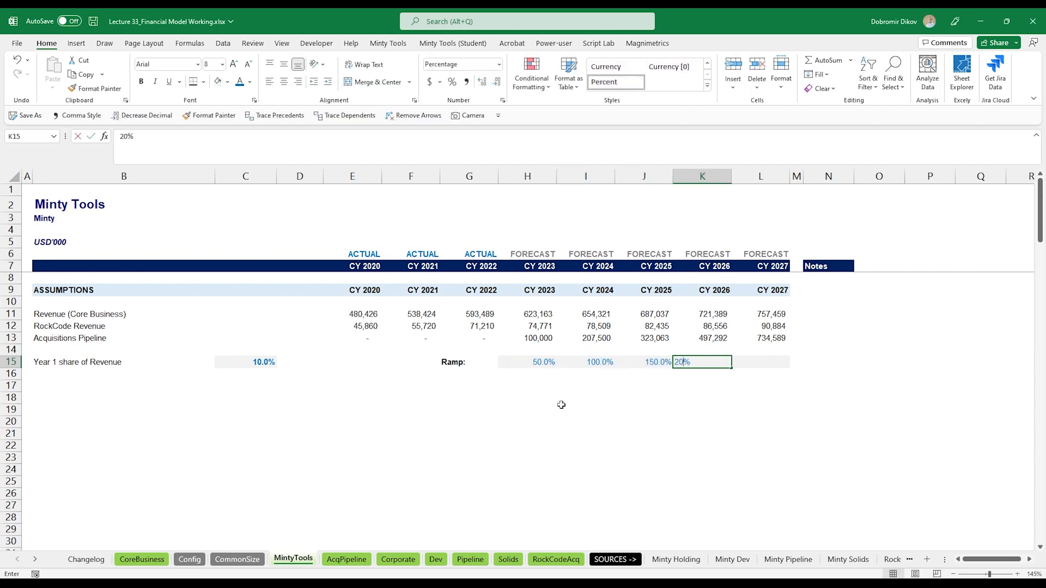
key(Tab)
text(250)
key(Return)
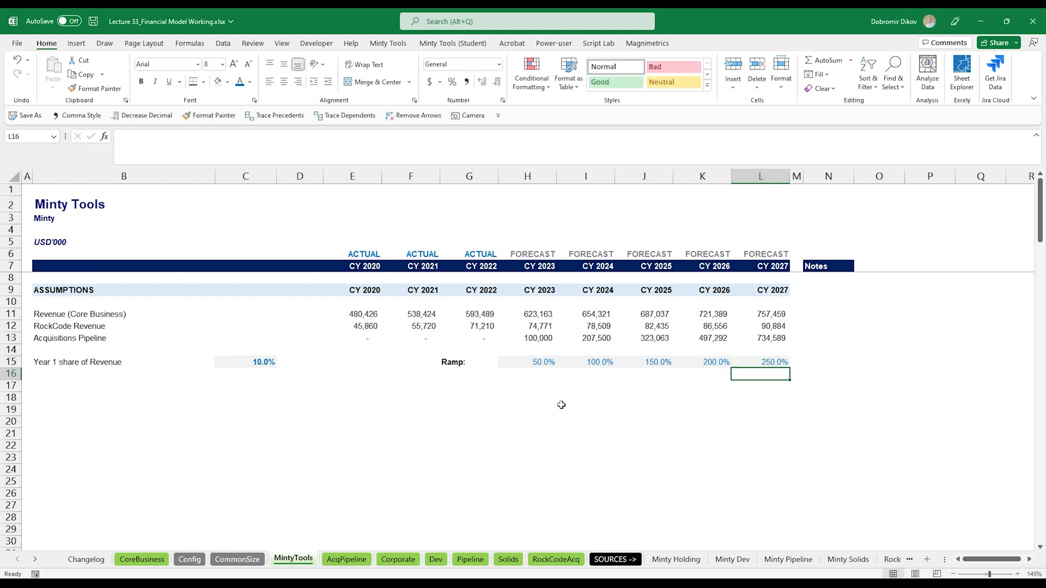
key(Up)
key(Left)
key(Left)
key(Left)
key(Left)
key(Left)
key(Right)
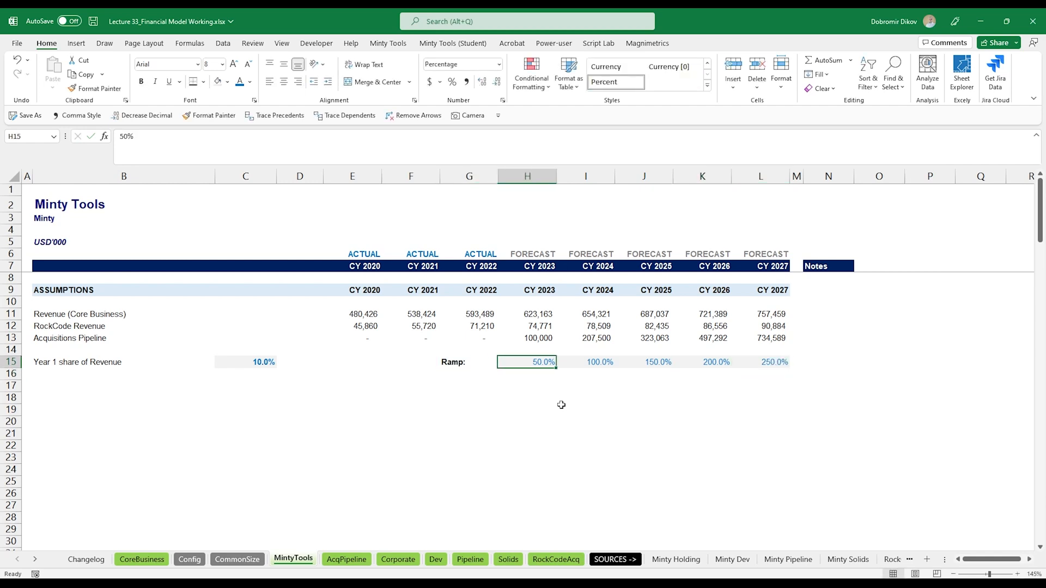
- Make the 2023–2027 ramp percentages in row 15 bold
key(shift+Right)
key(shift+Right)
key(shift+Right)
key(shift+Right)
key(ctrl+b)
click(564, 388)
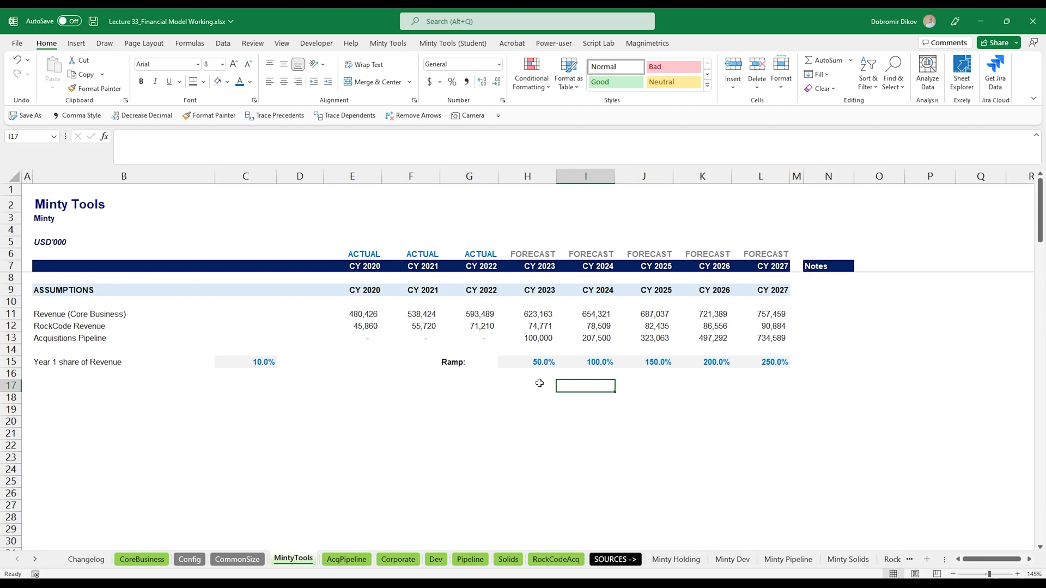
- Label row 17 Internal market share (mix)
click(98, 386)
text(Inte)
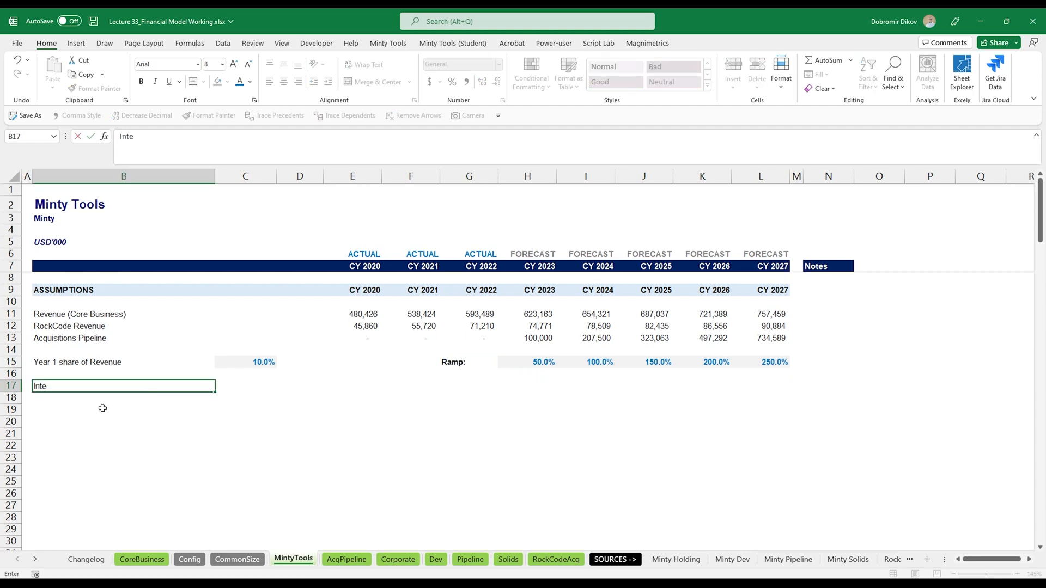
text(nra)
key(BackSpace)
key(BackSpace)
text(rnal market share (mix))
key(Return)
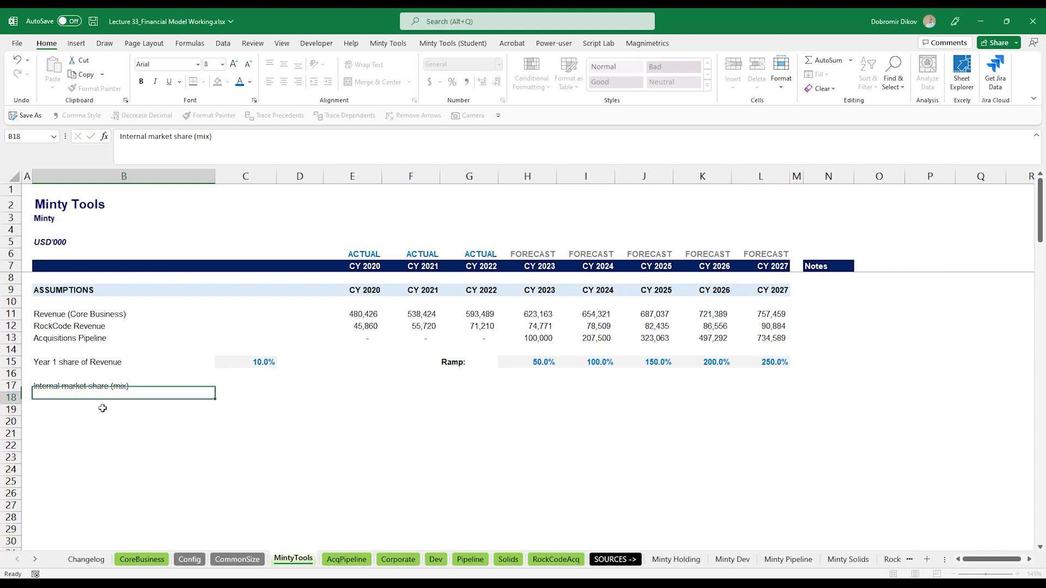
- Bold row 17 from the label across to 2027 and give it top and bottom borders
key(Up)
key(shift+Right)
key(shift+Right)
key(shift+Right)
key(shift+Right)
key(shift+Right)
key(shift+Right)
key(shift+Right)
key(shift+Right)
key(shift+Right)
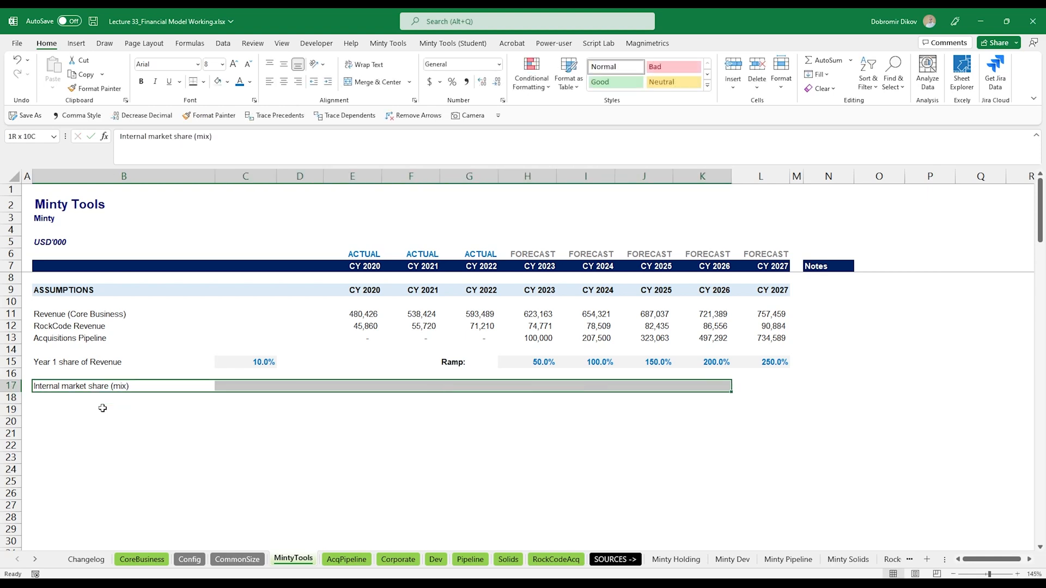
key(shift+Right)
key(ctrl+b)
click(205, 83)
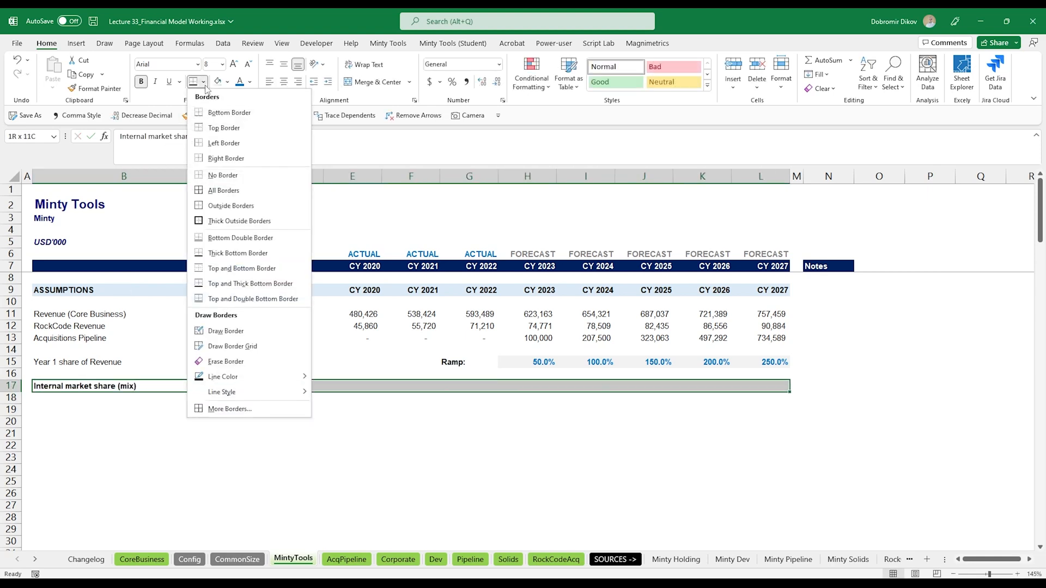
click(229, 268)
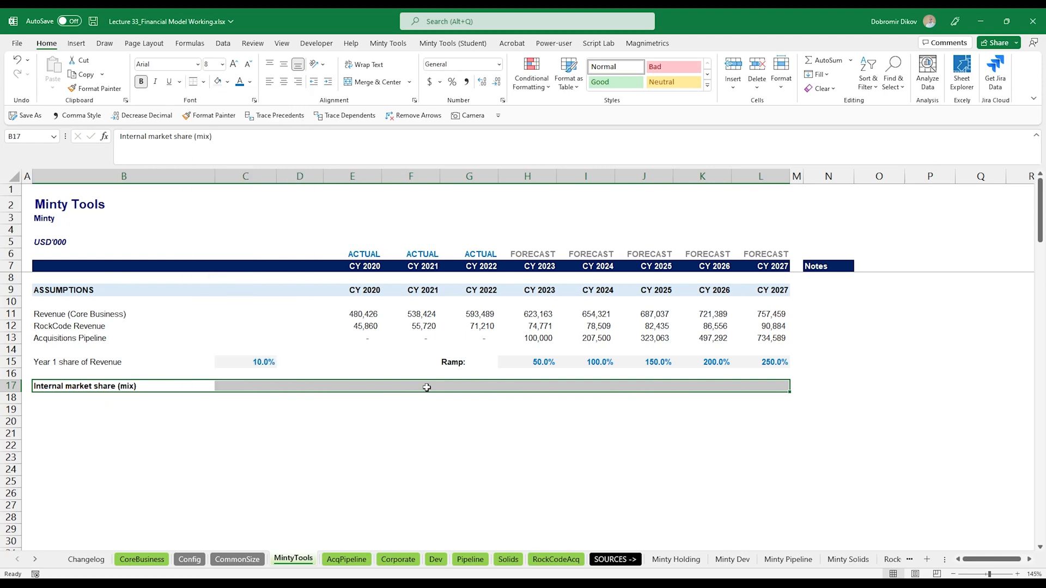
- Enter the 2023 internal market share formula =$C$15*(1+H15), anchoring the Year 1 share absolutely
click(527, 386)
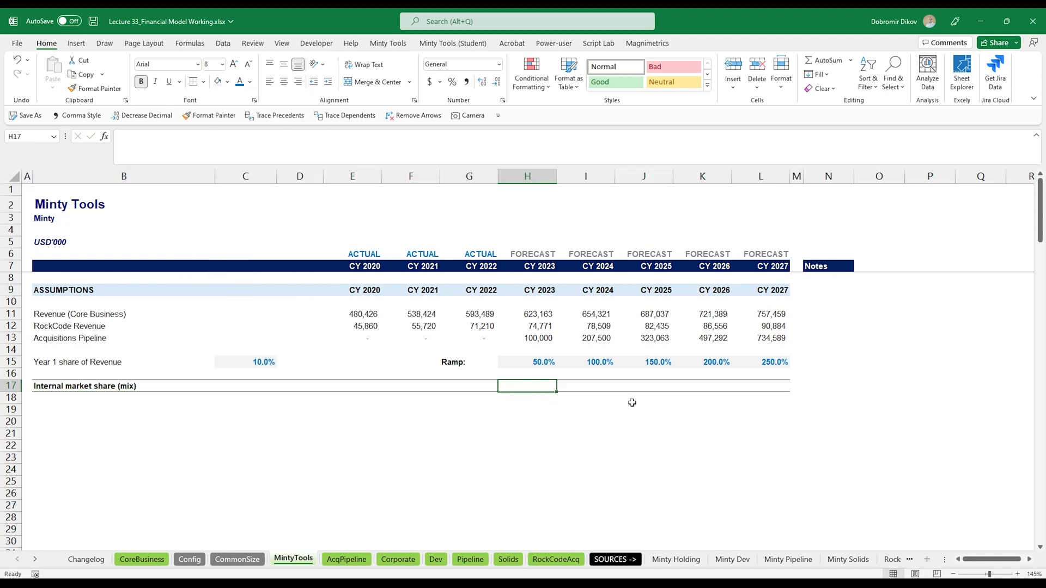
text(=)
key(Up)
key(Up)
key(Left)
key(Left)
key(Left)
key(Left)
key(Left)
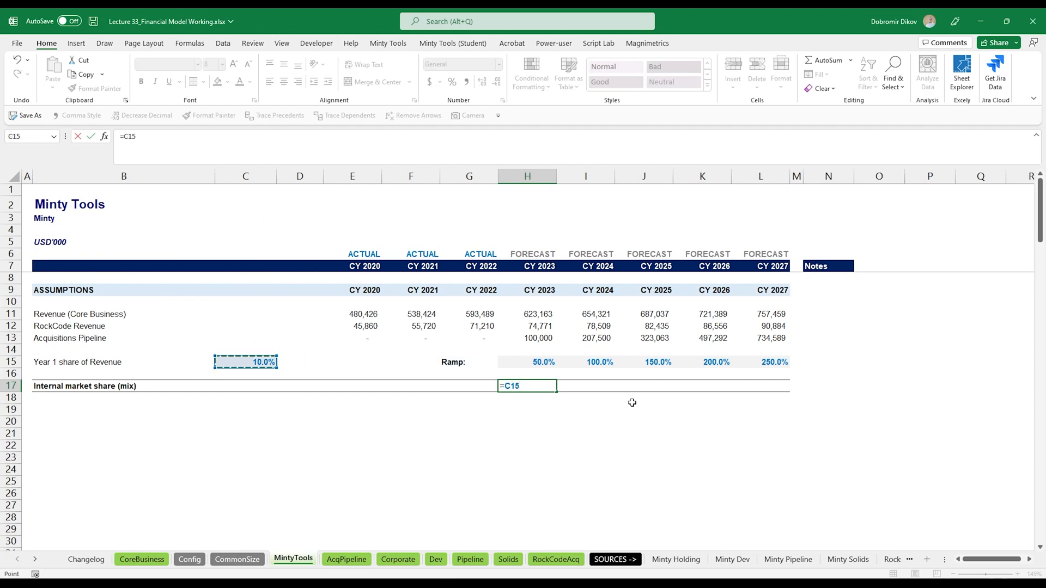
key(F4)
text(*(1+)
key(Up)
key(Up)
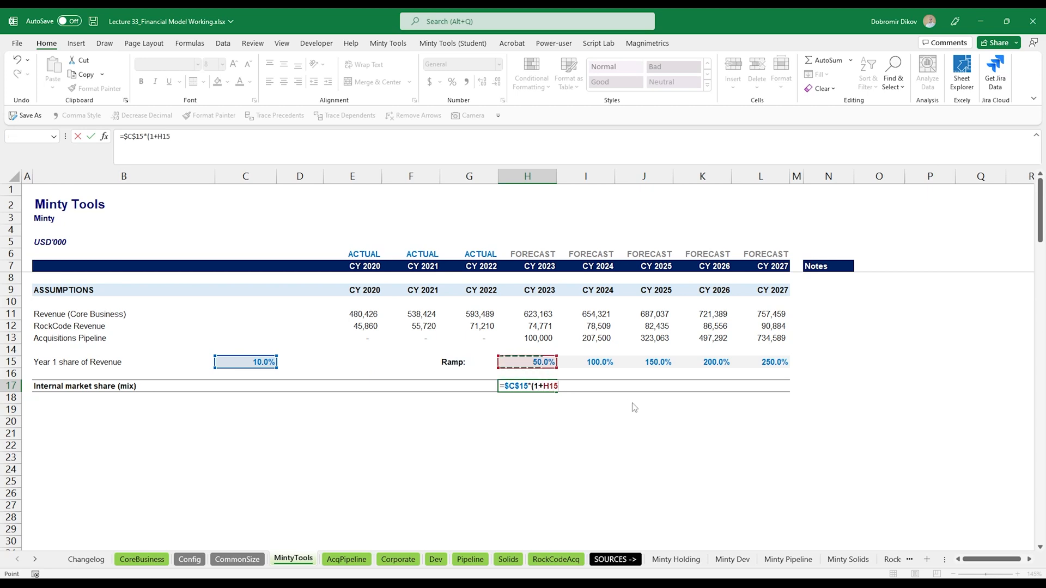
key(Return)
key(Return)
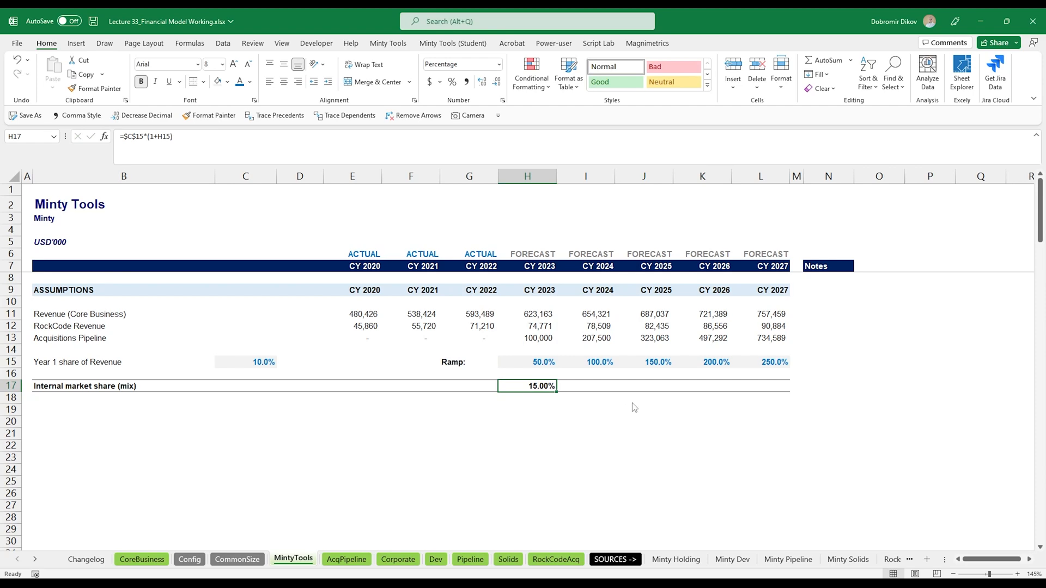
- Show the 2023 market share with one decimal place and fill the formula across to 2027
key(alt+h)
key(9)
key(shift+Right)
key(shift+Right)
key(shift+Right)
key(shift+Right)
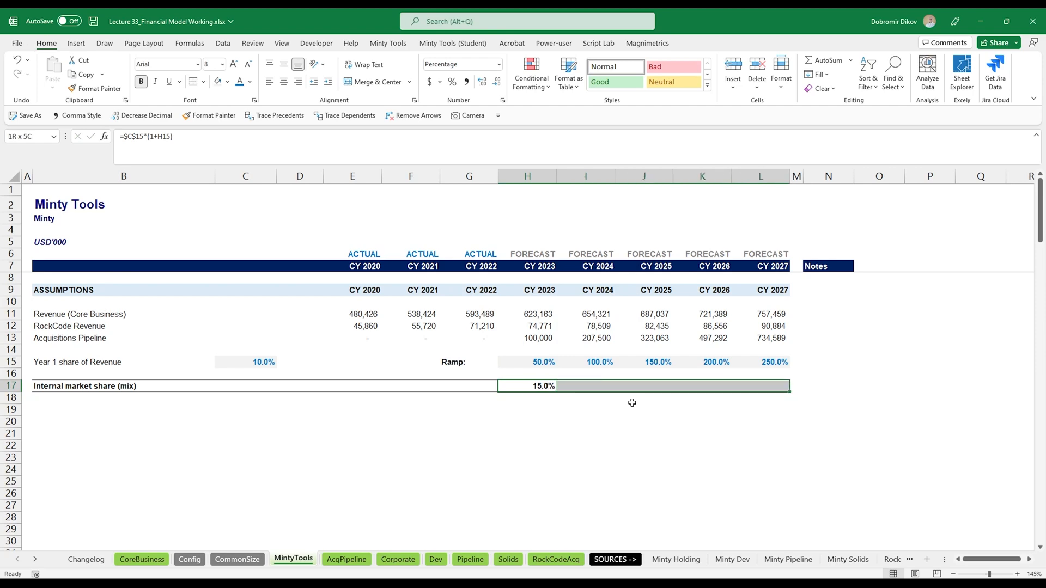
key(ctrl+r)
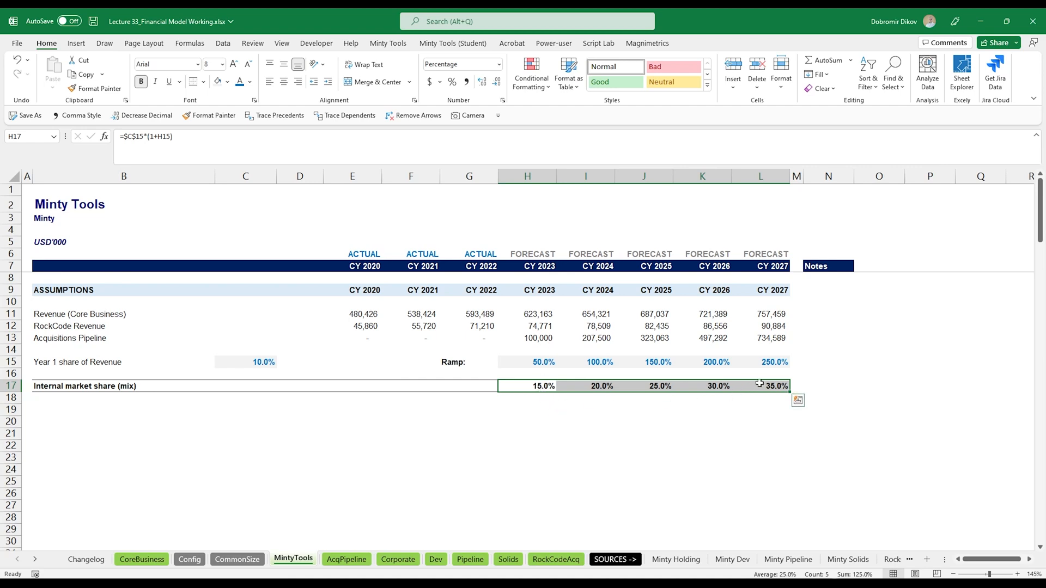
- Label row 19 $ per client uplift %
click(75, 410)
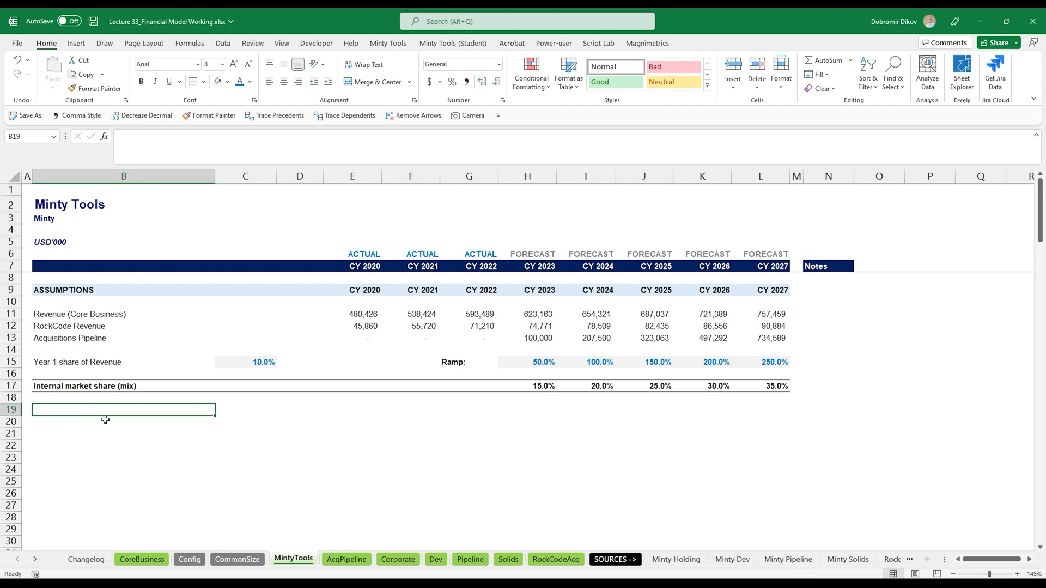
text($ pe)
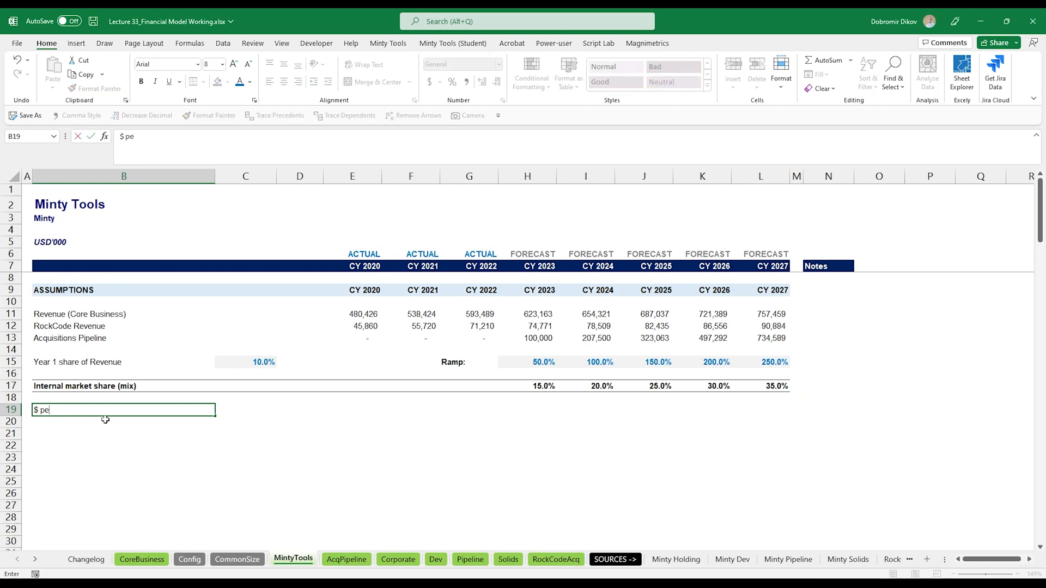
text(r client uplift %)
key(ctrl+Return)
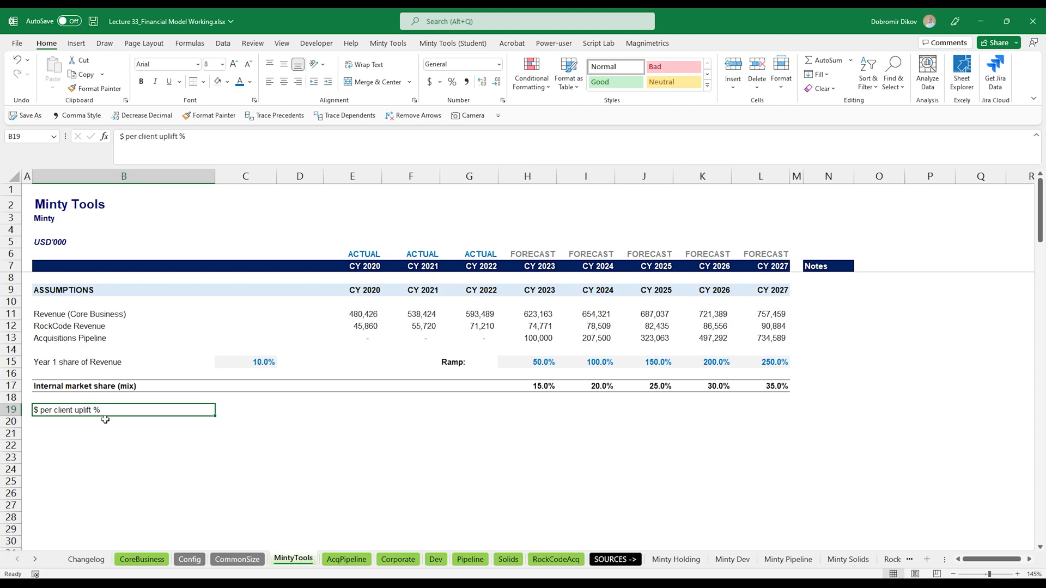
- Copy row 17's bold and border formatting onto row 19 with Format Painter
key(shift+Right)
key(shift+Right)
key(shift+Right)
key(shift+Right)
key(shift+Right)
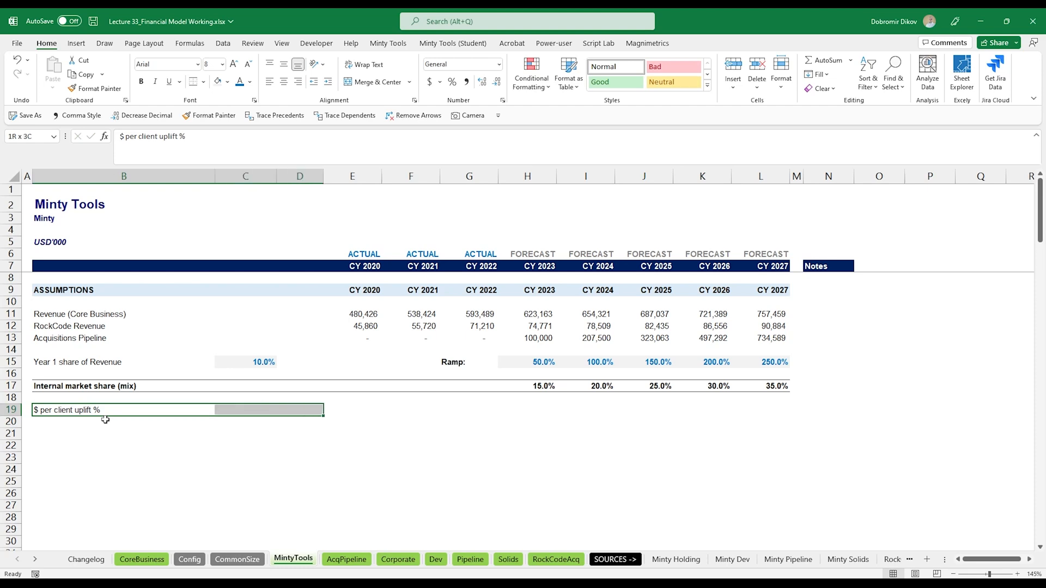
drag(105, 386, 735, 384)
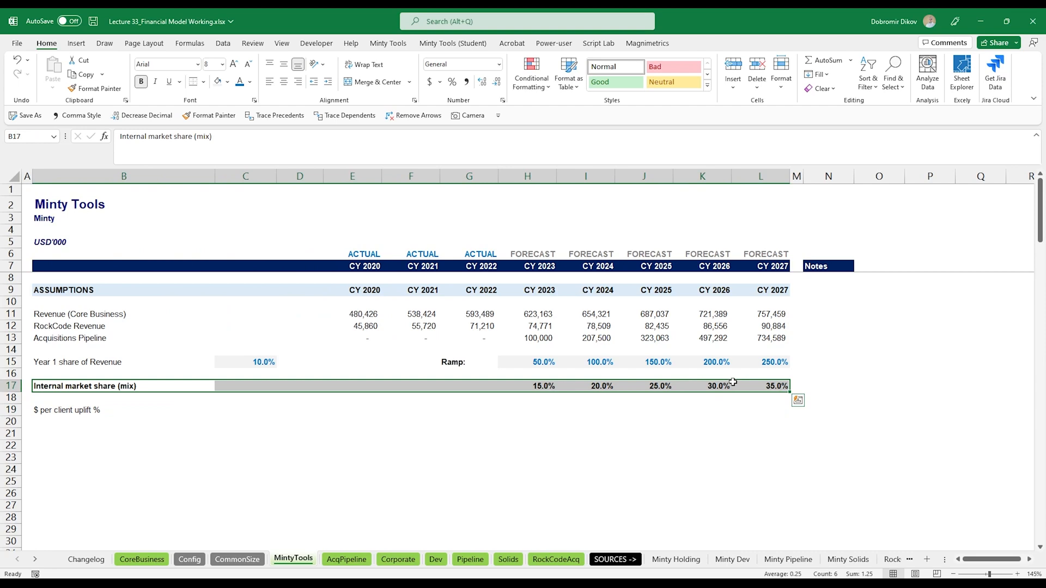
key(alt+4)
click(87, 413)
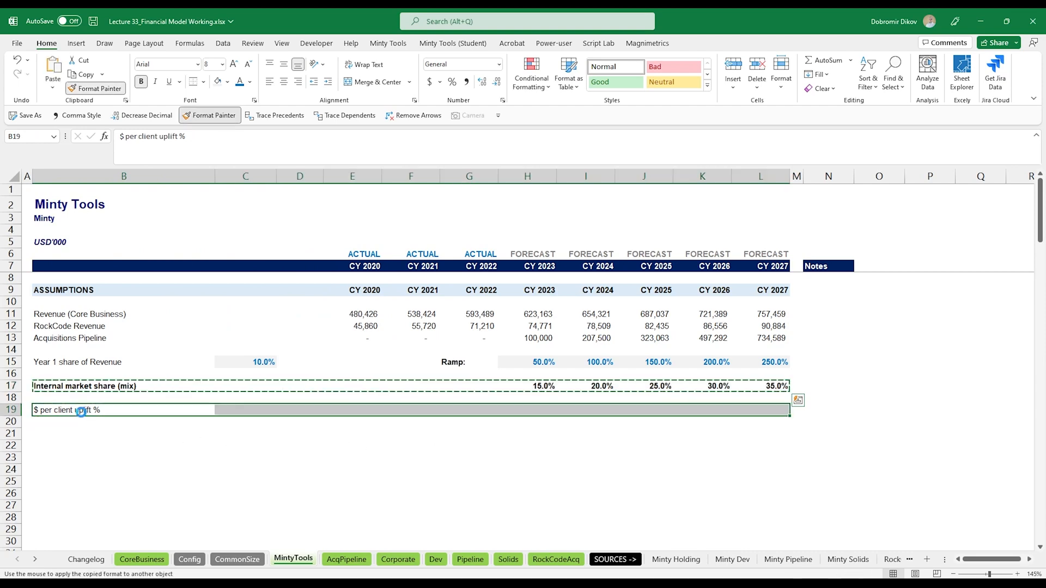
drag(545, 413, 754, 415)
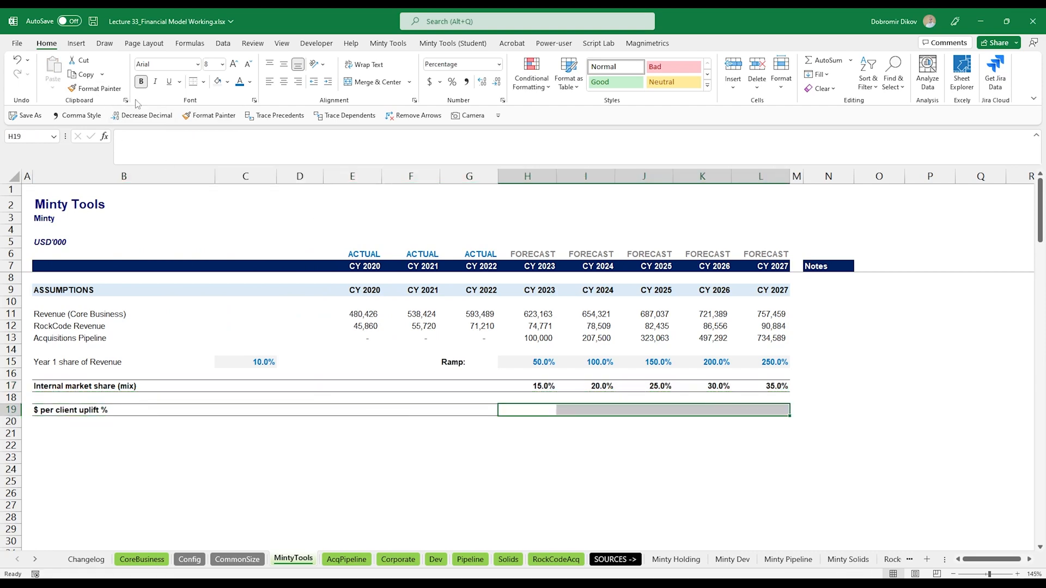
- Enter per-client uplift of 75%, 125%, 150%, 160% and 175% for 2023 through 2027
click(516, 408)
text(75)
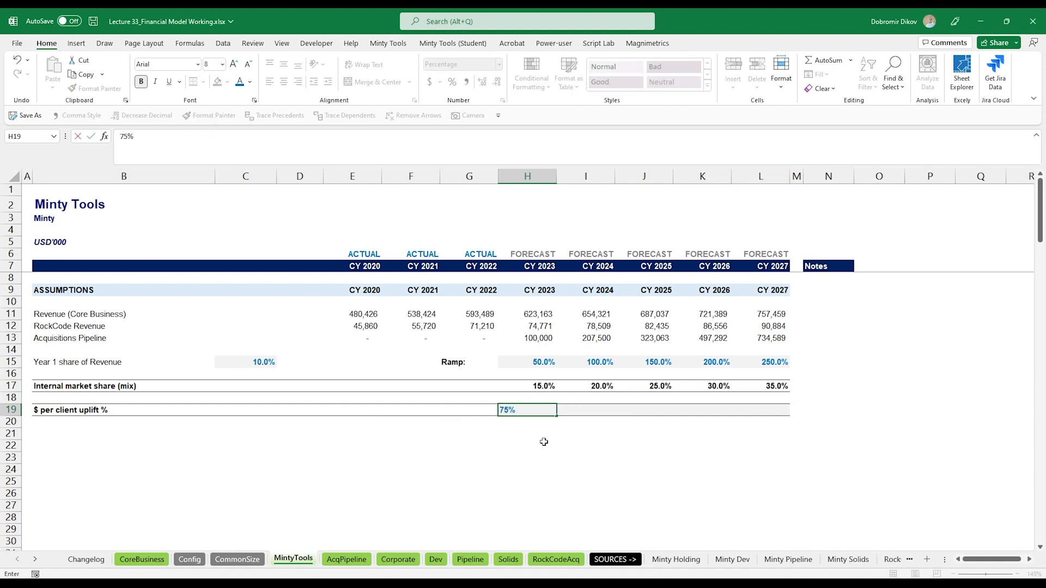
key(Tab)
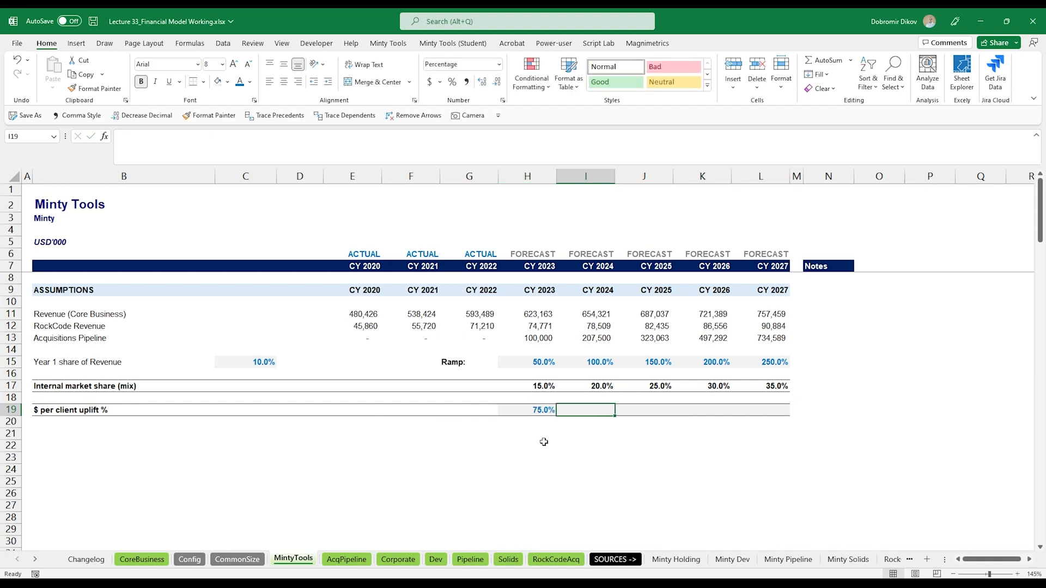
text(125)
key(Tab)
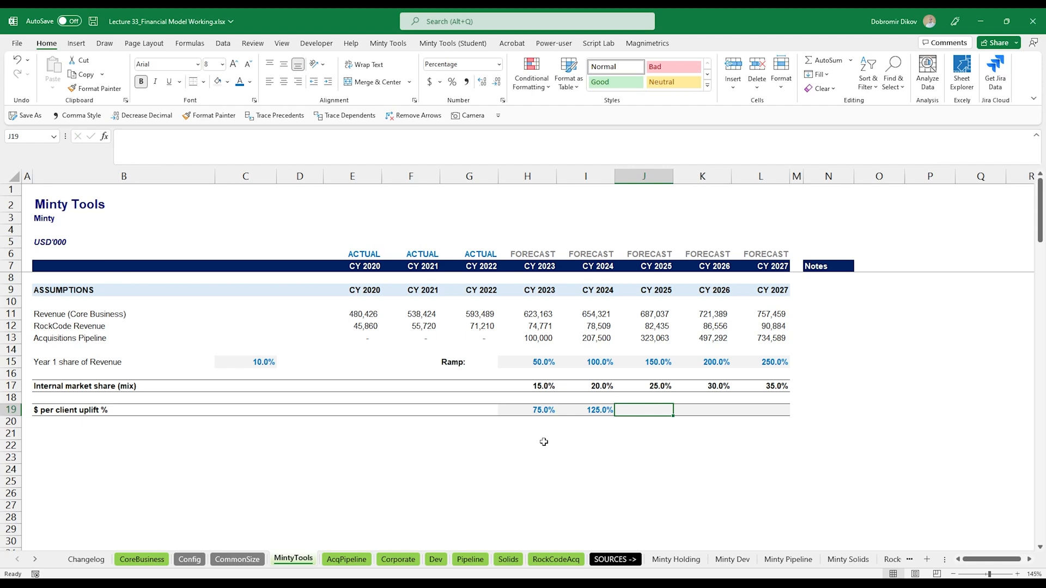
text(150)
key(Tab)
text(160)
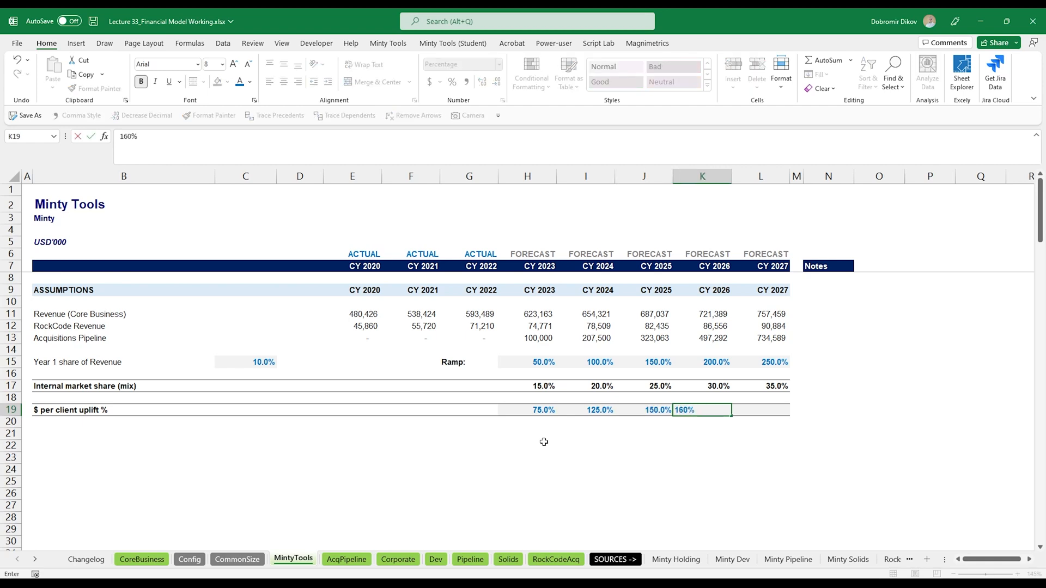
key(Tab)
text(175)
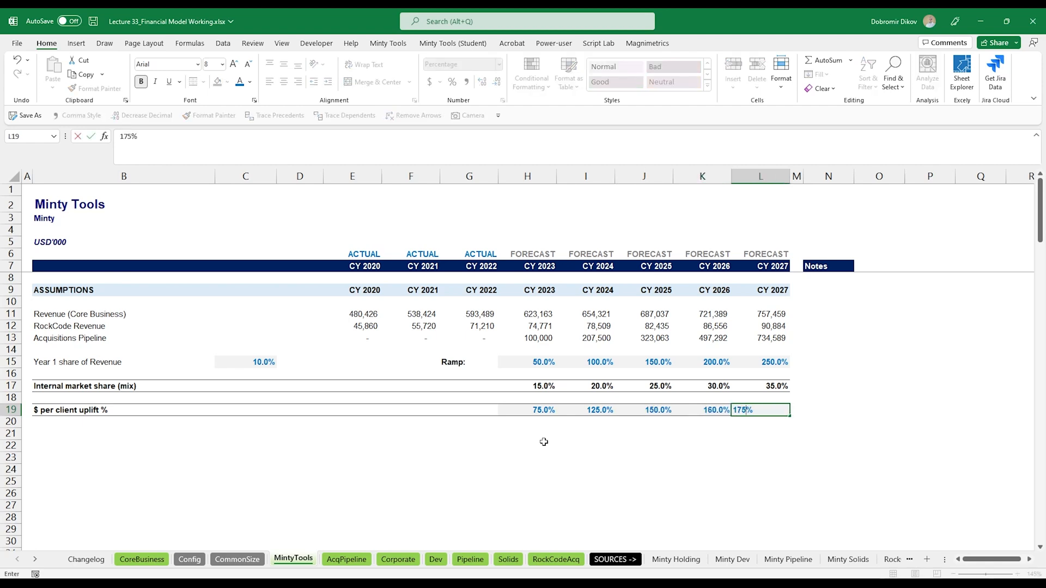
key(Return)
key(Up)
key(Left)
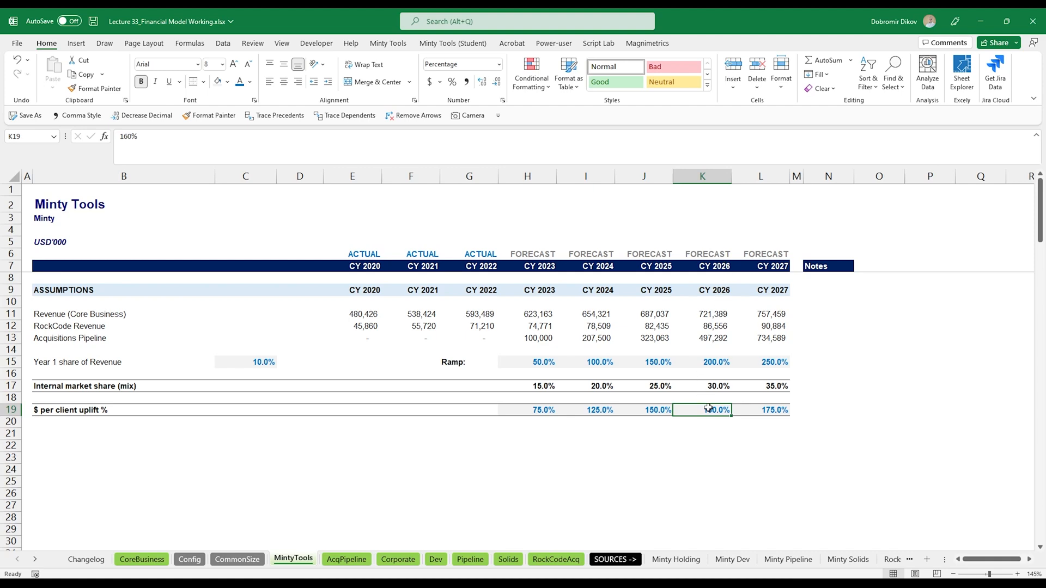
- Label row 21 Total Mix and $ per client uplift
click(81, 435)
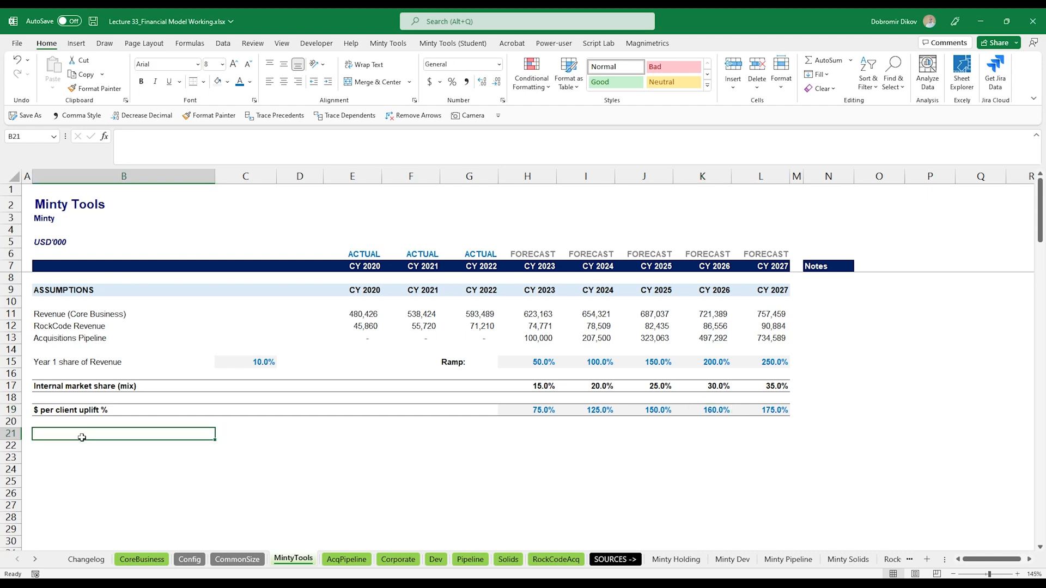
text(Total M)
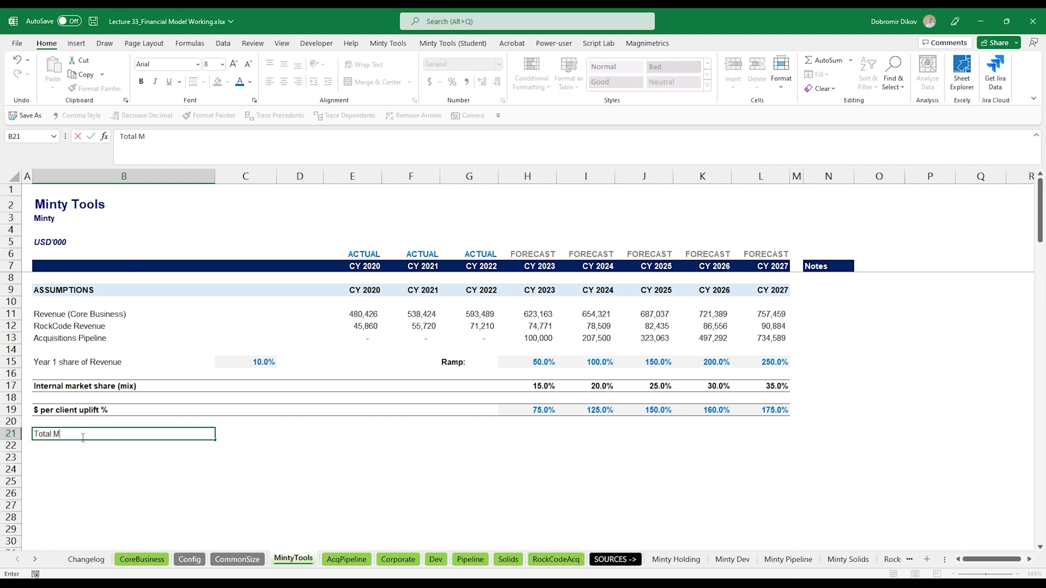
text(ix and $ per client uplif)
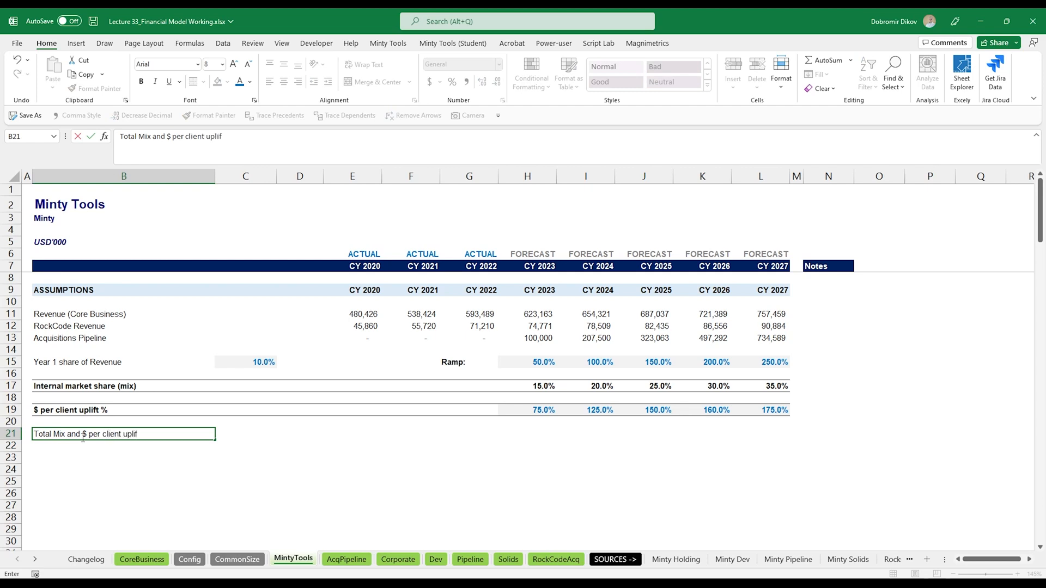
text(t)
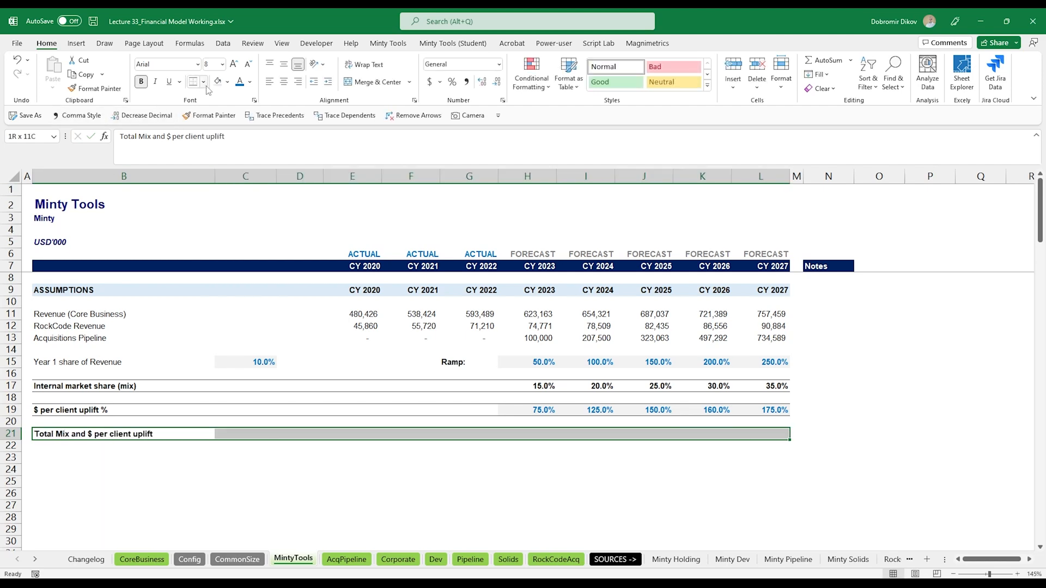
- Give row 21 a top and thick bottom border and a light yellow fill
click(206, 84)
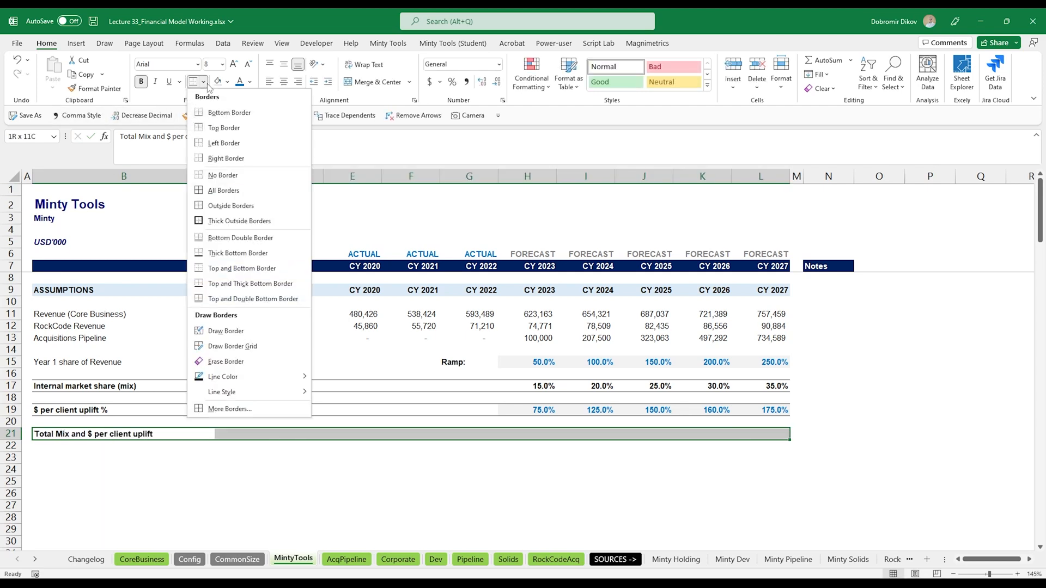
click(250, 283)
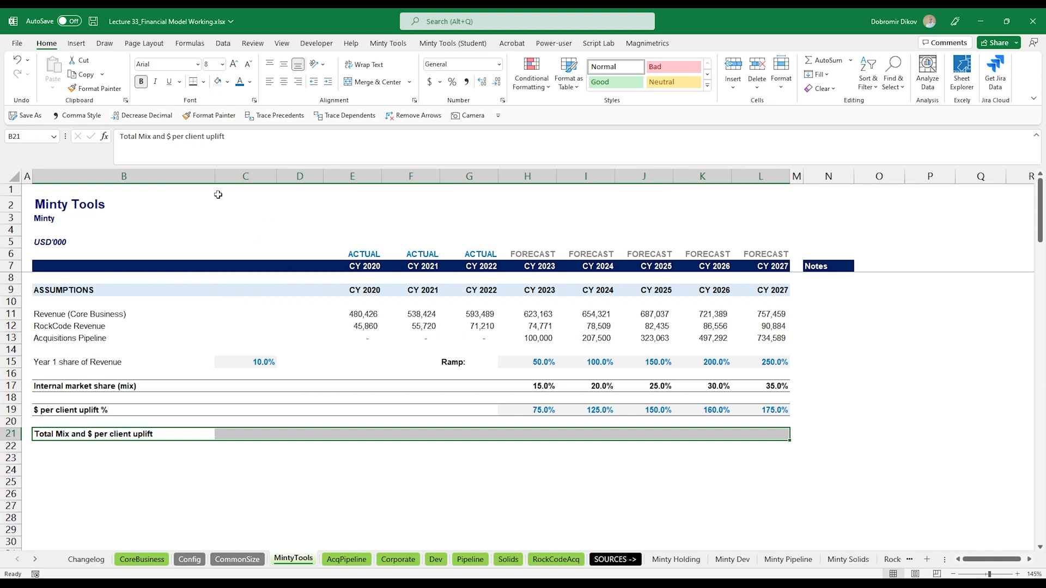
click(228, 81)
click(282, 123)
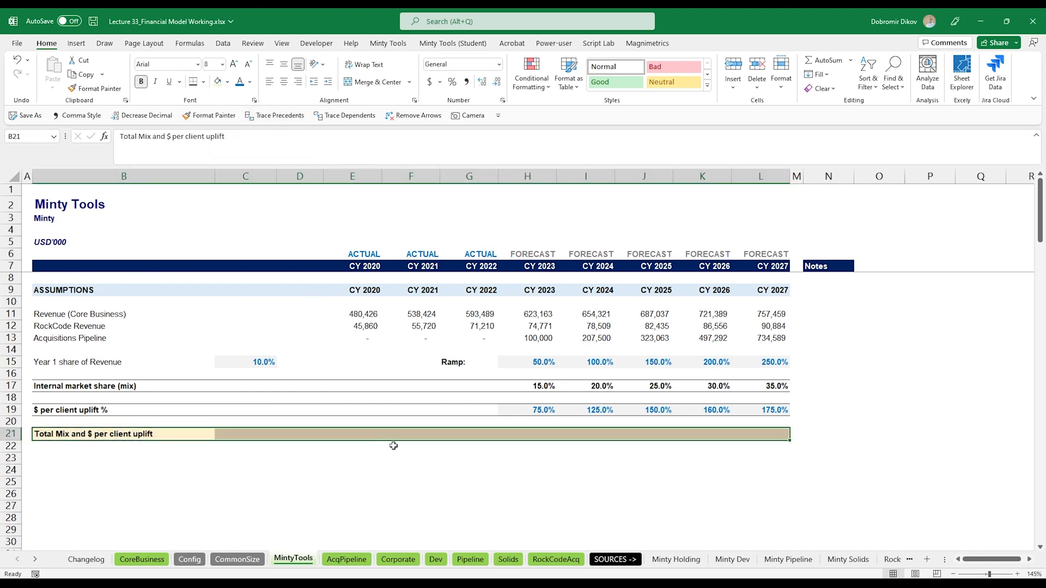
- Enter the 2023 total formula multiplying internal market share by per-client uplift, =H17*H19
click(532, 433)
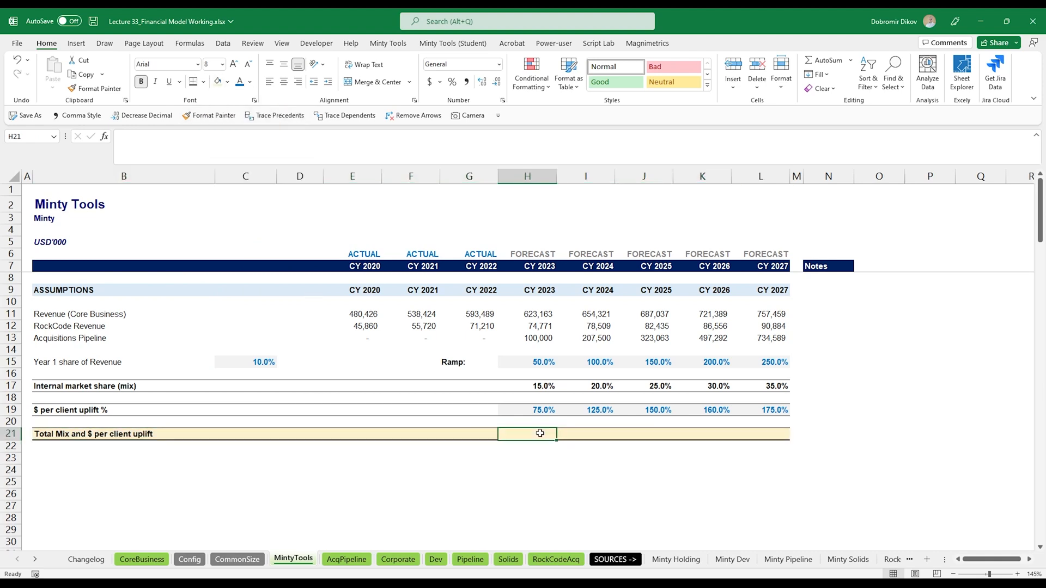
text(=)
key(Up)
key(Up)
key(Up)
key(Up)
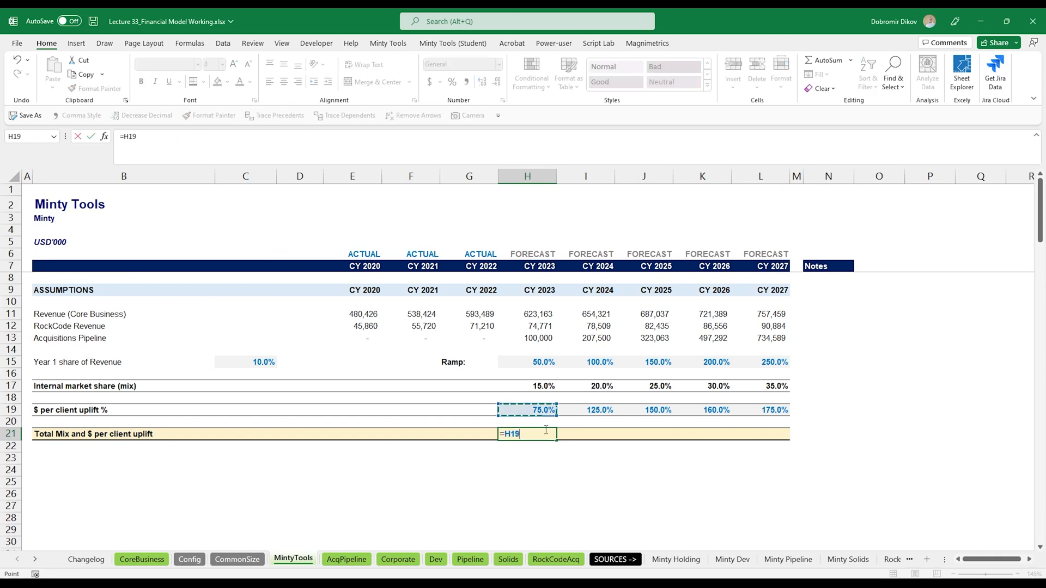
text(*)
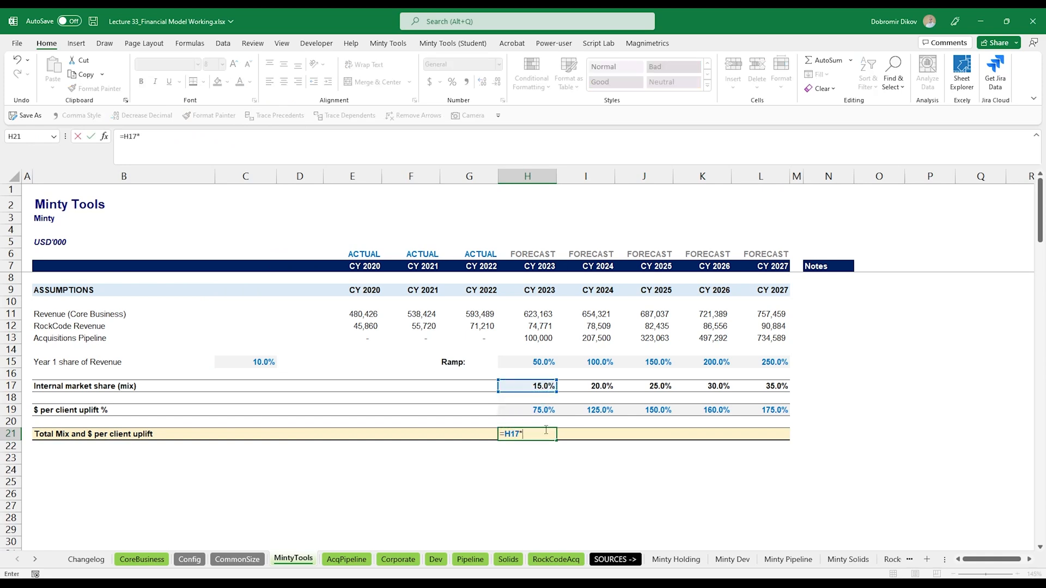
key(Up)
key(Up)
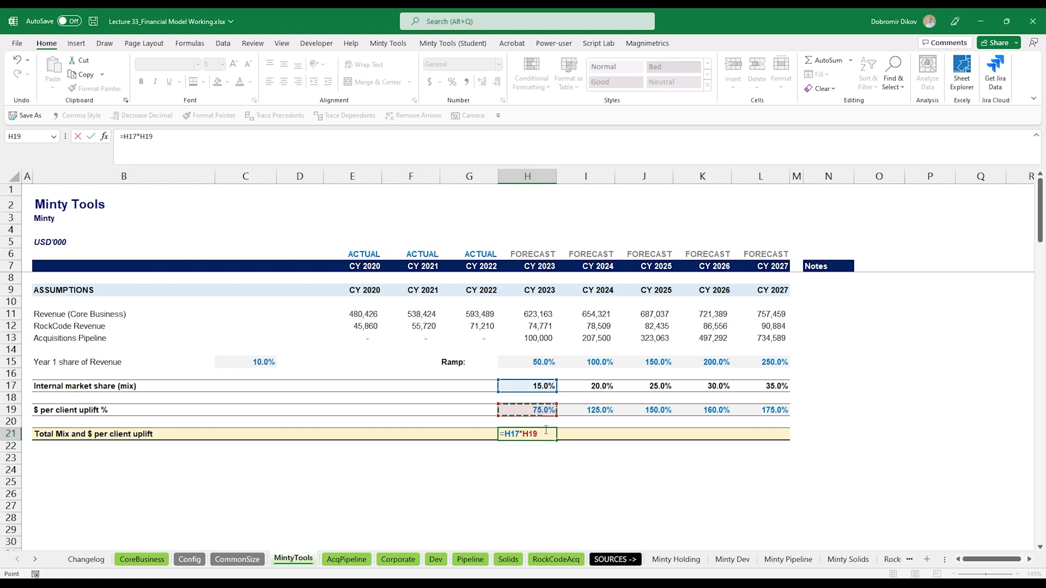
key(ctrl+Return)
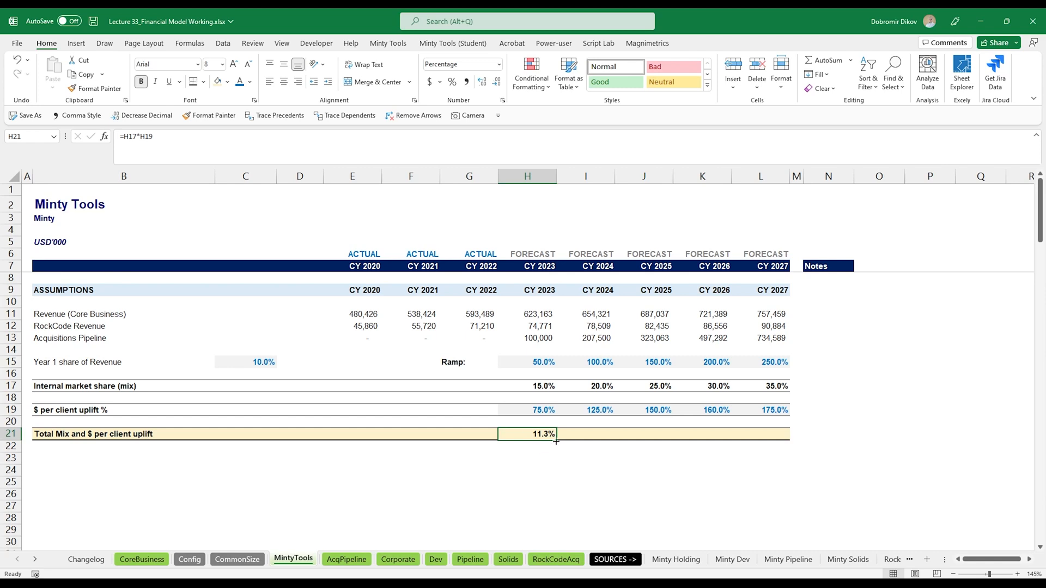
- Fill the Total Mix and $ per client uplift formula across 2024 through 2027
drag(555, 440, 768, 439)
scroll(102, 409, down, 1)
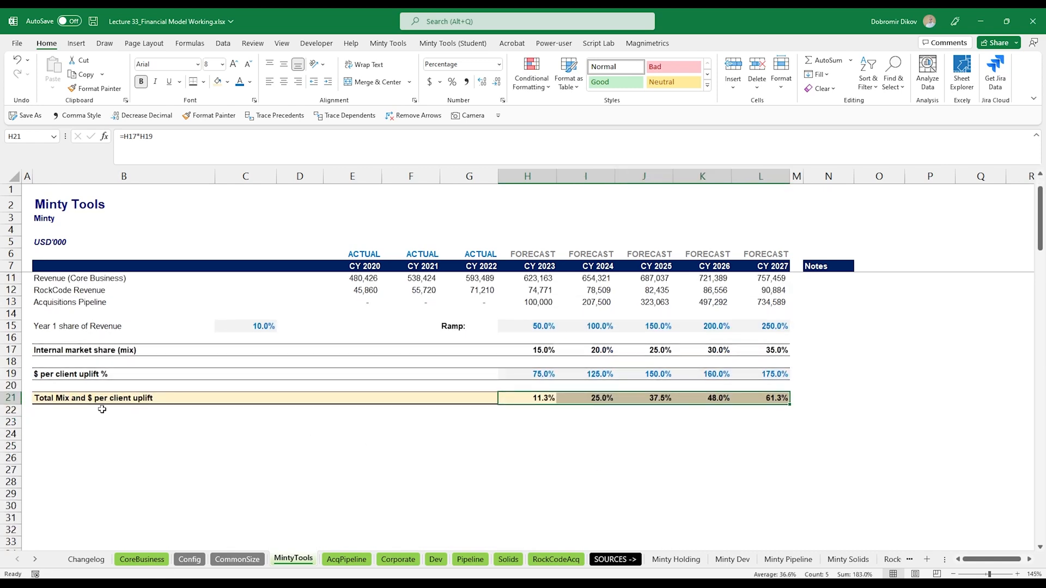
- Label row 23 Revenue Uplift and give the row a border
click(83, 423)
text(Reve)
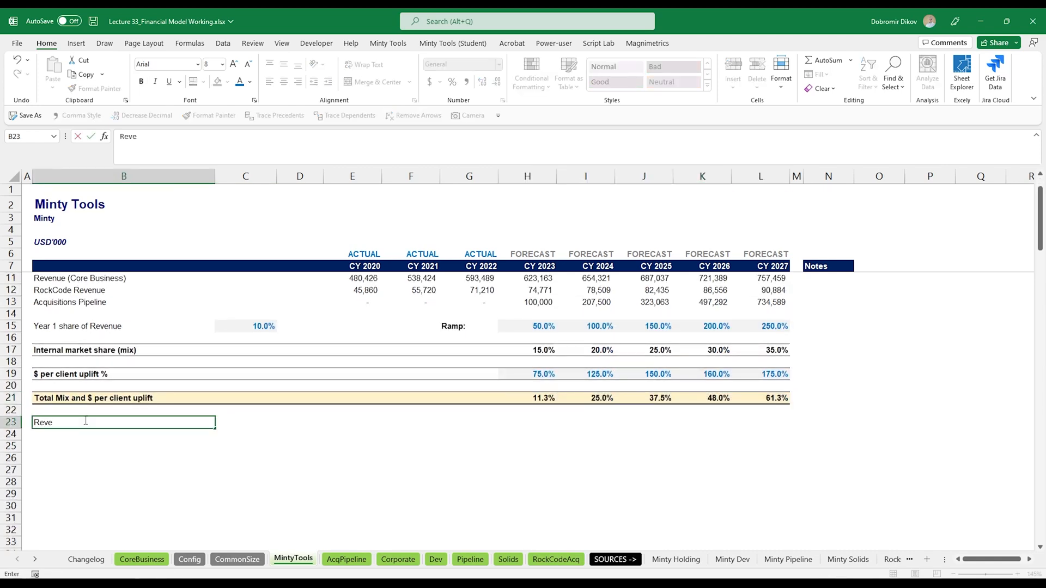
text(nue Uplif)
text(t)
key(ctrl+Return)
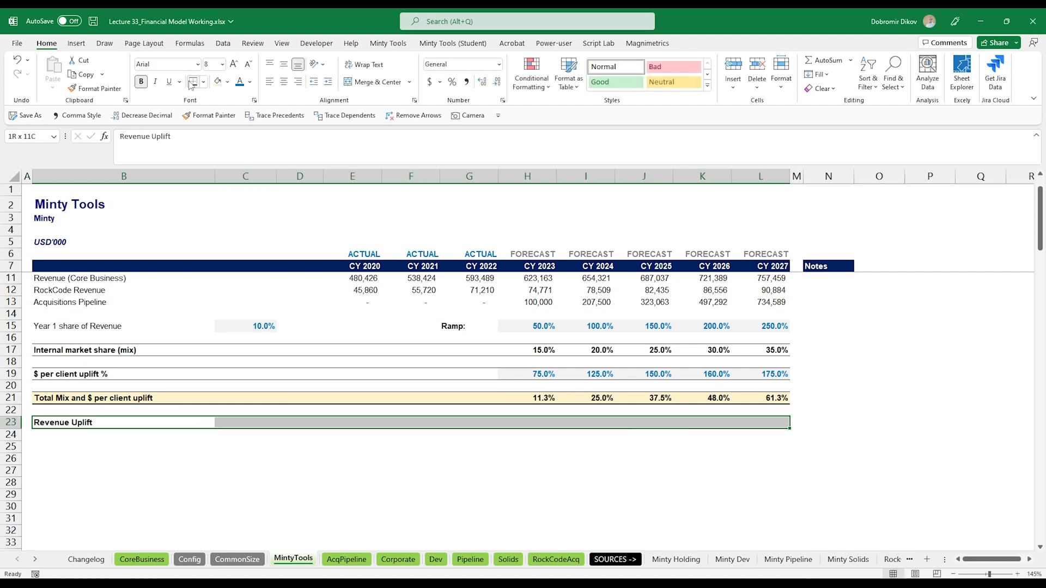
click(195, 82)
- Enter the 2023 revenue uplift formula summing the three revenues times the total mix, =SUM(H11:H13)*H21
click(549, 424)
text(=su)
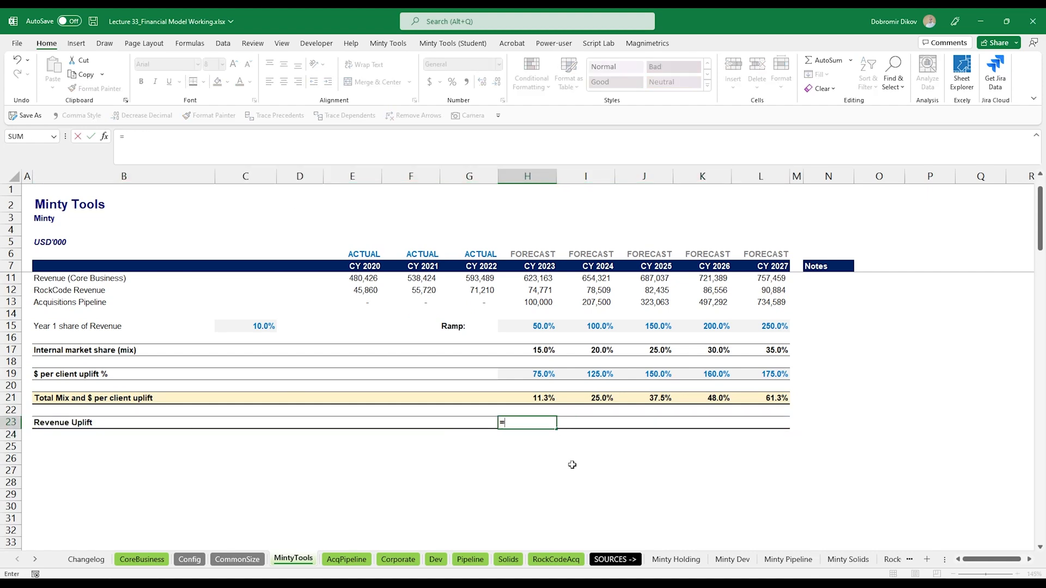
key(Tab)
key(Up)
key(Up)
key(Up)
key(Up)
key(Up)
key(Up)
key(Up)
key(Up)
key(Up)
key(Up)
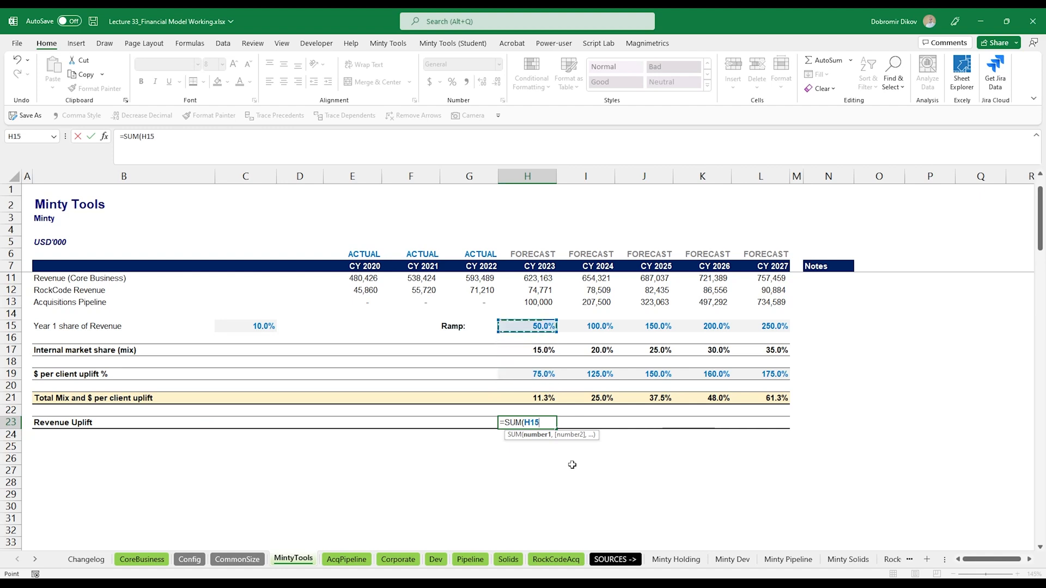
key(shift+Up)
key(shift+Up)
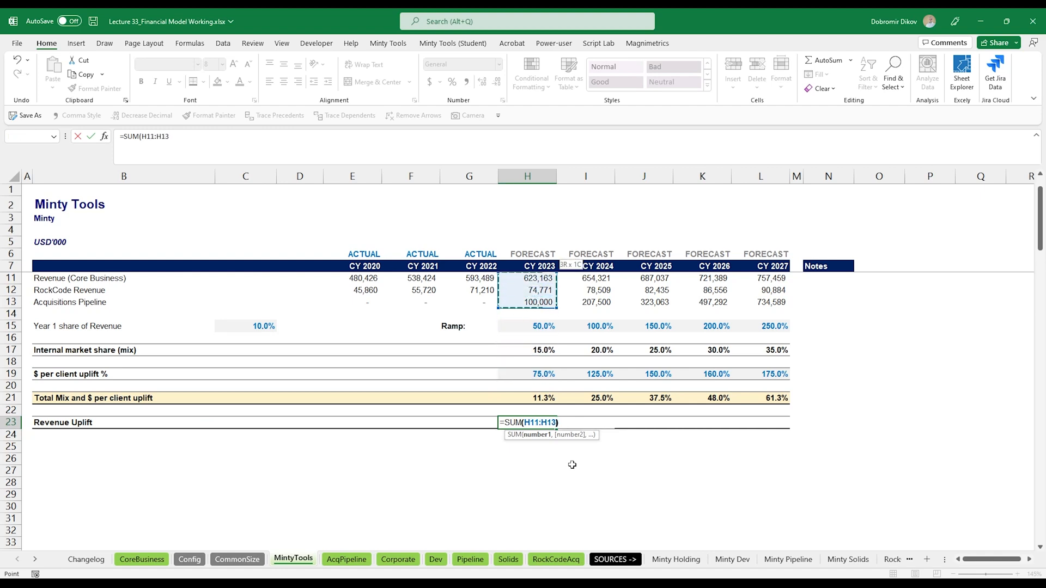
text()*)
key(Up)
key(Up)
key(ctrl+Return)
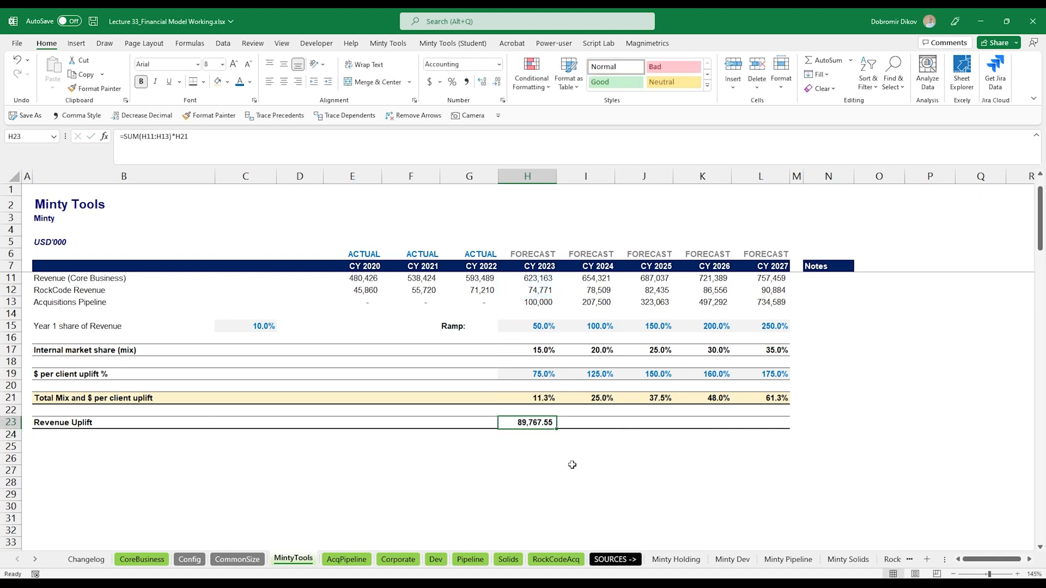
- Apply comma number format without decimals and fill the revenue uplift formula across to 2027
key(alt+3)
key(alt+3)
key(shift+Right)
key(shift+Right)
key(shift+Right)
key(shift+Right)
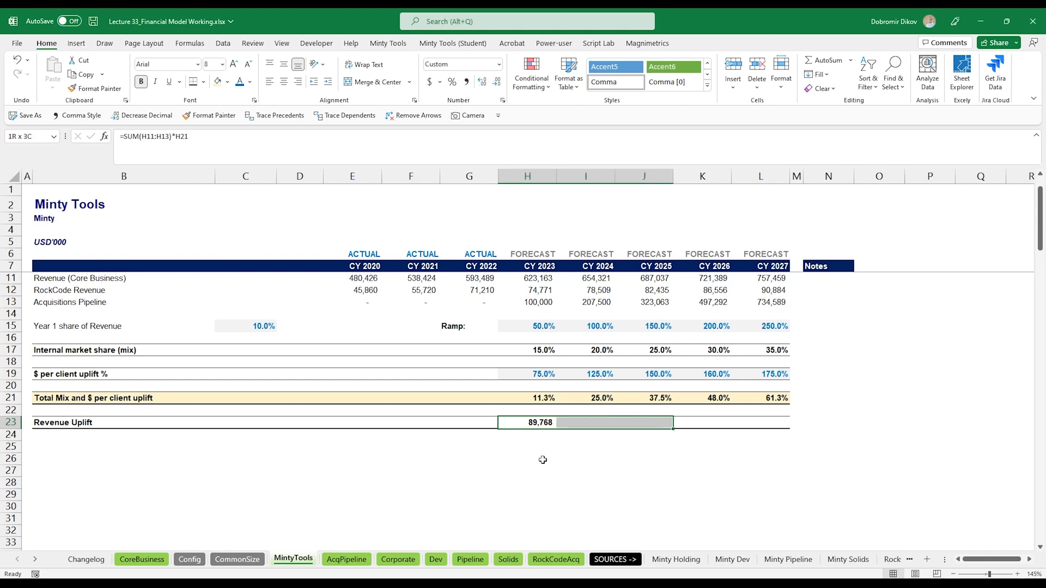
key(ctrl+r)
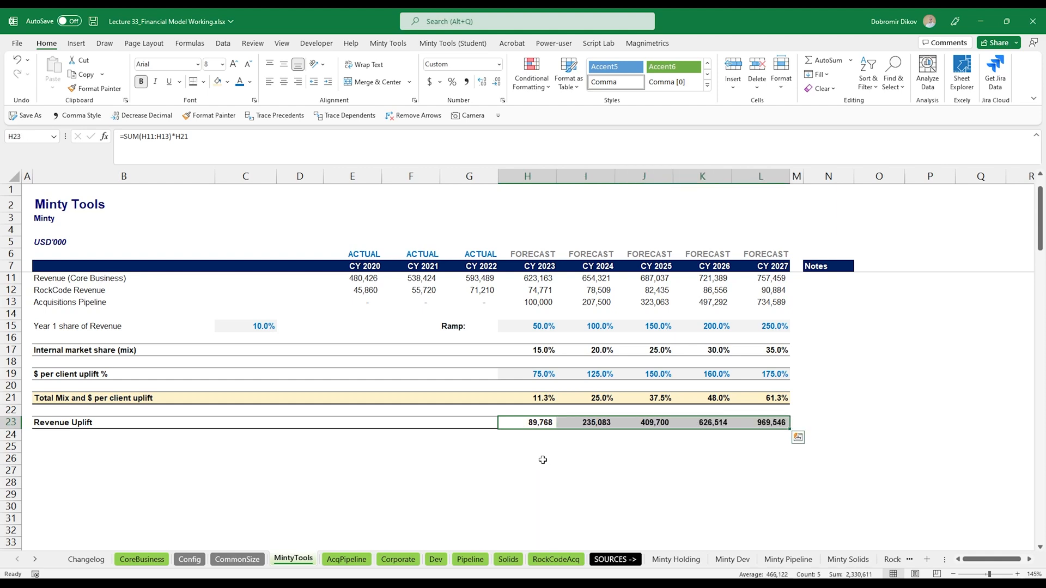
- Edit the Acquisitions Pipeline formulas to subtract AcqPipeline year-1 companies revenue, AcqPipeline!E31, for every year
scroll(549, 467, up, 1)
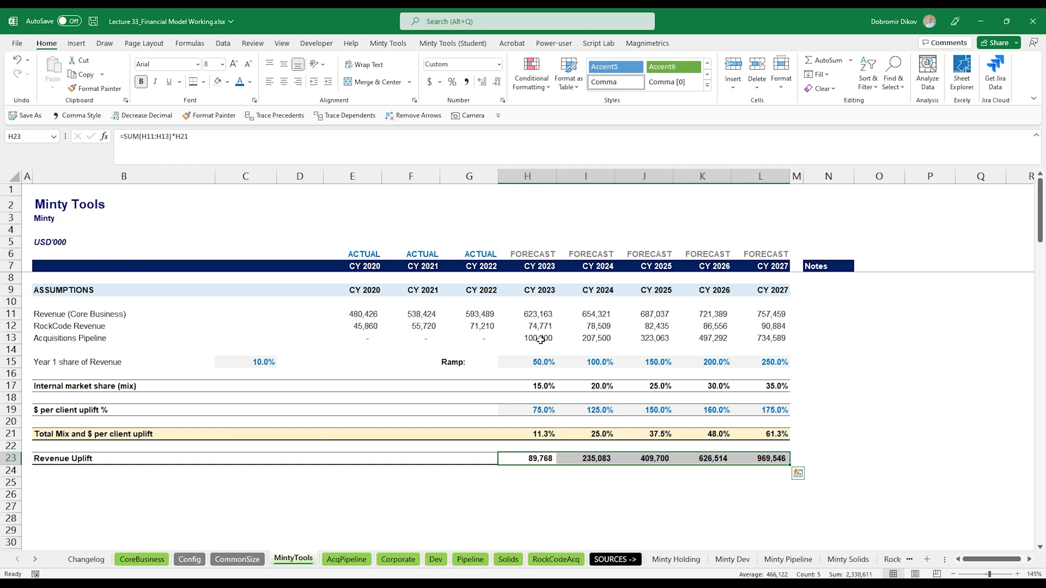
click(539, 338)
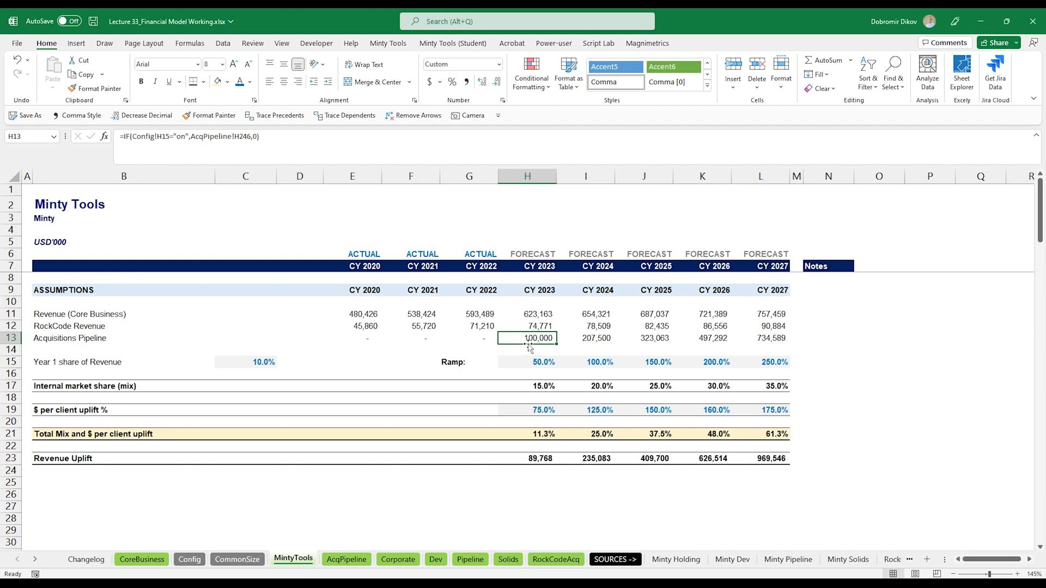
click(366, 338)
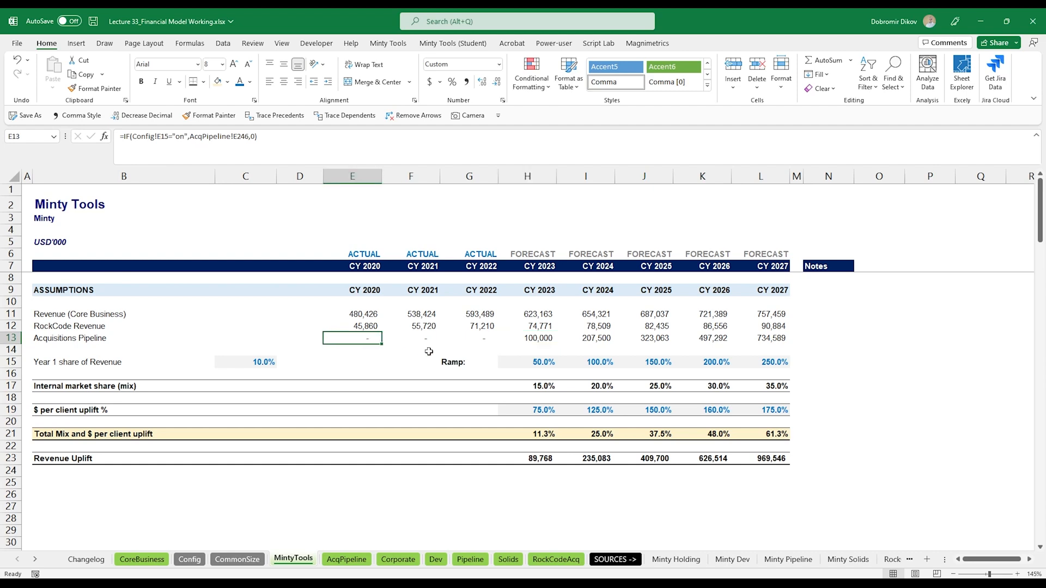
key(F2)
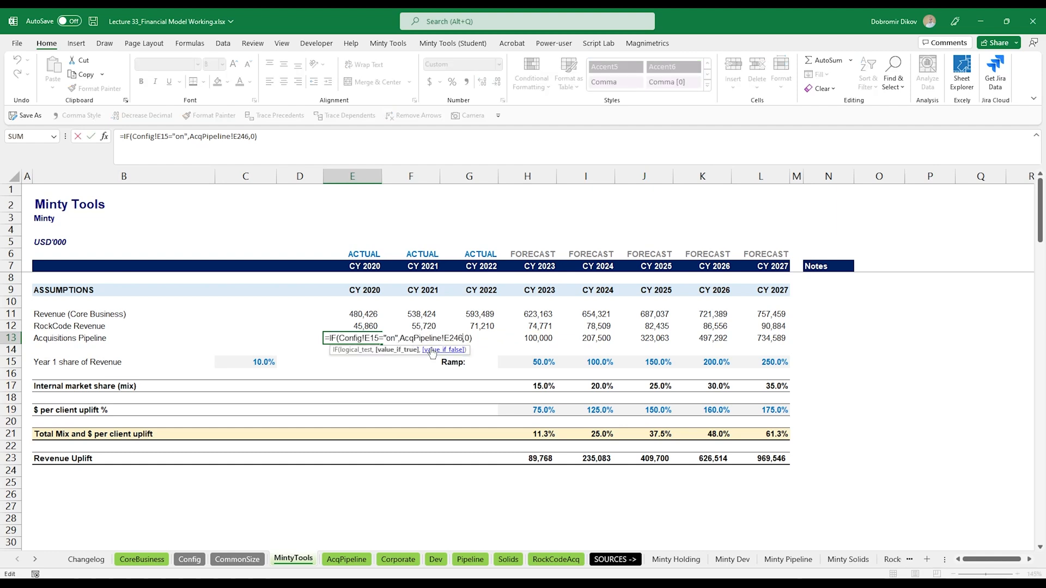
text(-)
click(346, 560)
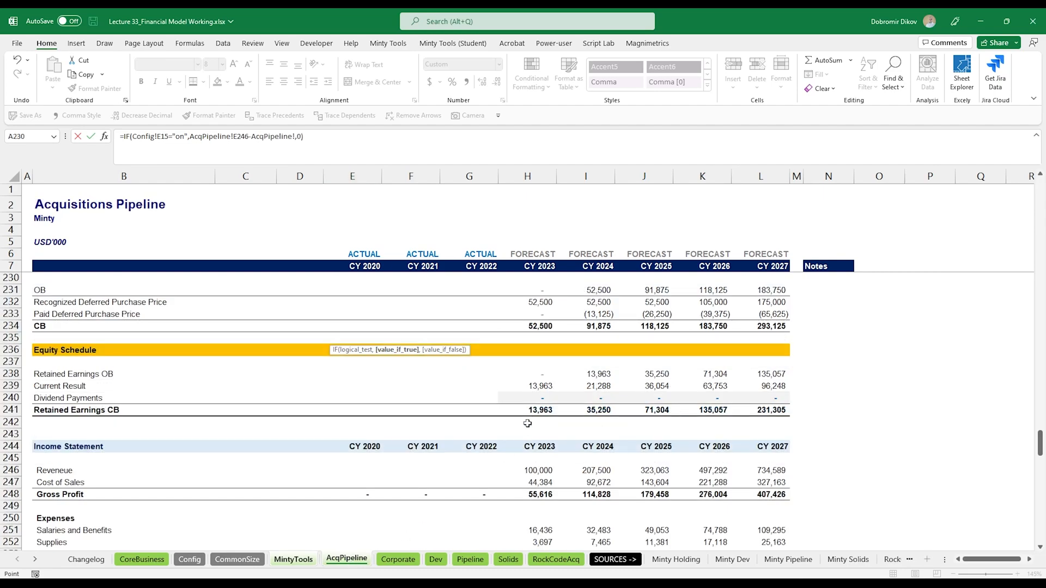
scroll(527, 423, up, 20)
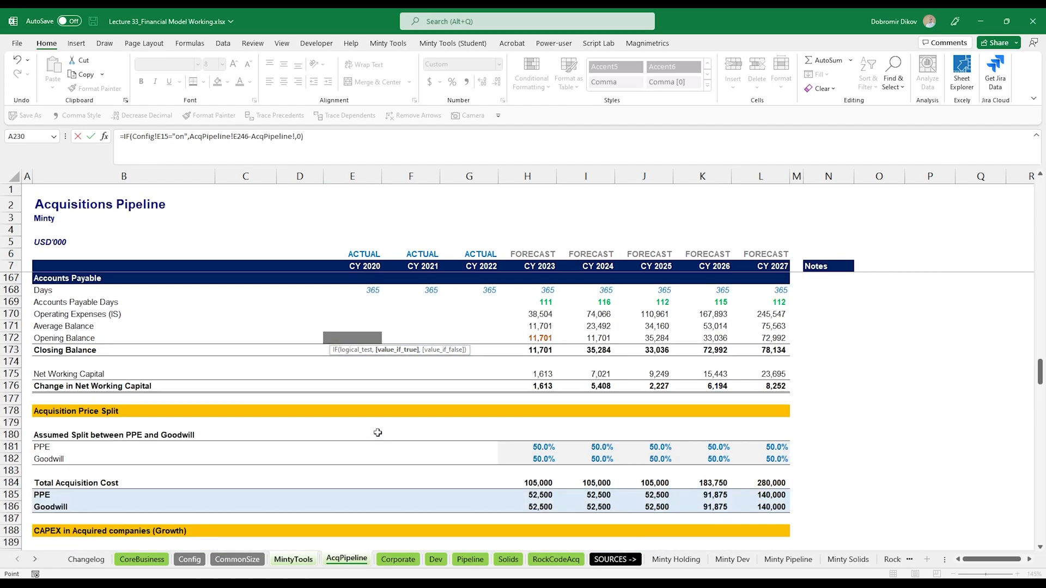
scroll(379, 463, up, 12)
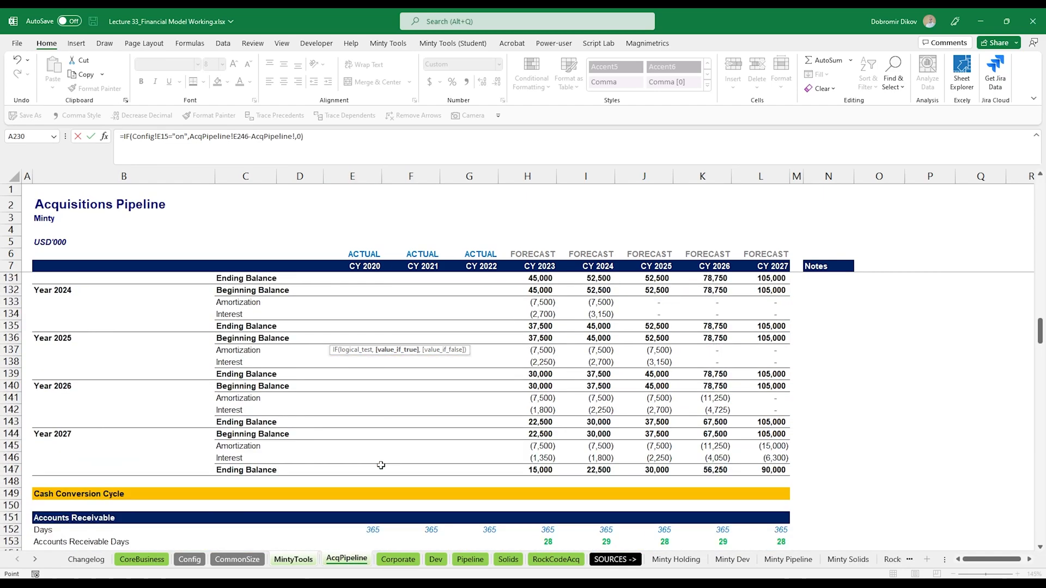
scroll(381, 465, up, 18)
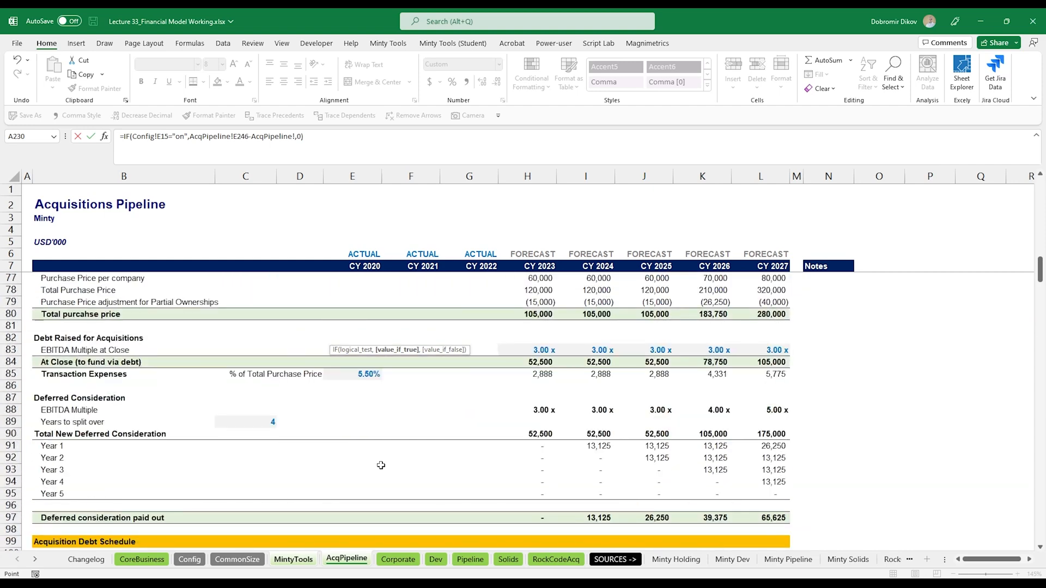
scroll(381, 465, up, 7)
scroll(381, 465, down, 3)
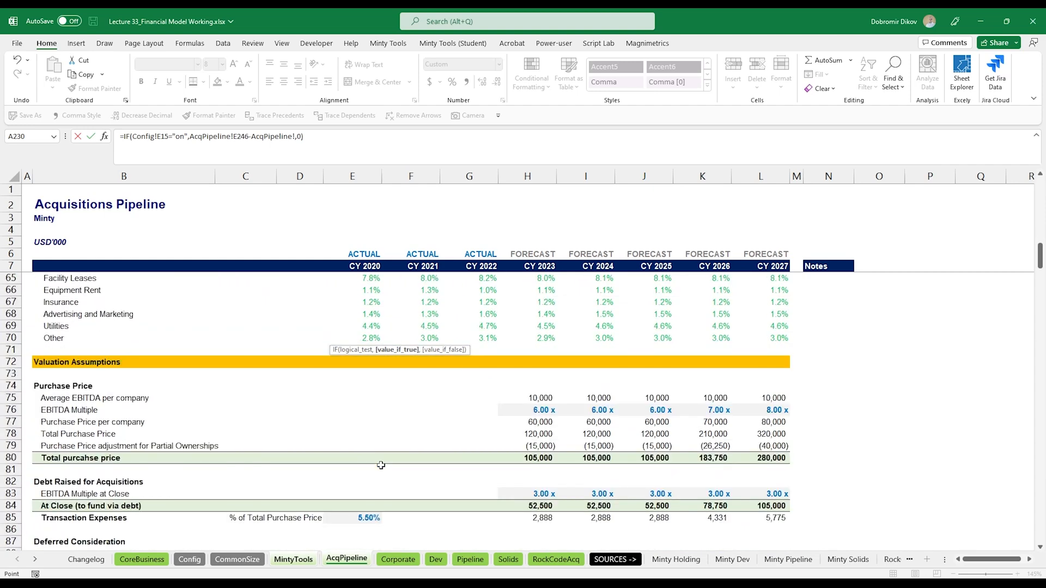
scroll(381, 466, up, 12)
scroll(380, 465, up, 2)
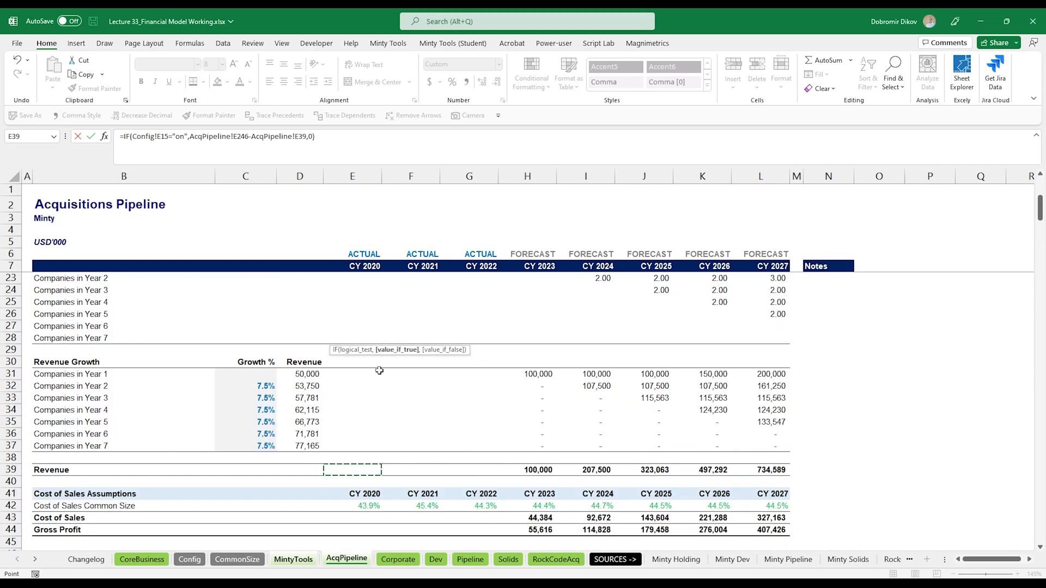
click(378, 373)
key(ctrl+Return)
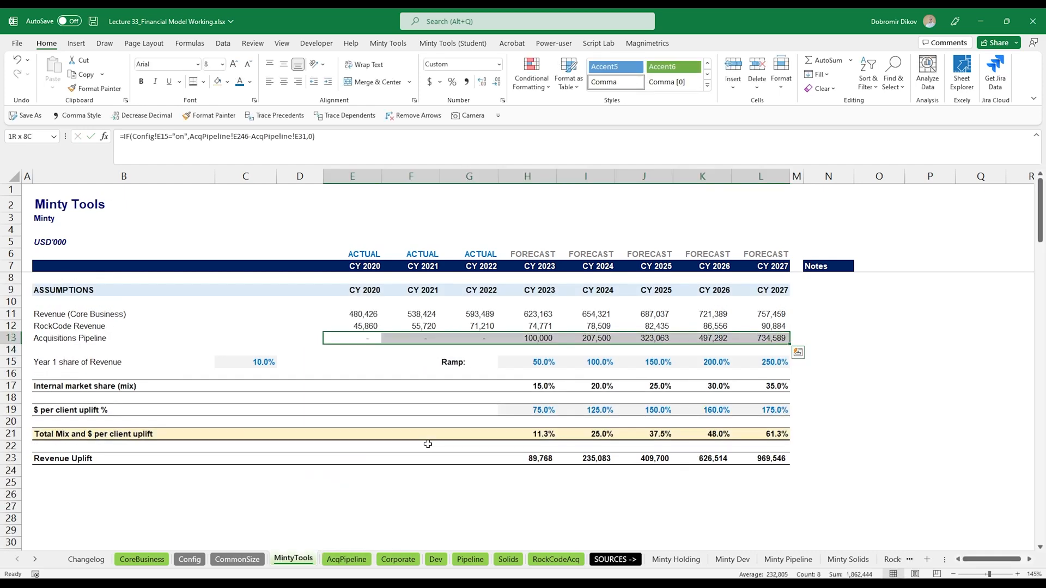
- Check the revised Acquisitions Pipeline formulas across the forecast years
key(Right)
key(Right)
key(Right)
key(Right)
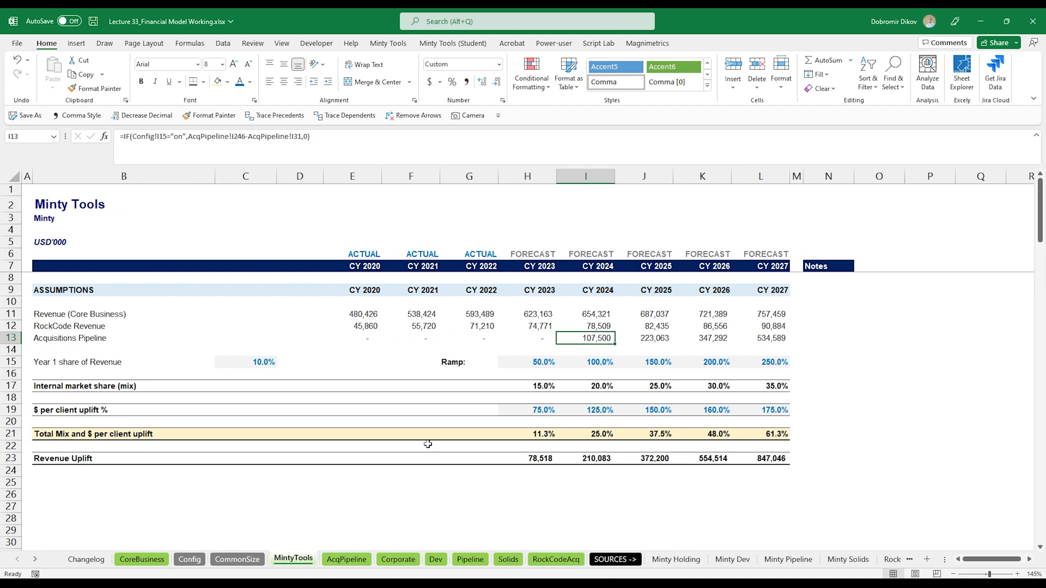
key(Left)
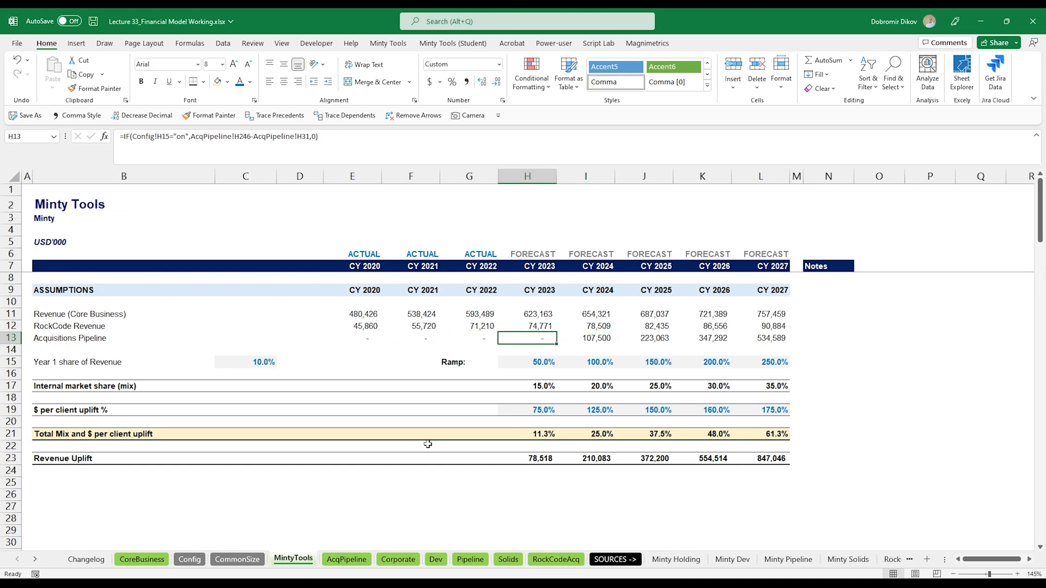
key(Right)
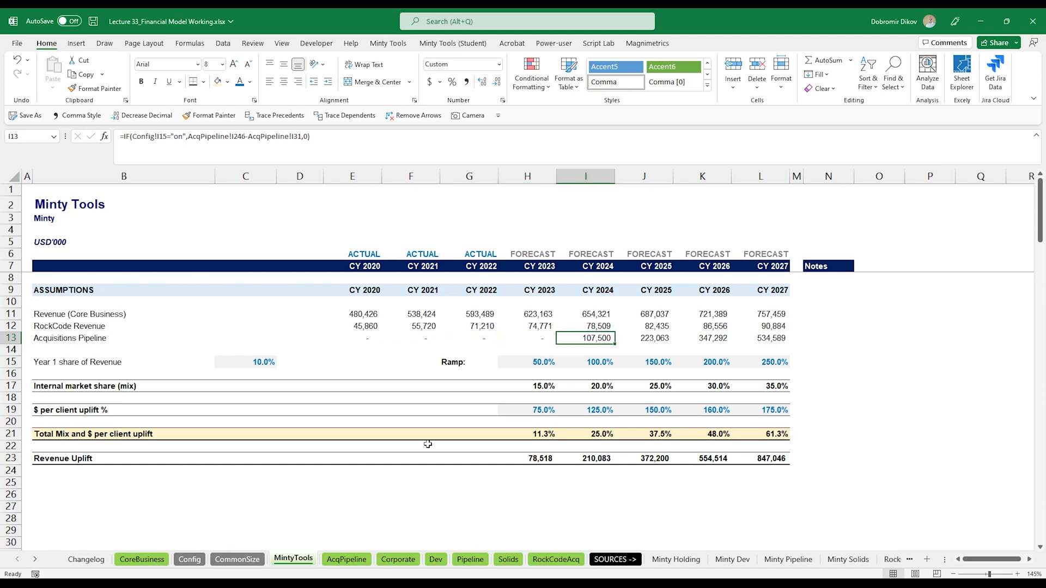
key(Right)
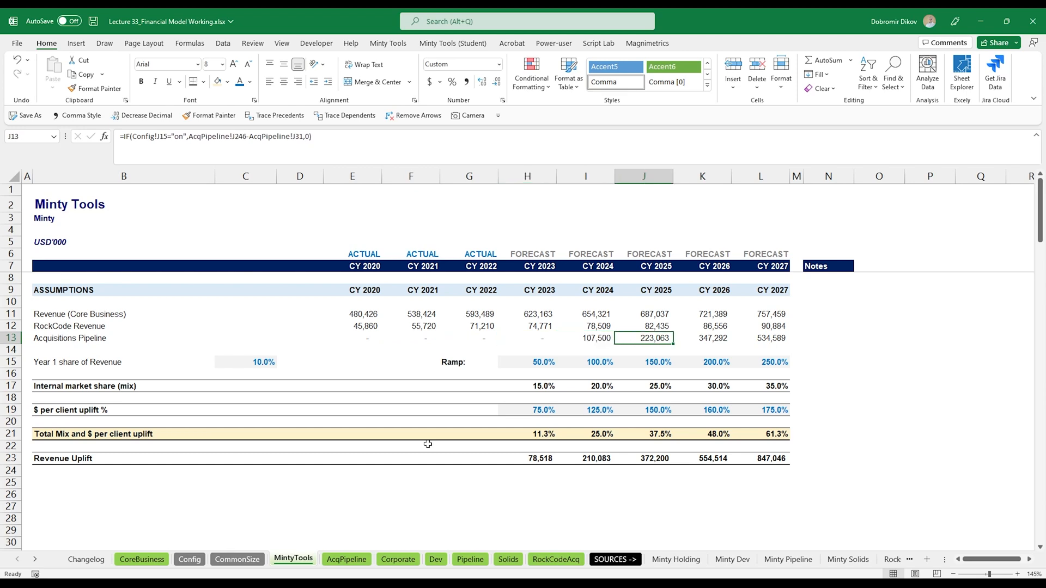
key(Left)
key(Left)
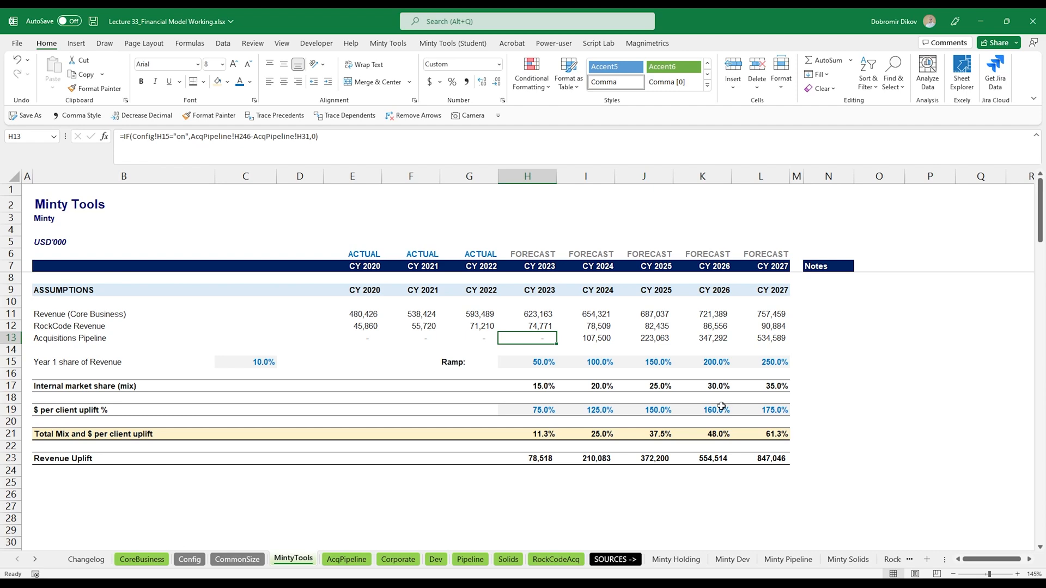
- Label row 25 EBITDA Margin % on Uplift
drag(537, 462, 757, 460)
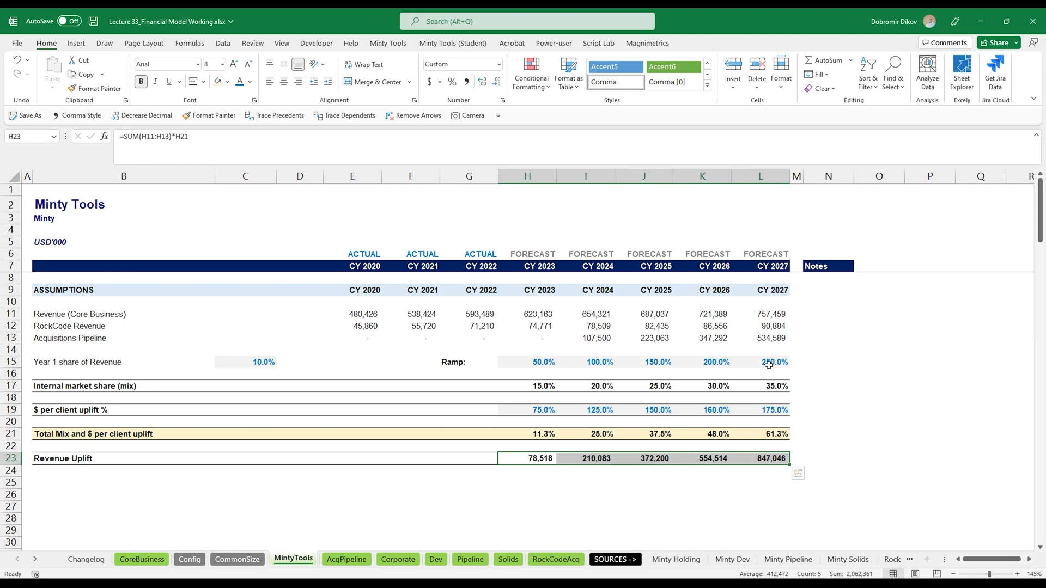
click(90, 484)
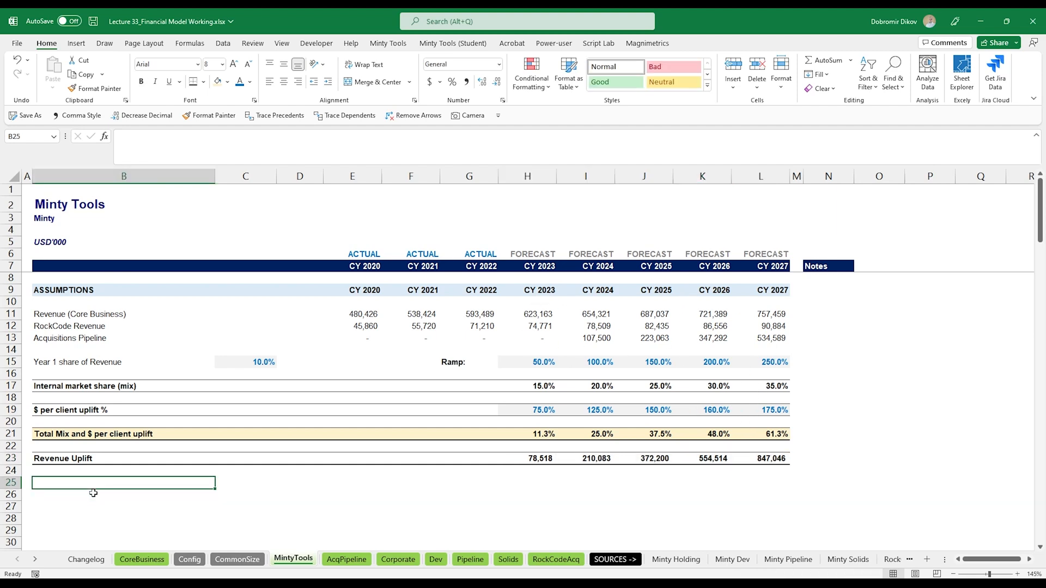
text(EBITDA Margin %)
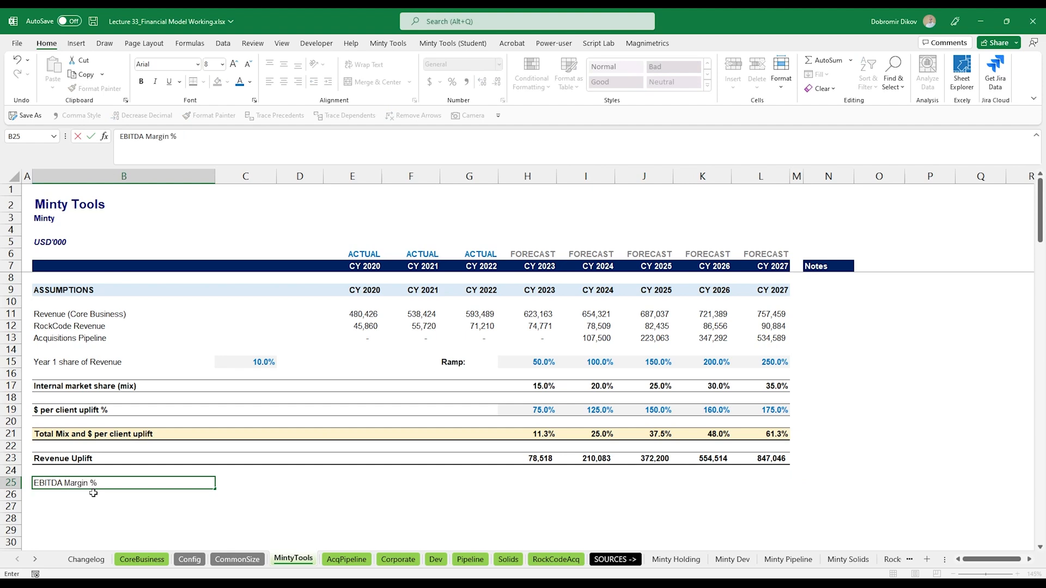
text( on Uplift)
- Format the 2023–2027 cells of row 25 bold with a light grey fill and percentage style
key(Right)
key(Right)
key(Right)
key(Right)
key(Right)
key(Right)
key(shift+Right)
key(shift+Right)
key(shift+Right)
key(shift+Right)
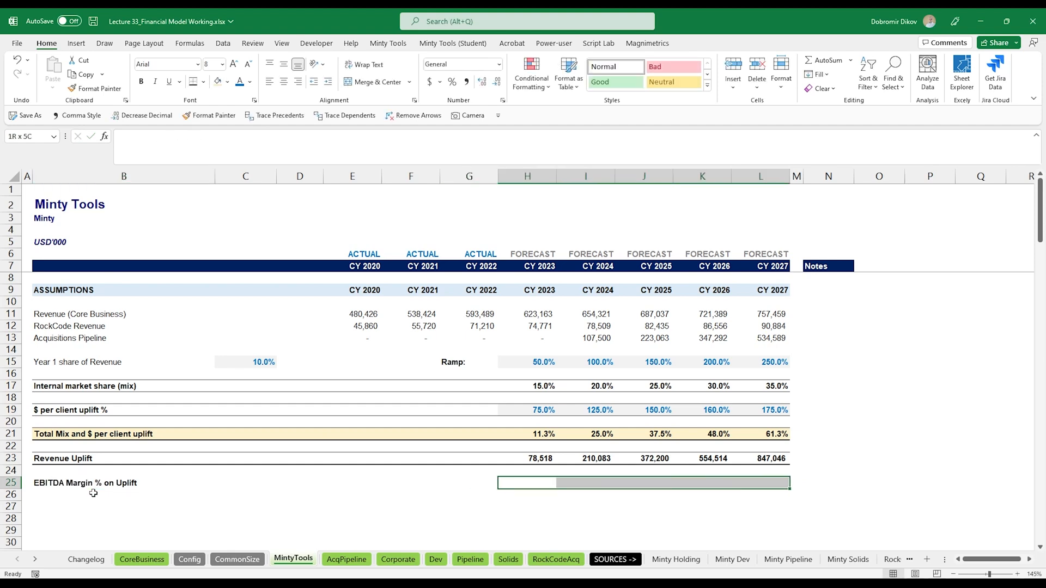
key(ctrl+b)
click(227, 82)
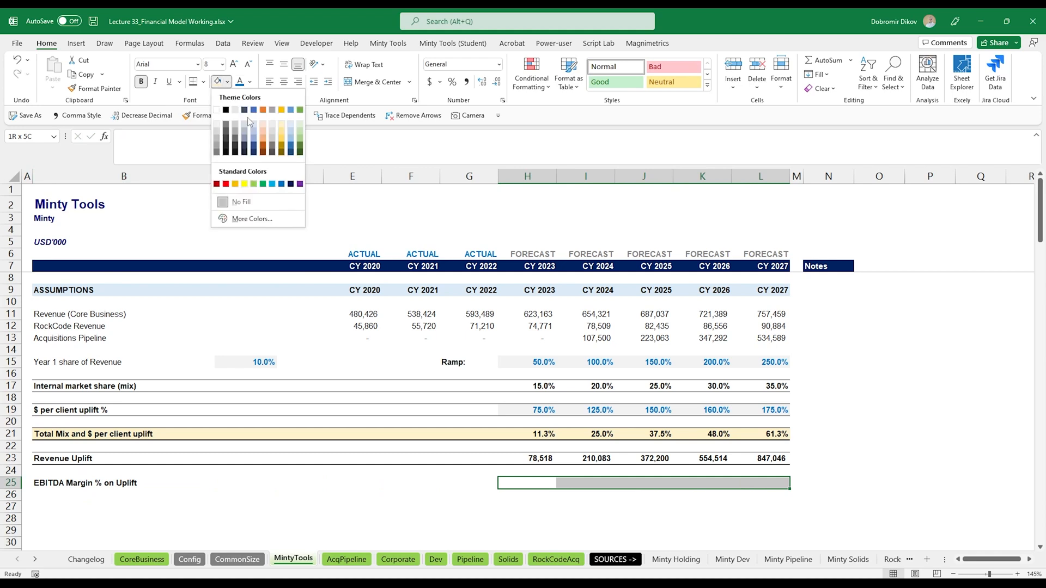
click(216, 126)
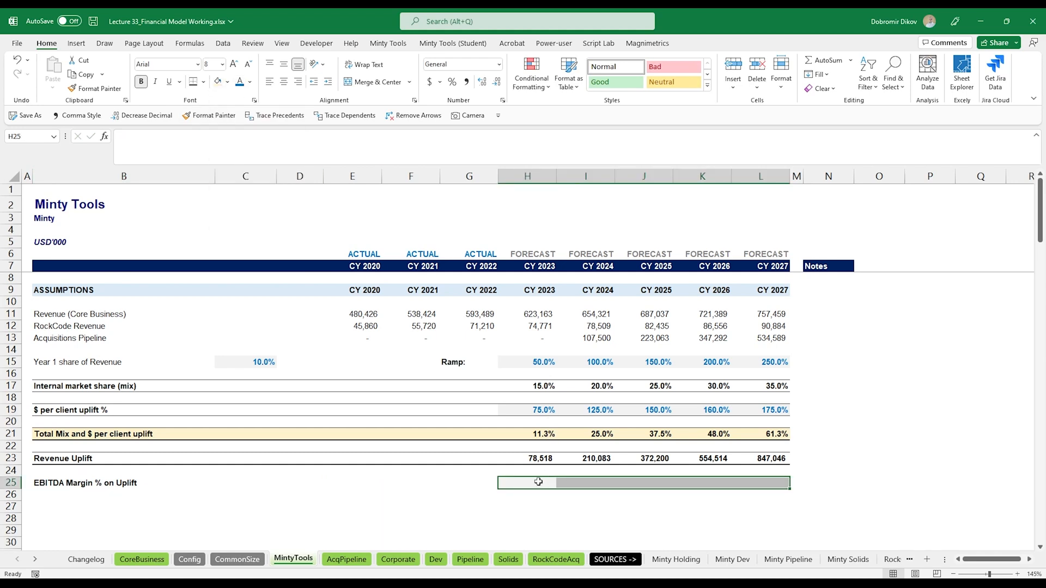
click(452, 82)
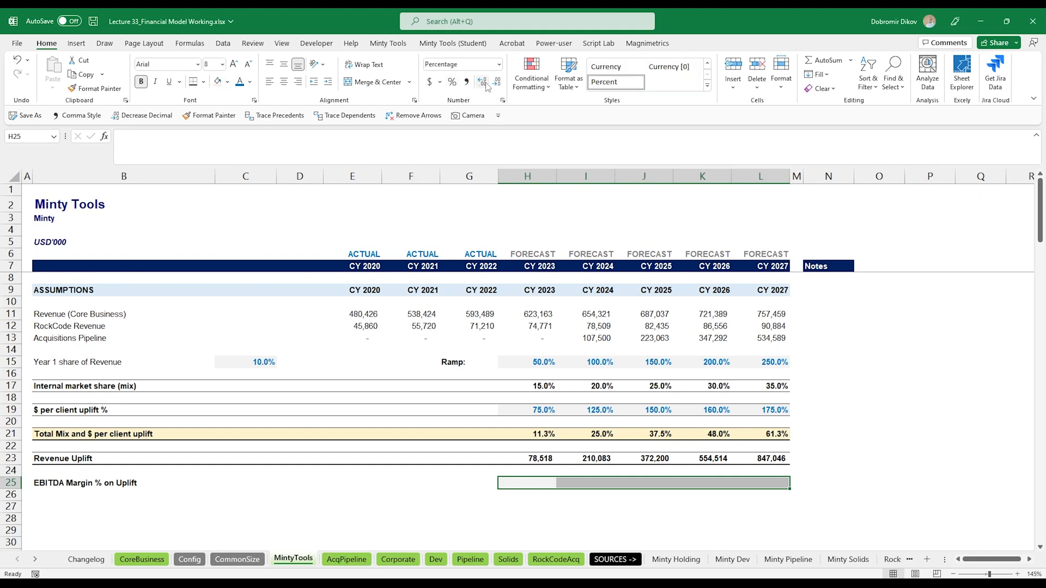
- Enter EBITDA margins on uplift of 30%, 35%, 35%, 30% and 20% for 2023 through 2027
click(534, 484)
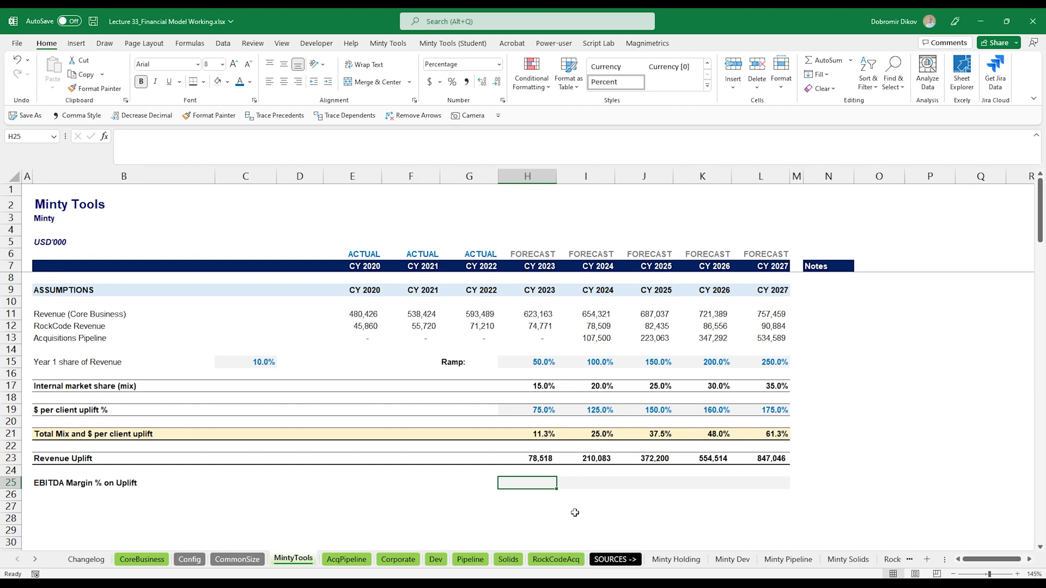
text(30%)
key(Tab)
text(35%)
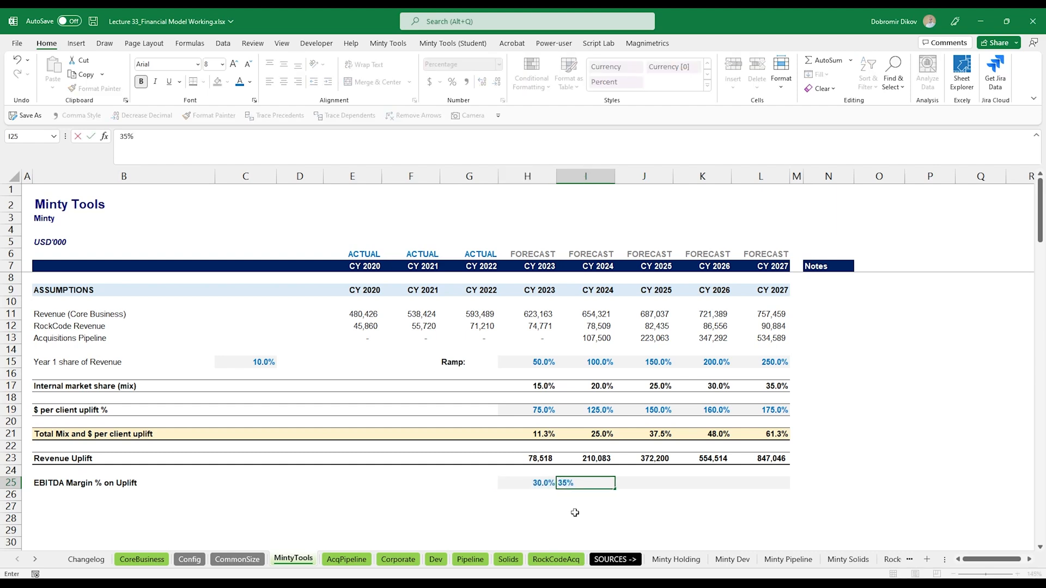
key(Tab)
text(35%)
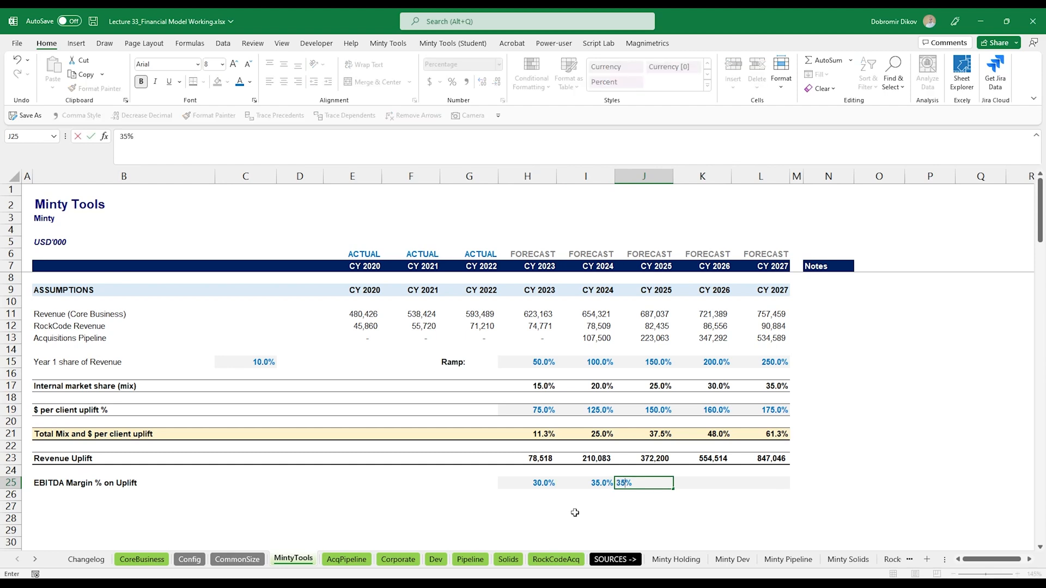
key(Tab)
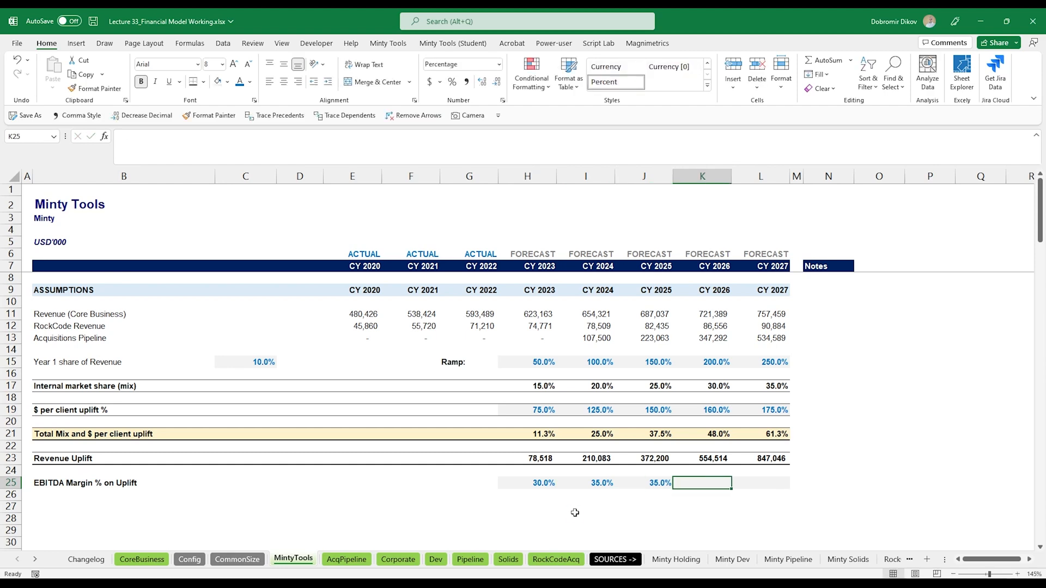
text(30%)
key(Tab)
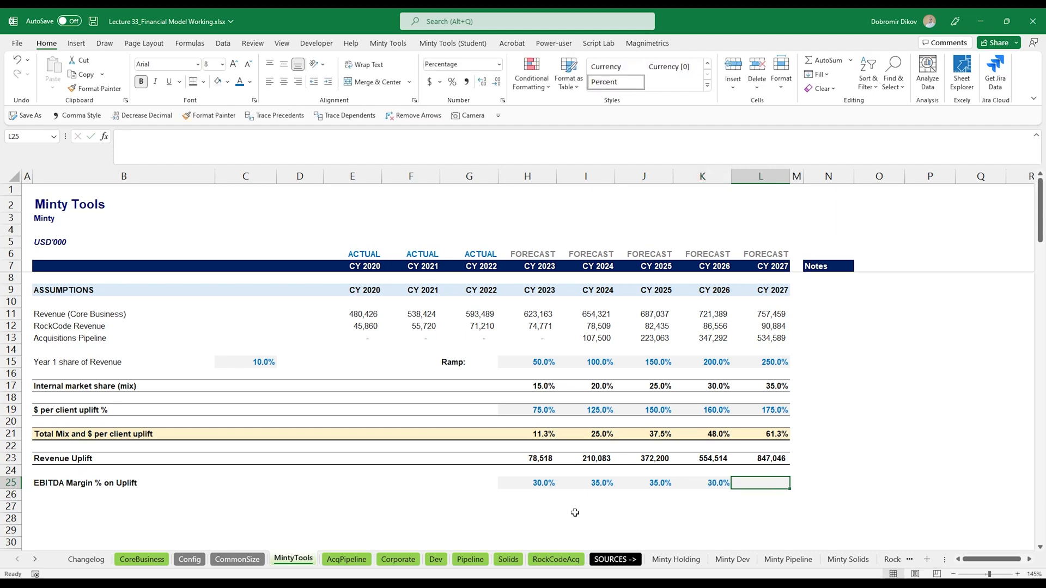
text(20%)
key(Return)
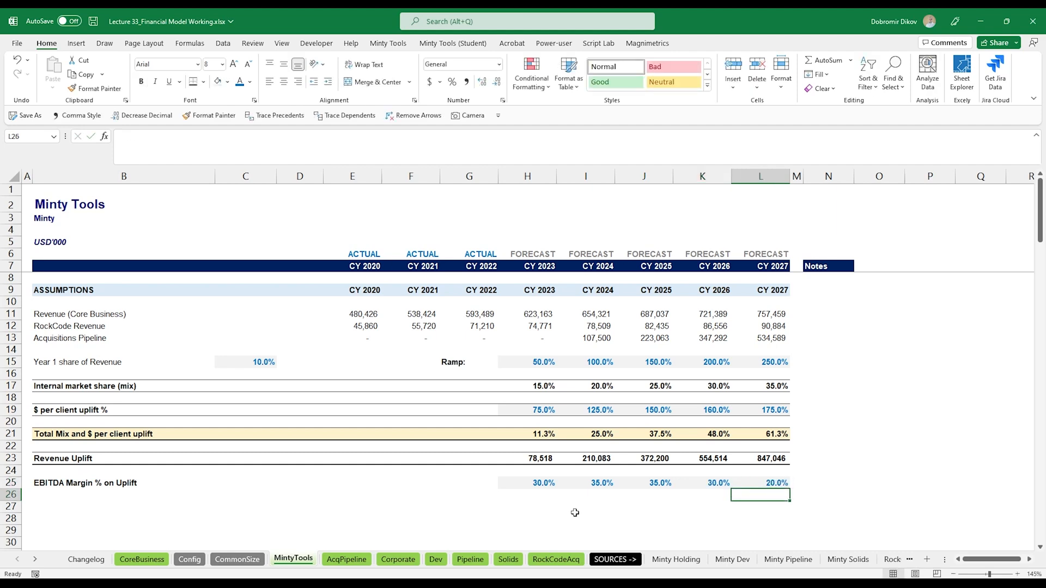
- Copy the Revenue Uplift row to row 27 and relabel the copy EBITDA Uplift
scroll(74, 501, down, 1)
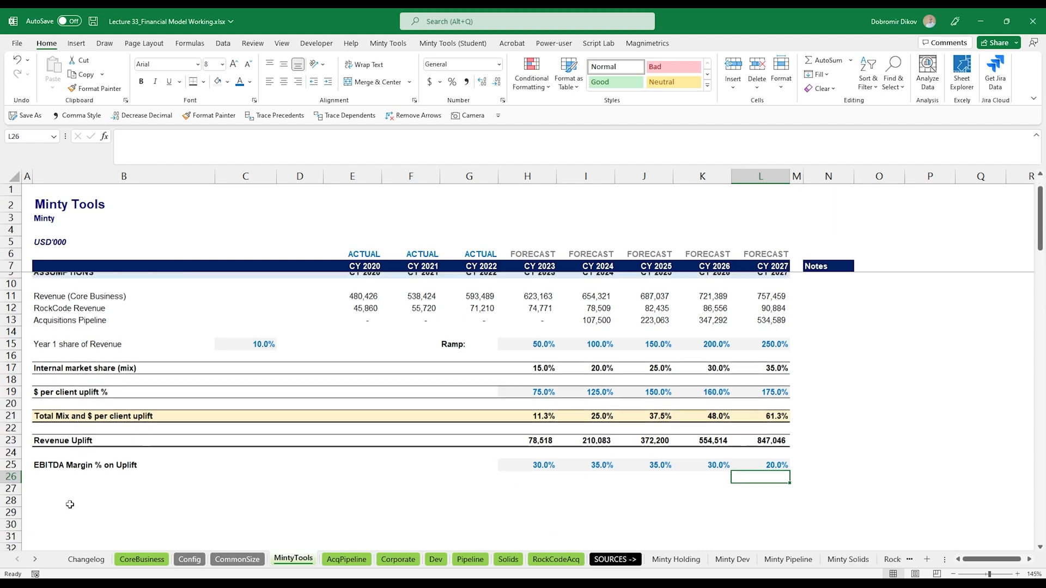
drag(81, 423, 770, 424)
key(ctrl+c)
click(38, 471)
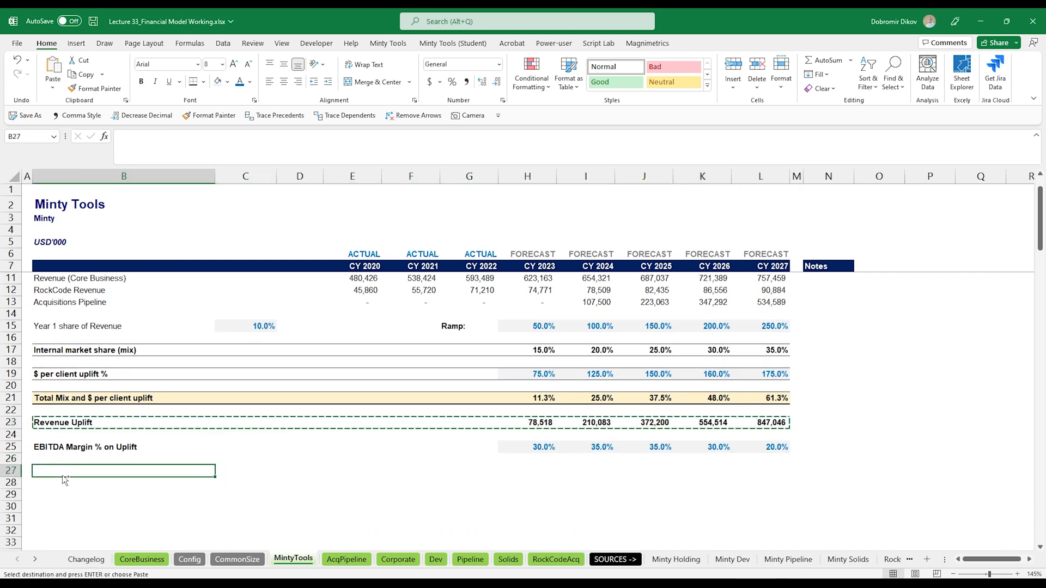
key(ctrl+v)
text(E)
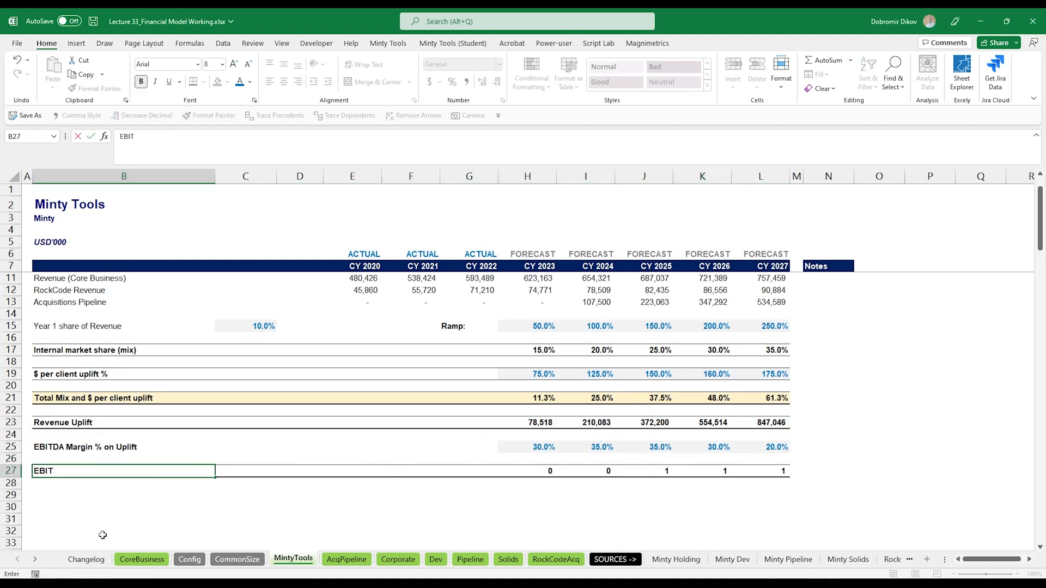
text(BITDA Uplift)
key(Return)
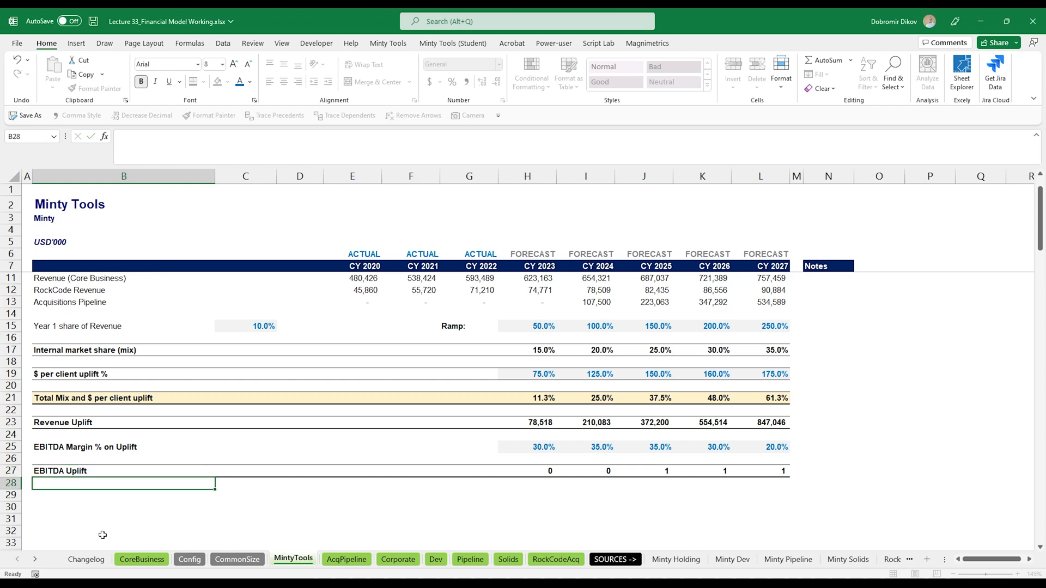
- Set EBITDA Uplift to Revenue Uplift times EBITDA margin (=H23*H25) and fill it across 2023–2027
key(Up)
key(ctrl+Right)
text(=)
key(Up)
key(Up)
key(Up)
key(Up)
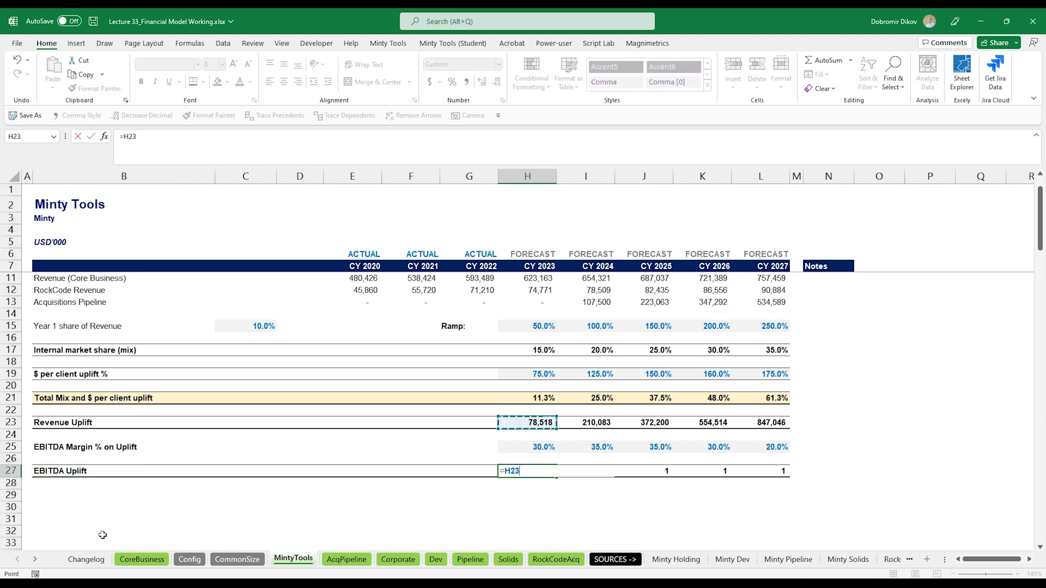
text(*)
key(Down)
key(Down)
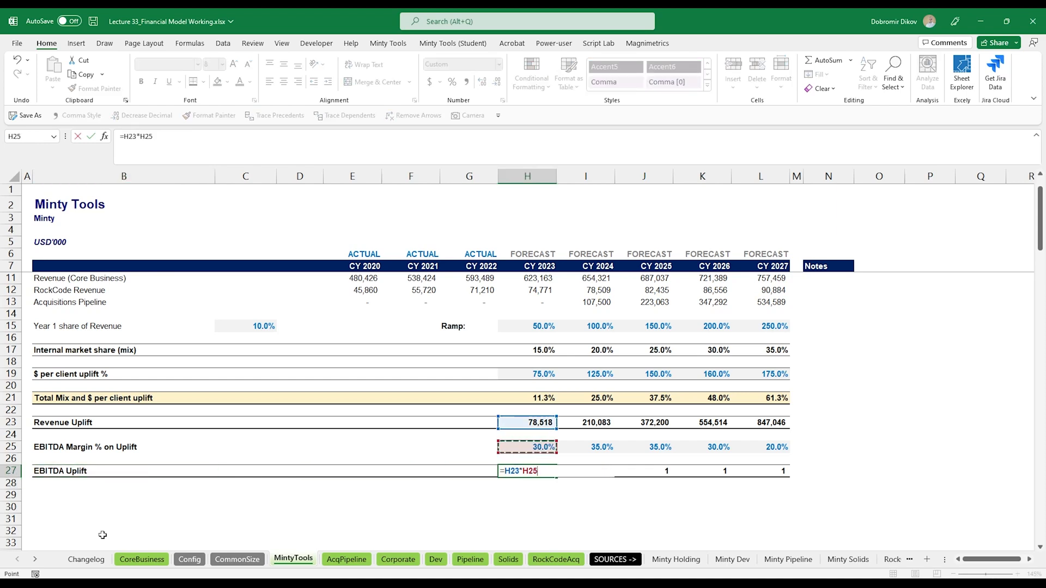
key(ctrl+Return)
key(ctrl+shift+Right)
key(ctrl+r)
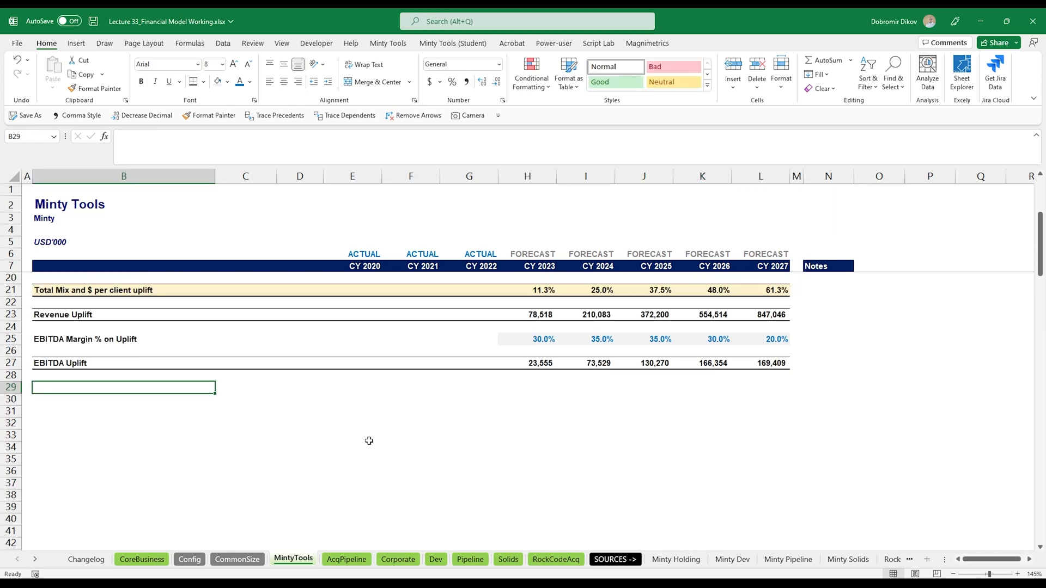
- Copy the Cost of Sales Assumptions block from the Acquisitions Pipeline sheet into Minty Tools at row 29
click(346, 559)
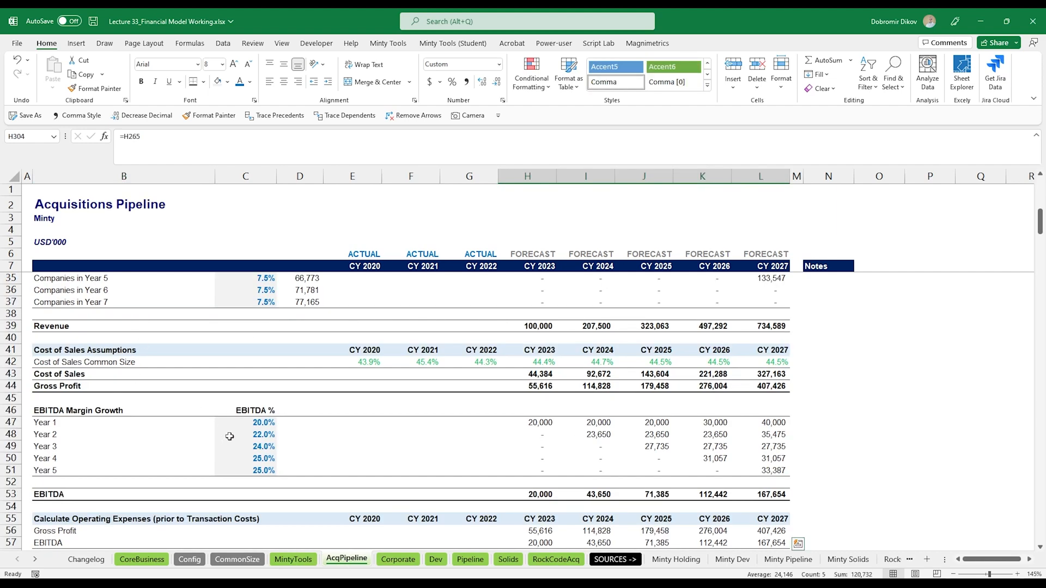
drag(63, 349, 766, 387)
key(ctrl+c)
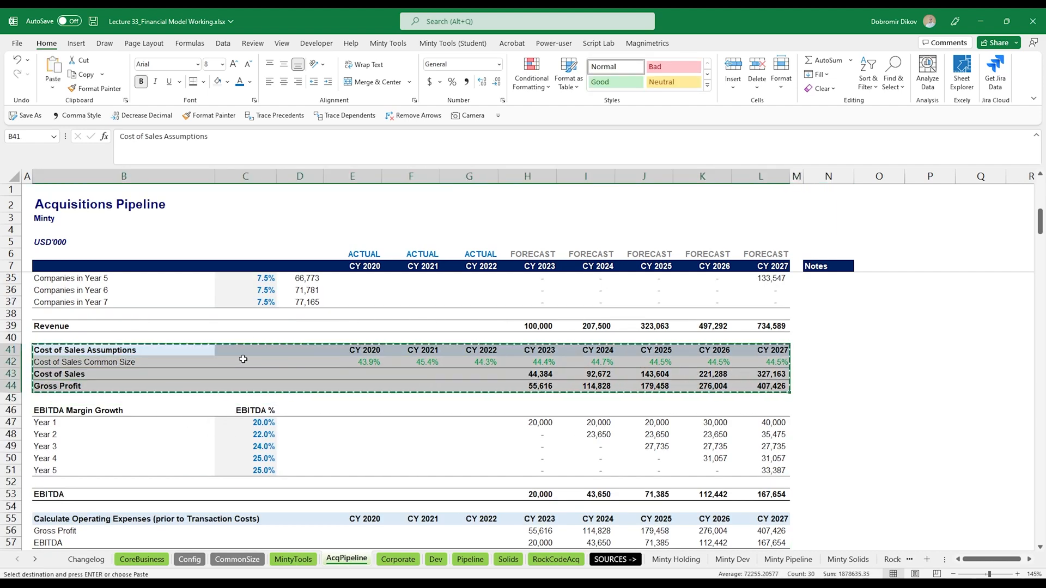
click(298, 558)
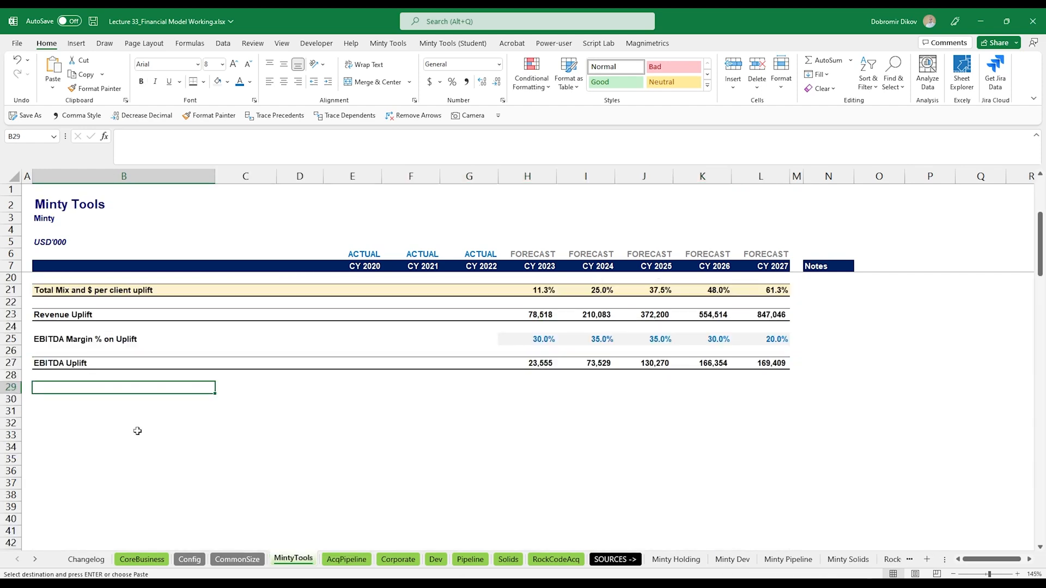
key(ctrl+v)
- Link the Cost of Sales Common Size row to CommonSize!E10 and fill it across 2020–2027
click(352, 398)
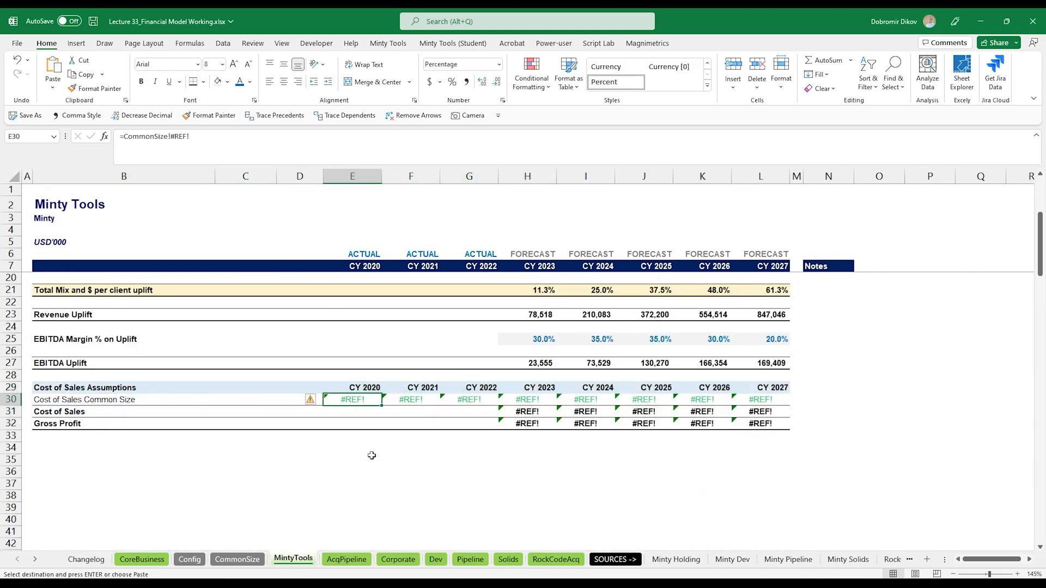
text(=)
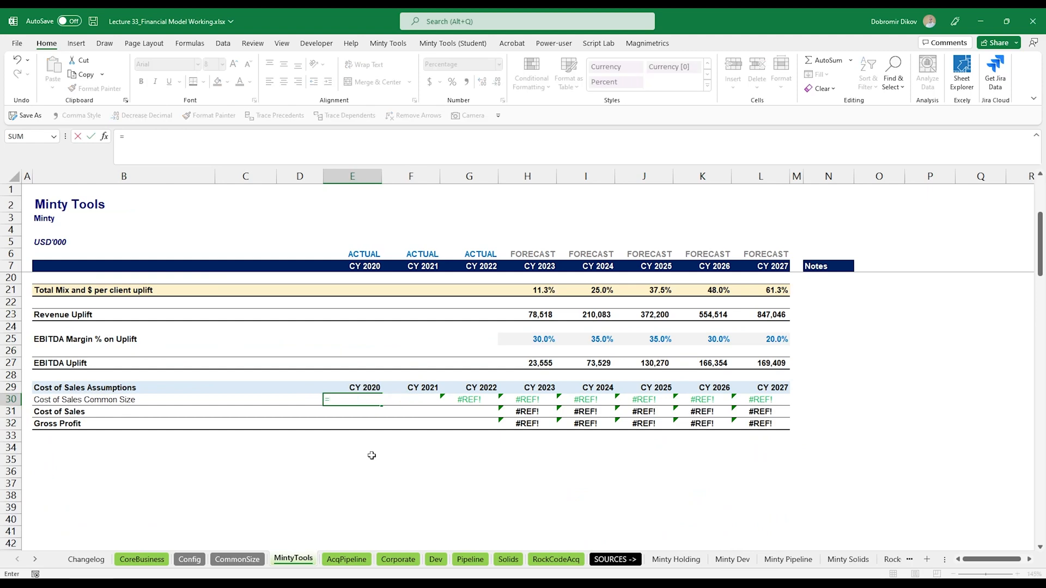
click(247, 558)
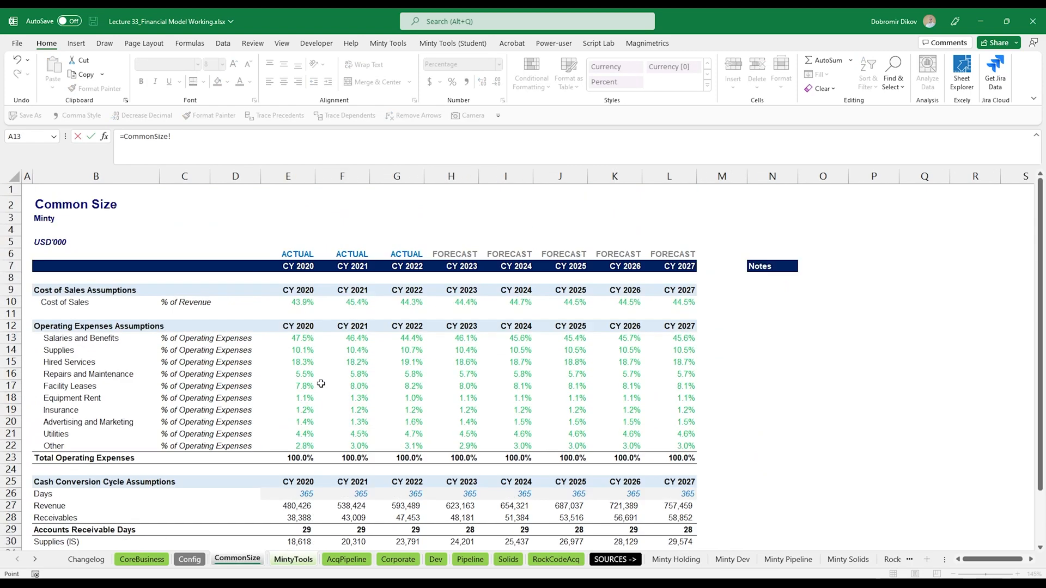
click(301, 302)
key(Return)
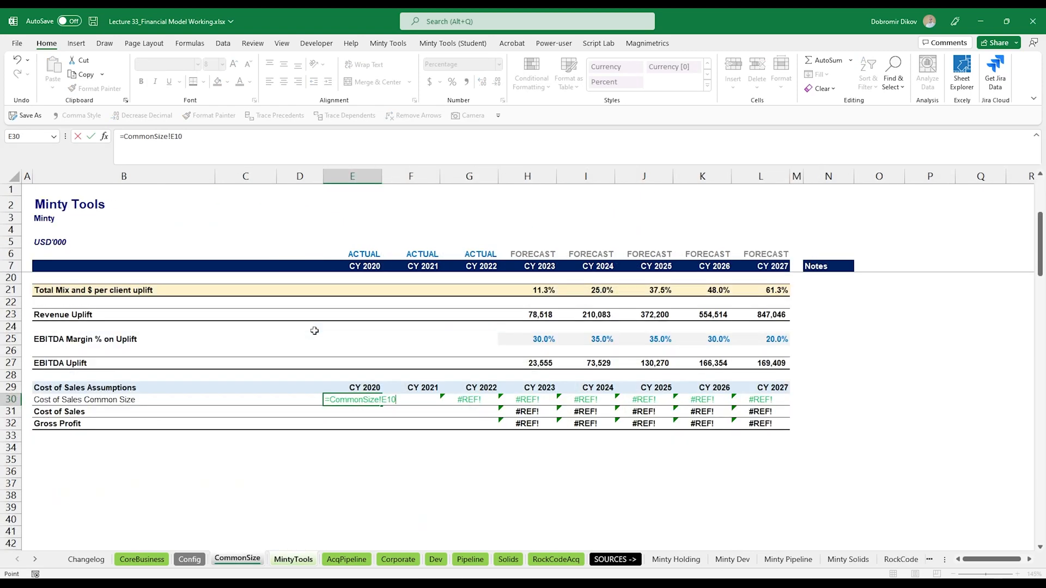
key(ctrl+shift+Right)
key(ctrl+r)
key(Right)
key(Right)
key(Right)
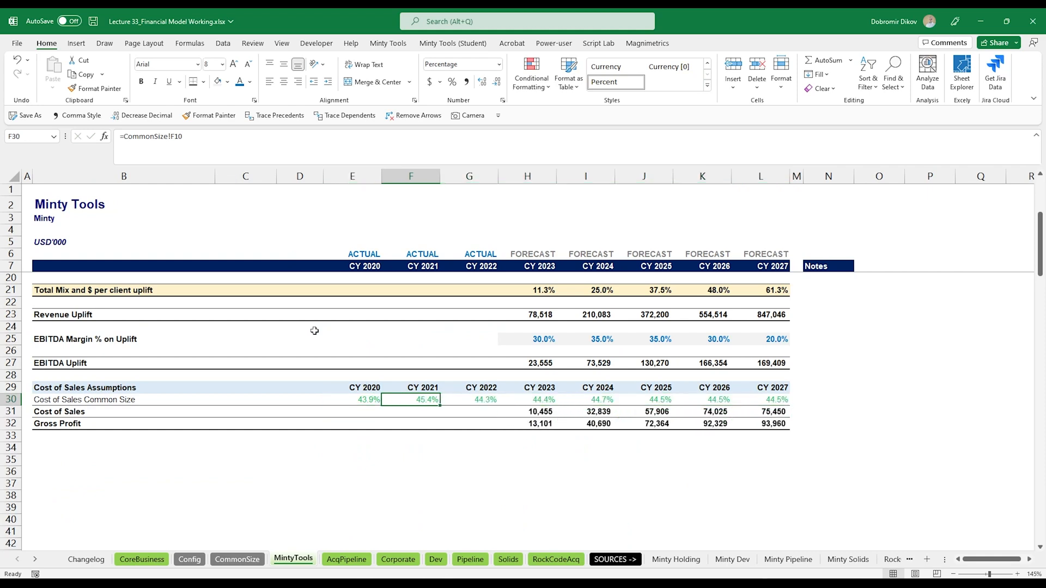
- Change the Cost of Sales formula to Revenue Uplift times common size (=H23*H30) and fill across 2023–2027
key(Down)
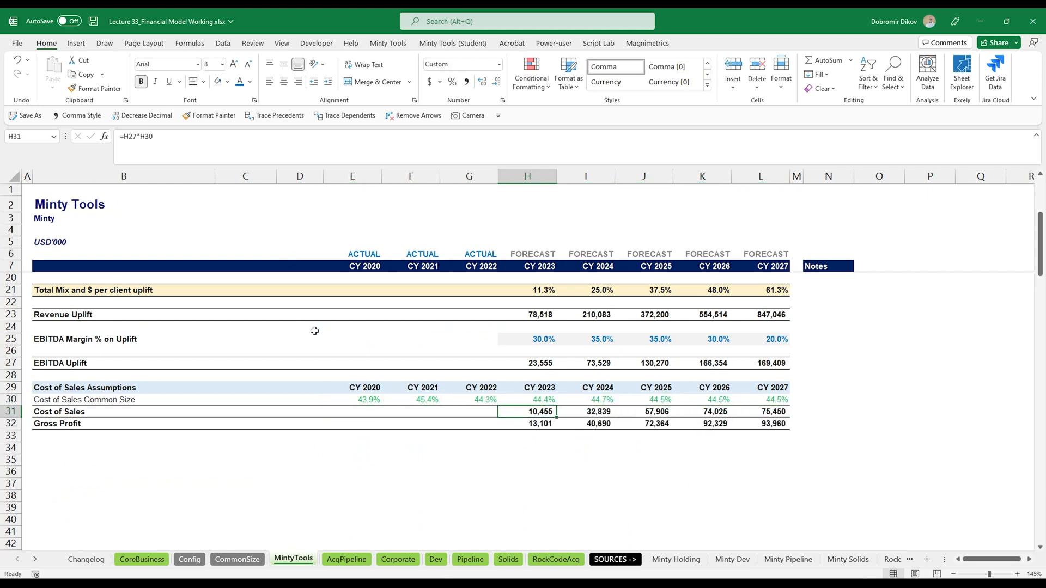
key(F2)
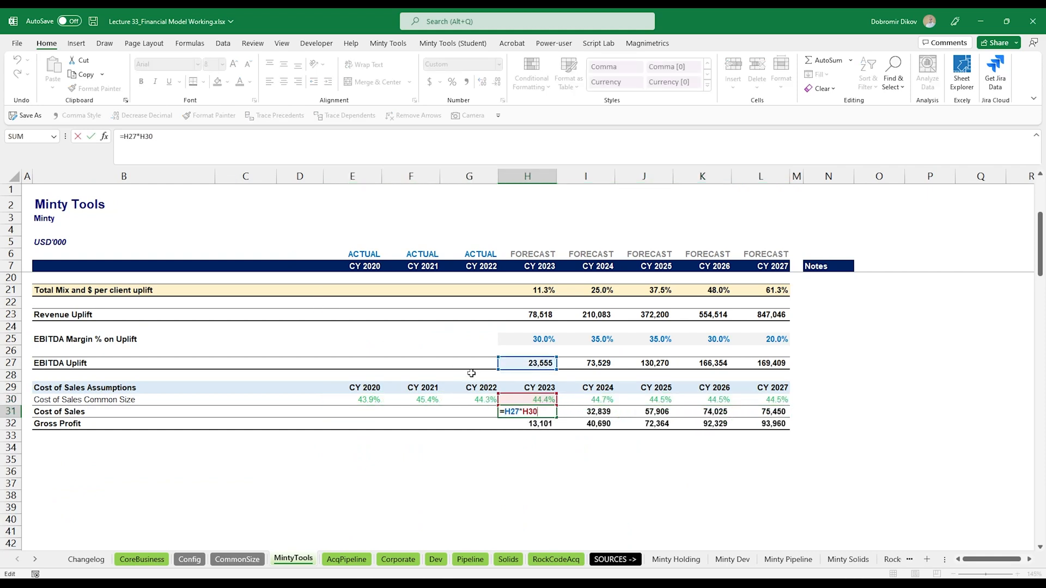
scroll(563, 436, up, 3)
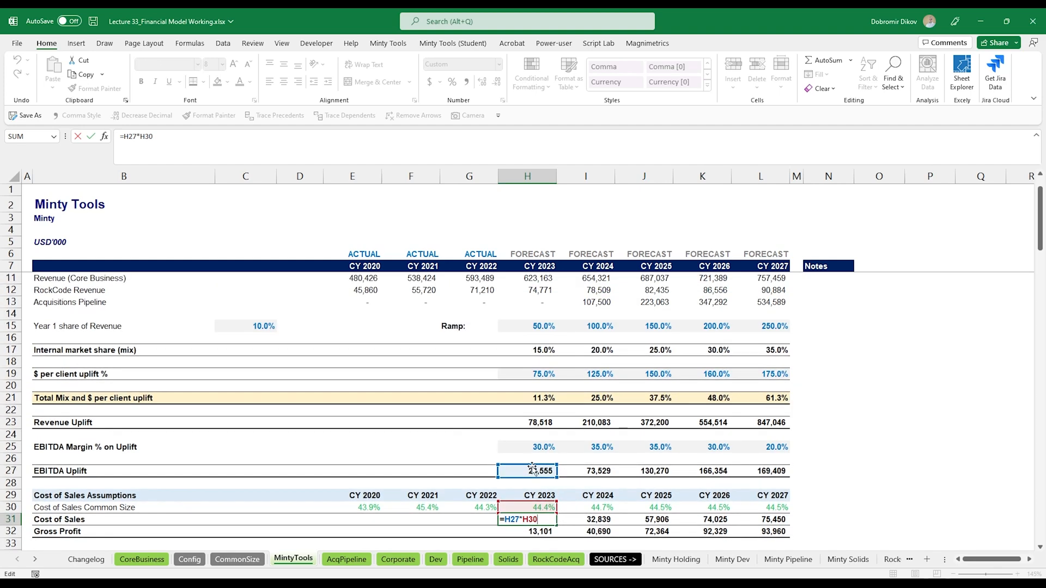
drag(527, 467, 527, 419)
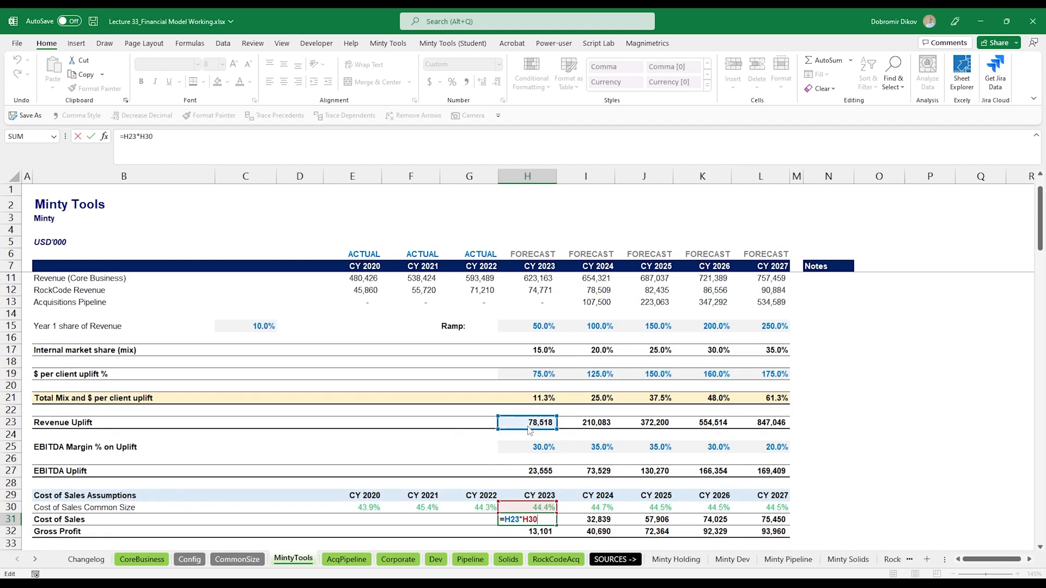
key(ctrl+Return)
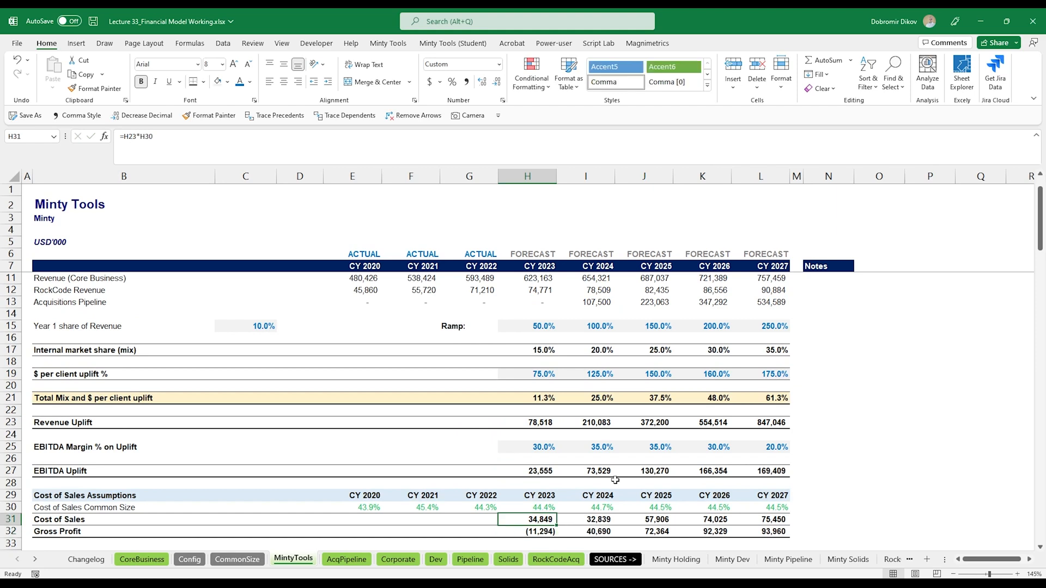
key(ctrl+shift+Right)
key(ctrl+r)
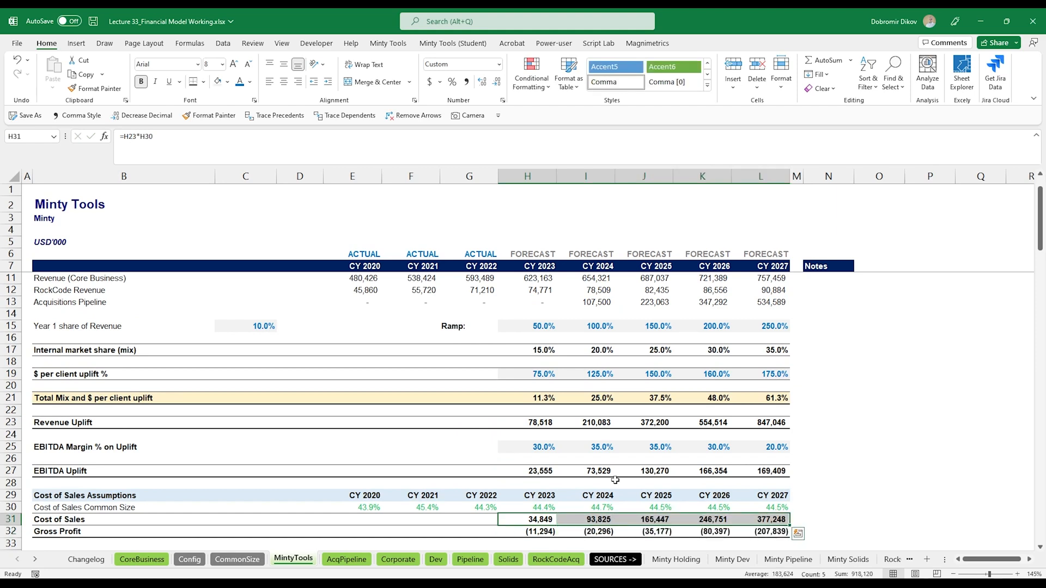
- Change the Gross Profit formula to Revenue Uplift minus Cost of Sales (=H23-H31) and fill across 2023–2027
key(Down)
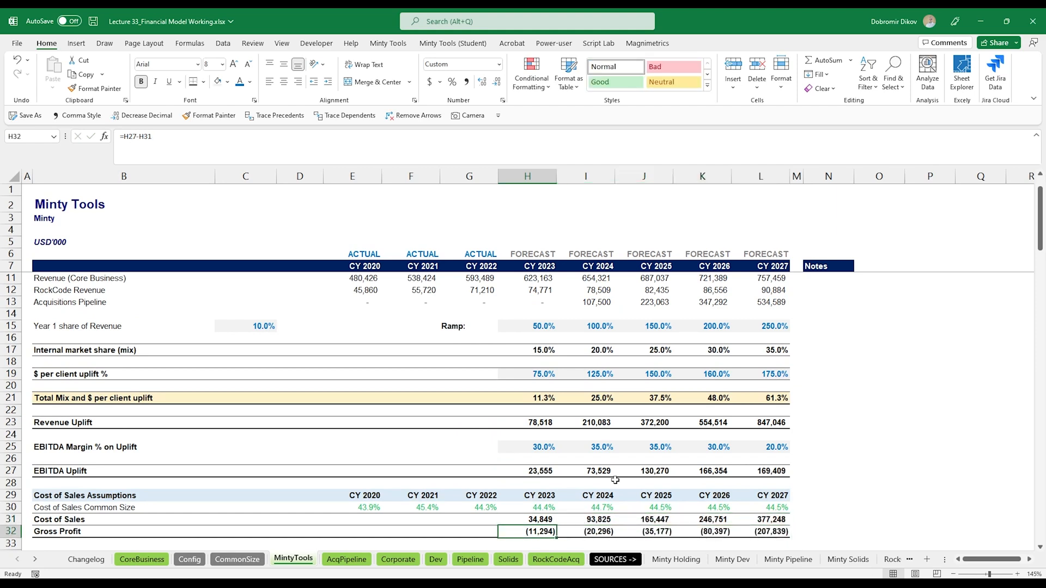
key(F2)
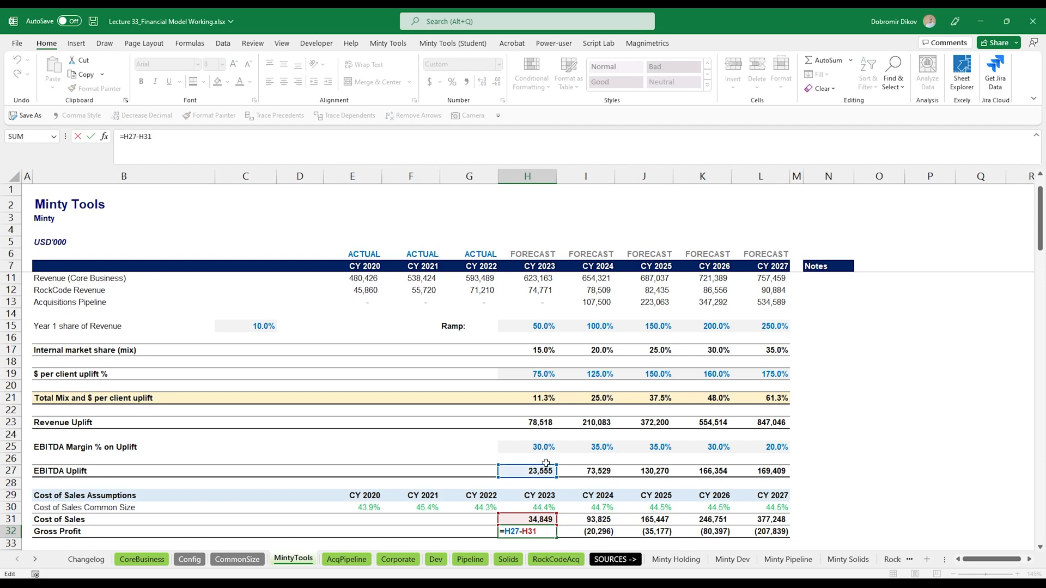
drag(546, 464, 548, 421)
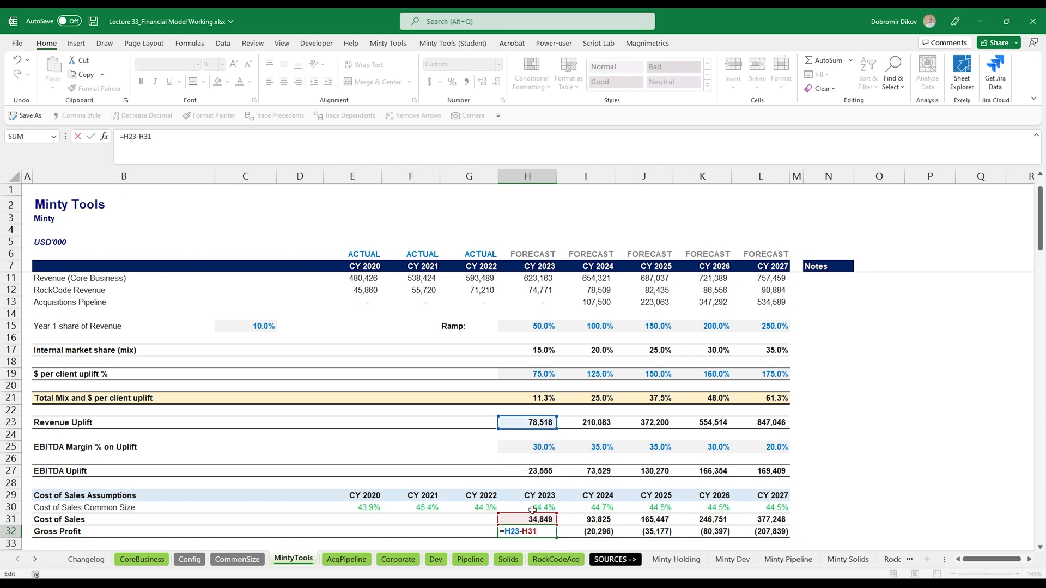
key(ctrl+Return)
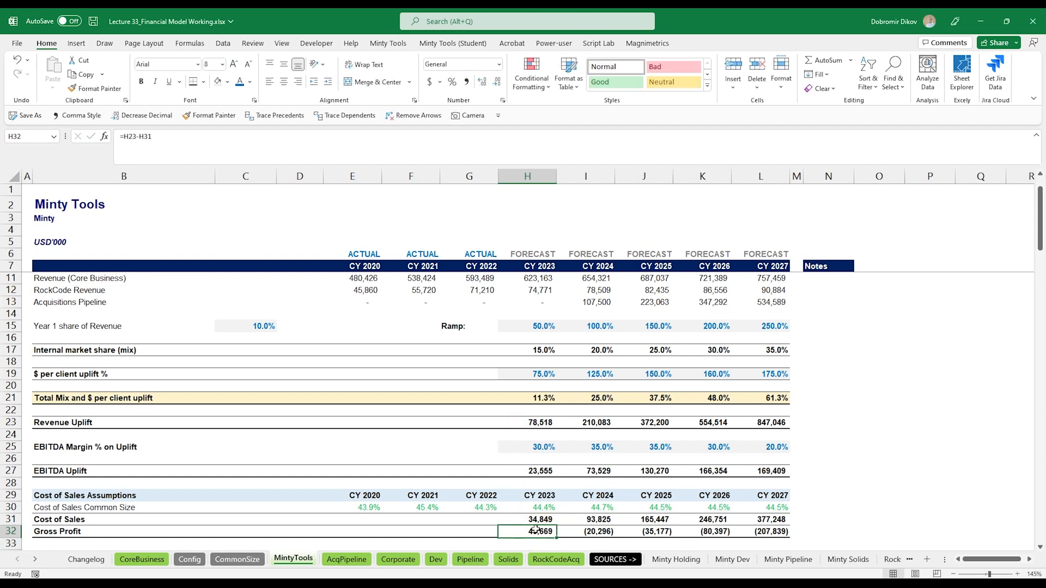
key(ctrl+shift+Right)
key(ctrl+r)
scroll(272, 457, down, 4)
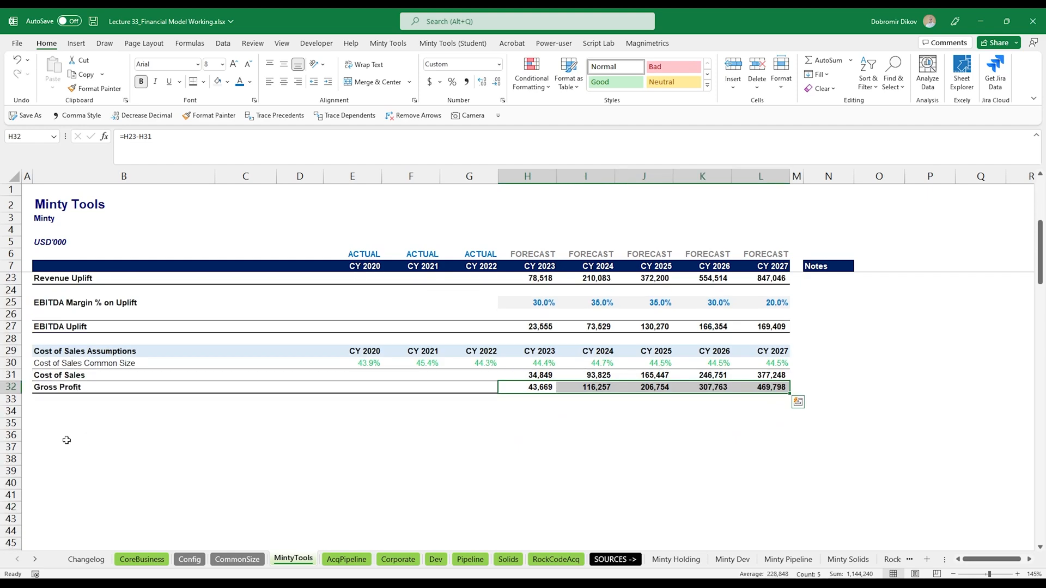
click(46, 414)
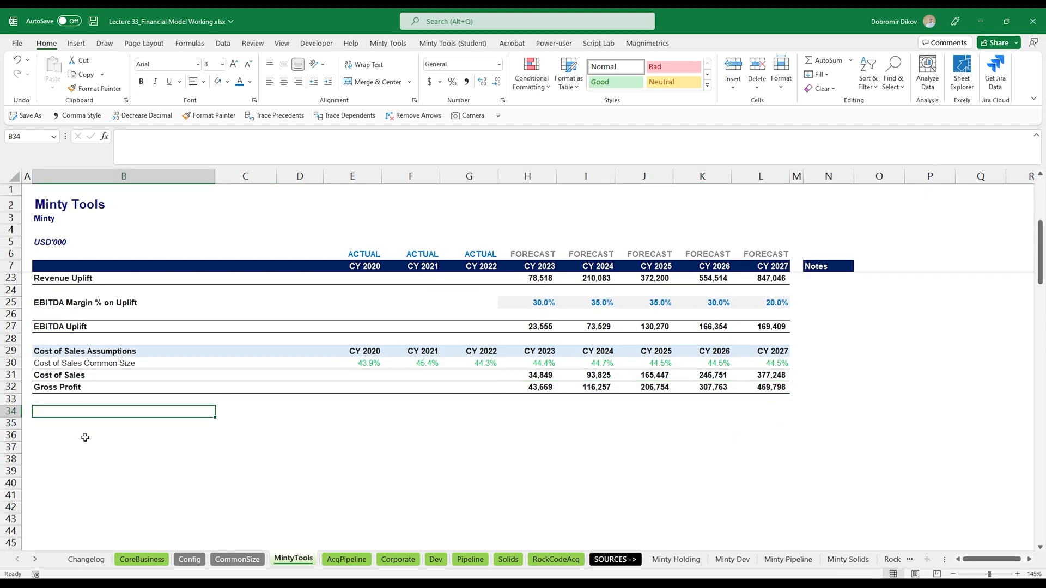
- Copy the operating expenses calculation and assumptions block from the Acquisitions Pipeline sheet into Minty Tools at row 34
key(ctrl+Page_Down)
scroll(86, 422, down, 5)
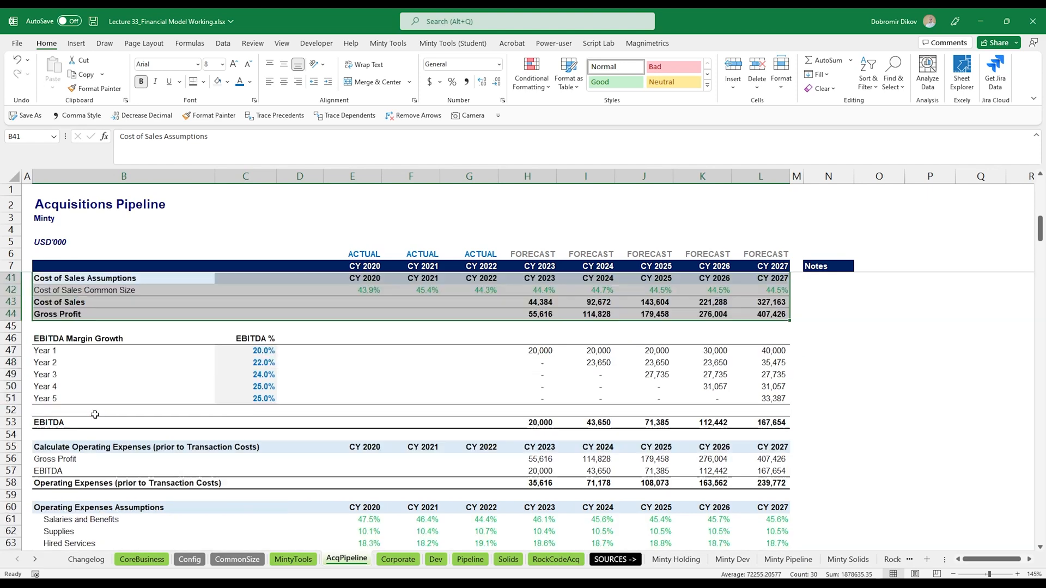
click(46, 334)
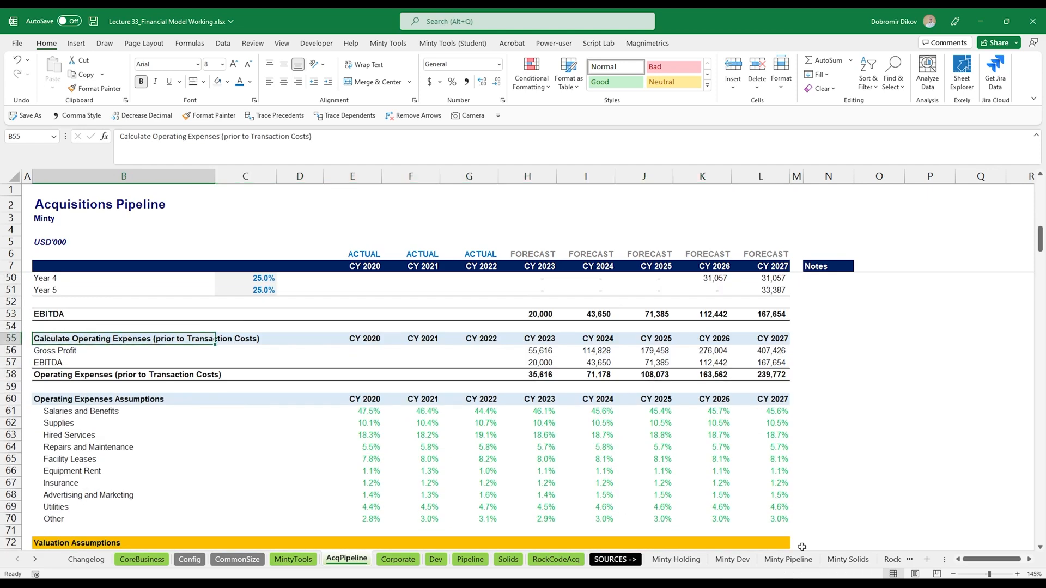
shift+click(786, 519)
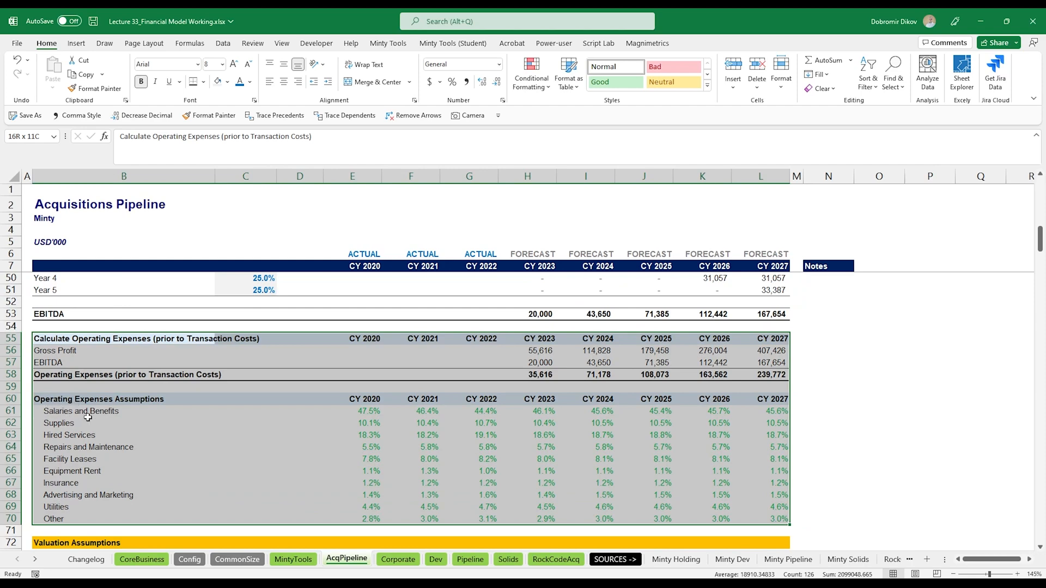
key(ctrl+c)
click(293, 559)
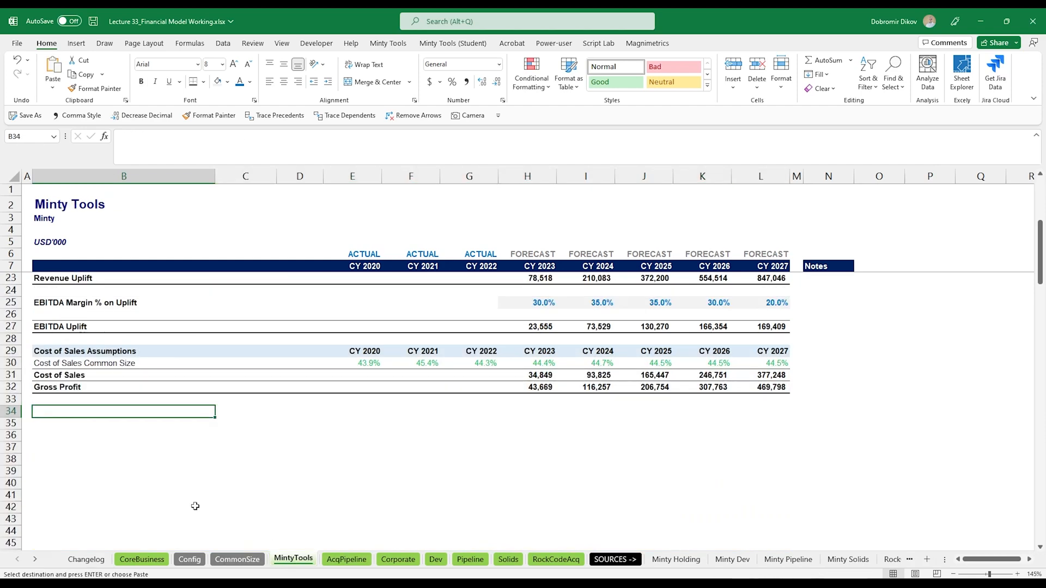
key(ctrl+v)
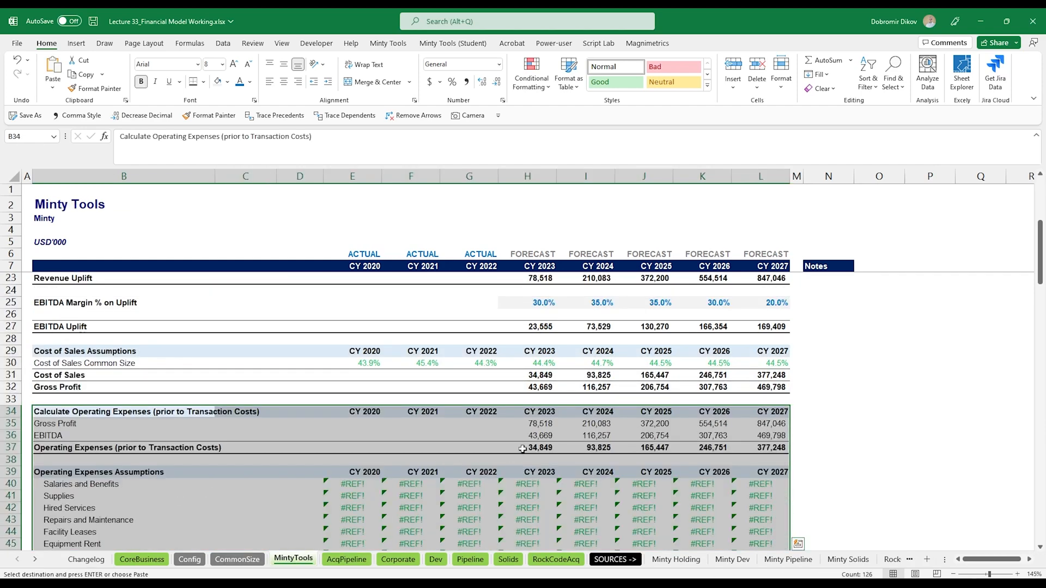
- Link the new Gross Profit row to the Gross Profit above (=H32) and fill it across 2023–2027
click(524, 424)
text(=)
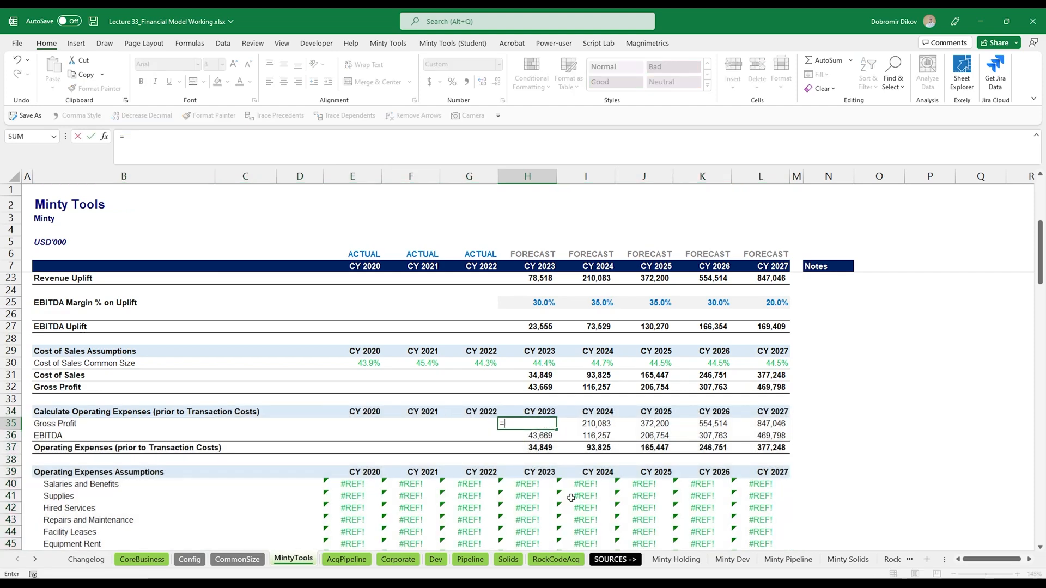
key(Up)
key(Up)
key(Up)
key(Up)
key(Down)
key(Return)
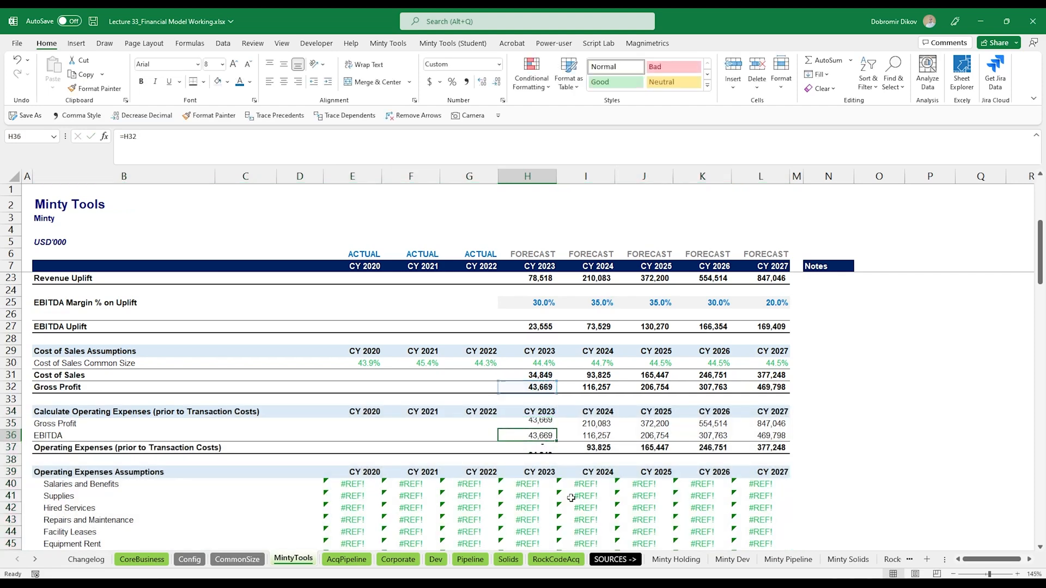
key(ctrl+shift+Right)
key(ctrl+r)
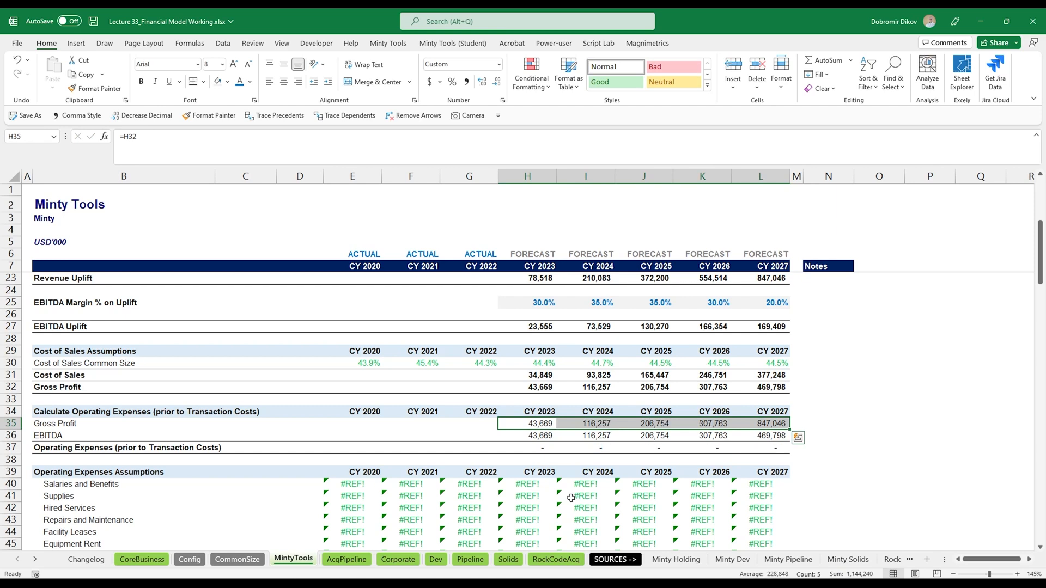
- Link the EBITDA row to EBITDA Uplift (=H27) and fill it across 2023–2027
key(Down)
text(=)
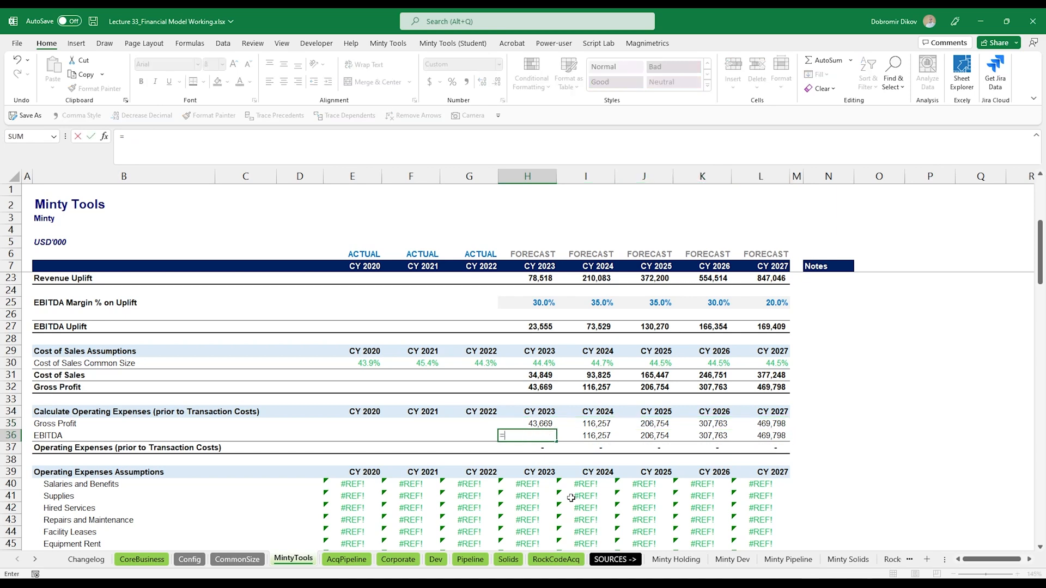
key(Up)
key(Up)
key(Up)
key(Up)
key(Up)
key(Up)
key(Up)
key(Up)
key(Up)
key(Return)
key(Up)
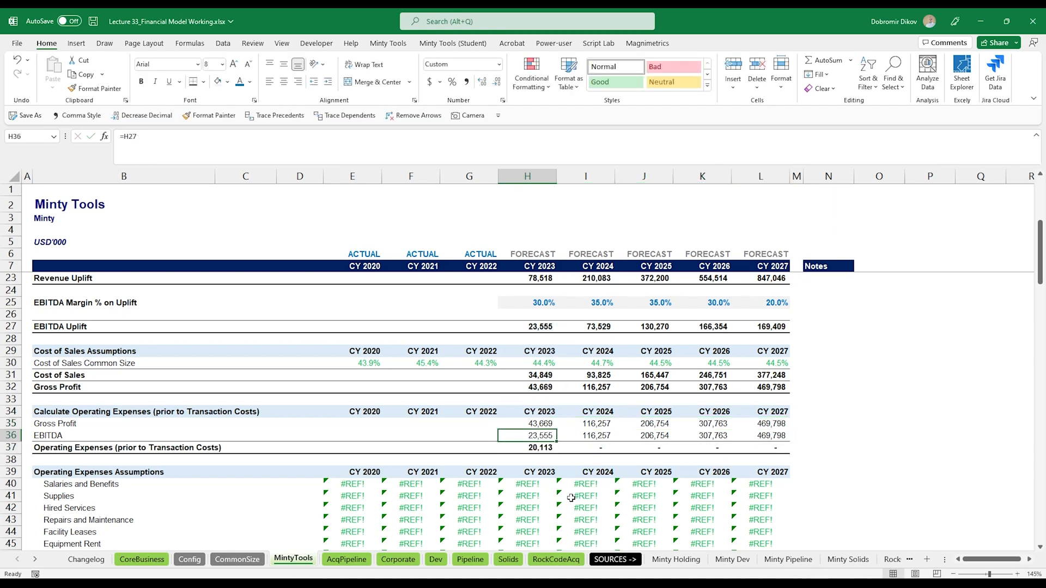
key(ctrl+shift+Right)
key(ctrl+r)
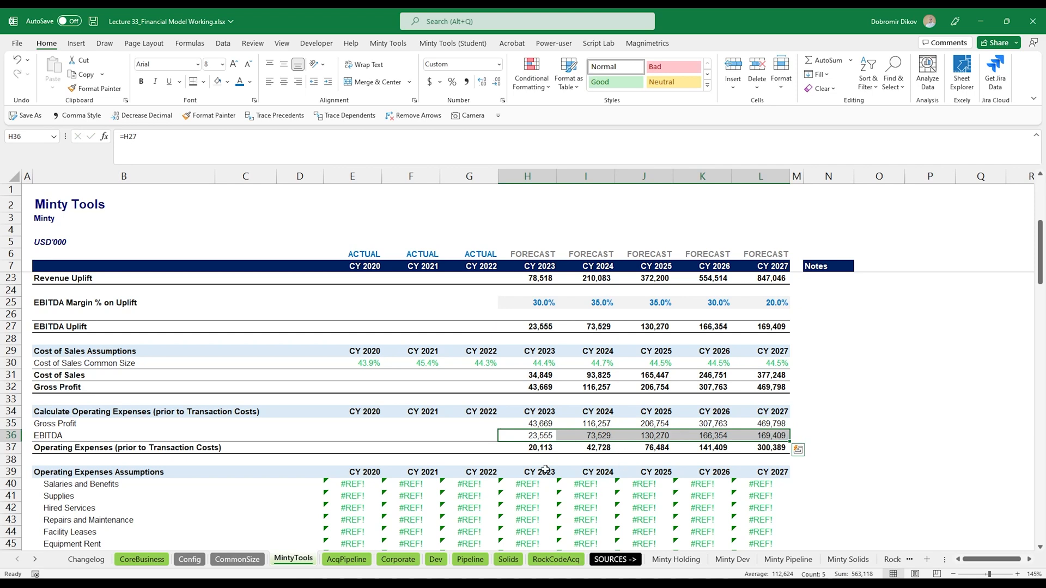
- Remove "(prior to Transaction Costs)" from the Calculate Operating Expenses and Operating Expenses labels
double_click(134, 413)
drag(141, 413, 262, 412)
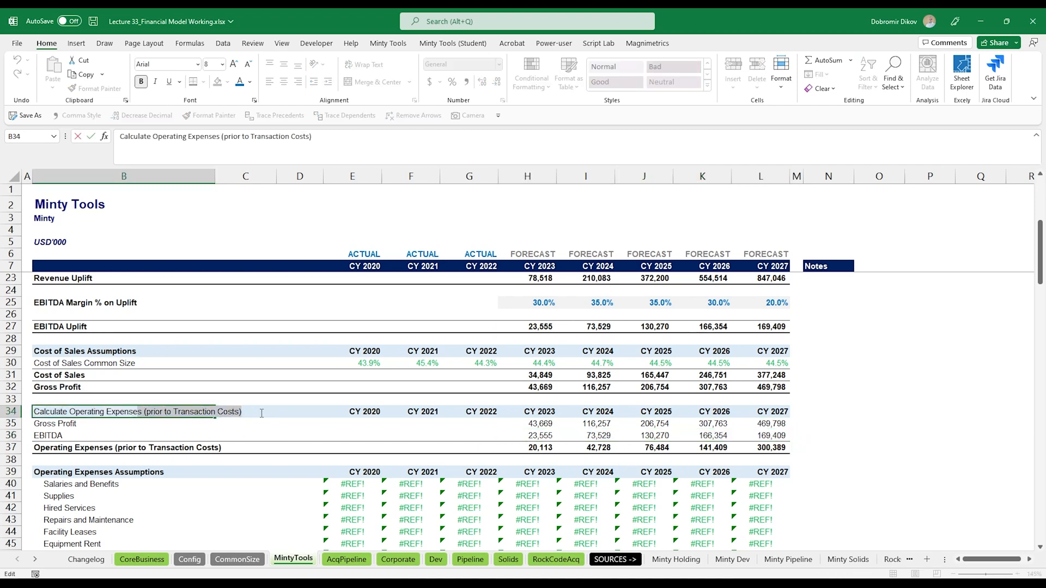
key(BackSpace)
key(Return)
key(Down)
key(Down)
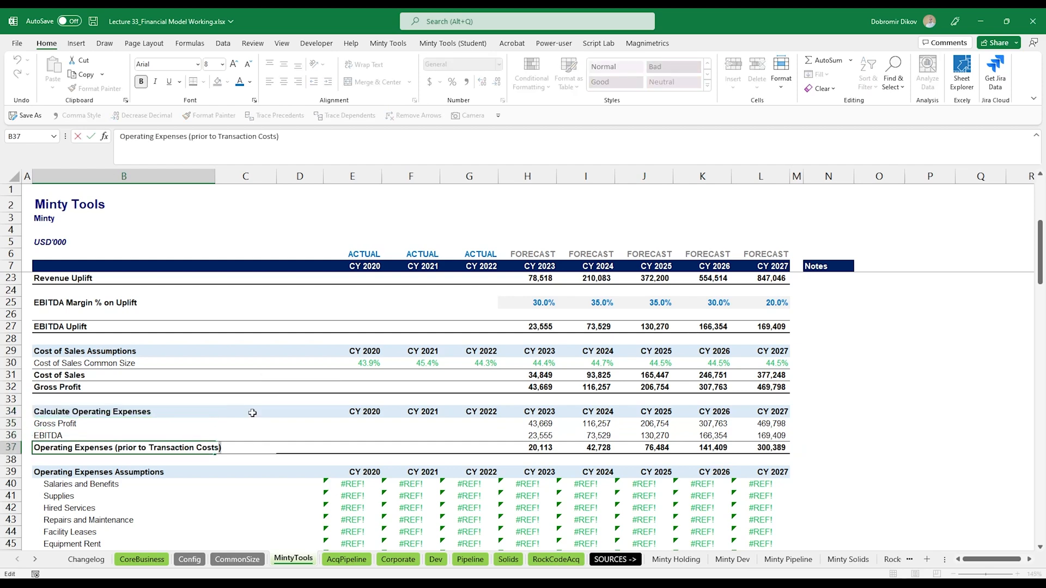
key(ctrl+shift+Left)
key(ctrl+shift+Left)
key(ctrl+shift+Left)
key(ctrl+shift+Left)
key(ctrl+shift+Left)
key(ctrl+shift+Left)
key(ctrl+shift+Right)
key(ctrl+shift+Right)
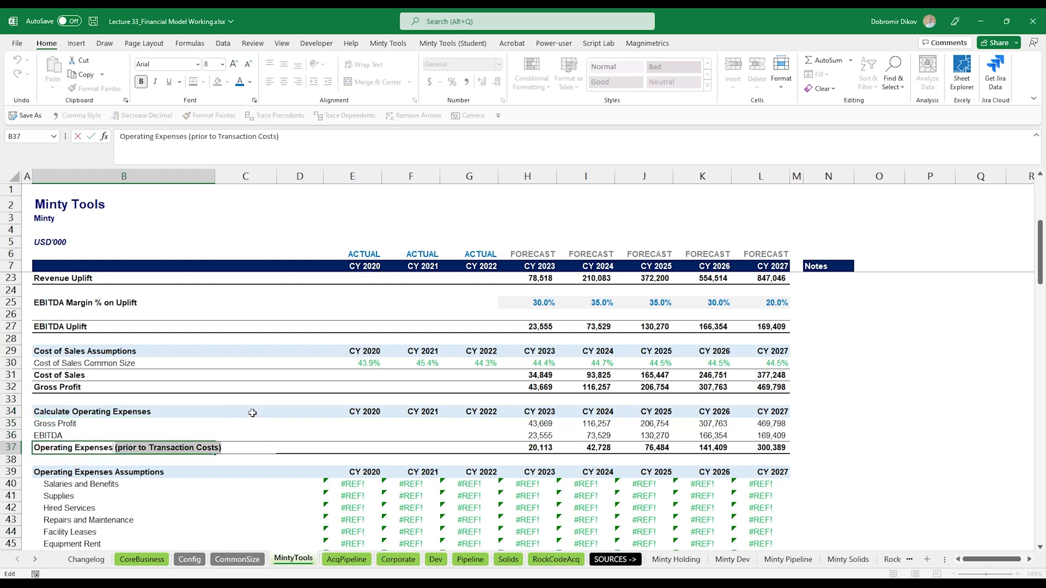
key(BackSpace)
key(Return)
- Link Salaries and Benefits 2020 to CommonSize!E13 and fill the formula across 2020–2027 and down through Other
scroll(356, 355, down, 4)
click(360, 340)
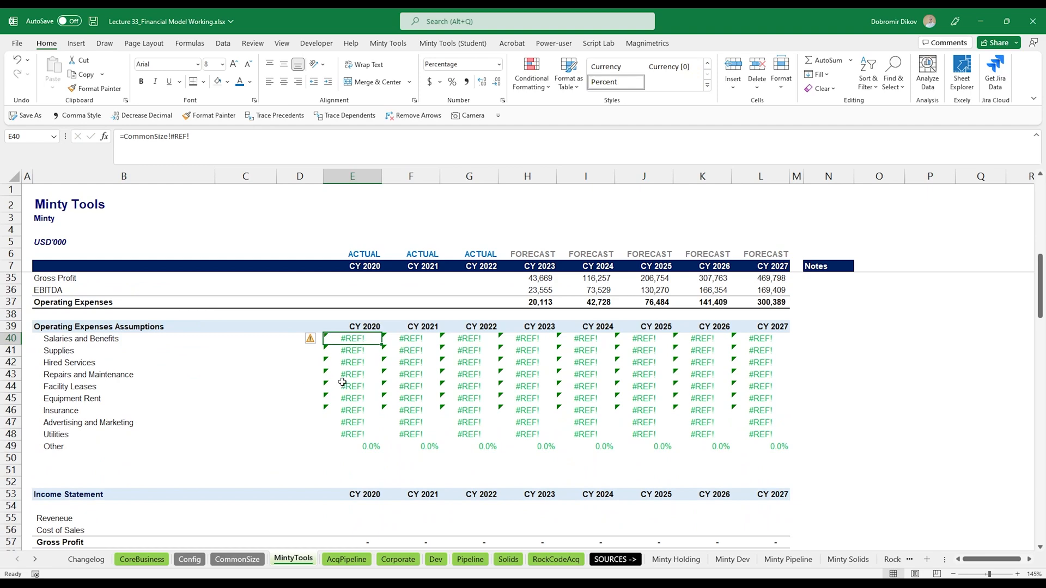
text(=)
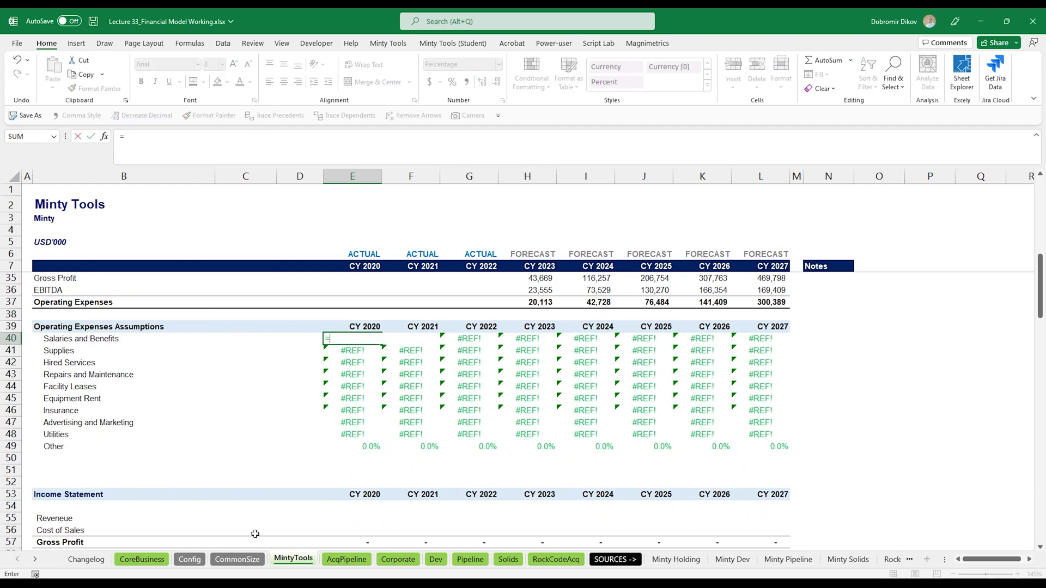
click(237, 559)
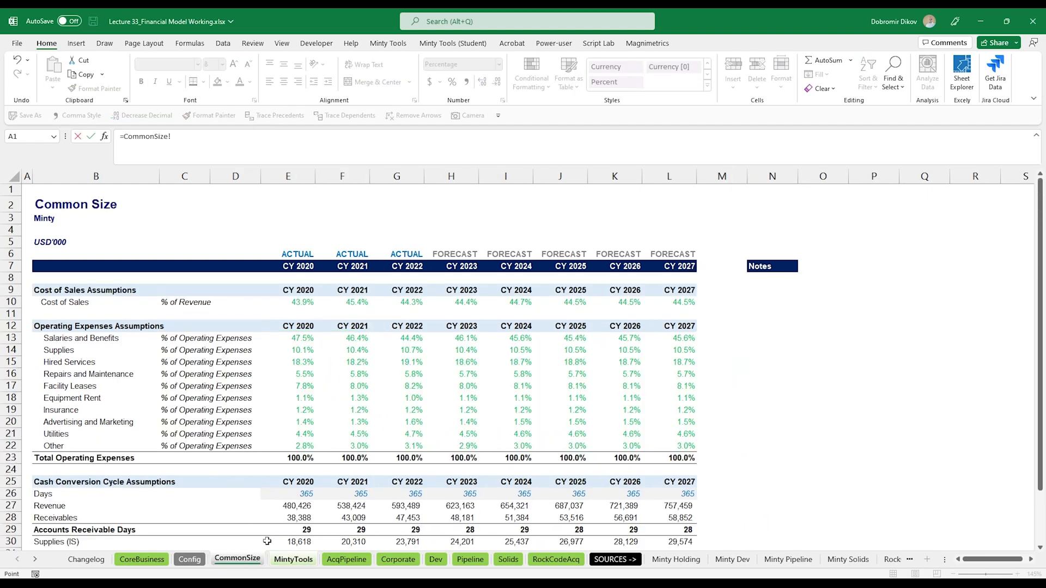
click(305, 336)
key(Return)
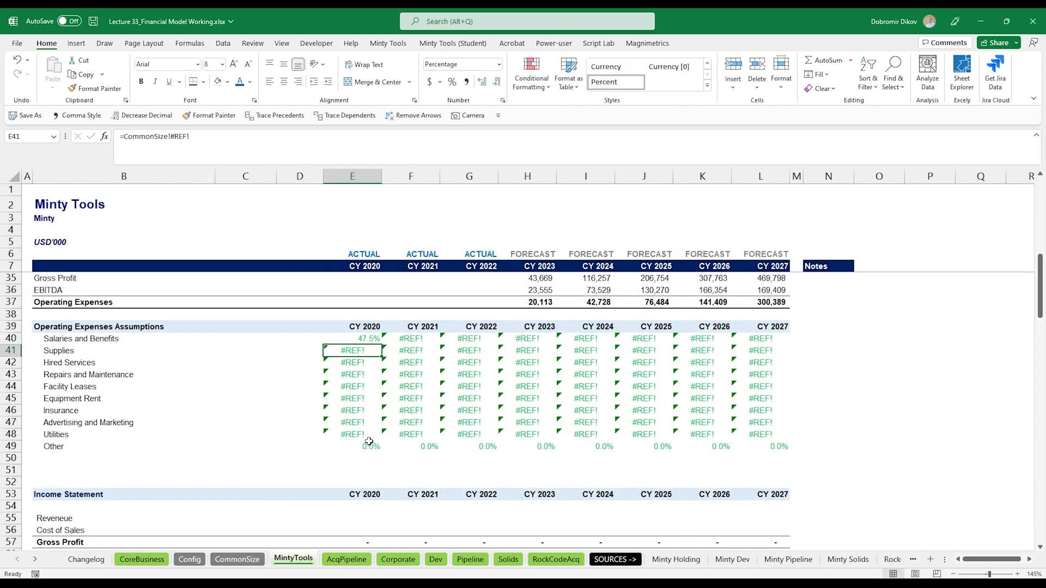
key(Up)
key(ctrl+shift+Right)
key(ctrl+r)
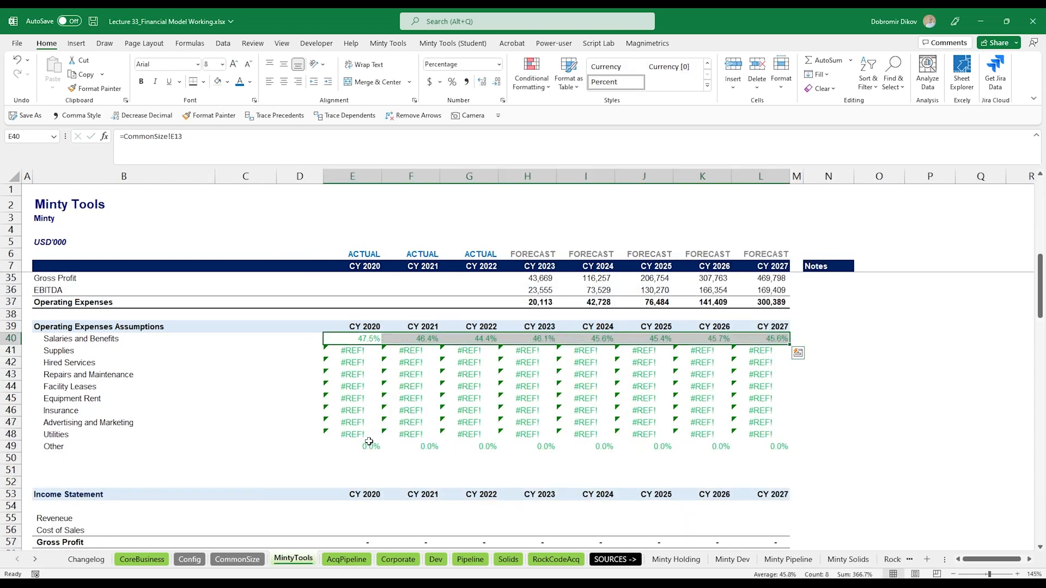
key(ctrl+shift+Down)
key(ctrl+d)
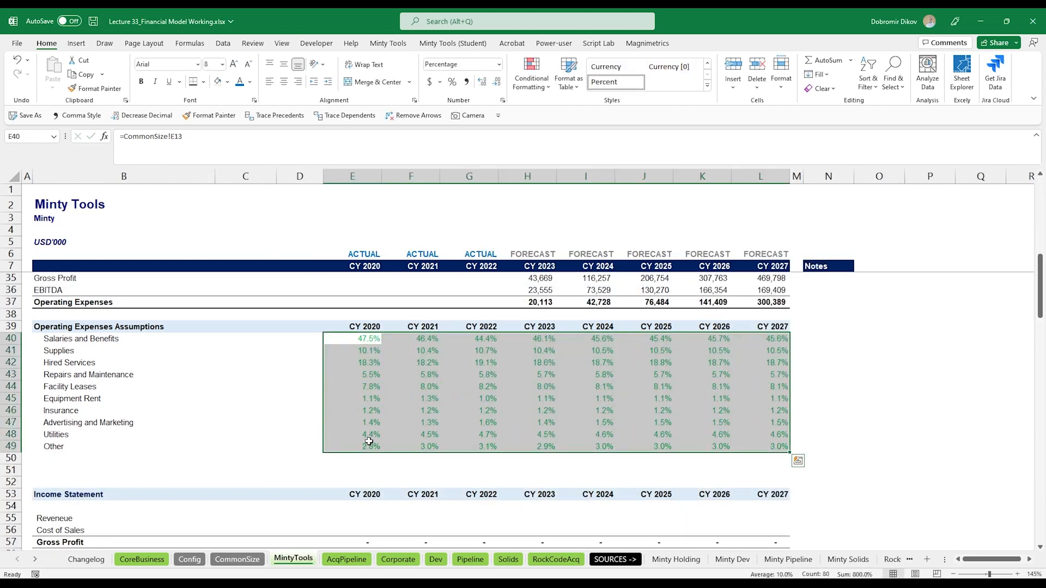
- Label row 51 as Taxes below the operating expenses assumptions
click(46, 467)
text(T)
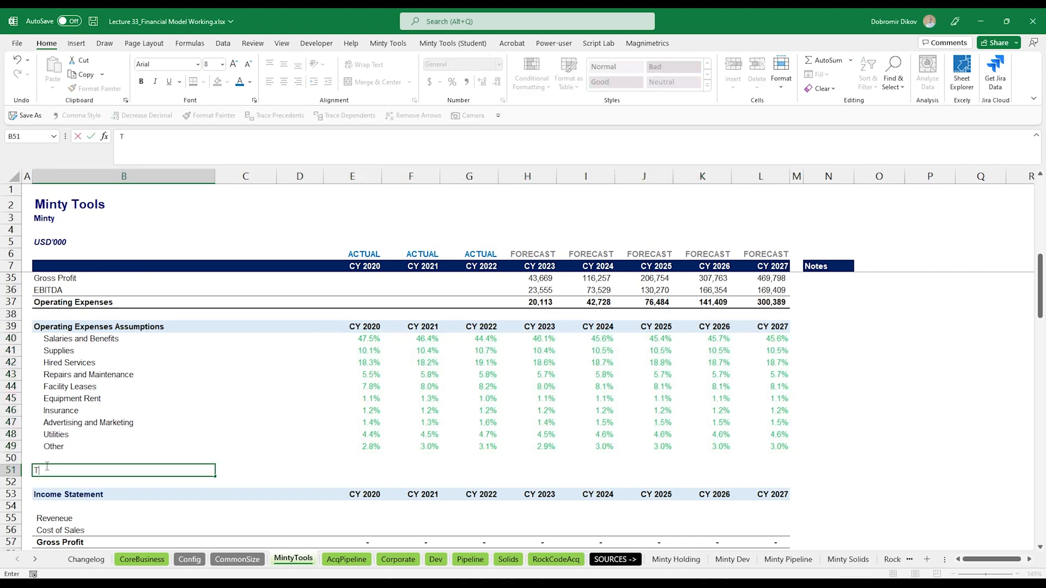
text(axes)
key(Right)
key(Right)
key(Right)
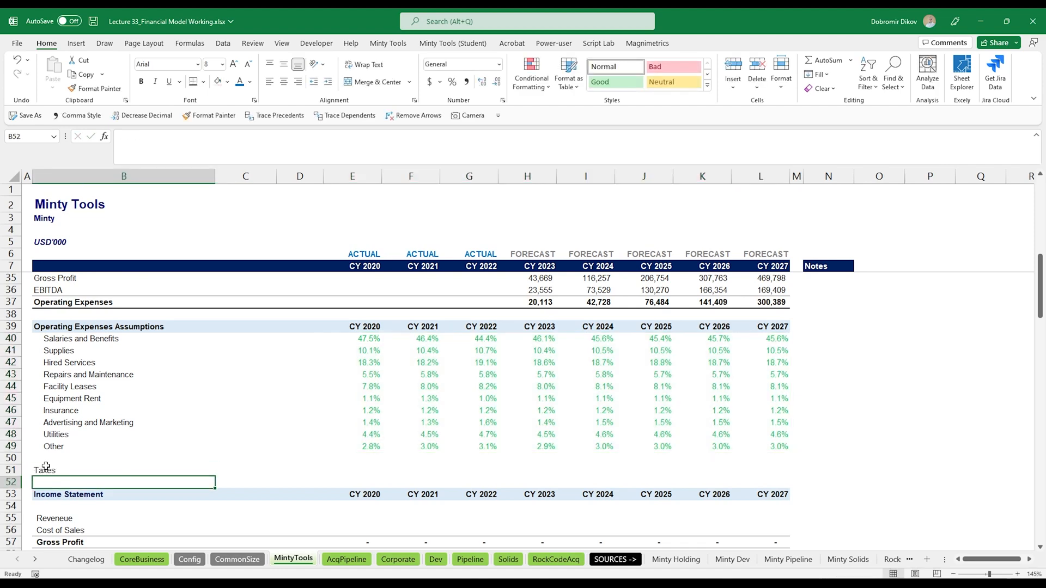
- Enter a 35% tax rate across 2020–2027 on the Taxes row, formatted bold with one decimal place
key(shift+Right)
key(shift+Right)
key(shift+Right)
key(shift+Right)
key(shift+Right)
key(shift+Right)
key(shift+Right)
key(shift+Right)
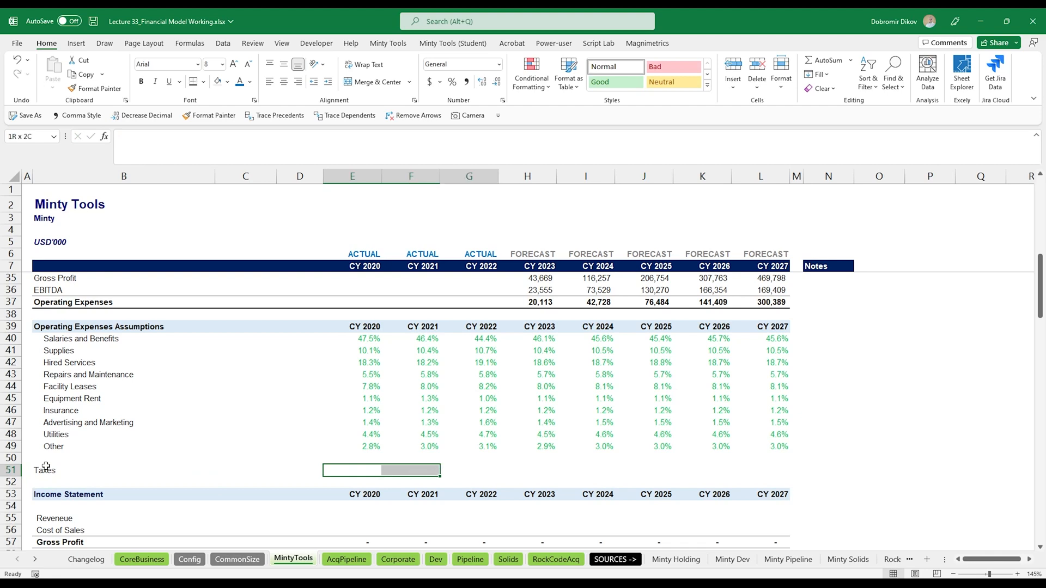
key(shift+Left)
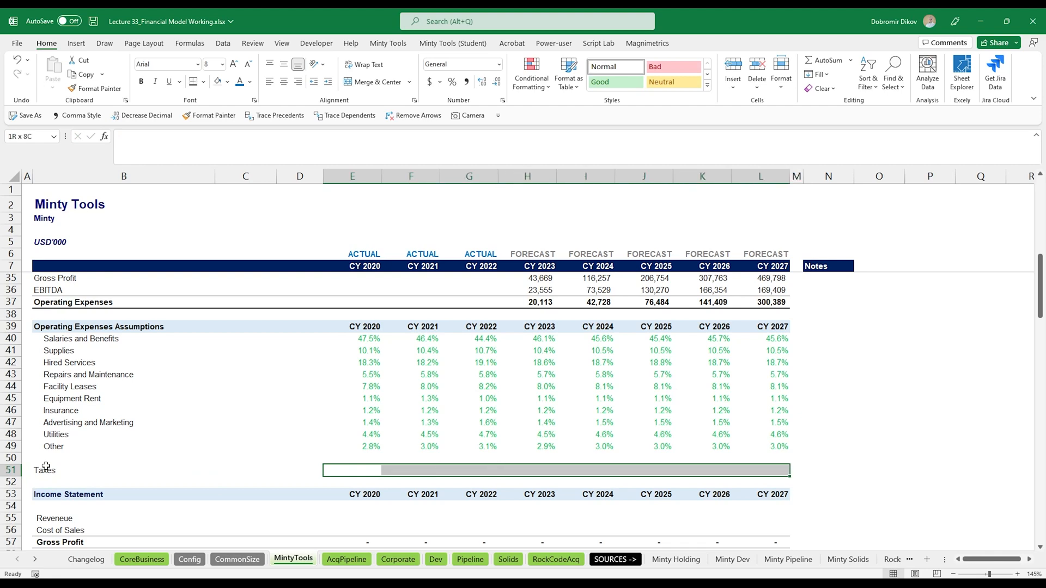
text(35%)
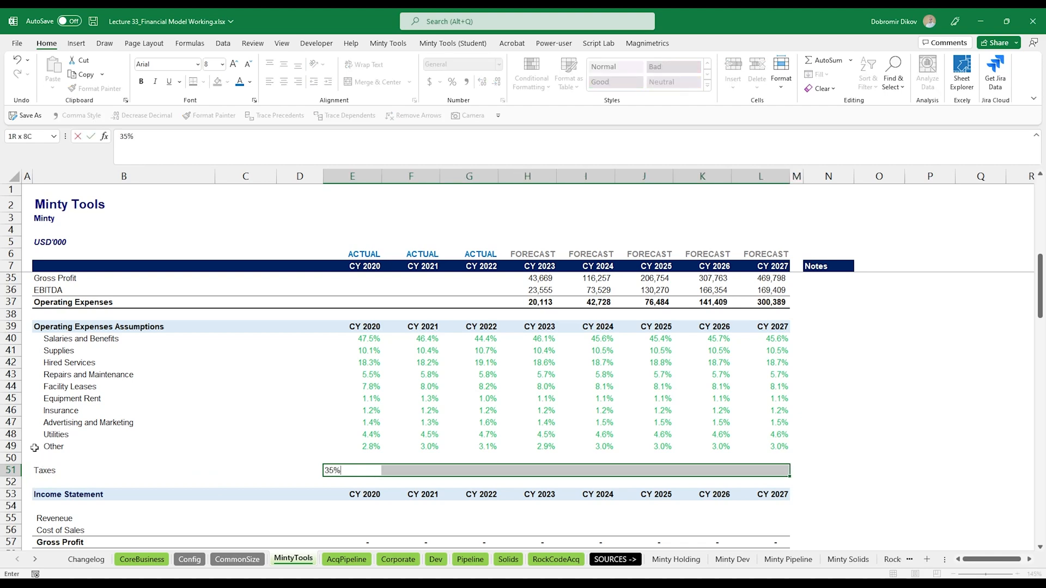
key(ctrl+Return)
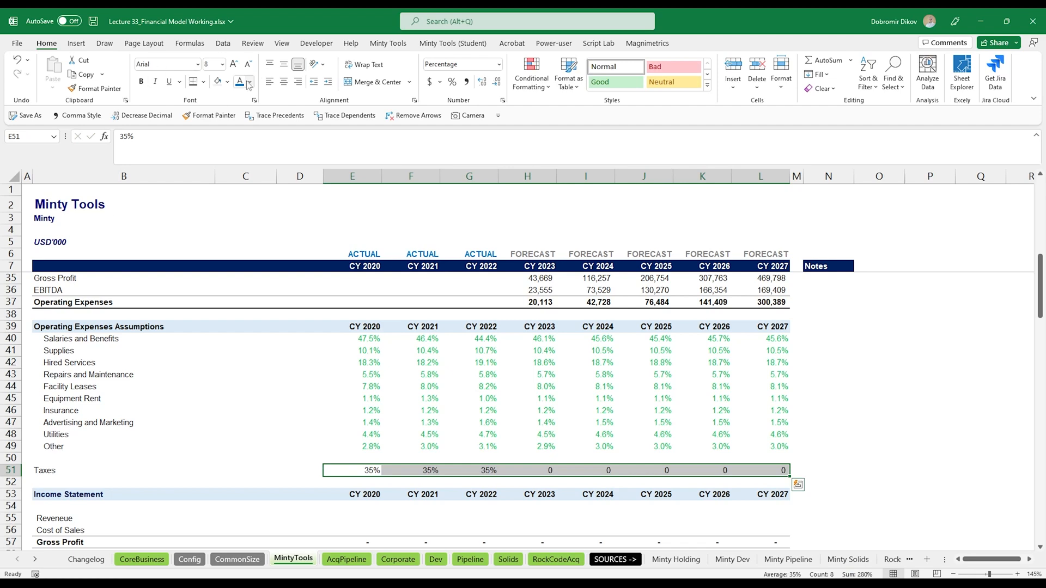
click(482, 82)
key(ctrl+b)
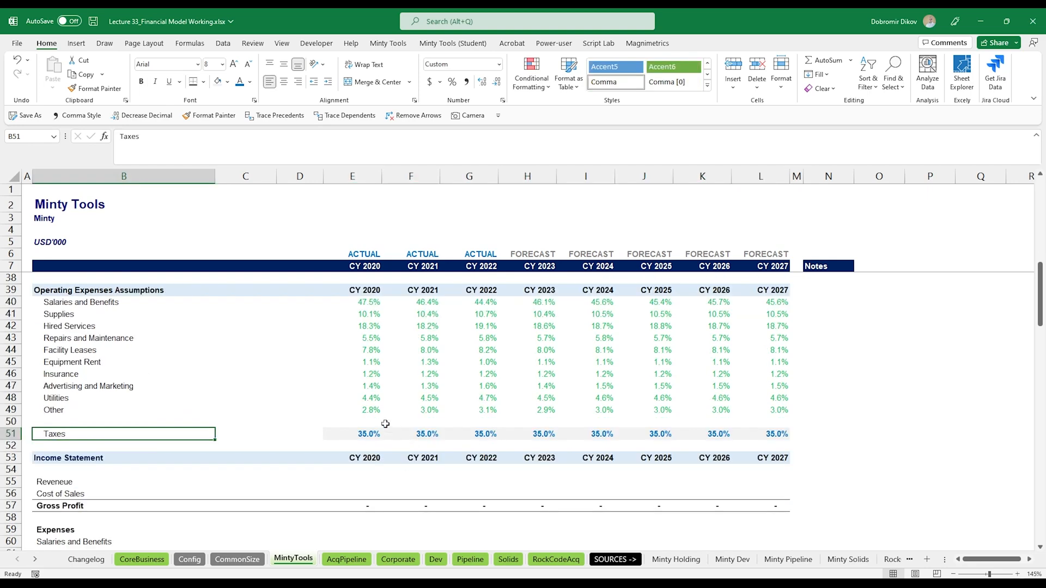
- Link the Income Statement Revenue for 2023 to Revenue Uplift (=H23)
scroll(413, 405, up, 5)
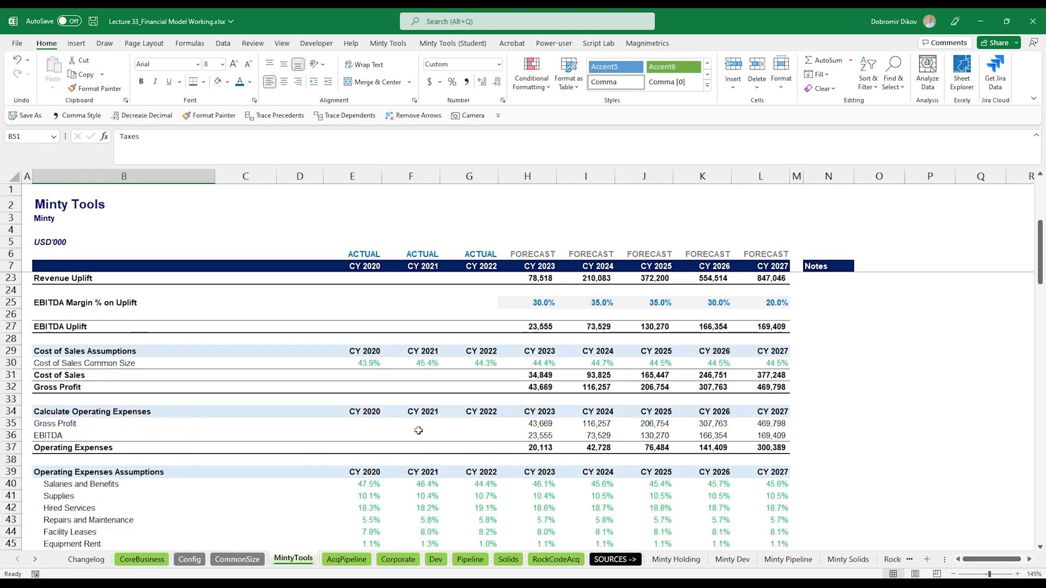
scroll(426, 437, down, 7)
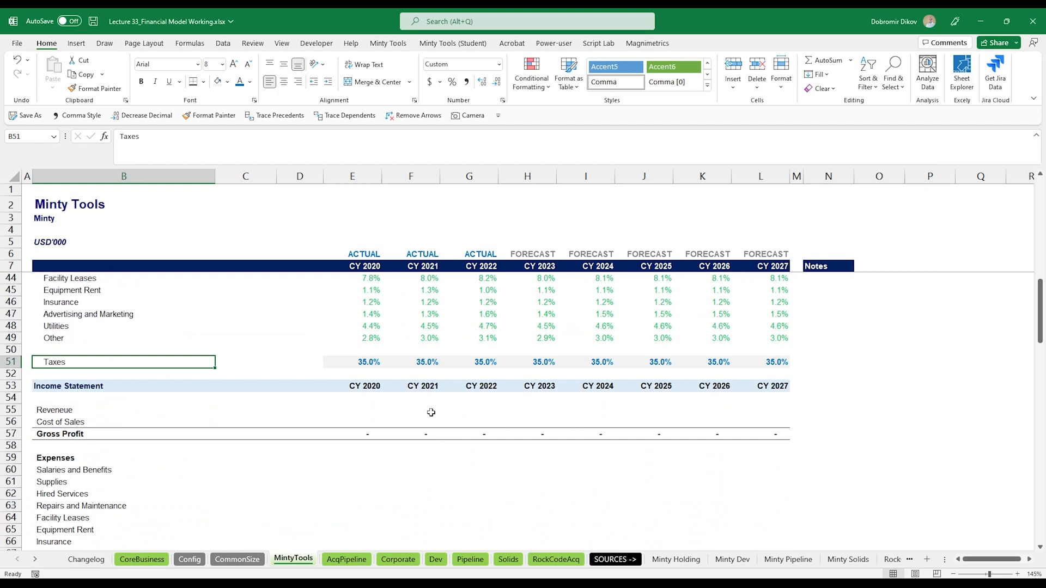
click(531, 412)
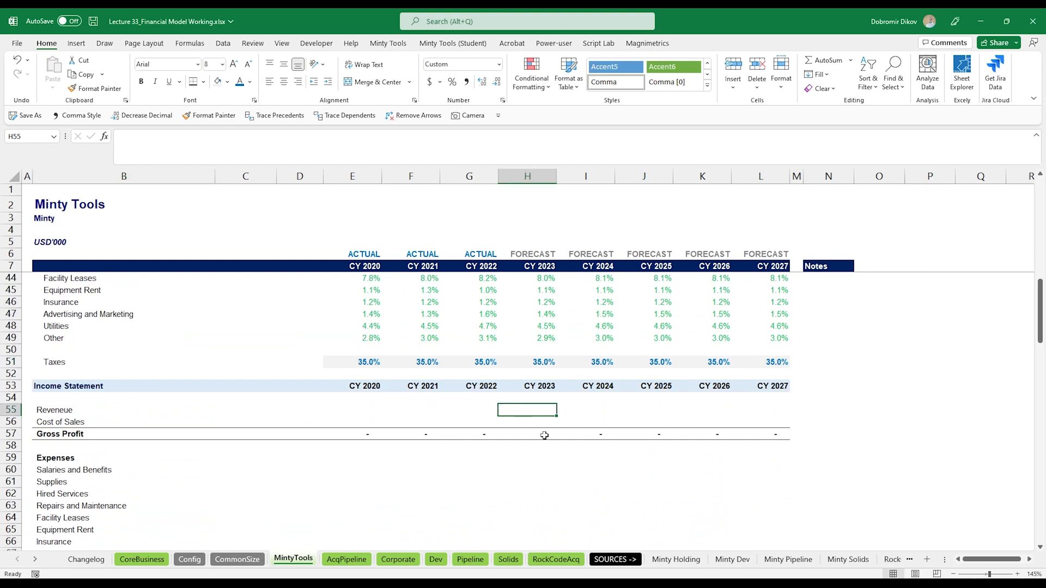
text(=)
scroll(650, 338, up, 12)
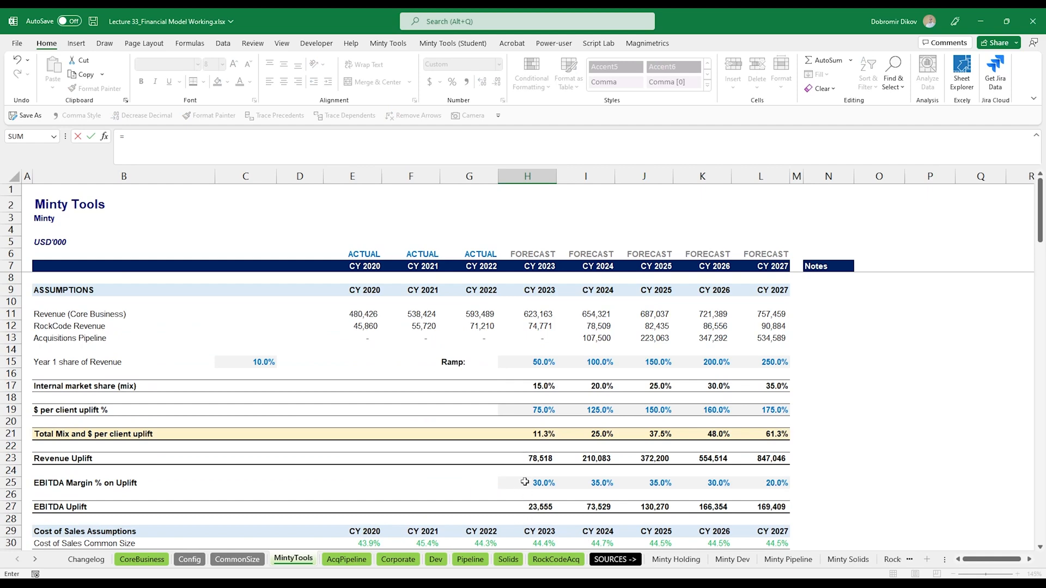
click(531, 458)
key(Return)
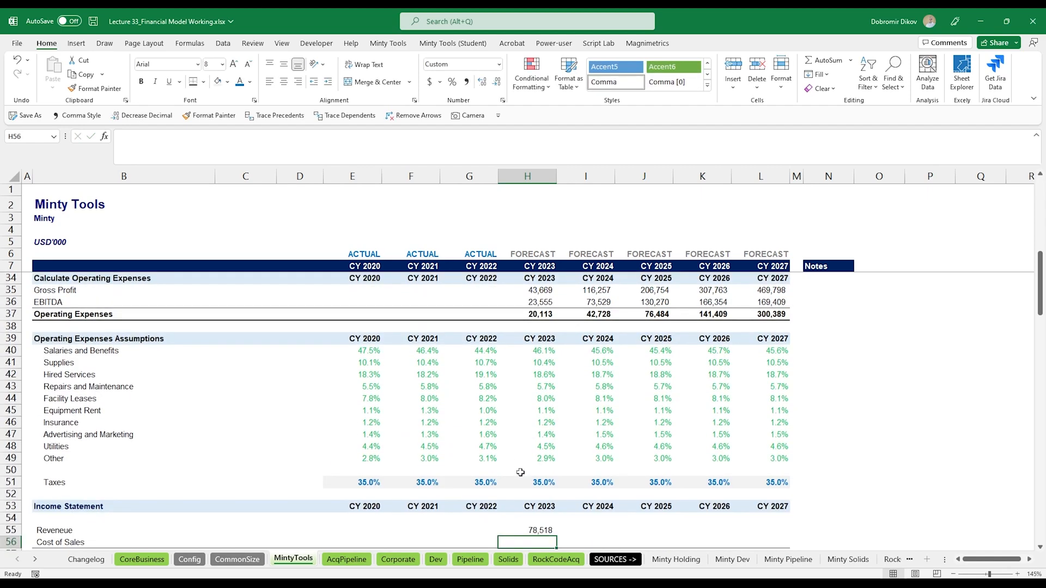
key(Up)
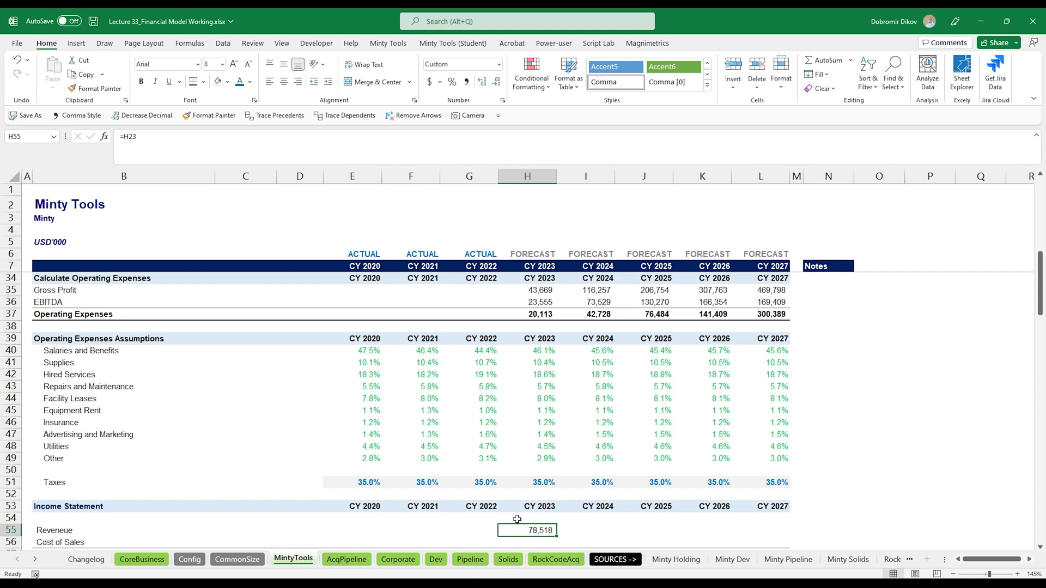
- Fill the Income Statement Revenue formula across 2023–2027
key(shift+Right)
key(shift+Right)
key(shift+Right)
key(shift+Right)
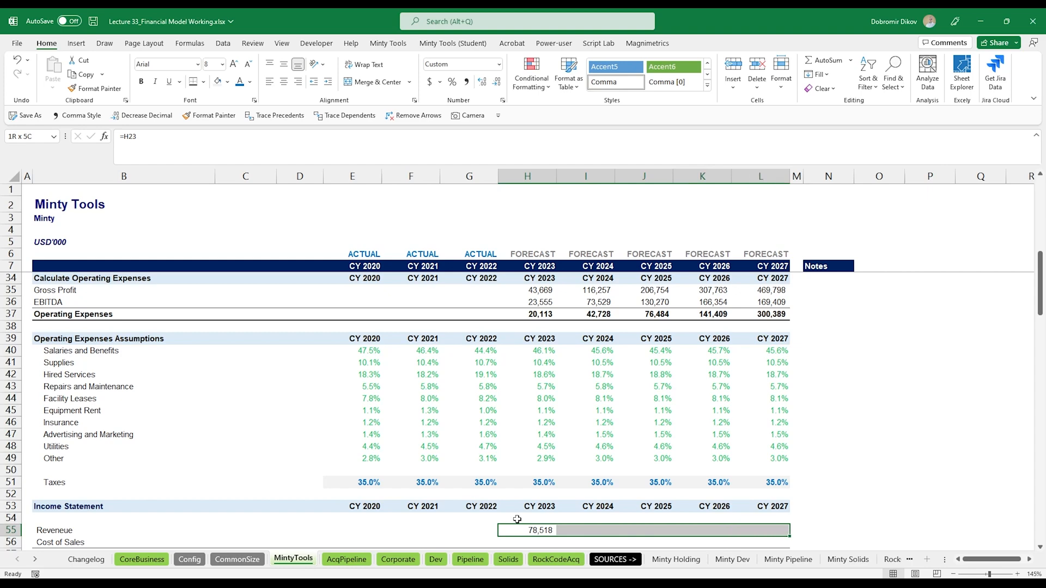
key(ctrl+r)
- Link Income Statement Cost of Sales for 2023 to the Cost of Sales row (=H31) and fill it across 2023–2027
key(Down)
text(=)
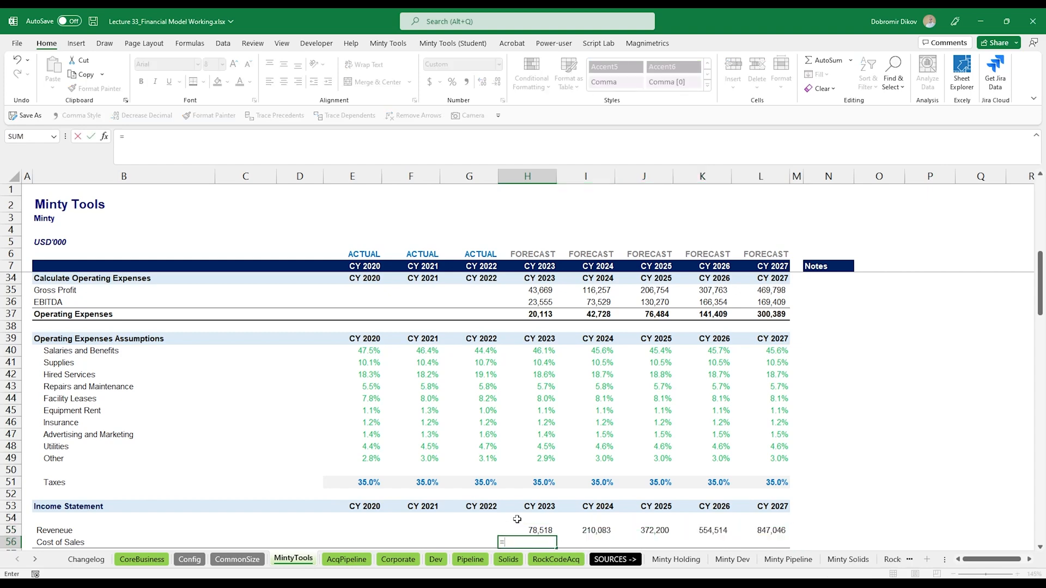
scroll(593, 394, up, 4)
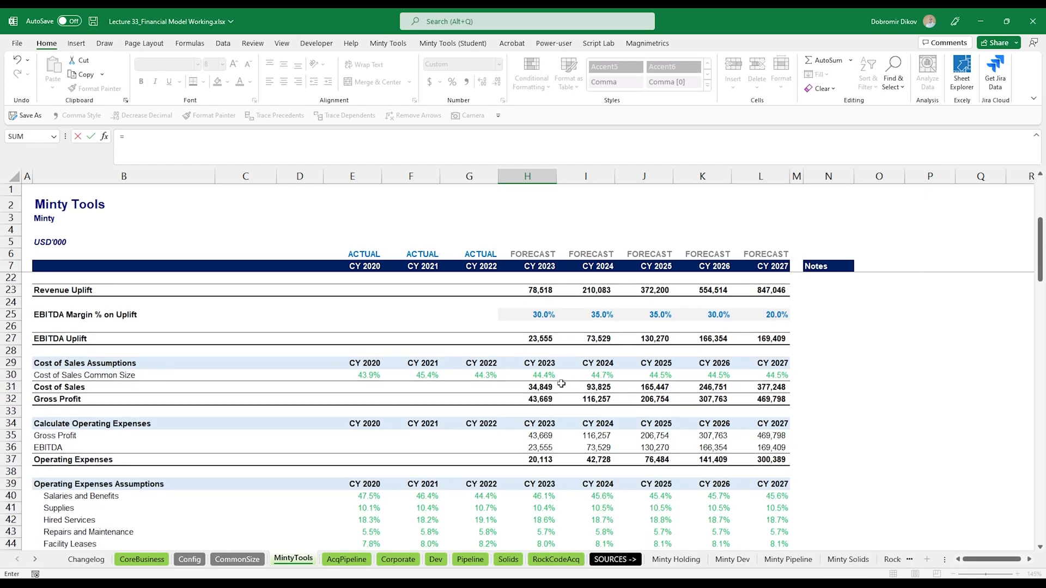
click(542, 387)
key(ctrl+Return)
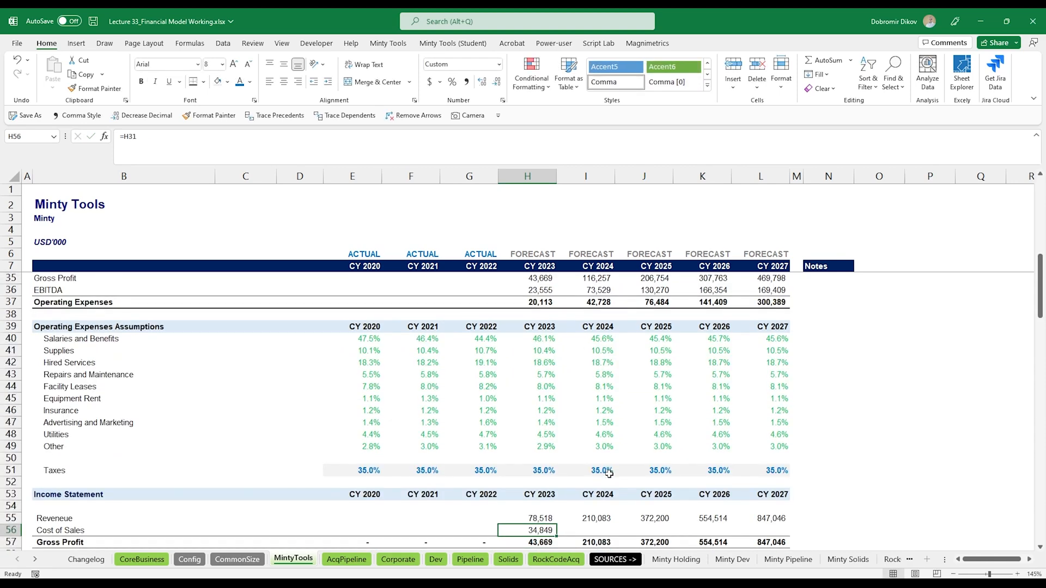
key(shift+Right)
key(shift+Right)
key(shift+Right)
key(shift+Right)
key(ctrl+r)
- Set the 2023 Salaries and Benefits expense to Operating Expenses times its assumption percentage (=H$37*H40)
scroll(584, 459, down, 3)
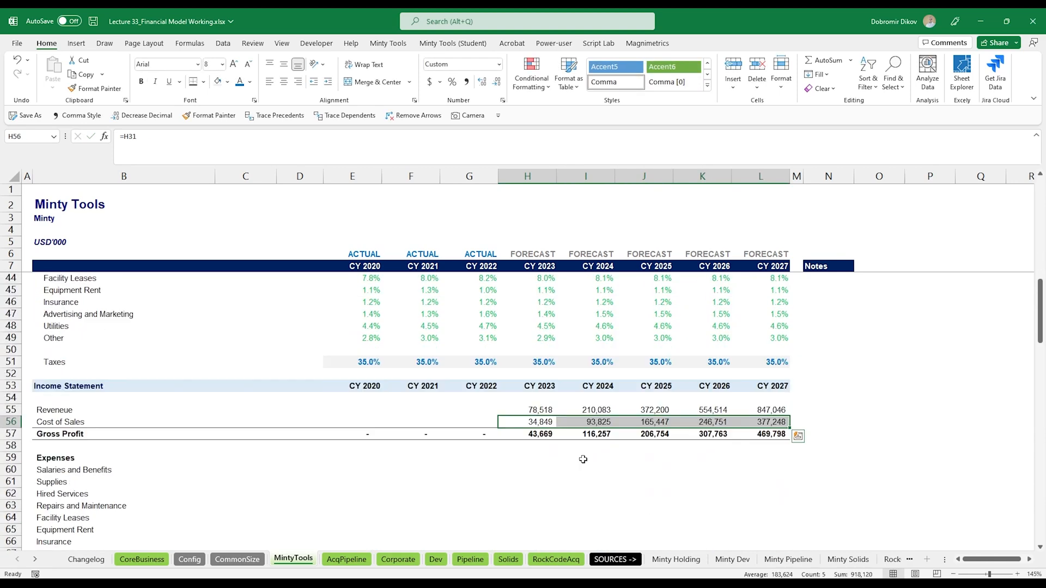
click(538, 470)
scroll(537, 491, down, 1)
text(=)
scroll(543, 456, up, 6)
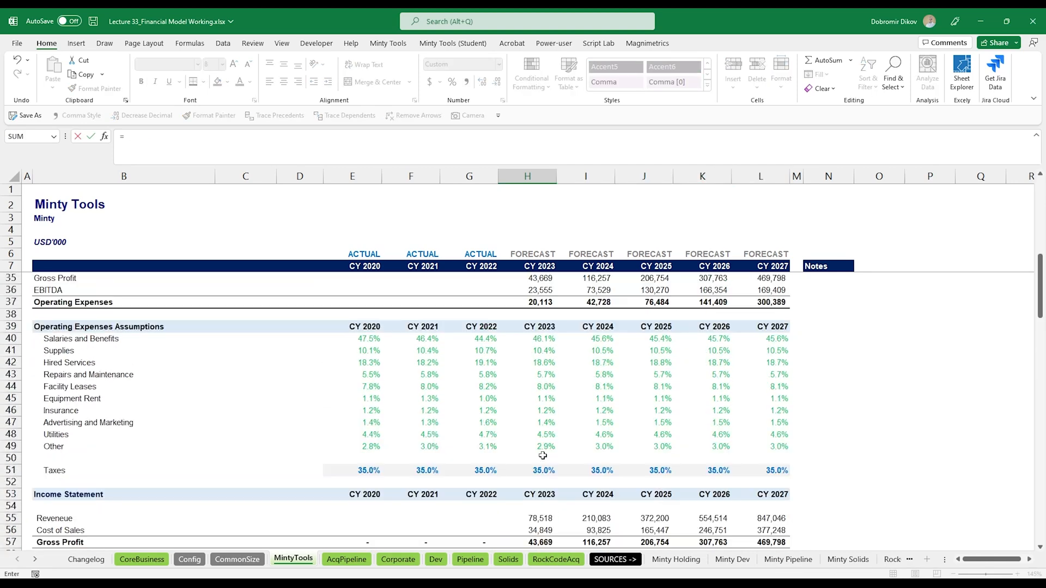
click(537, 374)
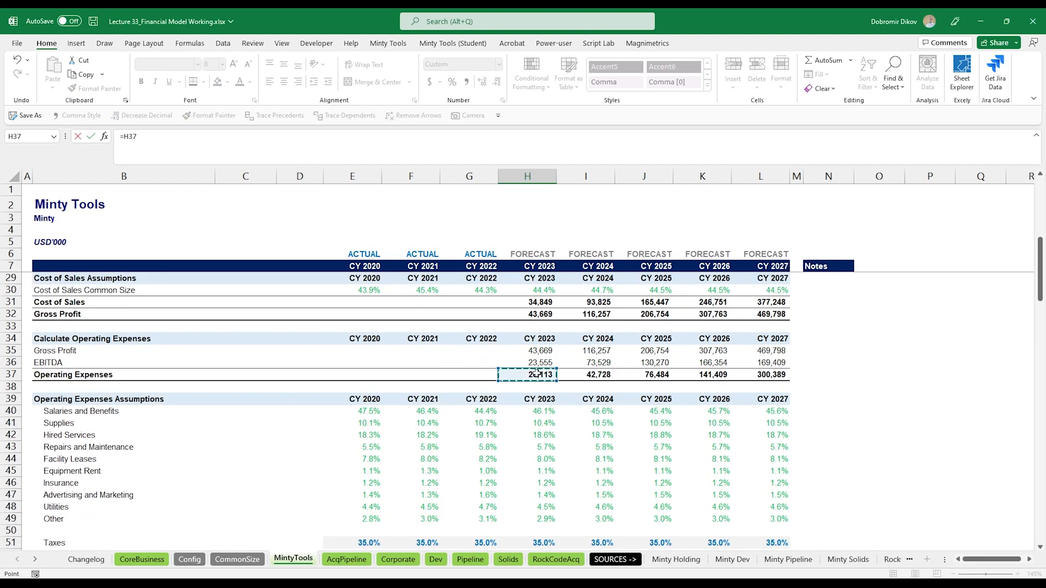
key(F4)
key(F4)
text(*)
click(537, 412)
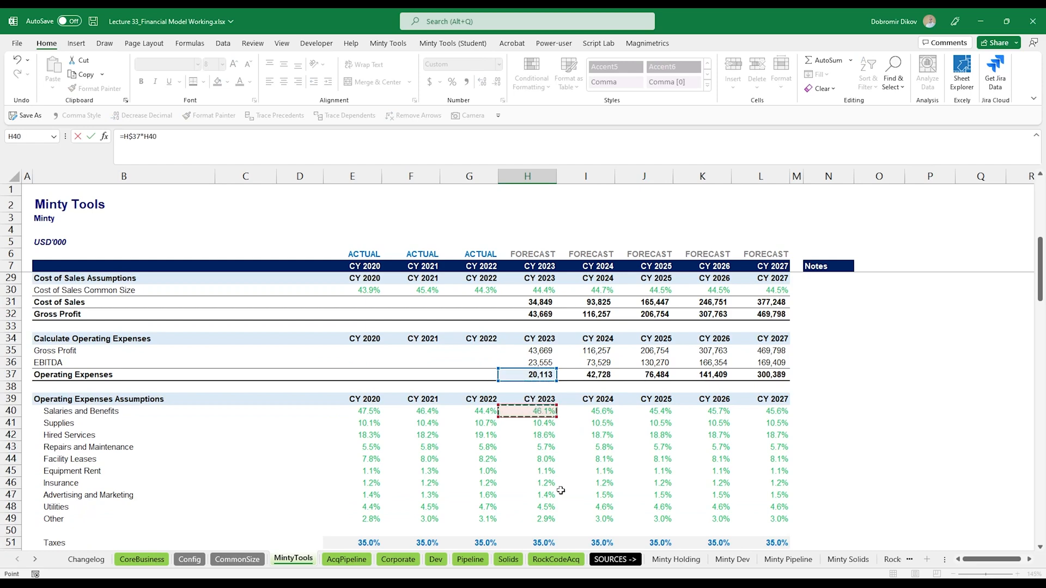
scroll(556, 504, down, 3)
scroll(557, 504, down, 2)
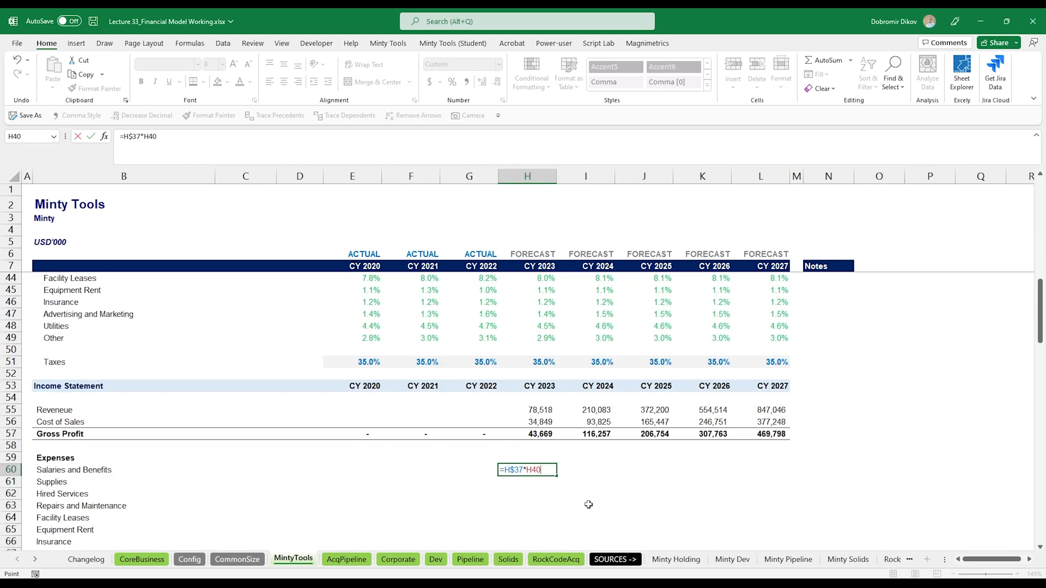
key(Return)
- Fill the Salaries and Benefits expense formula across 2023–2027 and down through Other
key(Up)
key(shift+Right)
key(shift+Right)
key(shift+Right)
key(shift+Right)
key(ctrl+r)
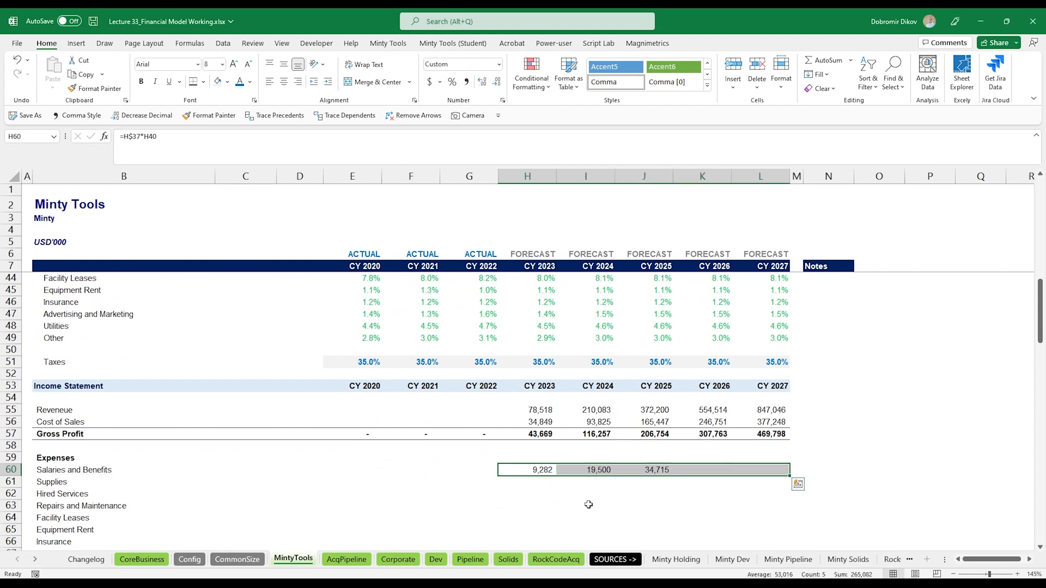
scroll(667, 502, down, 3)
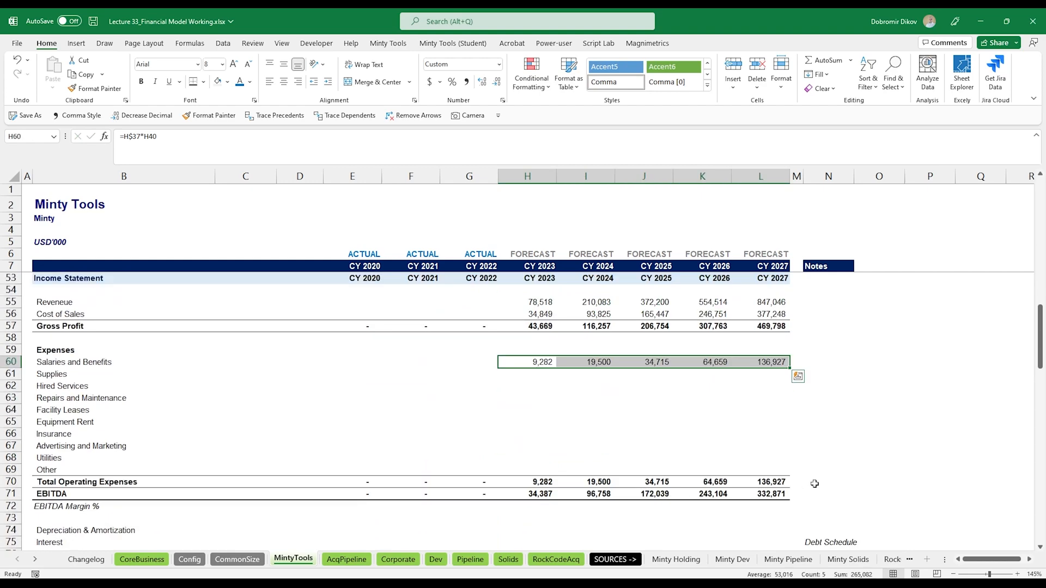
key(shift+Down)
key(shift+Down)
key(shift+Down)
key(shift+Down)
key(shift+Down)
key(shift+Down)
key(shift+Down)
key(shift+Down)
key(shift+Down)
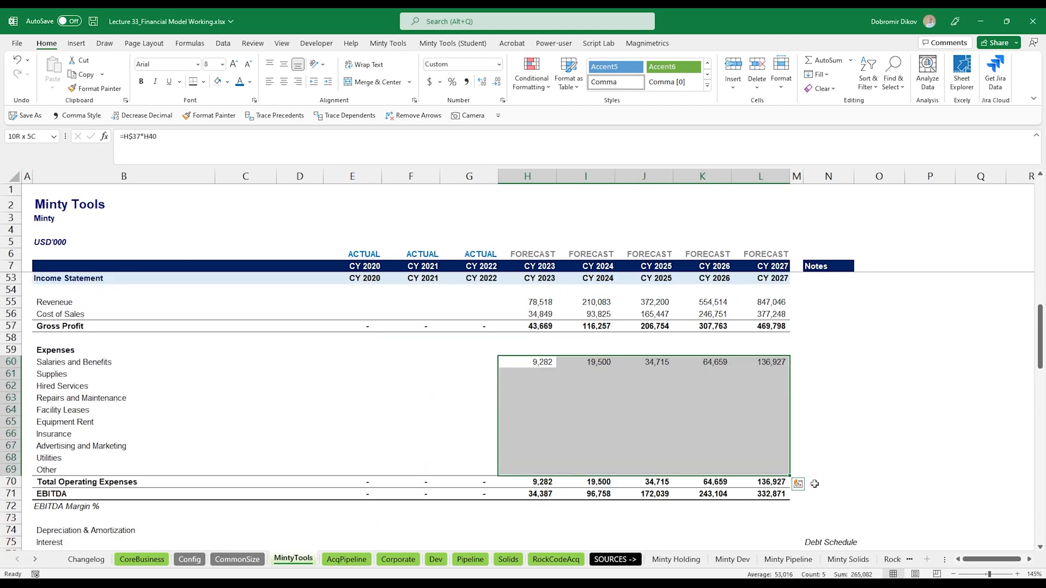
key(ctrl+d)
- Step through the filled expense rows to review their formulas
key(Down)
key(Down)
key(Down)
key(Down)
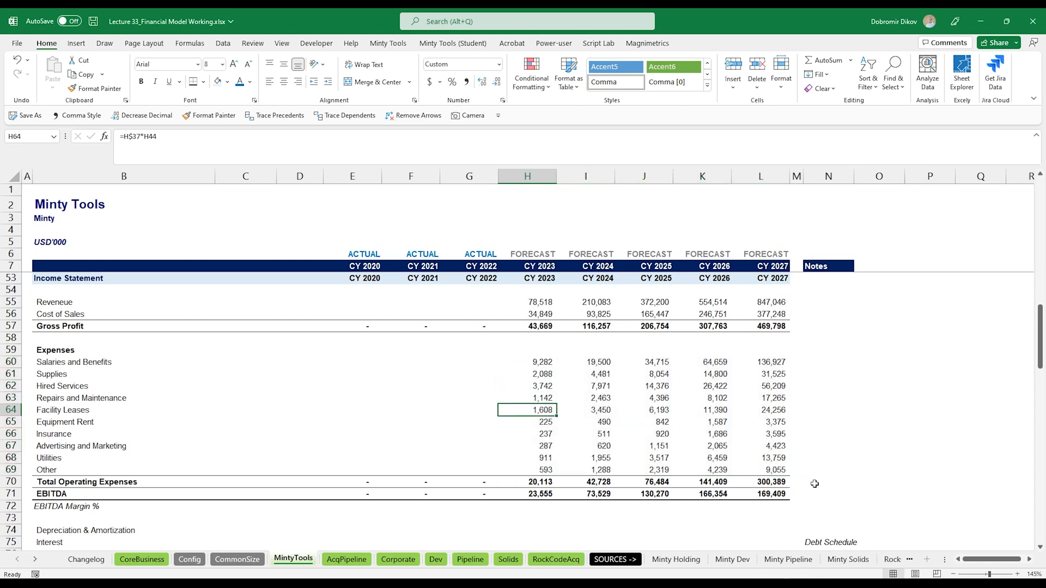
key(Down)
key(Down)
scroll(556, 498, down, 2)
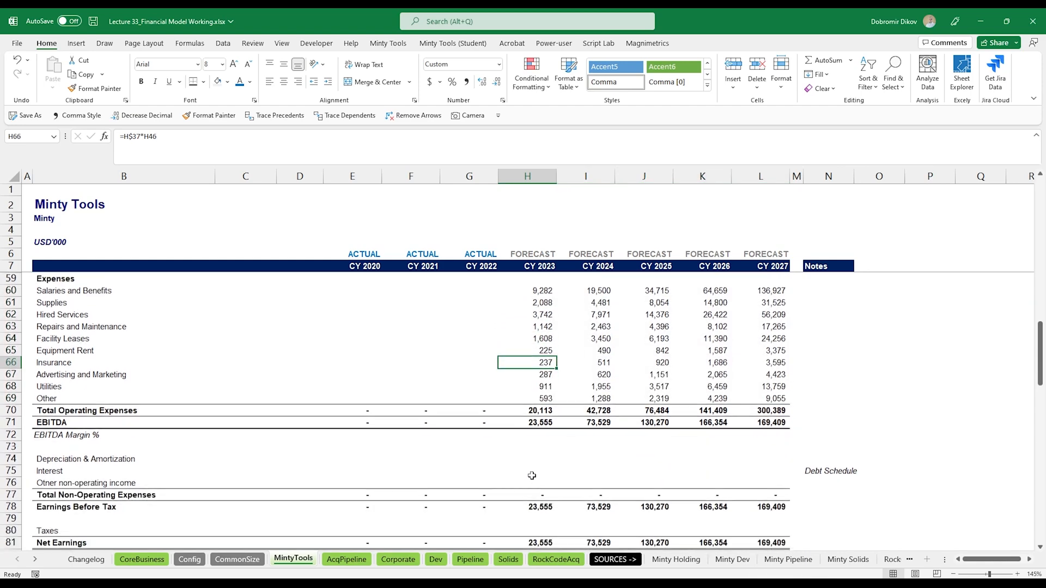
- On the Acquisitions Pipeline sheet, insert two rows above Valuation Assumptions and label row 72 Taxes
click(349, 559)
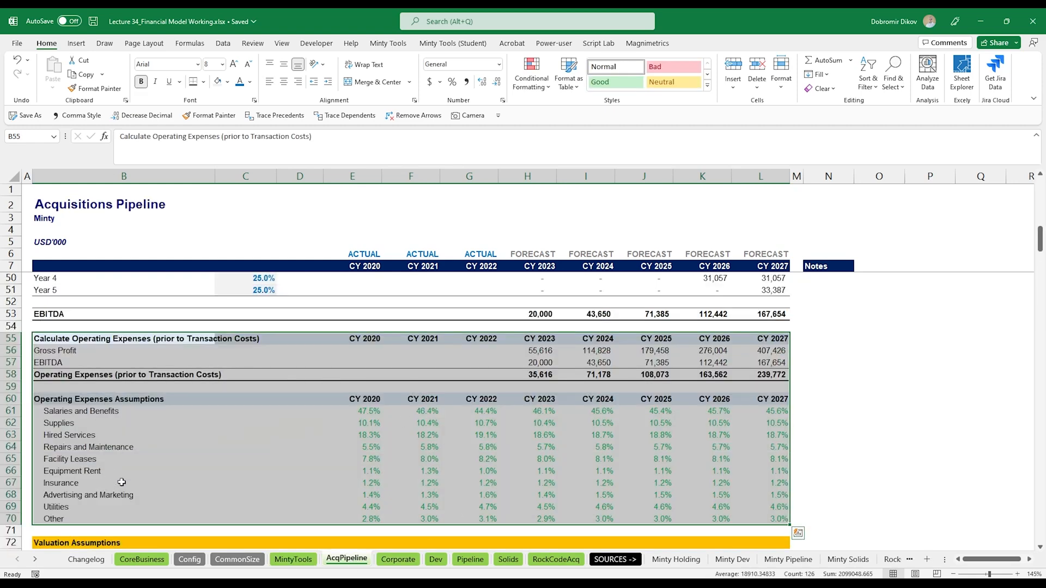
scroll(122, 515, down, 1)
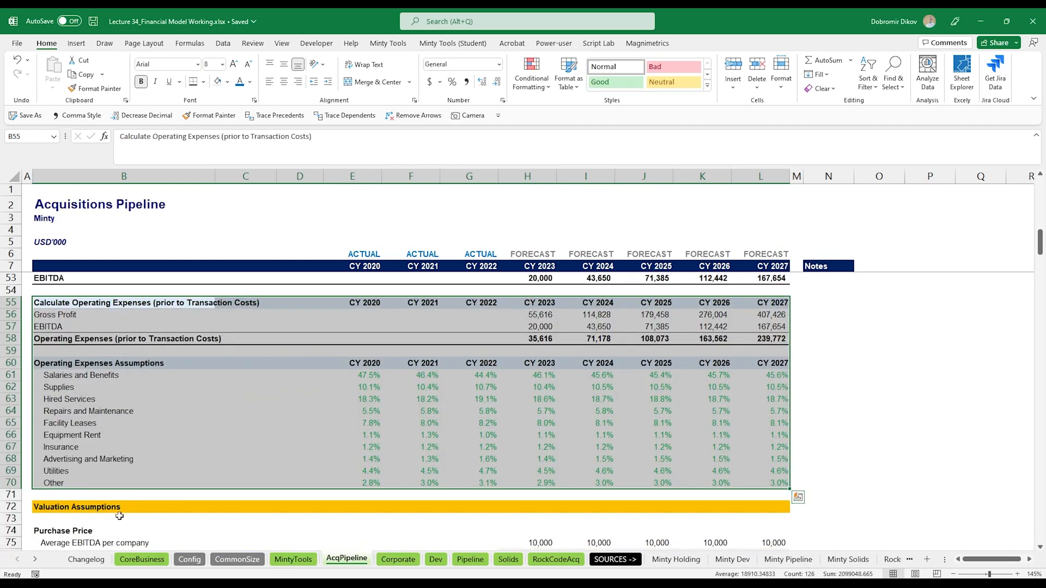
click(84, 494)
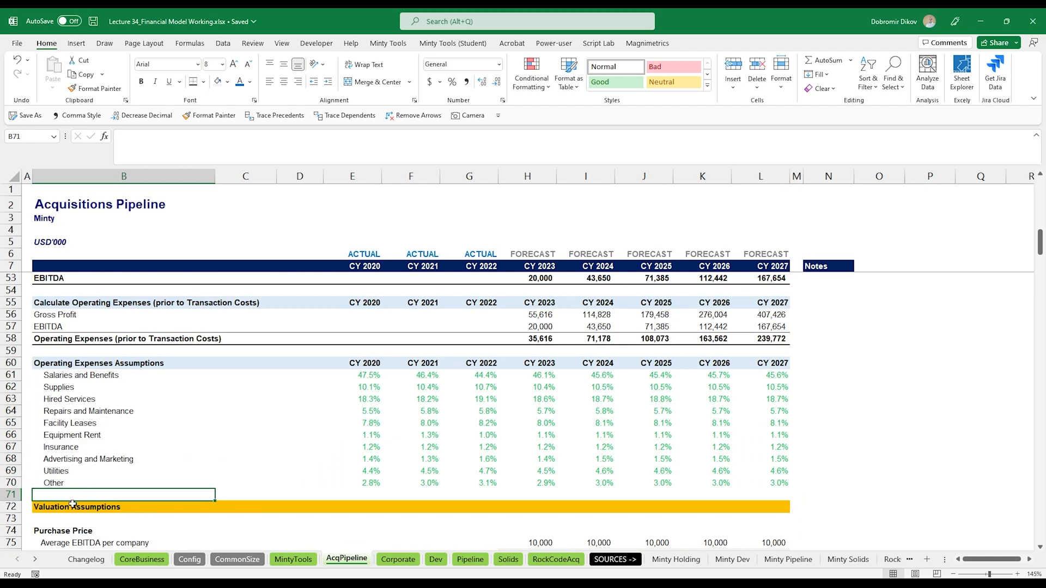
scroll(73, 505, down, 1)
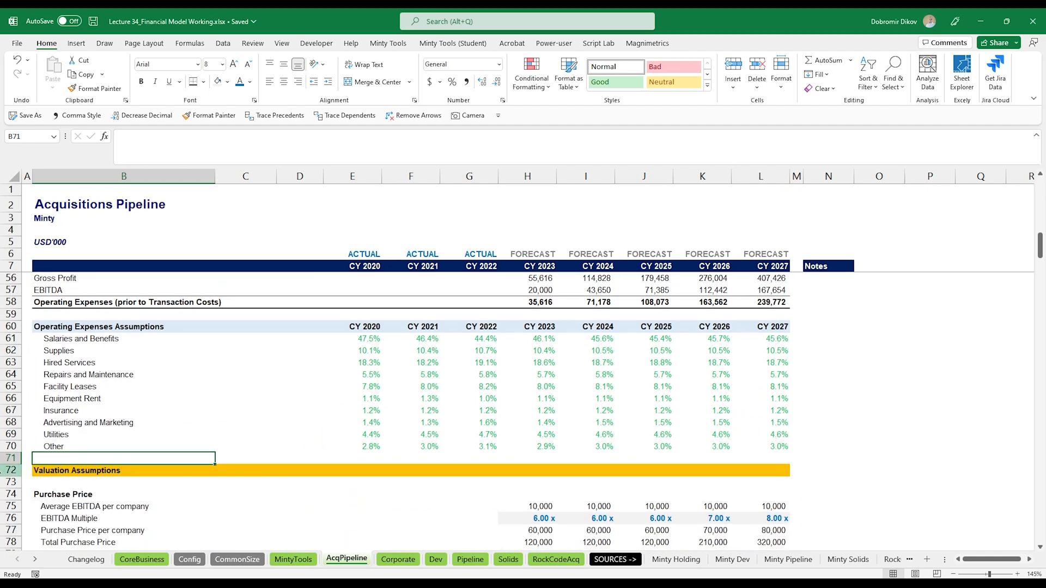
click(2, 471)
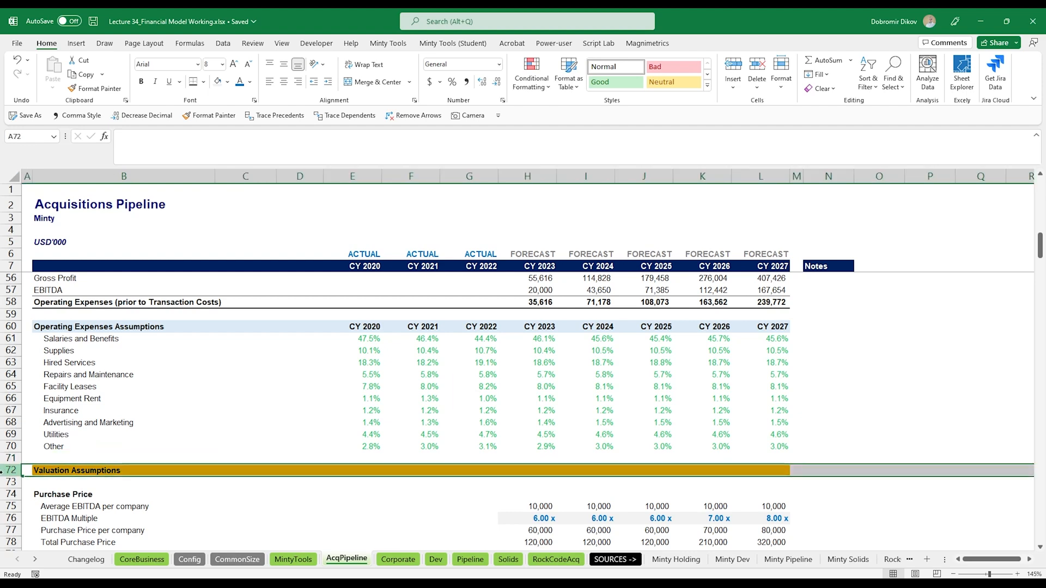
key(ctrl+plus)
key(ctrl+plus)
click(83, 472)
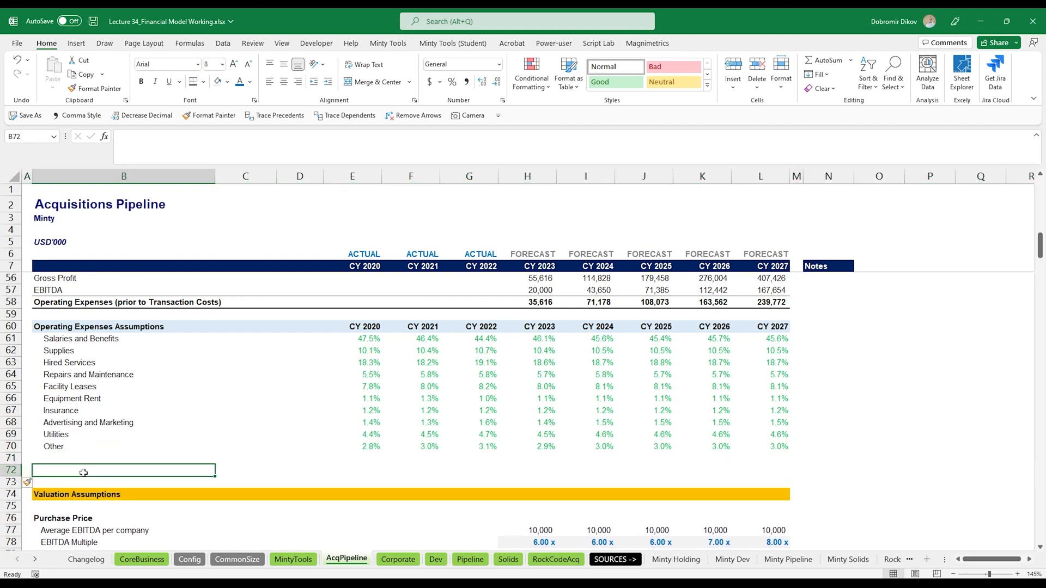
text(Taxes)
key(Return)
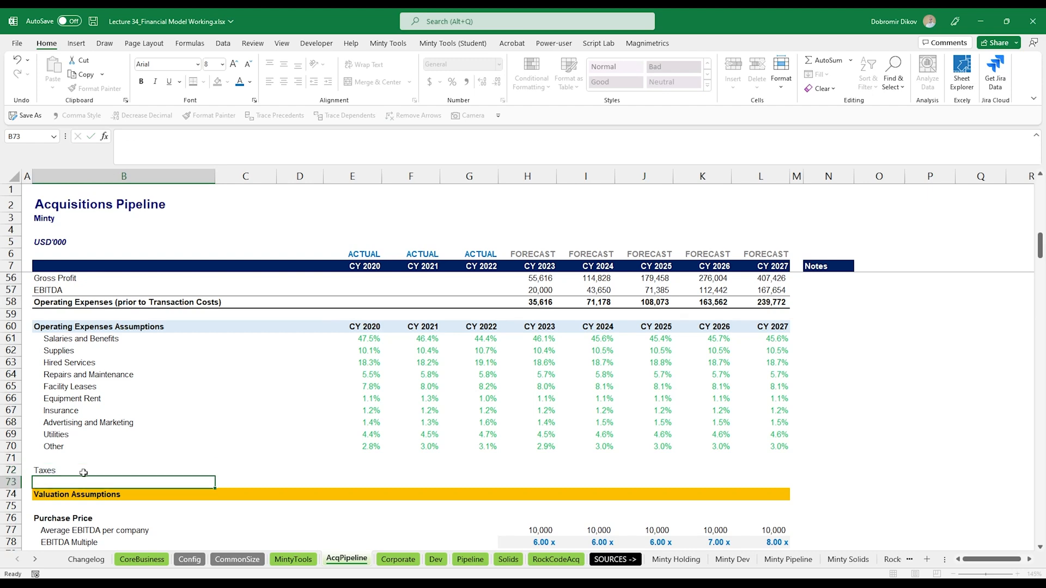
- Copy the Other label's formatting onto the Taxes label with Format Painter
key(Up)
key(Up)
key(Up)
key(alt+4)
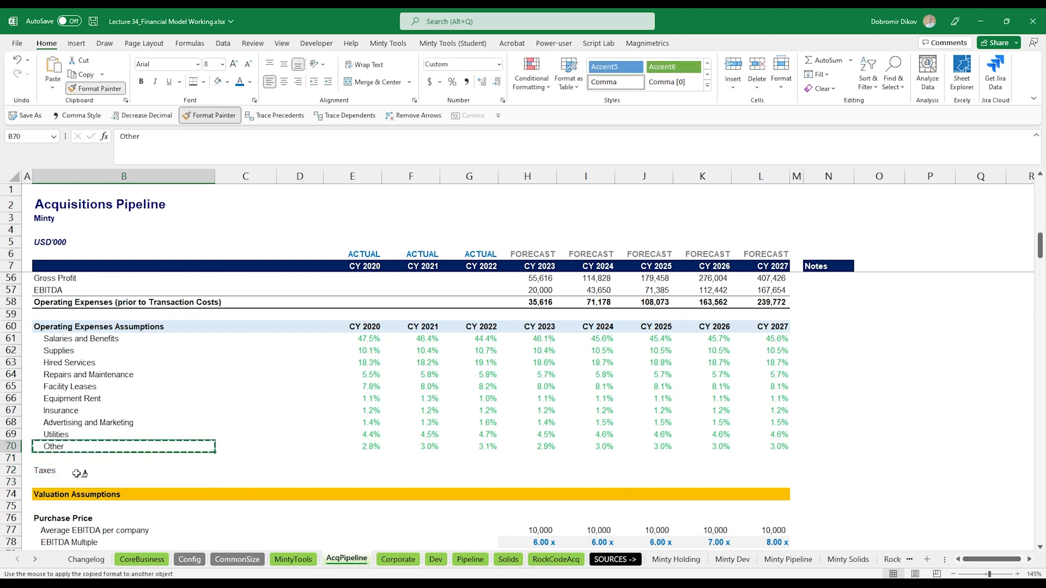
click(111, 472)
- Shade the Taxes row cells for 2020–2027 and enter a bold 35% tax rate across them in percent format
drag(364, 470, 737, 471)
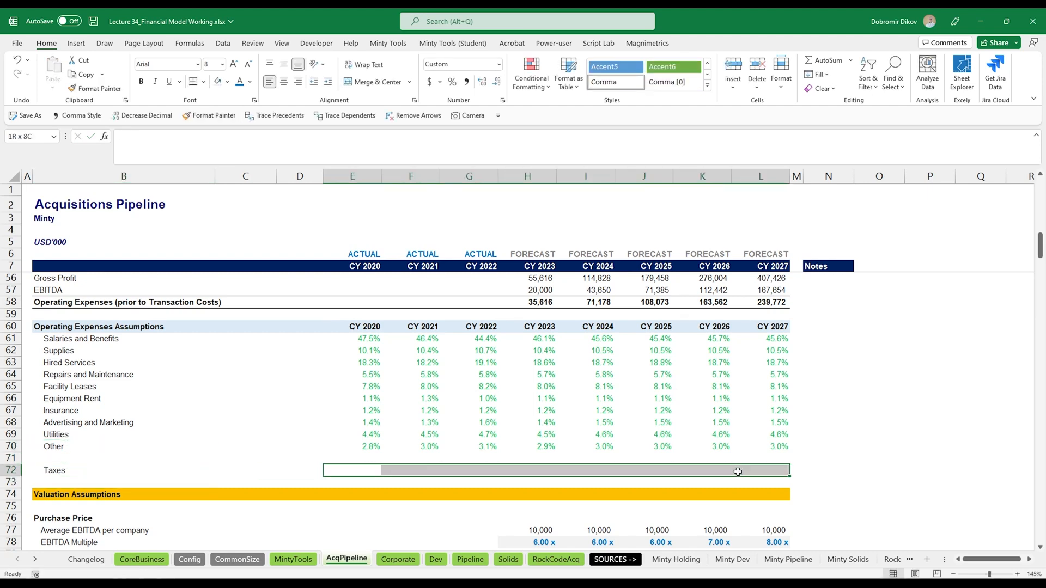
click(219, 84)
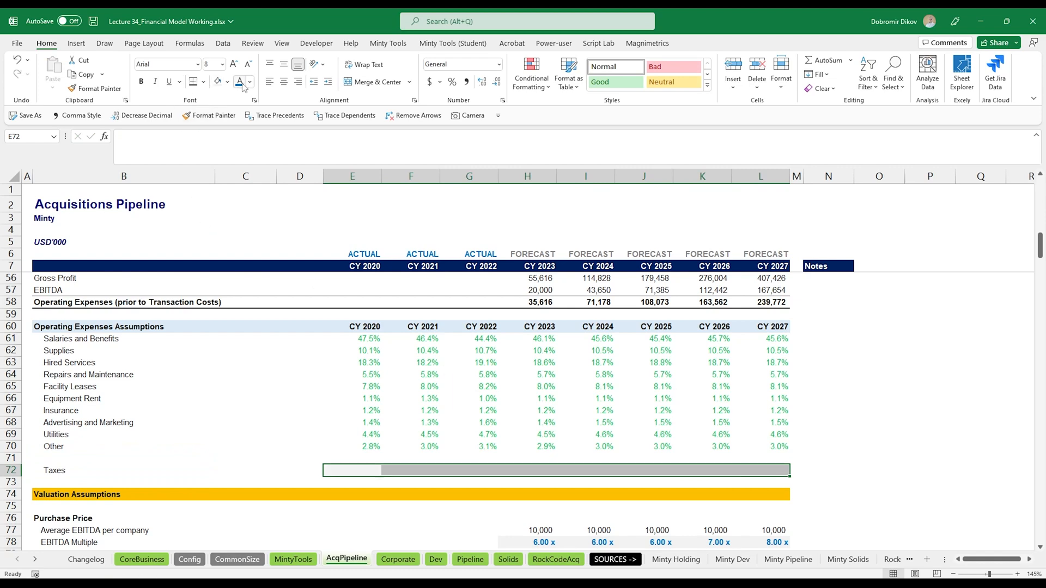
click(452, 82)
text(35)
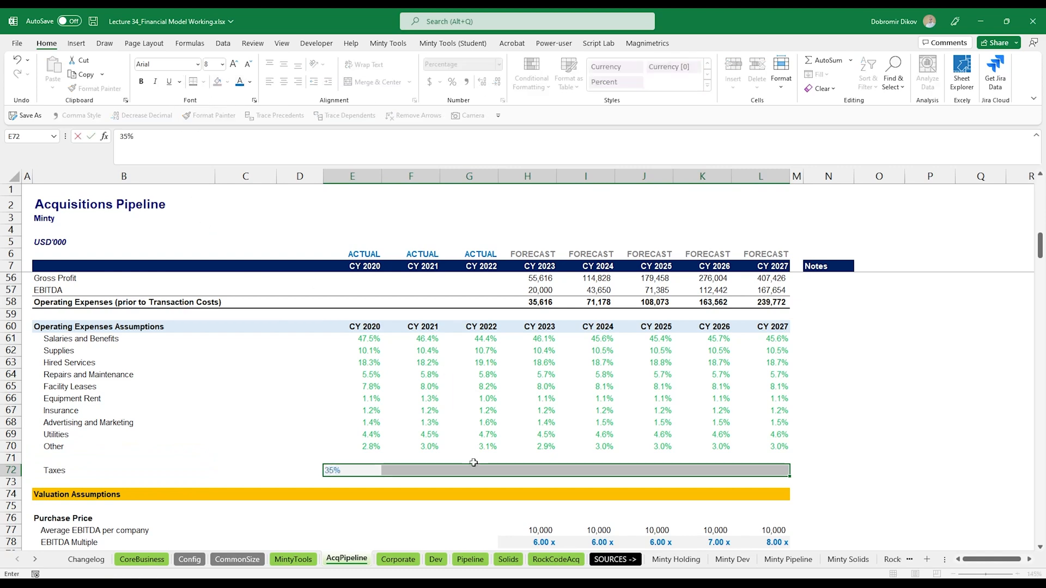
key(ctrl+Return)
key(ctrl+b)
- In the Acquisitions Pipeline income statement, enter a CY 2023 Taxes formula: if Earnings Before Tax is positive, multiply it by the row 72 tax rate, otherwise 0
scroll(490, 490, down, 10)
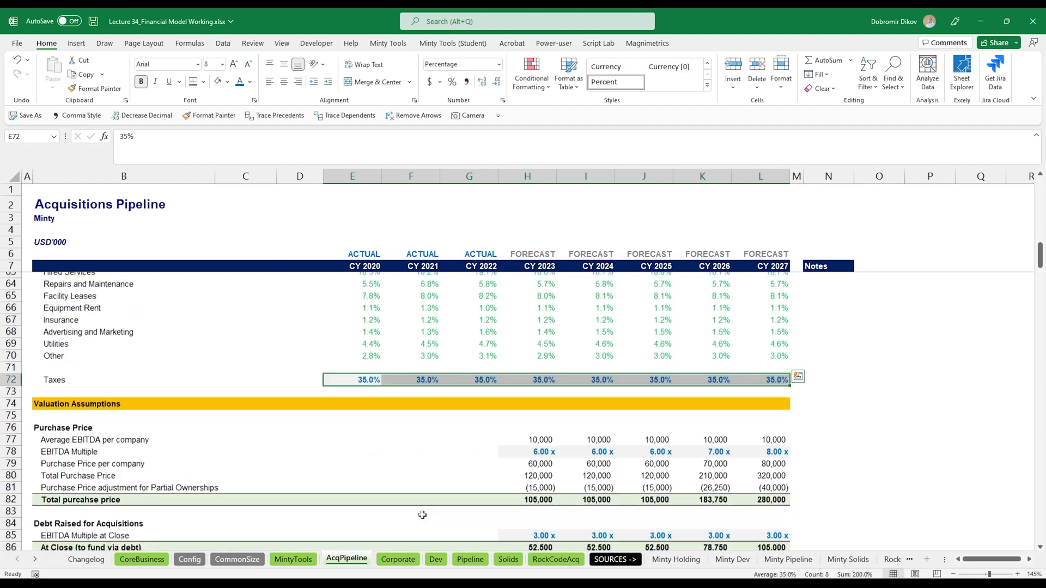
scroll(528, 505, down, 20)
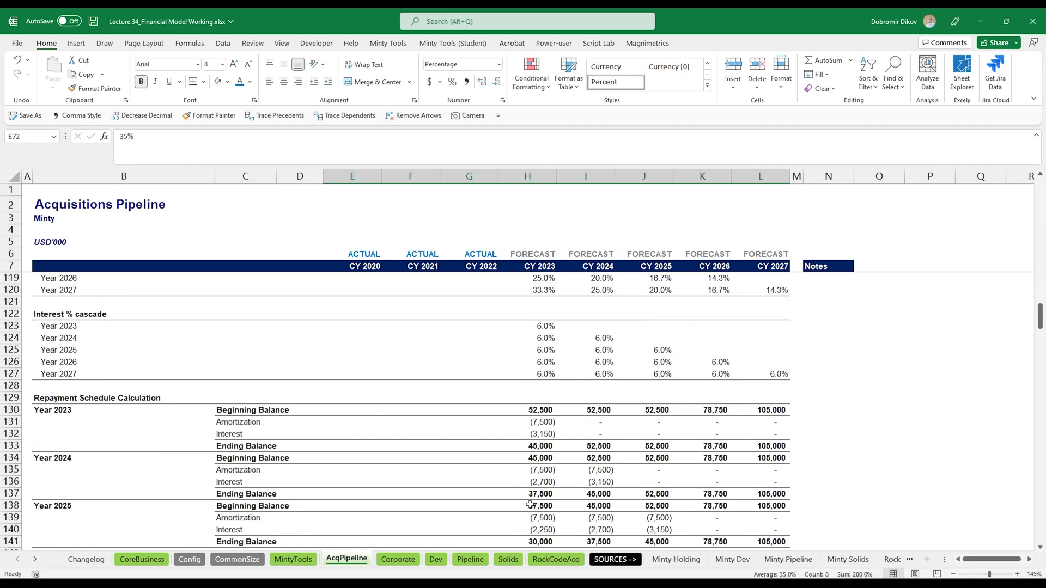
scroll(537, 507, down, 20)
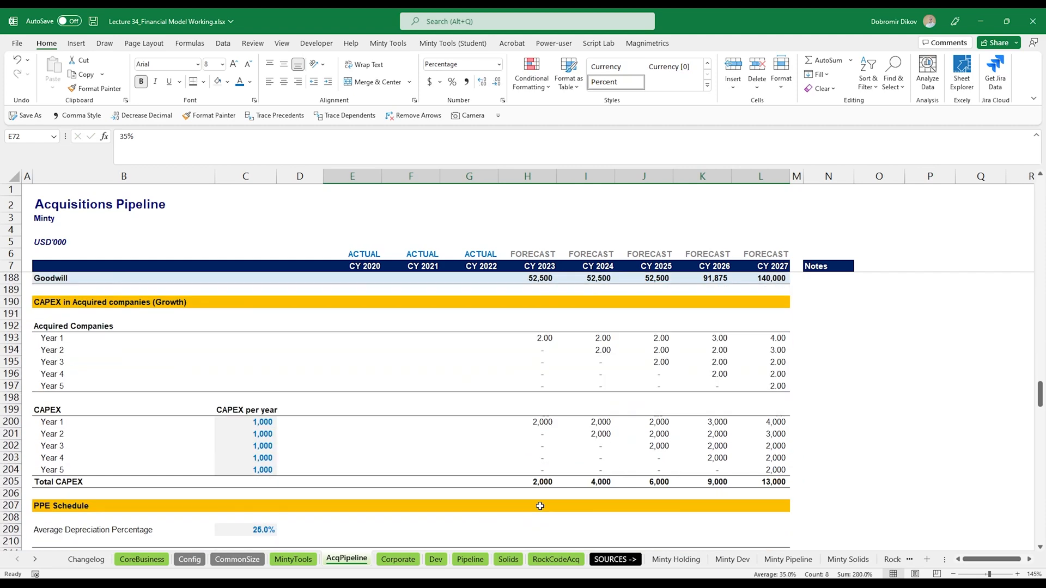
scroll(539, 507, down, 10)
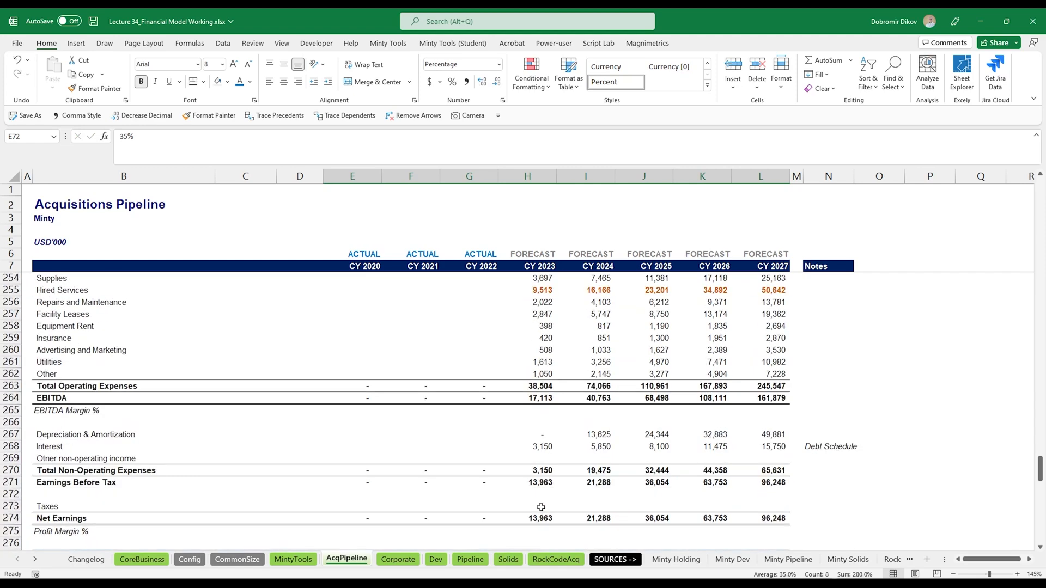
click(537, 511)
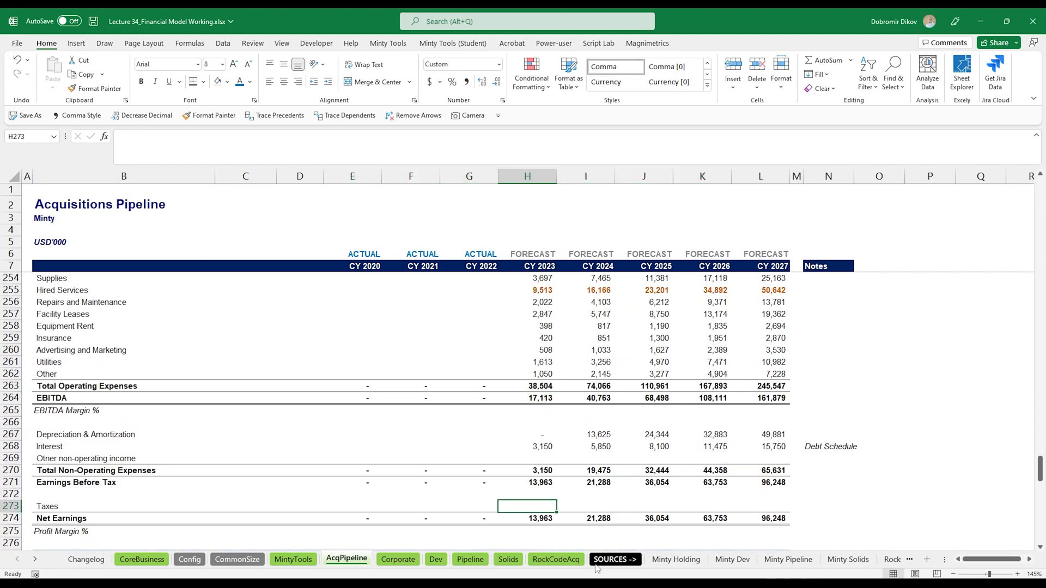
text(=IF()
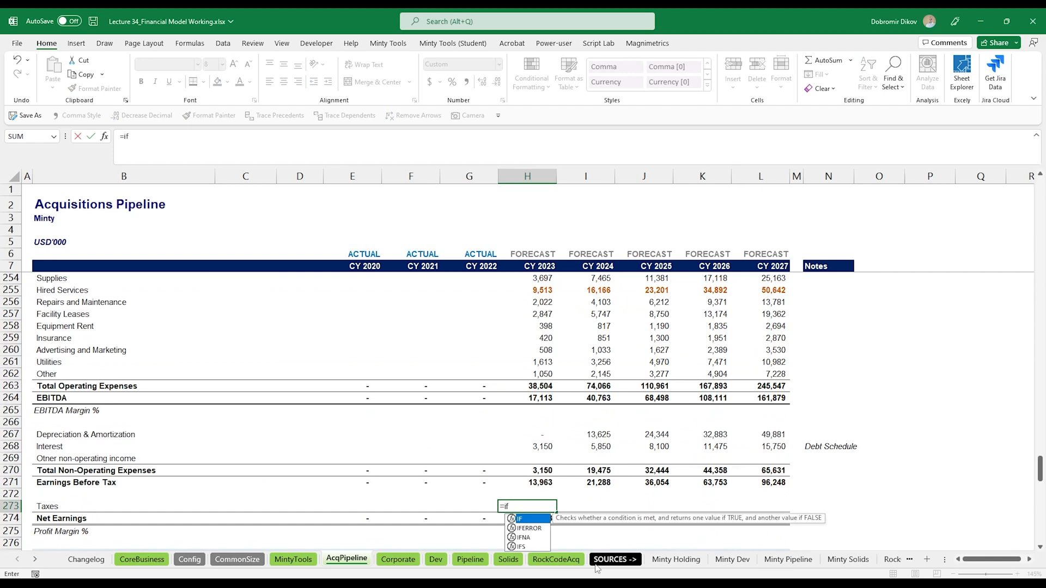
key(Up)
key(Up)
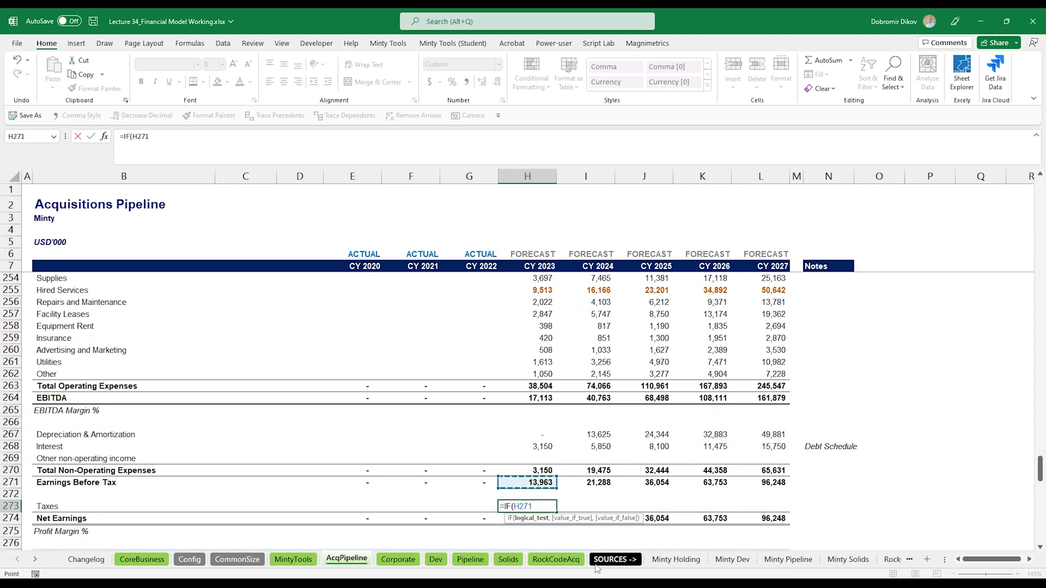
text(>0)
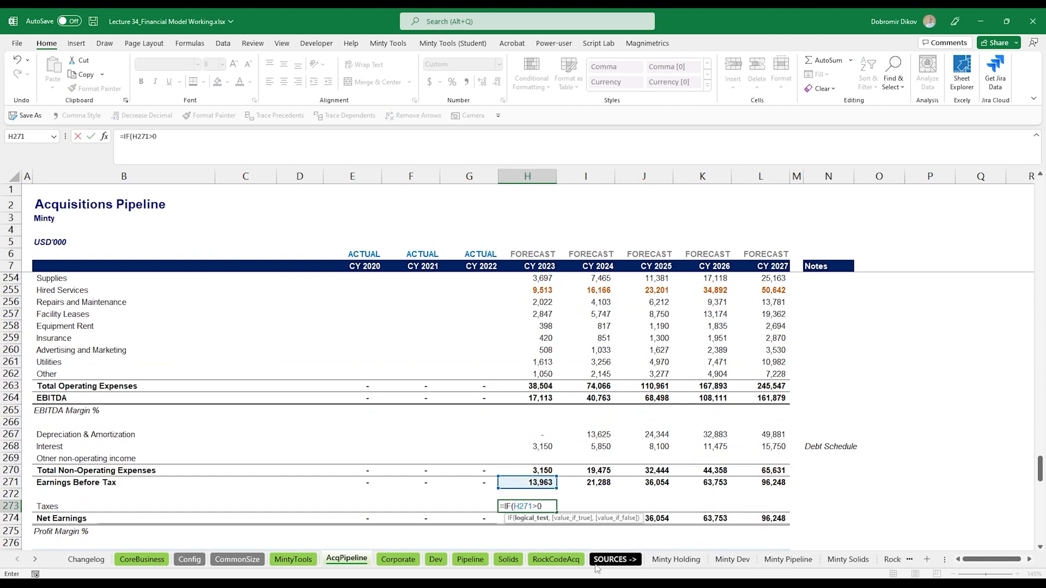
text(,)
key(Up)
key(Up)
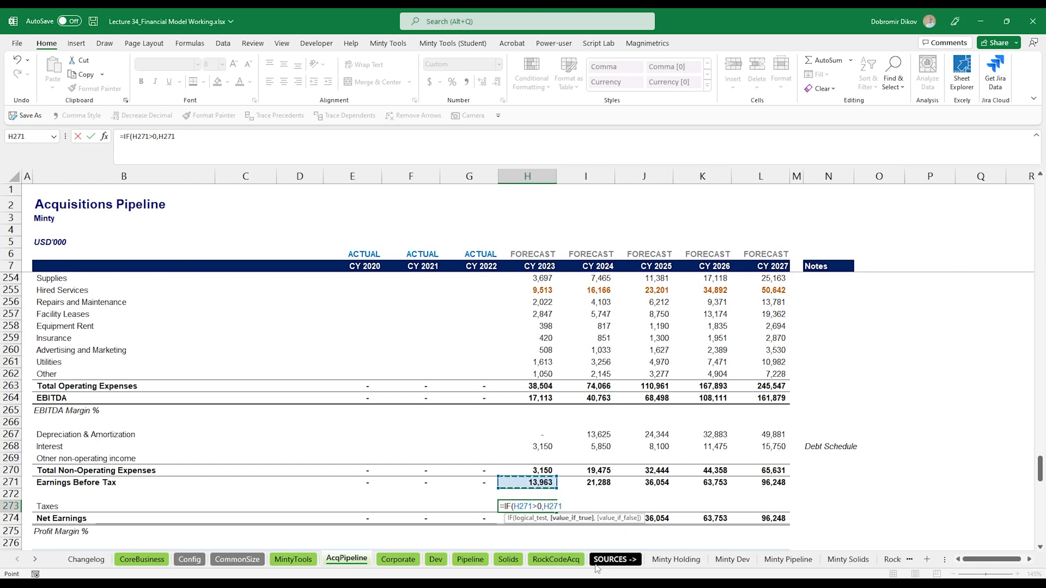
text(*)
scroll(540, 362, up, 20)
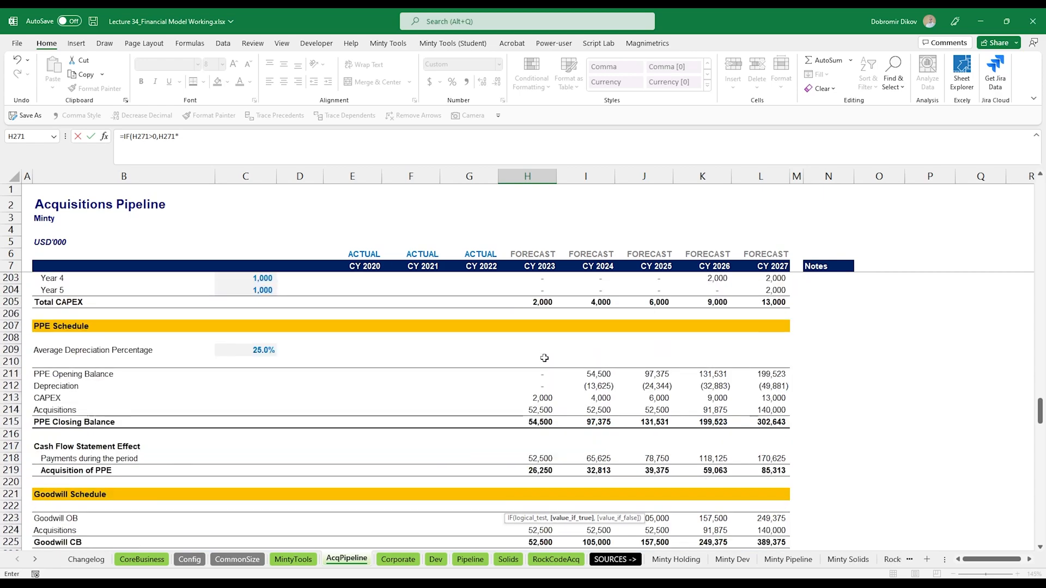
scroll(547, 408, up, 20)
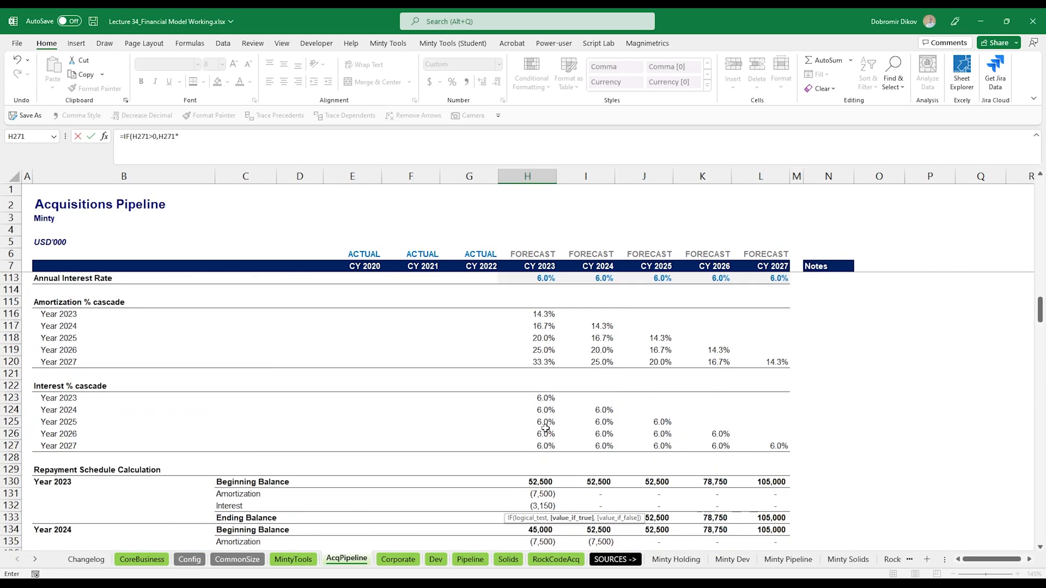
scroll(545, 457, up, 13)
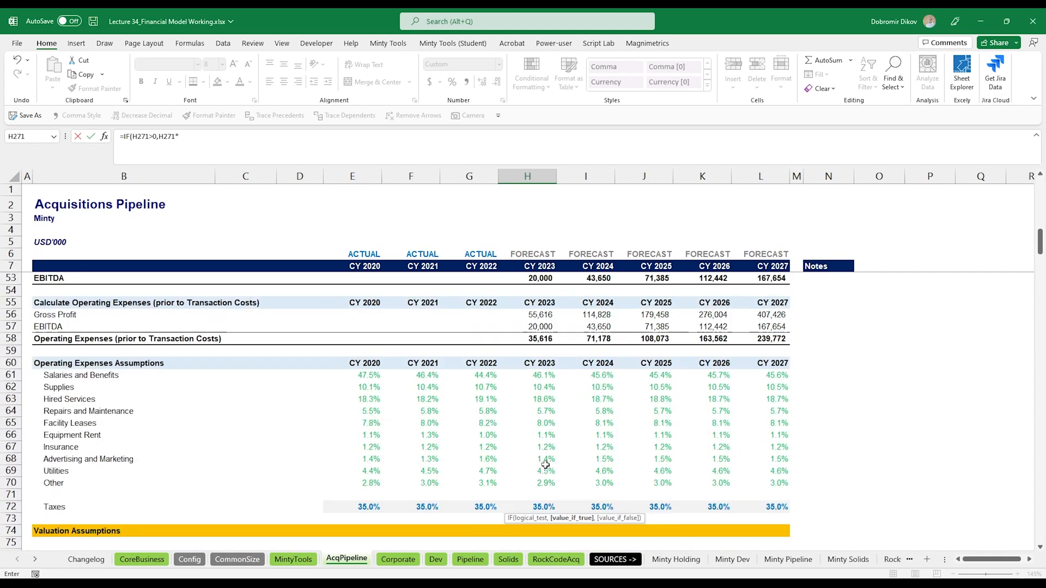
scroll(546, 488, down, 1)
click(542, 434)
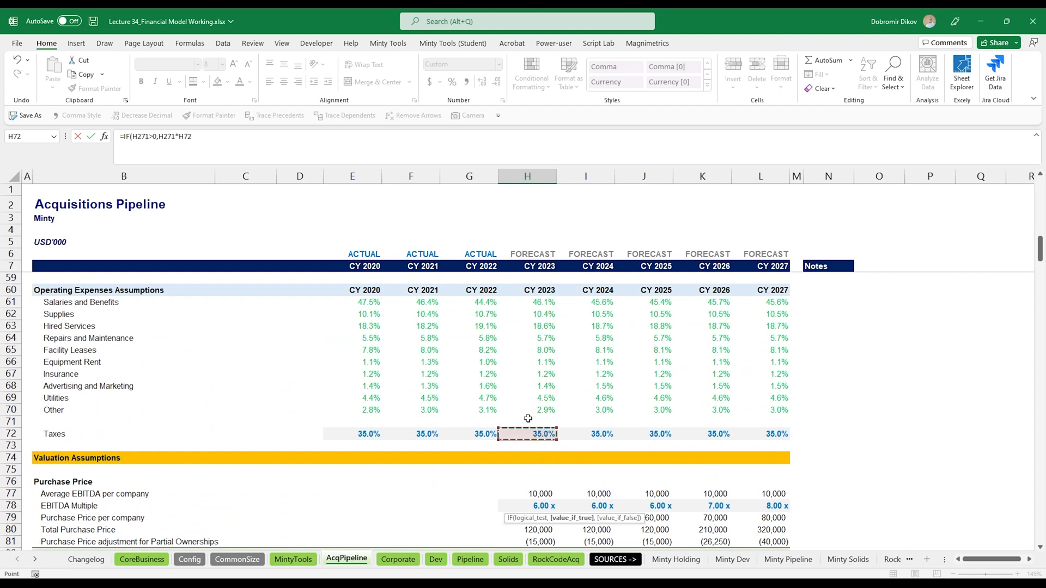
text(,0)
key(ctrl+Return)
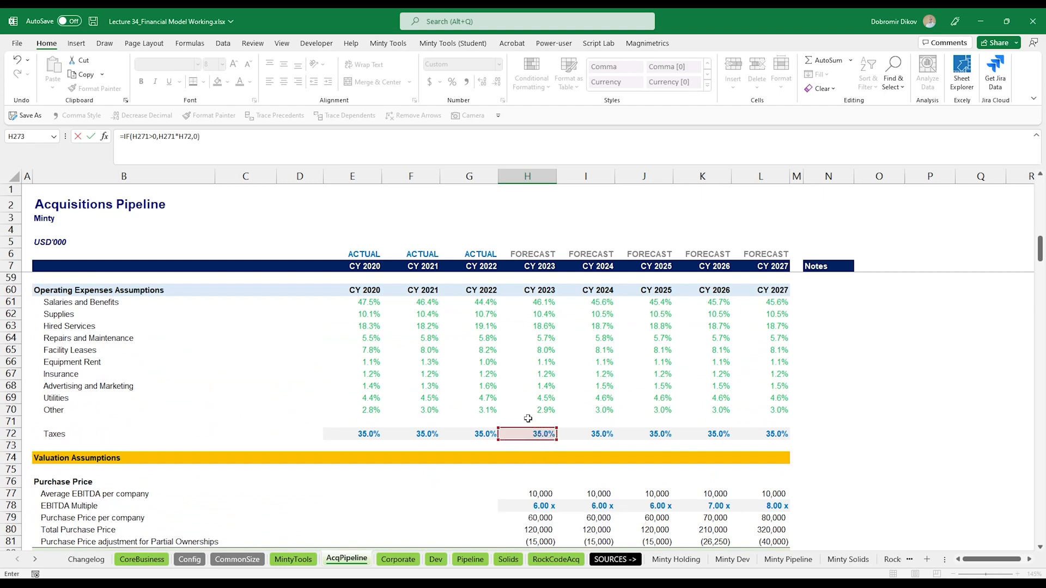
- Fill the Taxes formula across to CY 2027
key(shift+Right)
key(shift+Right)
key(shift+Right)
key(shift+Right)
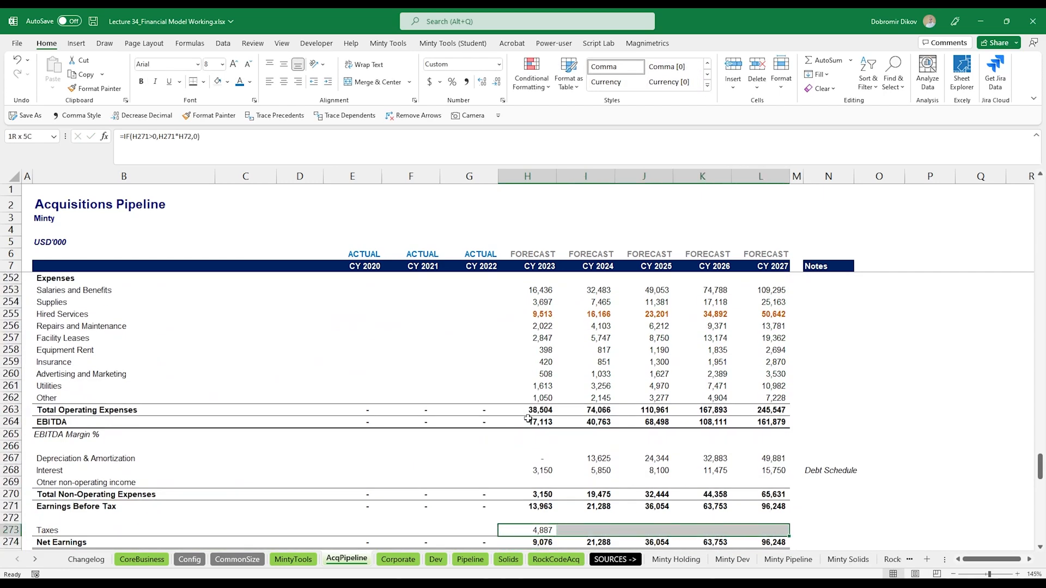
key(ctrl+r)
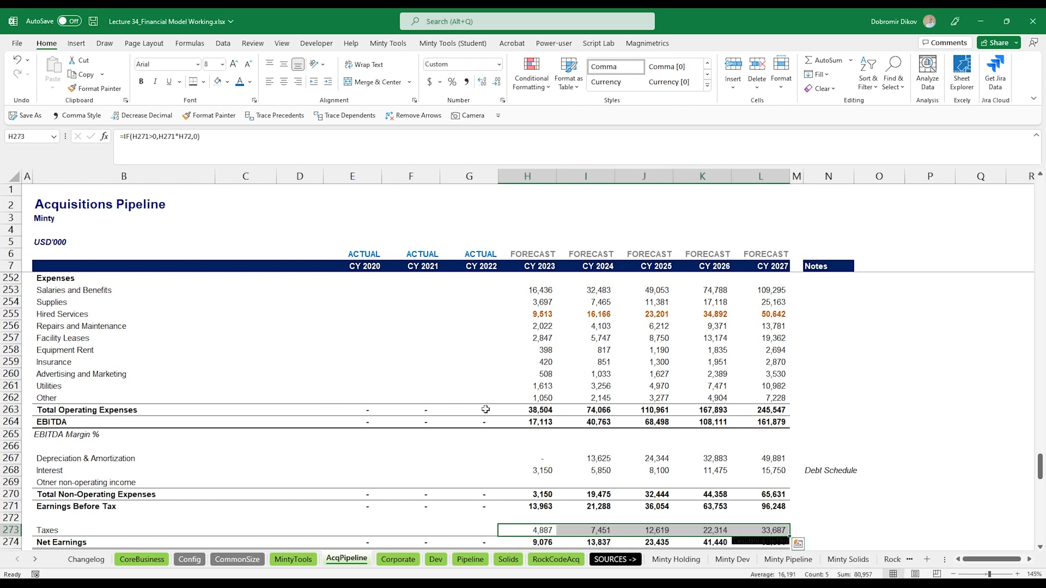
scroll(485, 409, down, 12)
scroll(533, 433, down, 8)
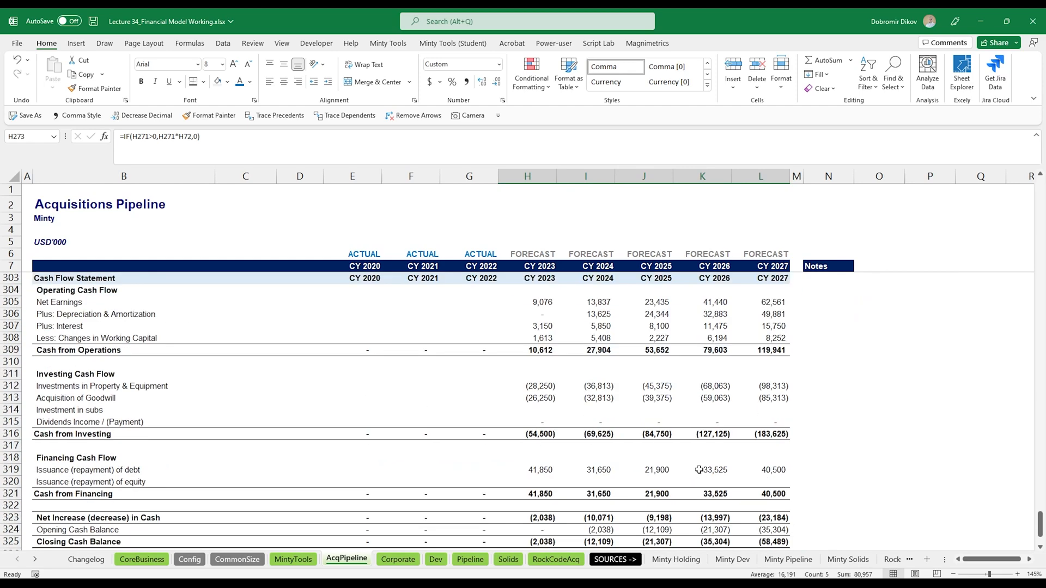
scroll(638, 466, up, 17)
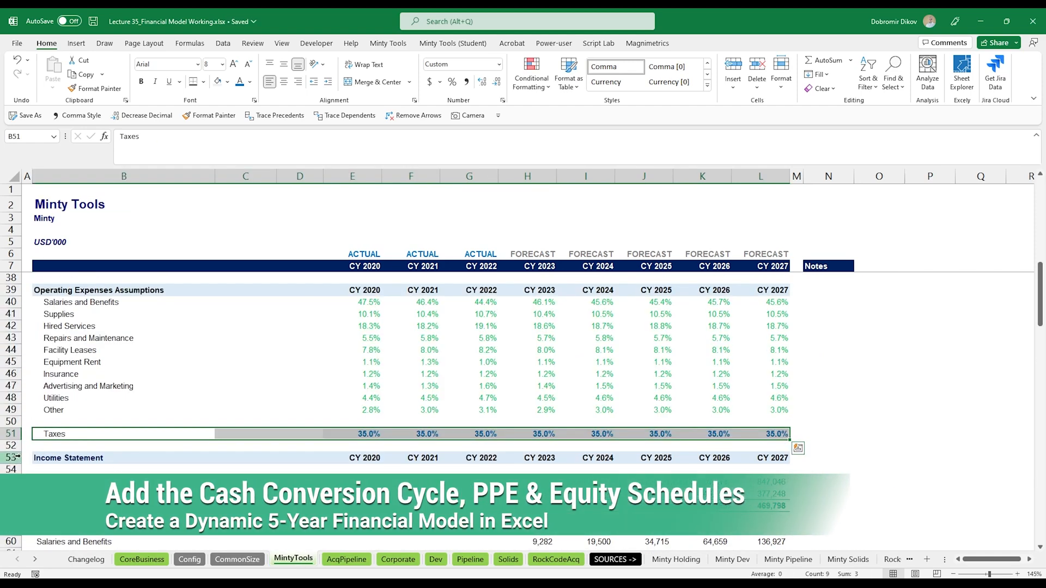
- On the Minty Tools sheet, insert three blank rows above the Income Statement header
click(16, 457)
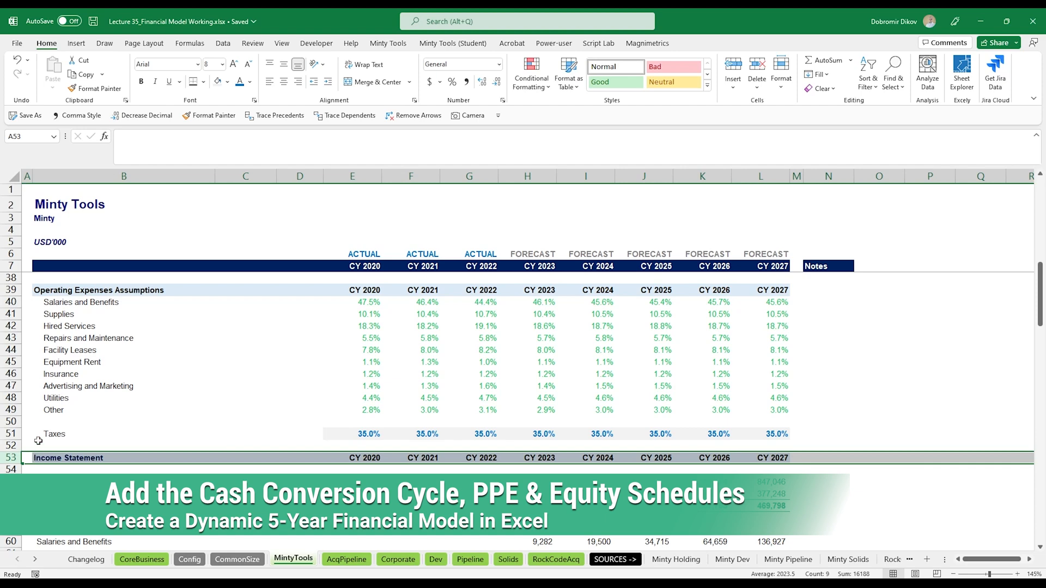
key(ctrl+plus)
key(ctrl+plus)
key(ctrl+plus)
key(ctrl+plus)
key(ctrl+plus)
key(ctrl+plus)
key(ctrl+plus)
key(ctrl+plus)
key(ctrl+plus)
key(ctrl+plus)
key(ctrl+plus)
key(ctrl+plus)
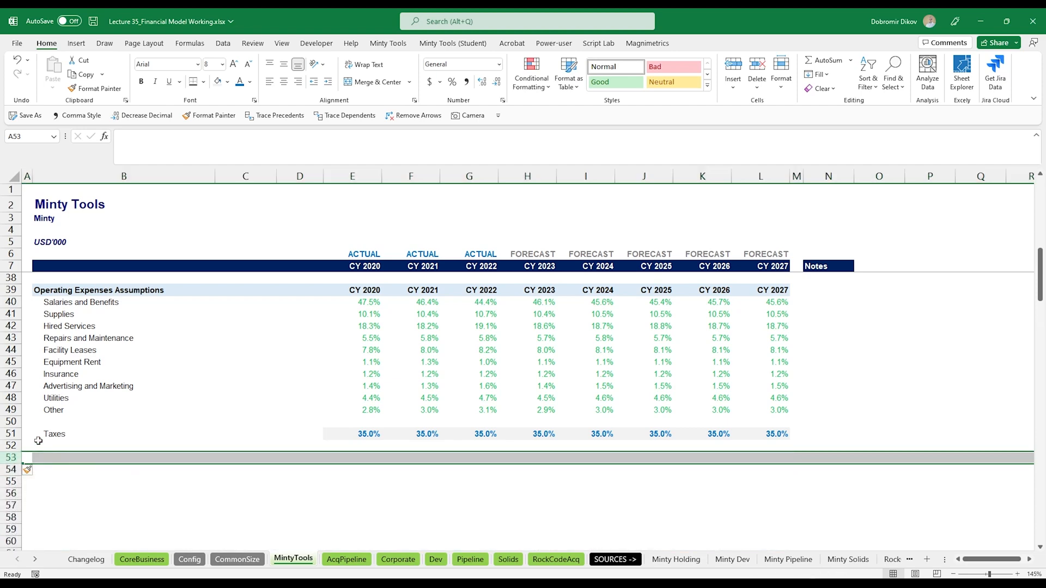
key(Right)
scroll(312, 498, down, 9)
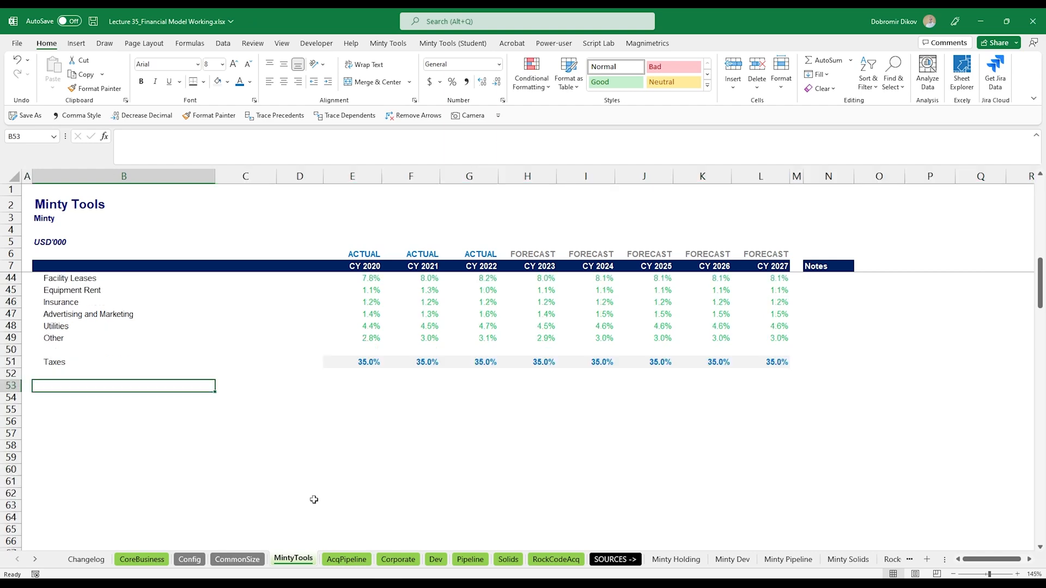
- Copy the whole Cash Conversion Cycle block, from its header through Change in Net Working Capital, on the Acquisitions Pipeline sheet
scroll(333, 491, up, 7)
click(338, 559)
scroll(188, 490, up, 15)
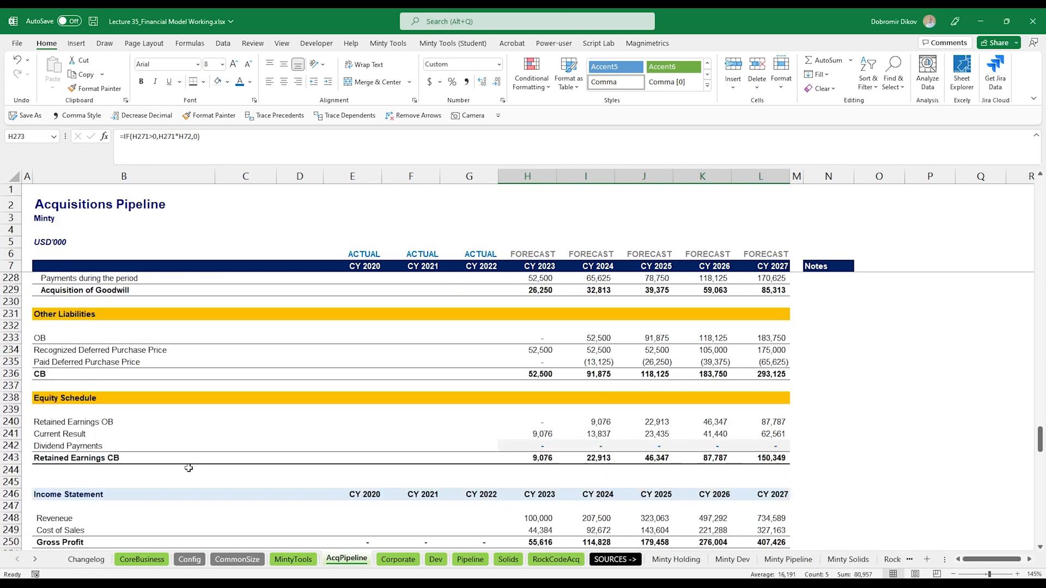
scroll(192, 479, up, 20)
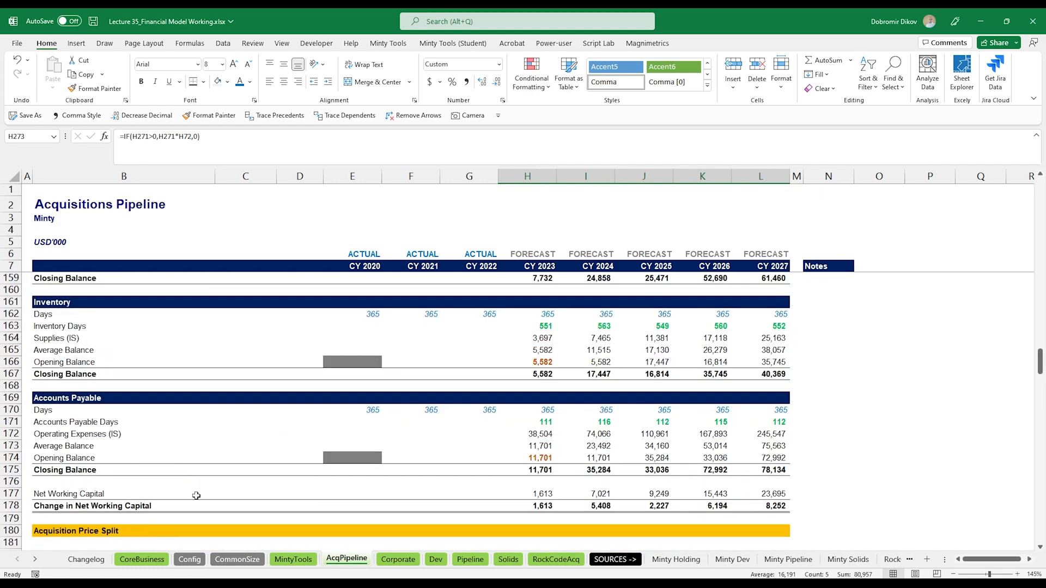
scroll(196, 496, down, 4)
click(71, 396)
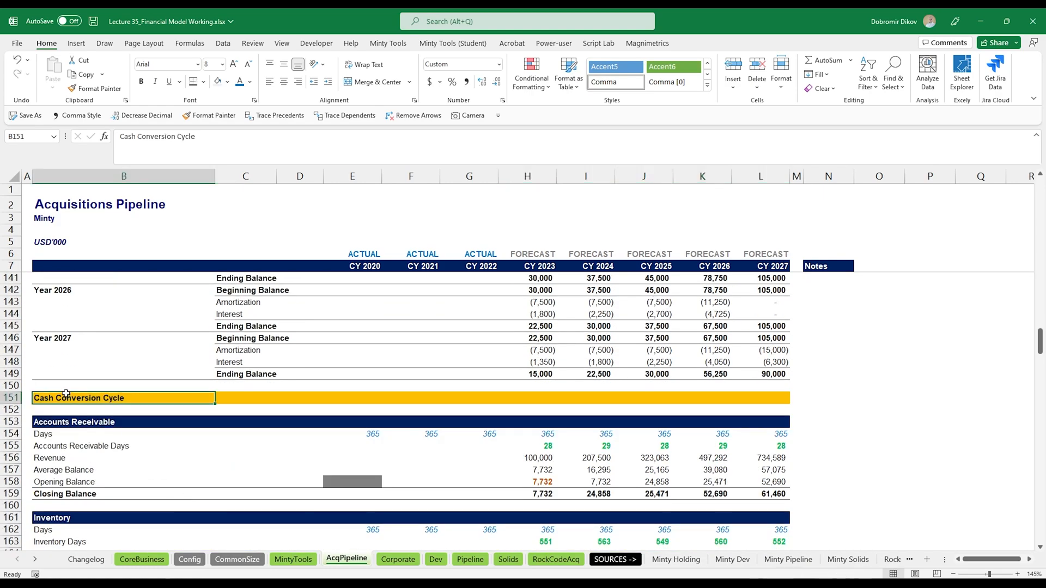
scroll(564, 456, down, 1)
scroll(565, 456, down, 5)
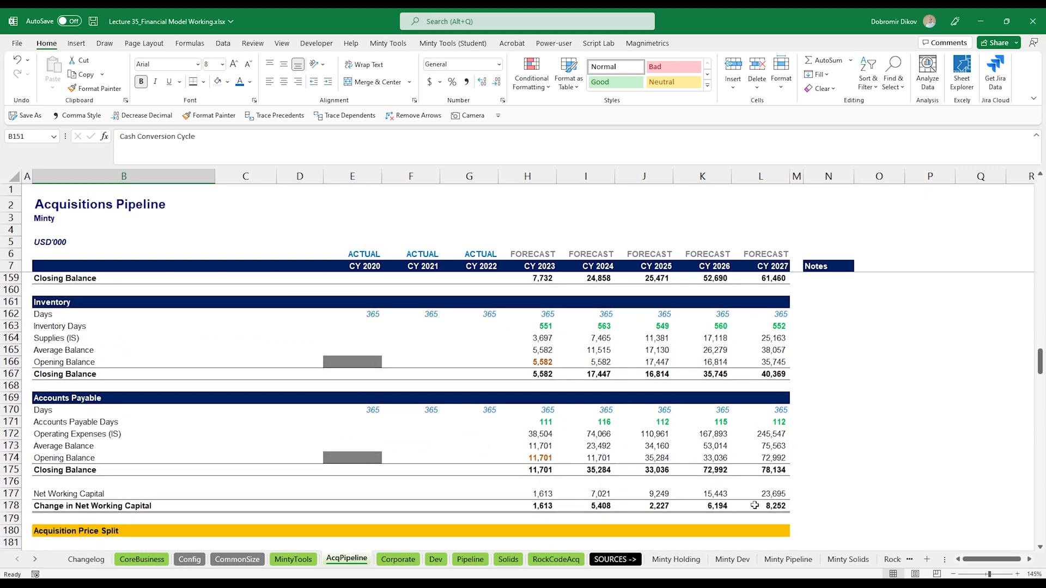
shift+click(762, 507)
key(ctrl+c)
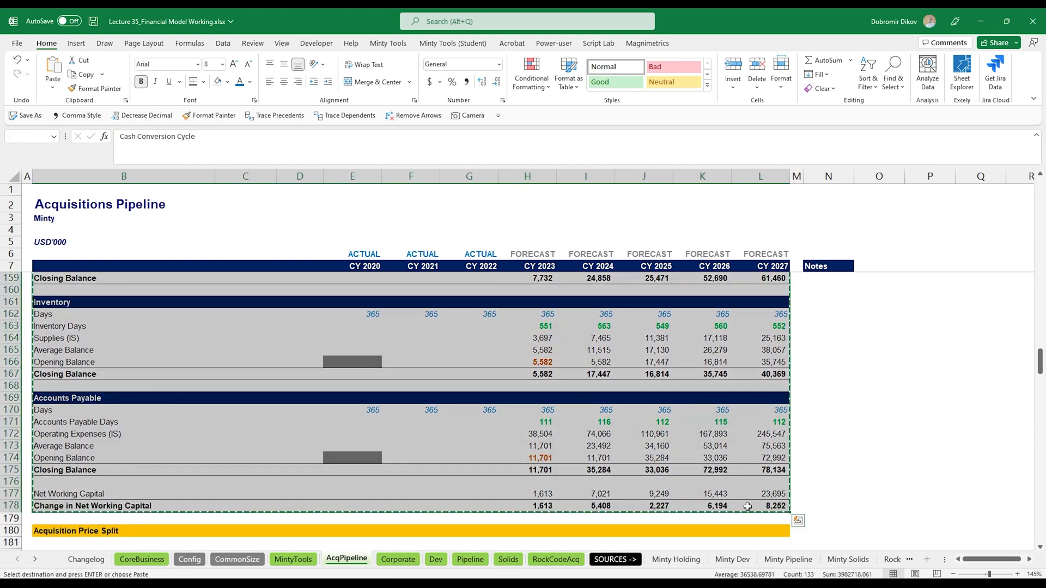
- Paste the Cash Conversion Cycle block into the new rows below Taxes on the Minty Tools sheet
click(293, 559)
key(ctrl+v)
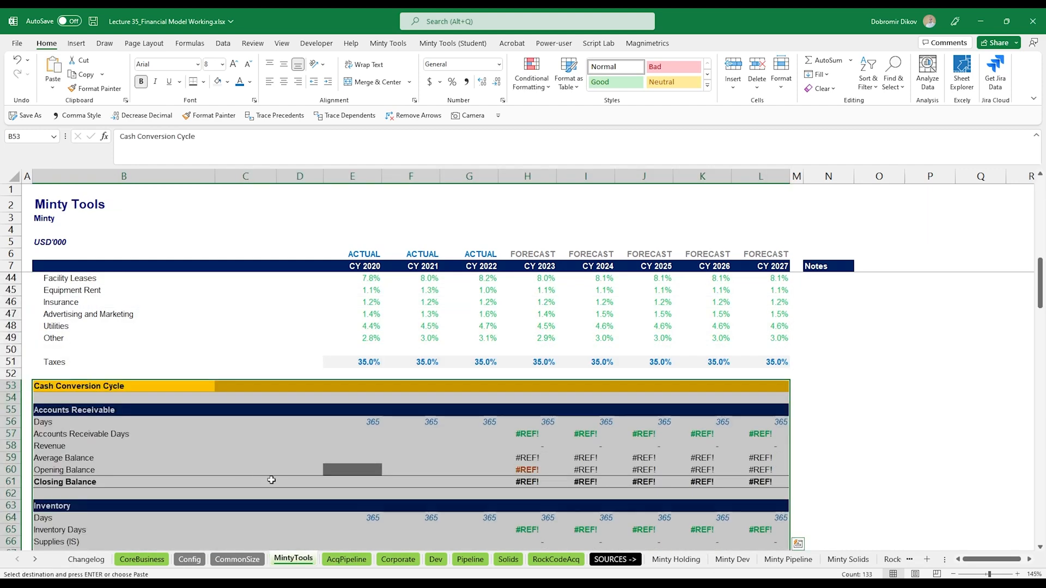
scroll(283, 485, down, 8)
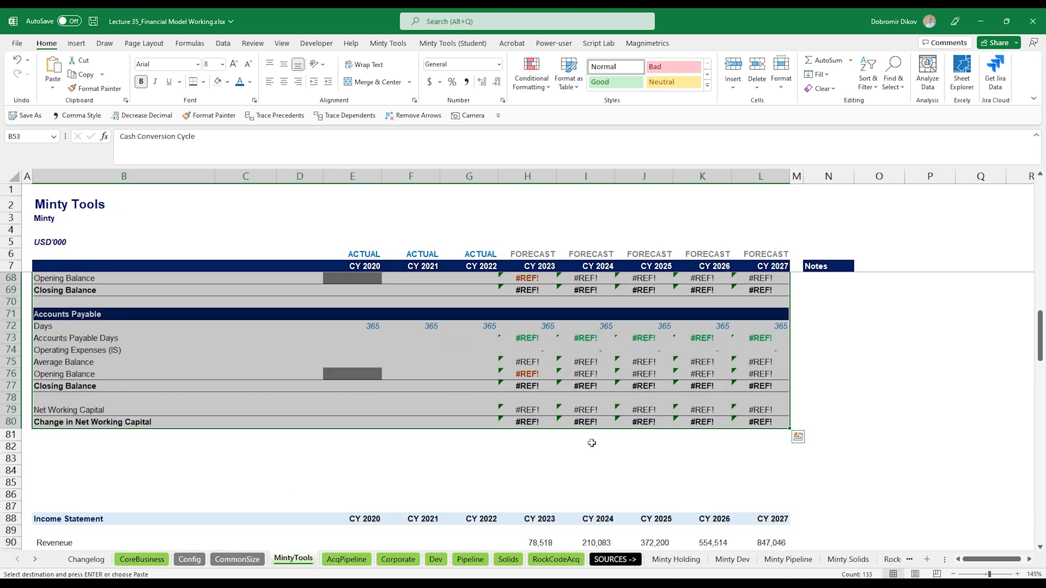
scroll(545, 430, up, 7)
click(526, 399)
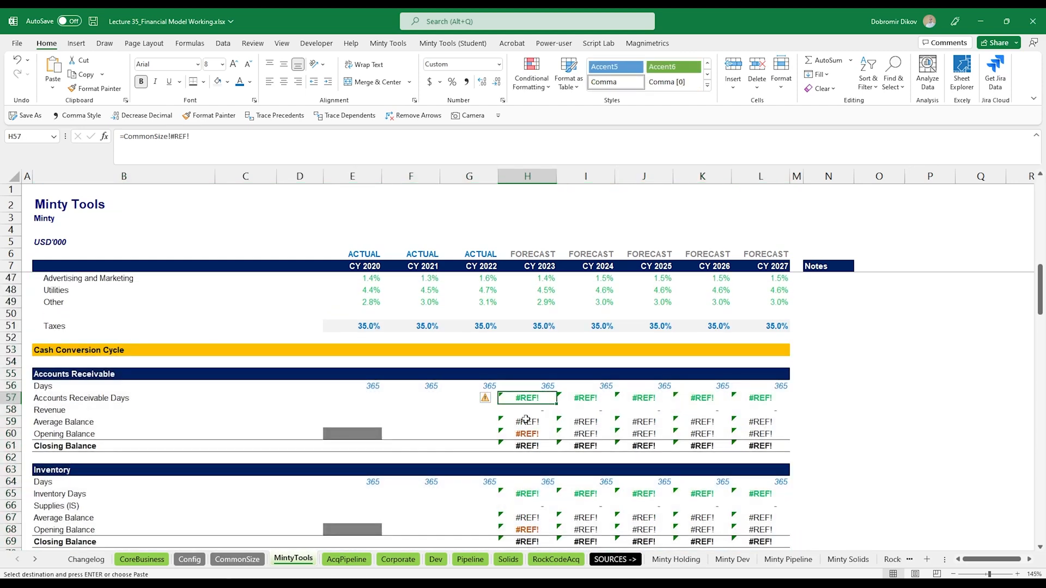
text(=)
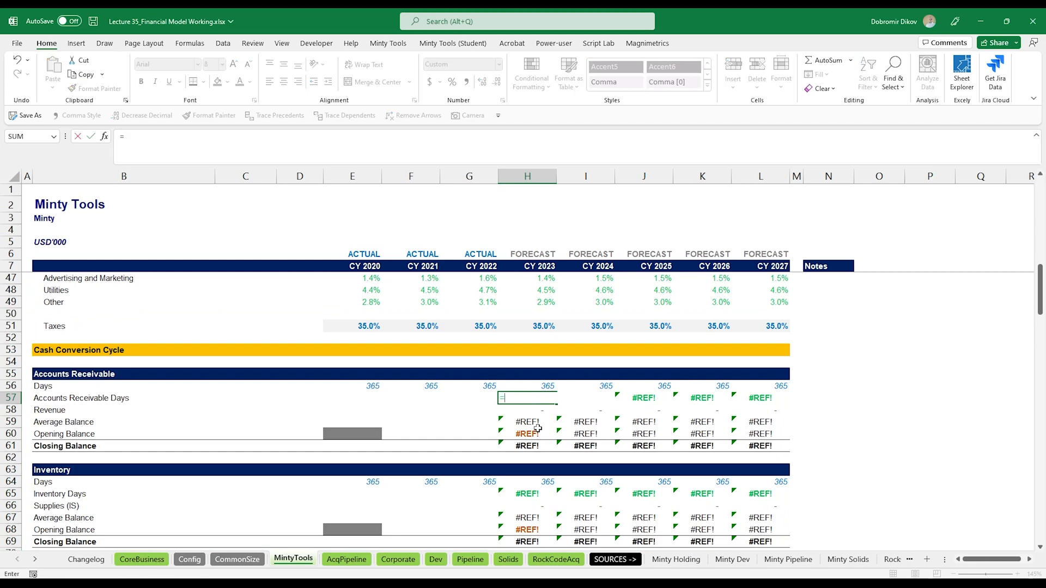
click(246, 561)
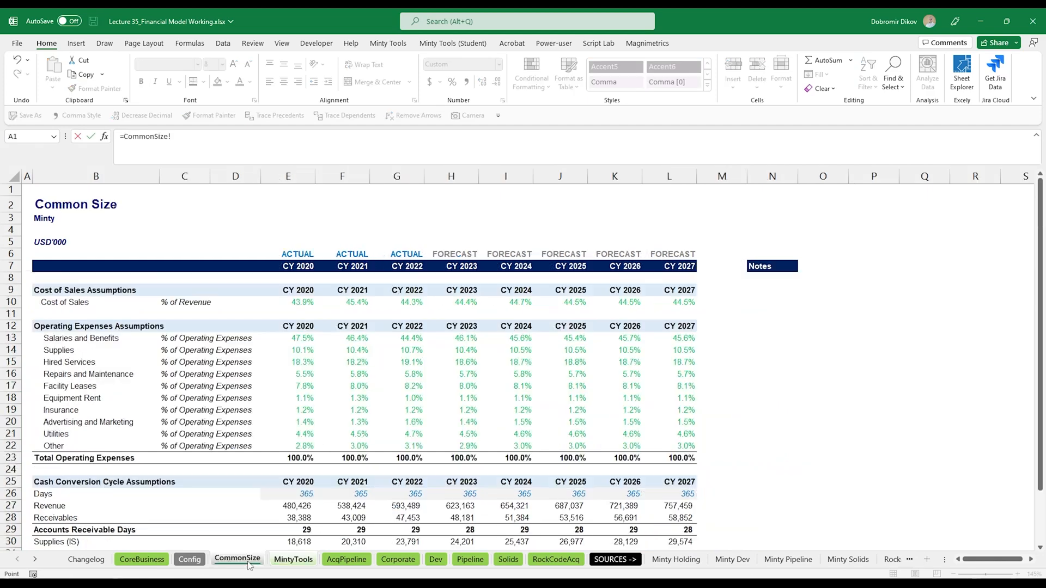
scroll(423, 450, down, 4)
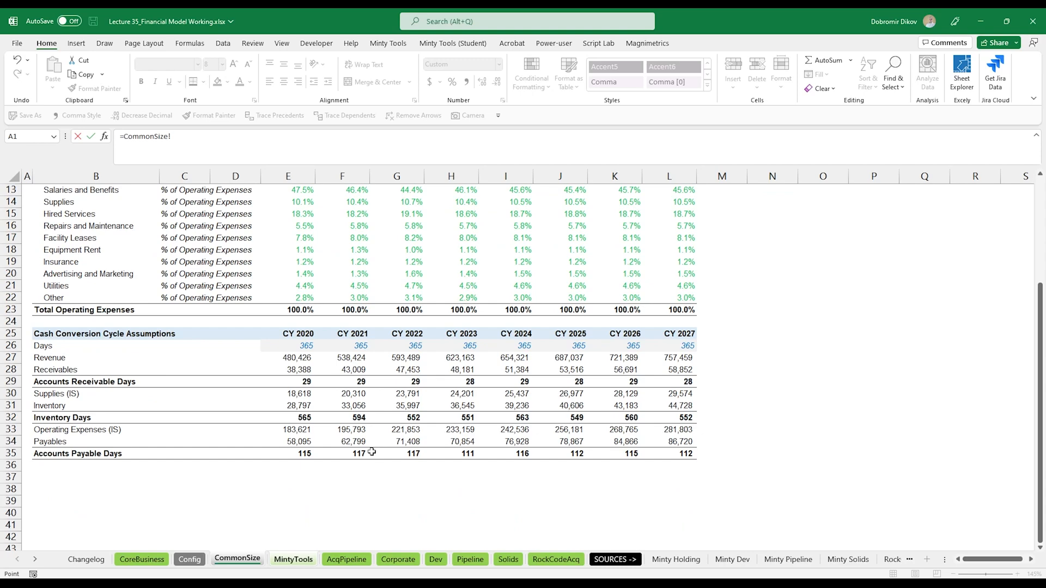
key(Return)
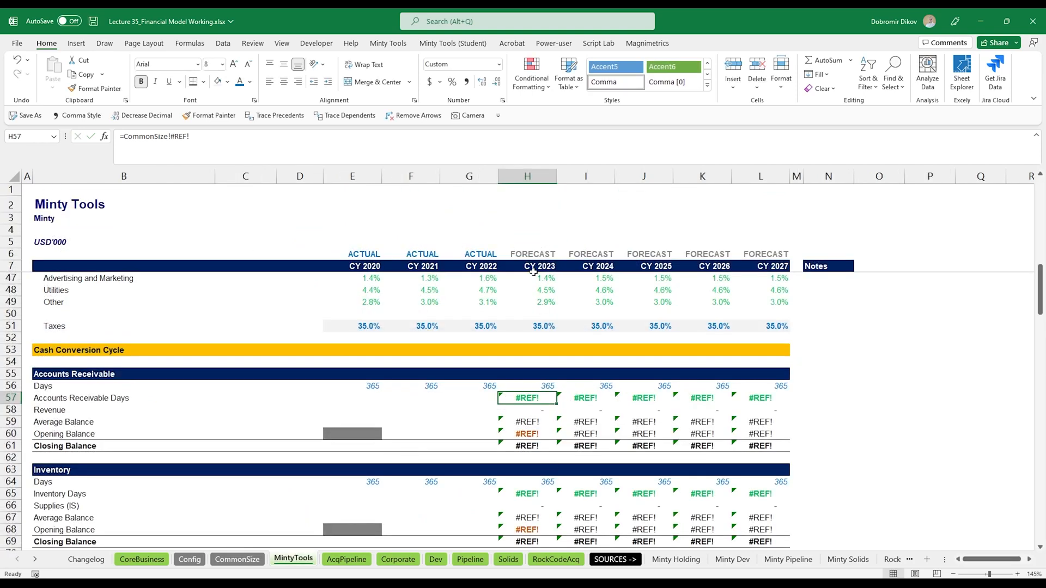
- Link Accounts Receivable Days to the CommonSize Accounts Receivable Days for CY 2023 and fill across to CY 2027
text(=)
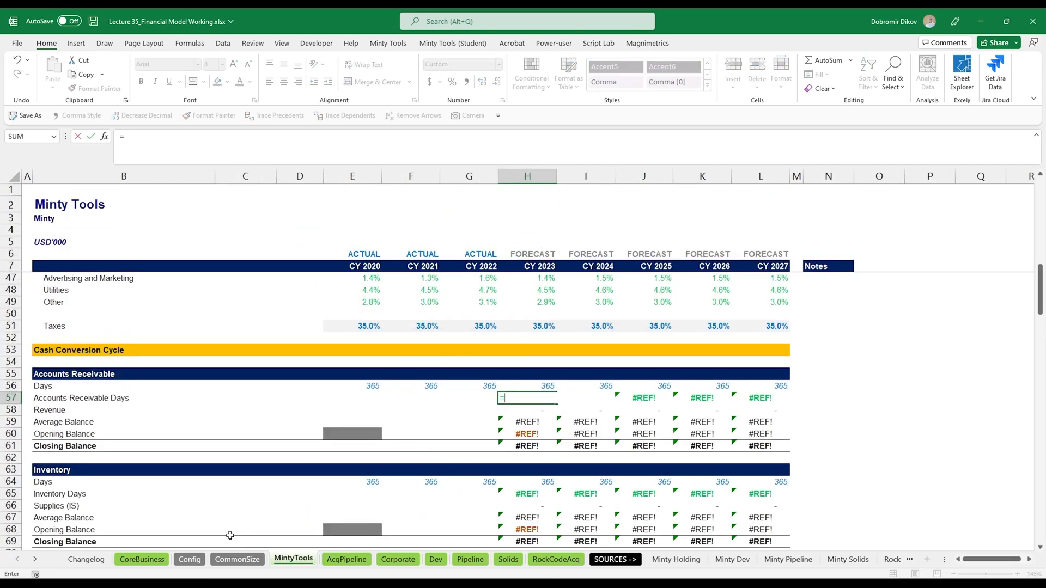
click(238, 559)
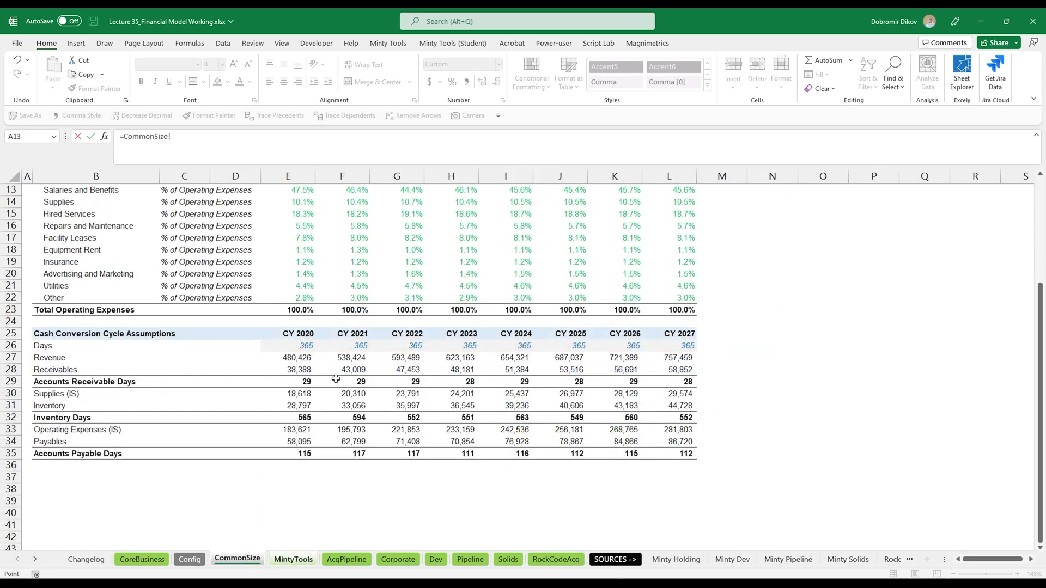
click(442, 382)
key(Return)
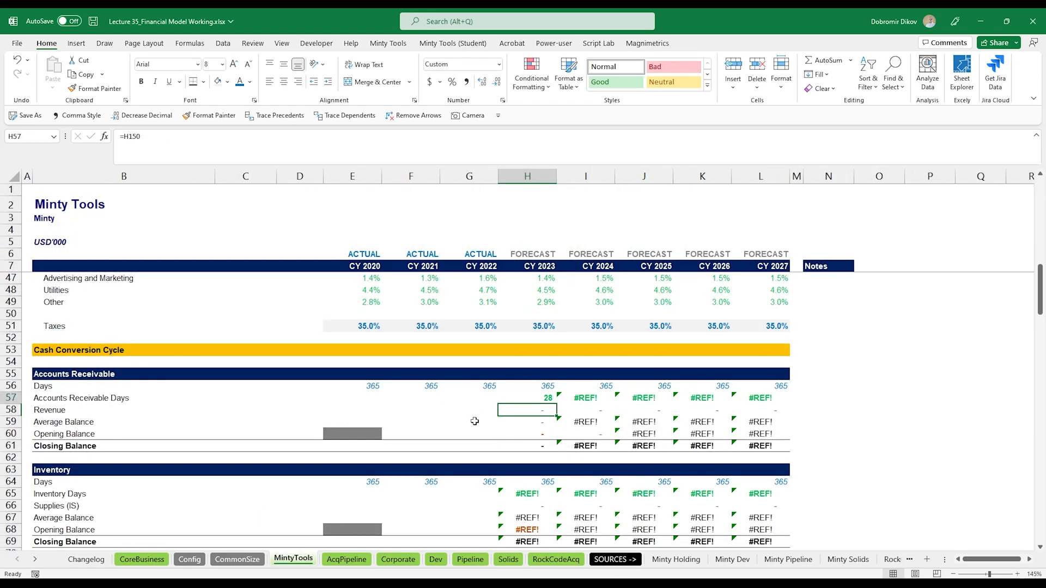
key(ctrl+r)
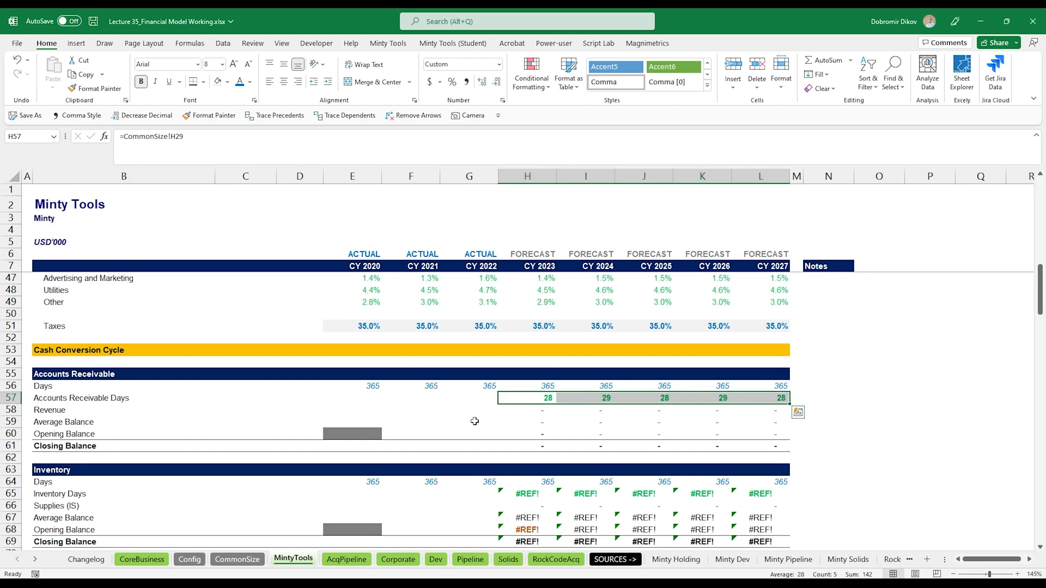
- Link Inventory Days to the CommonSize Inventory Days row and fill the formula across the forecast years
click(531, 494)
text(=)
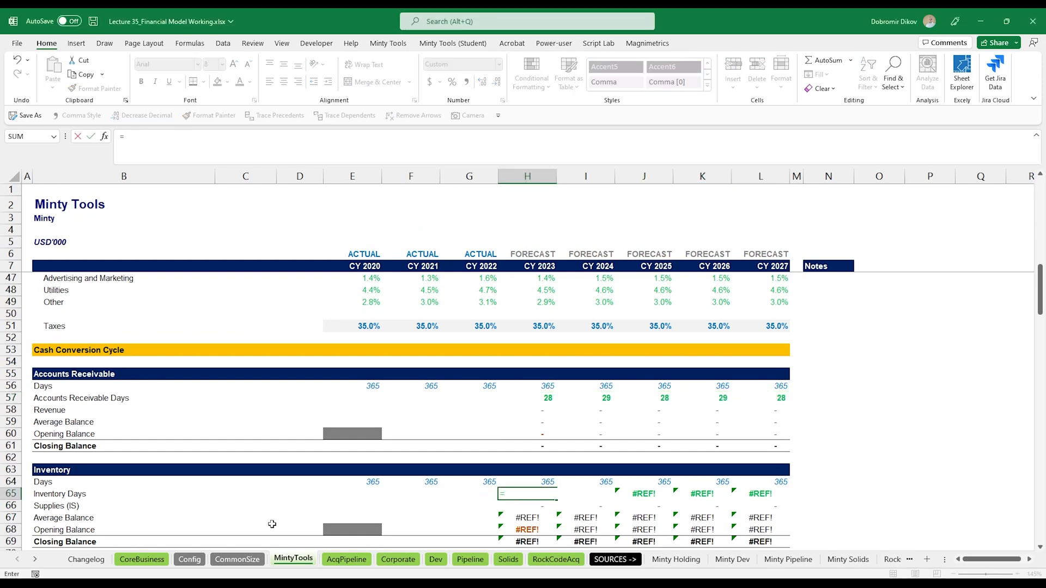
click(237, 559)
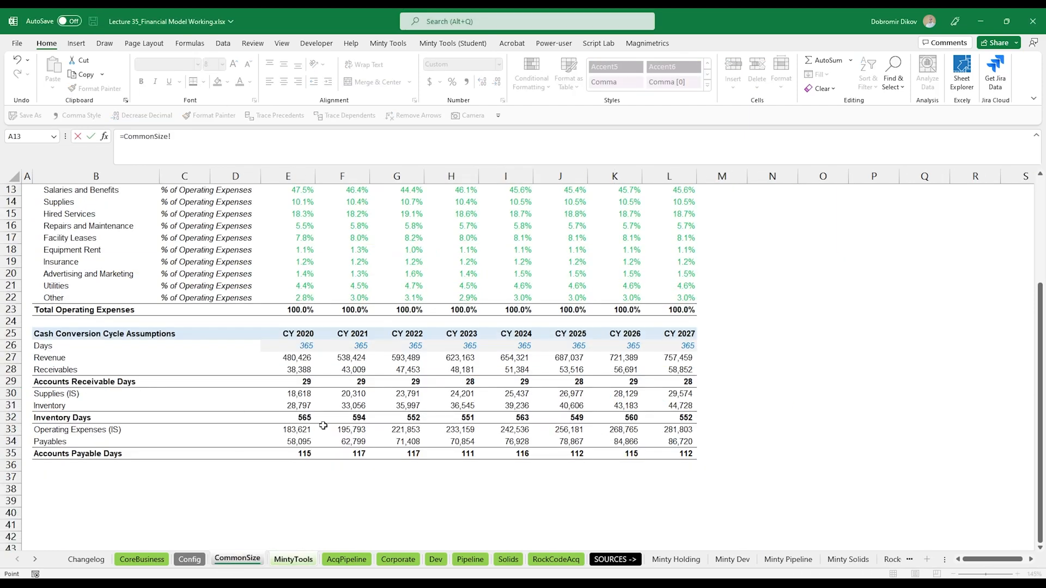
click(462, 417)
key(Return)
key(shift+Right)
key(shift+Right)
key(shift+Right)
key(shift+Right)
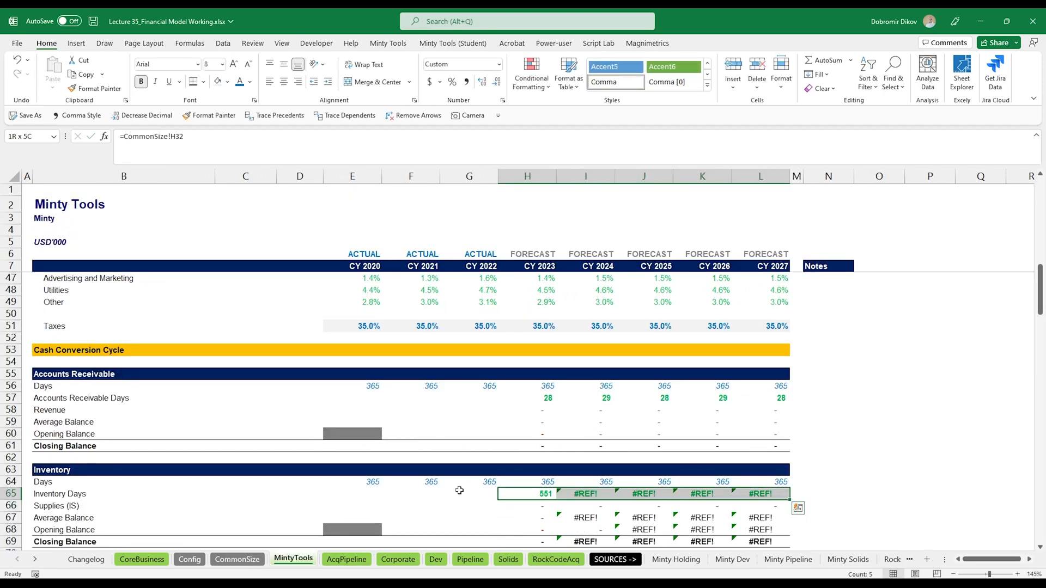
key(ctrl+r)
- Link Accounts Payable Days to the CommonSize Accounts Payable Days row and copy it across to CY 2027
scroll(488, 487, down, 4)
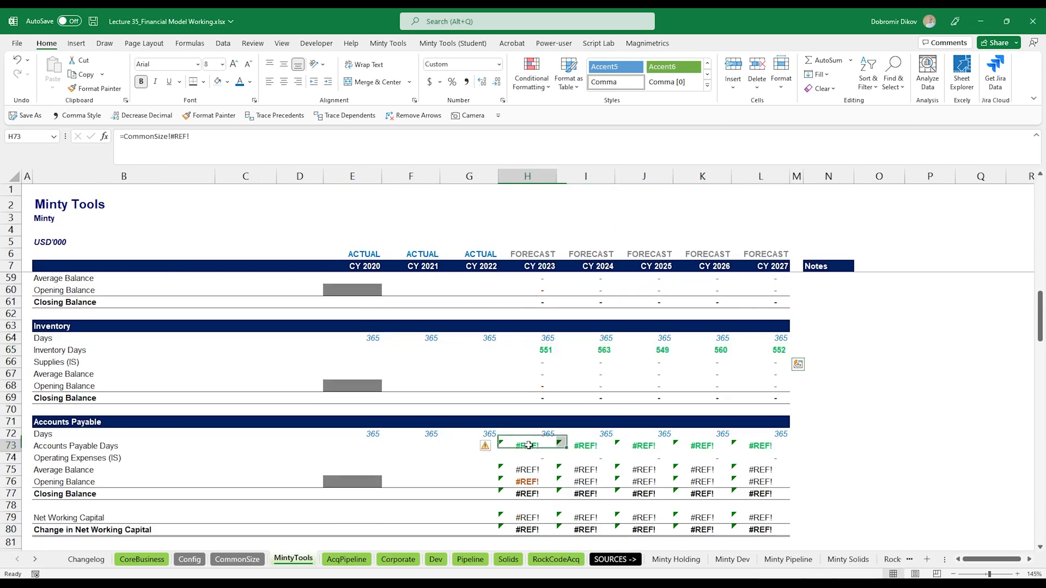
click(527, 445)
text(=)
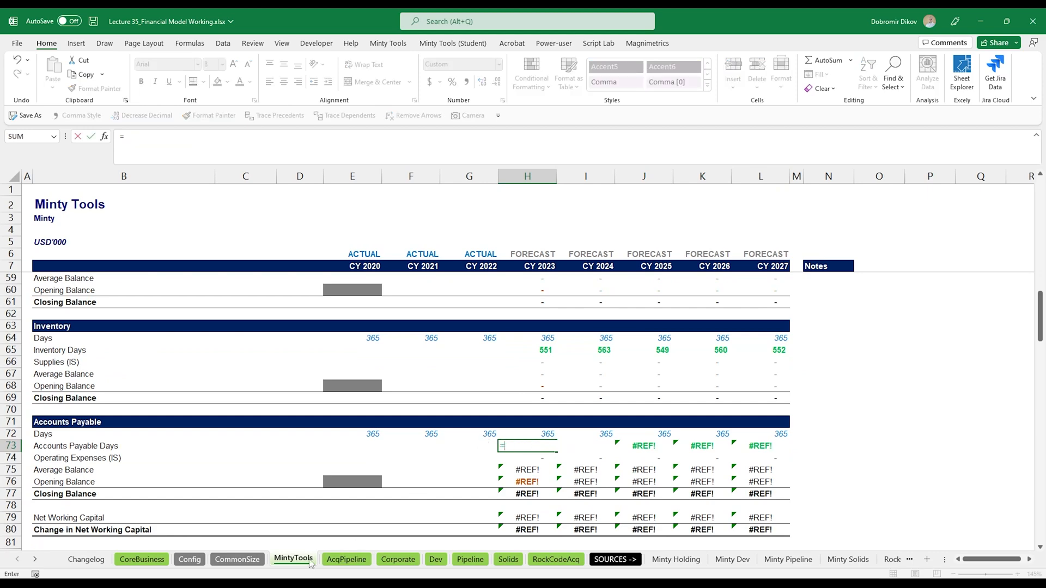
click(236, 559)
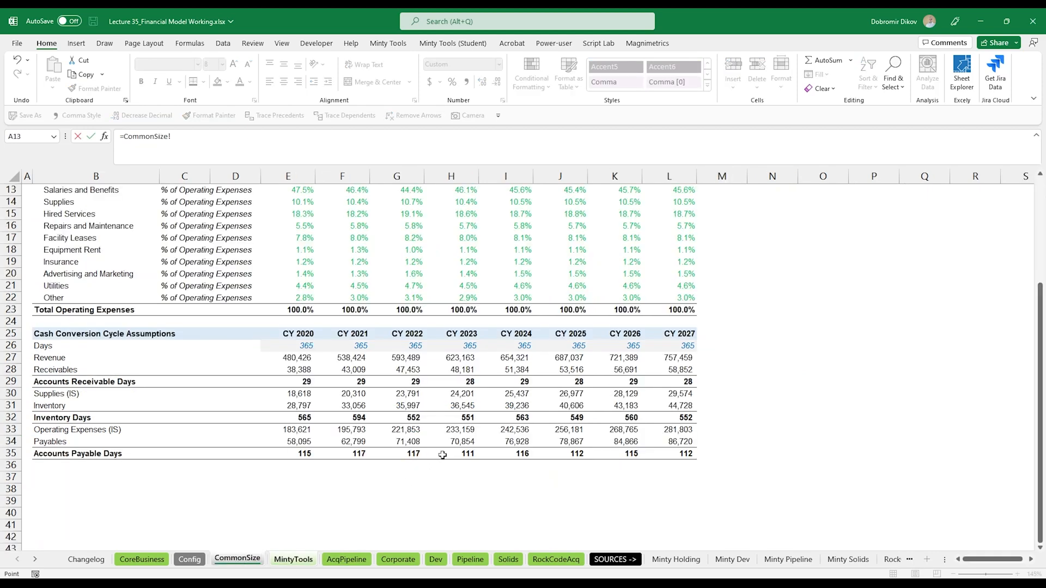
click(443, 455)
key(ctrl+Return)
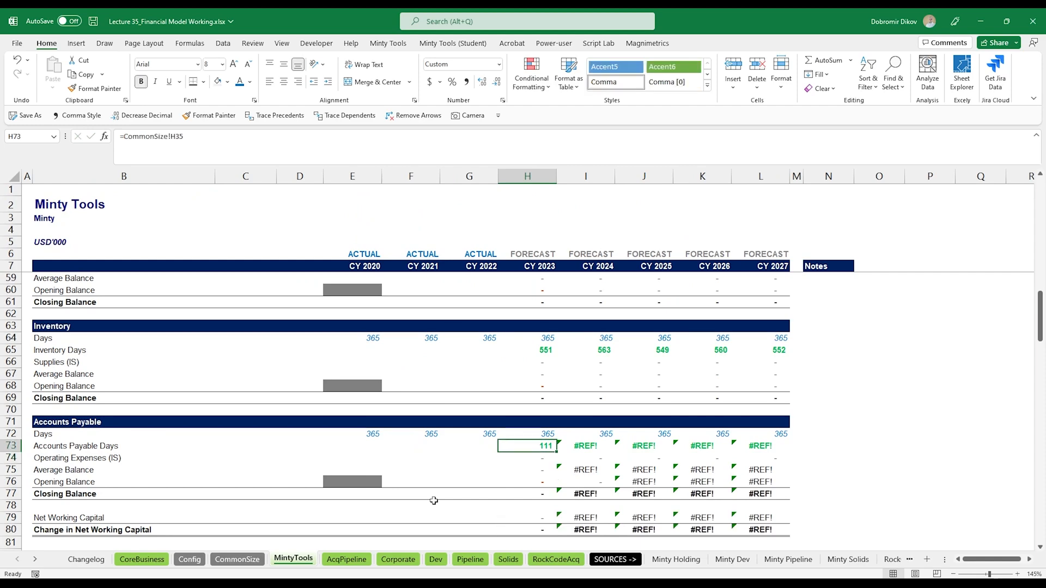
key(ctrl+c)
key(ctrl+shift+Right)
key(ctrl+v)
- Link the receivables Revenue row to the Income Statement revenue and fill it across the forecast years
scroll(504, 431, up, 3)
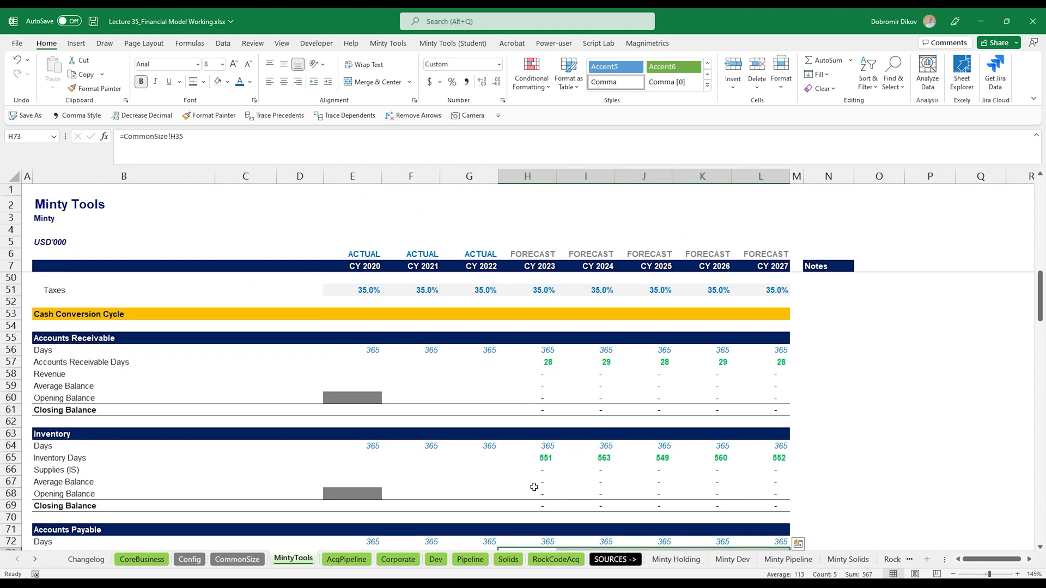
click(542, 376)
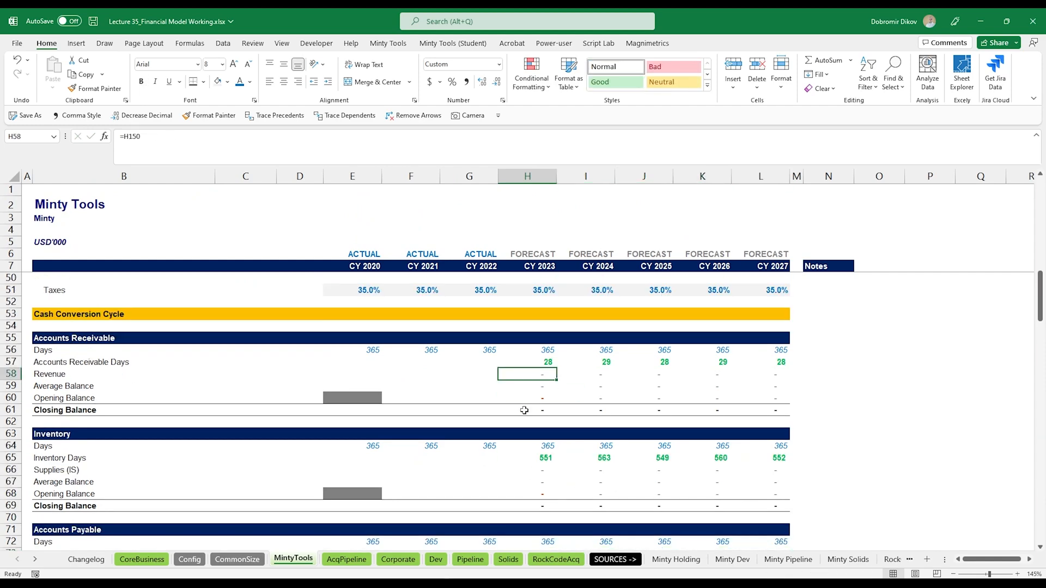
text(=)
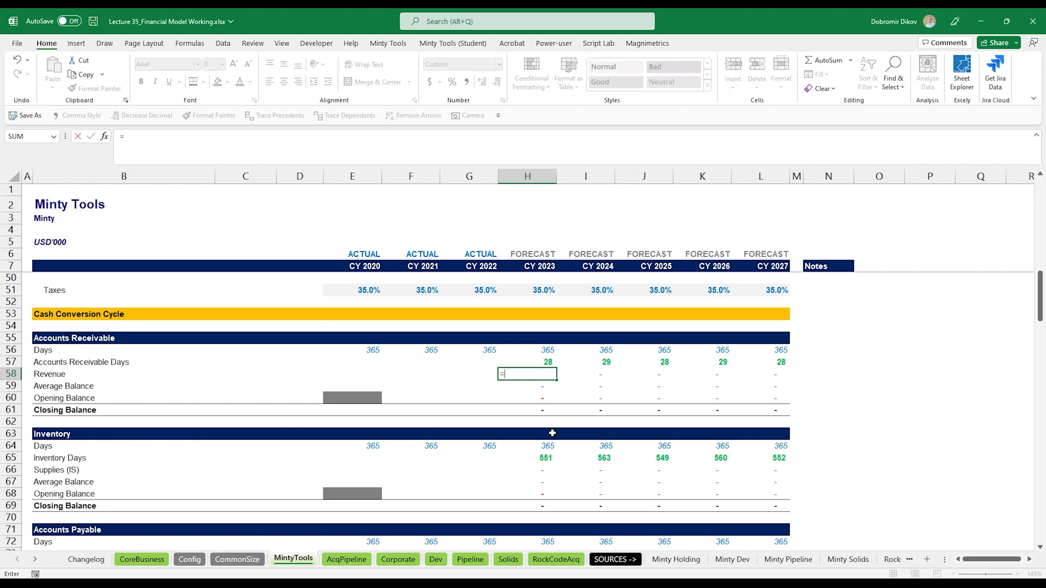
scroll(545, 434, down, 9)
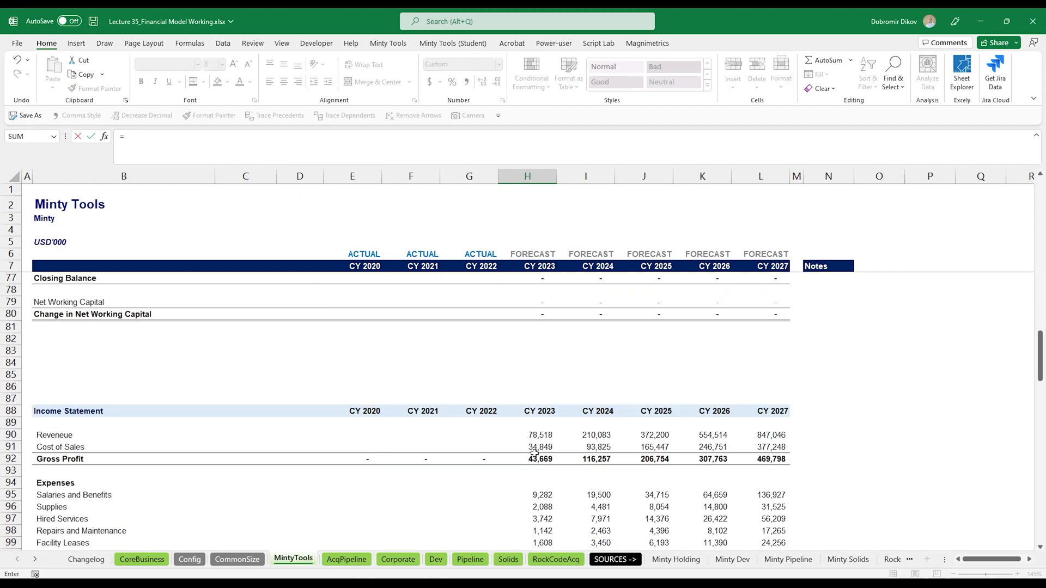
click(537, 436)
key(Return)
key(Up)
key(Up)
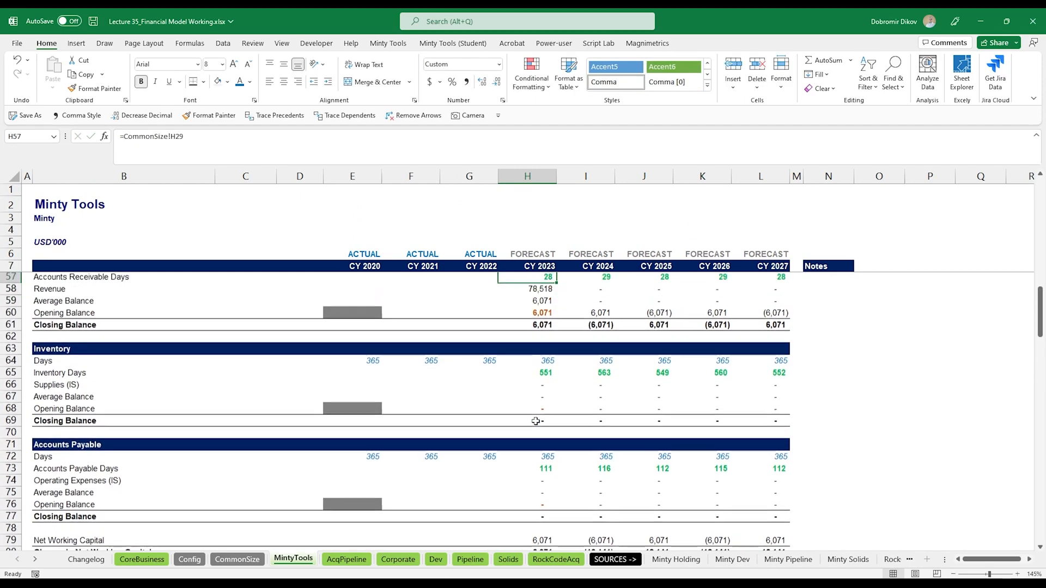
key(Down)
key(ctrl+shift+Right)
key(ctrl+r)
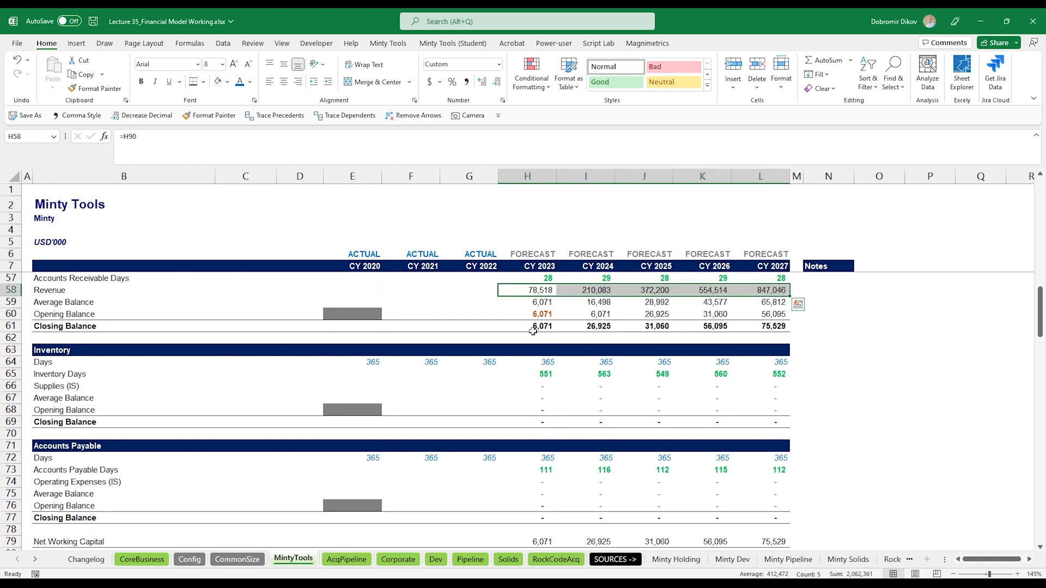
- Link the Supplies (IS) row to the Income Statement Supplies line and fill it across to CY 2027
scroll(539, 325, up, 2)
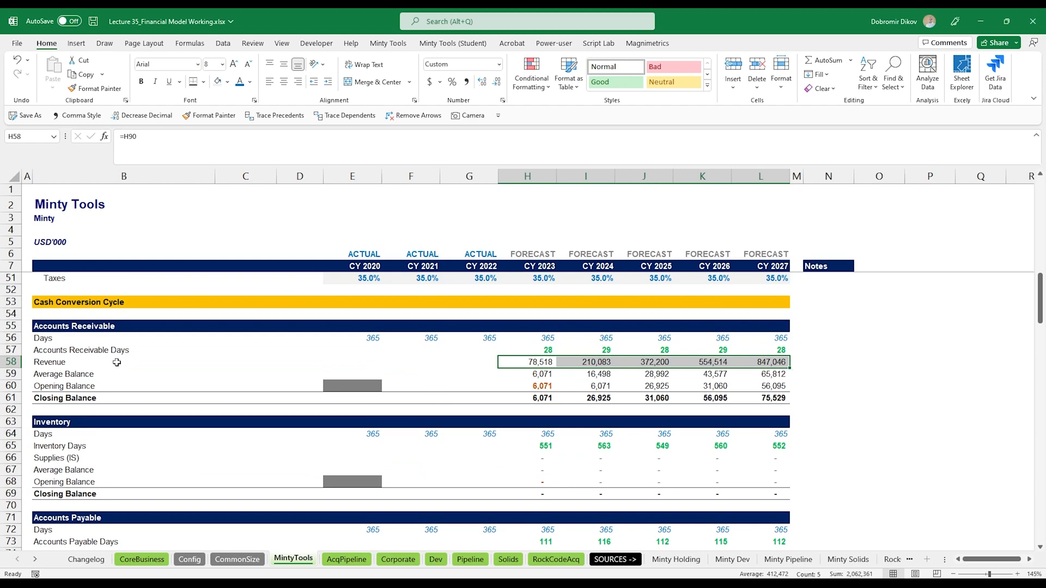
scroll(555, 412, down, 2)
click(545, 387)
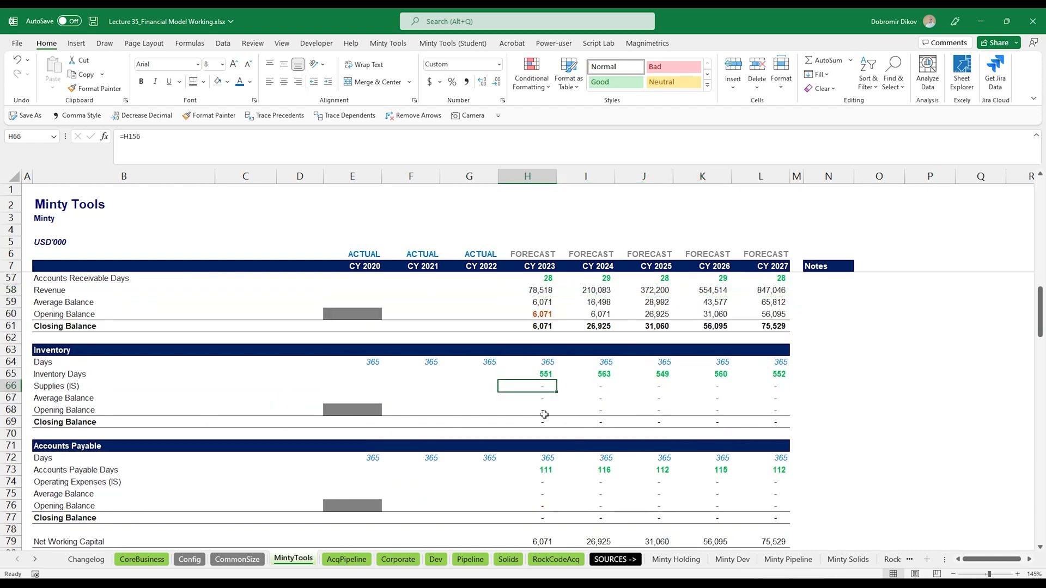
text(=)
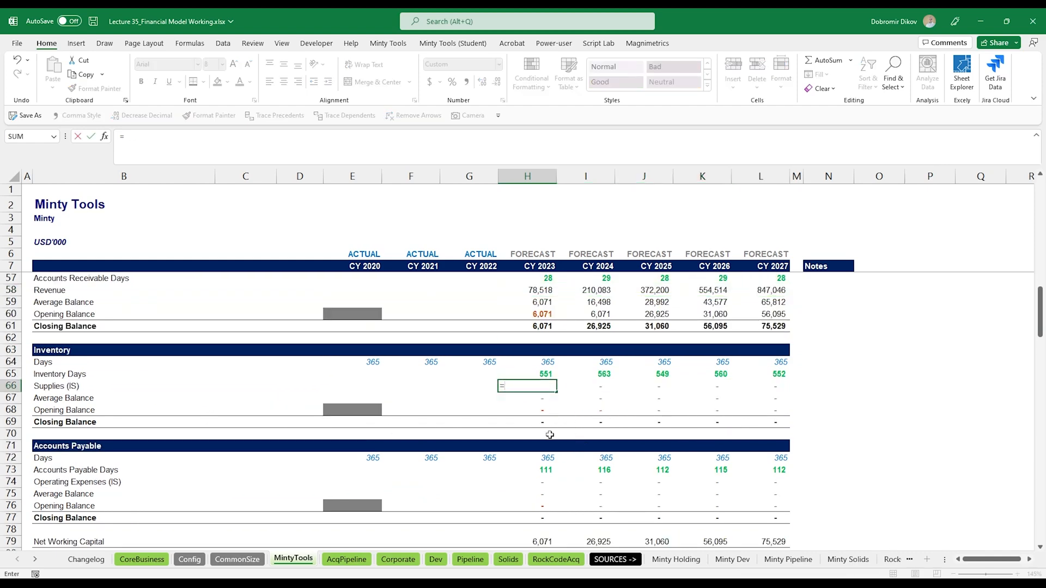
scroll(549, 435, down, 9)
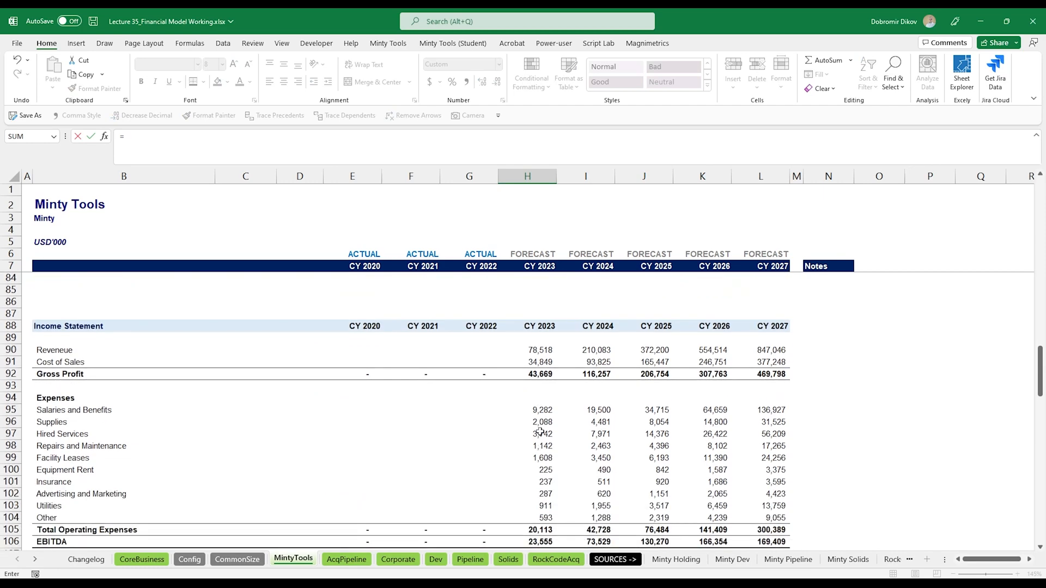
click(538, 425)
key(Return)
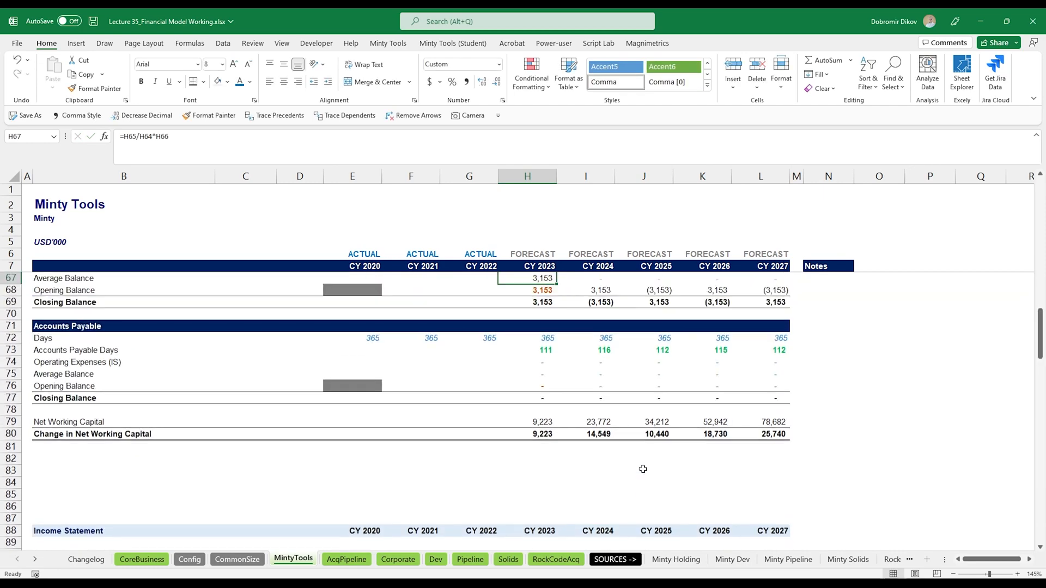
key(ctrl+shift+Right)
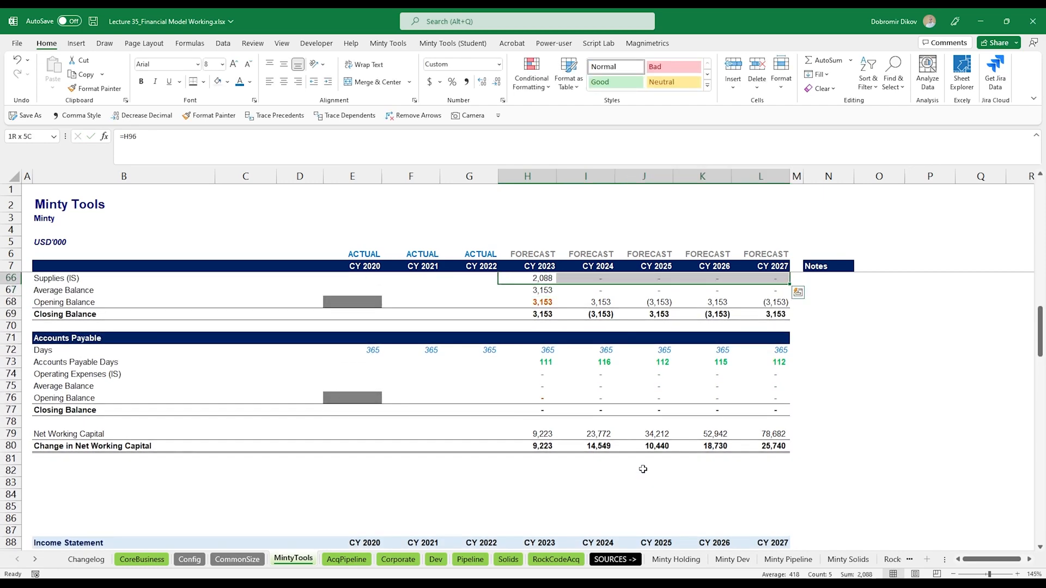
key(ctrl+r)
- Step through the Inventory block's forecast formulas to check the average and closing balance calculations
key(Down)
key(Right)
key(Right)
key(Right)
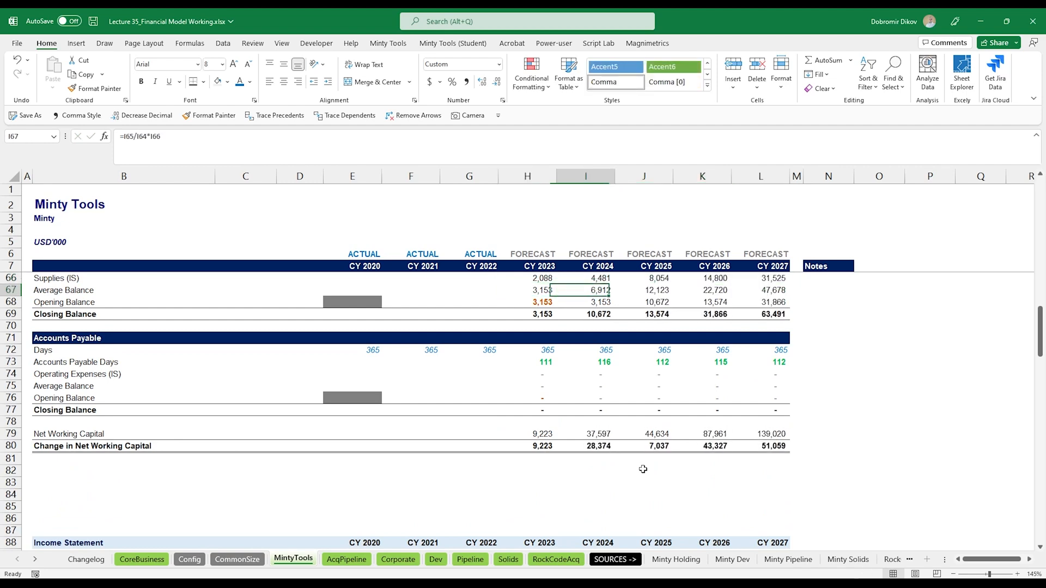
key(Down)
key(Down)
key(Left)
key(Left)
key(Left)
key(Down)
key(Down)
key(Down)
key(Down)
key(Down)
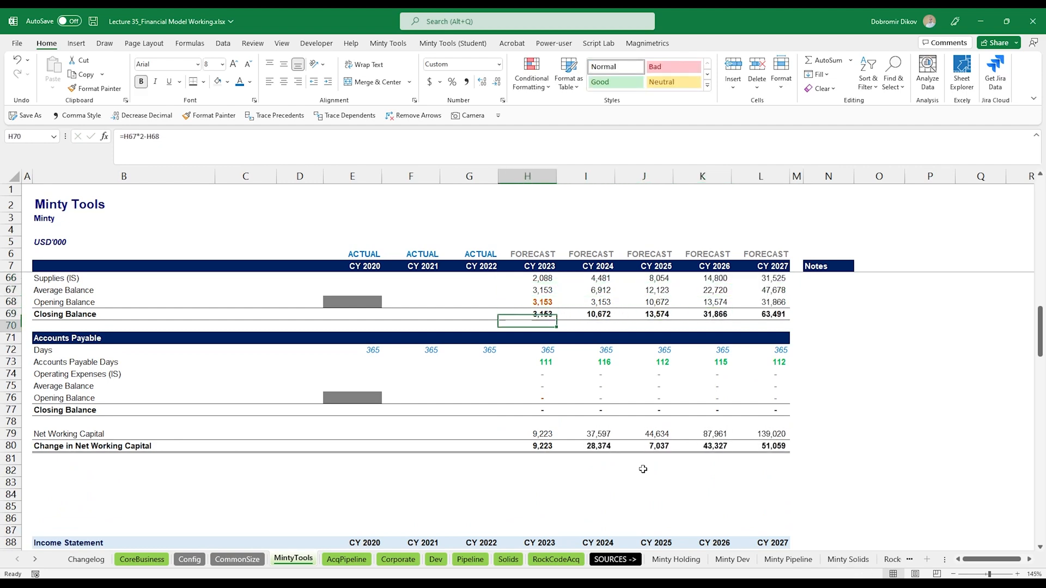
- Link Operating Expenses (IS) to the Income Statement Total Operating Expenses and fill it across the forecast years
text(=)
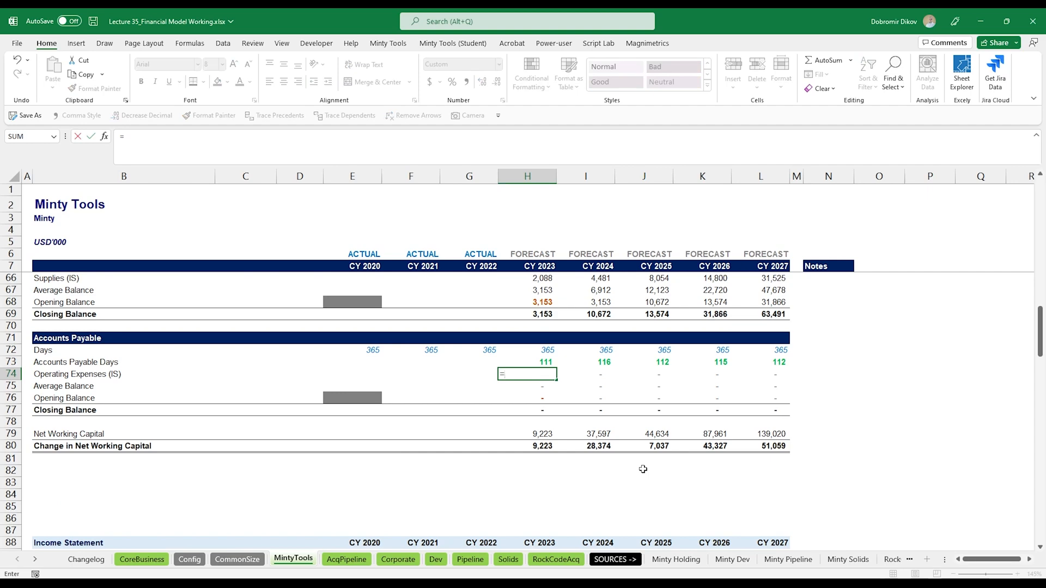
scroll(644, 465, down, 8)
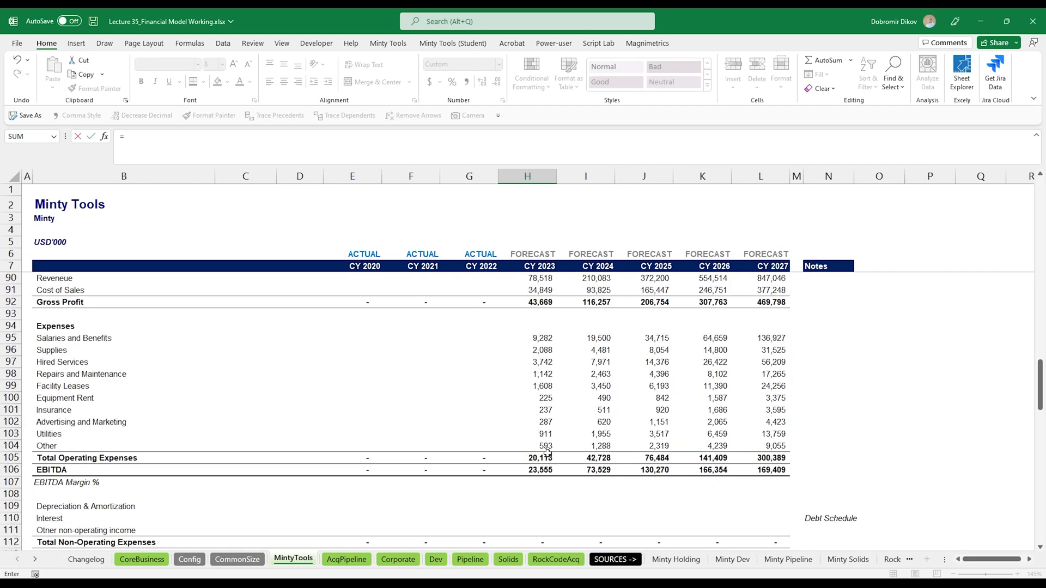
click(551, 459)
key(Return)
key(Up)
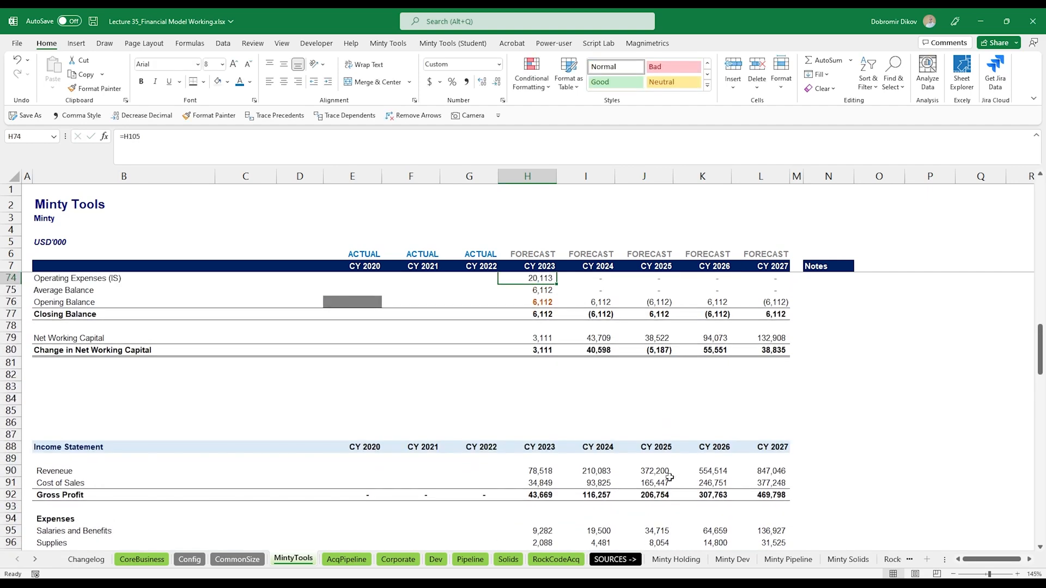
key(ctrl+shift+Right)
key(ctrl+r)
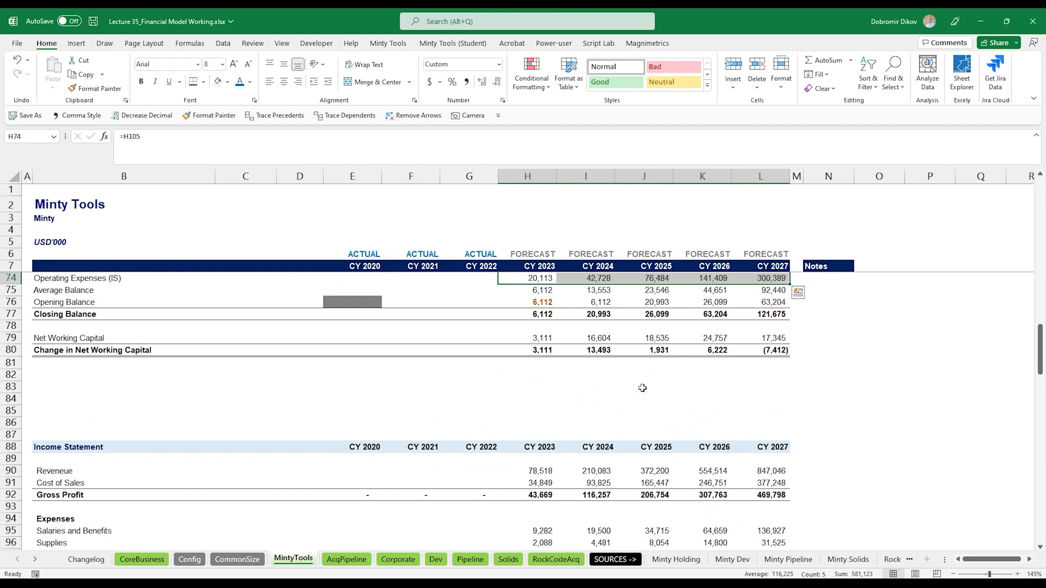
scroll(642, 387, up, 2)
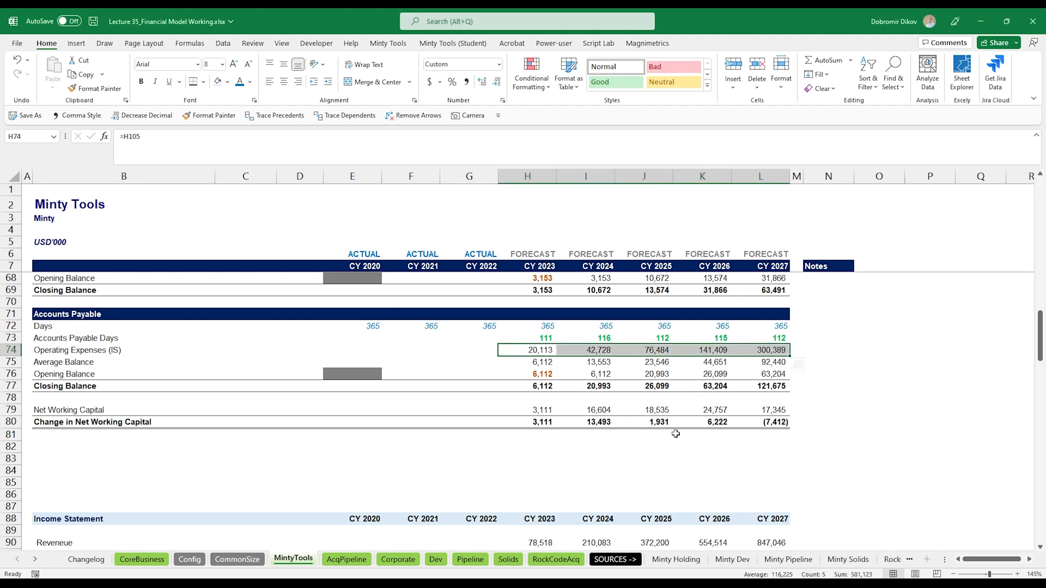
- Link the CY 2023 balance sheet Accounts Receivable to the receivables Closing Balance in the cash conversion cycle
scroll(582, 463, up, 4)
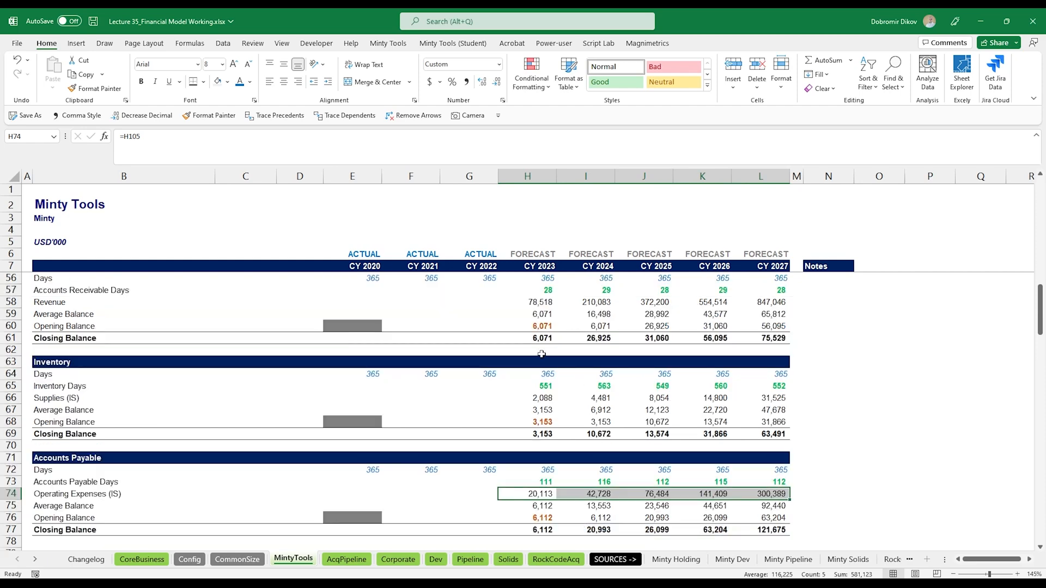
scroll(623, 441, down, 17)
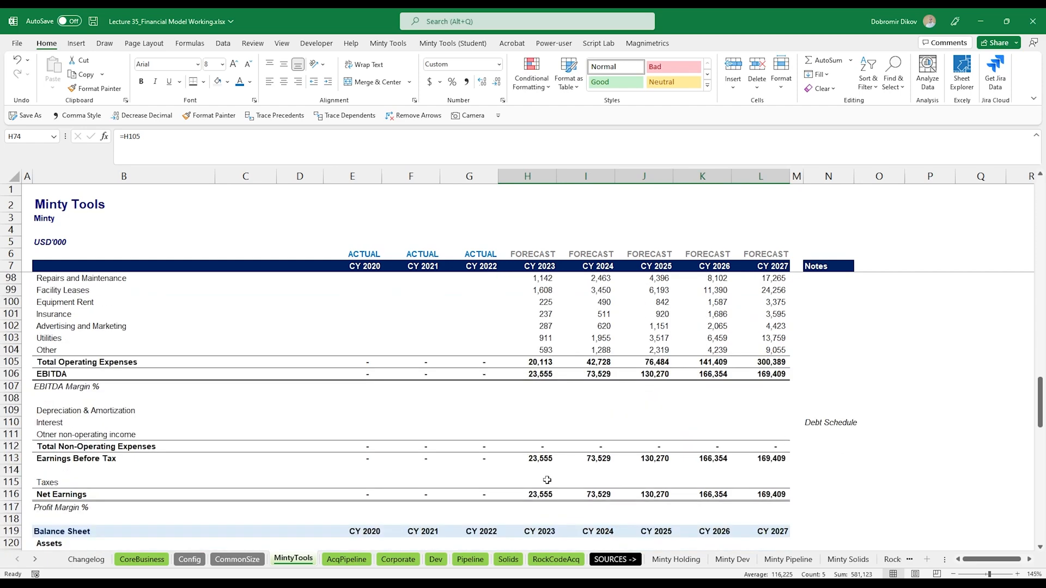
scroll(546, 480, down, 3)
click(538, 364)
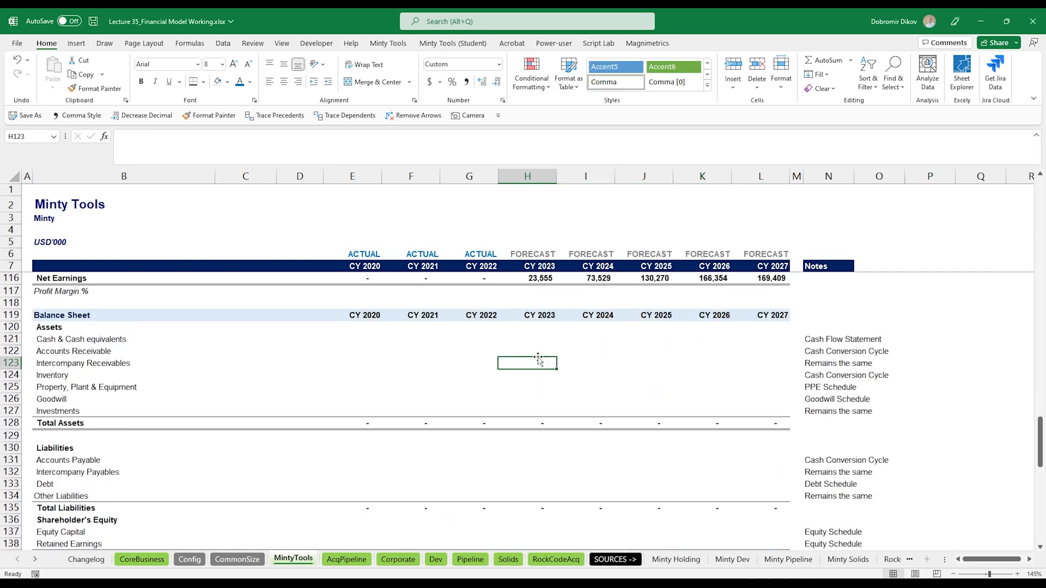
click(537, 351)
text(=)
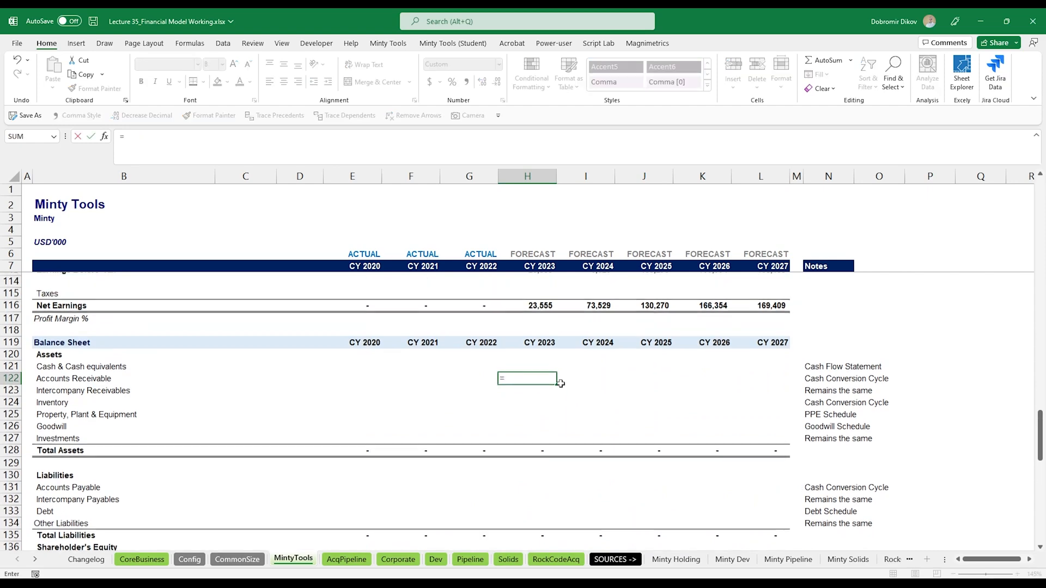
scroll(537, 400, up, 20)
scroll(543, 426, up, 3)
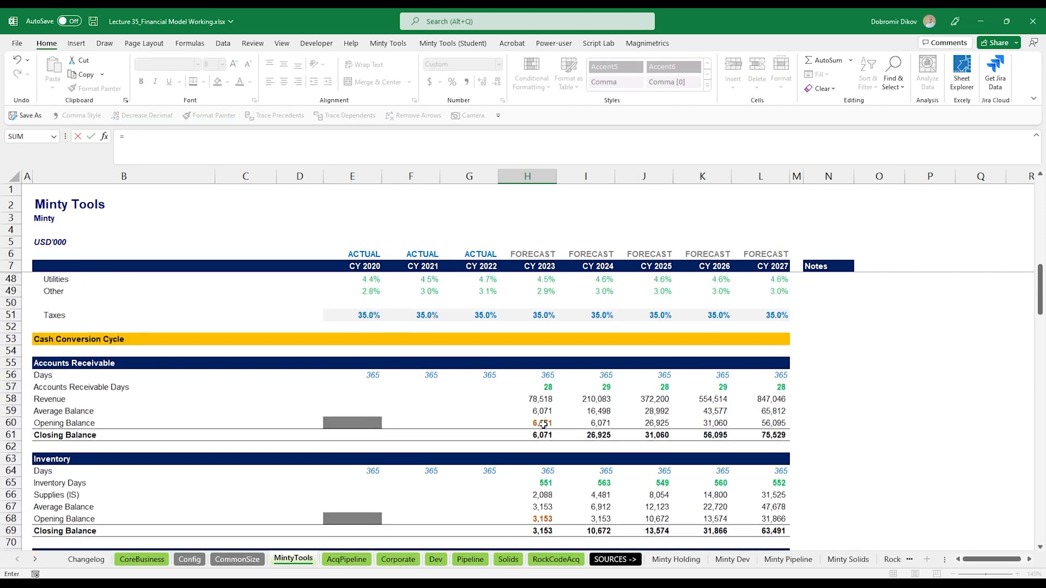
scroll(542, 420, down, 1)
click(542, 413)
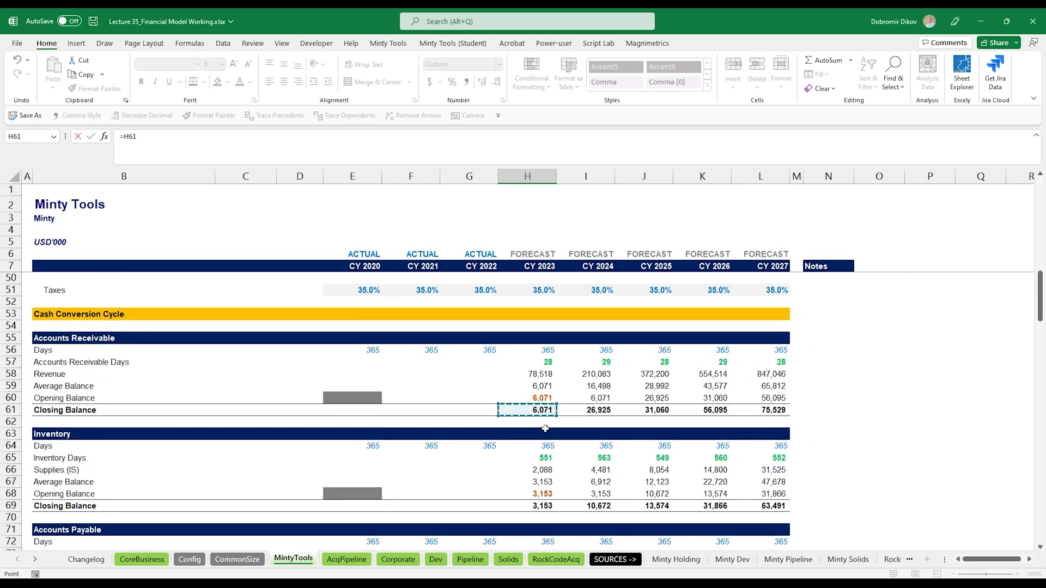
key(Return)
- Link the CY 2023 balance sheet Inventory to the inventory Closing Balance, then fill both asset rows across to CY 2027
key(Down)
key(Down)
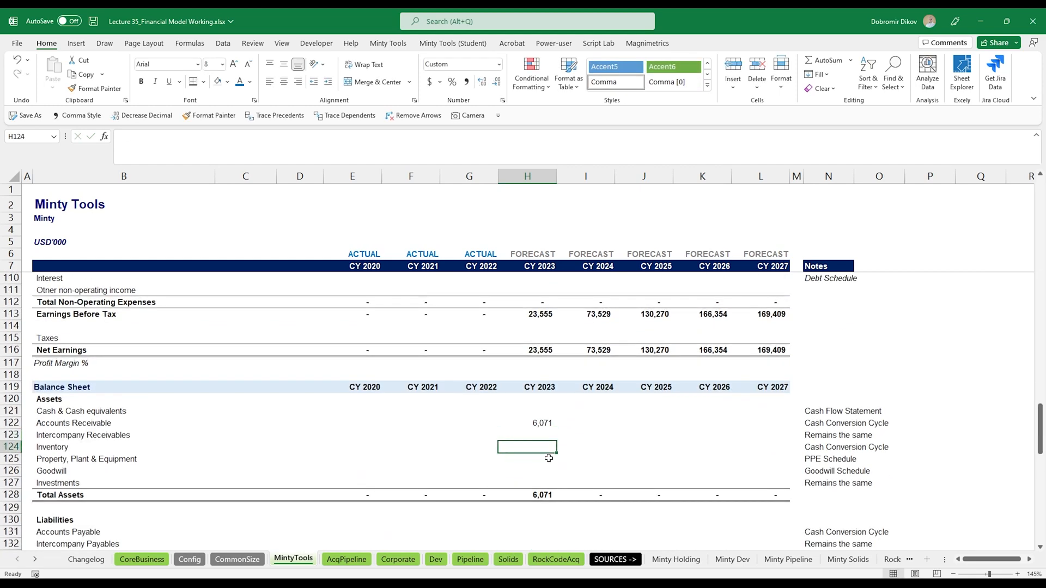
click(548, 446)
text(=)
scroll(556, 435, up, 15)
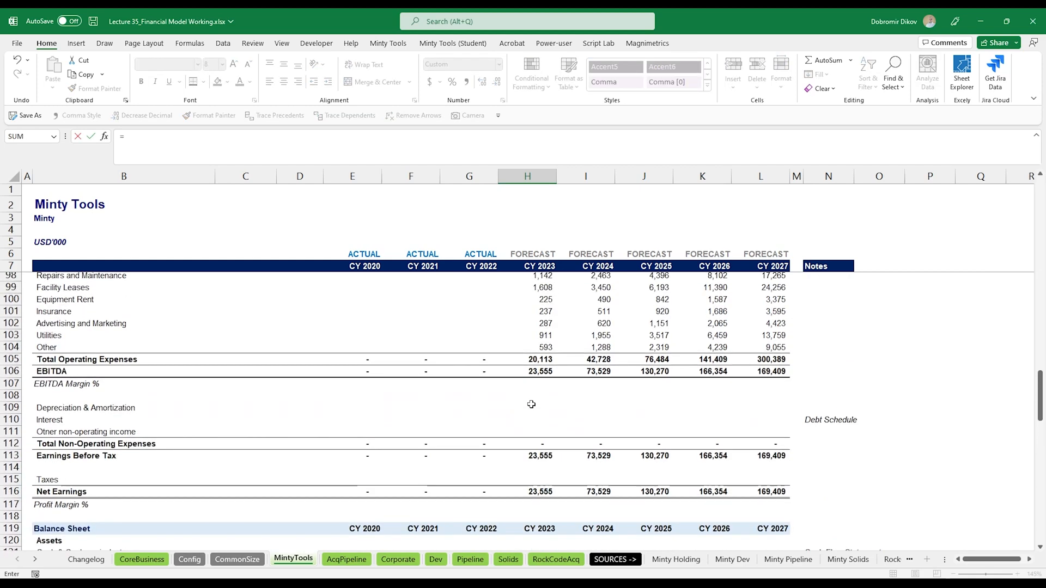
scroll(541, 433, up, 2)
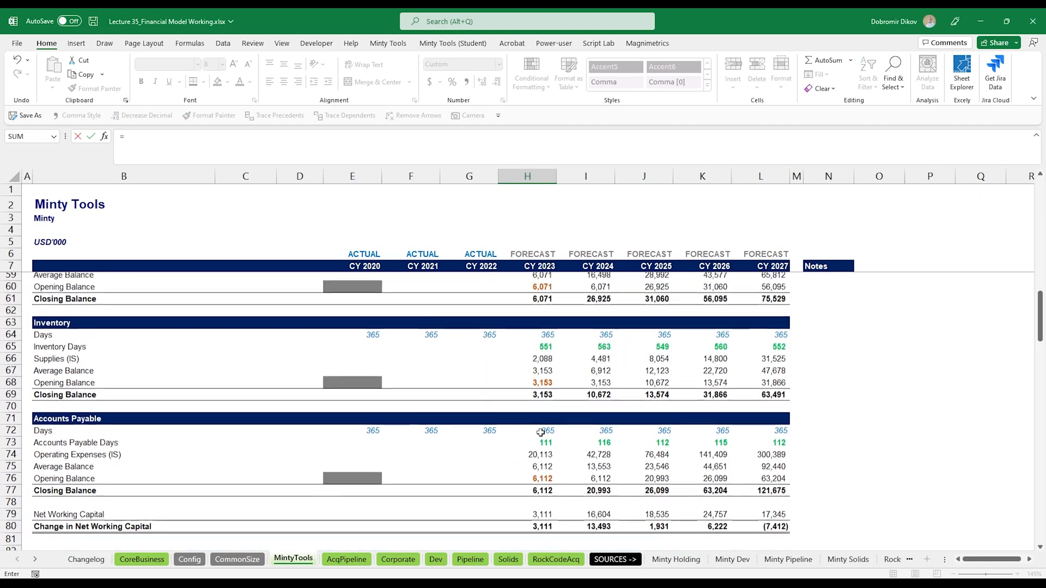
click(541, 397)
key(Return)
scroll(552, 457, down, 1)
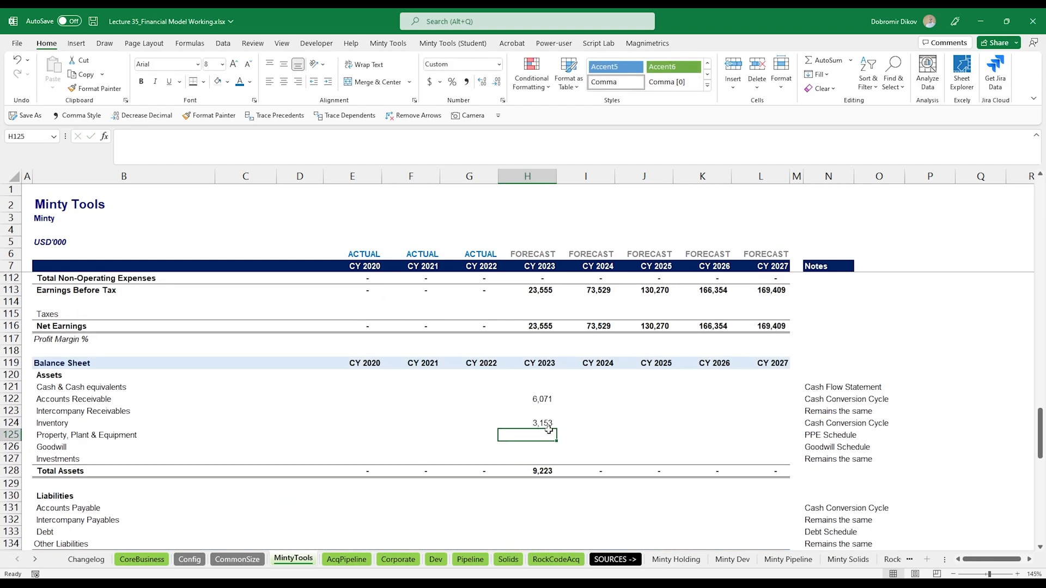
drag(545, 399, 776, 430)
scroll(523, 434, down, 2)
scroll(522, 434, down, 1)
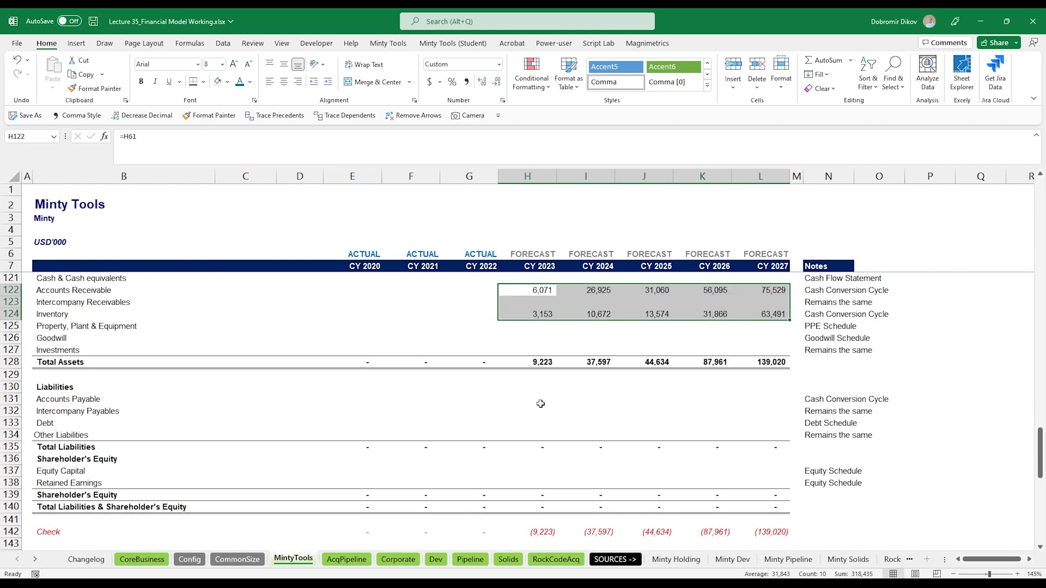
- Link balance sheet Accounts Payable to the payables Closing Balance and fill it across the forecast years
click(540, 400)
text(=)
scroll(544, 416, up, 14)
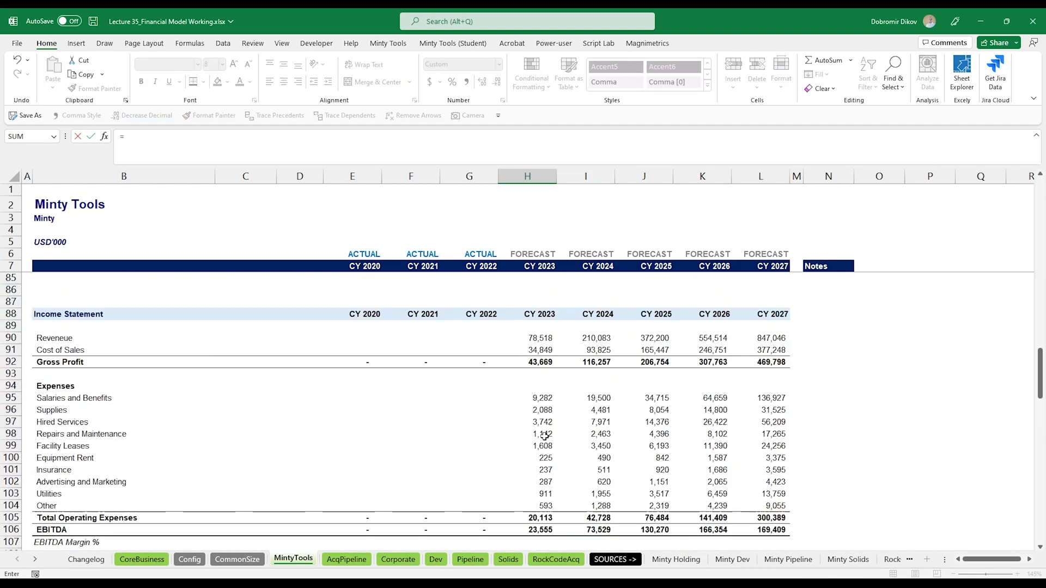
click(538, 364)
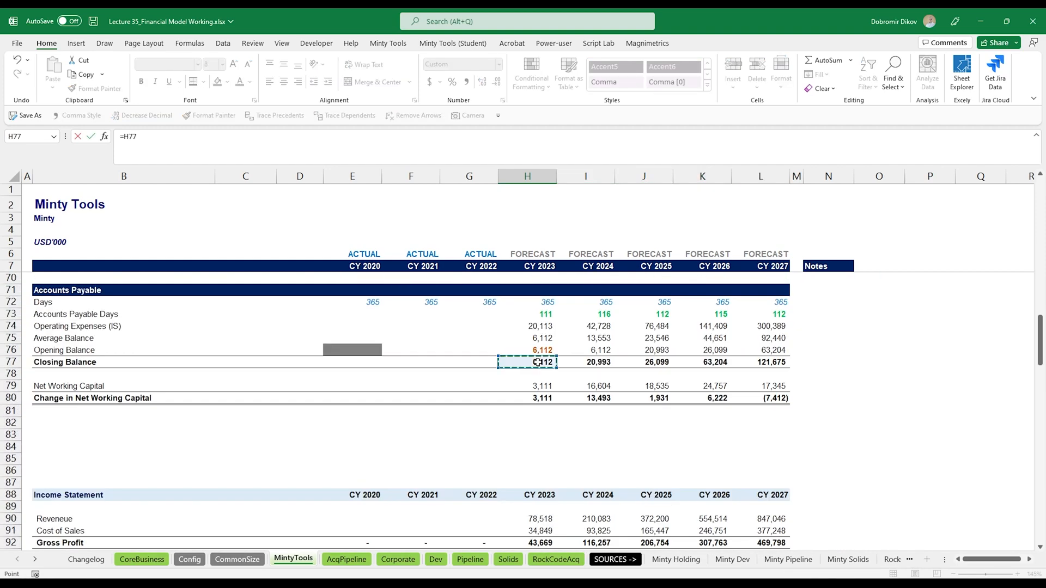
key(Return)
click(542, 384)
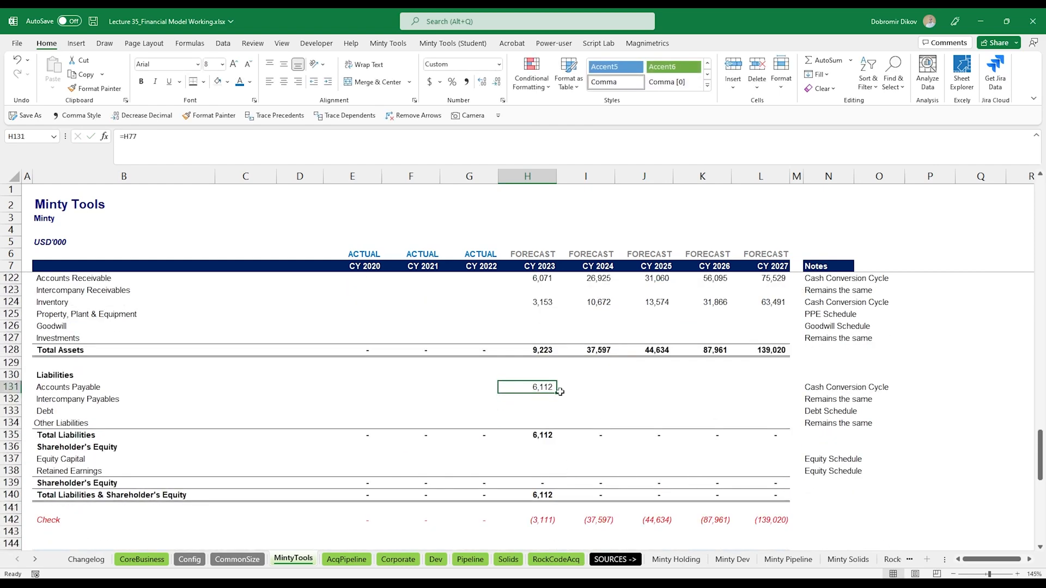
drag(558, 392, 798, 397)
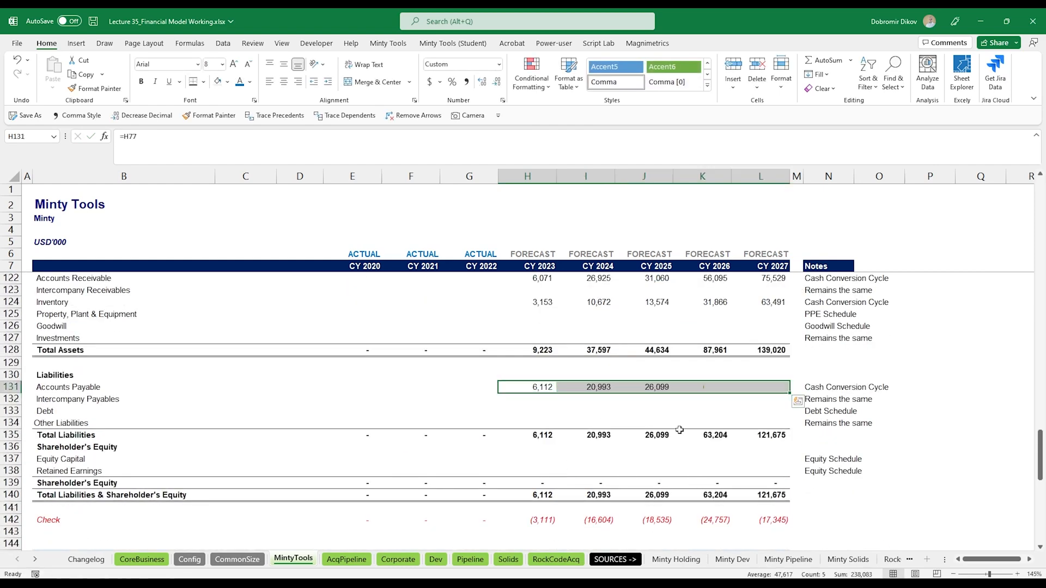
- Link the cash flow Less: Changes in Working Capital row to Change in Net Working Capital and fill it across to CY 2027
scroll(549, 433, down, 3)
scroll(548, 434, down, 3)
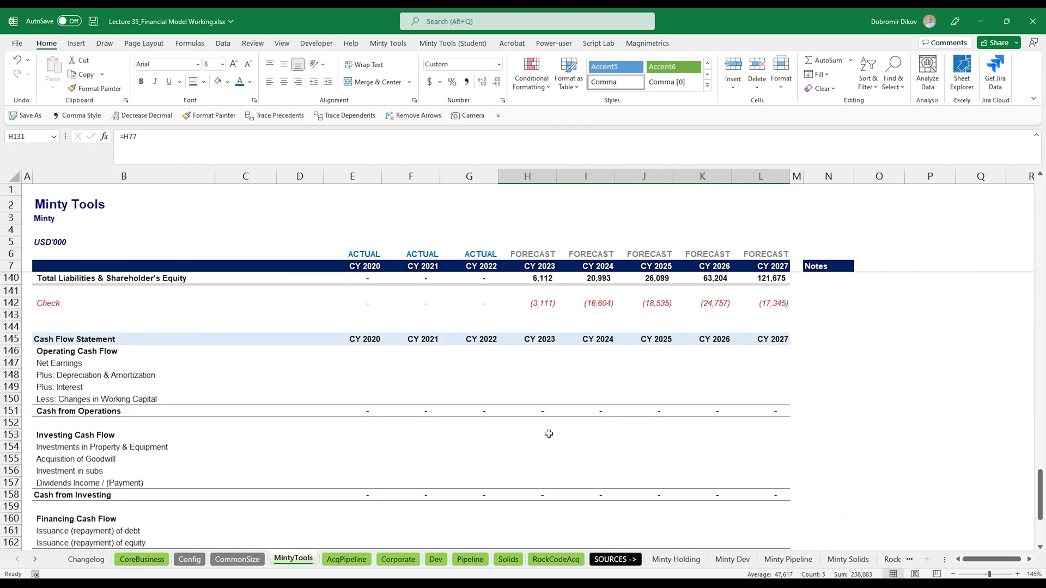
click(543, 398)
text(=)
scroll(546, 420, up, 19)
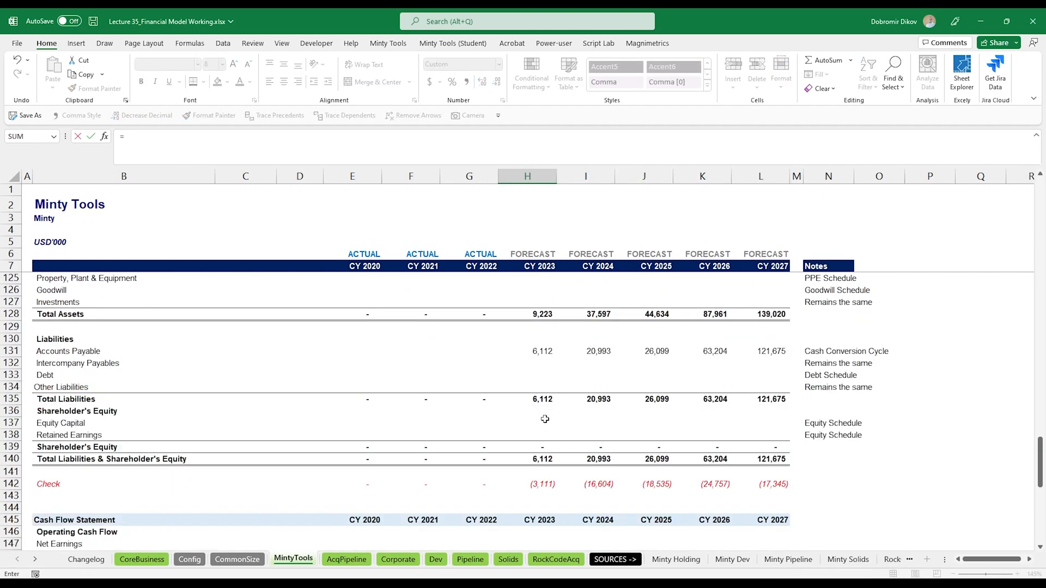
scroll(544, 419, up, 2)
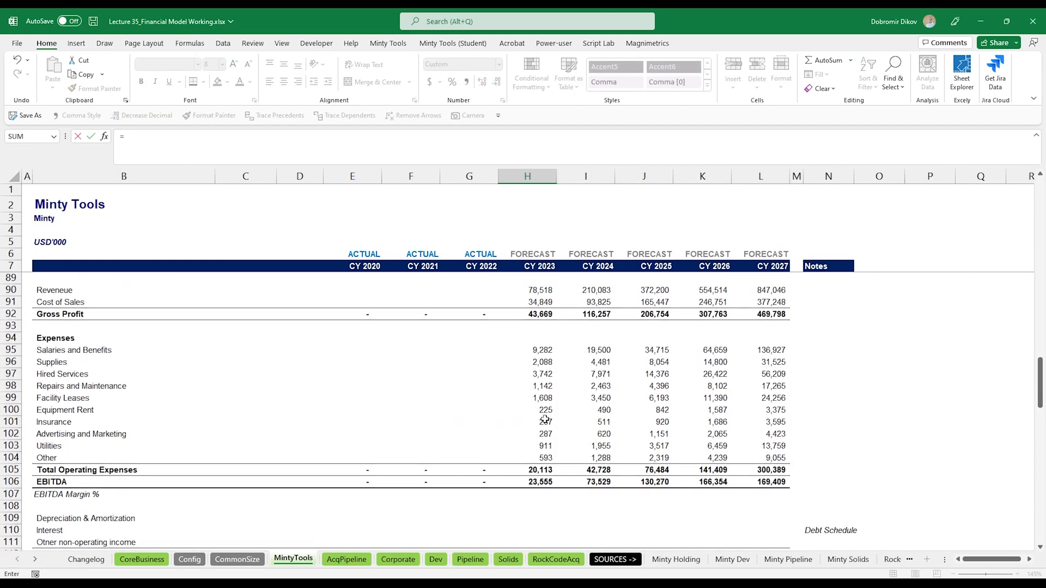
scroll(544, 418, up, 7)
click(543, 422)
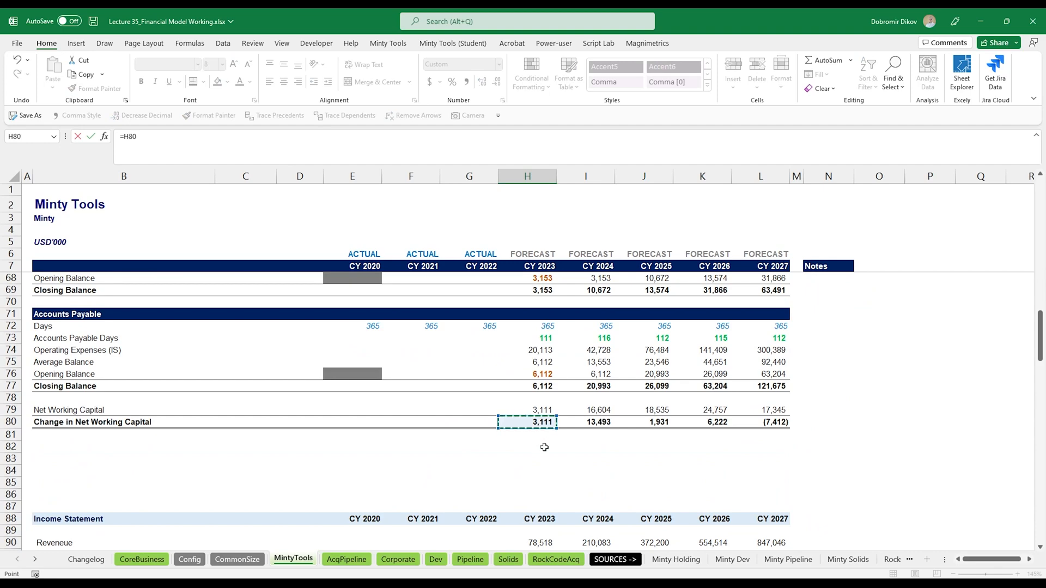
key(Return)
key(Up)
key(shift+Right)
key(shift+Right)
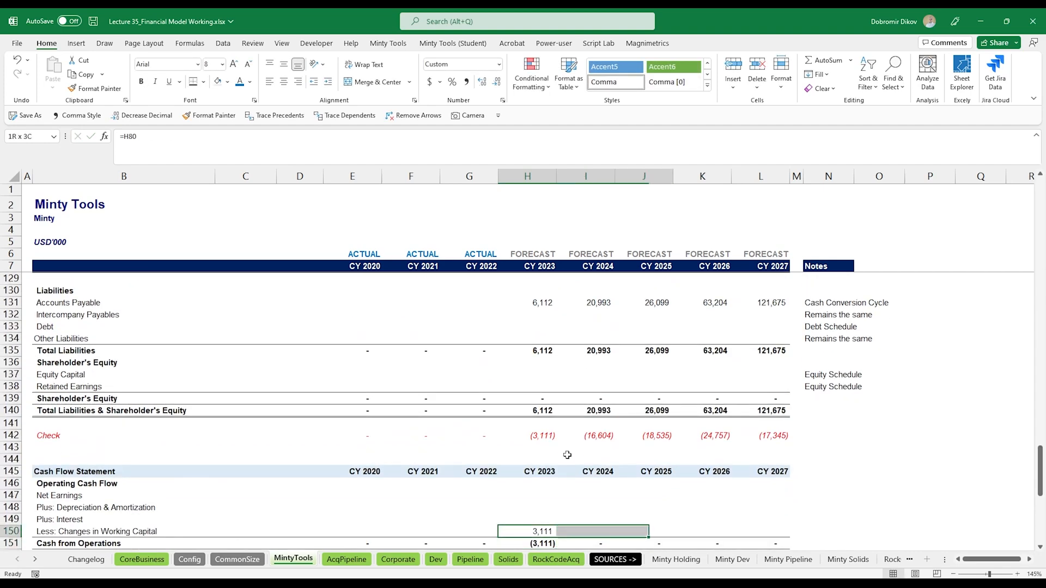
key(shift+Right)
key(shift+Right)
key(ctrl+r)
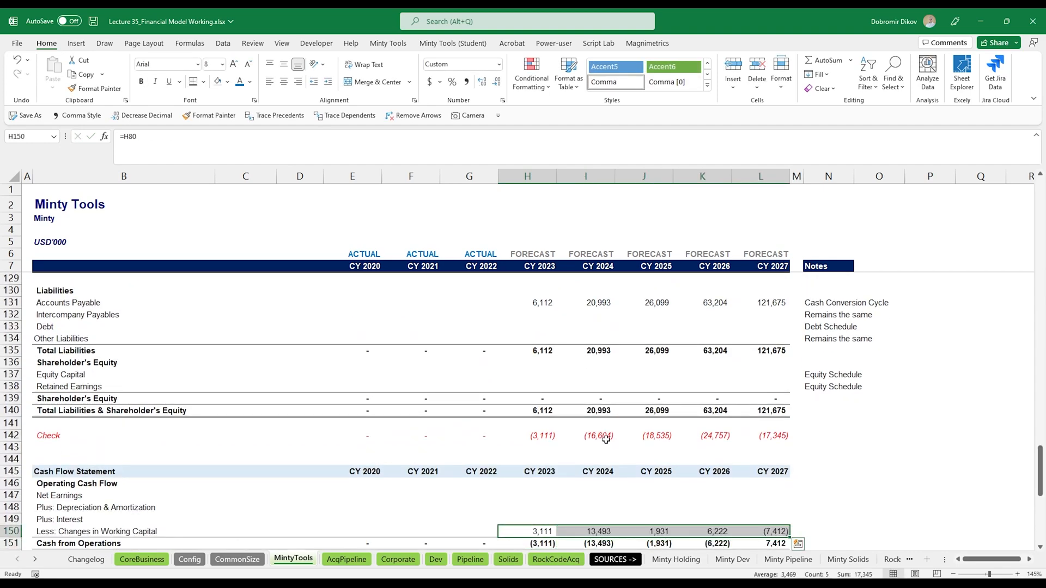
- Insert three blank rows below the Change in Net Working Capital line
scroll(531, 452, up, 12)
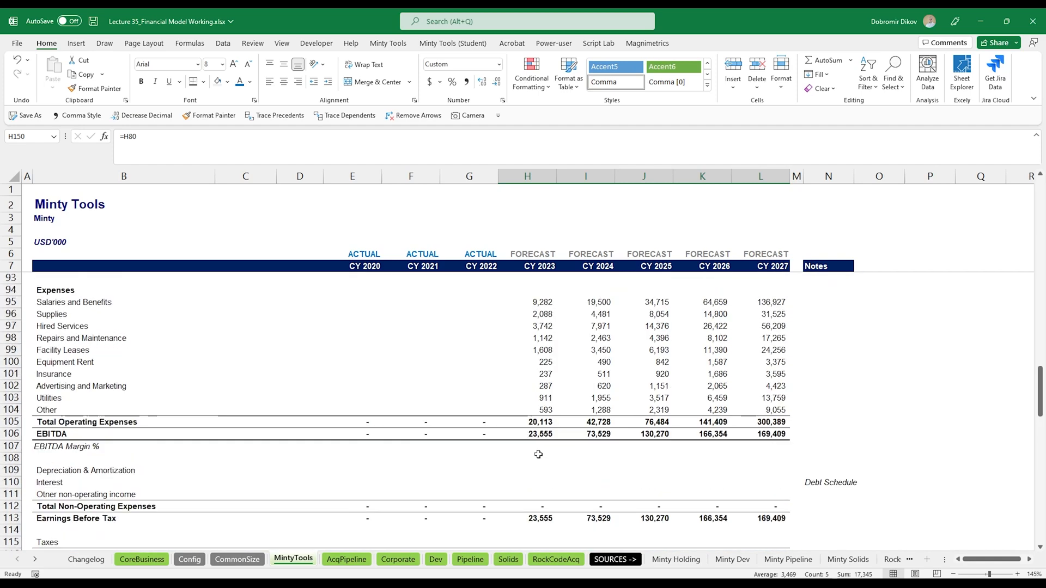
scroll(538, 454, up, 7)
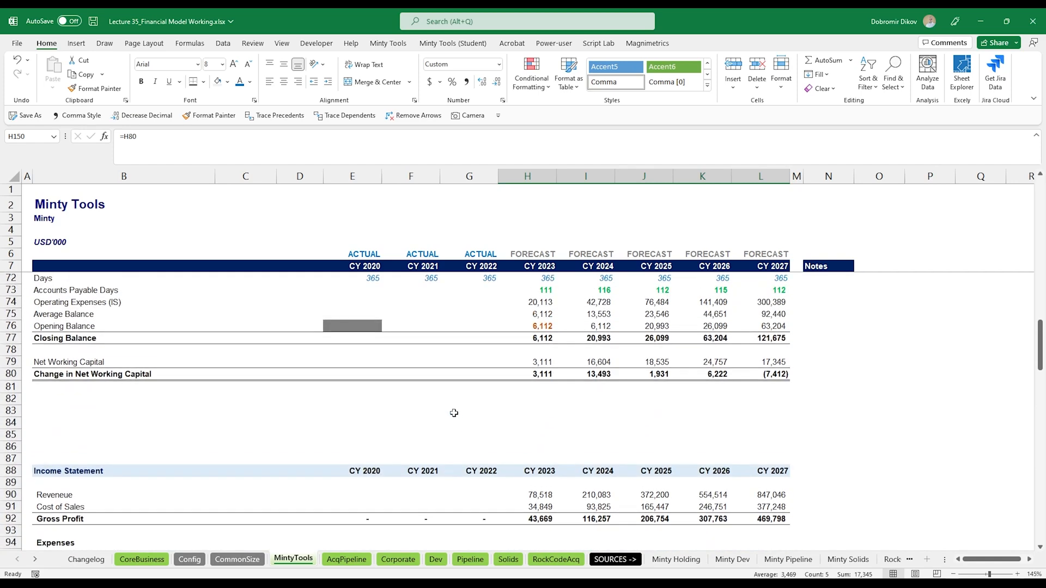
scroll(453, 413, up, 1)
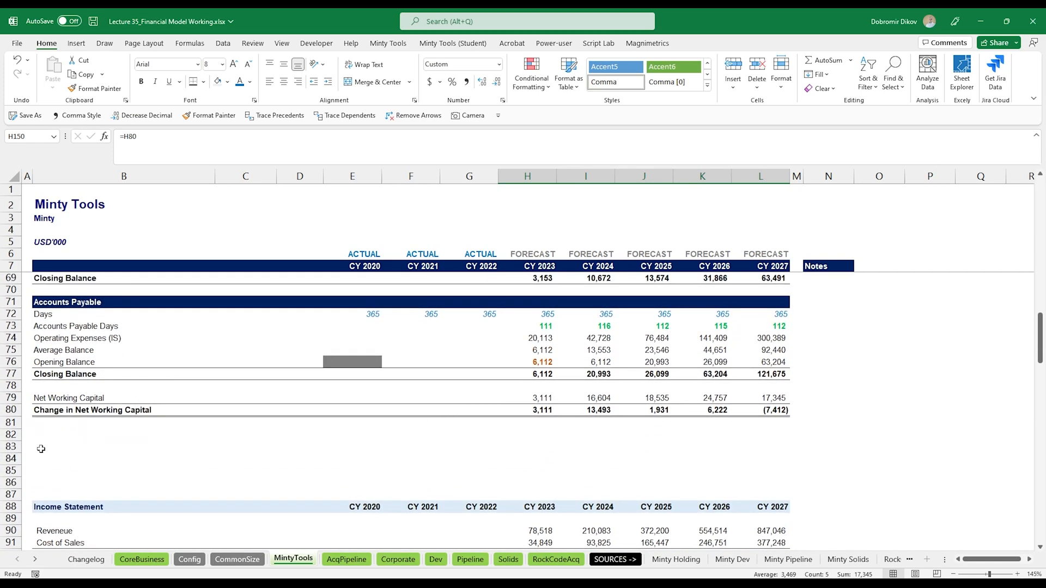
click(5, 447)
key(ctrl+shift+equal)
key(ctrl+shift+equal)
key(ctrl+shift+equal)
key(ctrl+shift+equal)
click(6, 448)
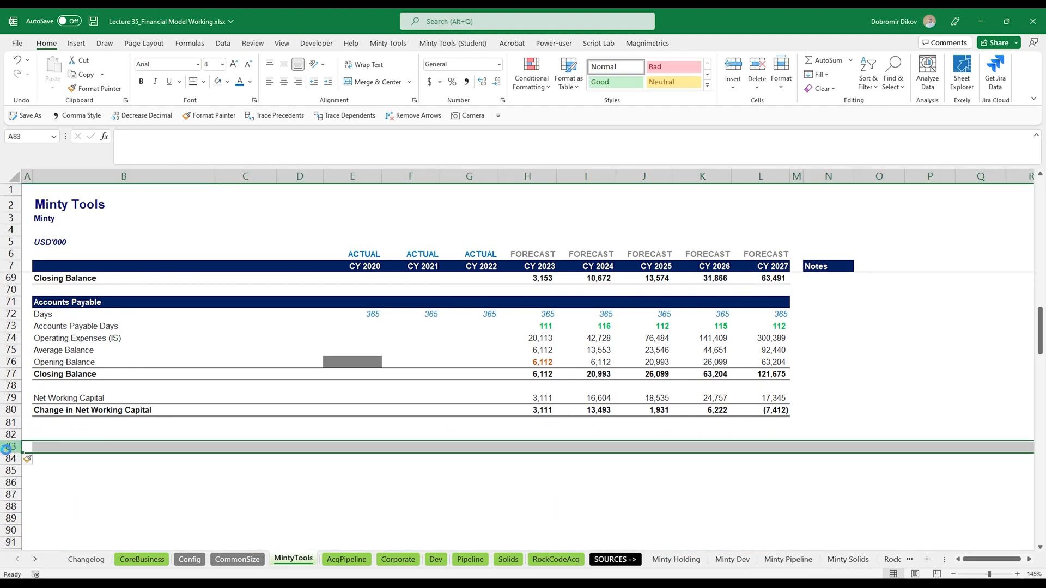
- Copy the Cash Conversion Cycle section header into row 82 and rename it PPE Schedule
click(71, 436)
scroll(73, 343, up, 7)
drag(73, 342, 768, 335)
key(ctrl+c)
scroll(192, 422, down, 7)
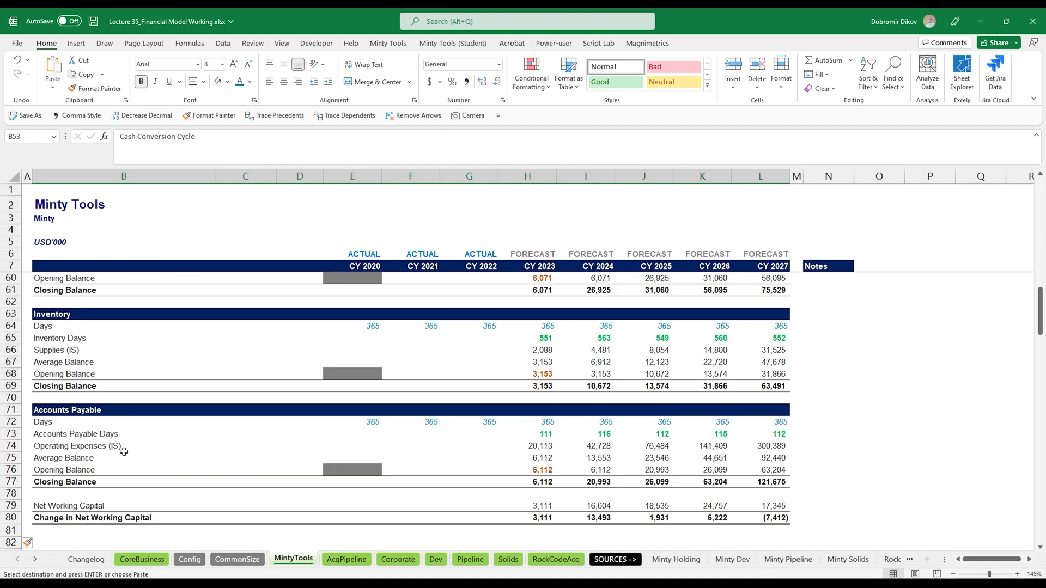
click(65, 435)
key(ctrl+v)
click(69, 434)
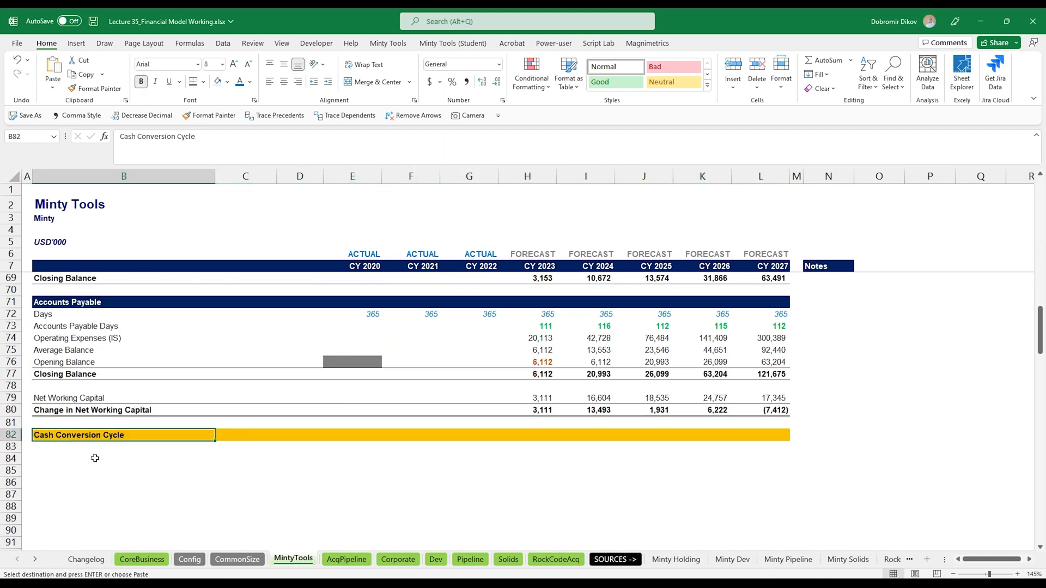
key(Escape)
text(PPE Schedu)
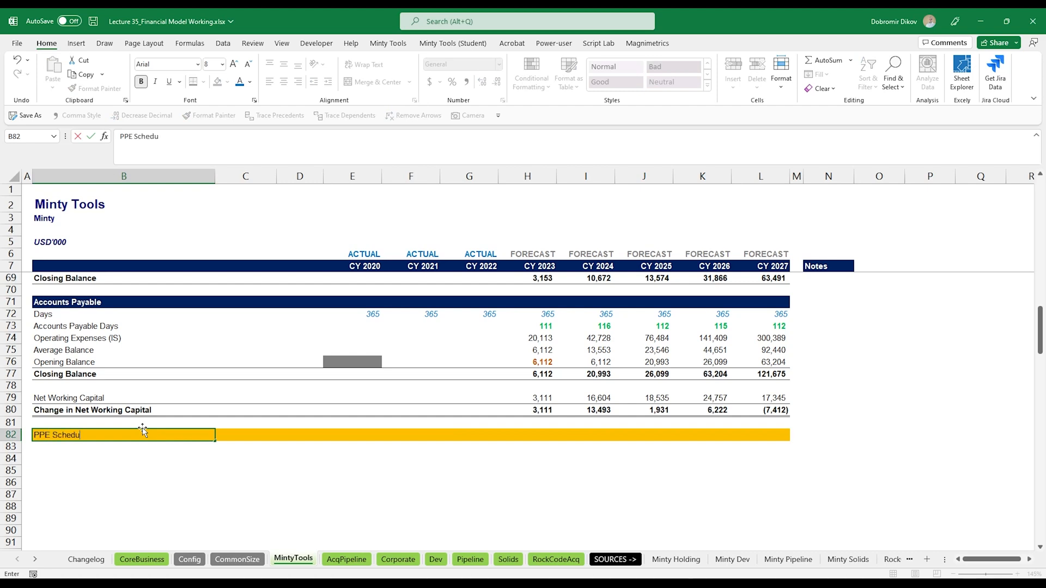
text(le)
key(Return)
- Add an Average Depreciation Percentage row under the PPE Schedule header with a value of 25%
key(Down)
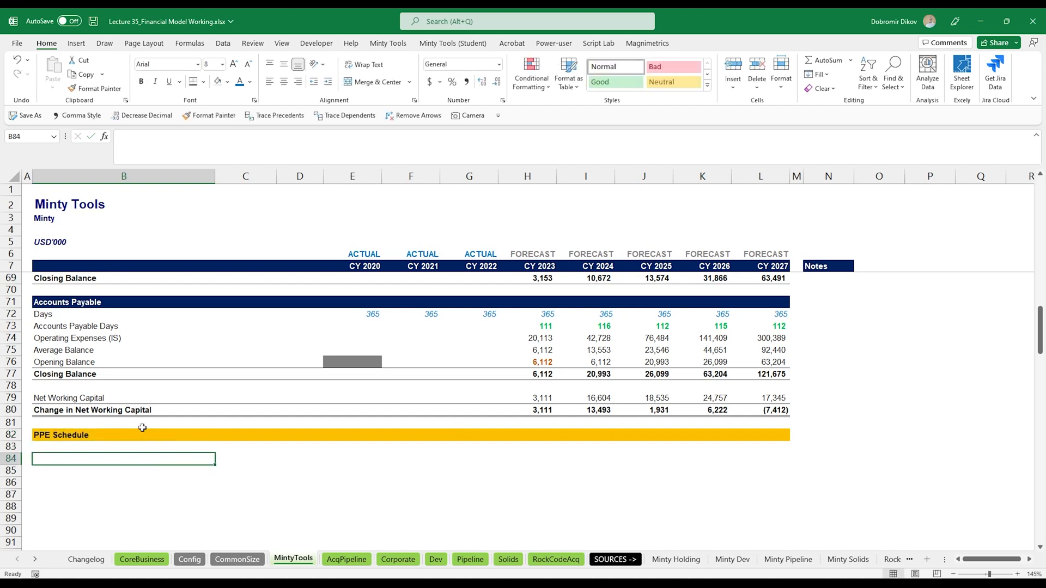
text(Average Depreciation Percentage)
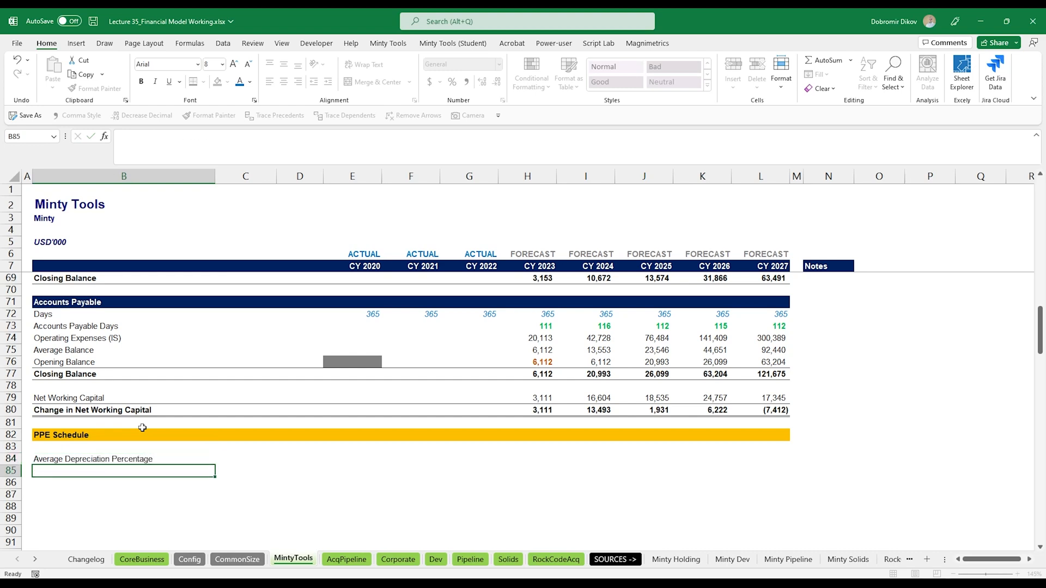
key(Right)
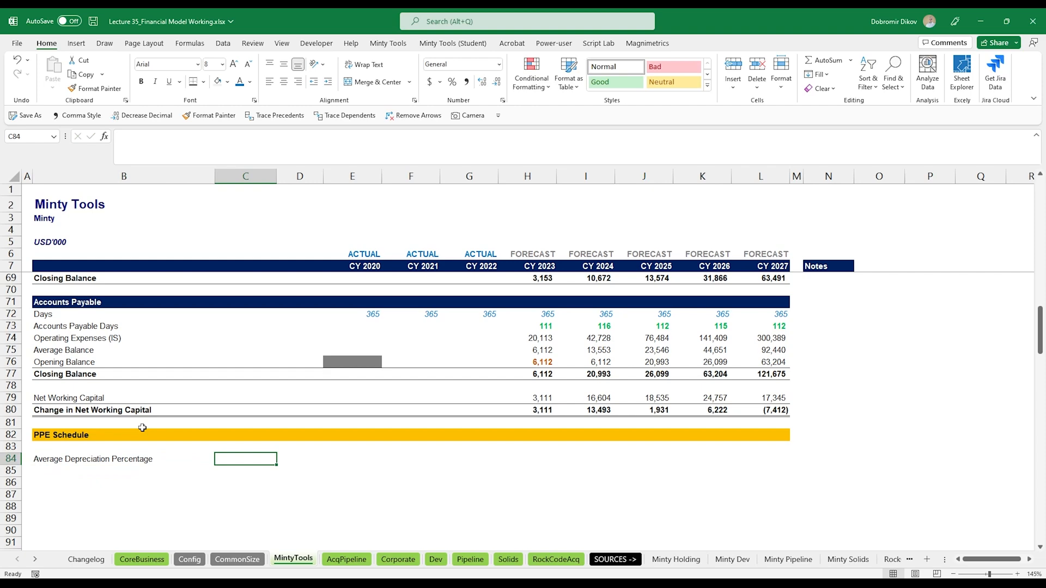
text(25%)
key(ctrl+Return)
- Copy the PPE Schedule block from the AcqPipeline sheet and paste it under the Minty Tools PPE Schedule header at row 84
scroll(245, 457, down, 2)
click(338, 561)
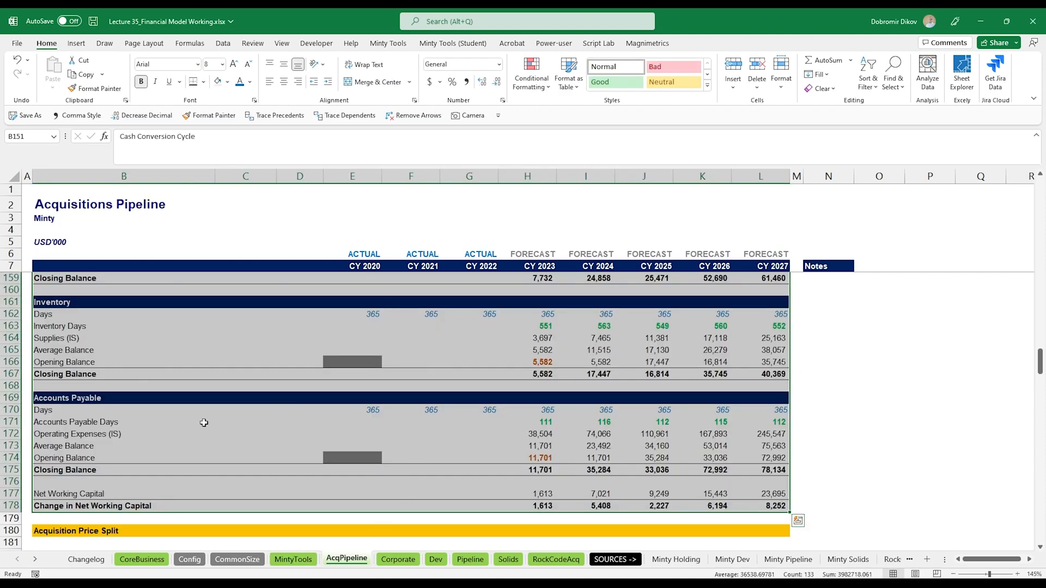
scroll(180, 446, down, 1)
scroll(155, 471, down, 8)
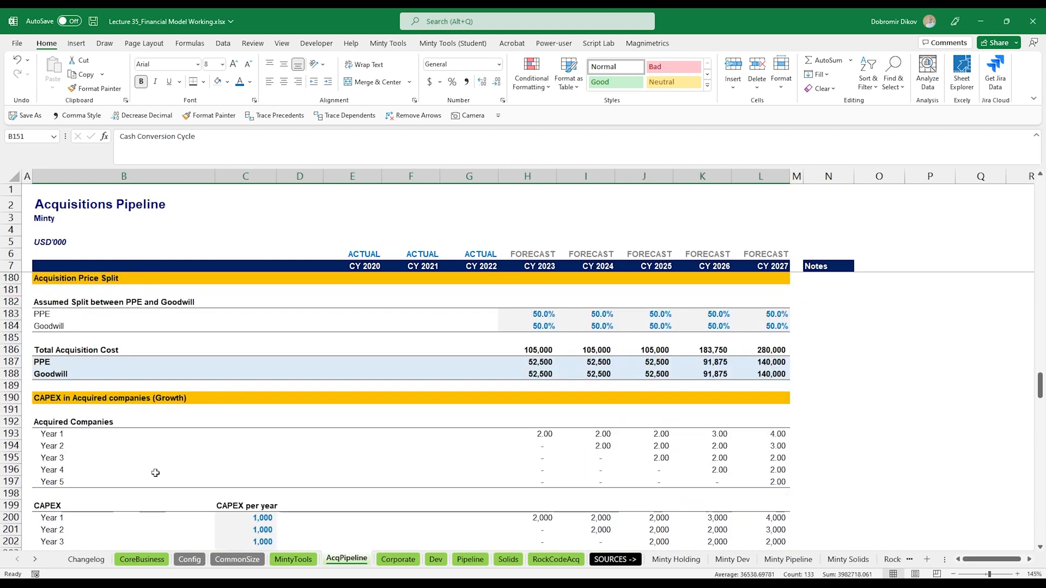
scroll(157, 472, down, 4)
scroll(142, 444, down, 2)
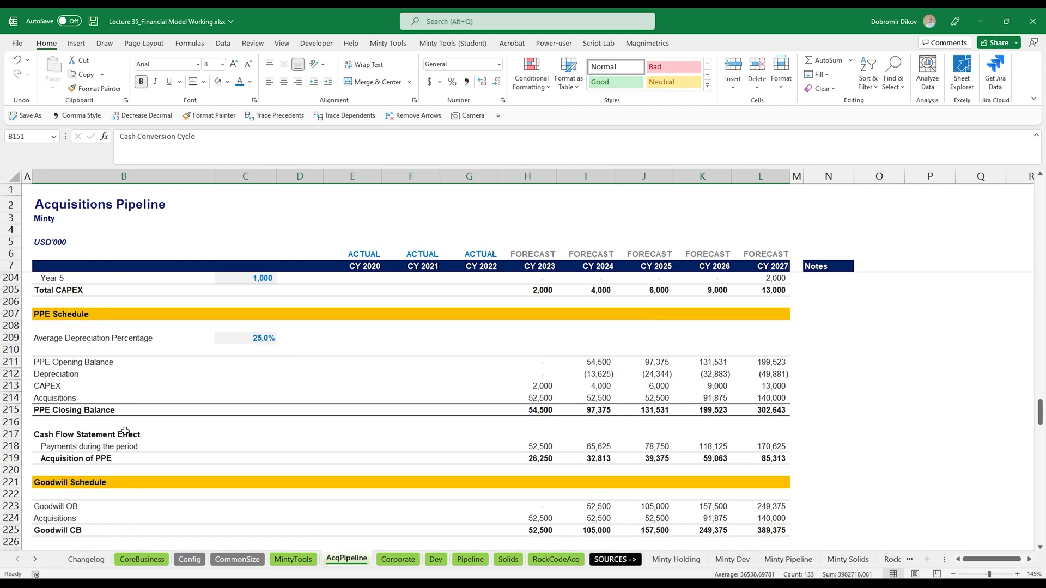
drag(77, 339, 741, 405)
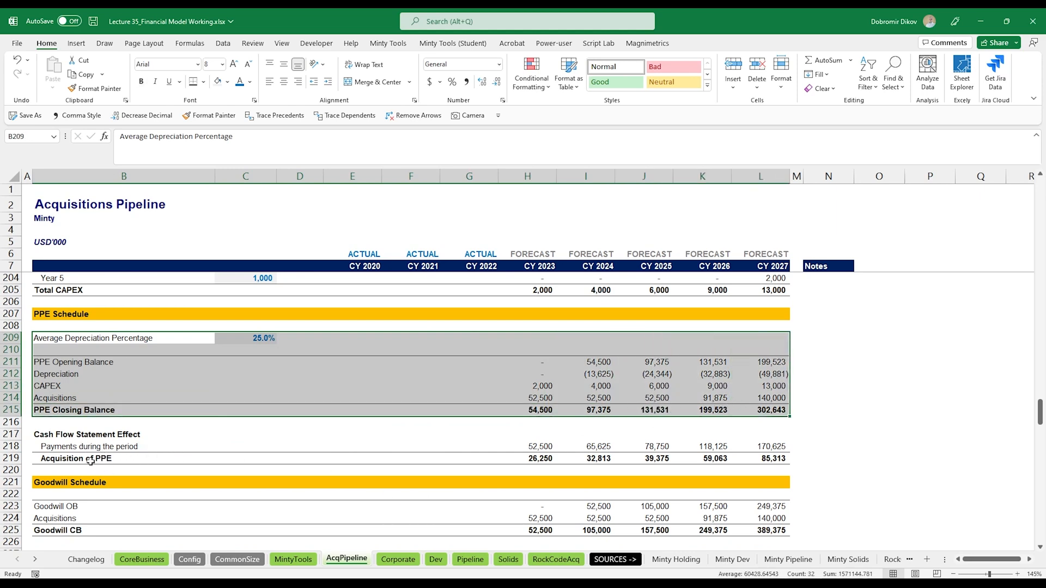
key(ctrl+c)
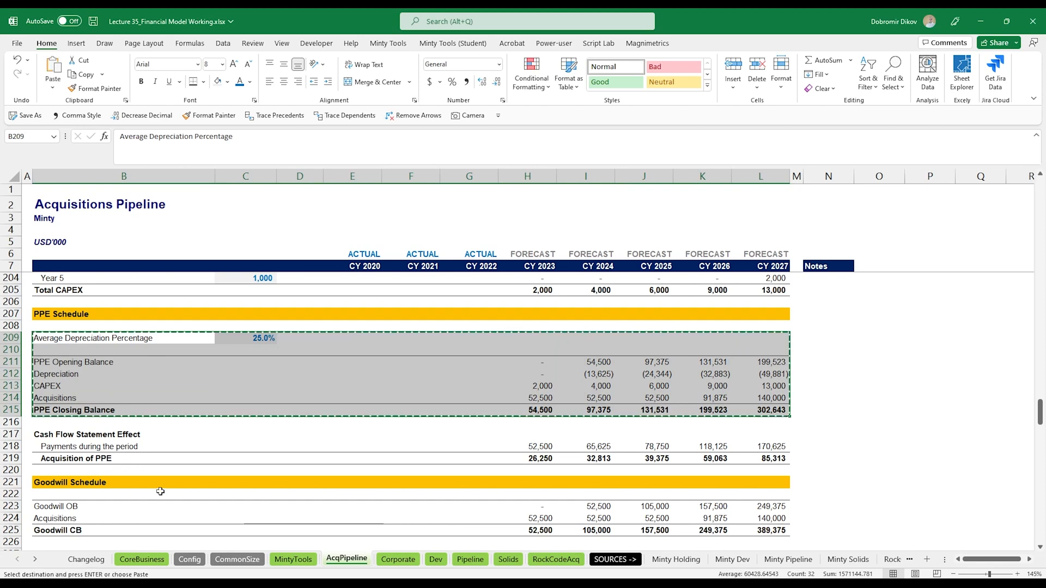
key(ctrl+Page_Up)
click(98, 390)
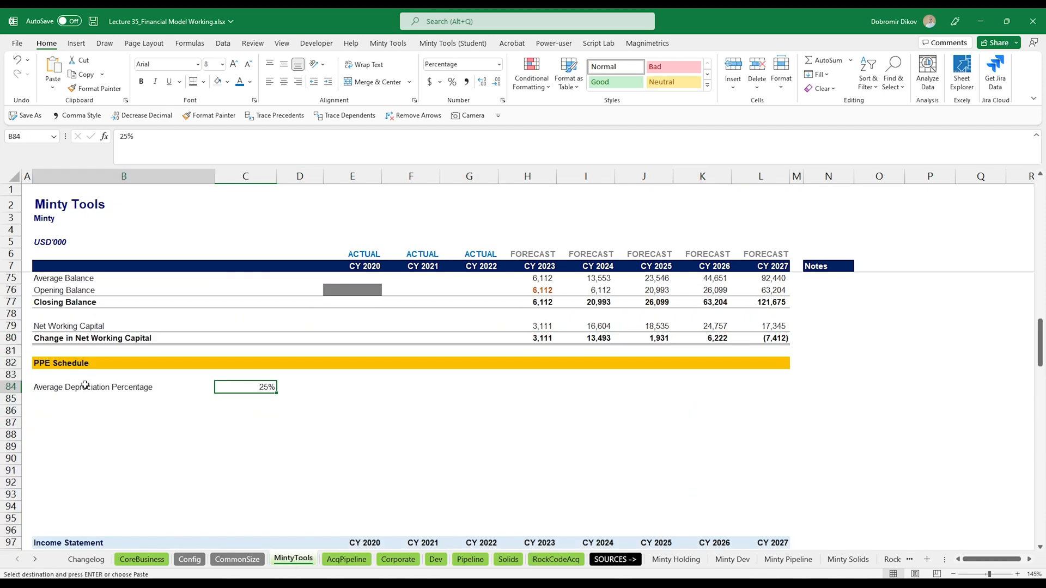
key(ctrl+v)
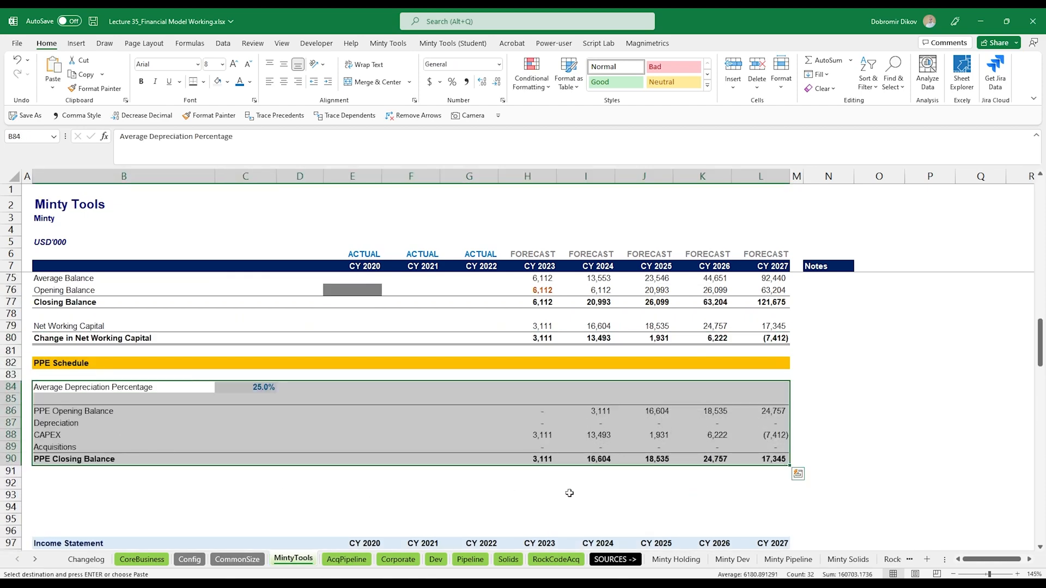
- Inspect the pasted PPE opening balance and depreciation formulas across the forecast years
click(592, 417)
key(Left)
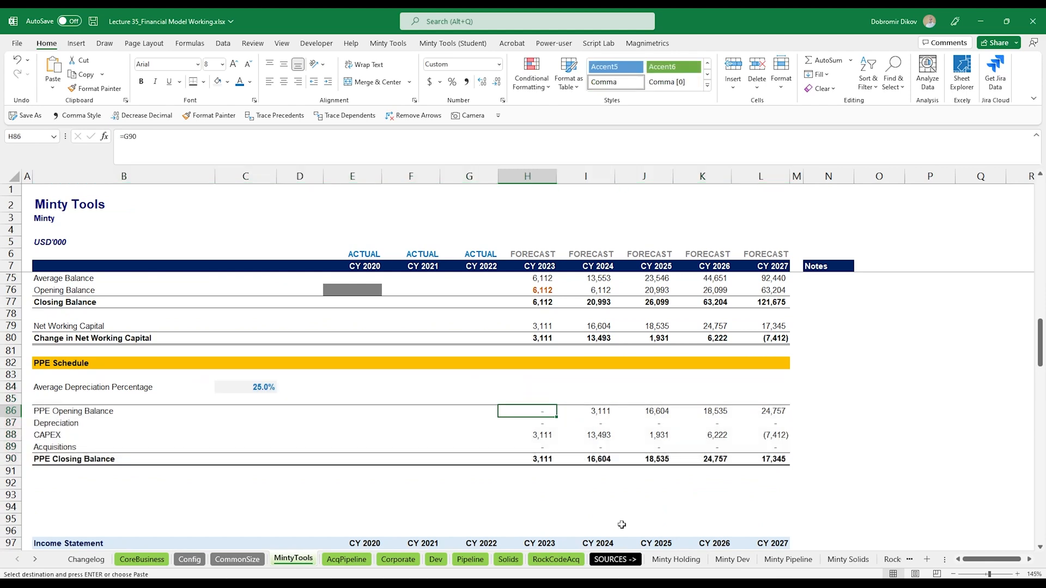
key(Right)
key(Right)
key(Left)
key(Left)
key(Down)
key(Right)
key(Right)
key(Right)
key(Left)
key(Left)
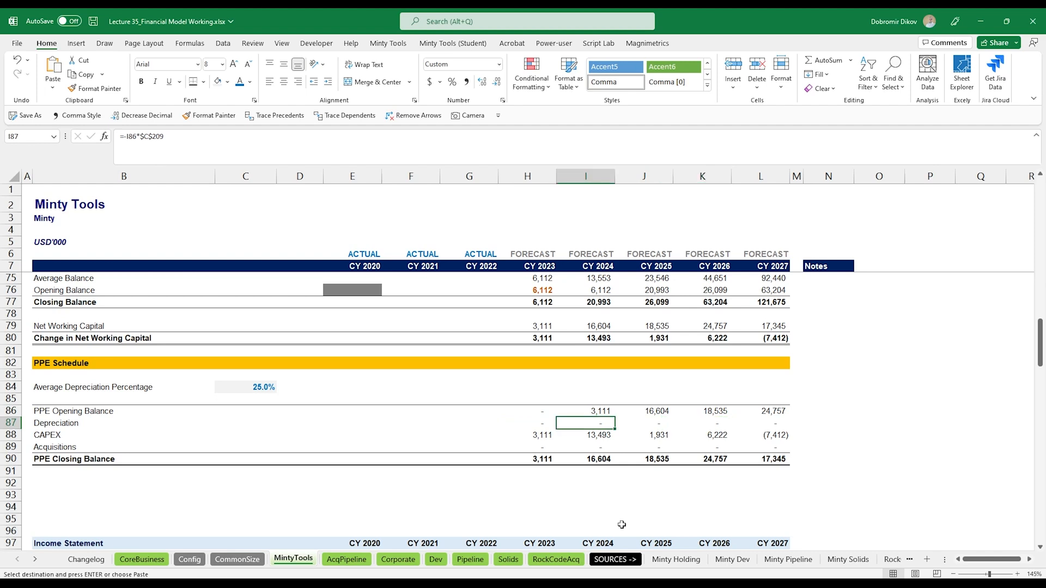
key(F2)
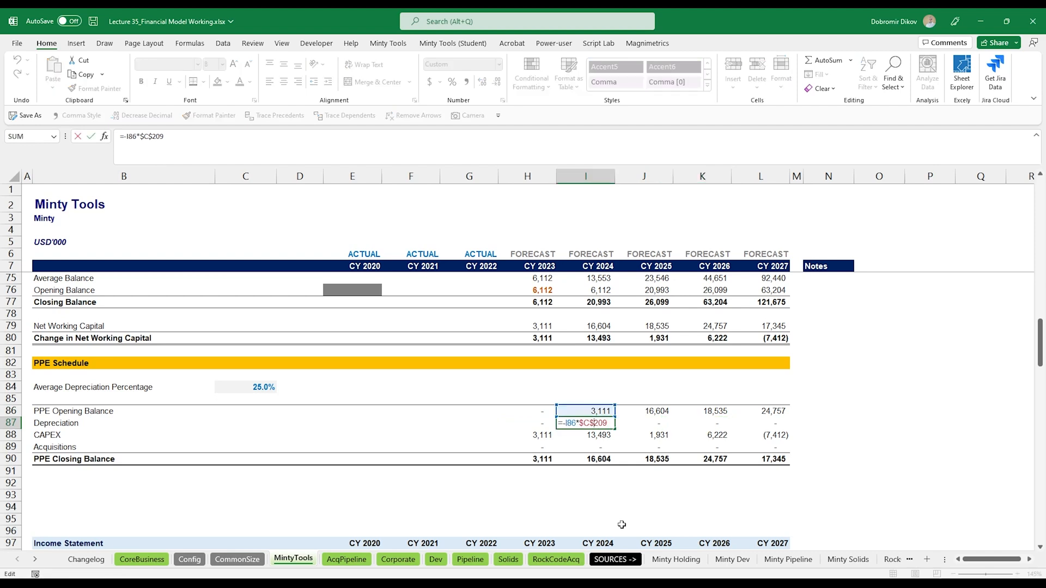
key(Escape)
- Point the CY 2023 depreciation formula to the 25% rate in C84 and fill it across to CY 2027
key(Left)
key(F2)
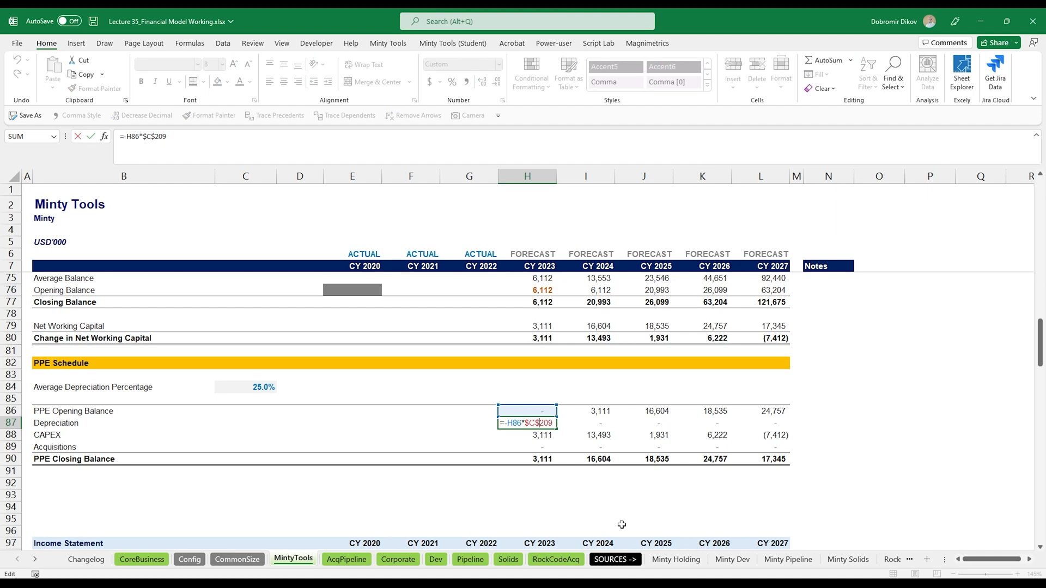
key(shift+Right)
key(shift+Right)
key(shift+Right)
text(84)
key(Return)
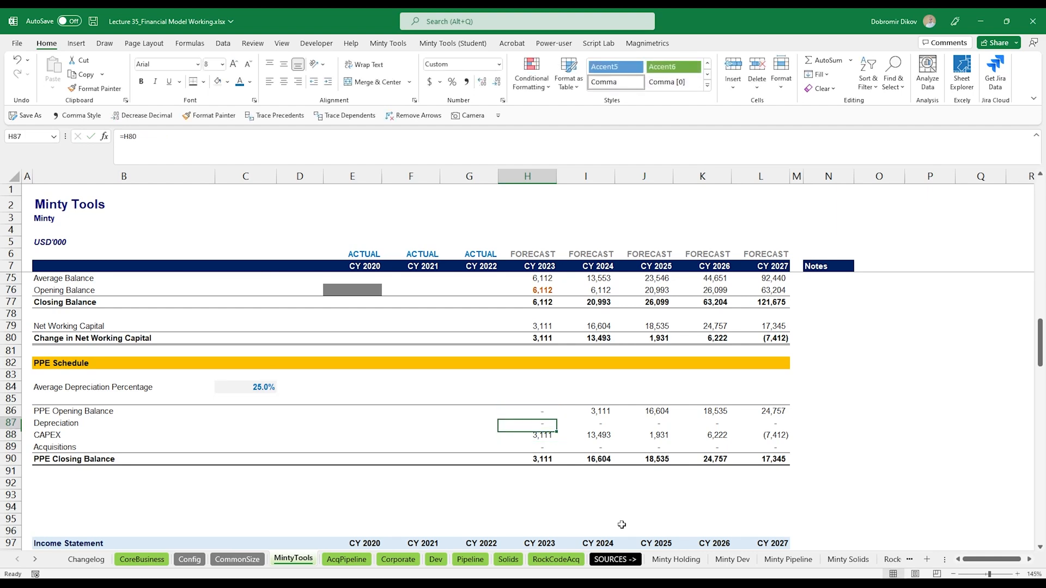
key(Up)
key(shift+Right)
key(shift+Right)
key(shift+Right)
key(shift+Right)
key(ctrl+r)
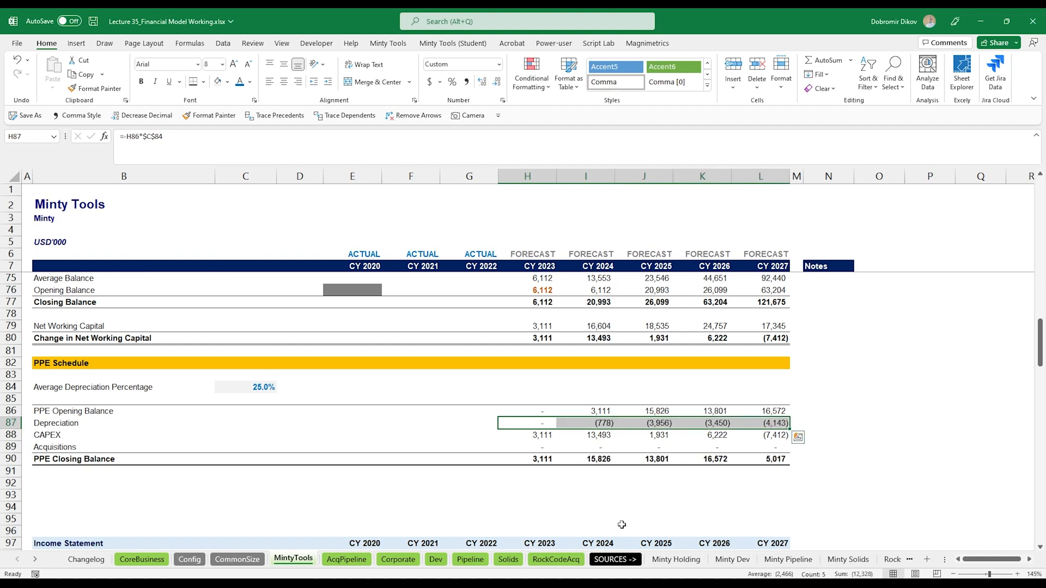
- Clear the pasted CAPEX and Acquisitions values for CY 2023 through CY 2027
key(Right)
key(Down)
key(Left)
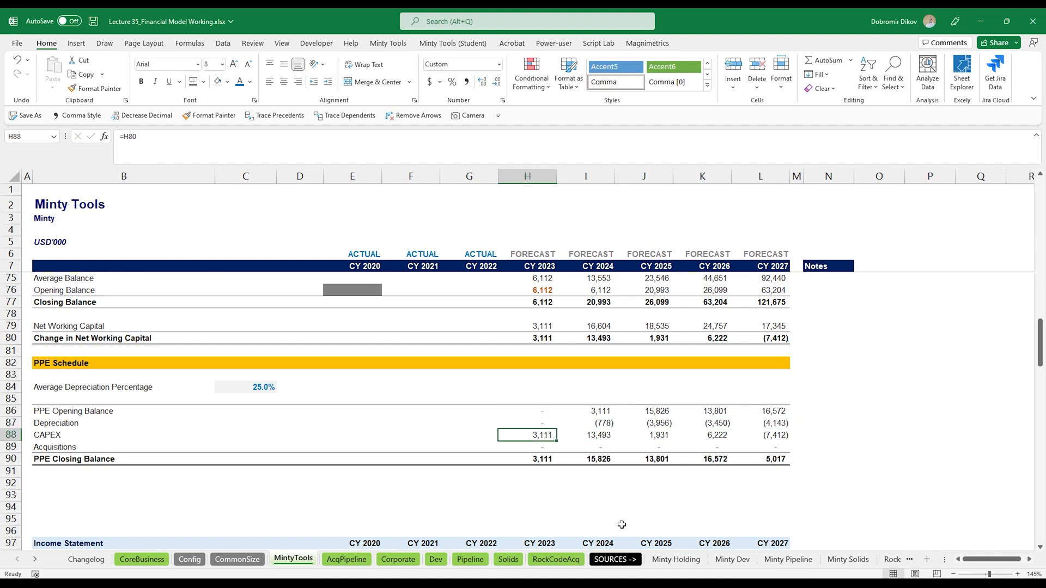
key(shift+Right)
key(shift+Right)
key(shift+Right)
key(shift+Right)
key(Delete)
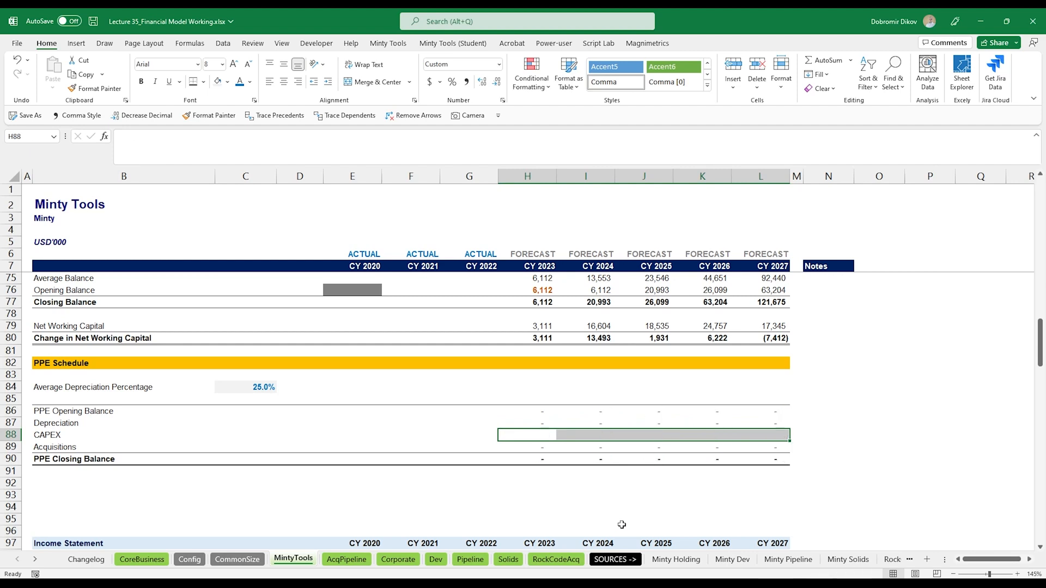
key(Down)
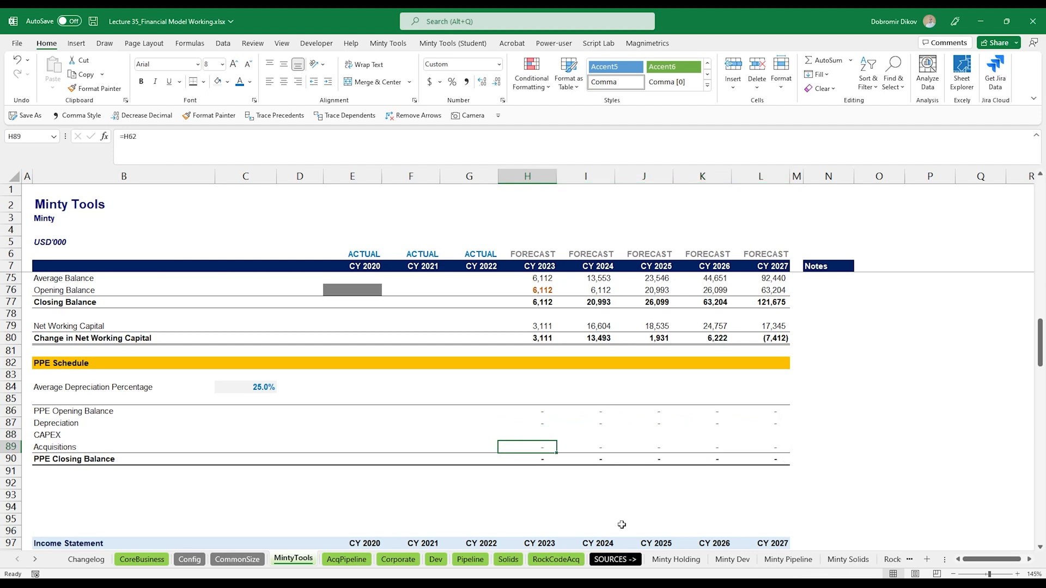
key(shift+Right)
key(shift+Right)
key(shift+Right)
key(shift+Right)
key(Delete)
- Format the CAPEX and Acquisitions forecast cells as bold, shaded input cells
key(Up)
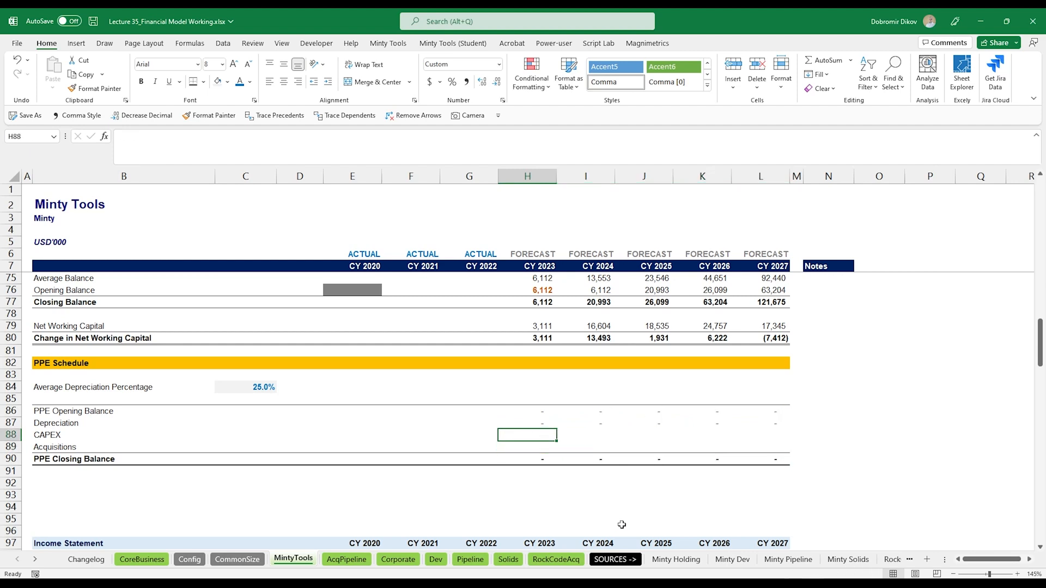
key(shift+Right)
key(shift+Right)
key(shift+Right)
key(shift+Right)
key(shift+Down)
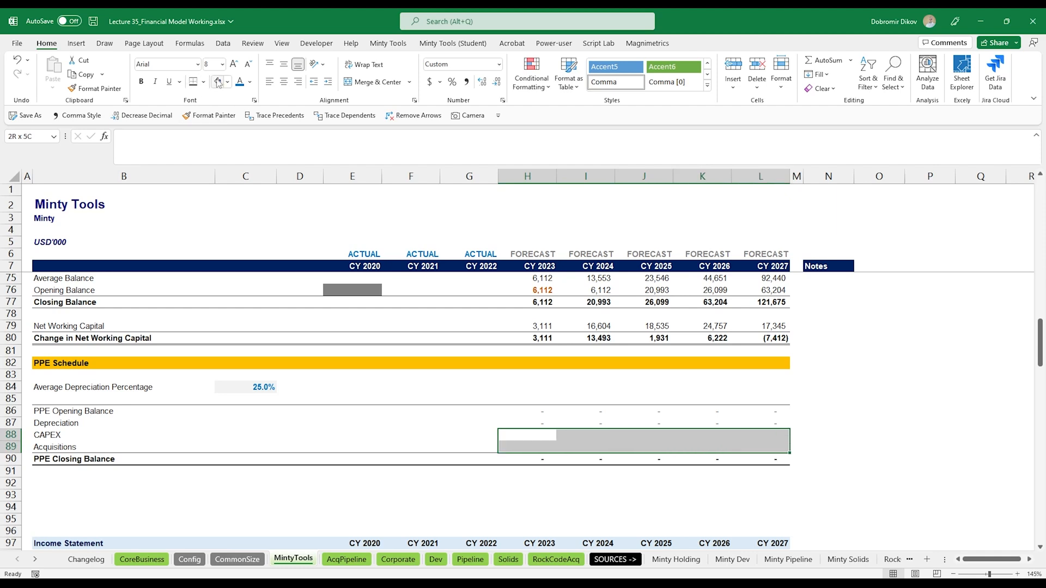
click(218, 82)
key(ctrl+b)
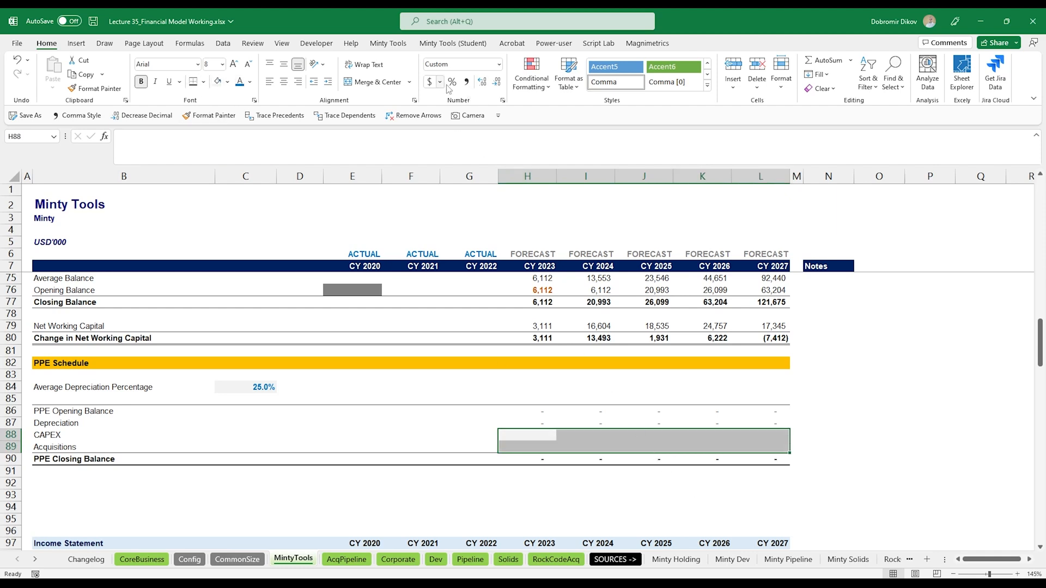
click(468, 84)
click(499, 84)
click(541, 444)
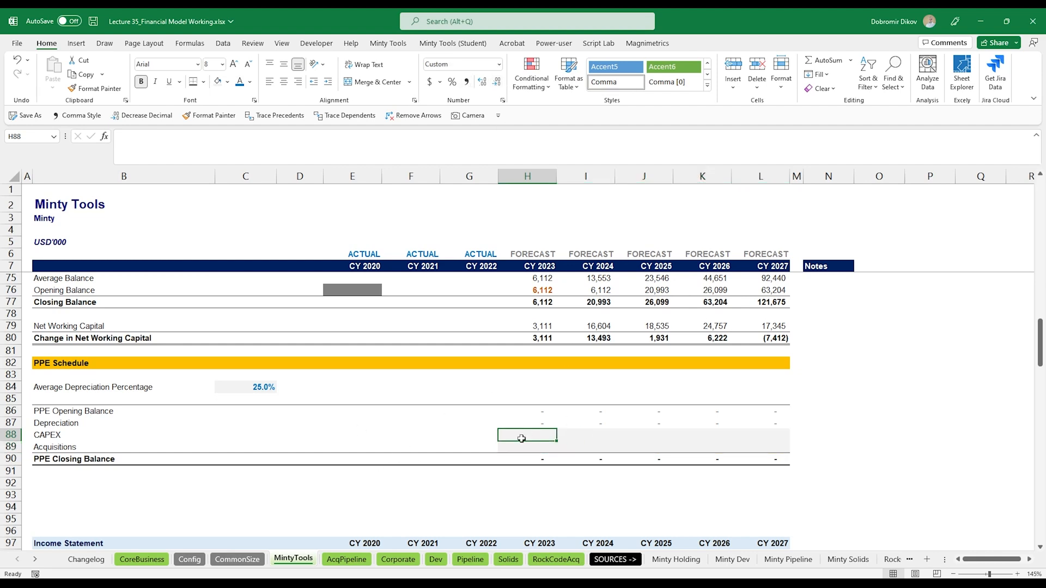
- Enter 0 in the Acquisitions row for CY 2023 through CY 2027
key(Down)
key(shift+Right)
key(shift+Right)
key(shift+Right)
key(shift+Right)
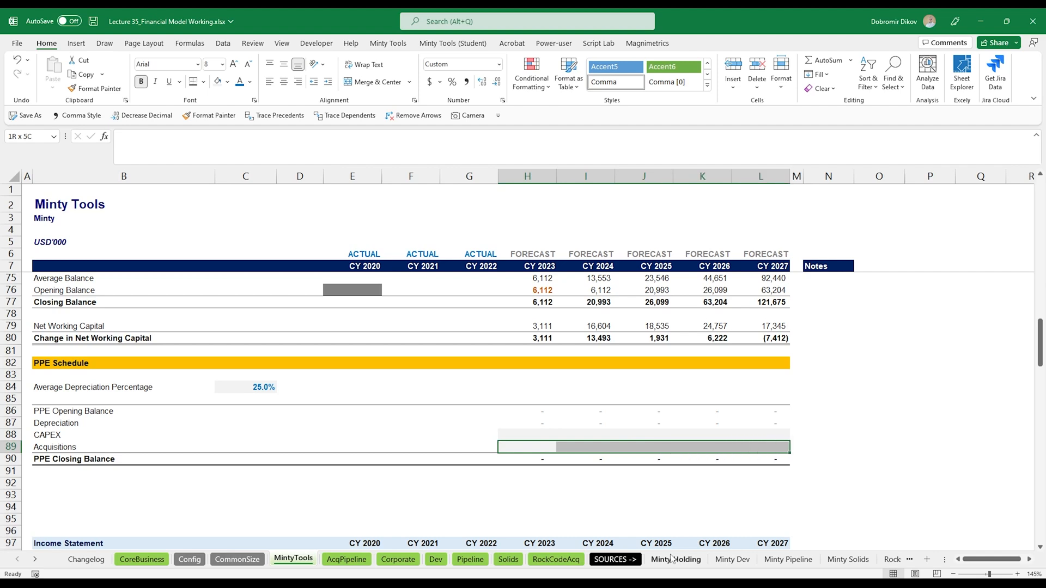
text(0)
key(ctrl+Return)
- Enter 2,000 as CAPEX for CY 2023 through CY 2027
key(Up)
key(shift+Right)
key(shift+Left)
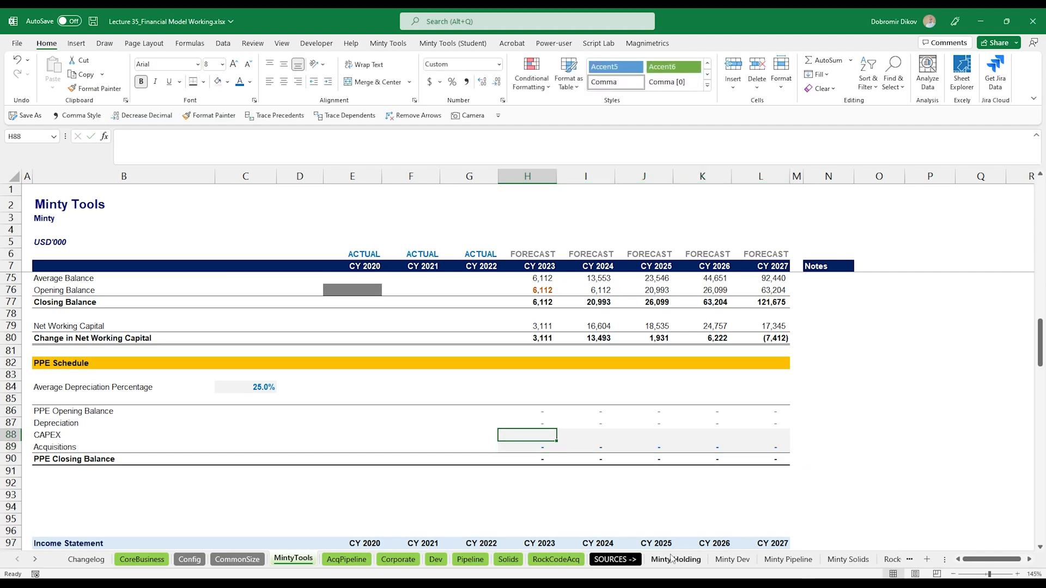
key(shift+Right)
key(shift+Right)
key(shift+Right)
key(shift+Right)
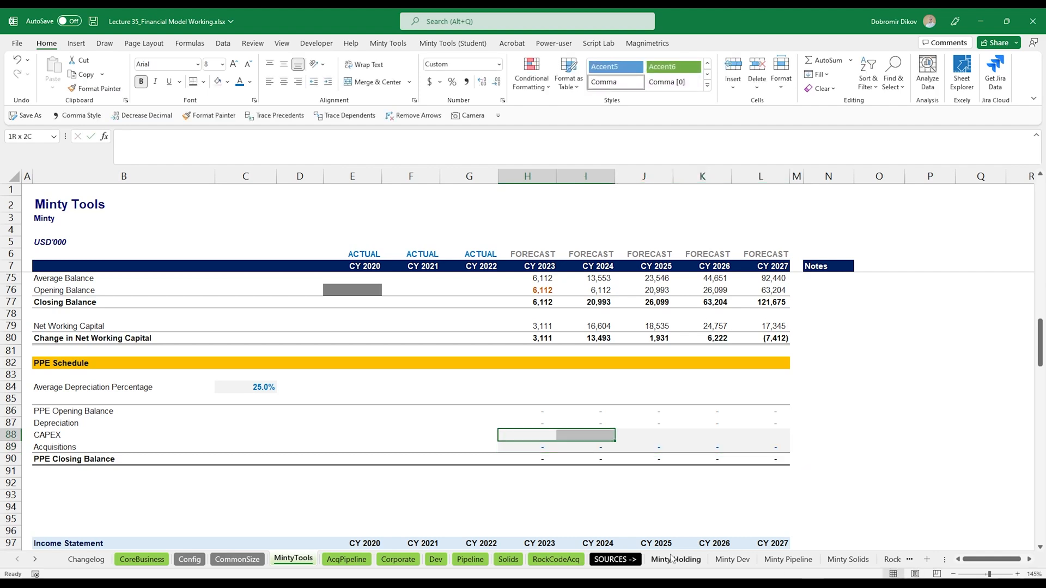
text(2000)
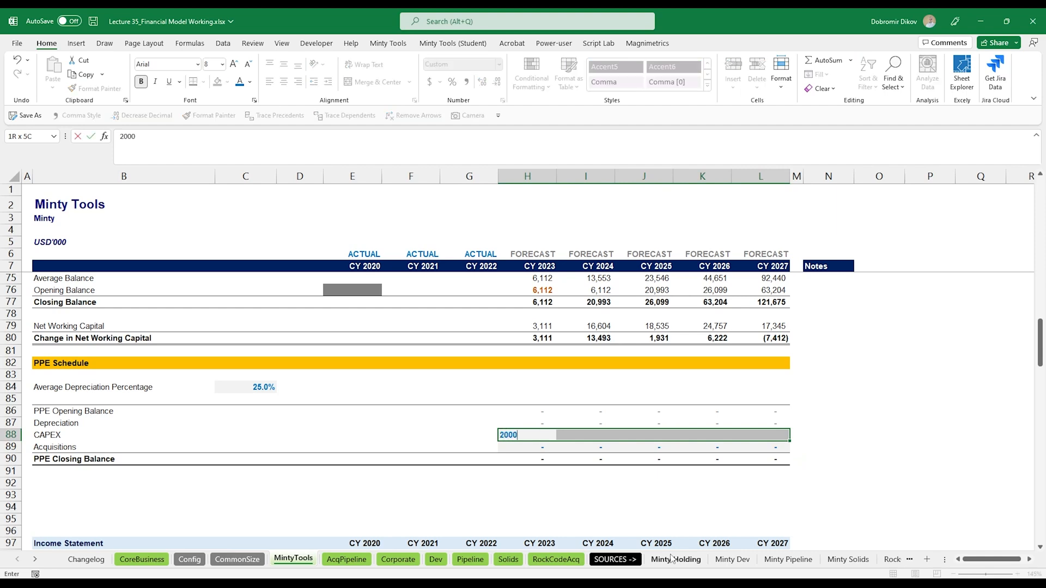
key(ctrl+Return)
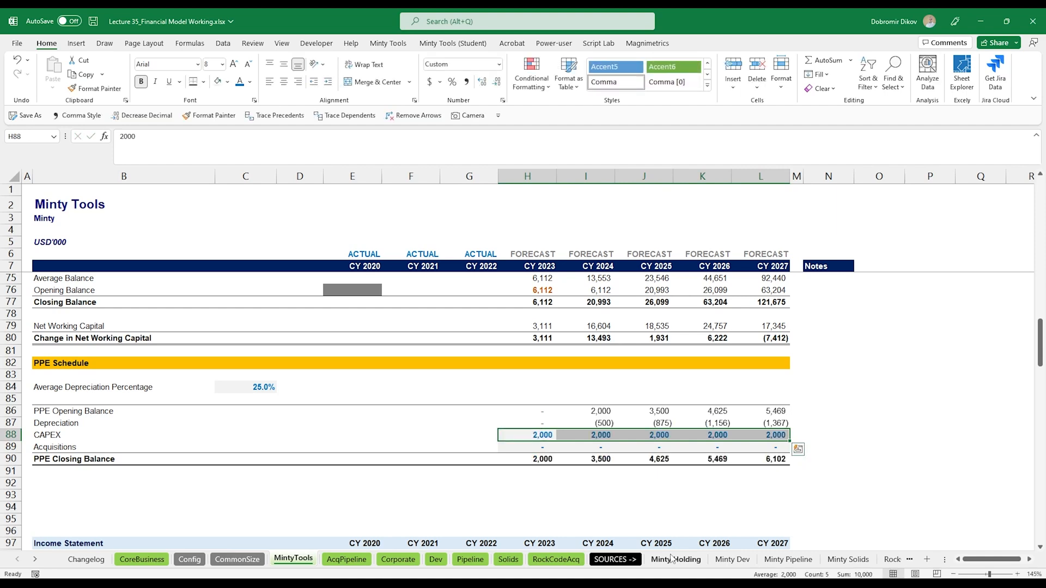
key(Up)
key(Down)
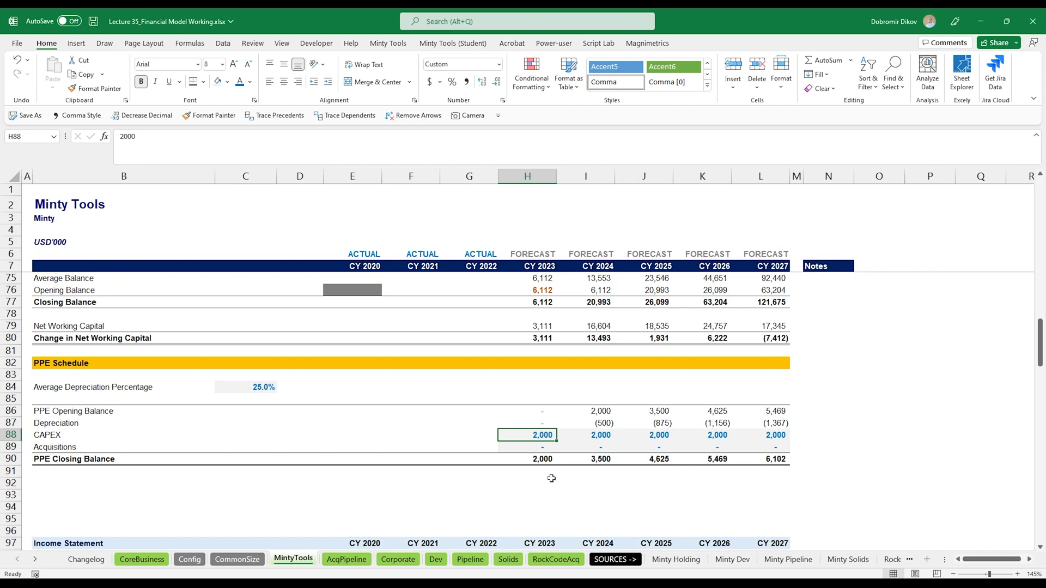
- Link the income statement Depreciation & Amortization row to the negated PPE Depreciation row and fill it across to CY 2027
scroll(540, 493, down, 11)
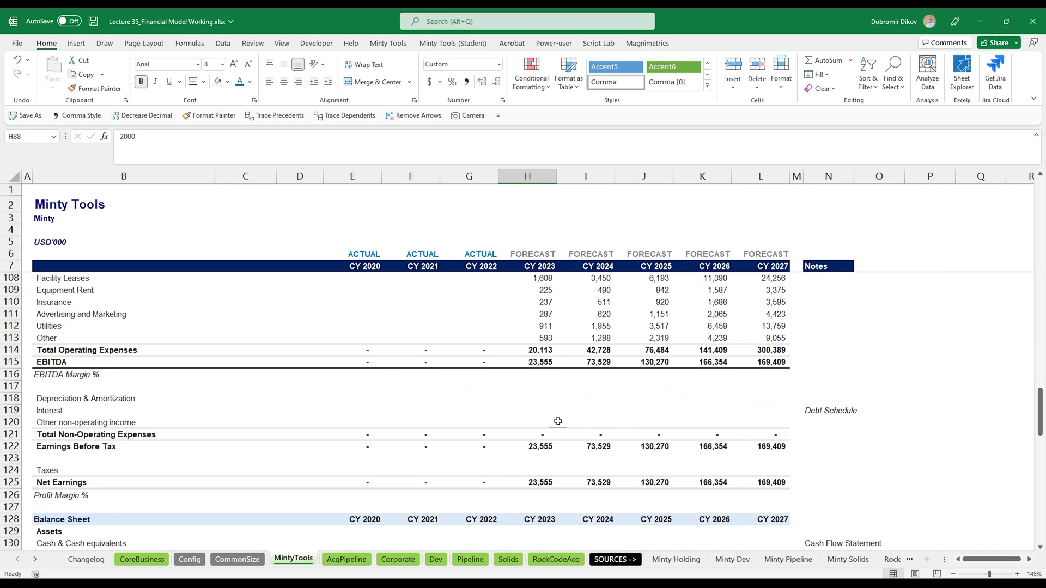
click(541, 398)
text(=)
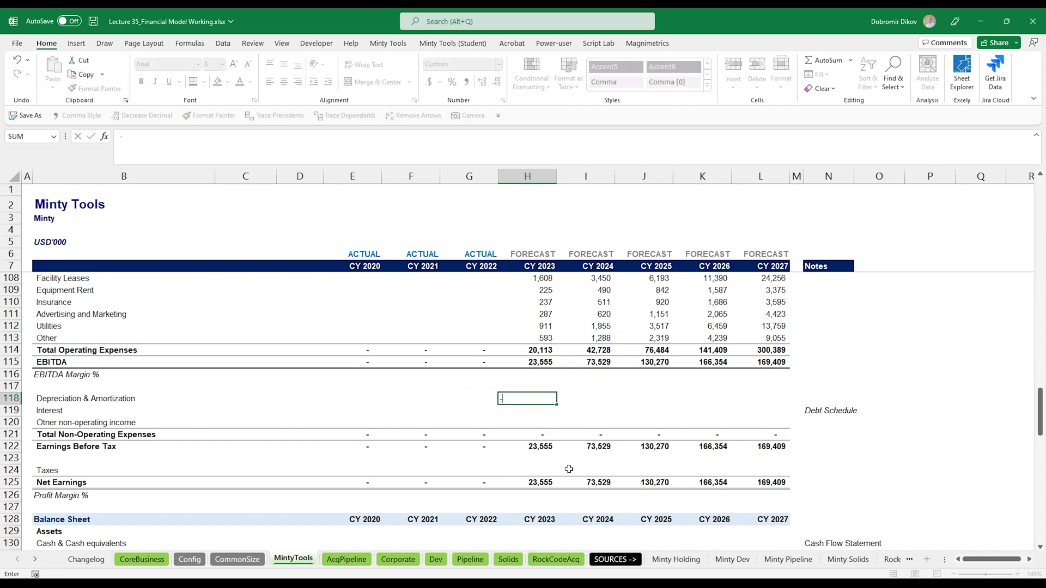
scroll(546, 459, up, 8)
scroll(542, 466, up, 3)
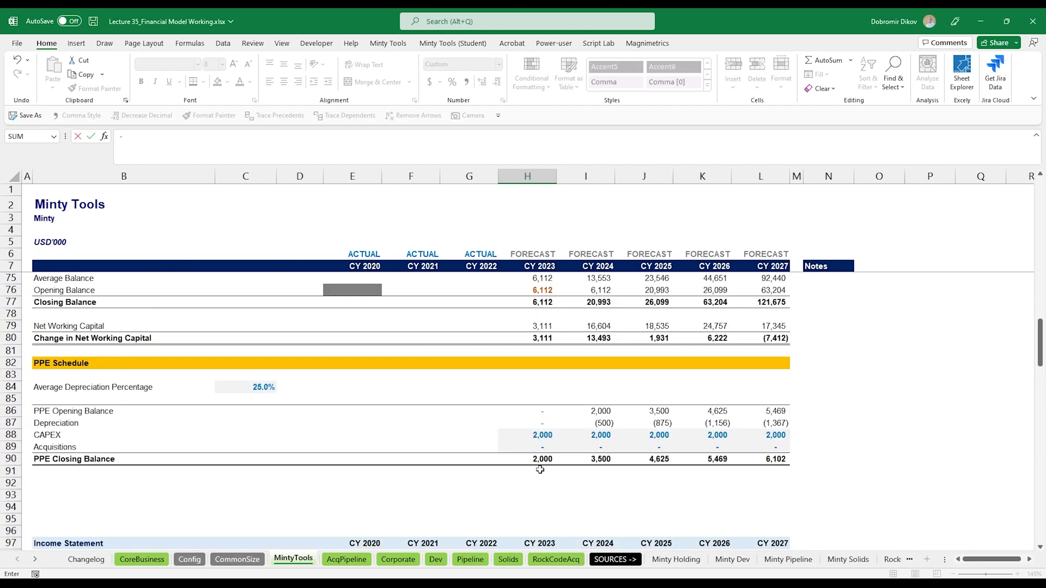
text(-)
click(540, 423)
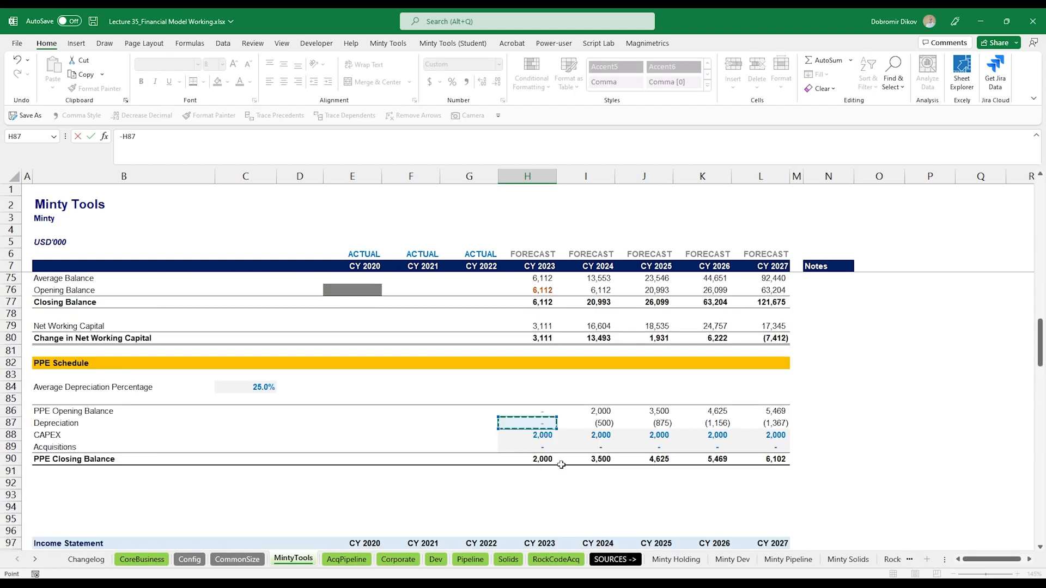
key(ctrl+Return)
key(shift+Right)
key(shift+Right)
key(shift+Right)
key(shift+Right)
key(ctrl+r)
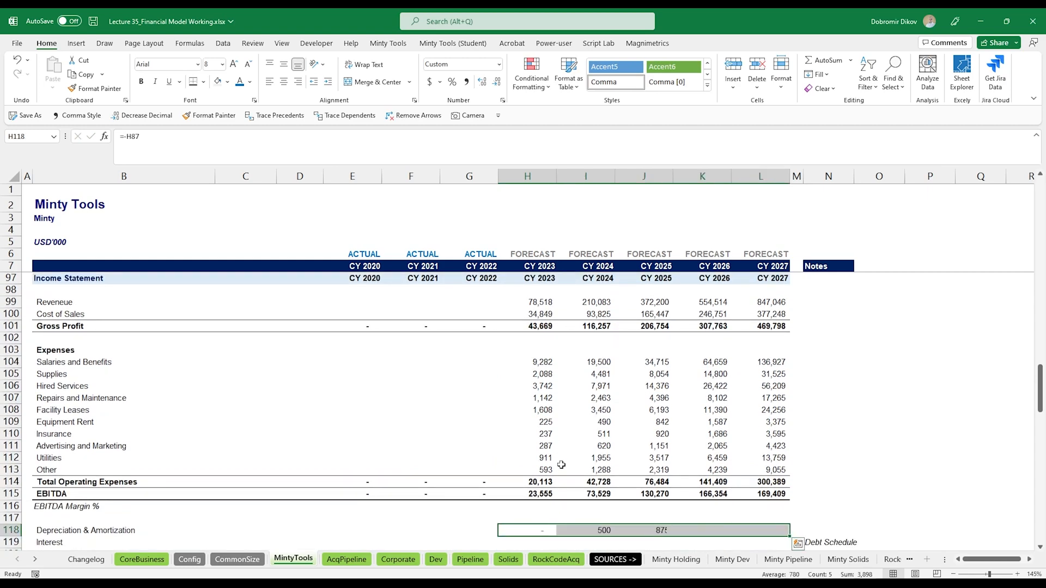
- Link the cash flow Plus: Depreciation & Amortization row to the income statement D&A row and fill it across to CY 2027
scroll(561, 465, down, 14)
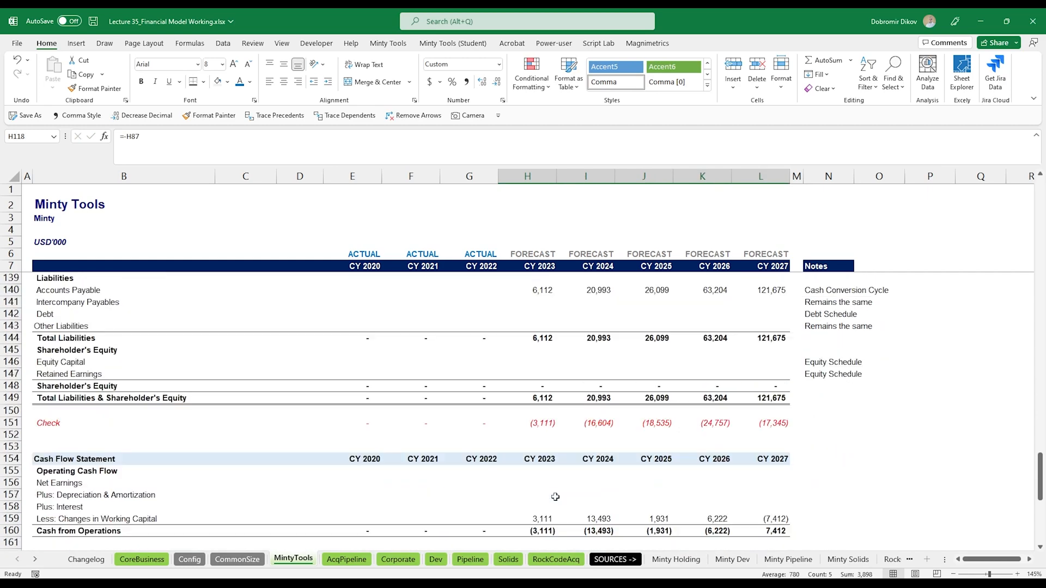
scroll(555, 497, down, 2)
click(543, 422)
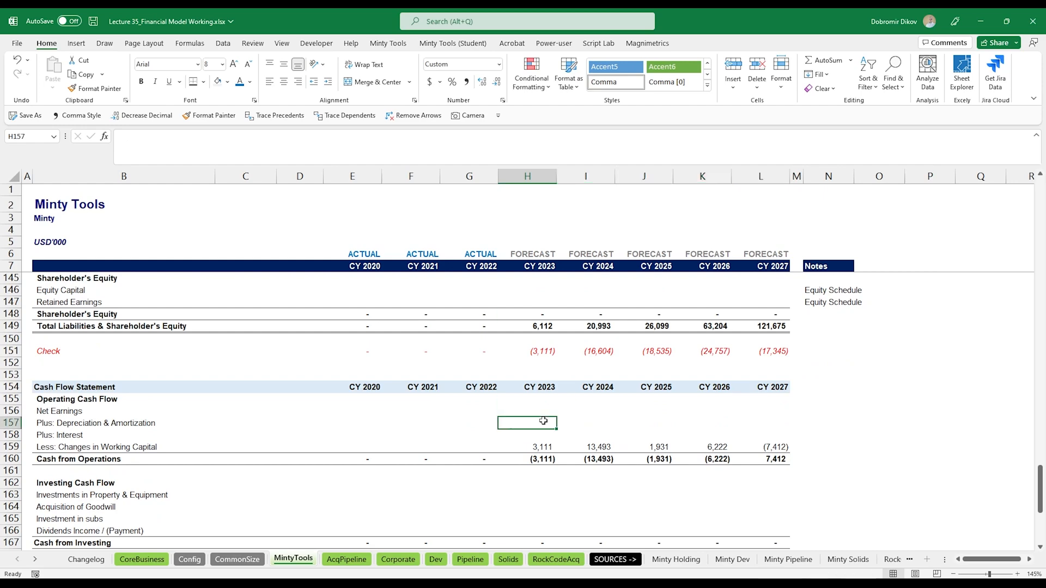
text(=)
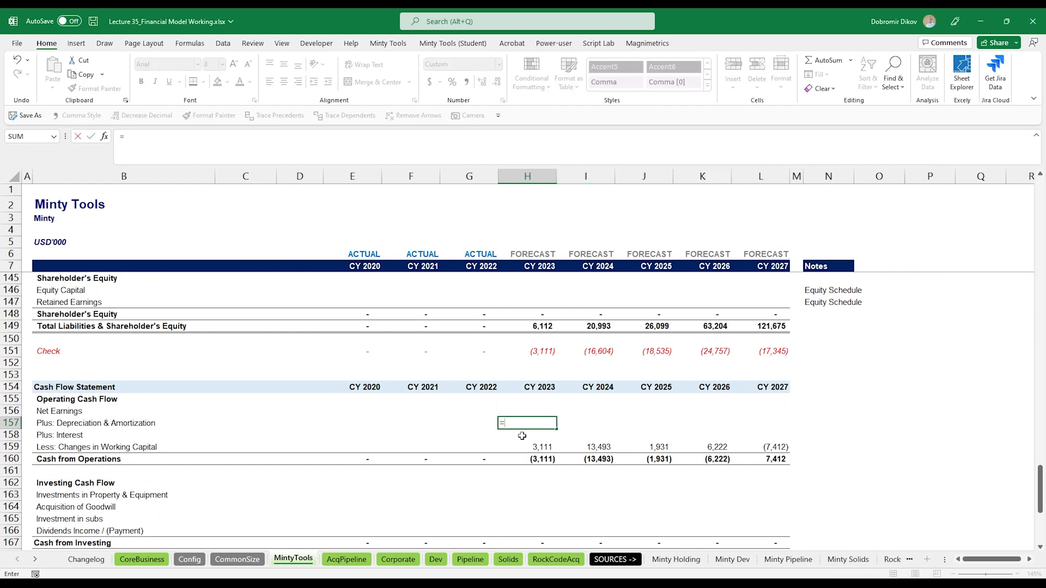
scroll(522, 436, up, 10)
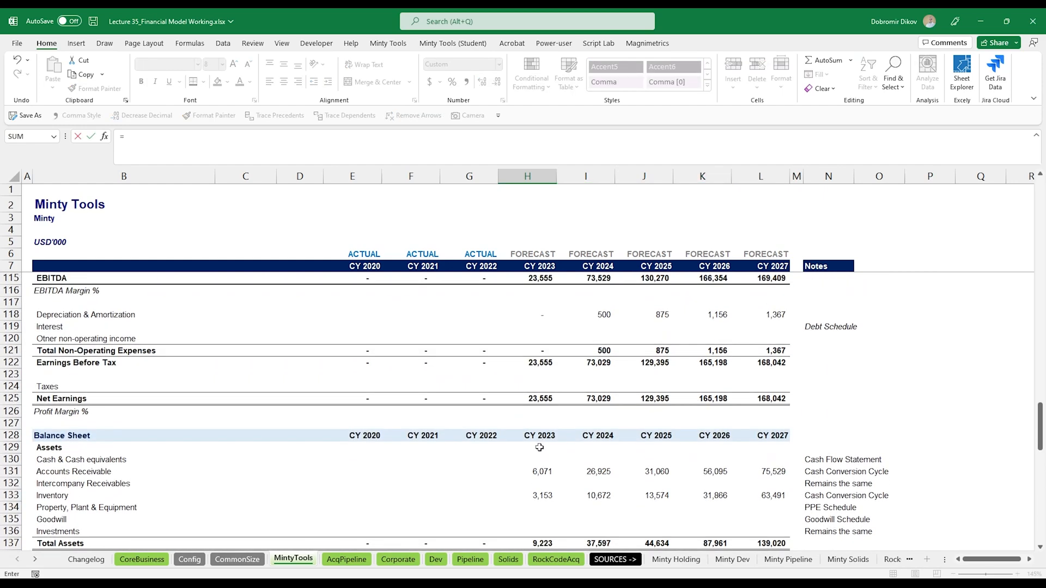
scroll(540, 447, up, 2)
click(532, 387)
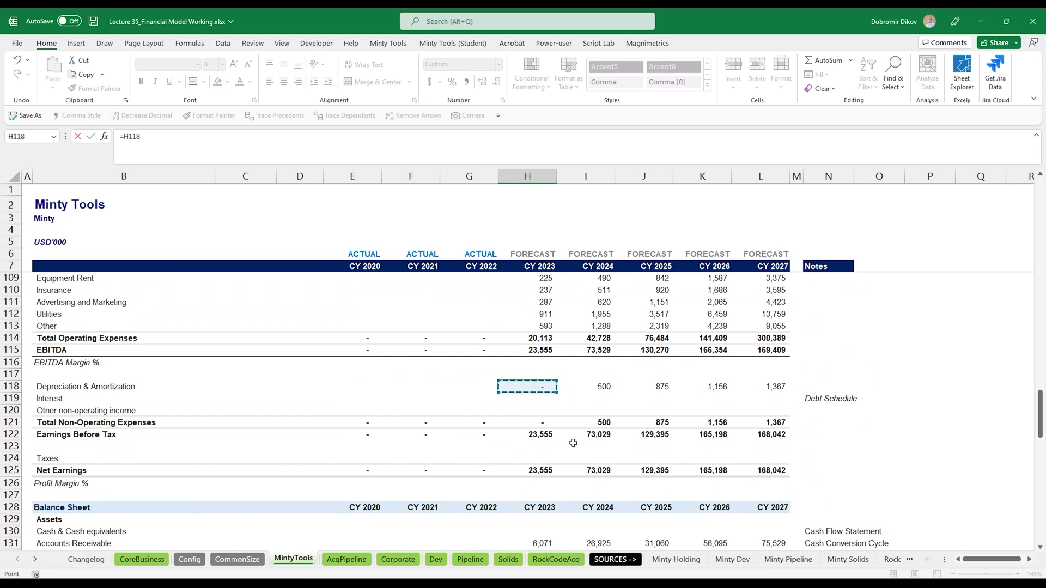
key(Return)
key(shift+Right)
key(shift+Right)
key(shift+Right)
key(shift+Right)
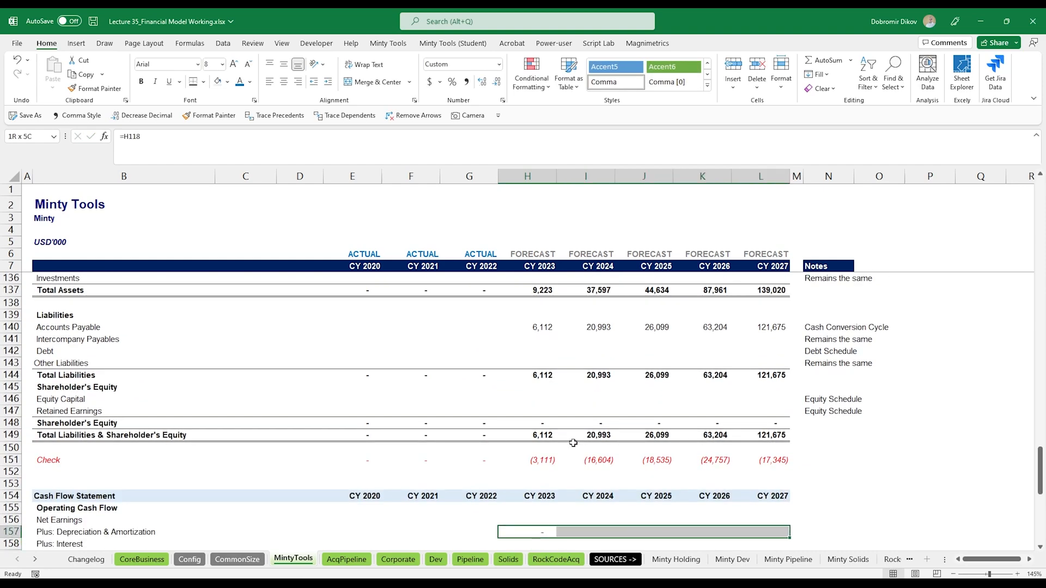
key(ctrl+r)
- Link Investments in Property & Equipment to the negated PPE CAPEX row and fill it across to CY 2027
scroll(573, 443, up, 7)
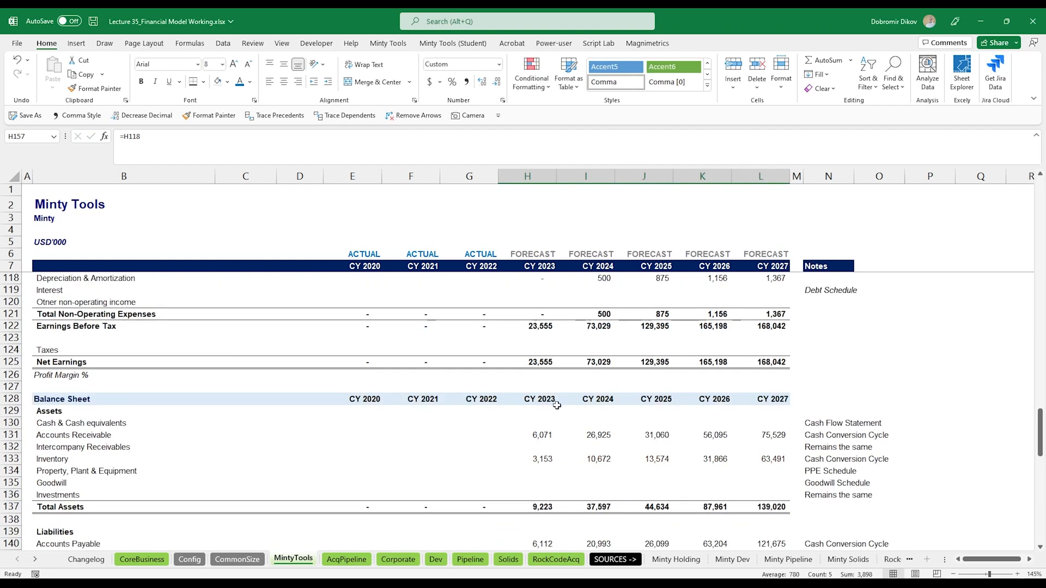
scroll(544, 443, down, 10)
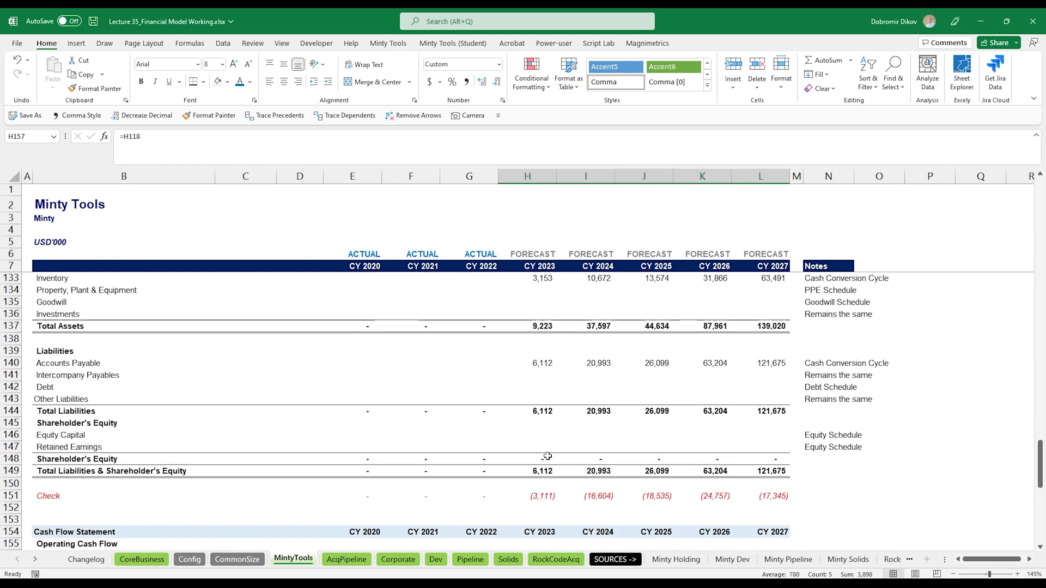
scroll(548, 459, down, 2)
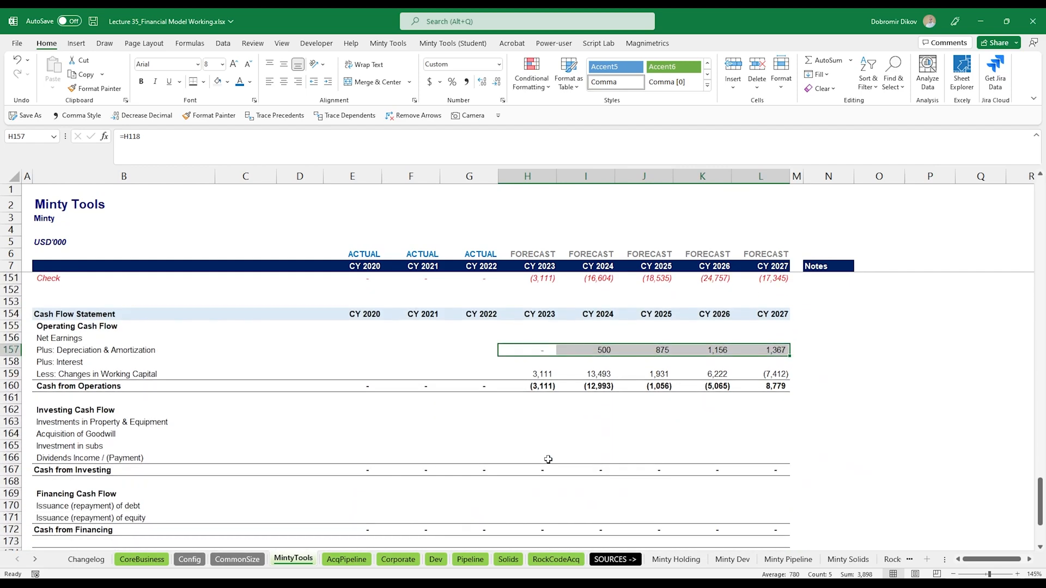
click(544, 422)
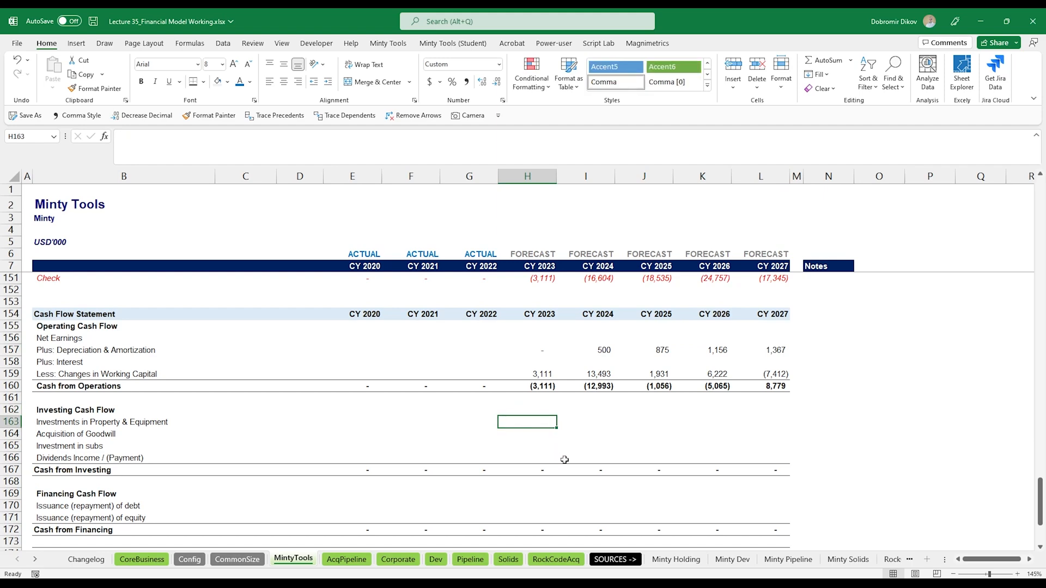
text(-)
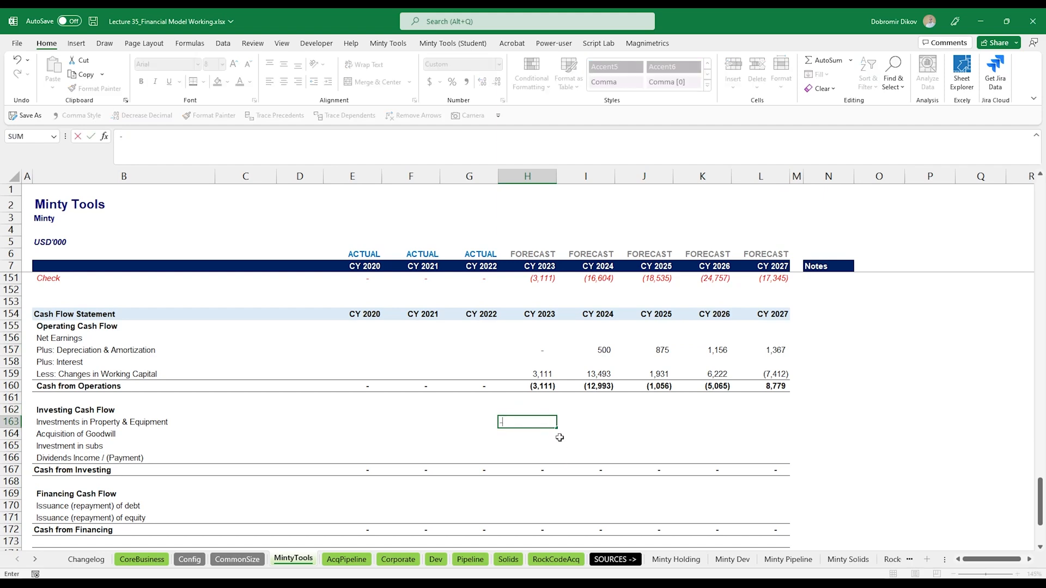
scroll(663, 427, up, 20)
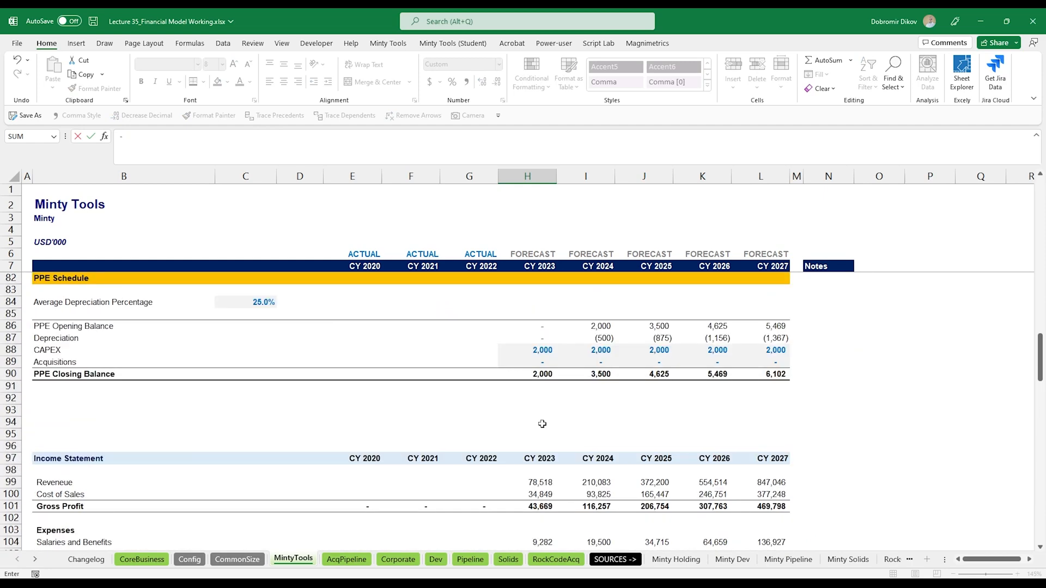
click(537, 350)
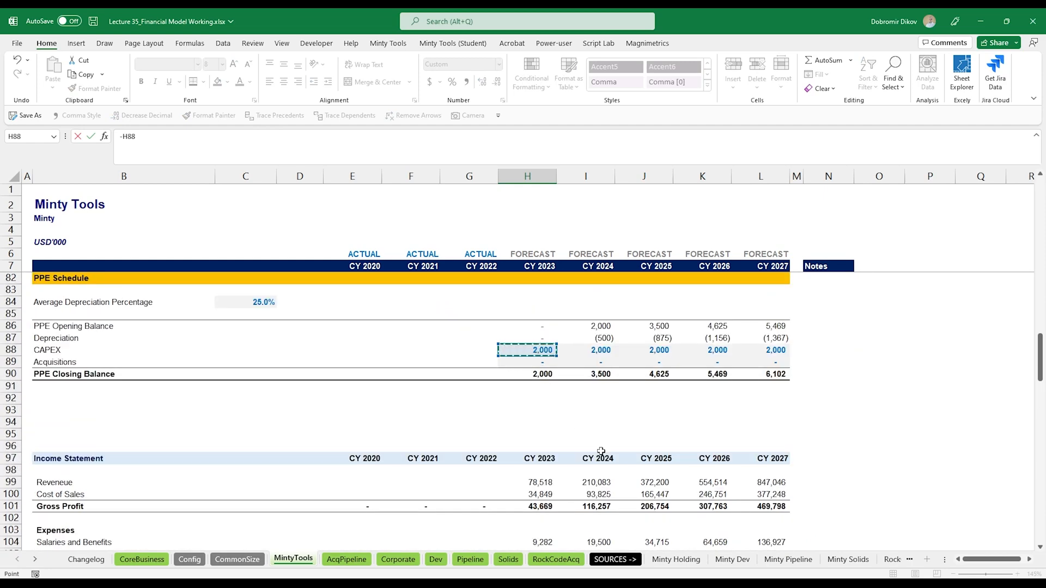
key(ctrl+Return)
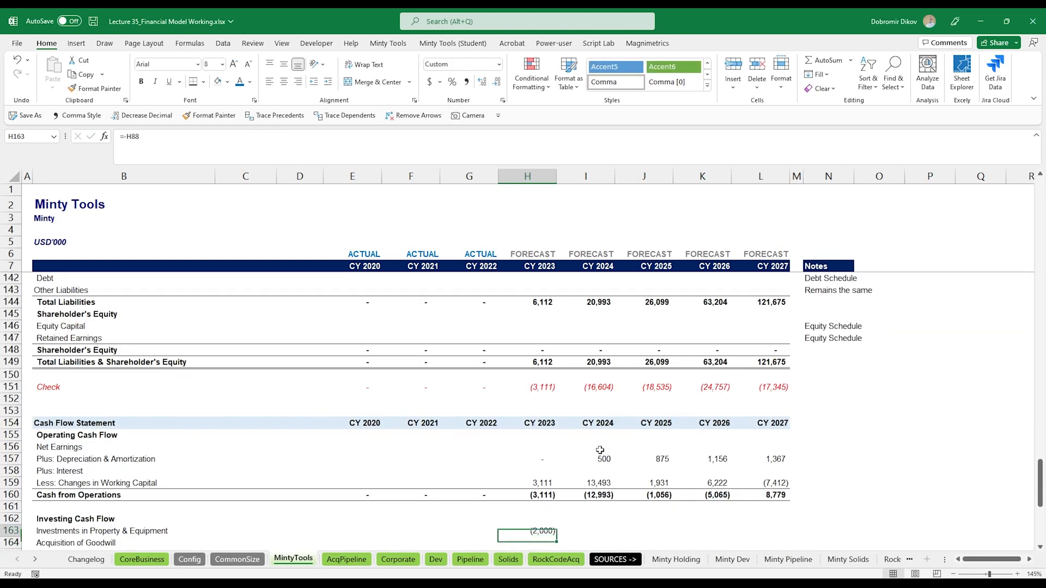
key(shift+Right)
key(shift+Right)
key(shift+Right)
key(shift+Right)
key(ctrl+r)
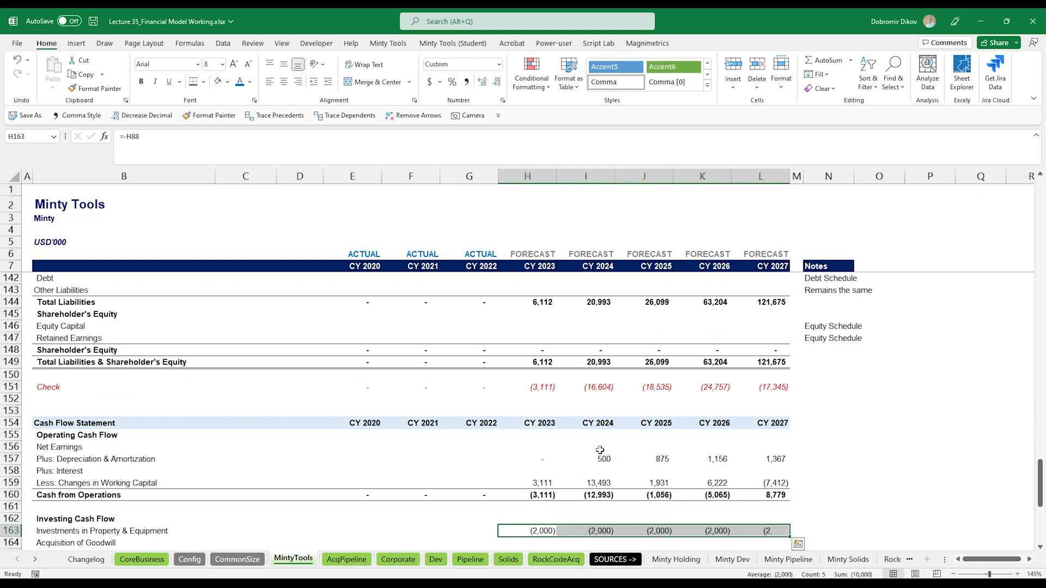
- Link the balance sheet Property, Plant & Equipment row to the PPE Closing Balance and fill it across to CY 2027
scroll(550, 438, up, 6)
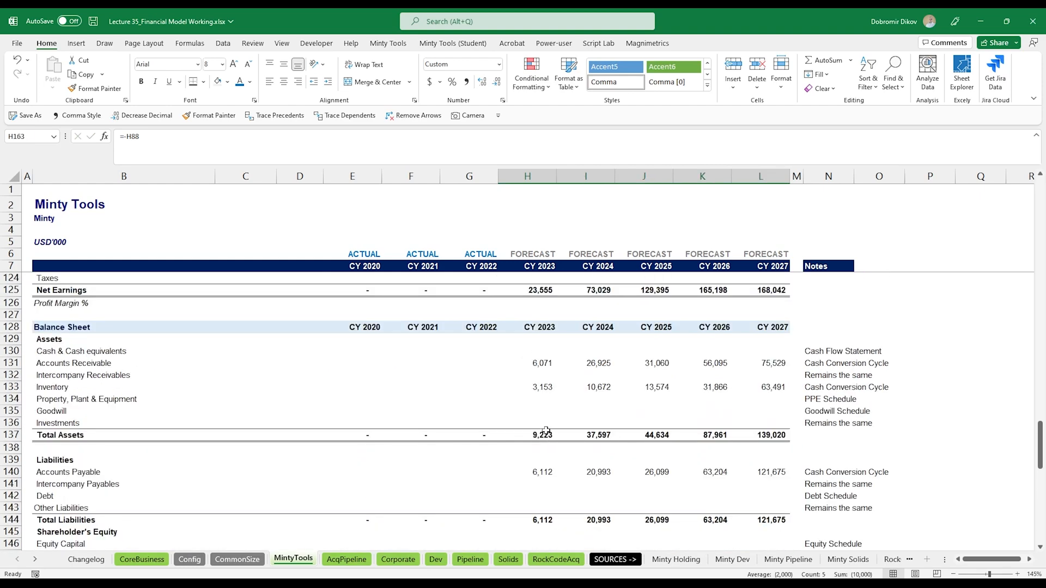
click(544, 400)
text(=)
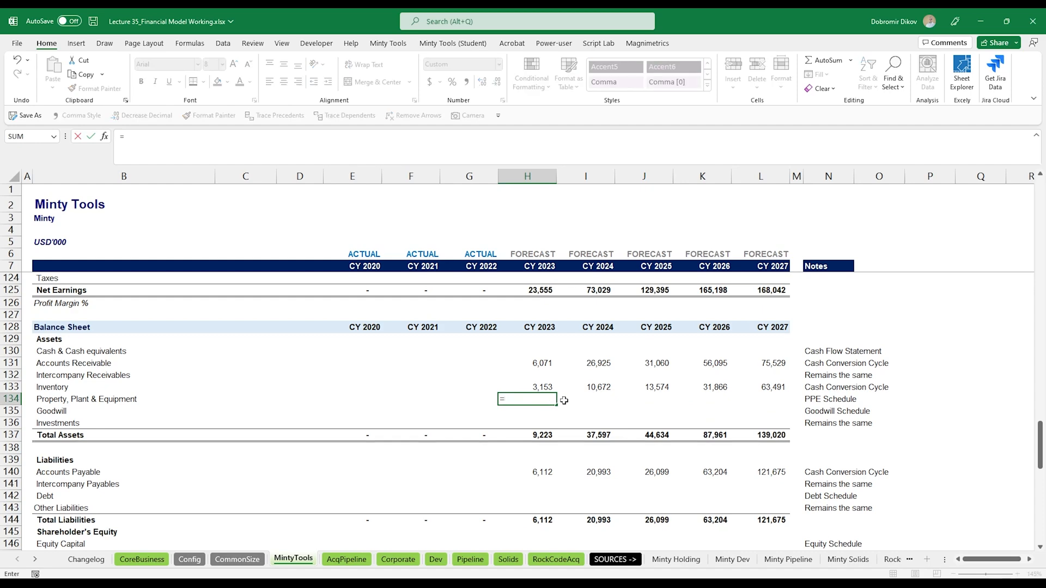
scroll(563, 400, up, 15)
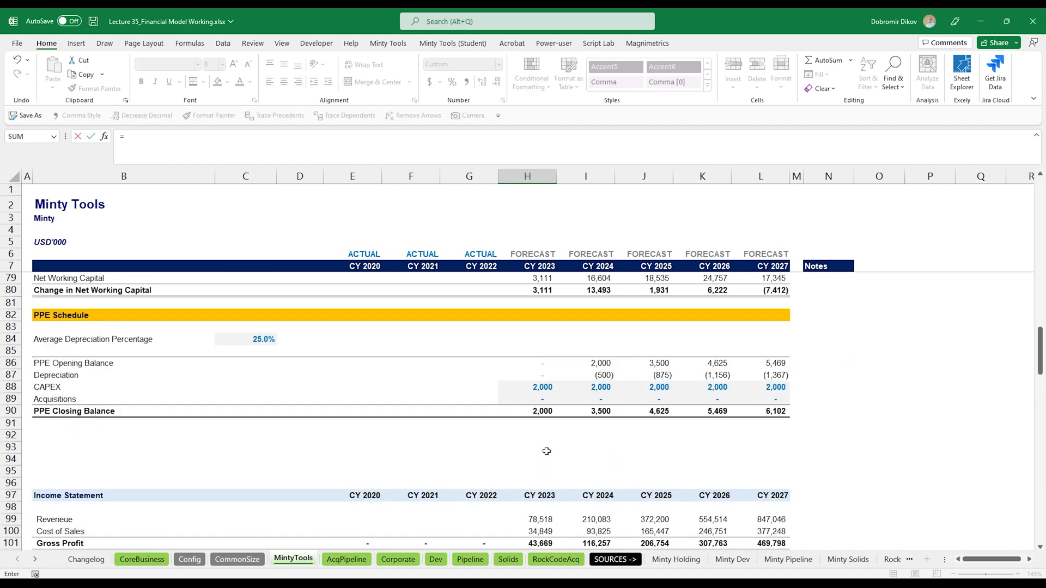
click(544, 411)
key(Return)
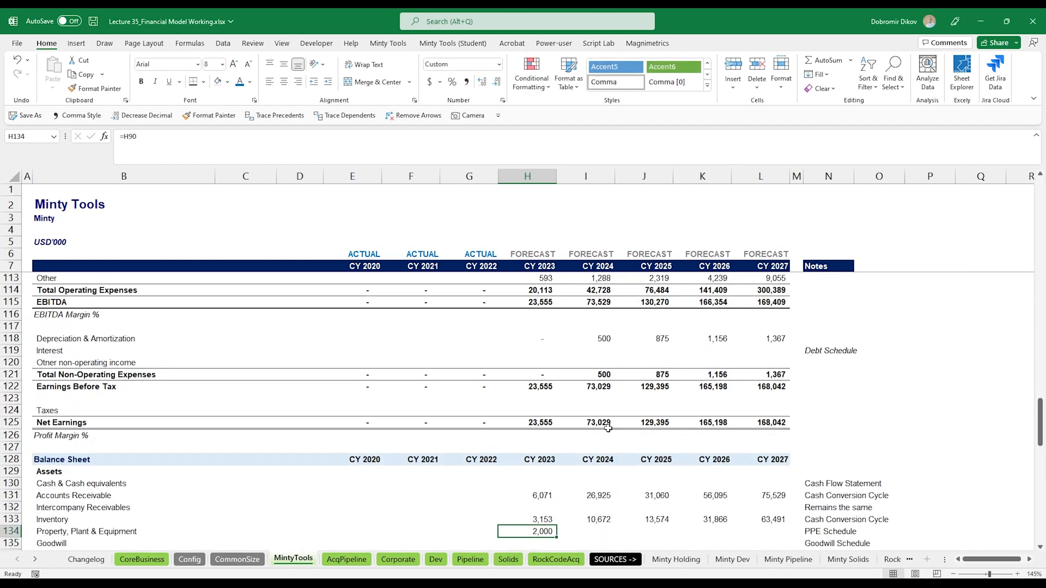
key(shift+Right)
key(shift+Right)
key(shift+Right)
key(shift+Right)
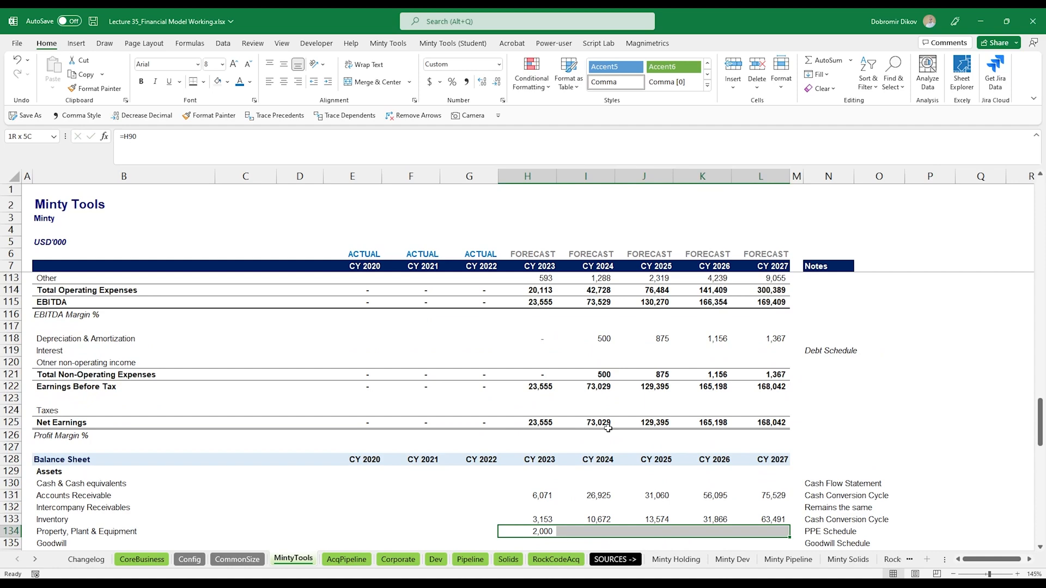
key(ctrl+r)
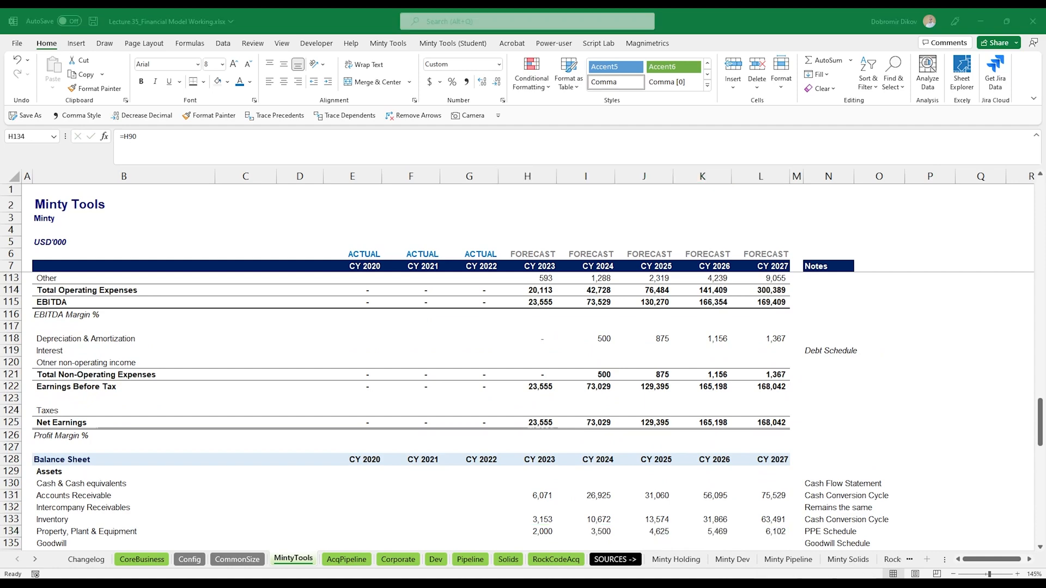
- Insert three blank rows below the PPE schedule to make room for a new section
scroll(464, 461, up, 3)
scroll(465, 461, up, 8)
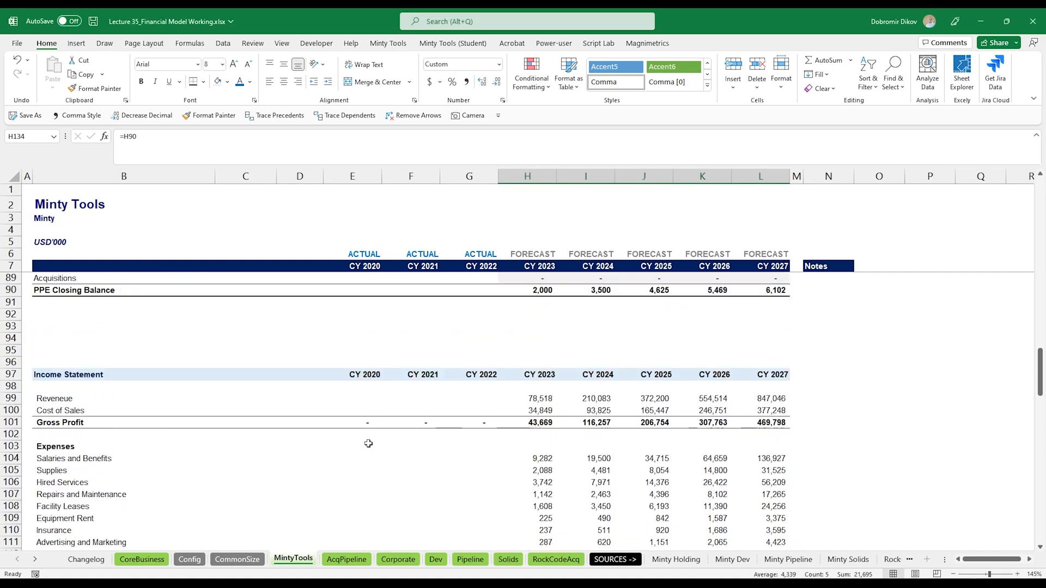
click(12, 448)
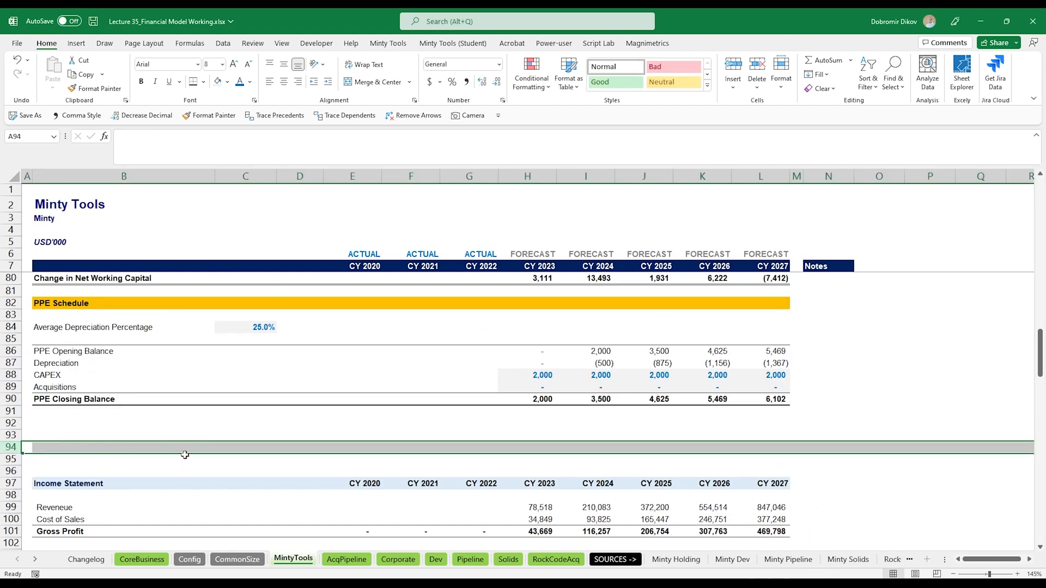
key(ctrl+shift+equal)
key(ctrl+shift+equal)
key(ctrl+shift+equal)
key(ctrl+shift+equal)
key(ctrl+shift+equal)
key(ctrl+shift+equal)
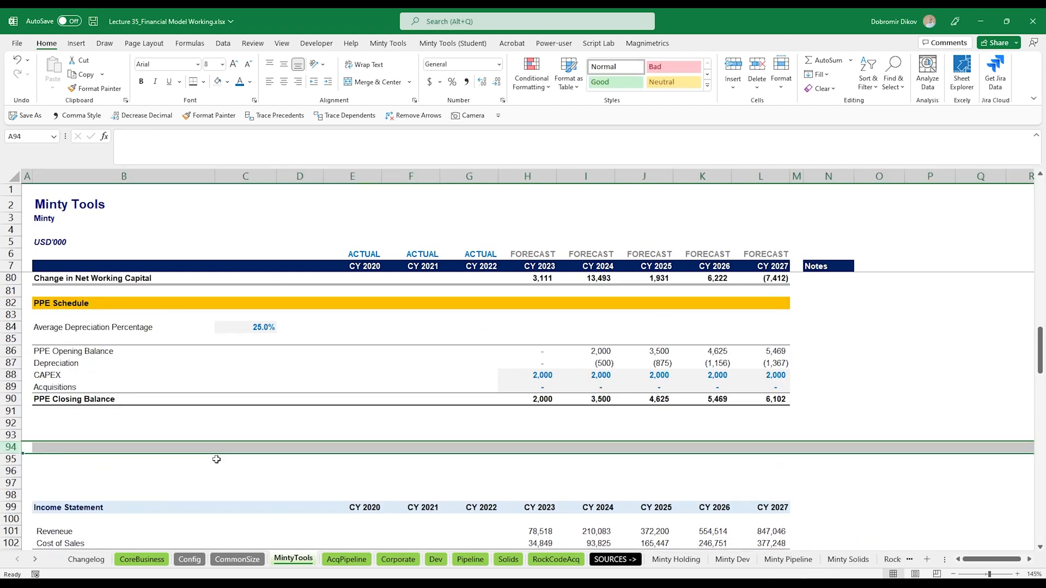
key(Up)
key(Up)
key(Right)
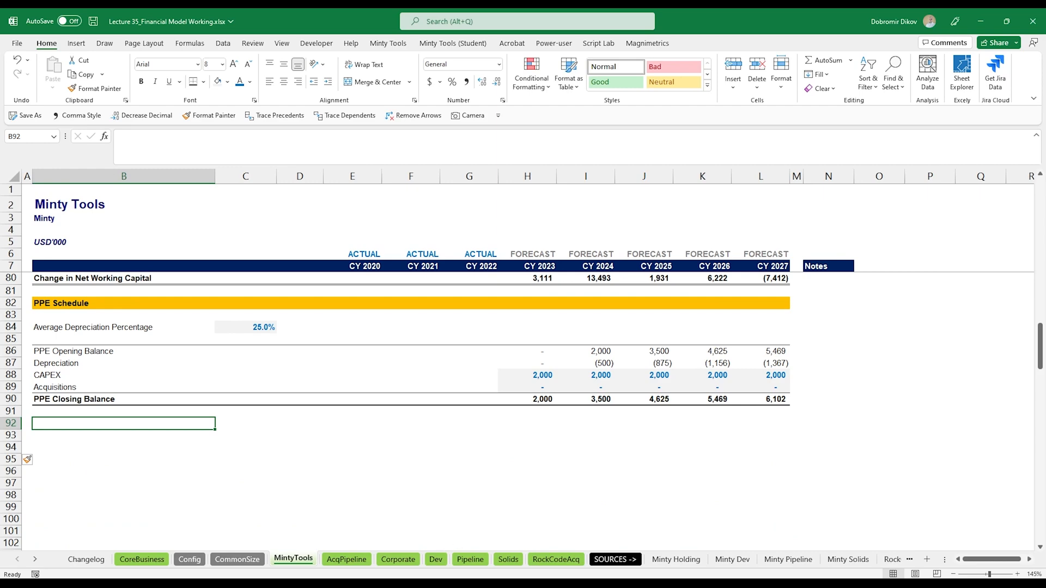
- Copy the Equity Schedule block from the AcqPipeline sheet and paste it below the Minty Tools PPE schedule
click(347, 558)
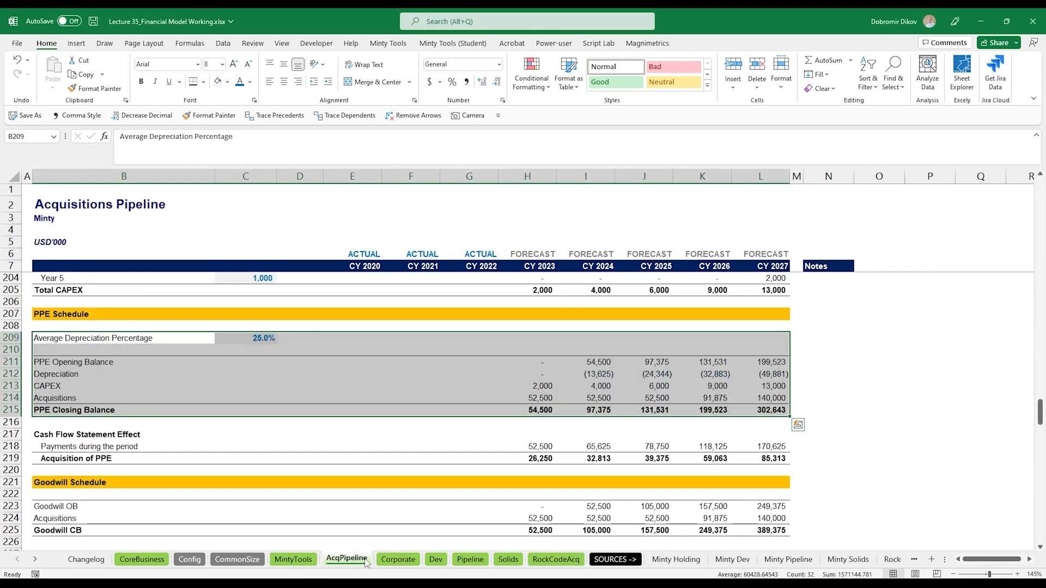
scroll(144, 448, down, 8)
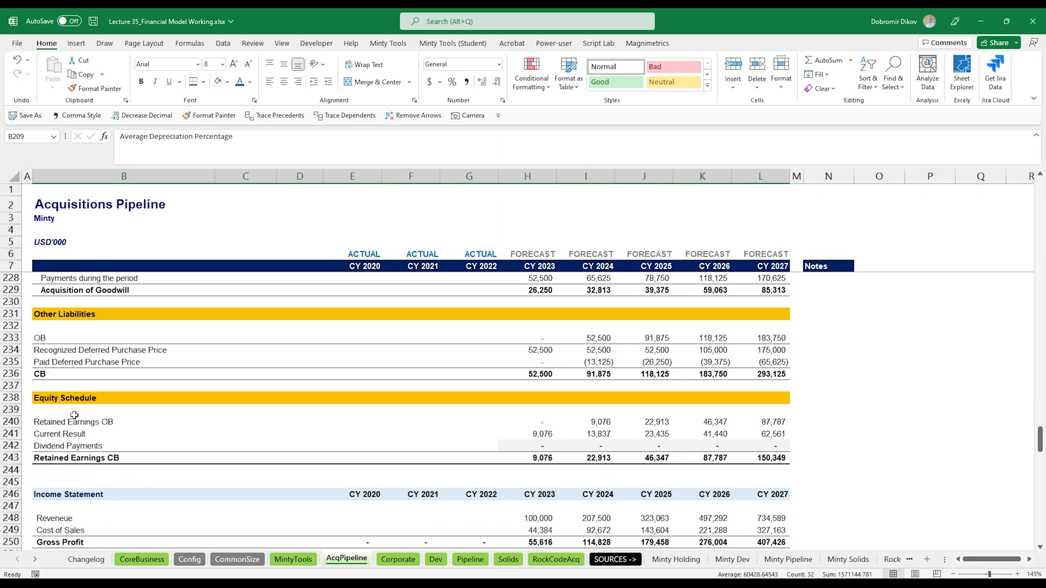
click(67, 398)
drag(66, 398, 784, 461)
key(ctrl+c)
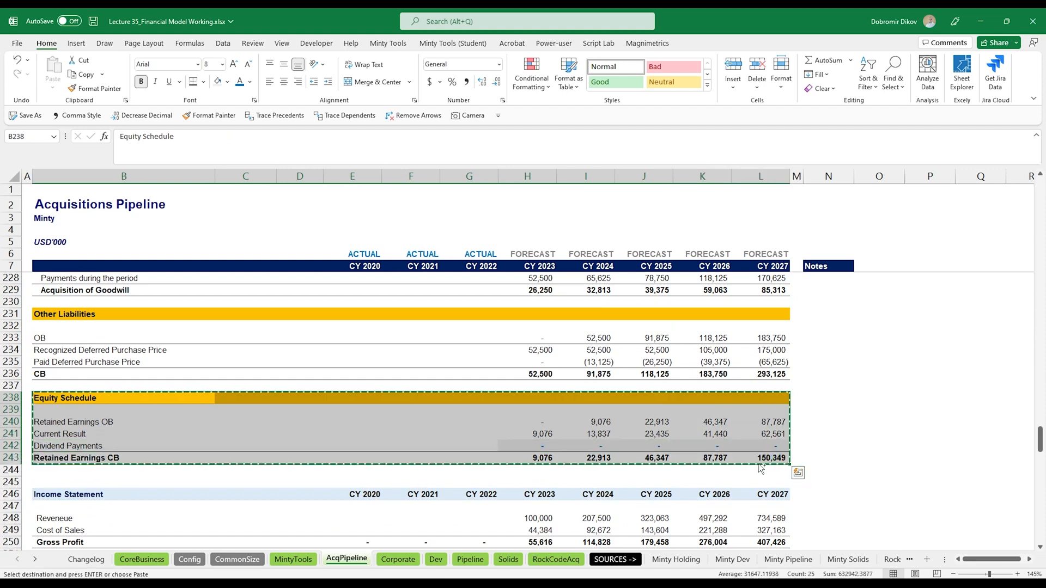
click(293, 559)
key(ctrl+v)
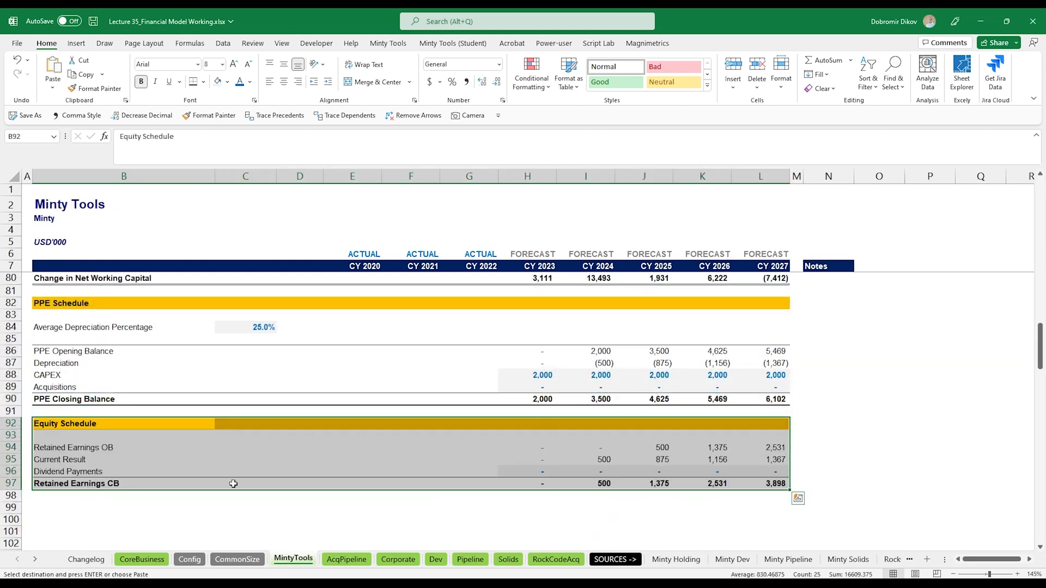
- Link the equity schedule's Current Result row to Net Earnings and fill it across to CY 2027
click(538, 458)
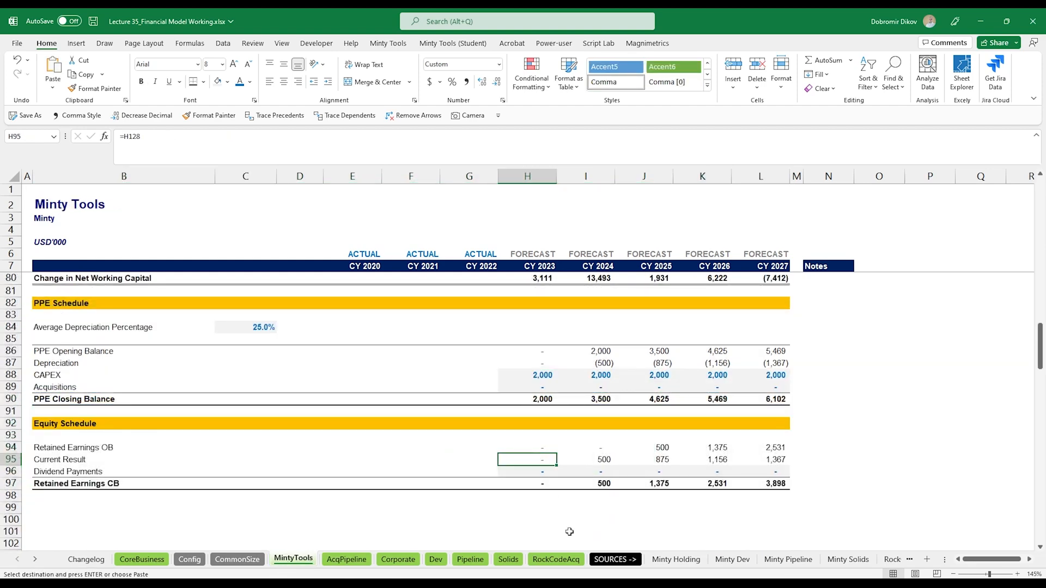
text(=)
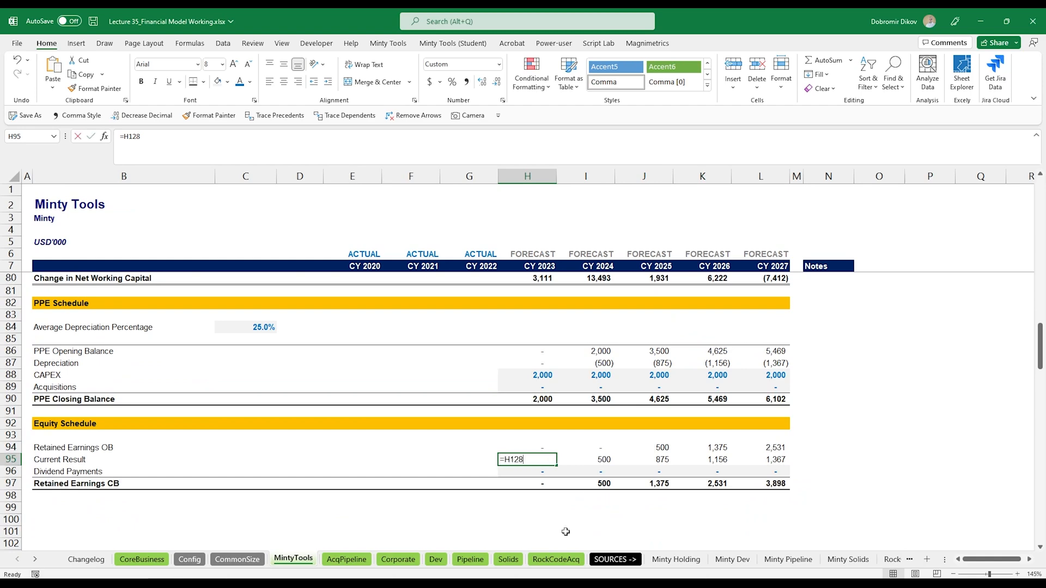
scroll(504, 483, down, 5)
scroll(504, 483, down, 7)
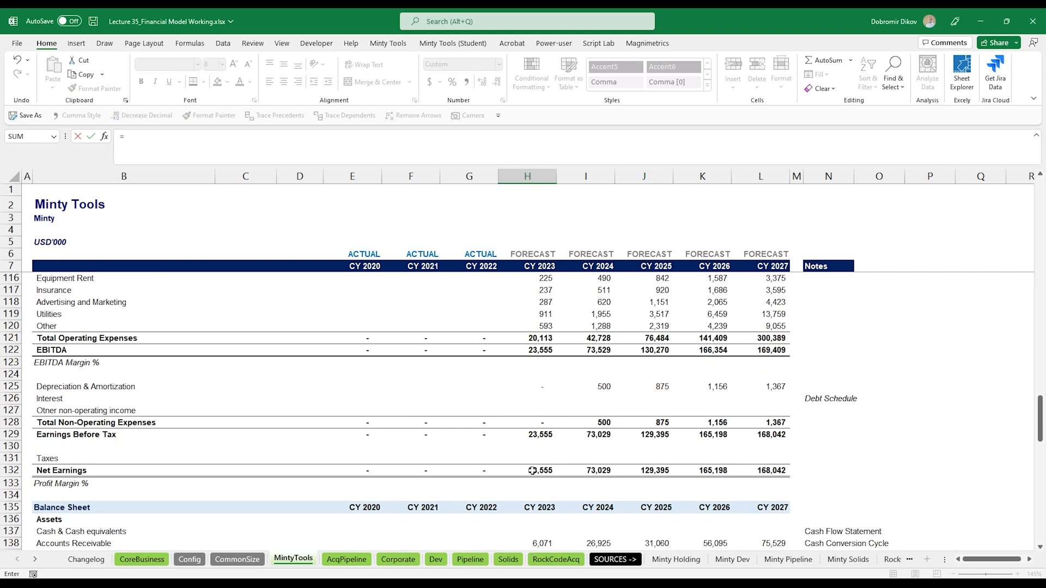
click(532, 470)
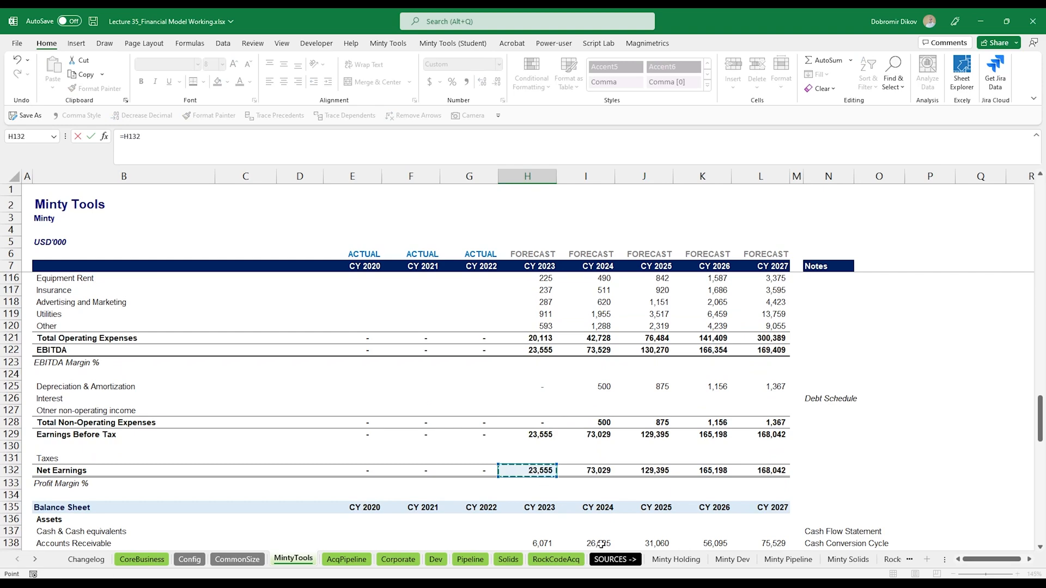
key(Return)
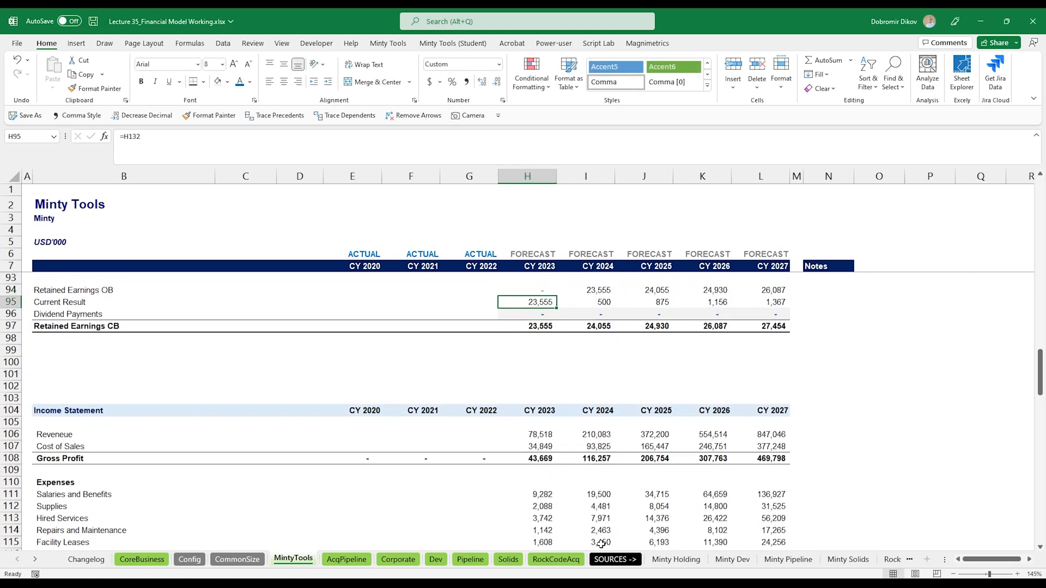
key(shift+Right)
key(shift+Right)
key(shift+Right)
key(shift+Right)
key(ctrl+r)
key(Down)
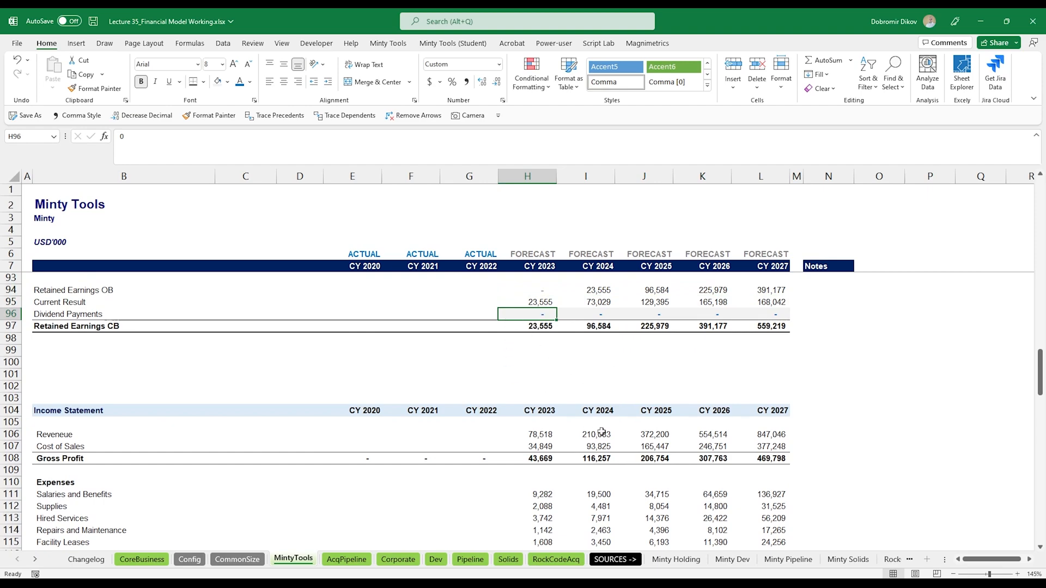
- Link the balance sheet Retained Earnings row to the equity schedule's Retained Earnings CB and fill it across to CY 2027
scroll(551, 453, down, 3)
scroll(552, 454, down, 9)
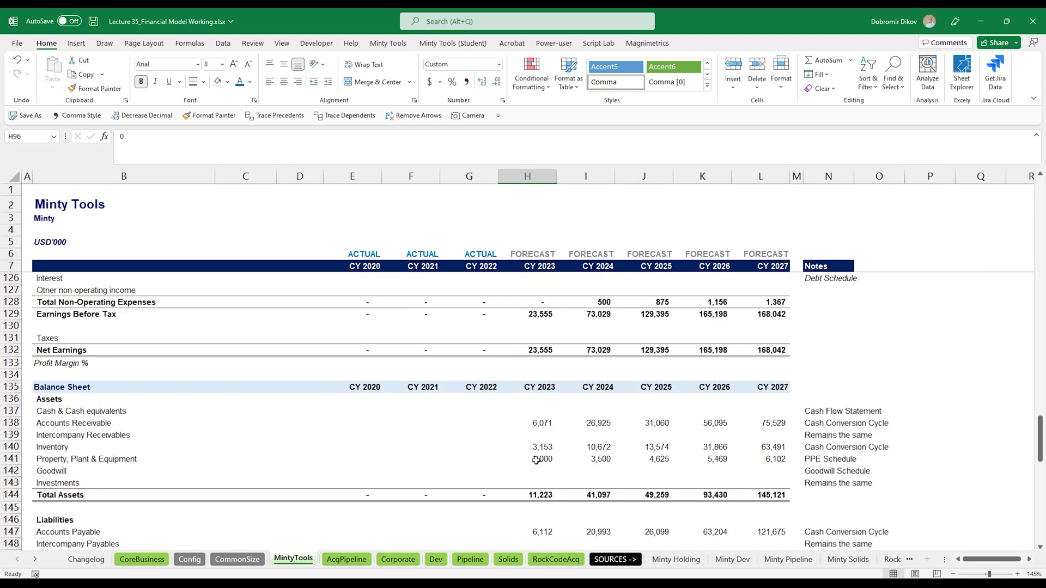
scroll(536, 461, down, 4)
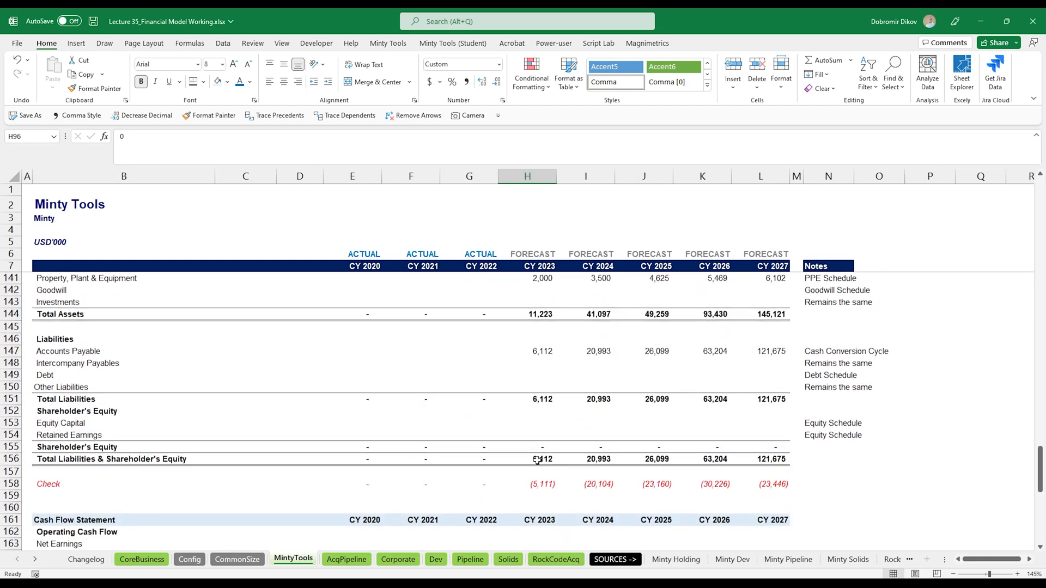
click(539, 437)
text(=)
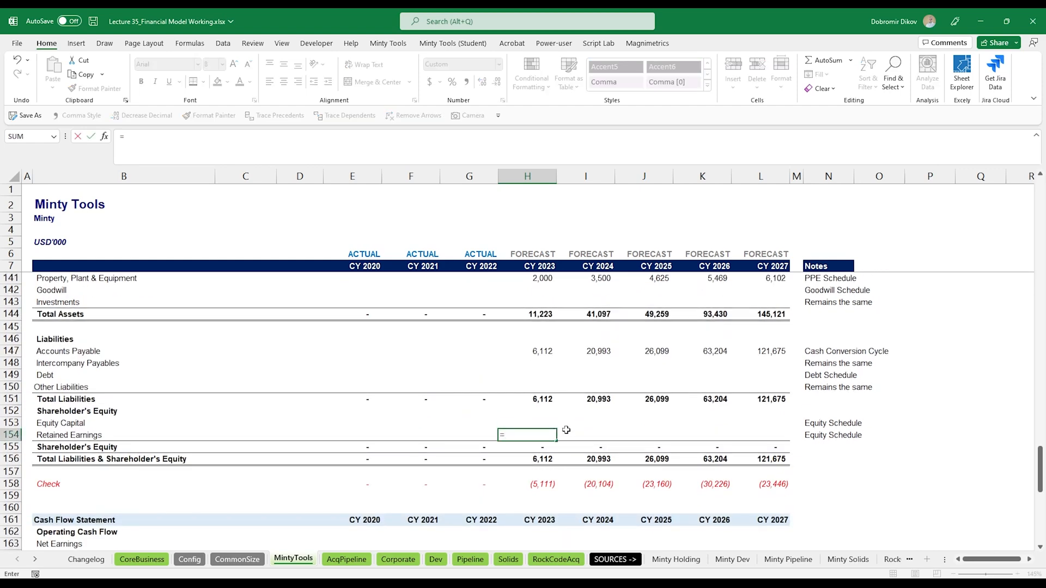
scroll(564, 424, up, 8)
scroll(545, 446, up, 11)
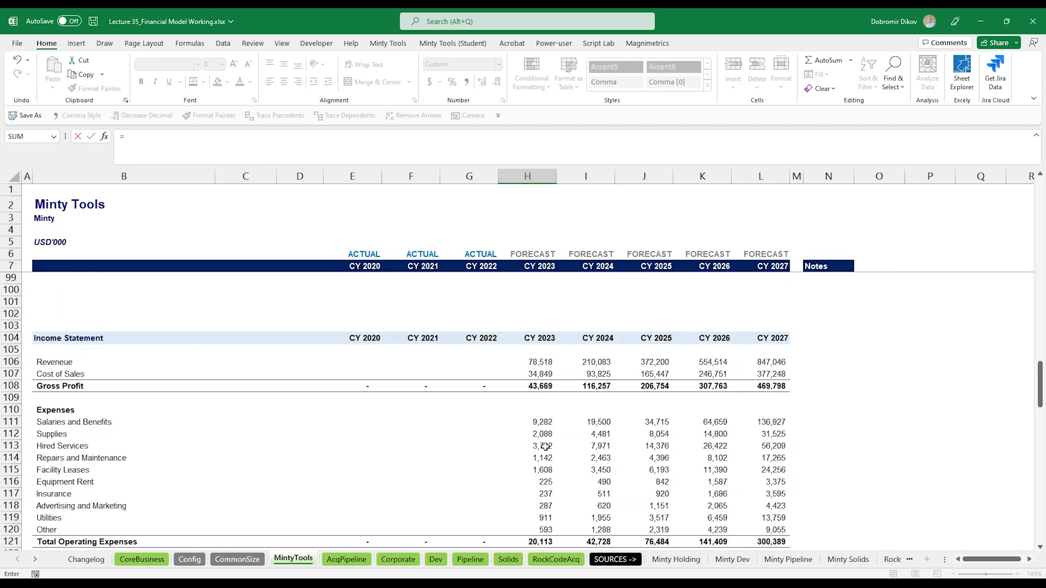
click(542, 434)
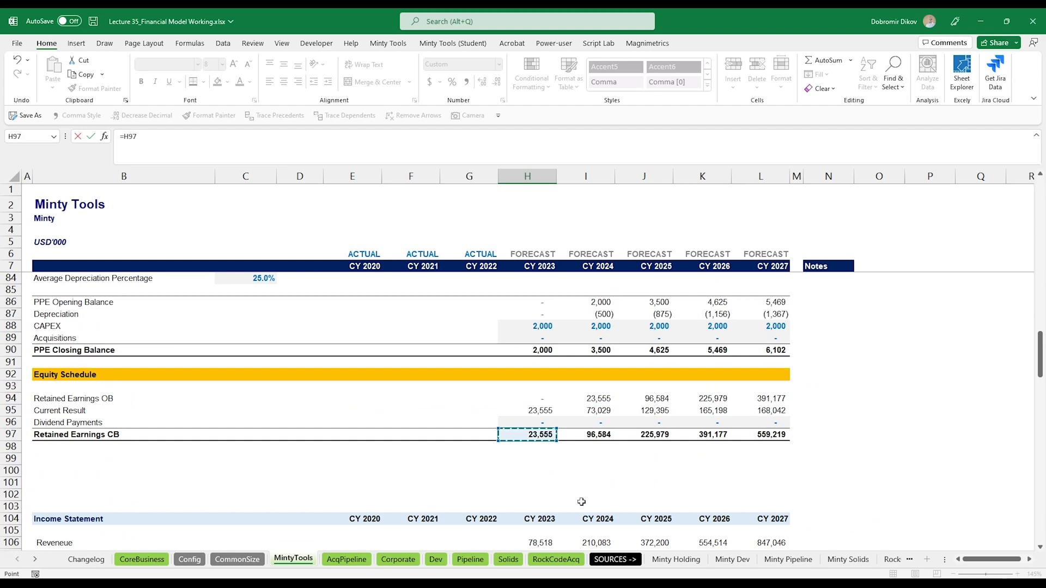
key(ctrl+Return)
key(shift+Right)
key(shift+Right)
key(shift+Right)
key(shift+Right)
key(ctrl+r)
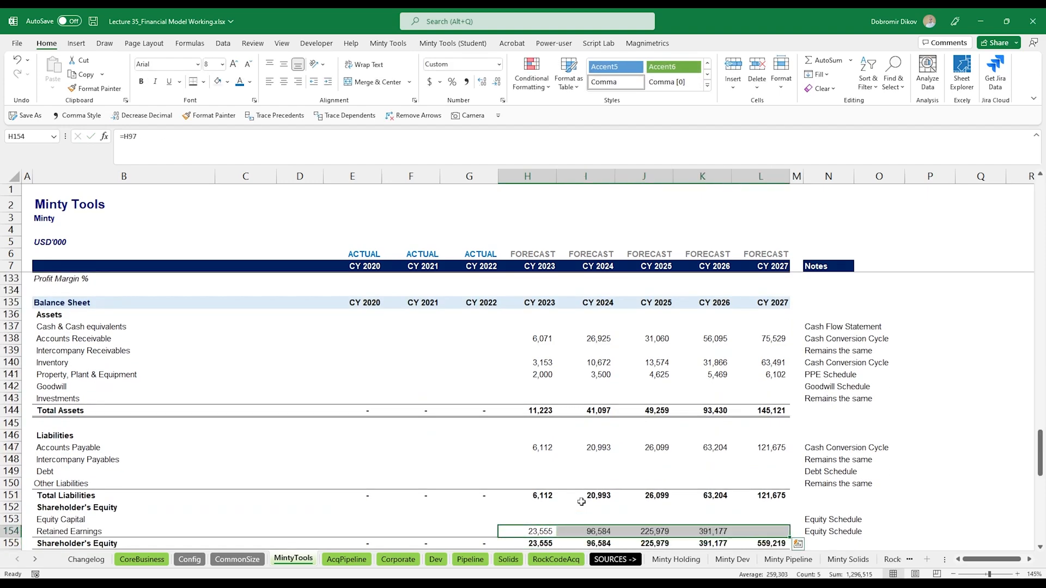
- Link the cash flow Dividends Income / (Payment) row to the equity schedule's Dividend Payments and fill it across to CY 2027
scroll(581, 502, down, 9)
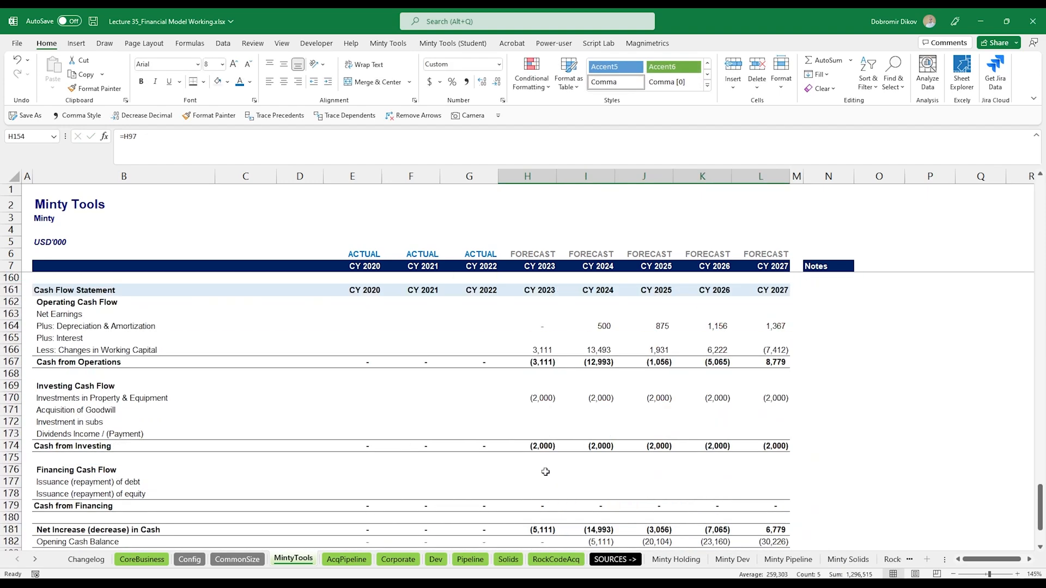
click(539, 434)
text(=)
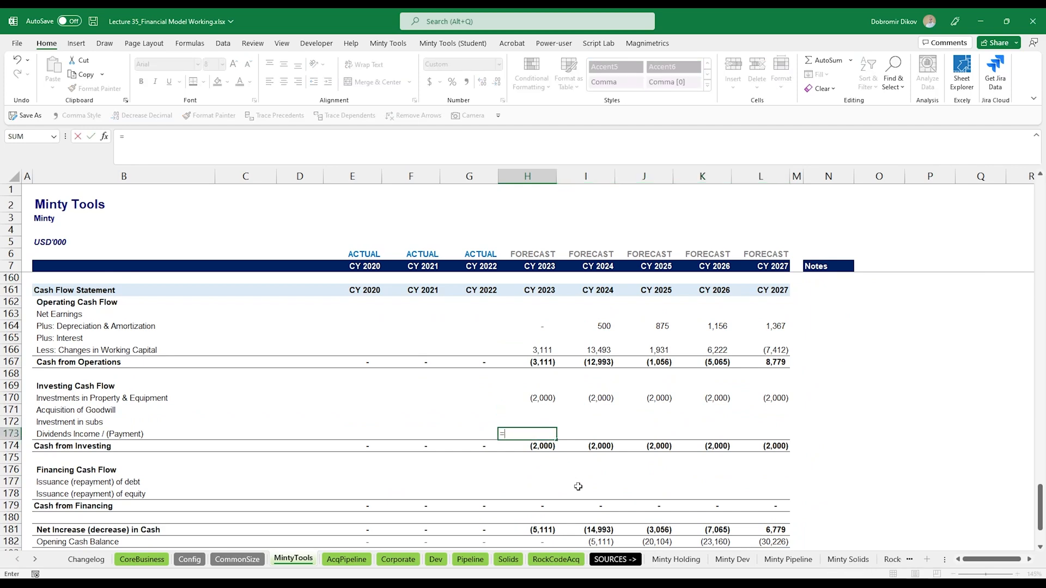
scroll(562, 442, up, 20)
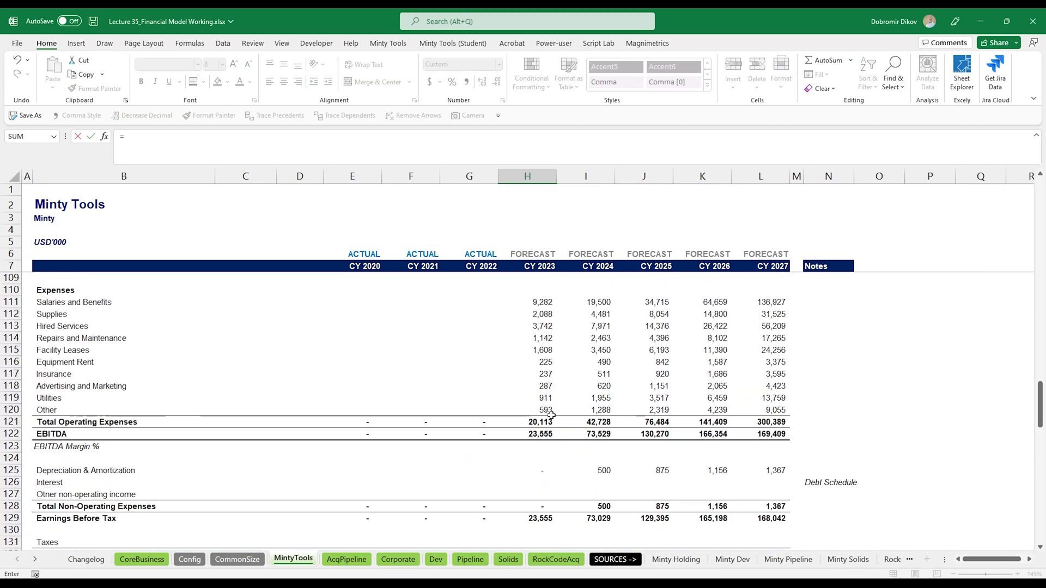
scroll(552, 416, up, 4)
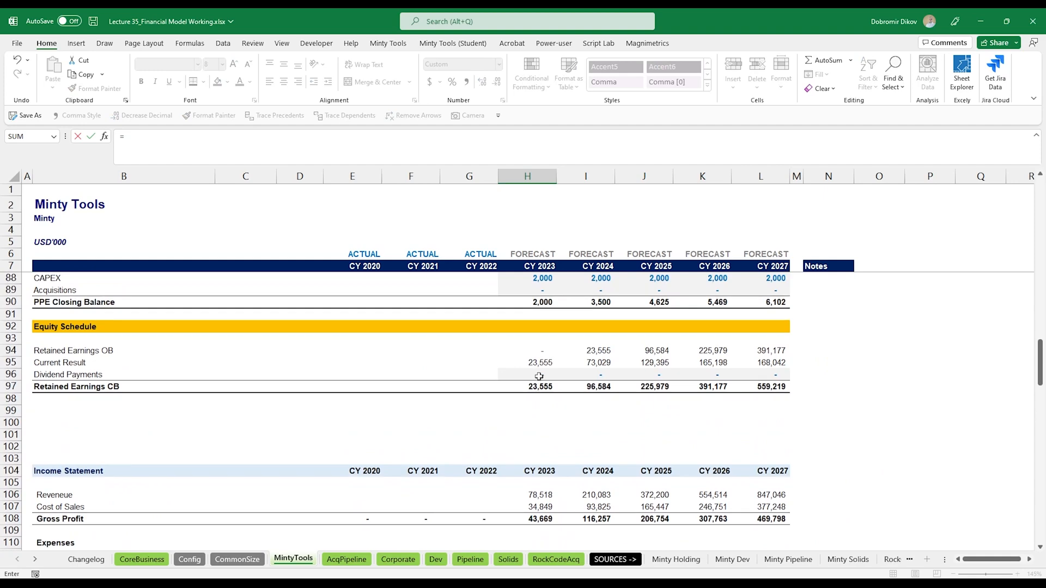
click(540, 375)
key(ctrl+Return)
key(shift+Right)
key(shift+Right)
key(shift+Right)
key(shift+Right)
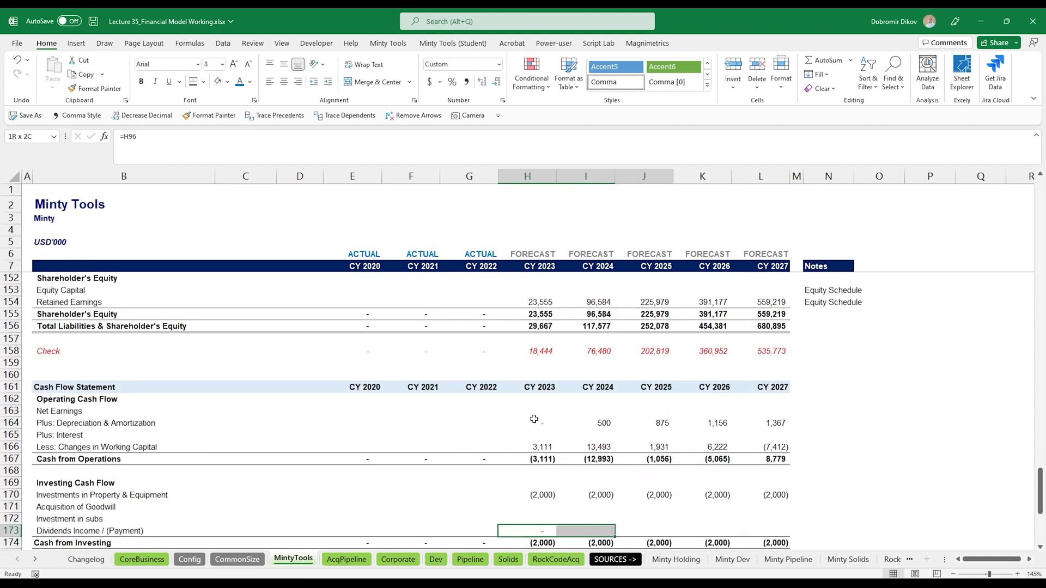
- Link the balance sheet Cash & Cash equivalents row to the cash flow Closing Cash Balance and fill it across to CY 2027
scroll(539, 419, up, 7)
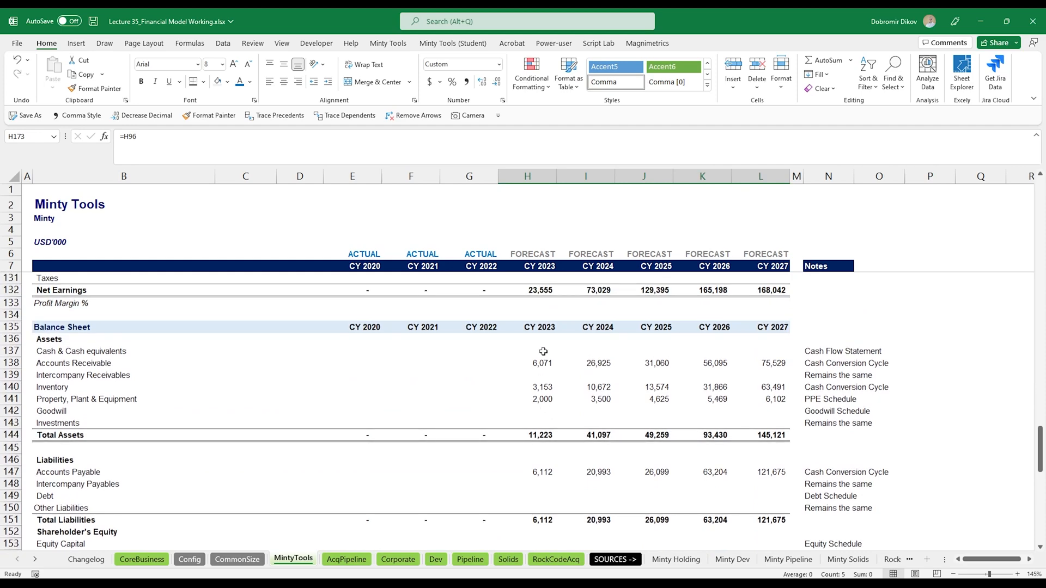
click(543, 351)
text(=)
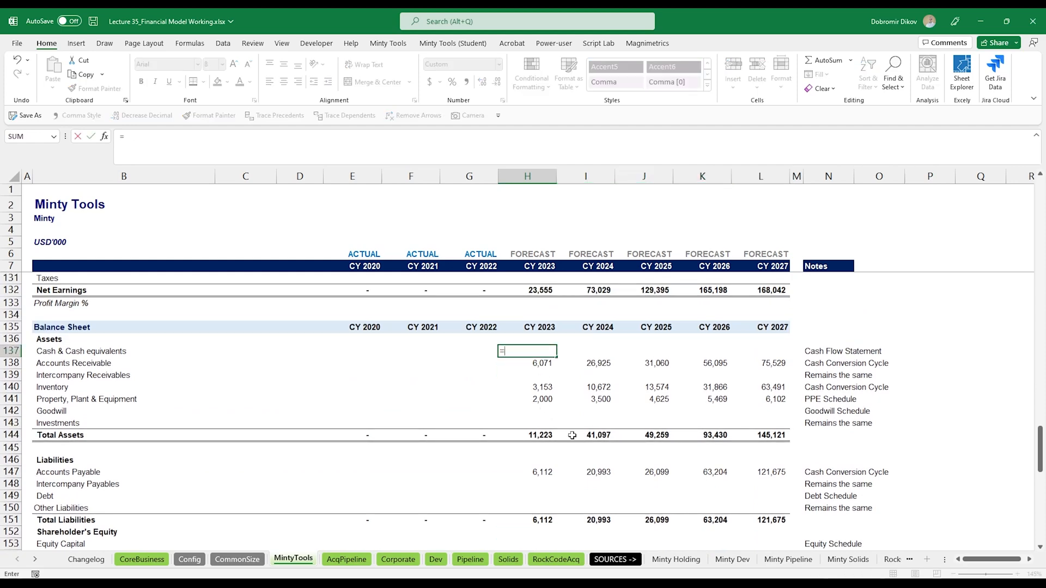
scroll(596, 436, down, 13)
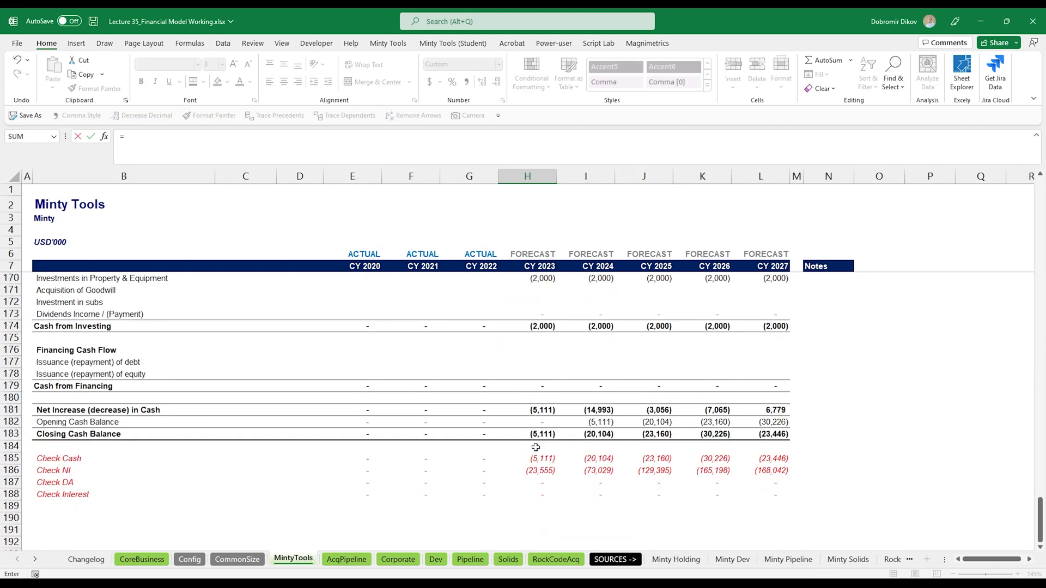
click(542, 434)
key(ctrl+Return)
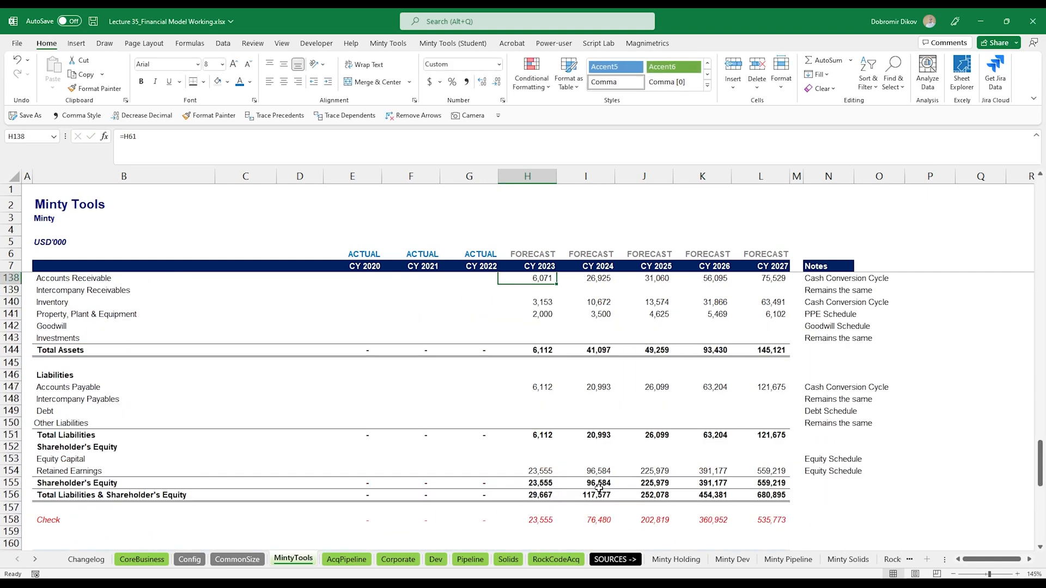
key(shift+Right)
key(shift+Right)
key(shift+Right)
key(shift+Right)
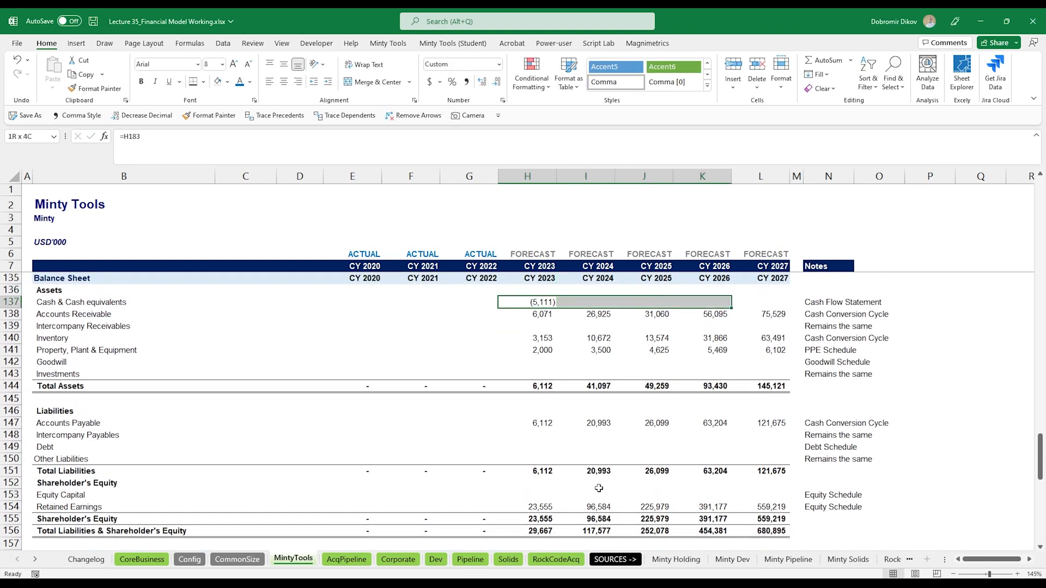
key(ctrl+r)
- Calculate Taxes as Earnings Before Tax times the tax rate assumption when positive, otherwise 0, and fill it across to CY 2027
scroll(598, 488, down, 3)
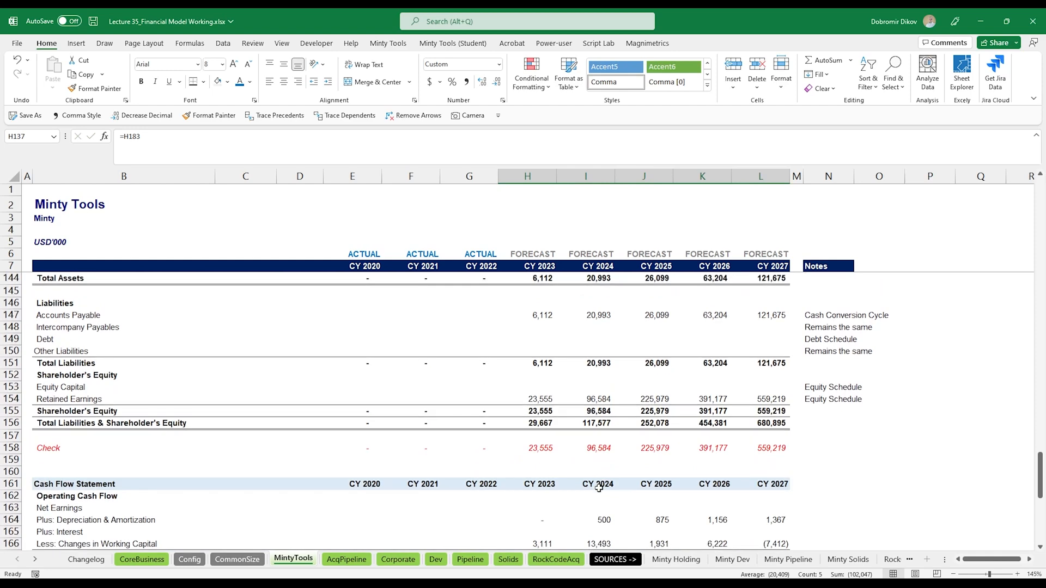
scroll(596, 488, up, 1)
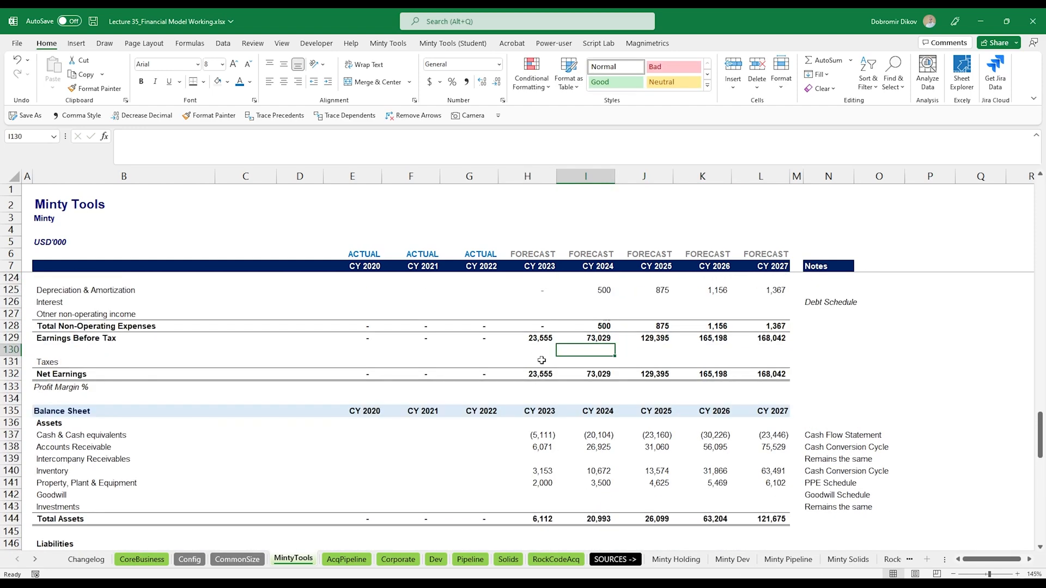
click(541, 360)
scroll(503, 362, up, 17)
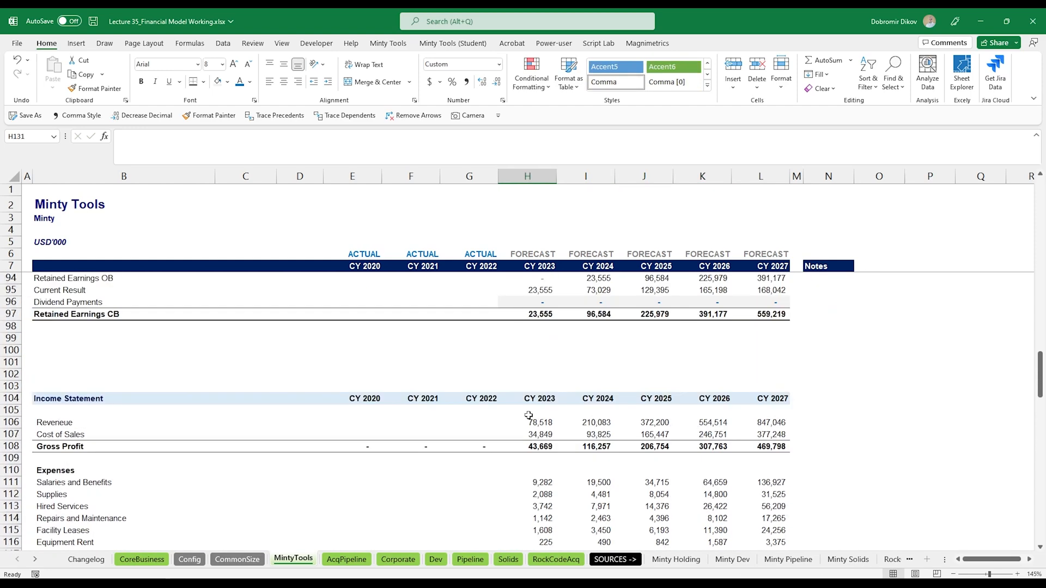
scroll(542, 434, up, 14)
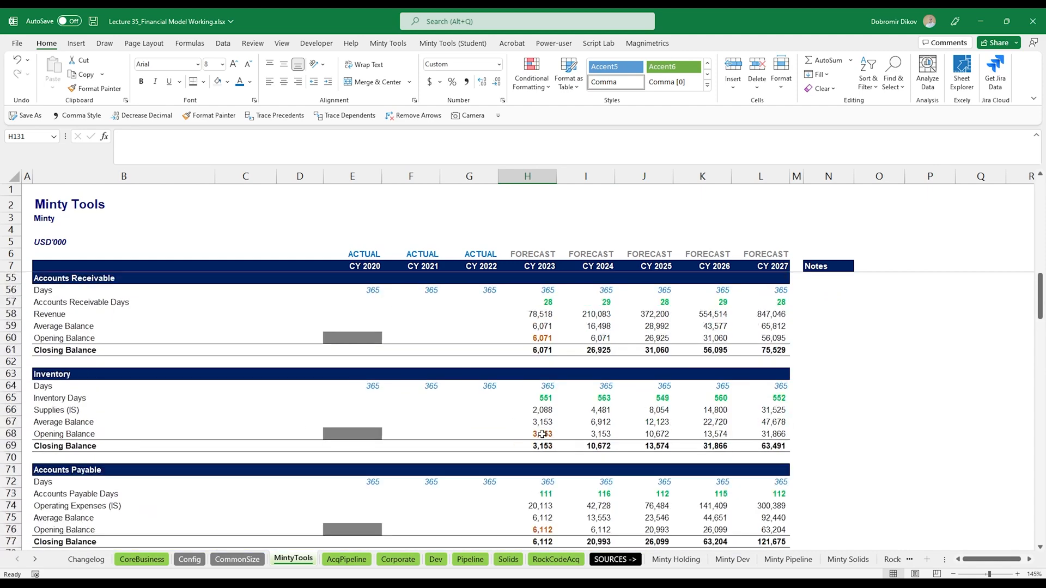
scroll(542, 434, down, 1)
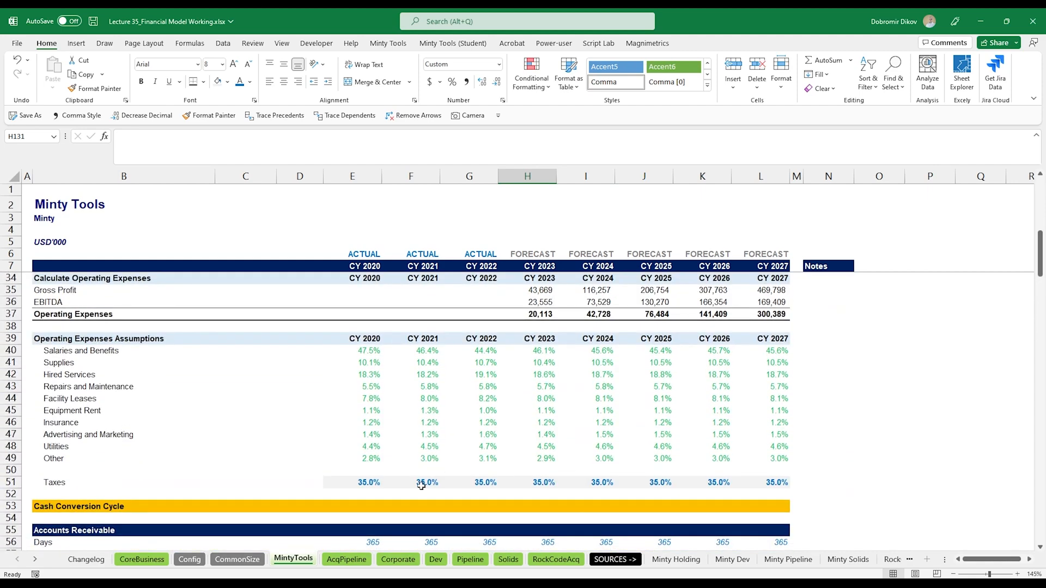
scroll(607, 502, down, 20)
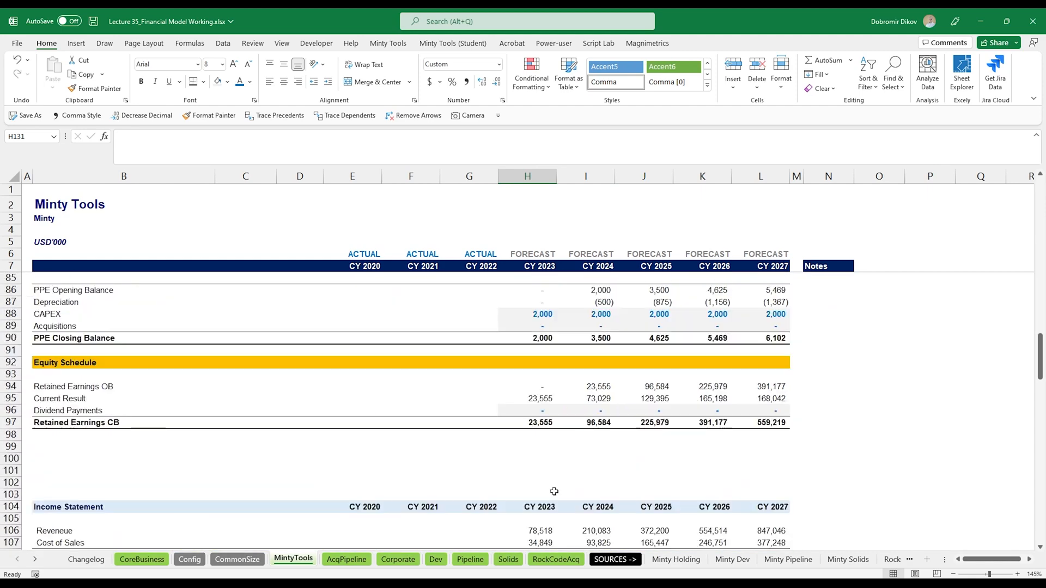
scroll(554, 493, down, 5)
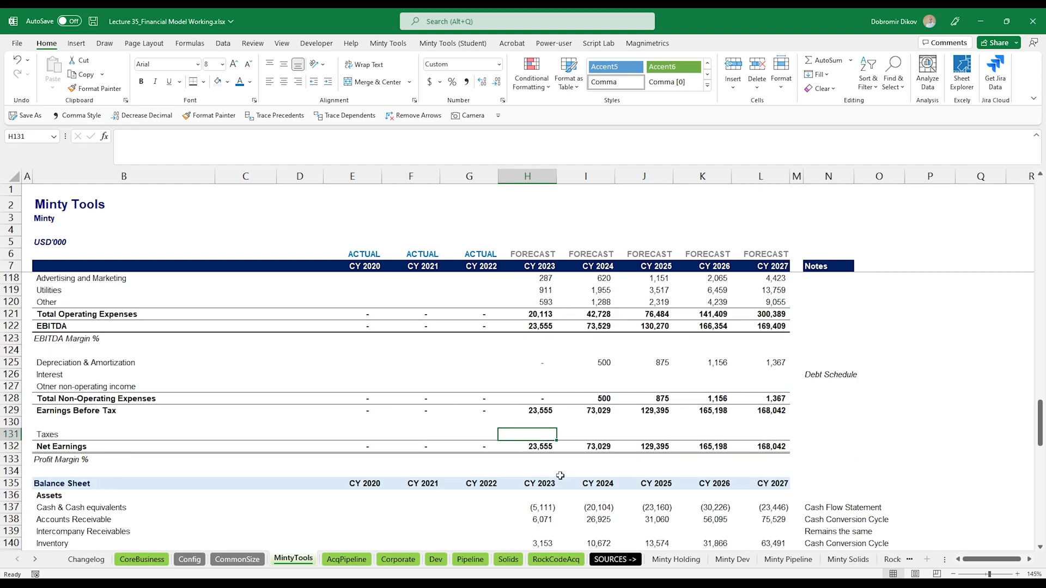
text(=IF()
key(Up)
key(Up)
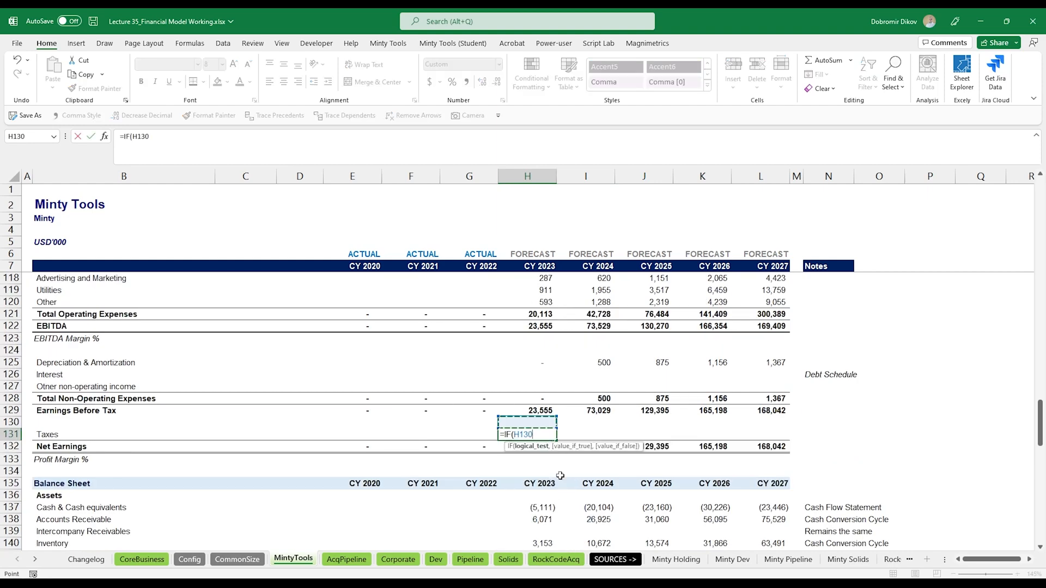
text(>0,)
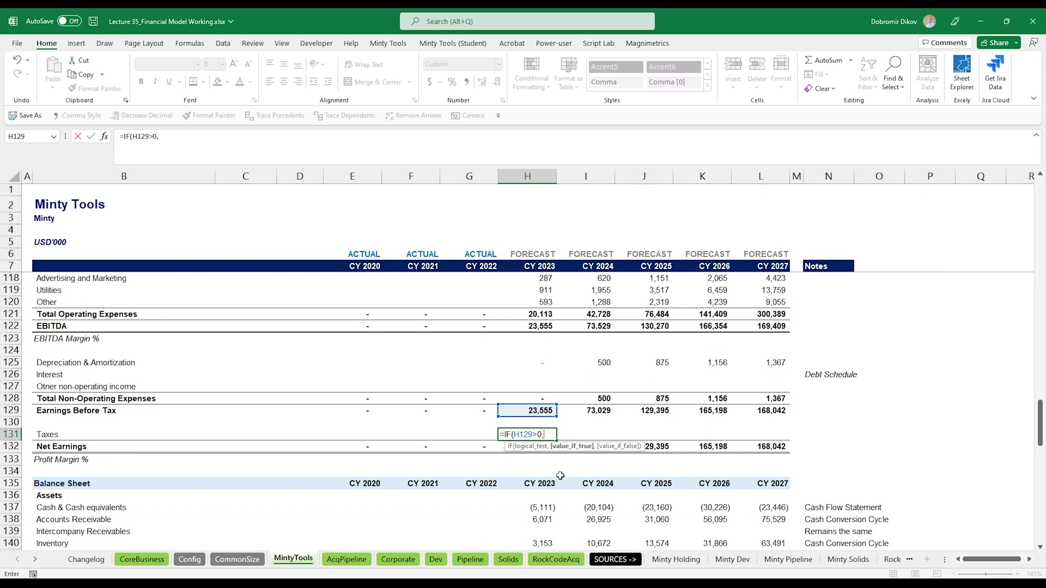
key(Up)
key(Up)
text(*)
scroll(559, 473, up, 17)
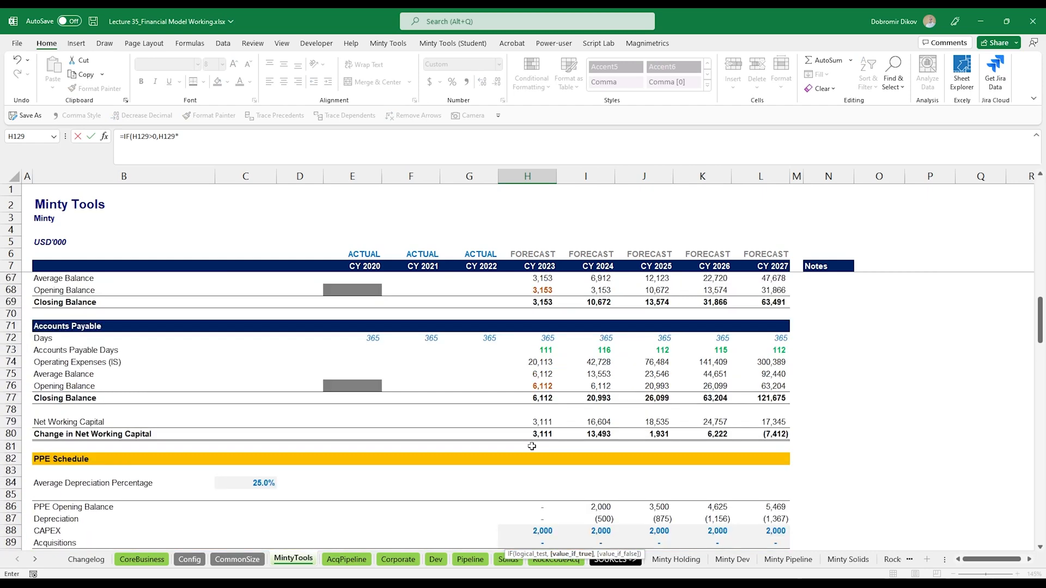
scroll(531, 446, up, 9)
click(542, 411)
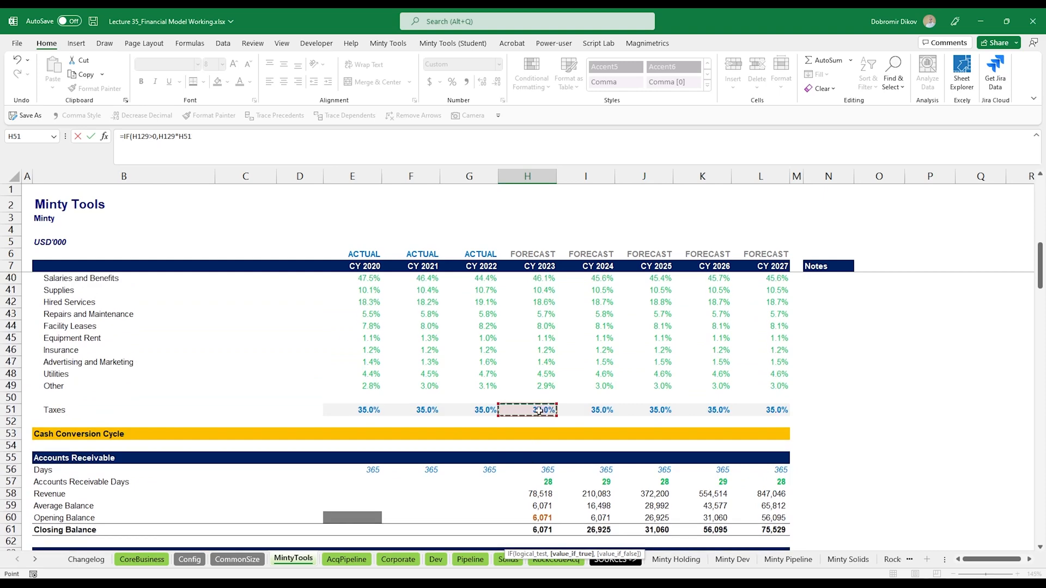
text(,0)
key(Return)
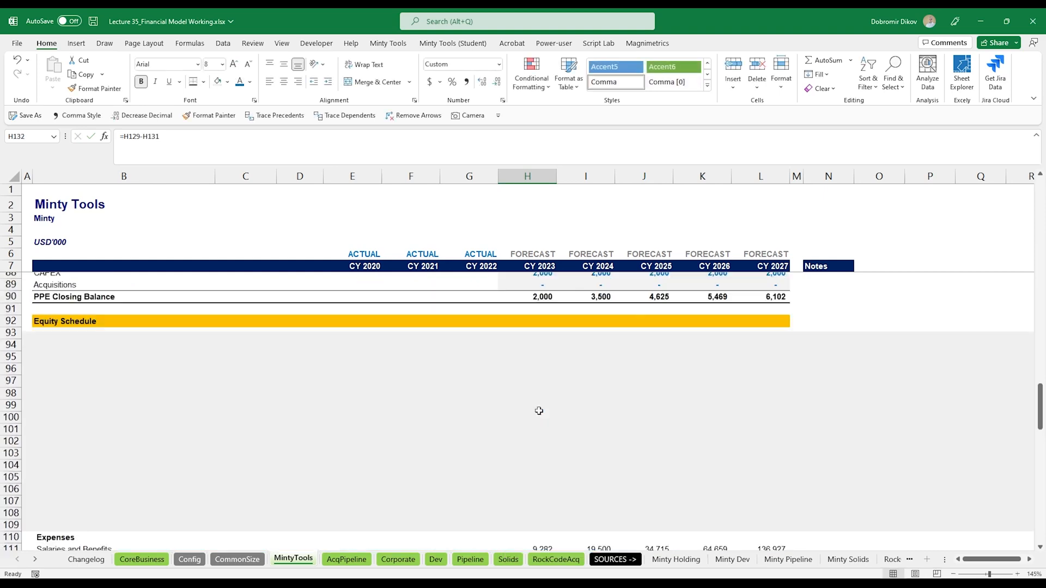
key(shift+Right)
key(shift+Right)
key(shift+Right)
key(shift+Right)
key(ctrl+r)
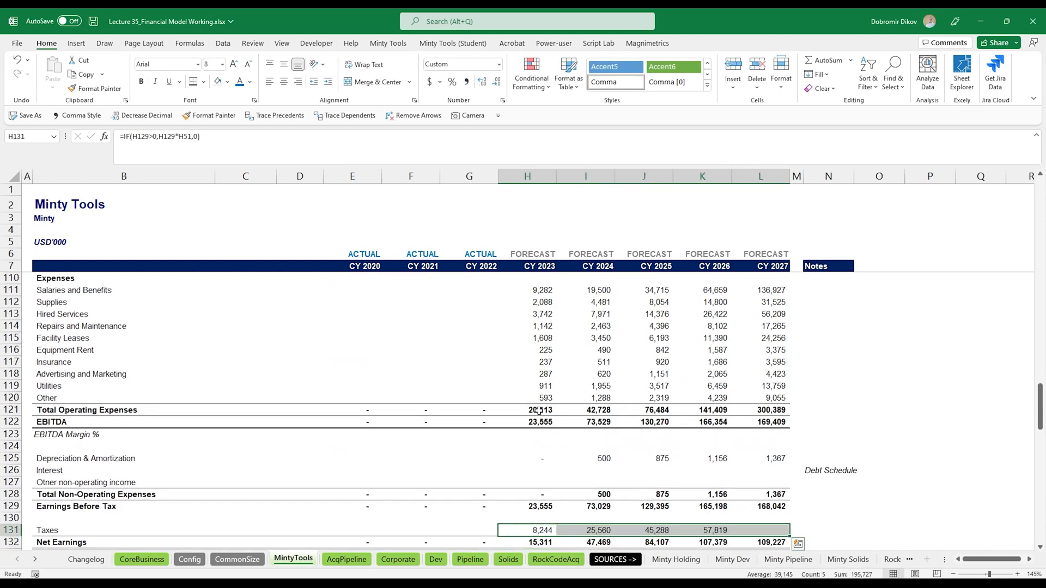
- Link the cash flow Net Earnings row to the income statement's Net Earnings and fill it across to CY 2027
scroll(494, 370, down, 9)
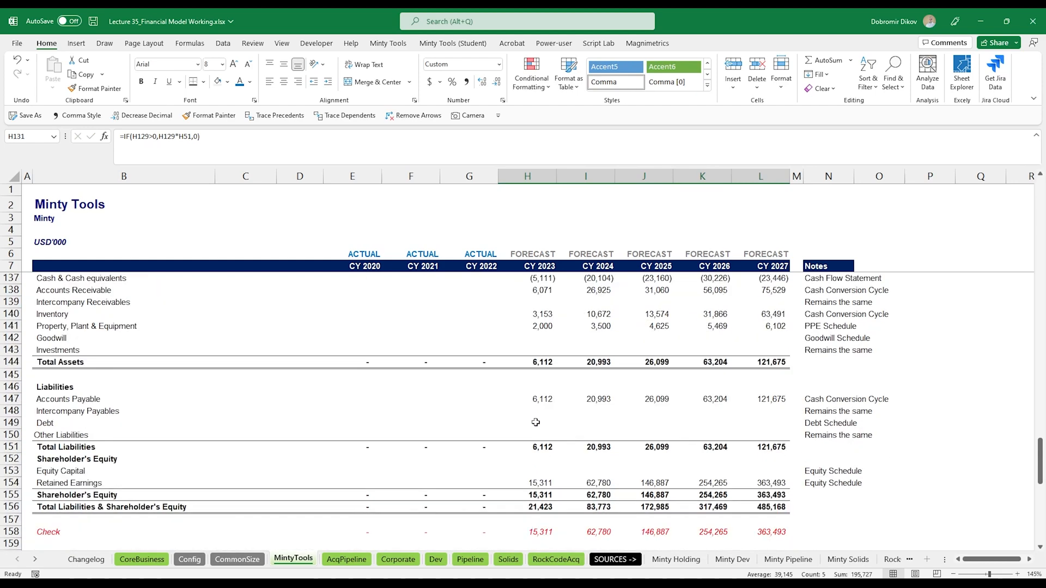
scroll(535, 423, up, 1)
scroll(534, 436, down, 6)
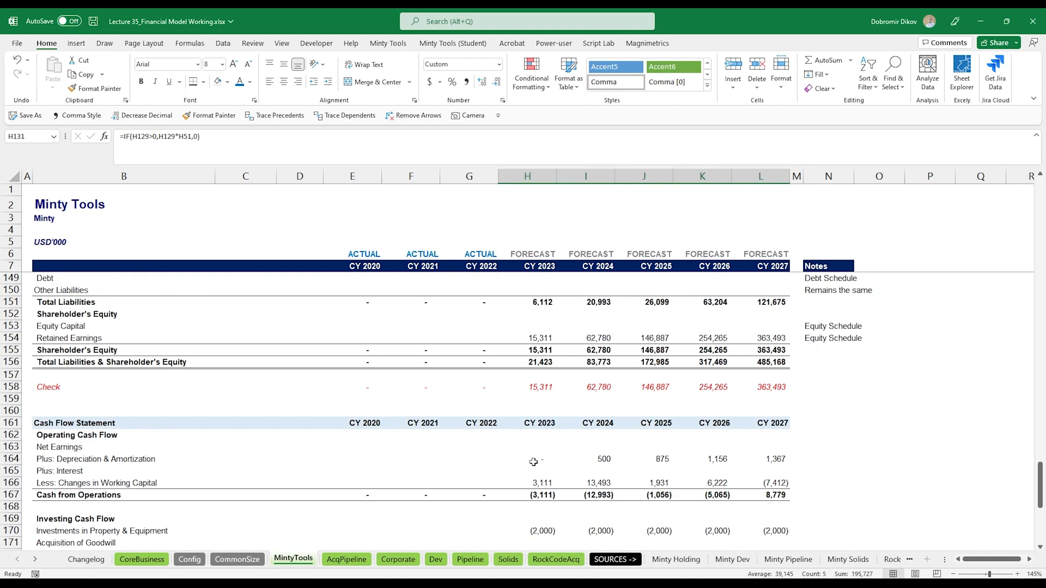
click(548, 412)
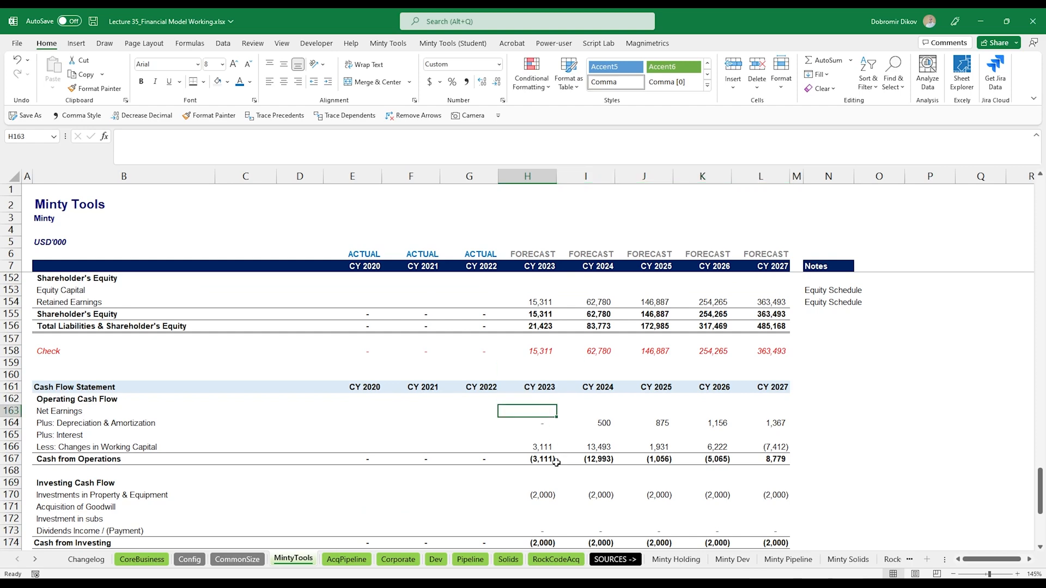
text(=)
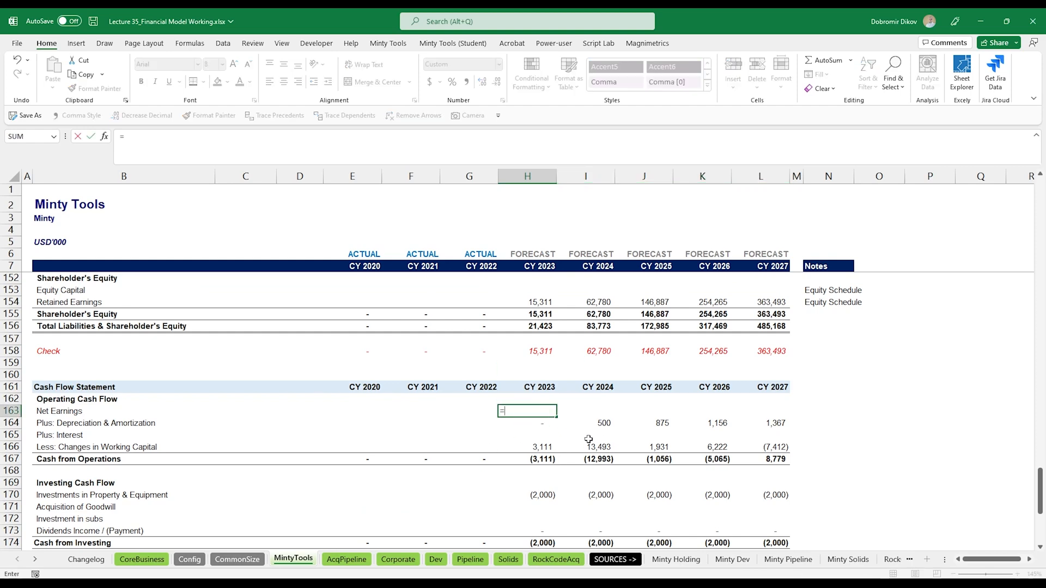
scroll(581, 371, up, 8)
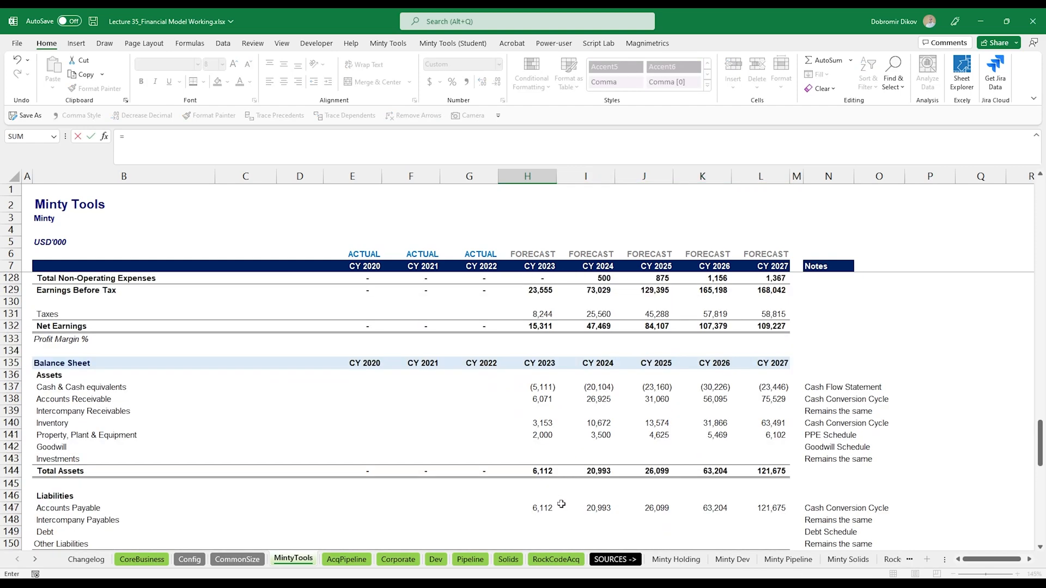
scroll(561, 504, up, 2)
click(538, 402)
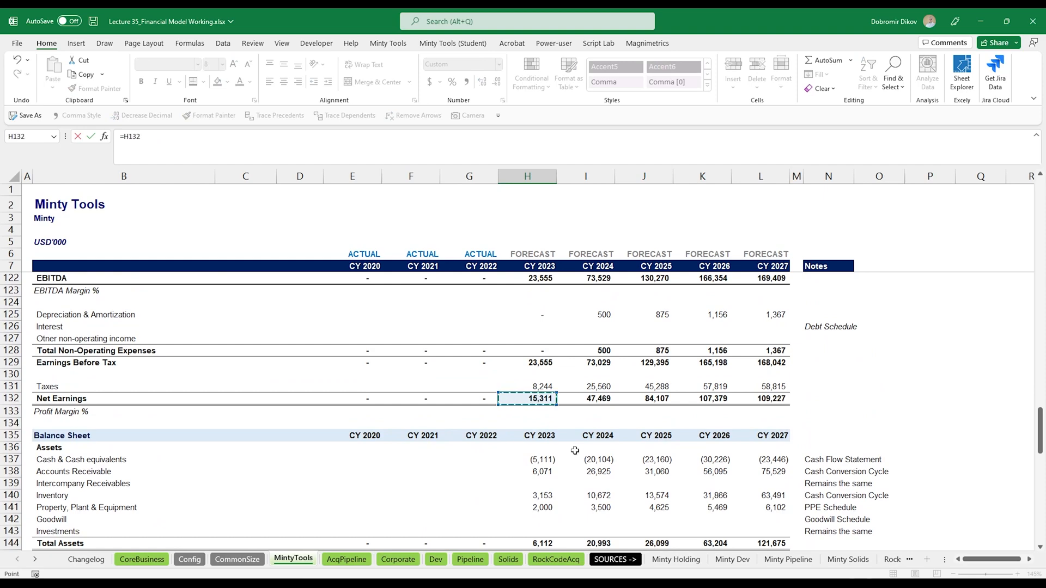
key(Return)
key(Up)
key(shift+Right)
key(shift+Right)
key(shift+Right)
key(shift+Right)
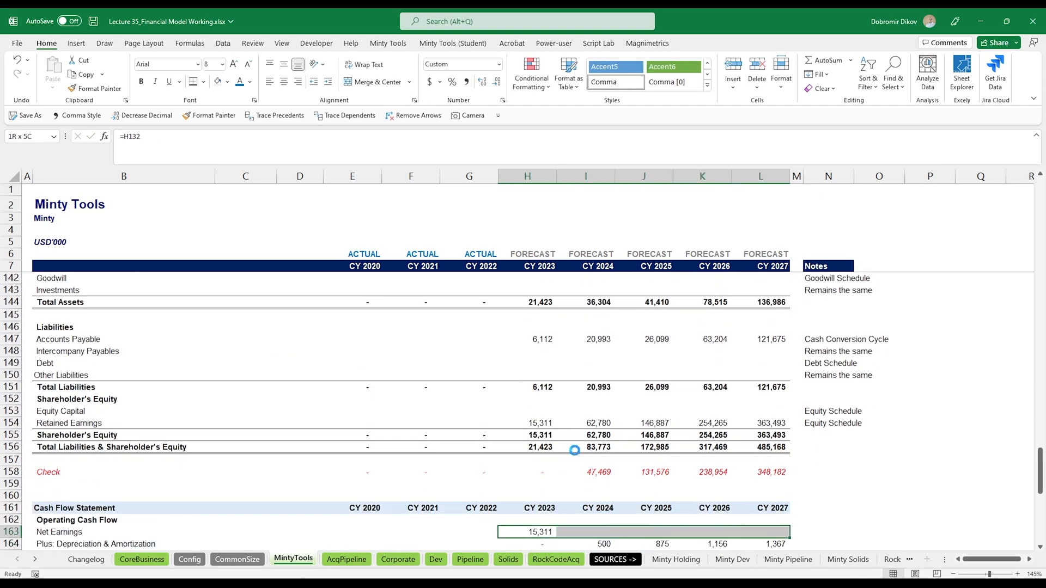
key(ctrl+r)
- Review the model from the assumptions down through the working capital, PPE and equity schedules to the income statement
scroll(601, 516, down, 8)
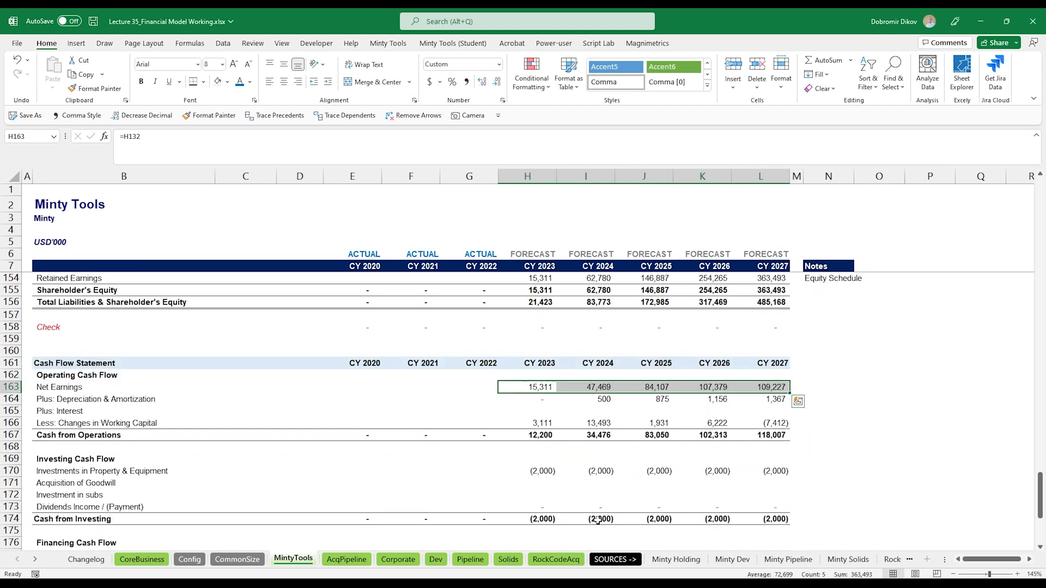
scroll(582, 510, up, 6)
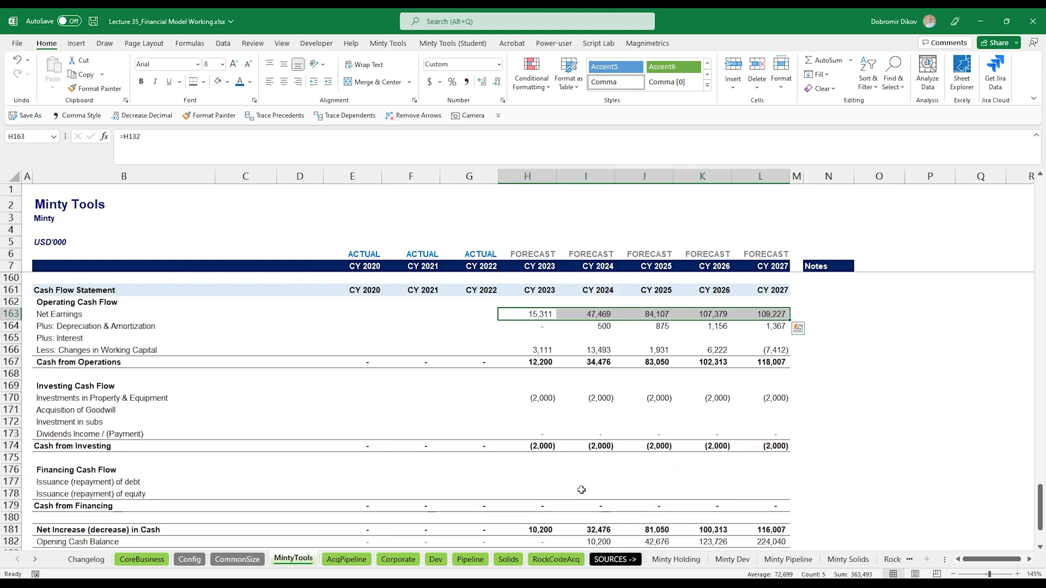
scroll(595, 476, up, 9)
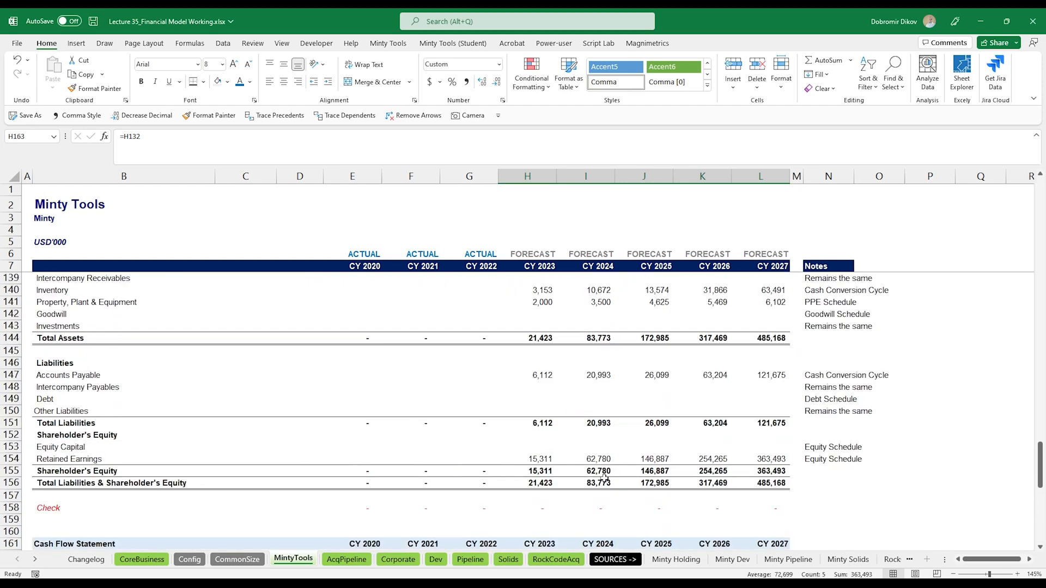
scroll(594, 475, up, 20)
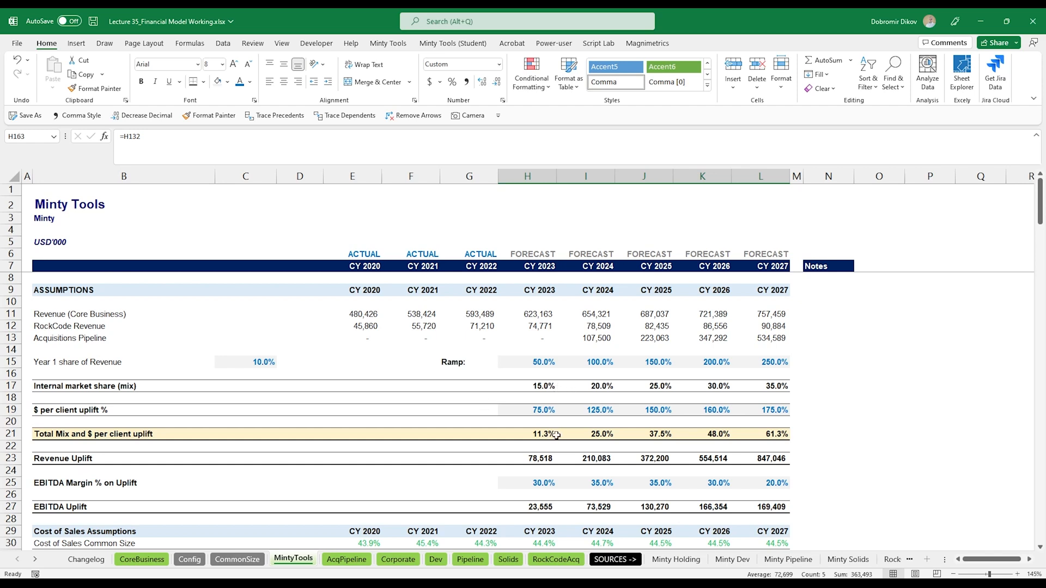
scroll(555, 434, down, 4)
scroll(555, 447, down, 1)
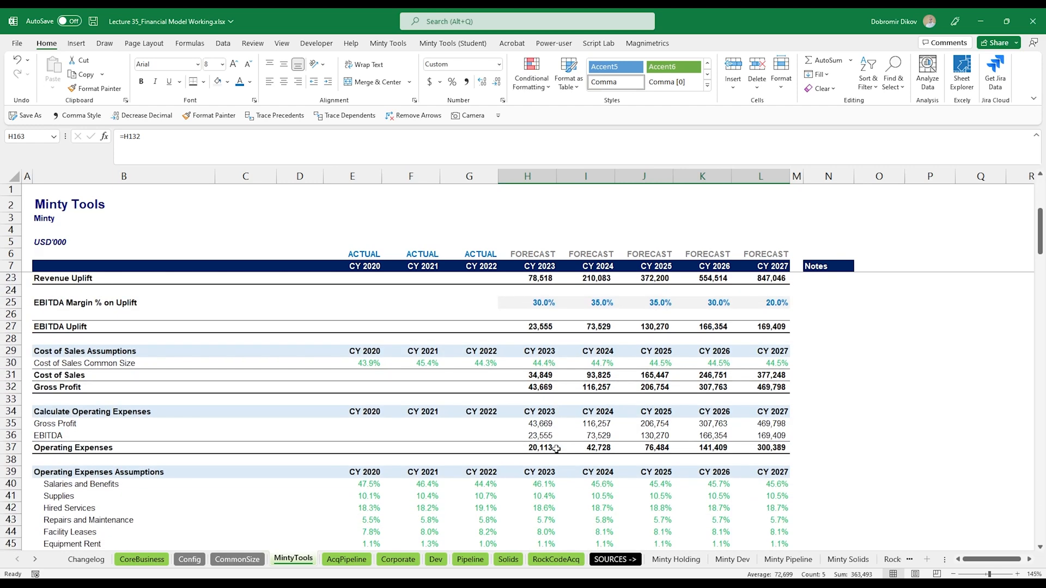
scroll(556, 448, down, 2)
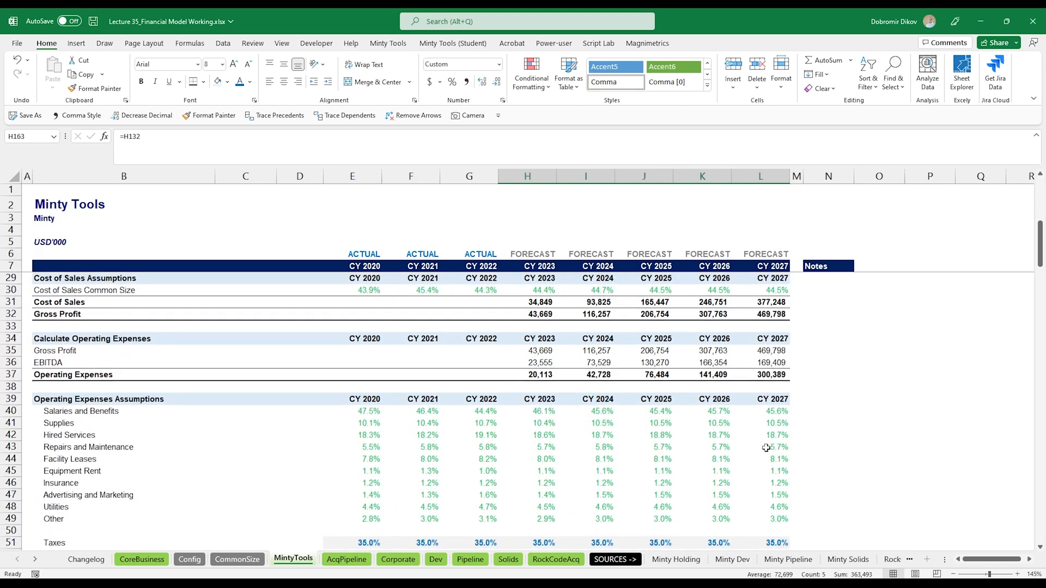
scroll(526, 496, down, 8)
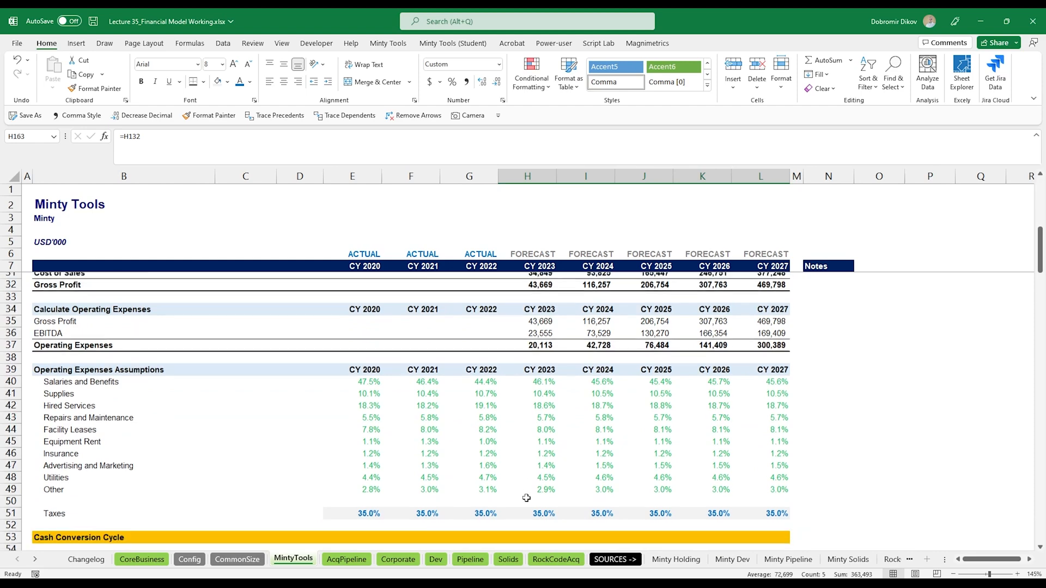
scroll(541, 493, down, 9)
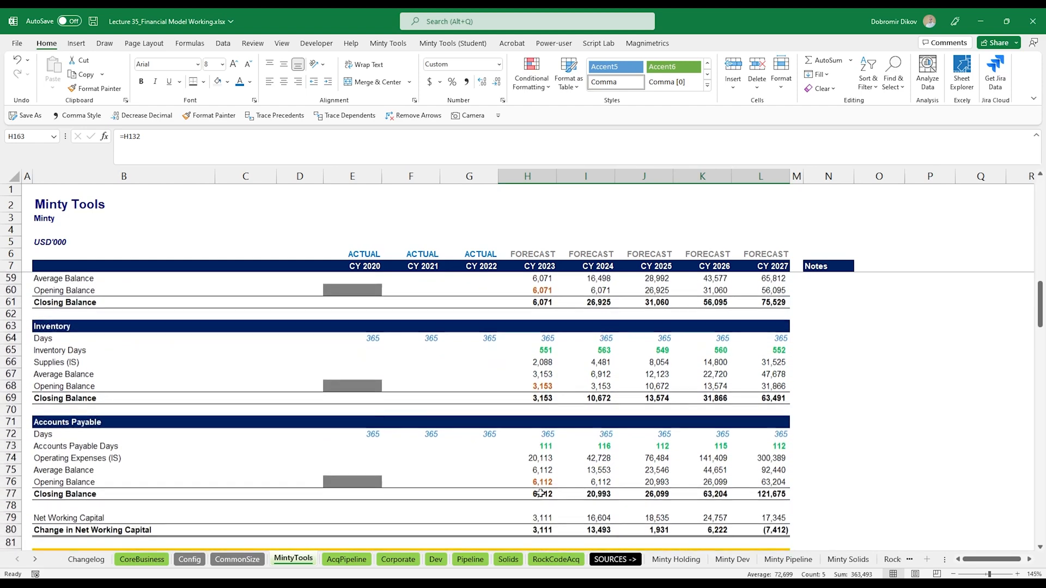
scroll(541, 493, down, 1)
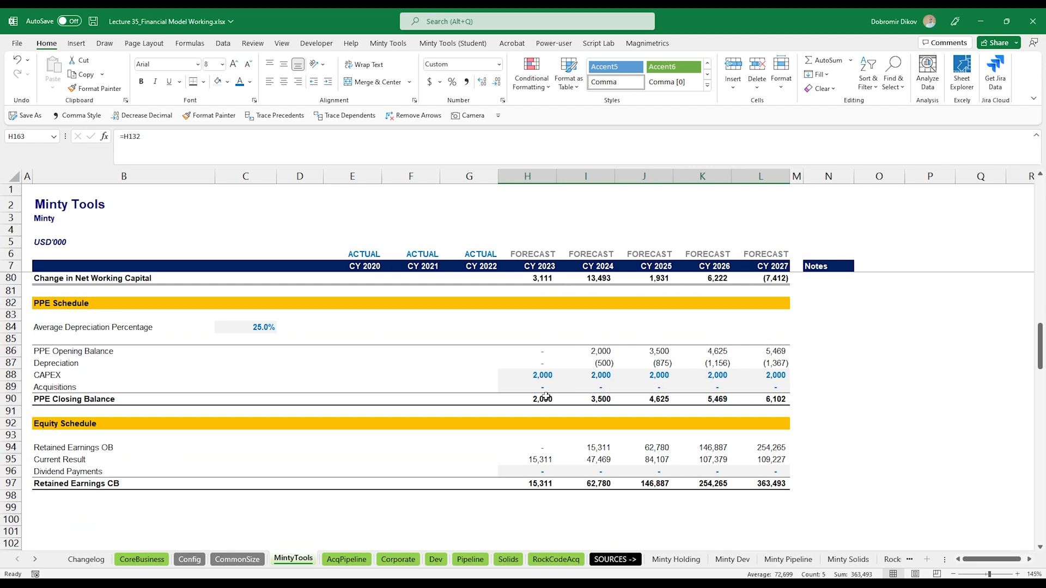
scroll(545, 397, down, 5)
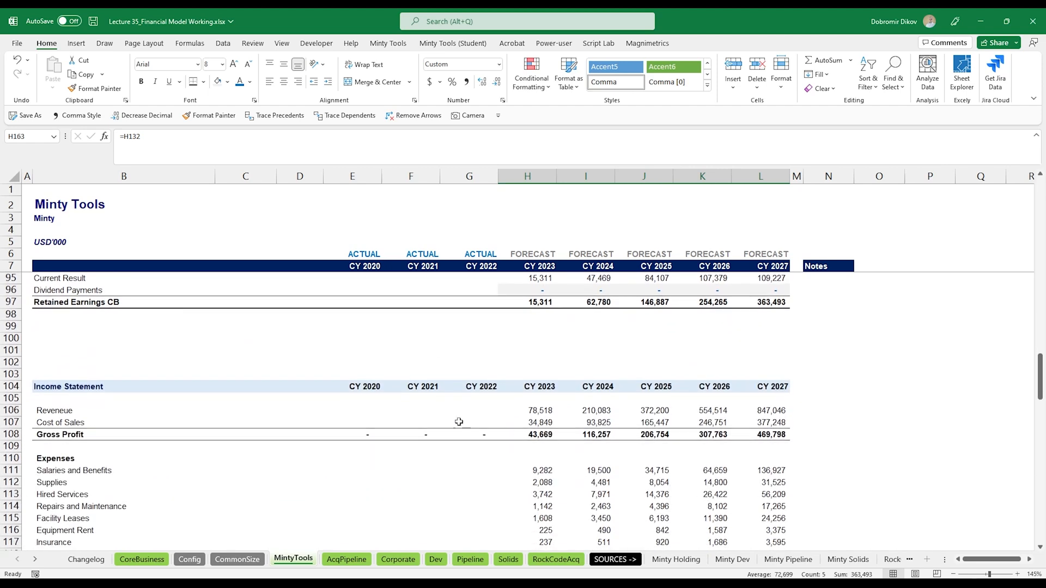
- Select the Revenue (Core Business), RockCode Revenue and Acquisitions Pipeline rows from their labels through CY 2027
drag(11, 326, 12, 362)
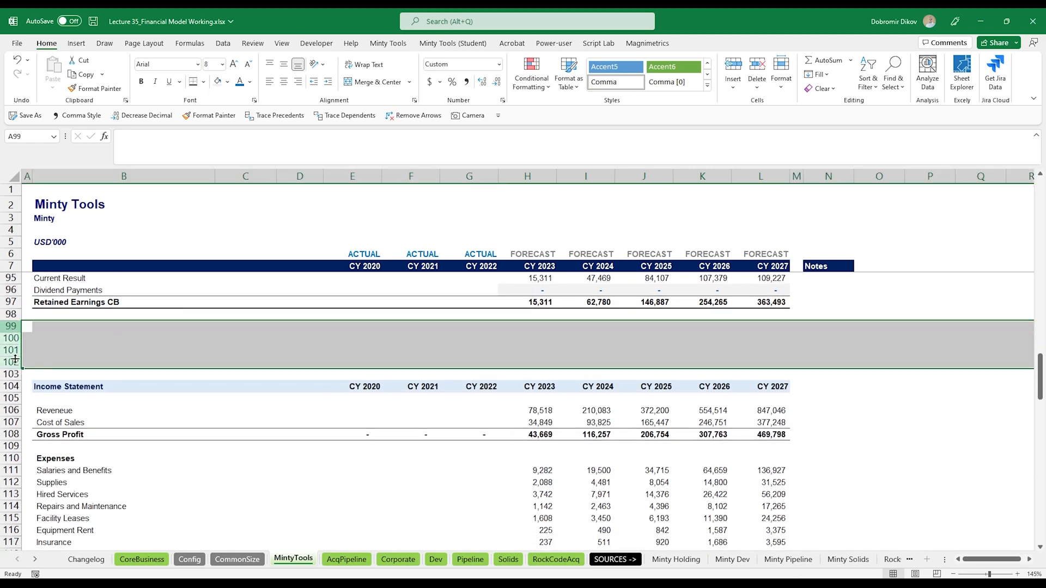
scroll(496, 399, up, 15)
scroll(496, 399, up, 14)
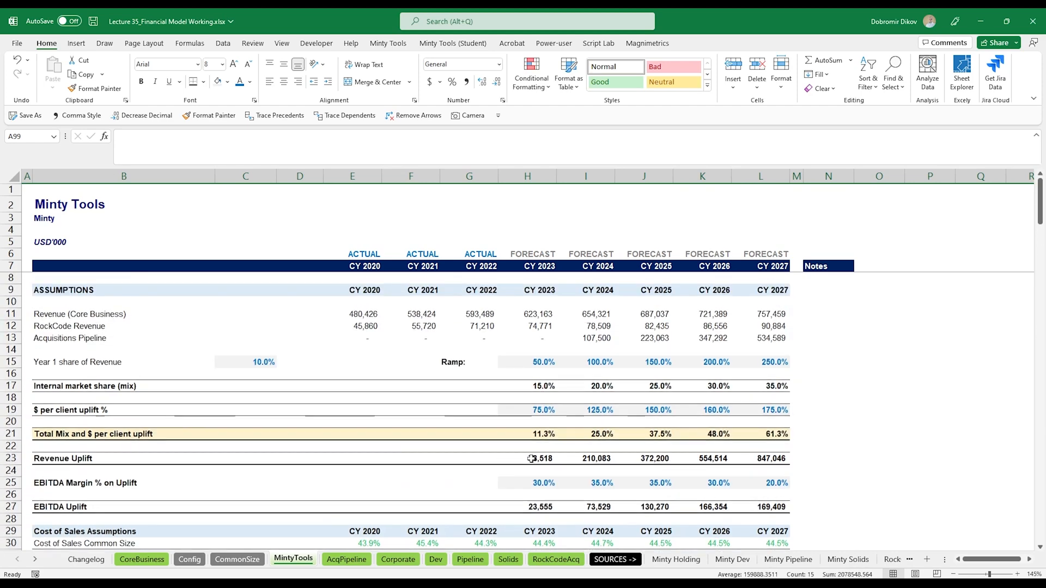
drag(533, 315, 774, 339)
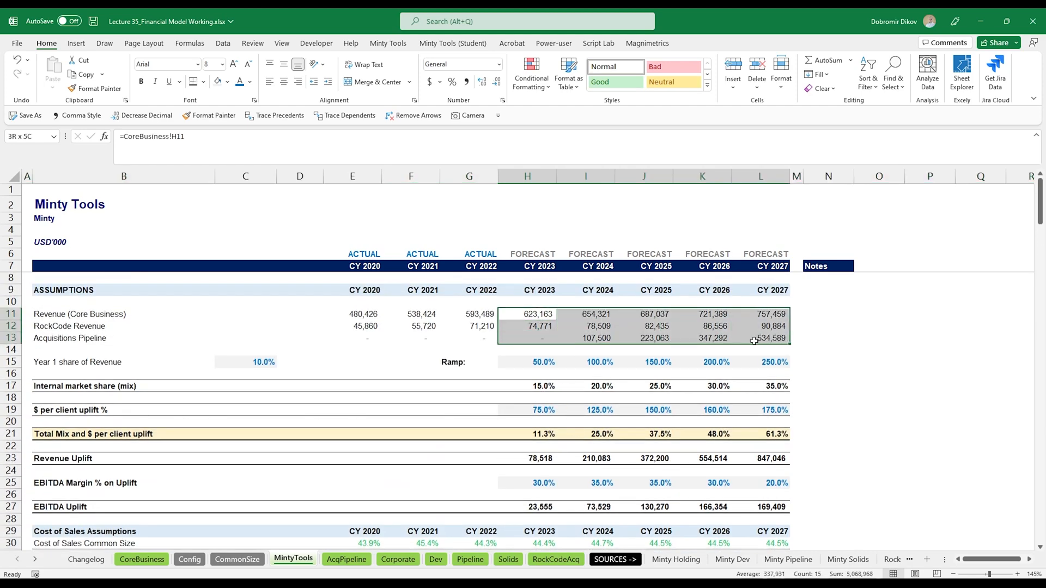
drag(126, 315, 774, 338)
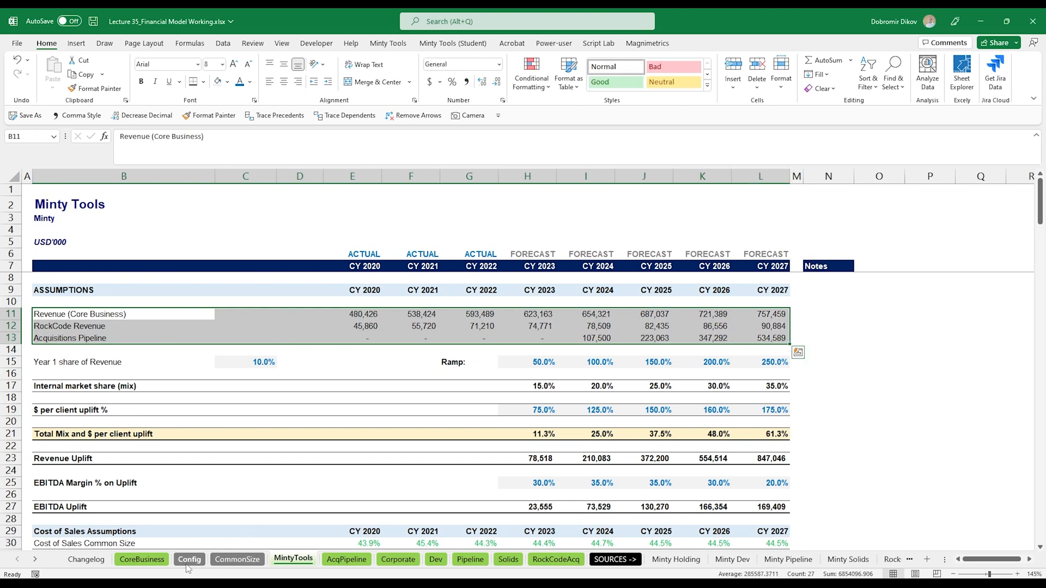
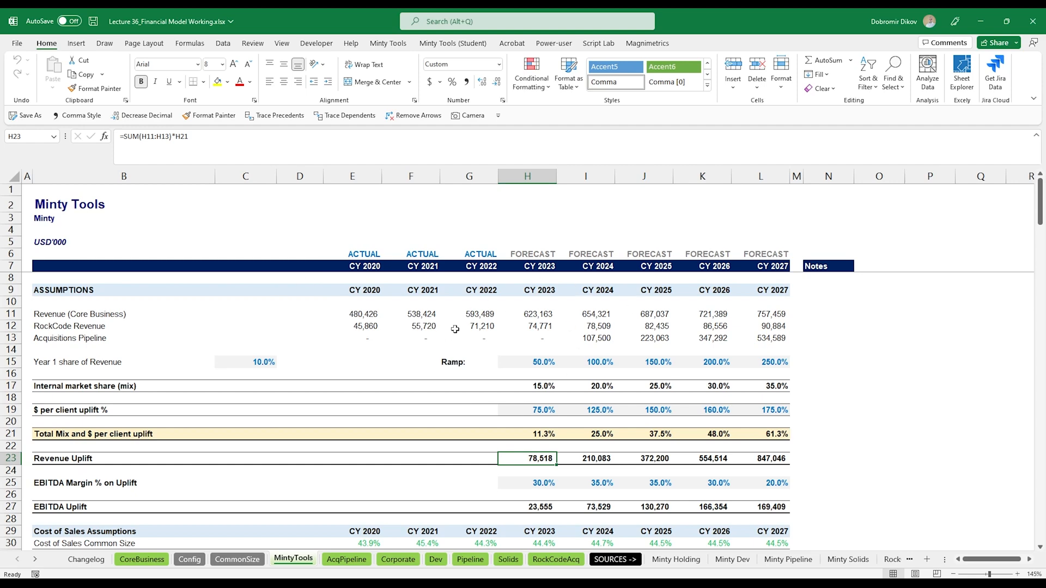
- Copy the whole model block in columns C to N and paste duplicates starting at columns P and AC
drag(245, 176, 832, 283)
key(ctrl+c)
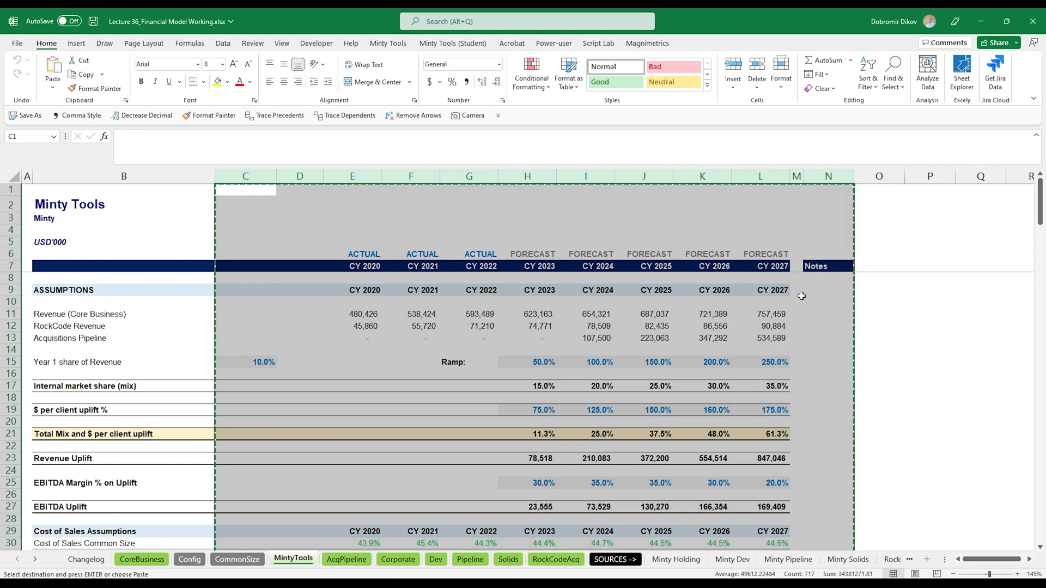
click(927, 176)
key(ctrl+v)
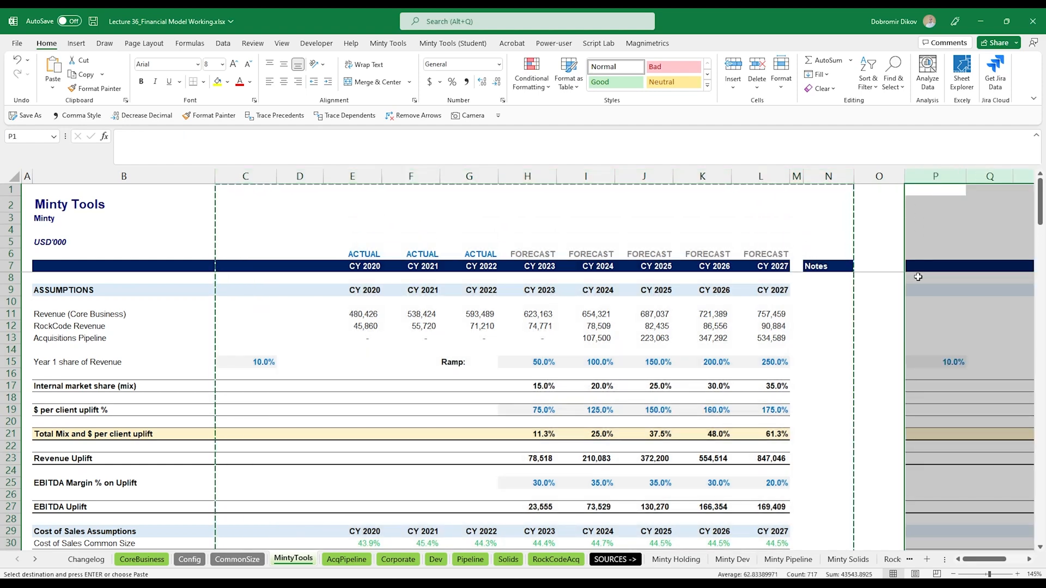
scroll(920, 283, right, 3)
scroll(923, 305, right, 4)
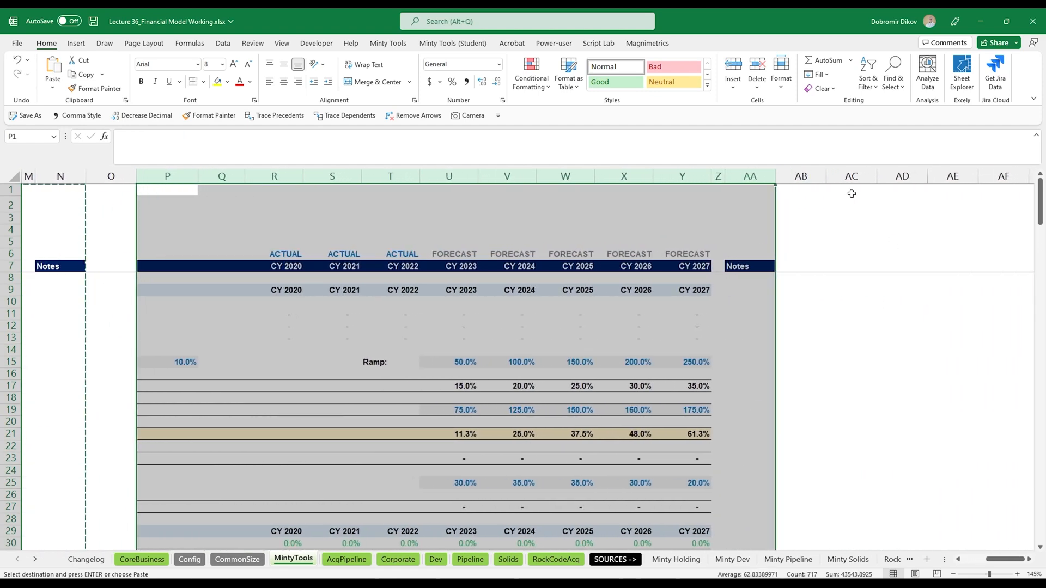
click(852, 176)
key(ctrl+v)
scroll(775, 303, left, 10)
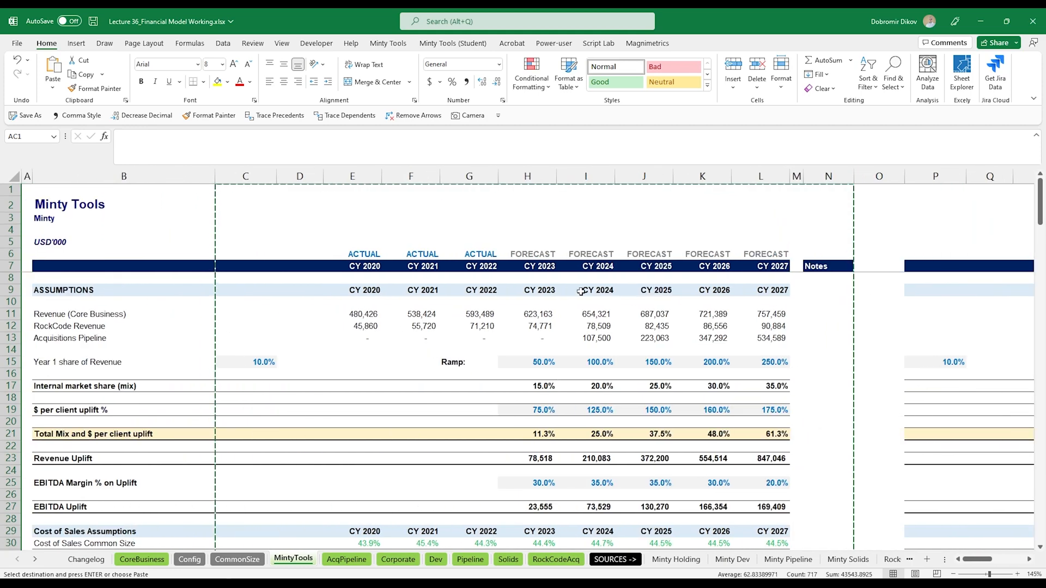
- Shade row 5 across columns C to N light blue and label C5 "Selected Scenario:"
drag(232, 238, 828, 245)
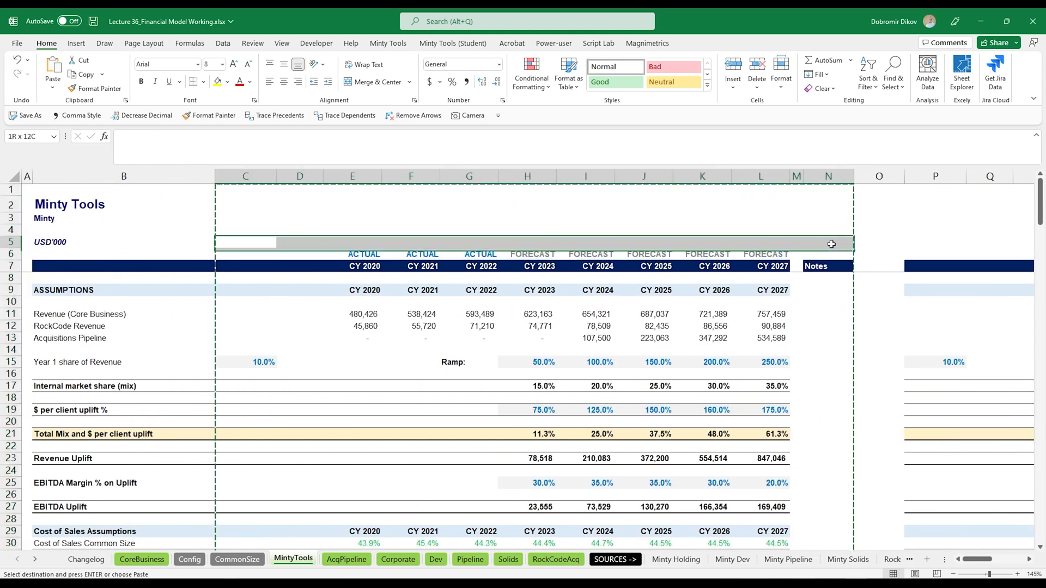
click(227, 82)
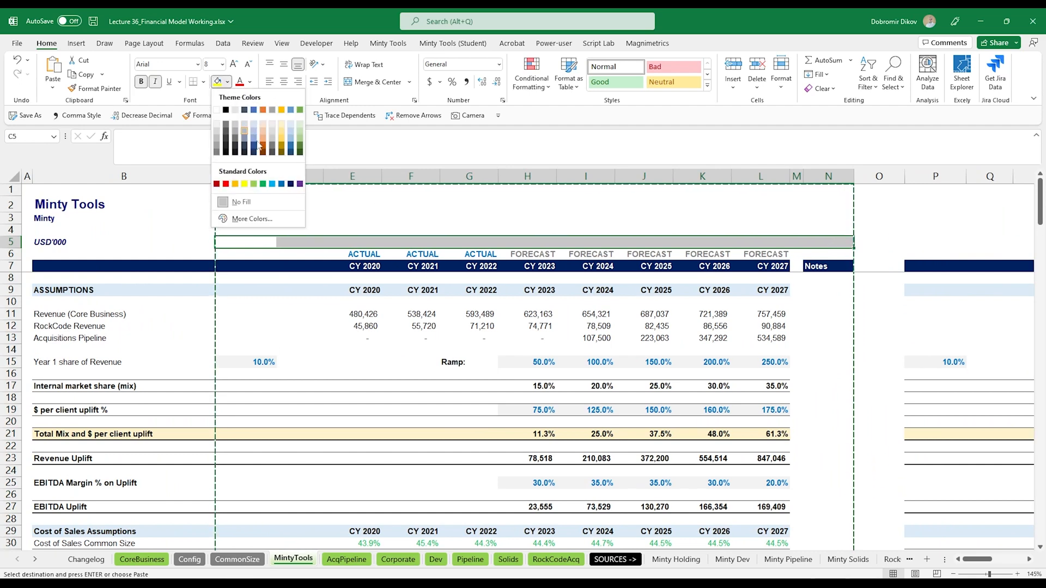
click(292, 127)
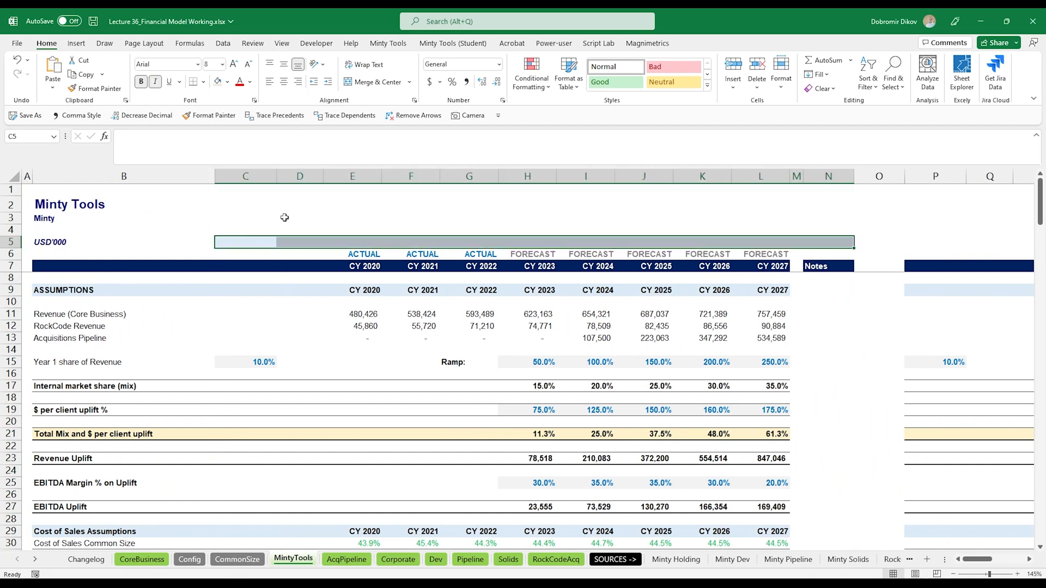
text(Selected Scenari)
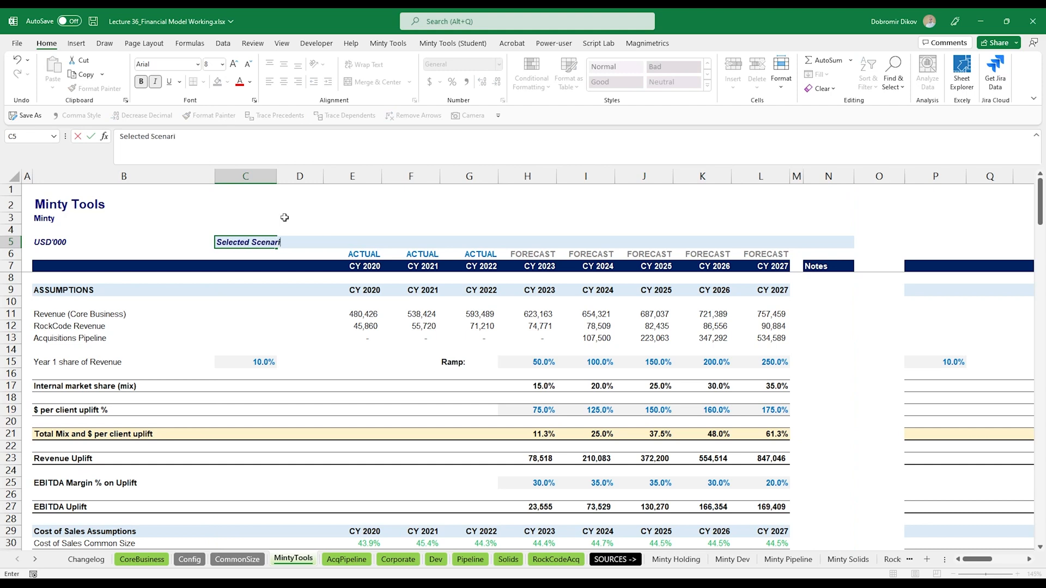
text(o:)
- Copy the Selected Scenario header and paste it into row 5 above the two duplicate blocks at P5 and AC5
key(shift+Right)
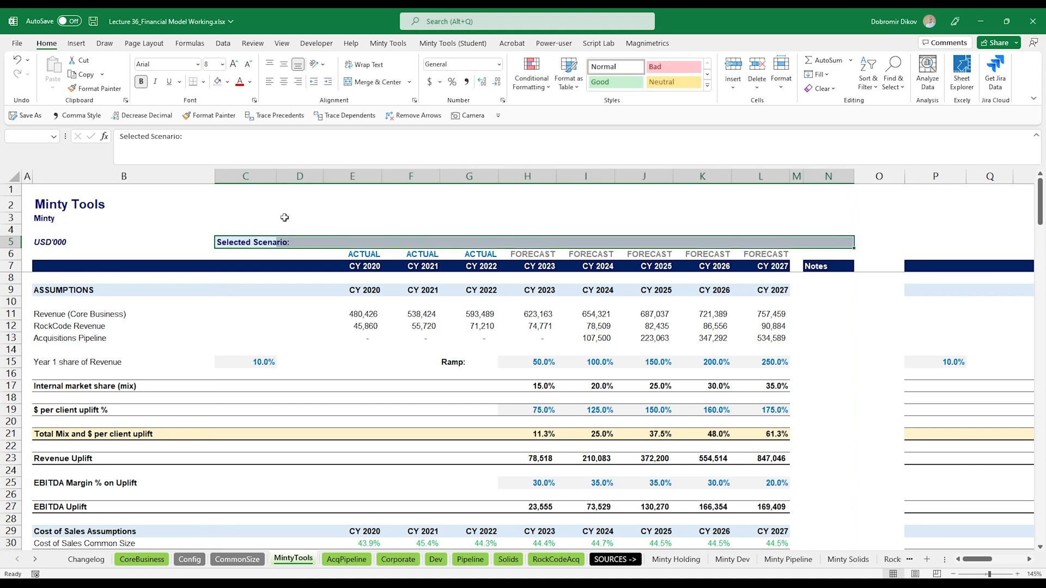
key(ctrl+c)
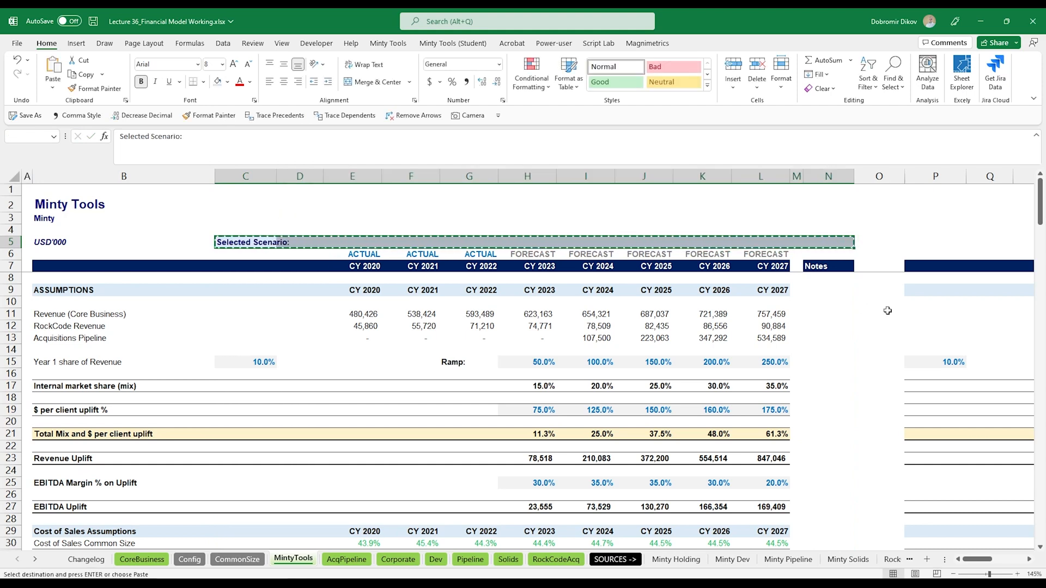
click(917, 243)
key(ctrl+v)
scroll(882, 294, right, 5)
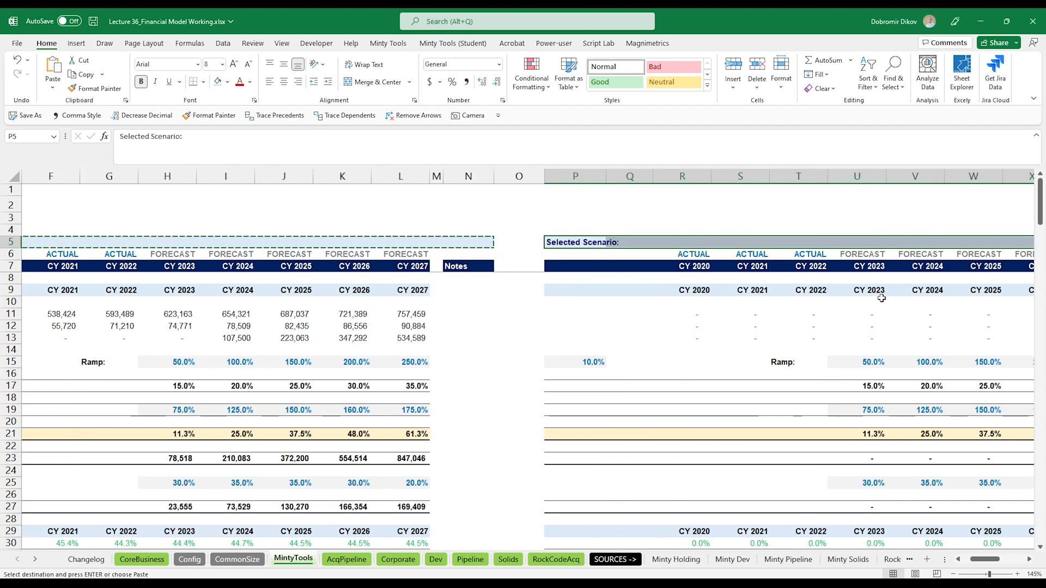
scroll(881, 298, right, 3)
click(910, 242)
key(ctrl+v)
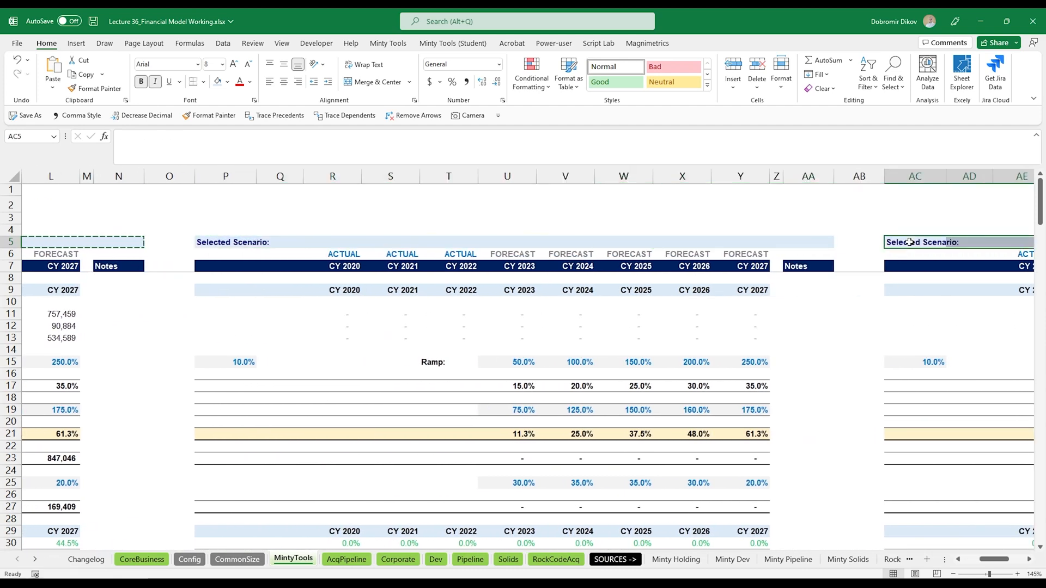
- Relabel the duplicate block headers as Optimistic in P5 and Realistic in AC5
key(ctrl+Left)
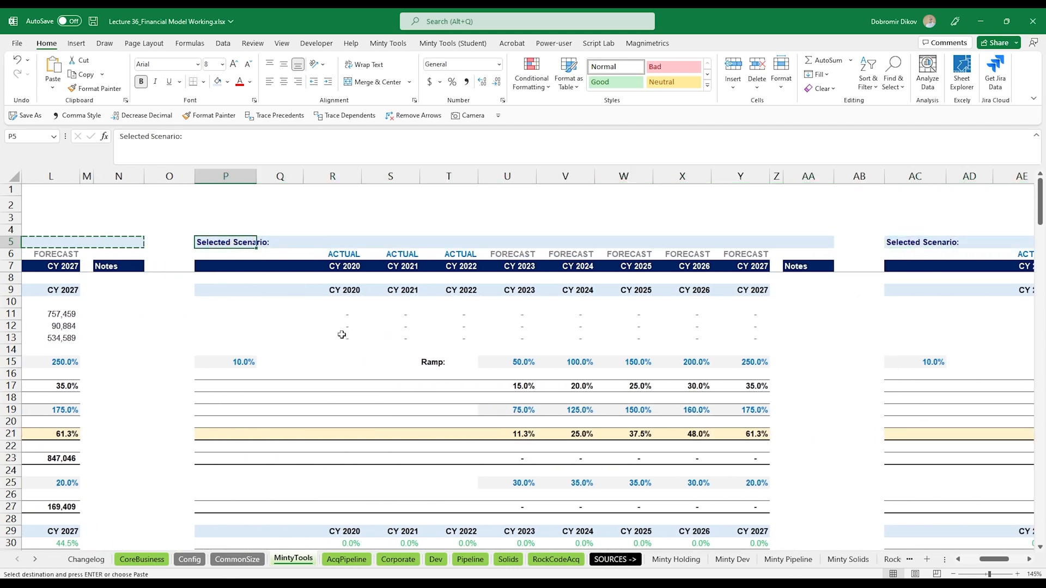
text(Options)
key(ctrl+Return)
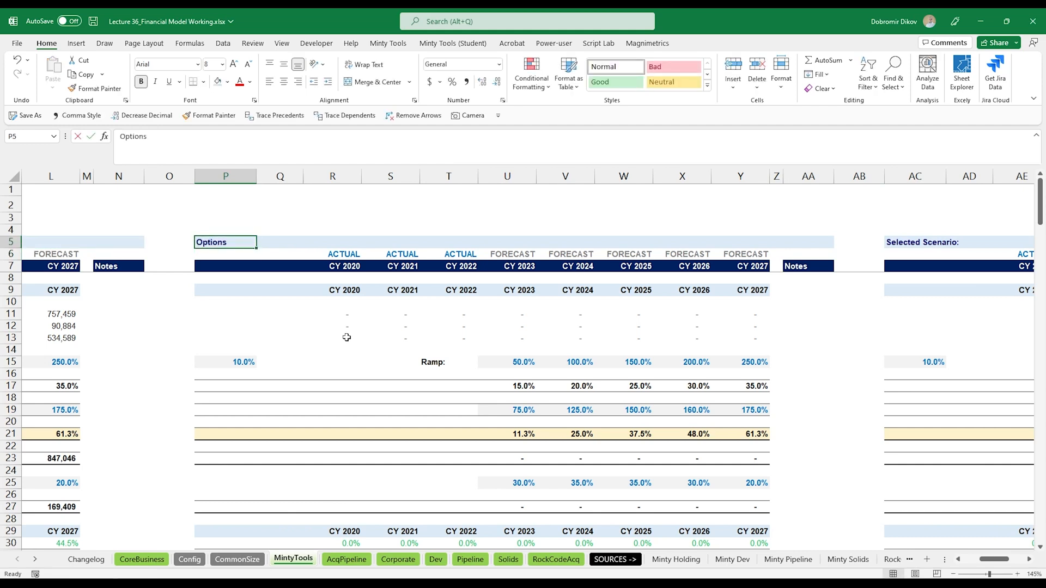
key(F2)
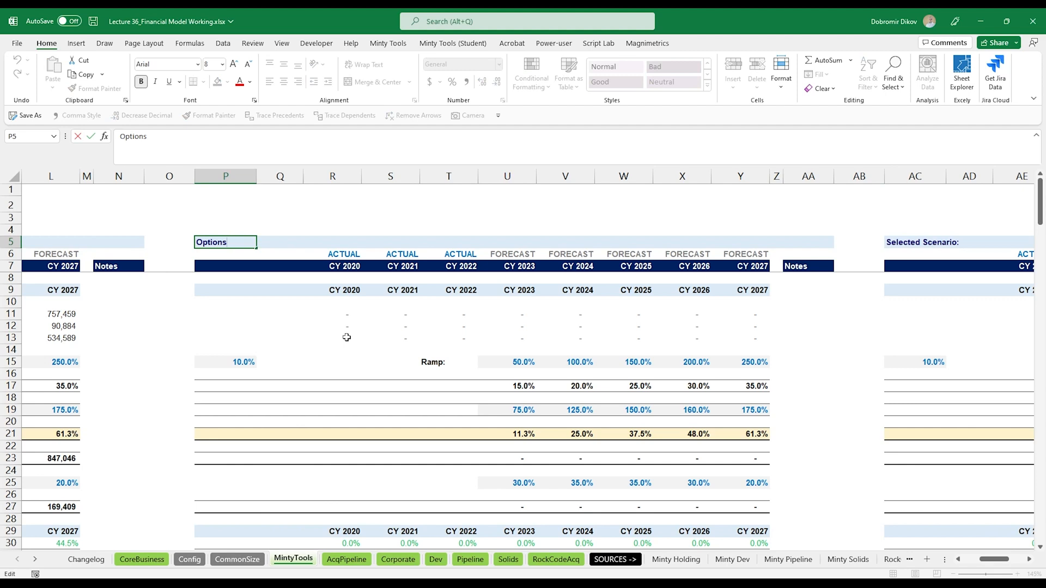
key(shift+Home)
text(Optimistic)
key(ctrl+Return)
key(ctrl+Right)
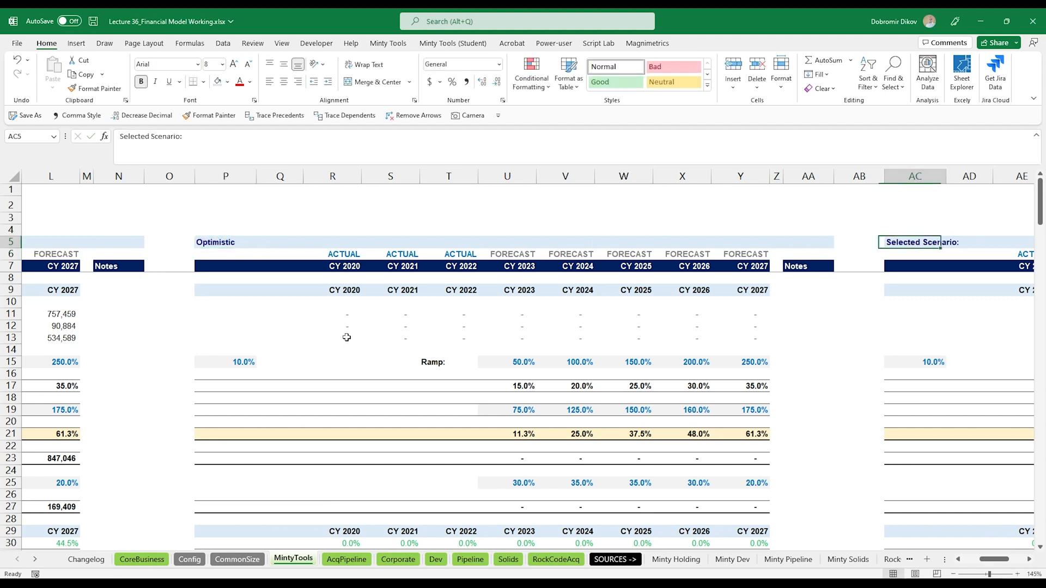
text(Realistic)
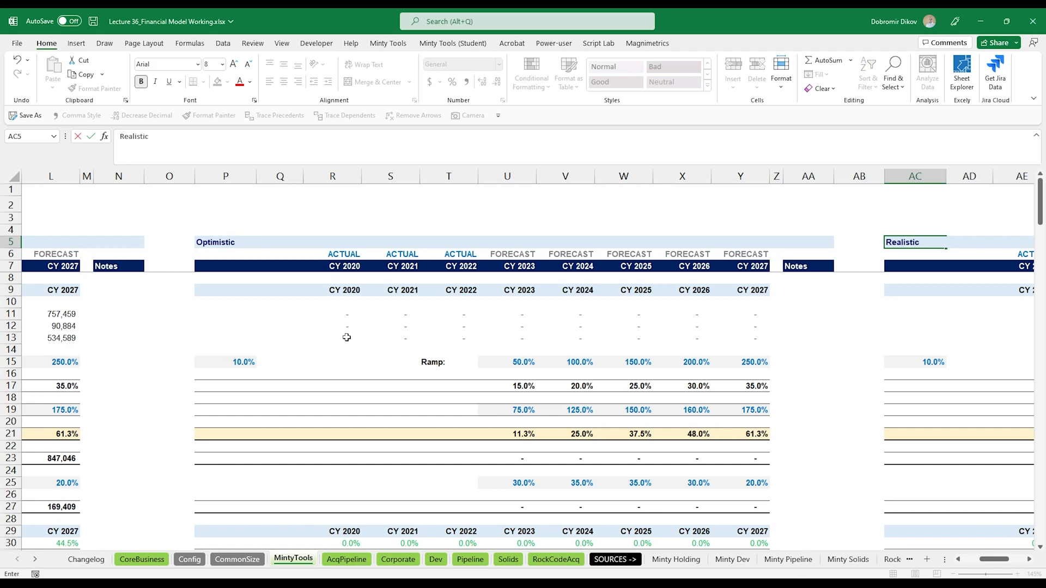
key(ctrl+Return)
- Set the font colour of the row 5 scenario header to Automatic
key(ctrl+shift+Left)
key(ctrl+shift+Left)
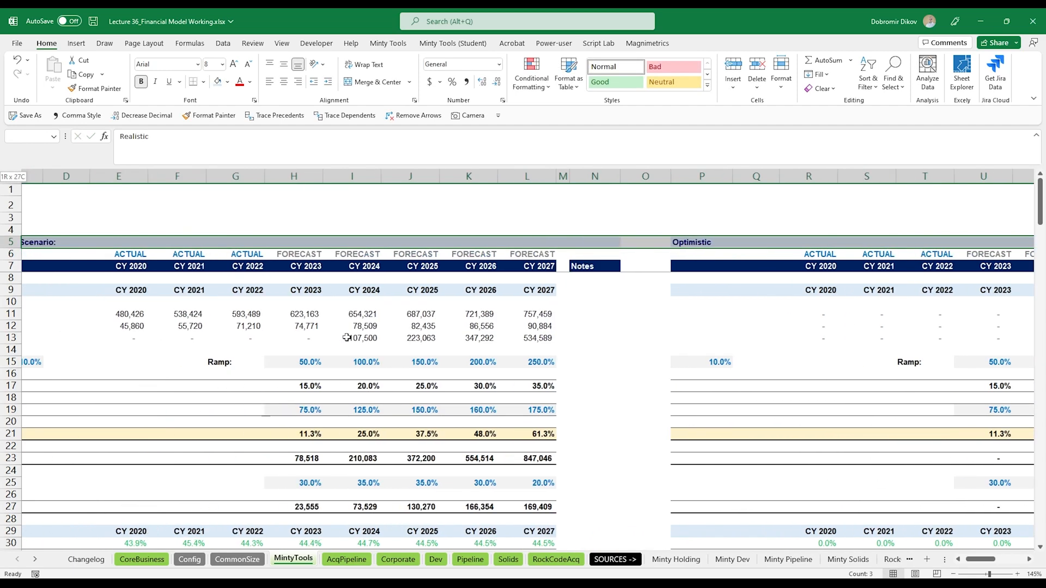
click(250, 82)
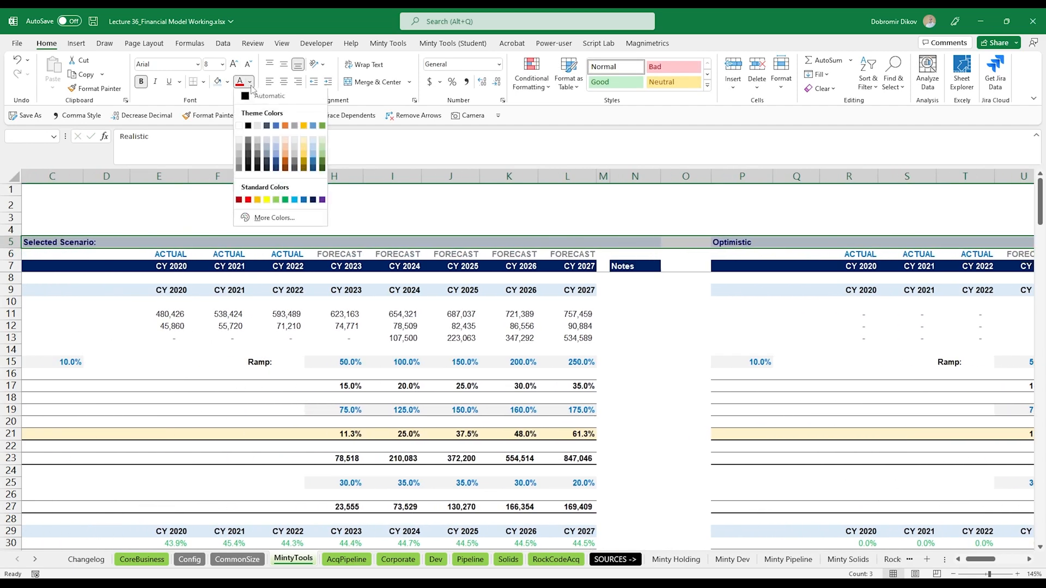
click(256, 99)
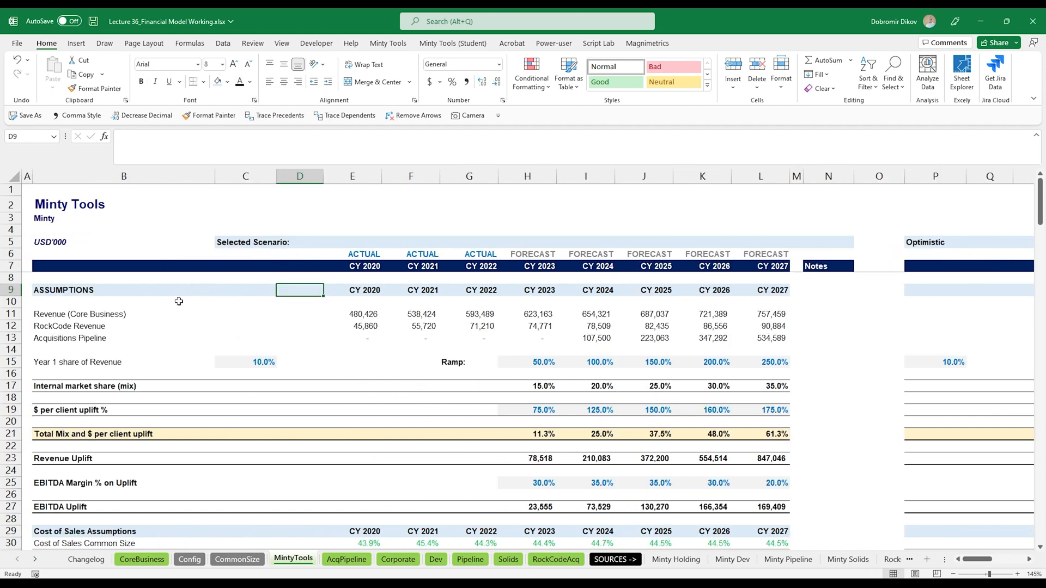
- Unfreeze and refreeze the panes at cell C8 so header rows and label columns stay visible
key(Up)
key(Left)
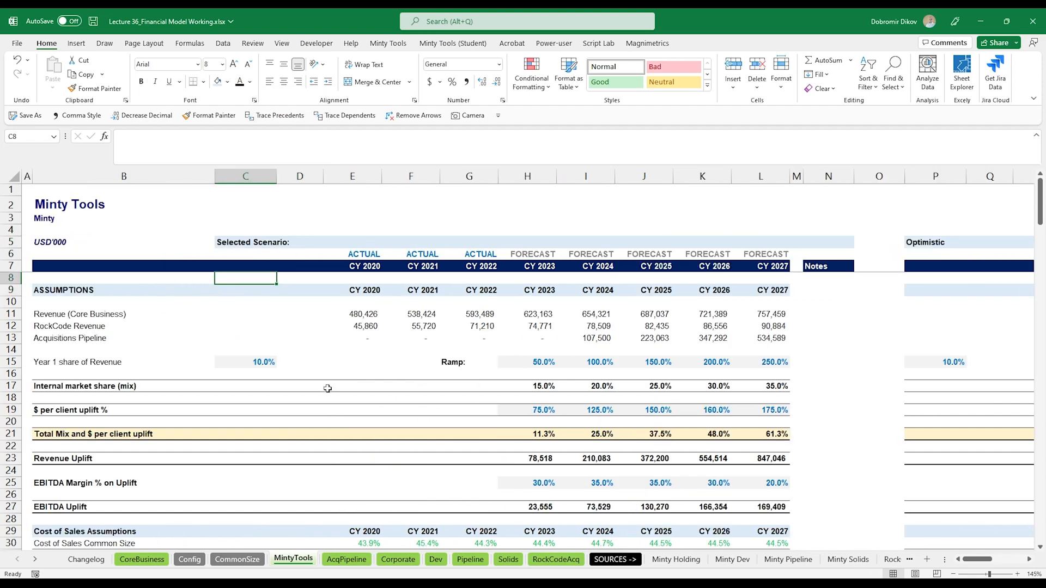
scroll(328, 388, down, 2)
scroll(321, 456, up, 2)
scroll(584, 360, right, 4)
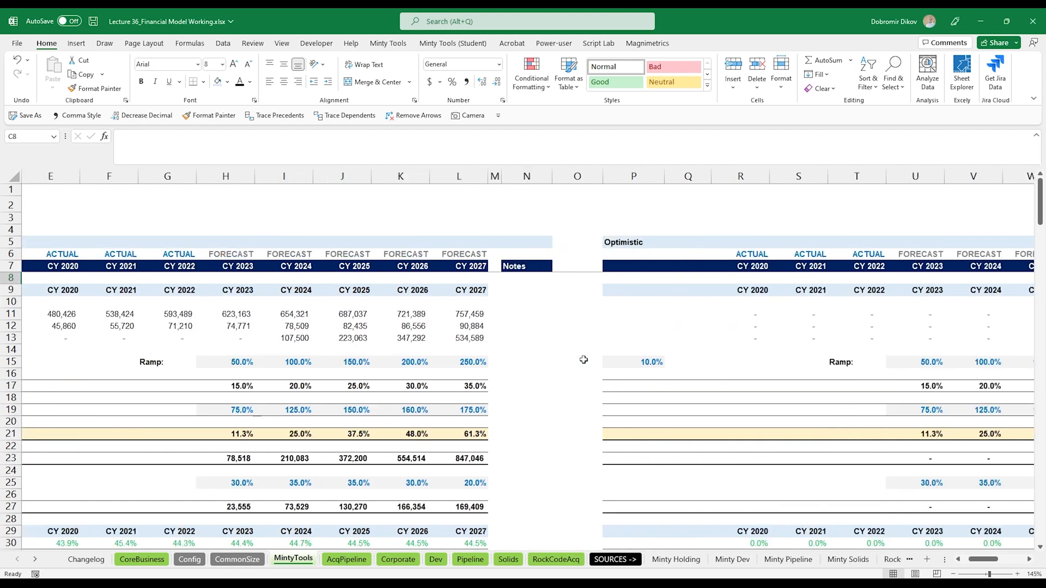
scroll(581, 364, left, 4)
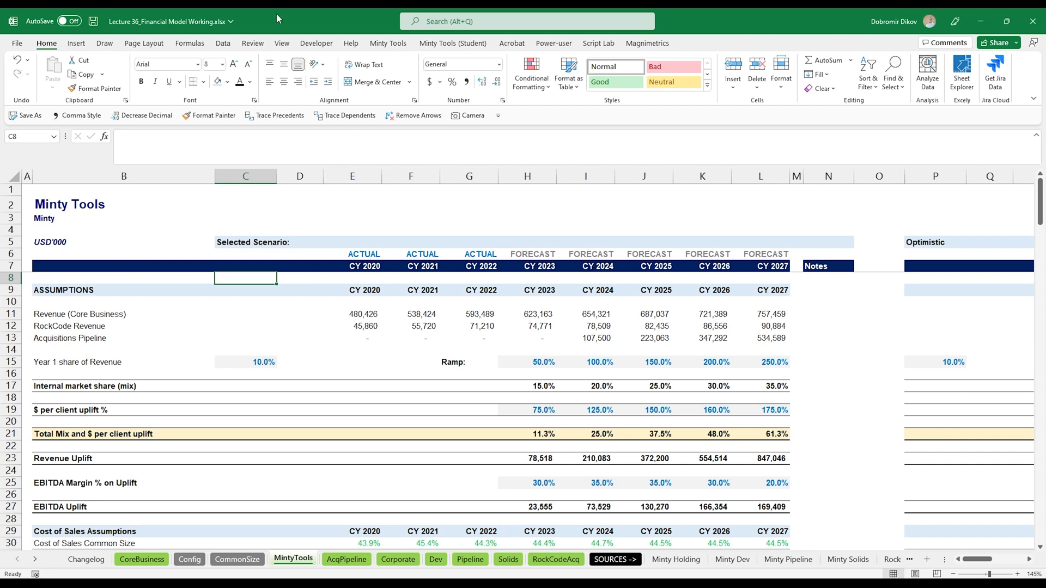
click(281, 43)
click(563, 81)
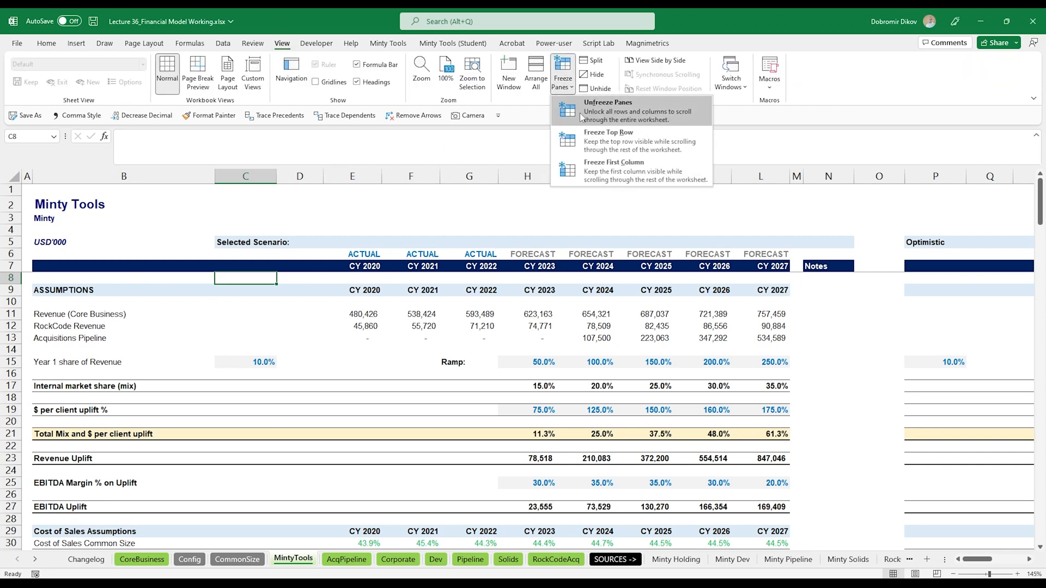
click(598, 118)
click(563, 82)
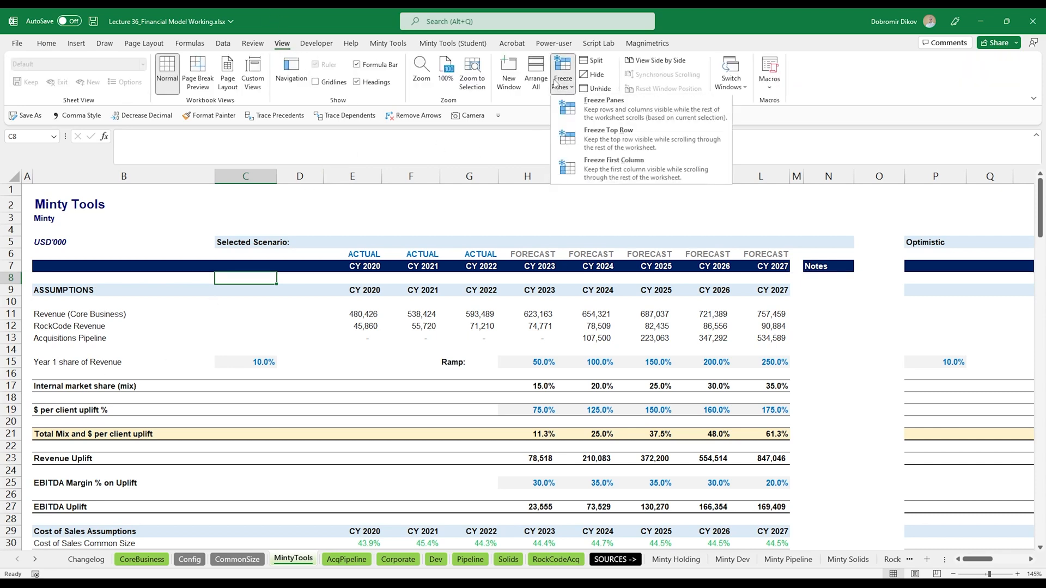
click(580, 114)
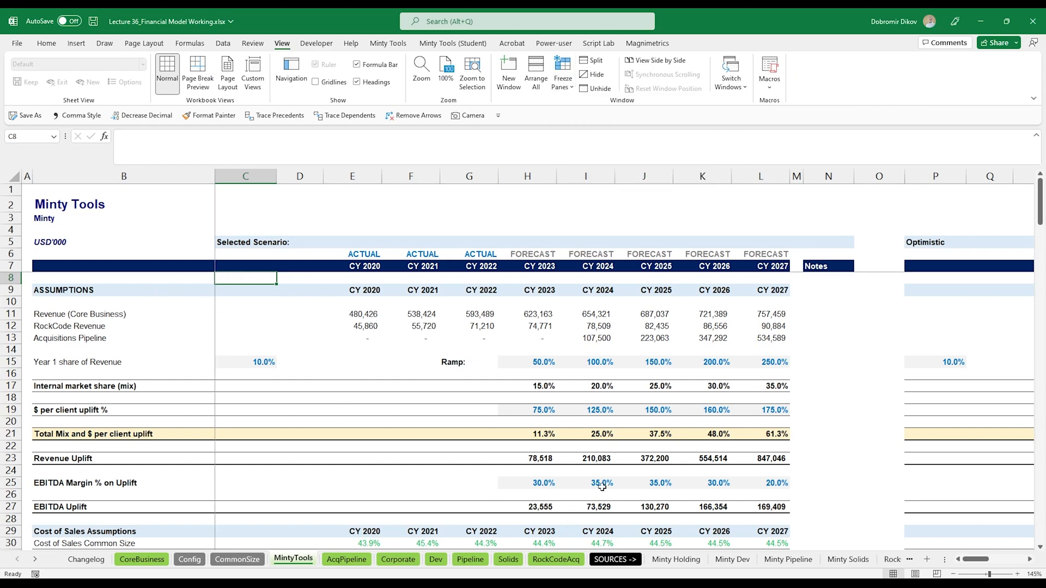
scroll(601, 486, down, 2)
scroll(602, 487, up, 2)
scroll(604, 382, right, 6)
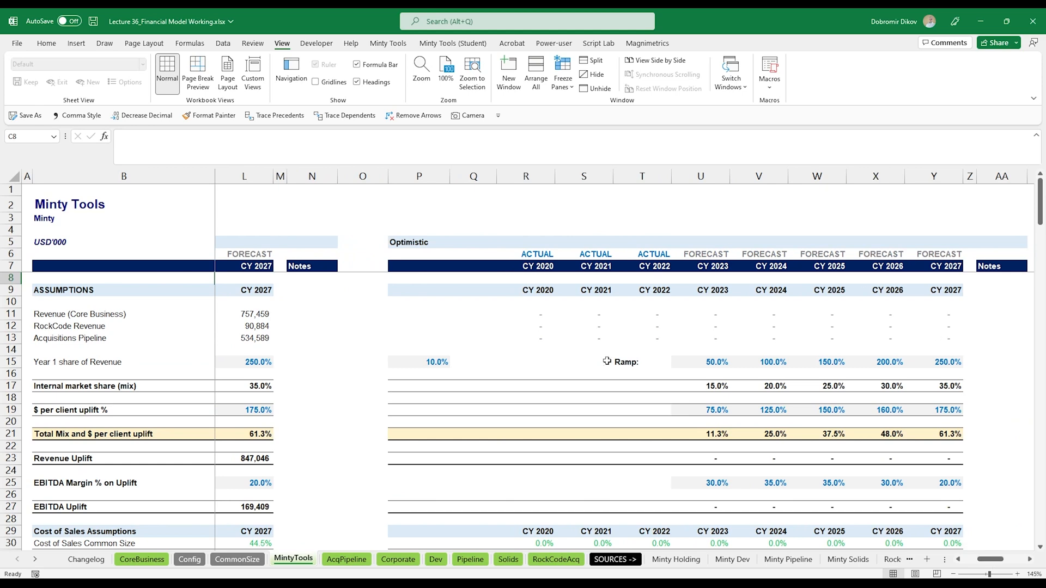
- Copy the Revenue (Core Business) CY 2020 formula text from E11 into R11 of the Optimistic block
click(544, 316)
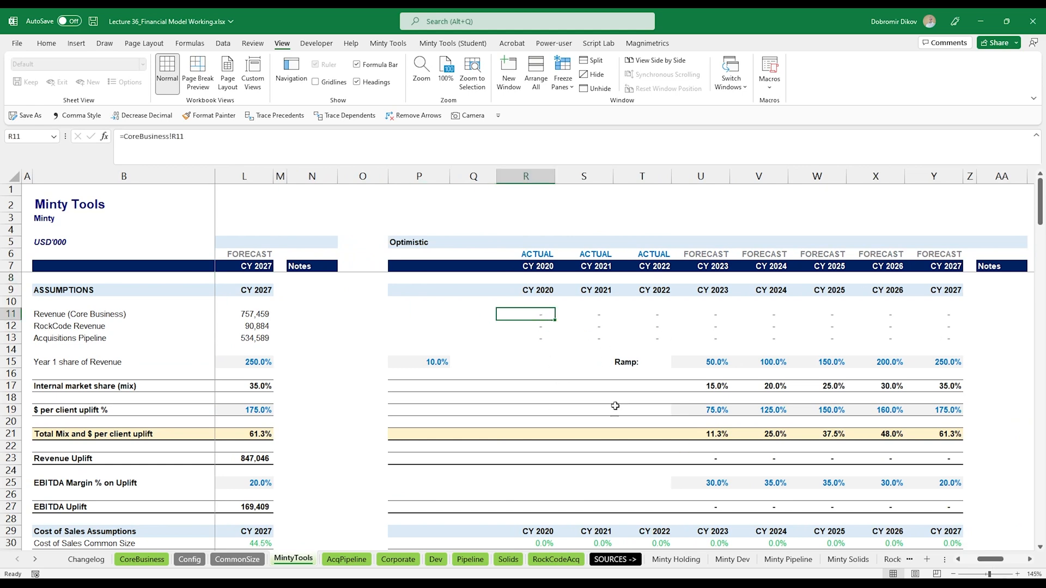
click(343, 318)
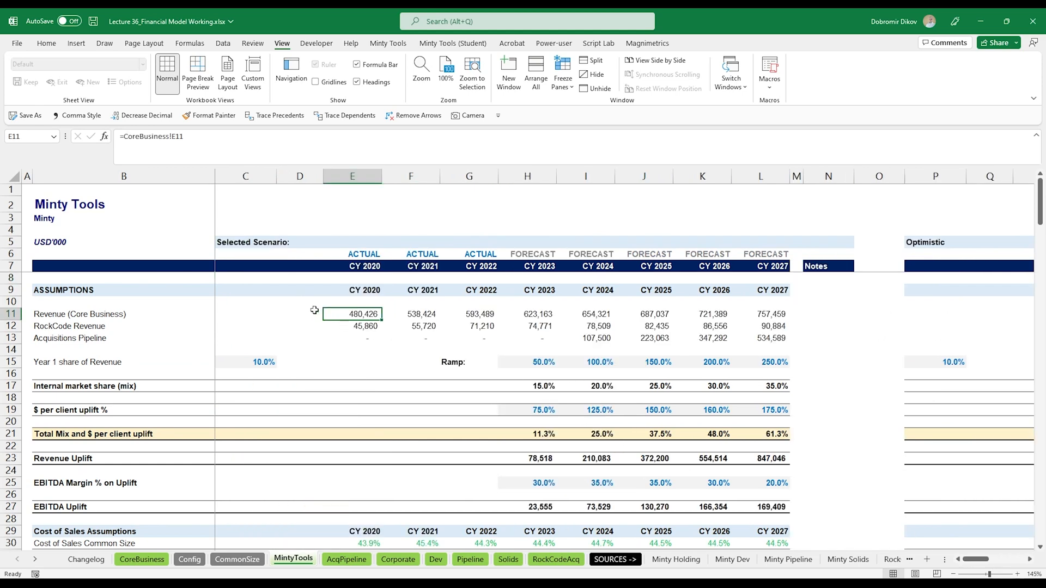
key(F2)
key(shift+Home)
key(ctrl+c)
key(Escape)
key(ctrl+Right)
key(Right)
key(Right)
key(Right)
key(Right)
key(Right)
key(Right)
key(ctrl+v)
key(Down)
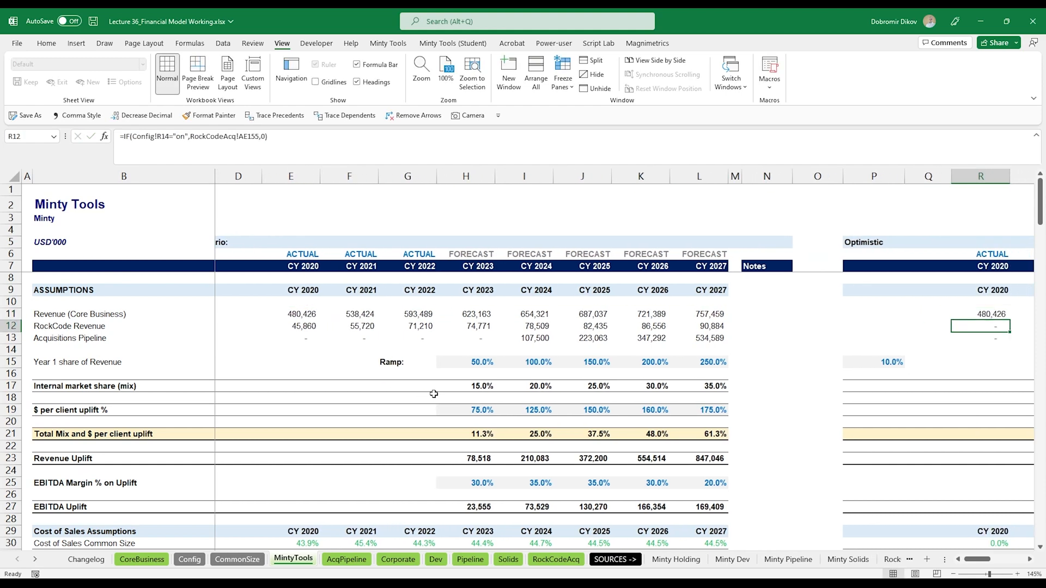
- Copy the RockCode Revenue CY 2020 formula from E12 into R12 of the Optimistic block
key(ctrl+Left)
key(ctrl+Left)
key(F2)
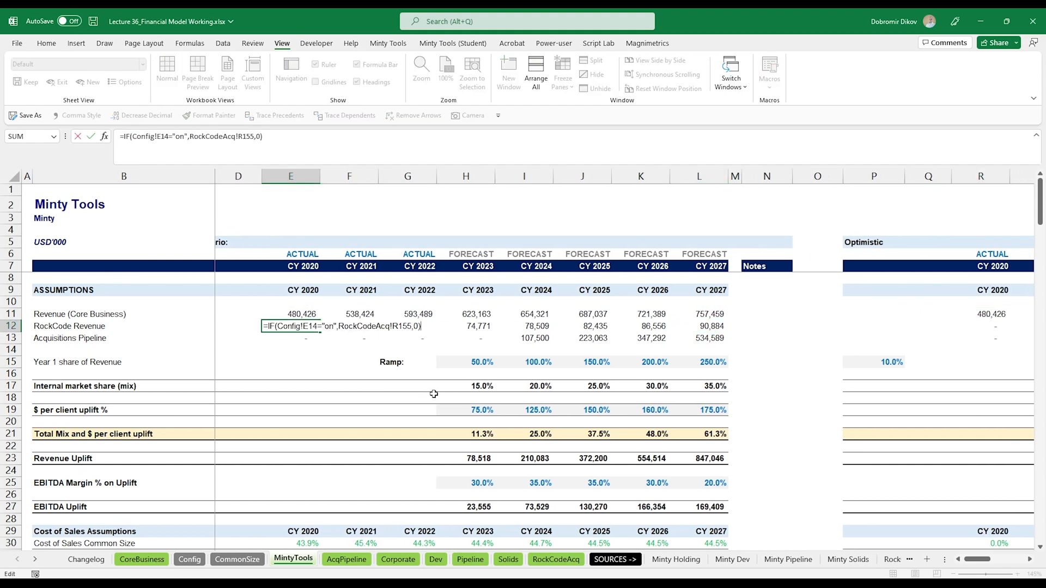
key(shift+Home)
key(Escape)
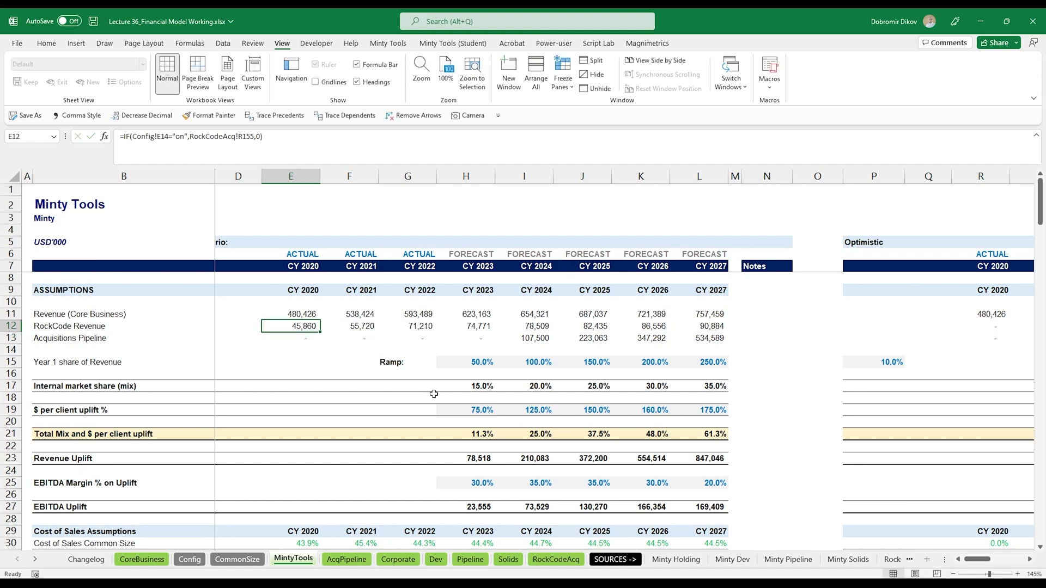
key(ctrl+Right)
key(ctrl+Right)
key(ctrl+v)
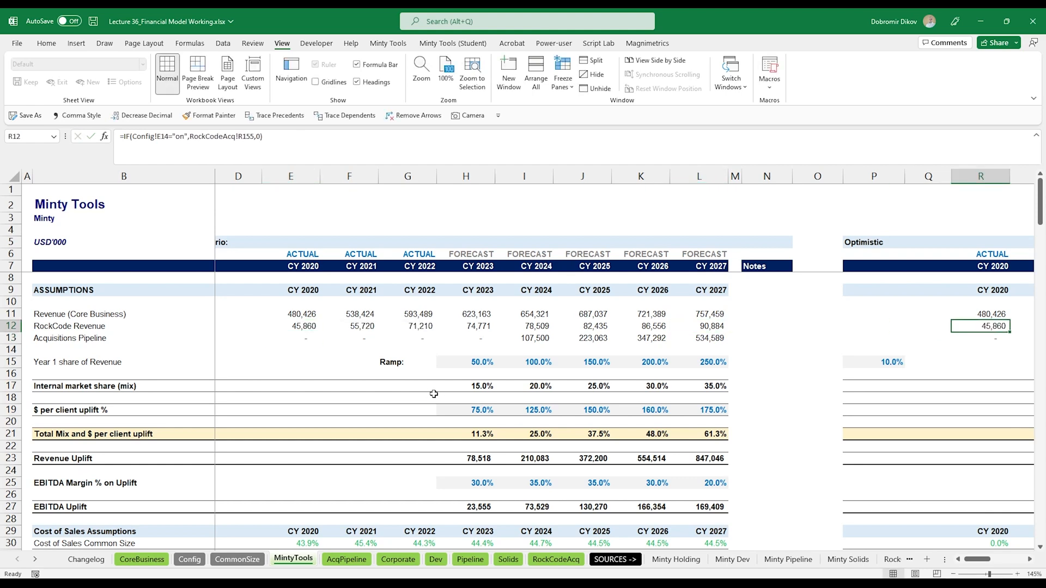
- Copy the Acquisitions Pipeline CY 2020 formula text from E13 into R13 of the Optimistic block
key(Down)
key(ctrl+Left)
key(ctrl+Left)
key(F2)
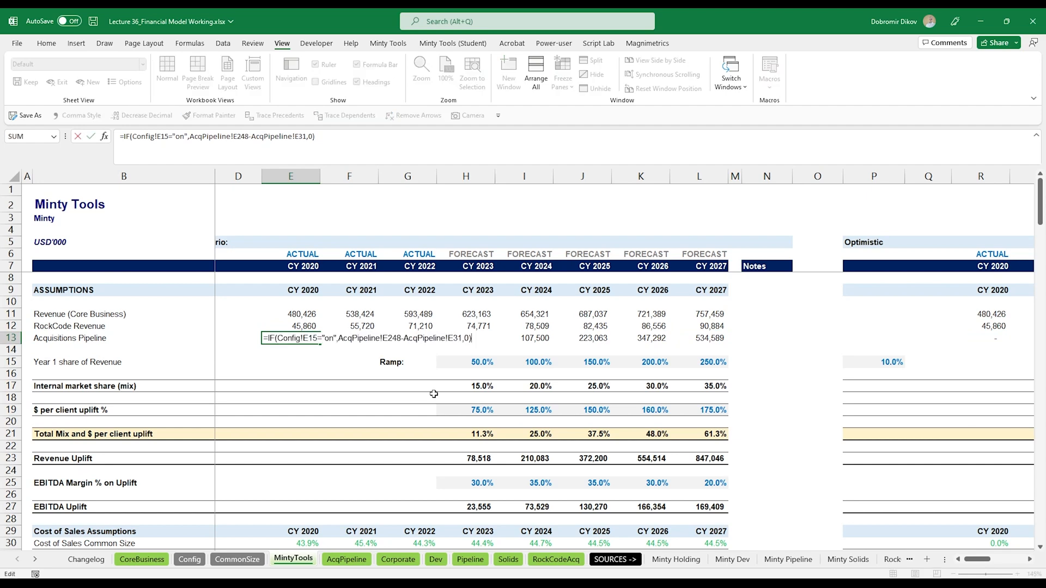
key(shift+Home)
key(ctrl+c)
key(Escape)
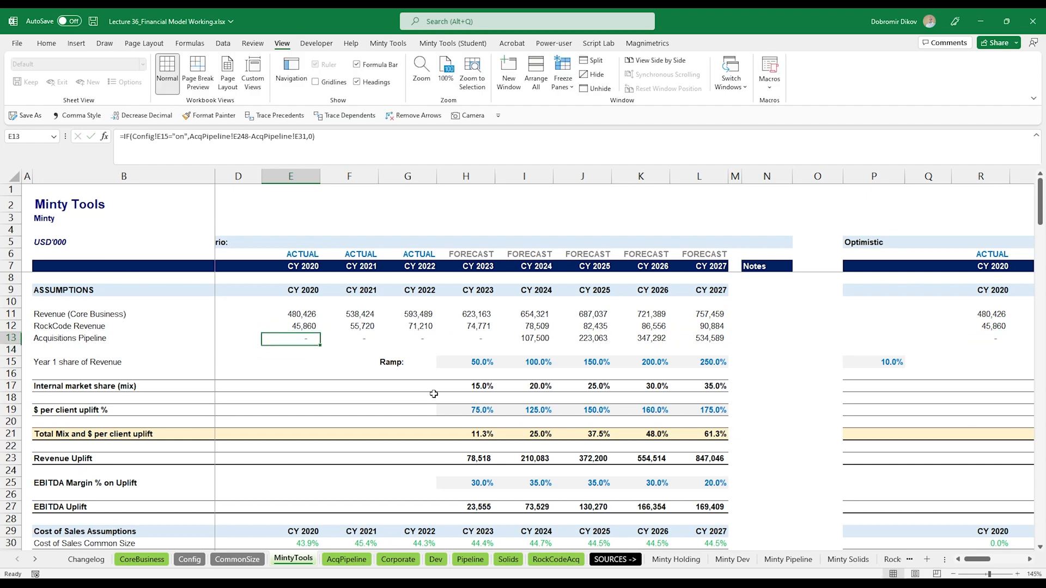
key(ctrl+Right)
key(ctrl+Right)
key(ctrl+v)
key(Up)
key(Up)
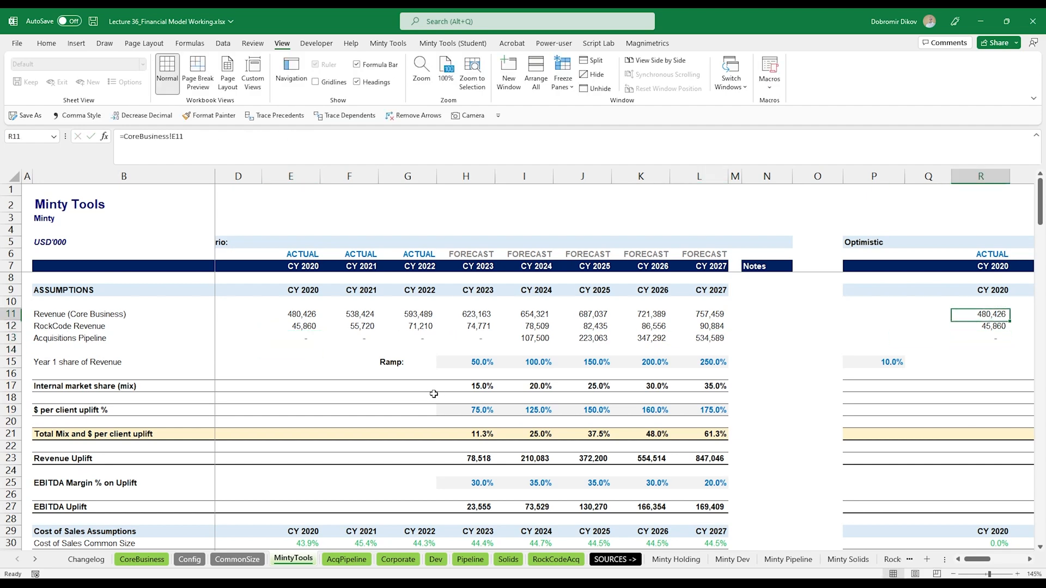
- Fill the three revenue link formulas in rows 11 to 13 across the Optimistic block from CY 2020 to CY 2027
key(shift+Down)
key(shift+Down)
key(shift+Right)
key(ctrl+q)
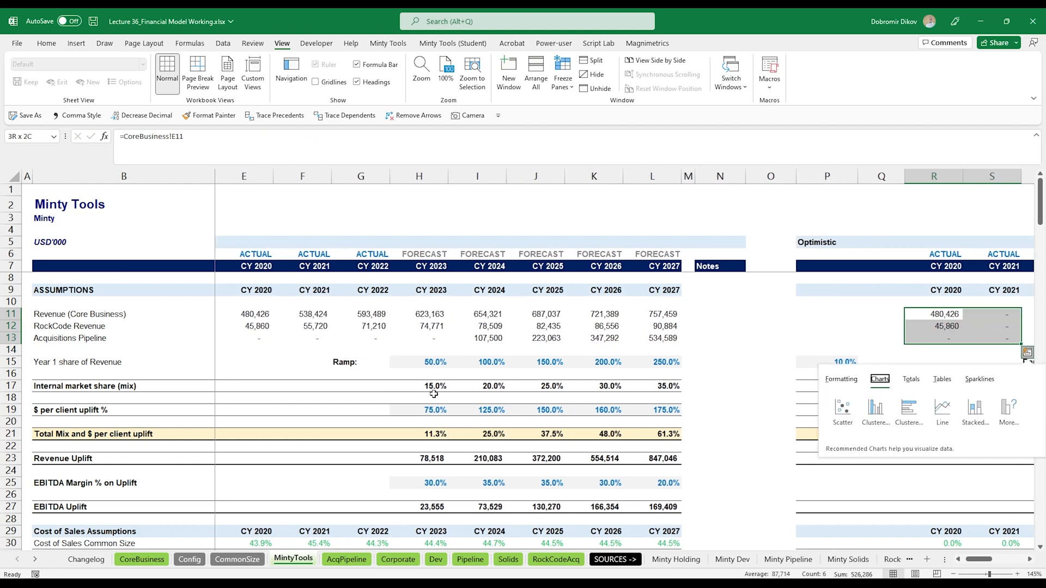
key(Escape)
key(ctrl+shift+Right)
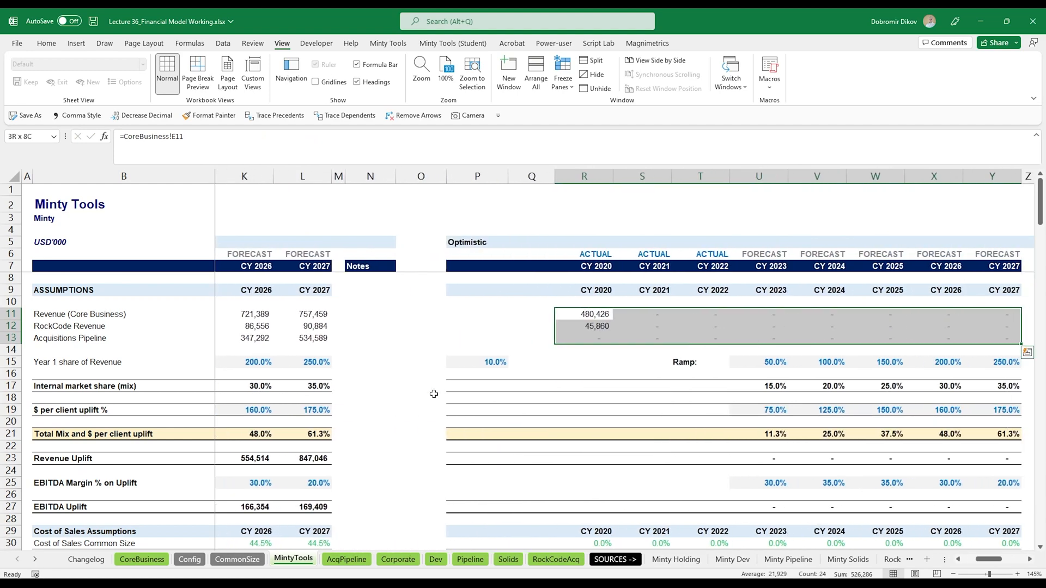
key(ctrl+r)
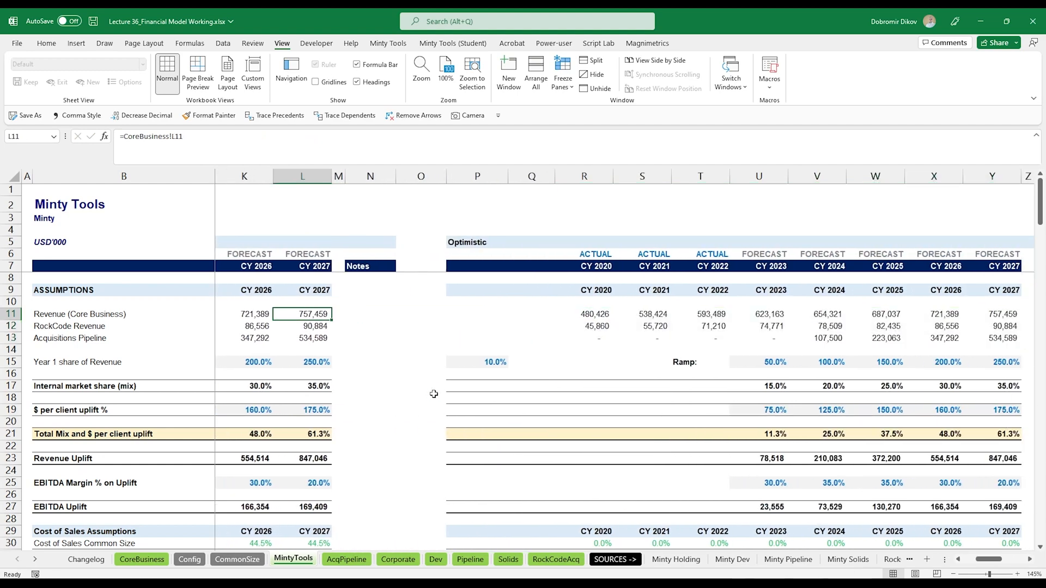
- Color the font of revenue rows 11 to 13 green across the base, Optimistic and Realistic blocks
key(Home)
key(ctrl+shift+Right)
key(ctrl+shift+Right)
key(ctrl+shift+Right)
key(ctrl+shift+Right)
key(ctrl+shift+Right)
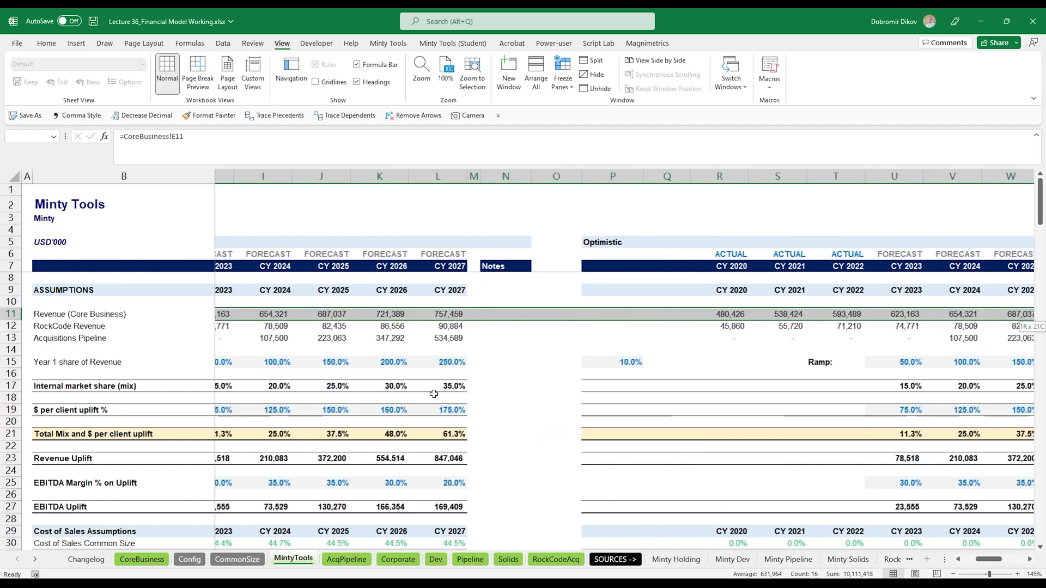
key(shift+Down)
key(shift+Down)
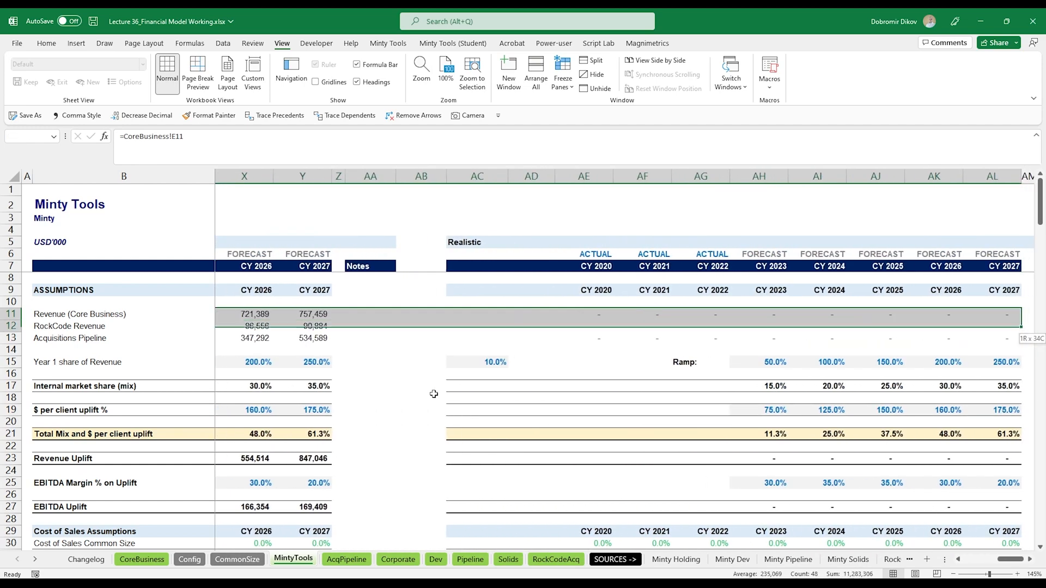
click(46, 43)
click(250, 82)
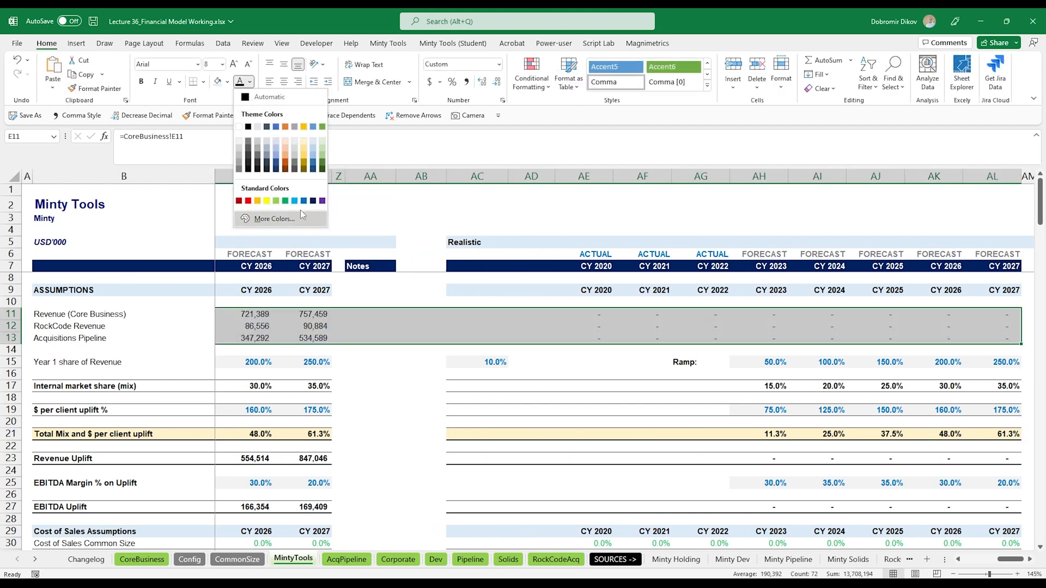
click(285, 201)
click(599, 315)
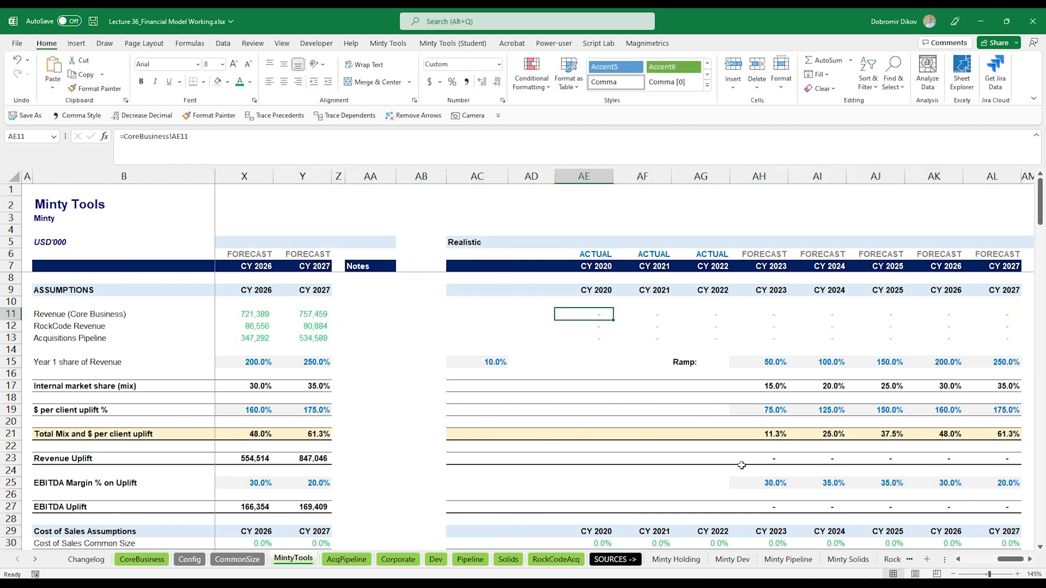
- Link the Optimistic Cost of Sales Common Size row to =CommonSize!E10 in R30 and fill it across to CY 2027
key(ctrl+Left)
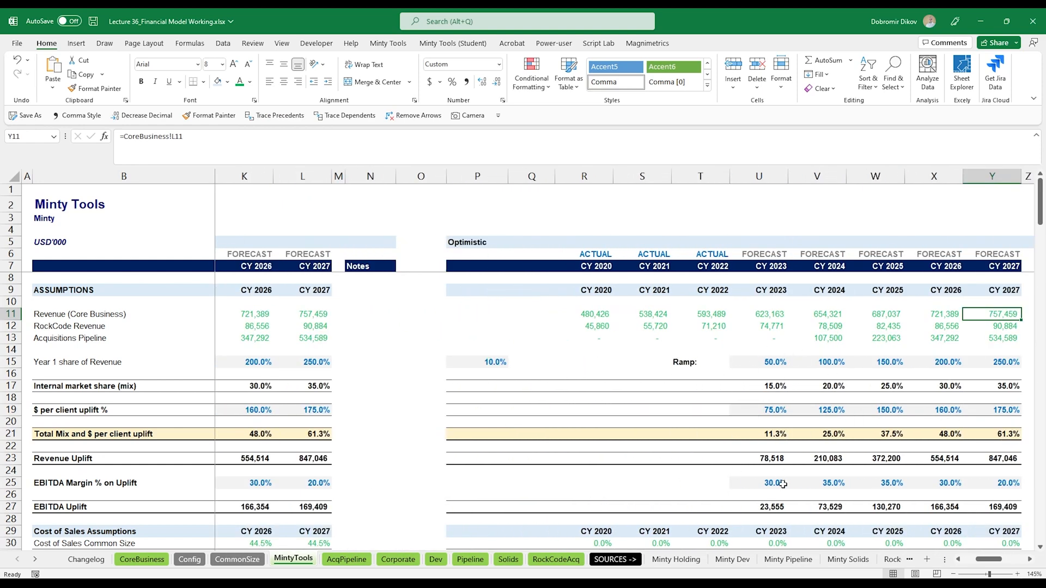
click(974, 459)
scroll(953, 479, down, 3)
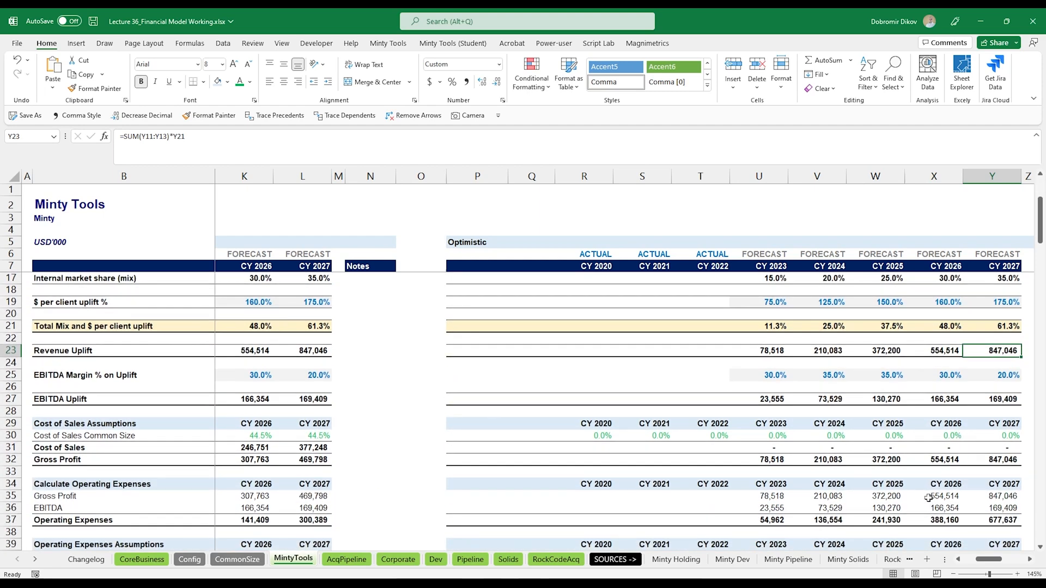
click(597, 440)
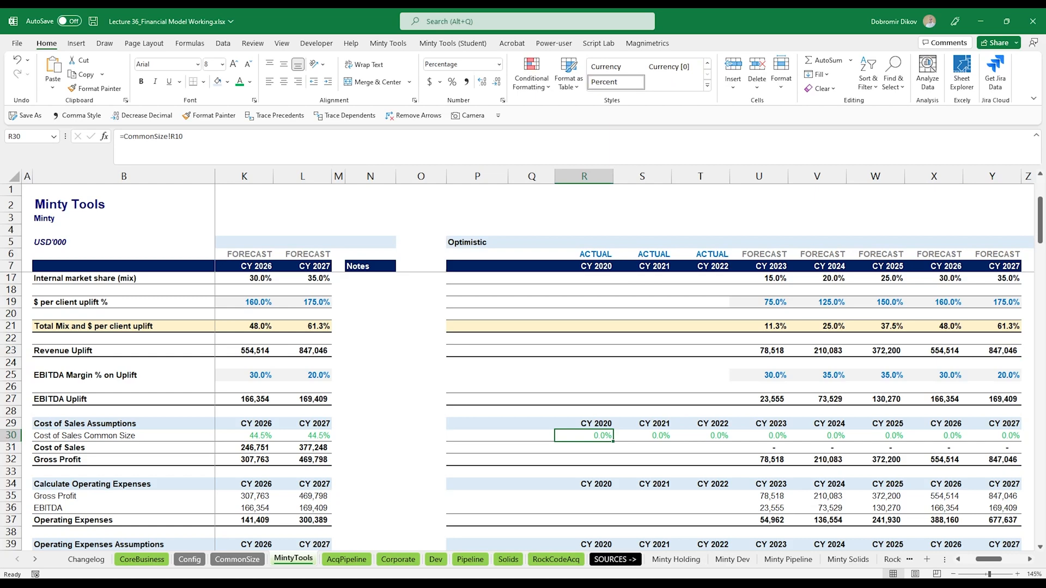
key(Home)
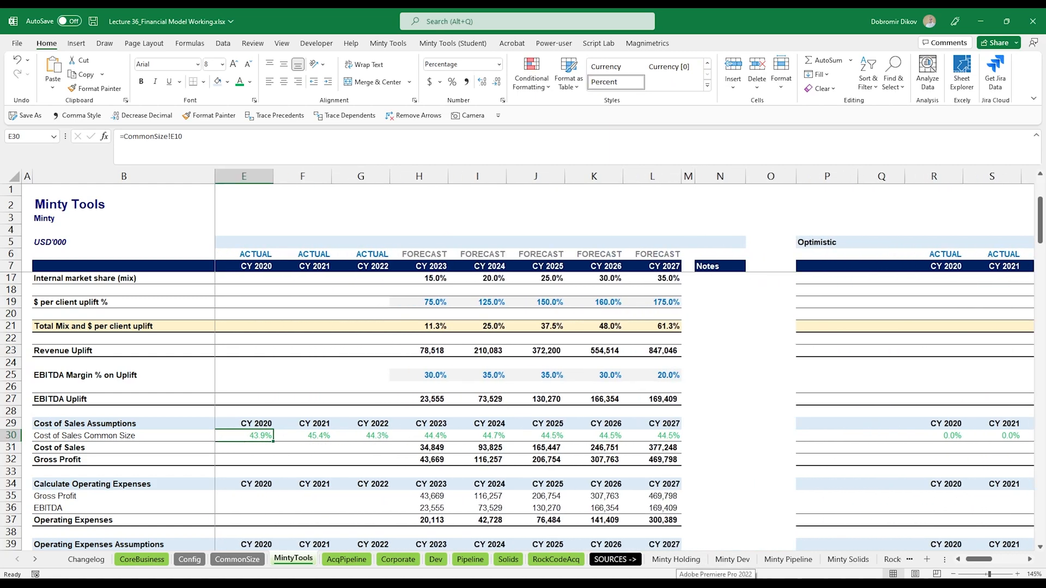
key(F2)
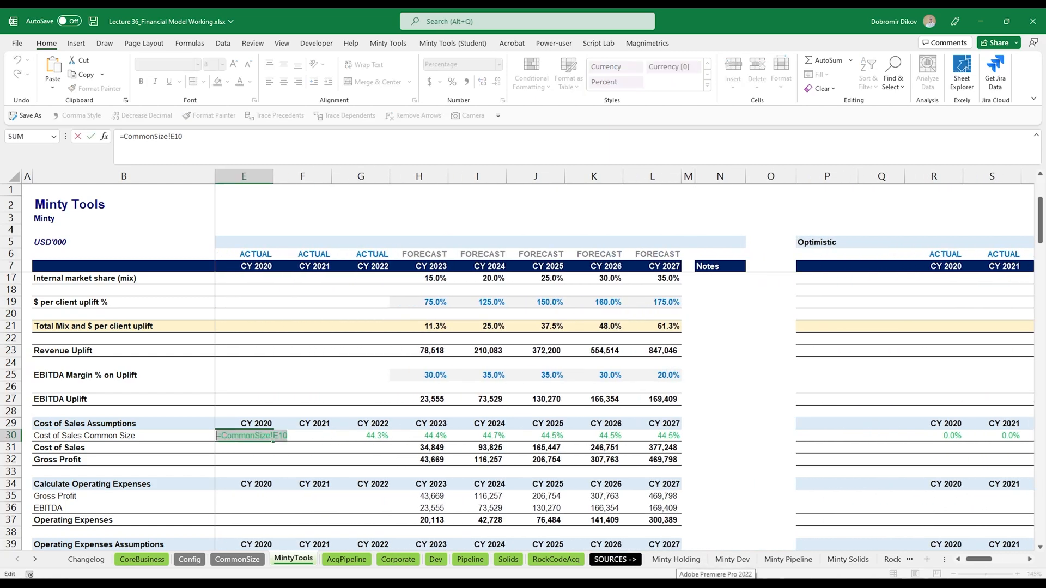
key(Escape)
key(ctrl+Right)
key(ctrl+Right)
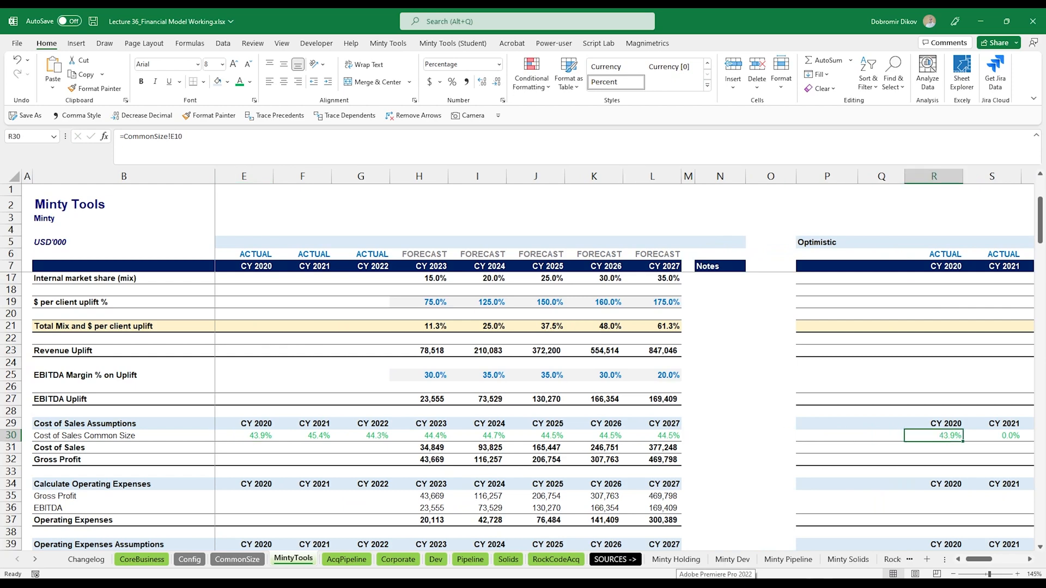
key(ctrl+shift+Right)
key(ctrl+r)
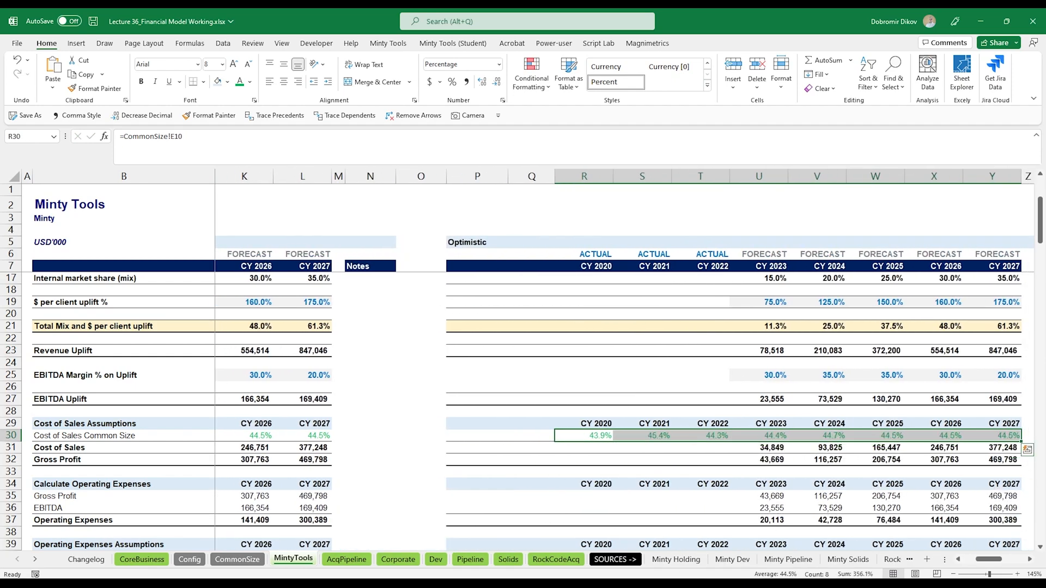
- Link the Optimistic operating expense assumption rows 40 to 49 to the CommonSize E13 formula, filling right and down
key(Down)
key(Down)
key(Right)
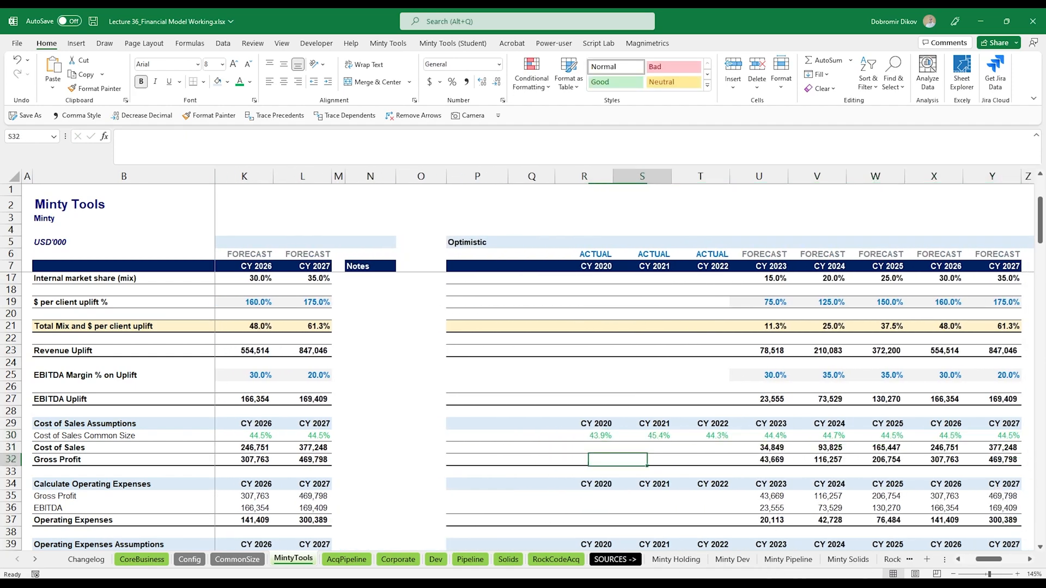
key(Right)
key(Right)
scroll(644, 414, down, 4)
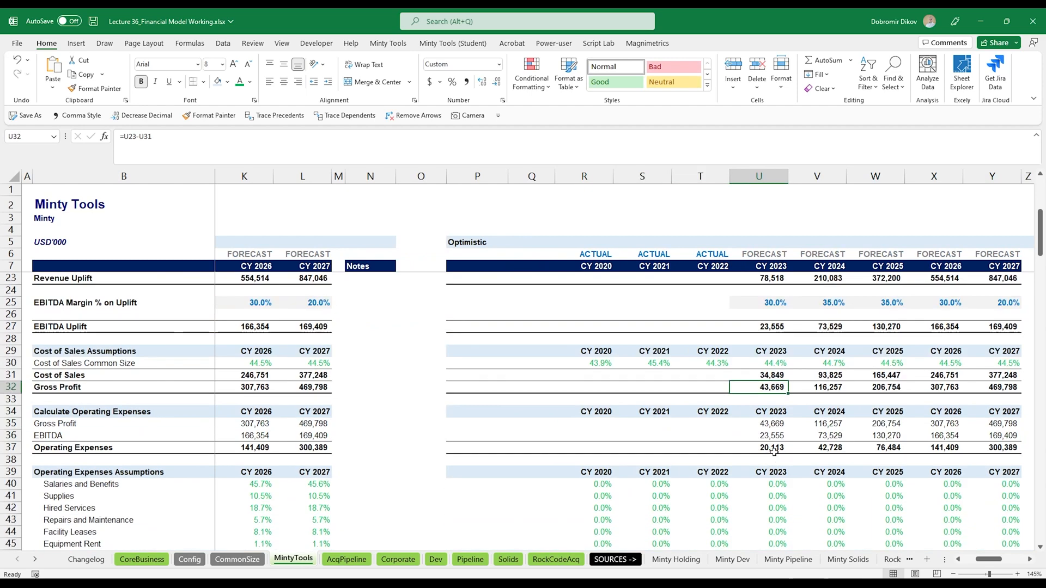
click(609, 411)
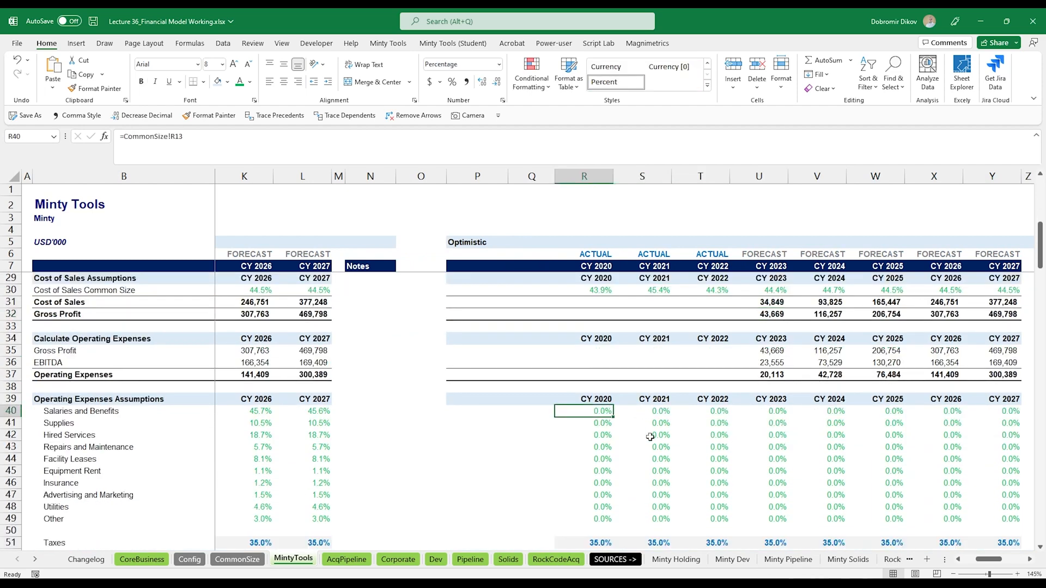
key(ctrl+Left)
key(ctrl+Left)
key(F2)
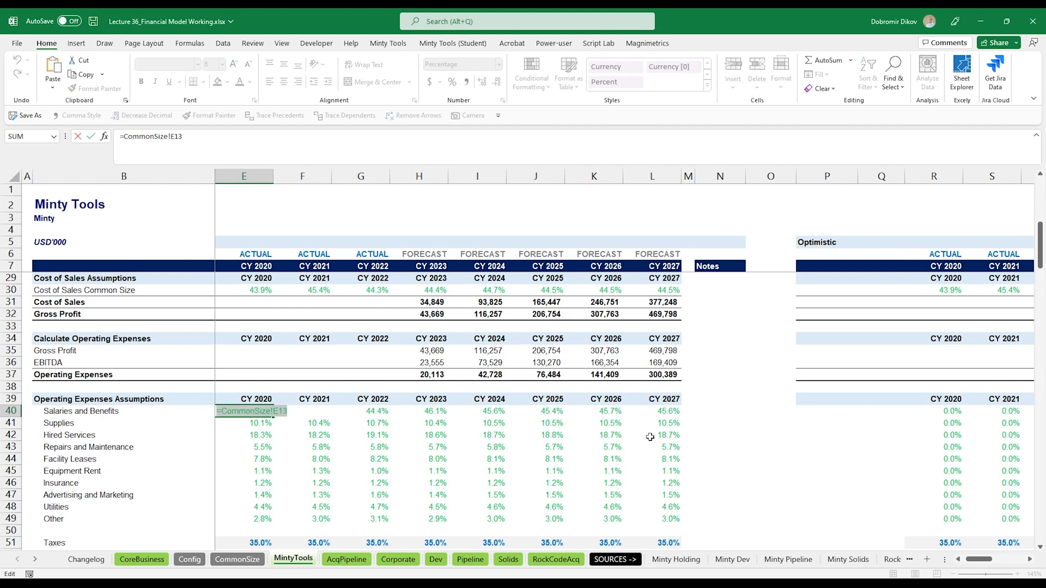
key(Return)
key(Up)
key(ctrl+Right)
key(ctrl+Right)
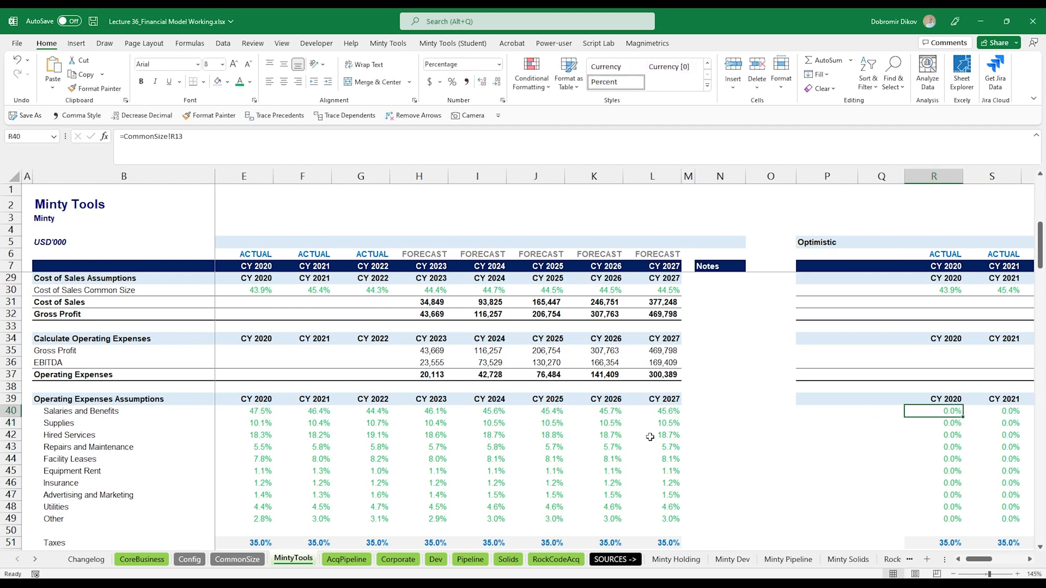
key(ctrl+shift+Right)
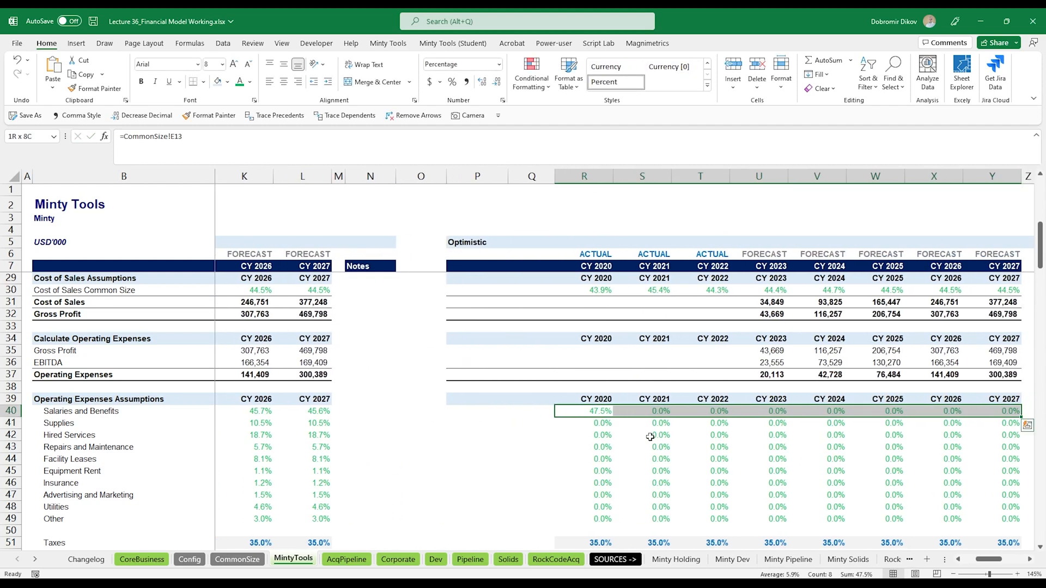
key(ctrl+r)
key(ctrl+shift+Down)
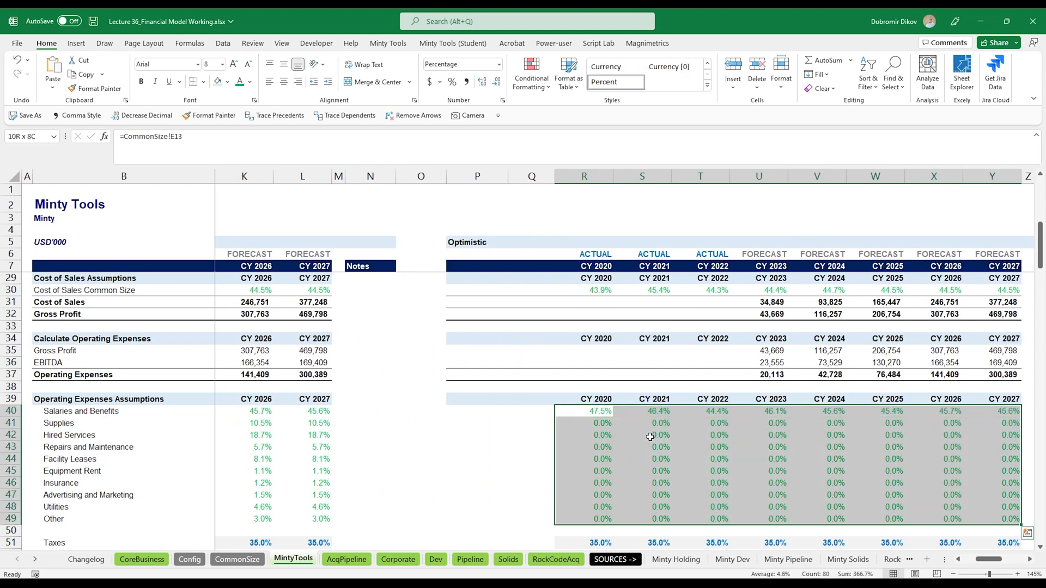
key(ctrl+d)
- Copy the Accounts Receivable Days formula text from H57 into U57 to Y57 of the Optimistic block
scroll(649, 437, down, 3)
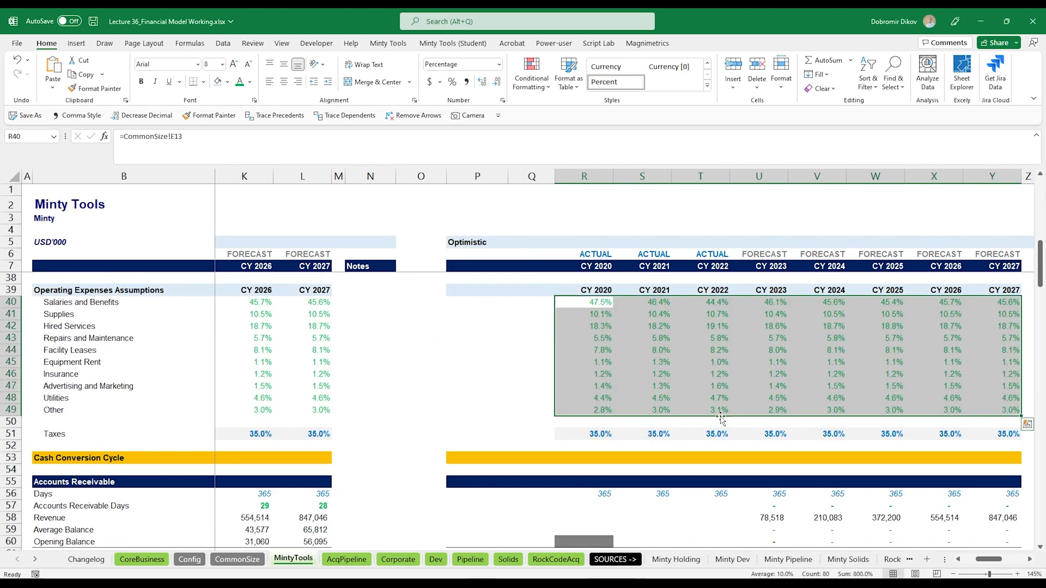
scroll(702, 421, down, 2)
scroll(701, 419, down, 1)
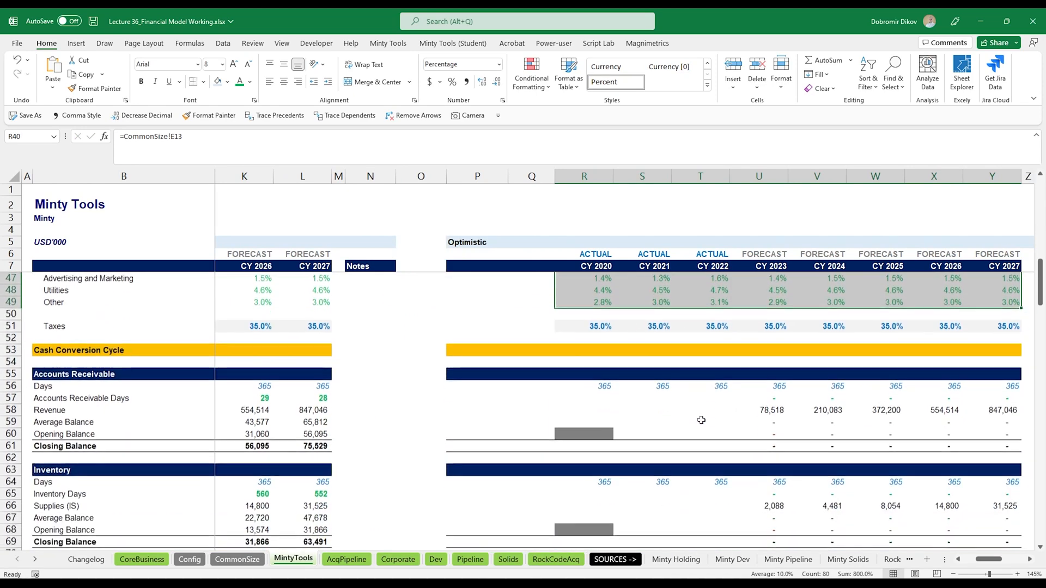
click(763, 399)
key(ctrl+Left)
key(ctrl+Left)
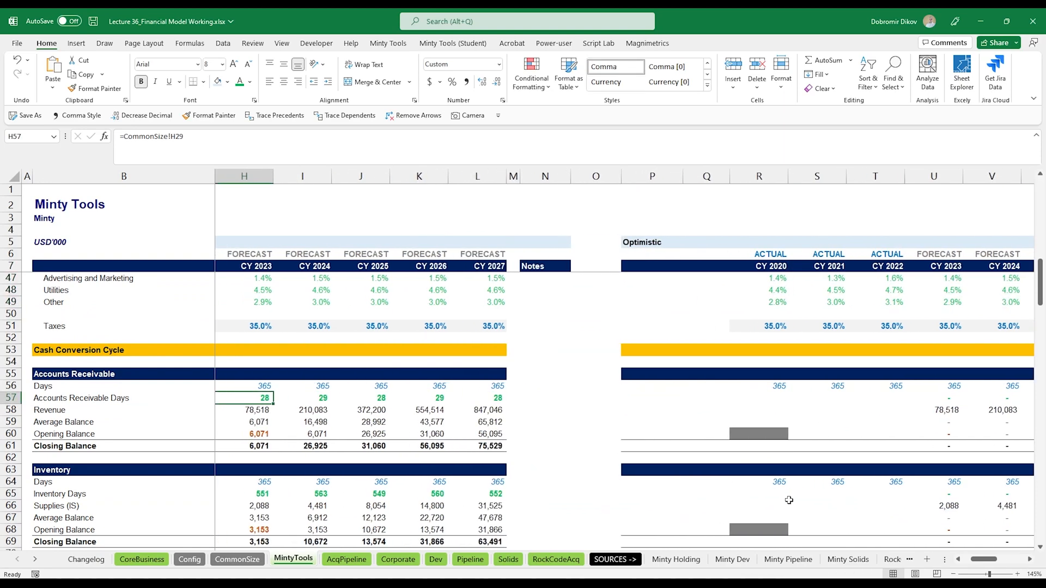
key(F2)
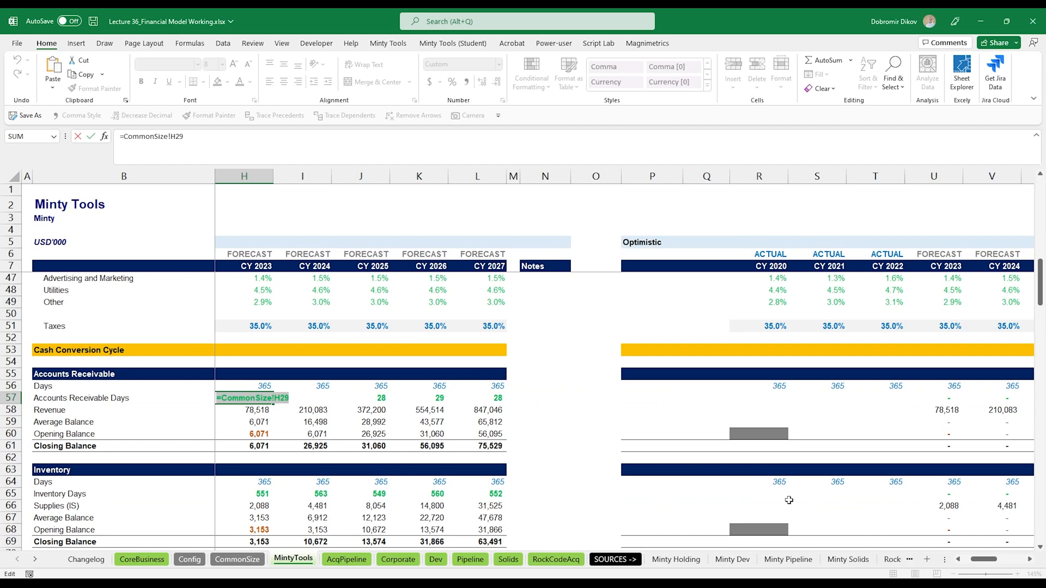
key(ctrl+c)
key(Escape)
key(ctrl+Right)
key(ctrl+Right)
key(ctrl+v)
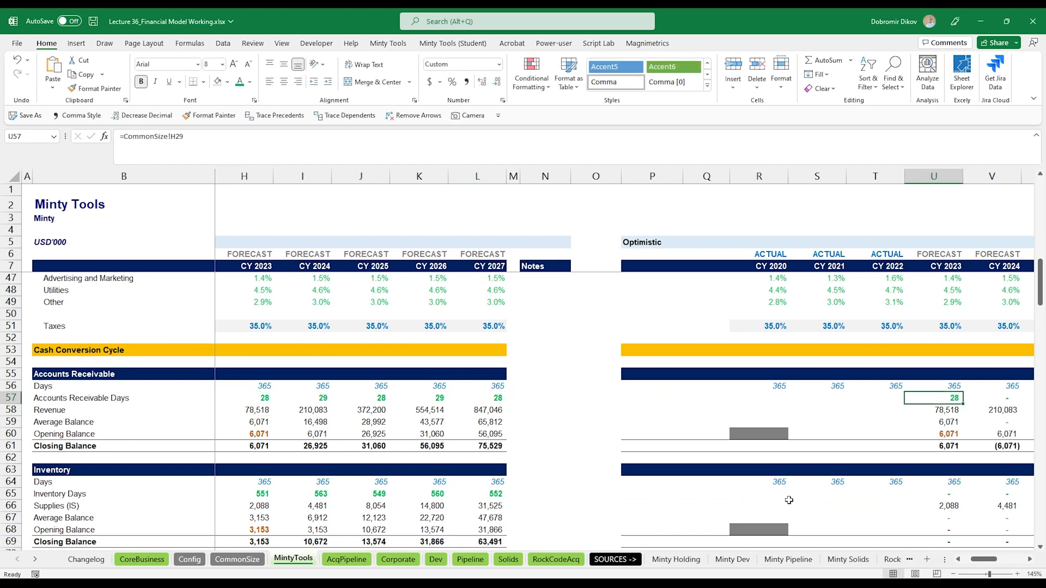
key(ctrl+shift+Right)
key(ctrl+v)
- Copy the Inventory Days formula text from H65 into U65 and fill it across to CY 2027 in the Optimistic block
key(ctrl+Left)
key(ctrl+Left)
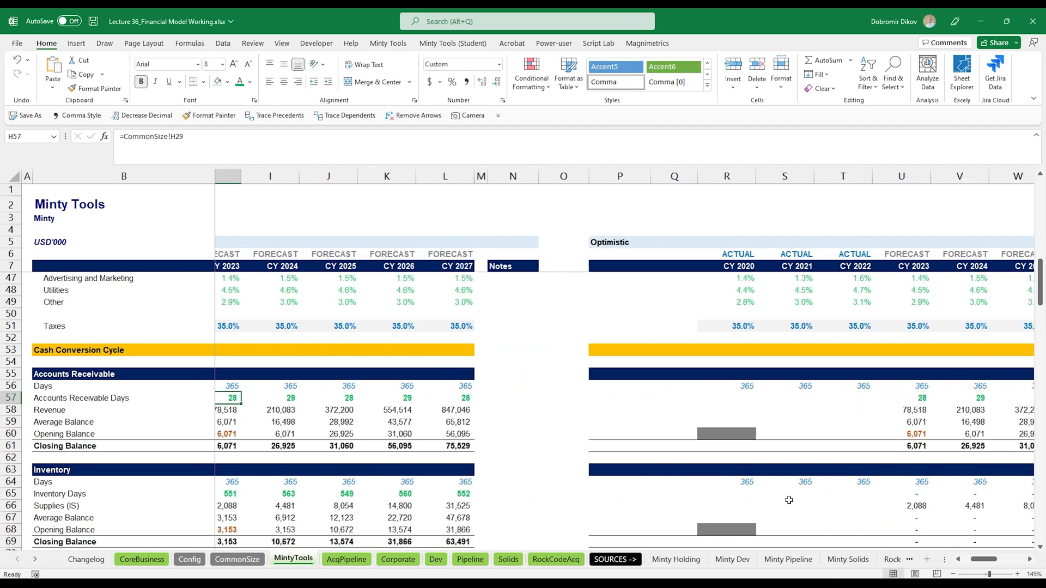
key(ctrl+Down)
key(ctrl+Down)
key(Down)
key(Down)
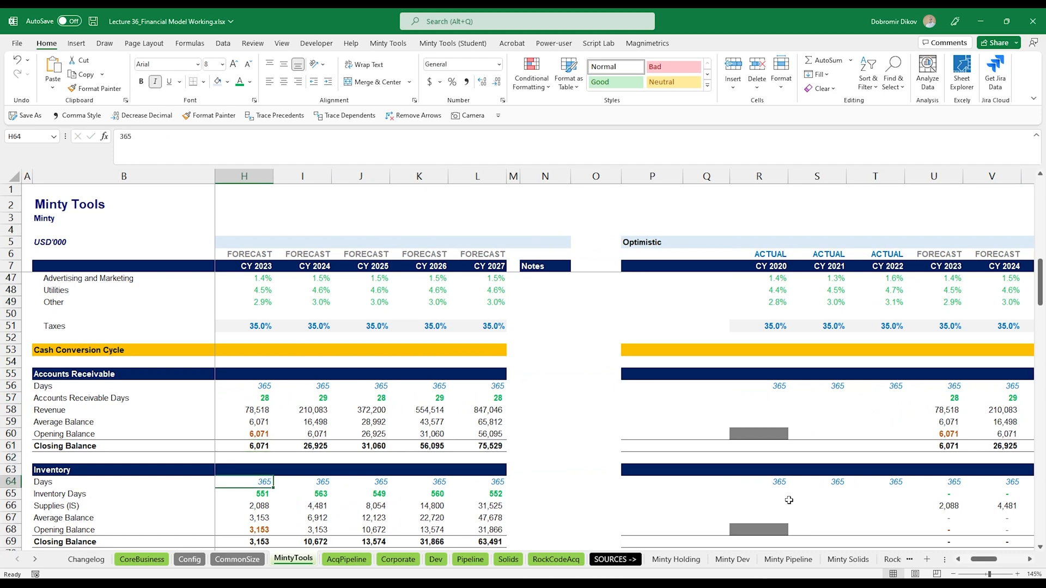
key(F2)
key(ctrl+c)
key(Escape)
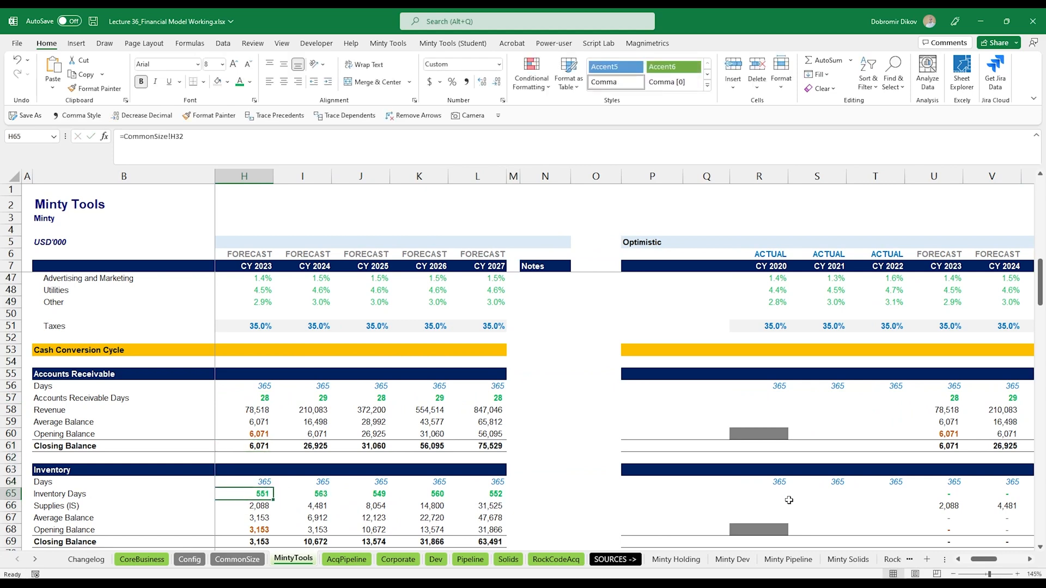
key(ctrl+Right)
key(ctrl+Right)
key(ctrl+Right)
key(ctrl+v)
key(ctrl+shift+Right)
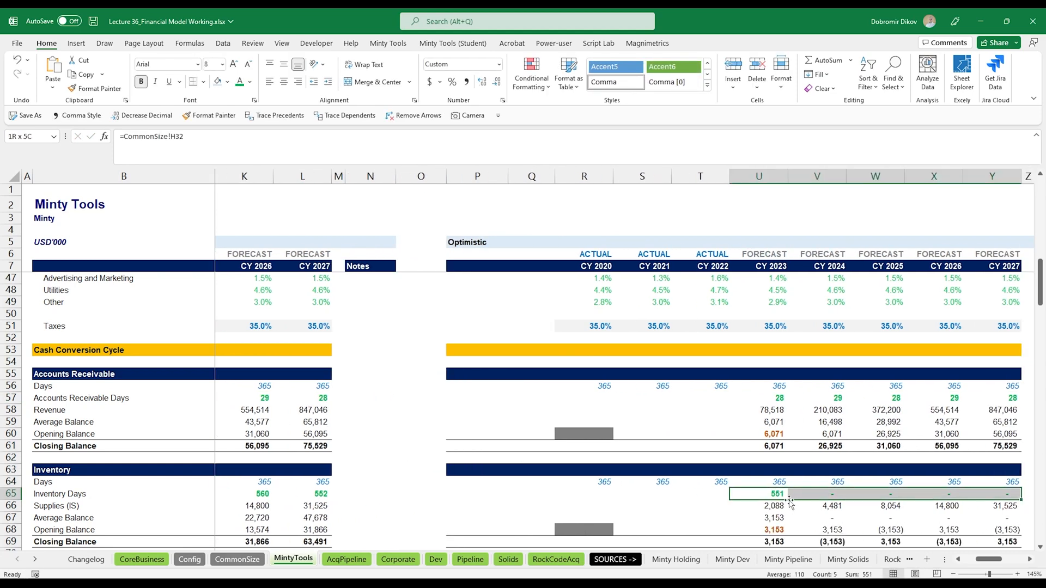
key(ctrl+r)
- Copy the Accounts Payable Days formula text from H73 into U73 of the Optimistic block
scroll(809, 473, down, 2)
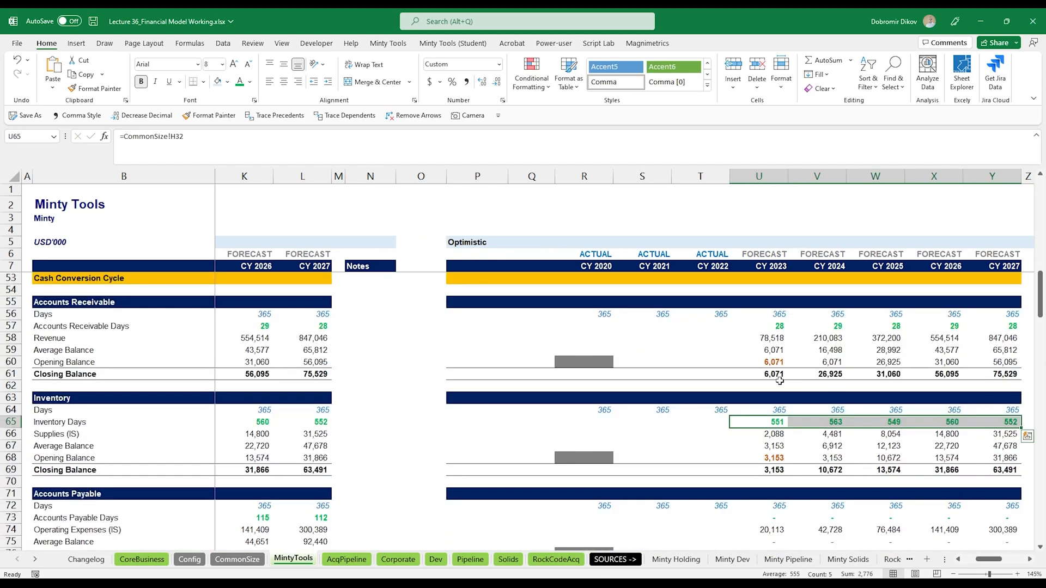
scroll(759, 450, down, 2)
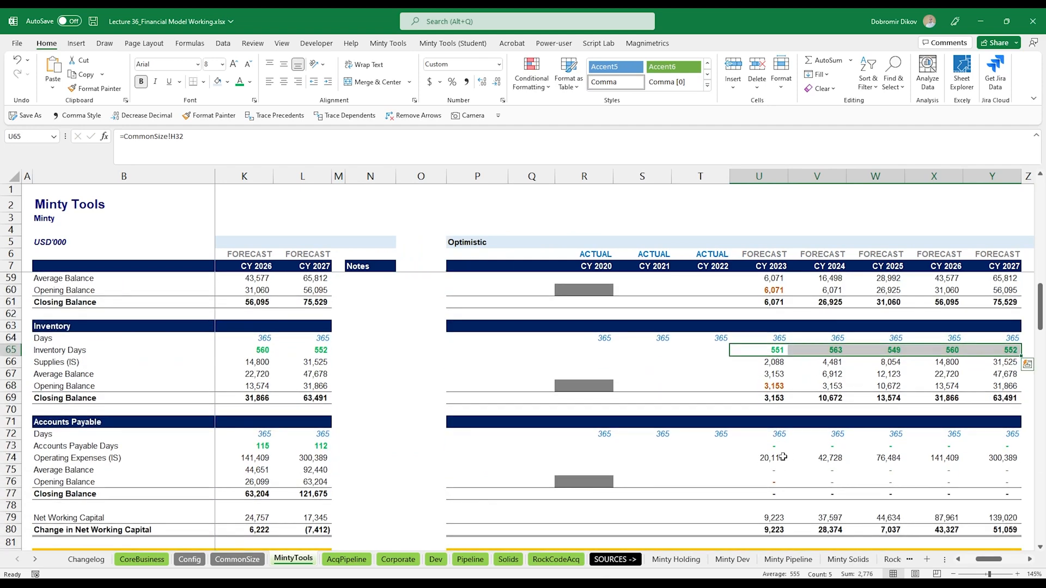
click(773, 449)
key(ctrl+Left)
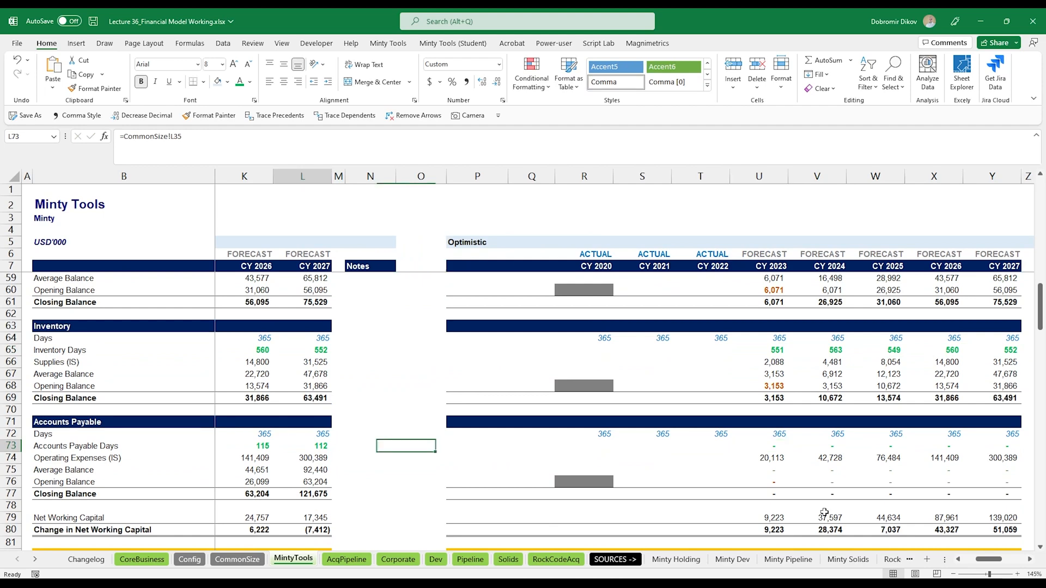
key(ctrl+Left)
key(F2)
key(shift+Home)
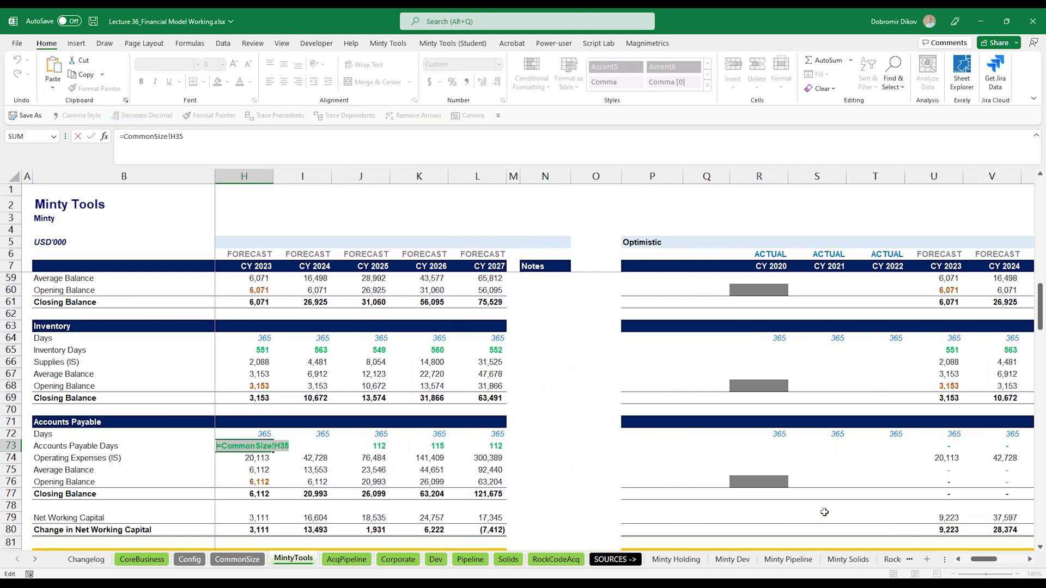
key(ctrl+c)
key(Escape)
key(ctrl+Right)
key(ctrl+Right)
key(ctrl+v)
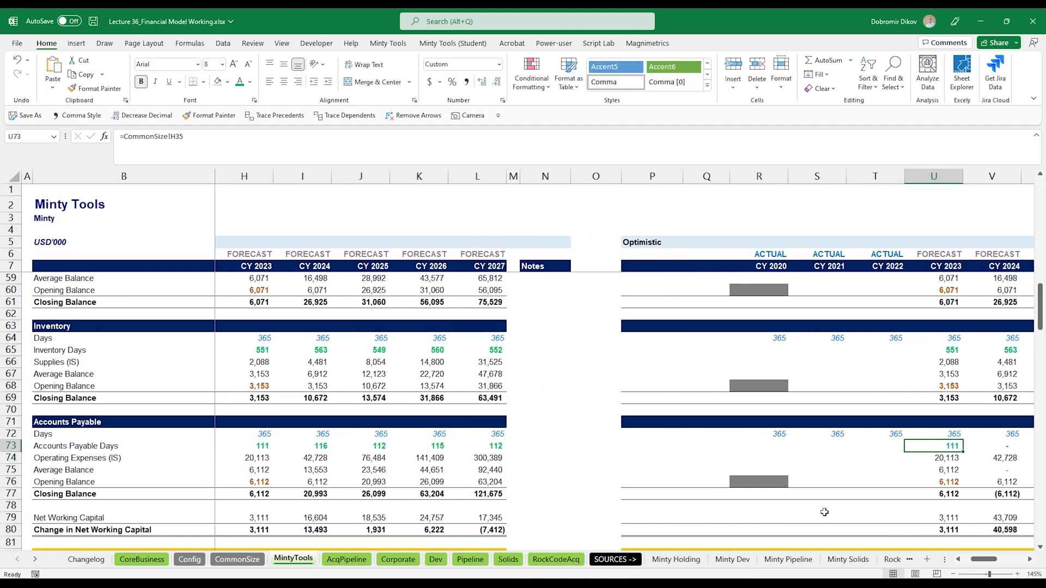
- Paste the Accounts Payable Days formula across U73 to Y73 of the Optimistic block
key(shift+Right)
key(shift+Right)
key(shift+Right)
key(shift+Right)
key(ctrl+v)
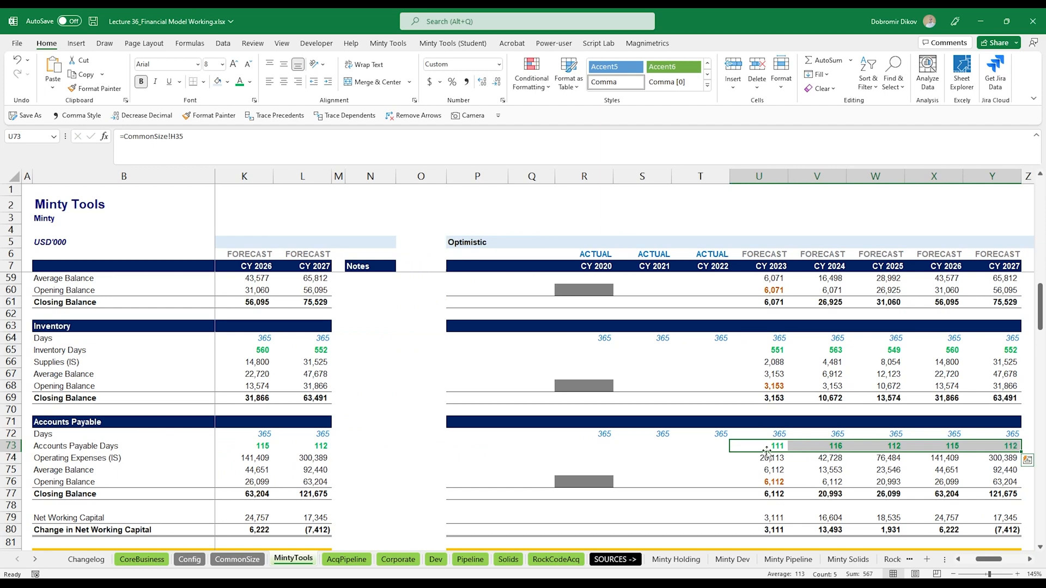
- Scroll through the Optimistic block to review its schedules, income statement and balance sheet
scroll(763, 452, down, 5)
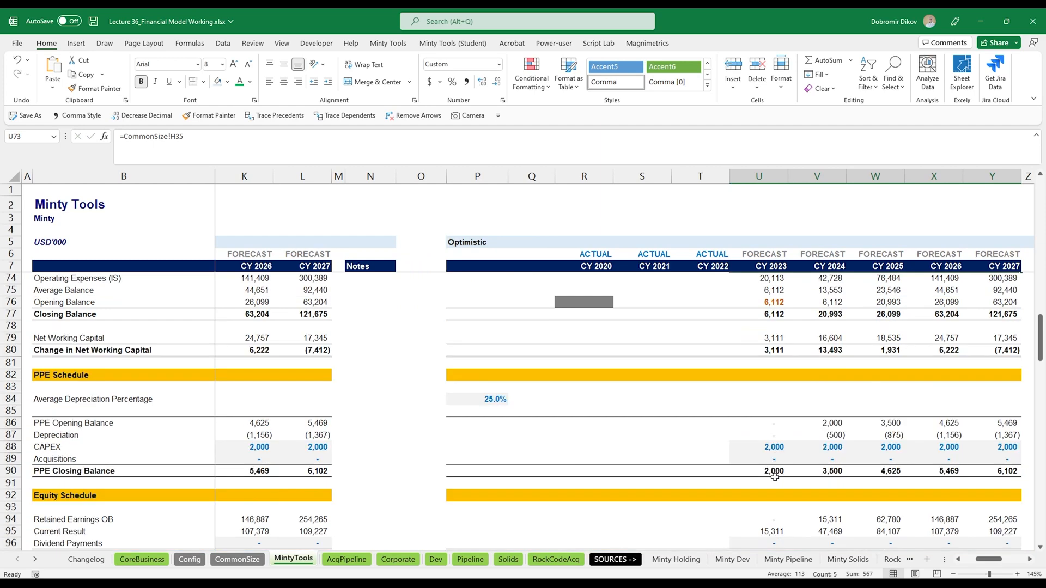
scroll(804, 483, down, 2)
scroll(736, 497, down, 3)
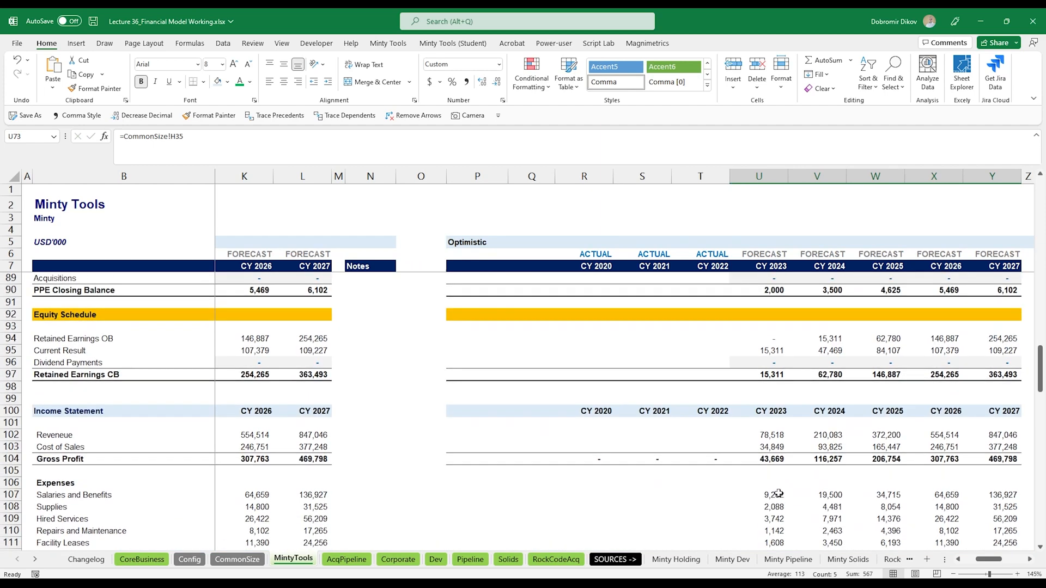
scroll(774, 457, down, 6)
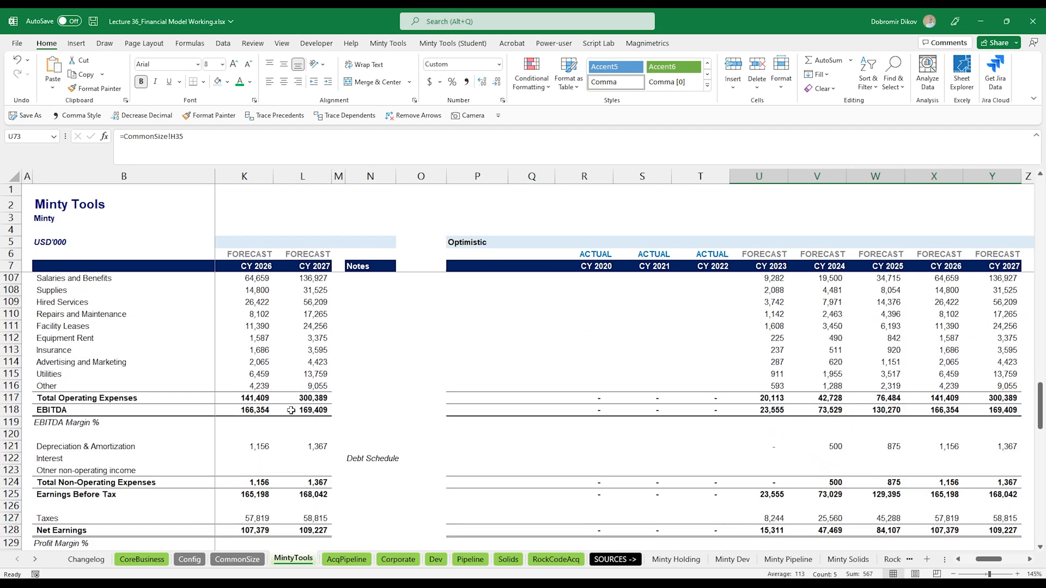
scroll(832, 431, down, 6)
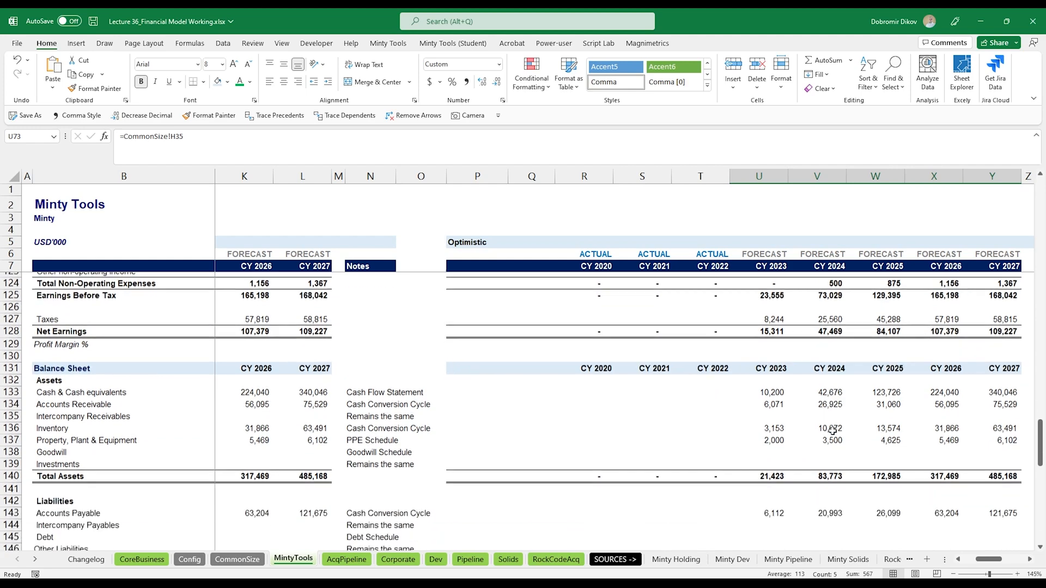
scroll(832, 430, down, 10)
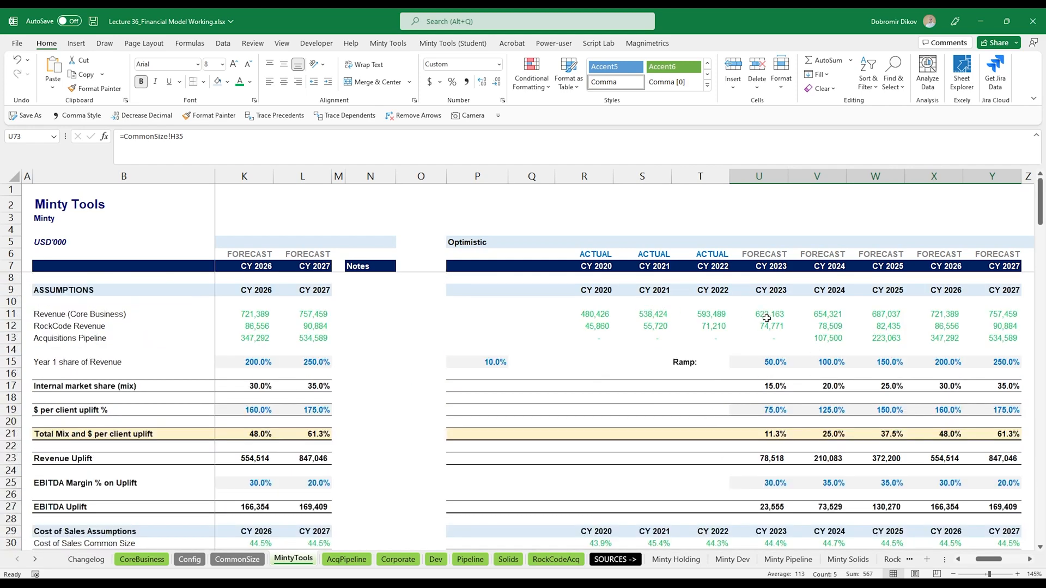
- Copy the Core Business revenue formula text from R11 into AE11 of the Realistic block
mouse_move(923, 315)
mouse_down()
mouse_move(1021, 321)
mouse_move(934, 315)
mouse_up()
click(933, 314)
click(256, 316)
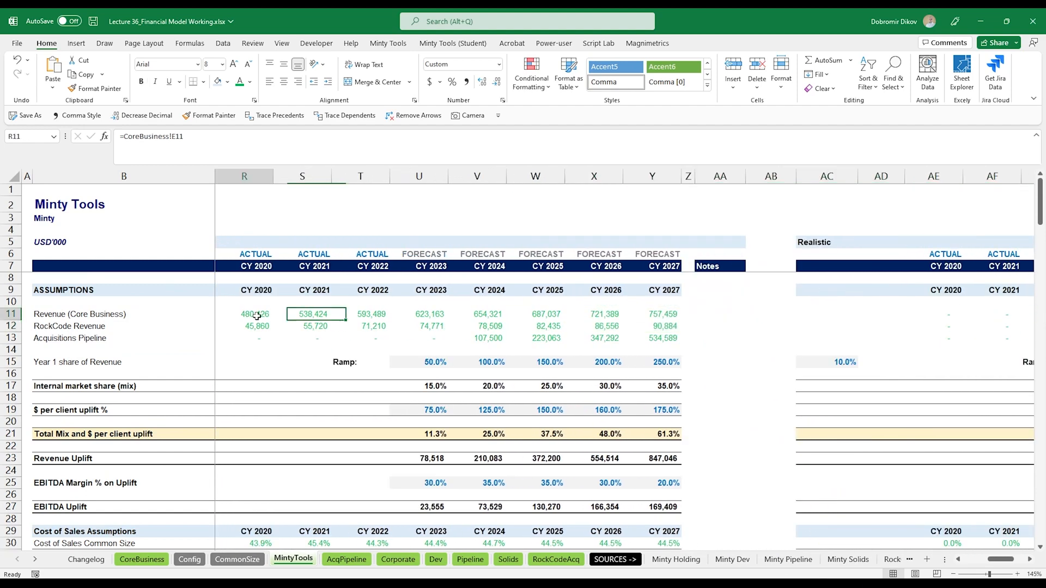
key(F2)
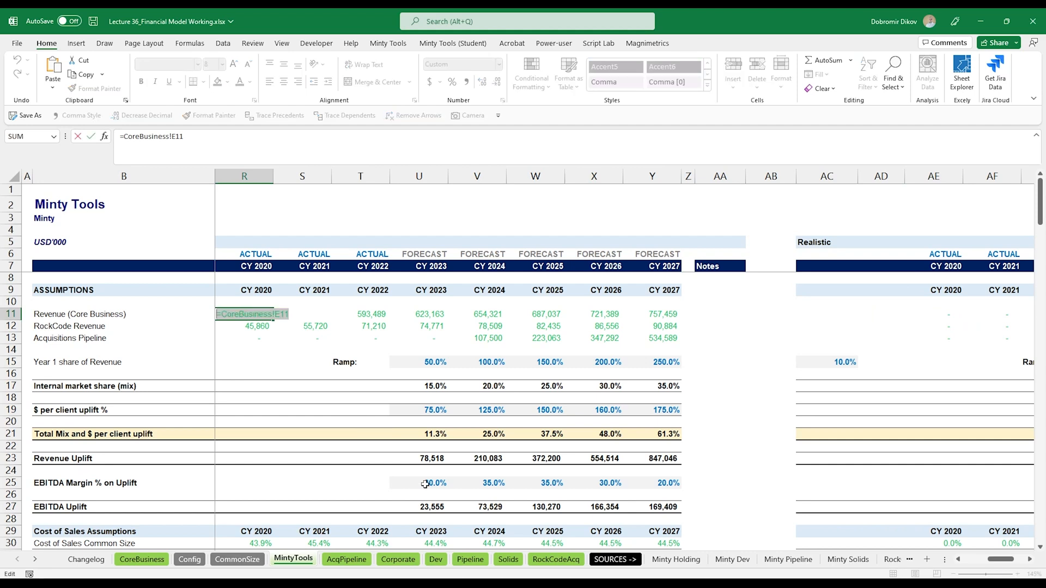
key(ctrl+c)
key(Escape)
key(ctrl+Right)
key(ctrl+Right)
key(ctrl+v)
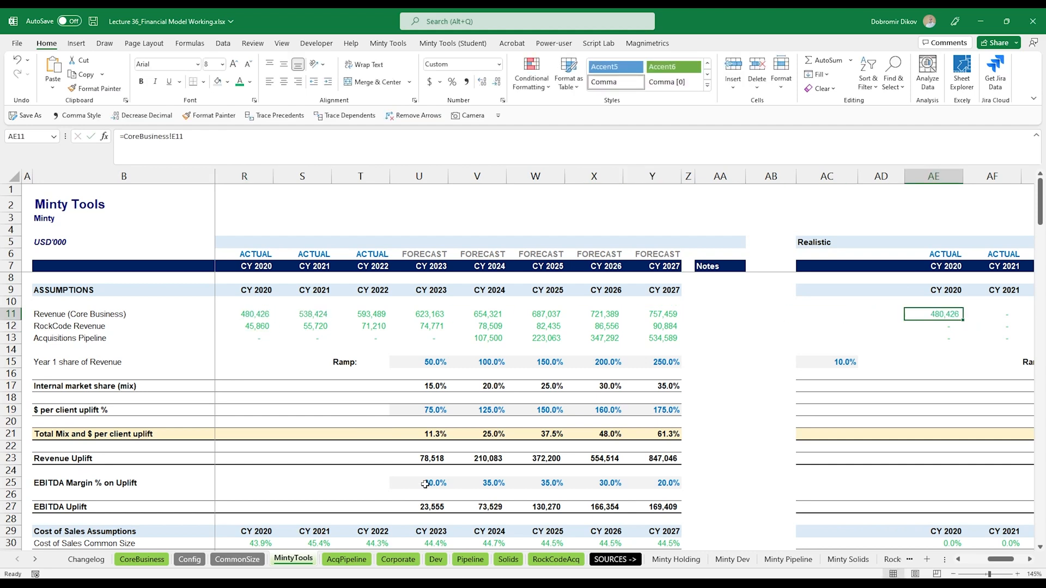
- Copy the RockCode Revenue formula text from R12 into AE12 of the Realistic block
key(Down)
key(ctrl+Left)
key(ctrl+Left)
key(F2)
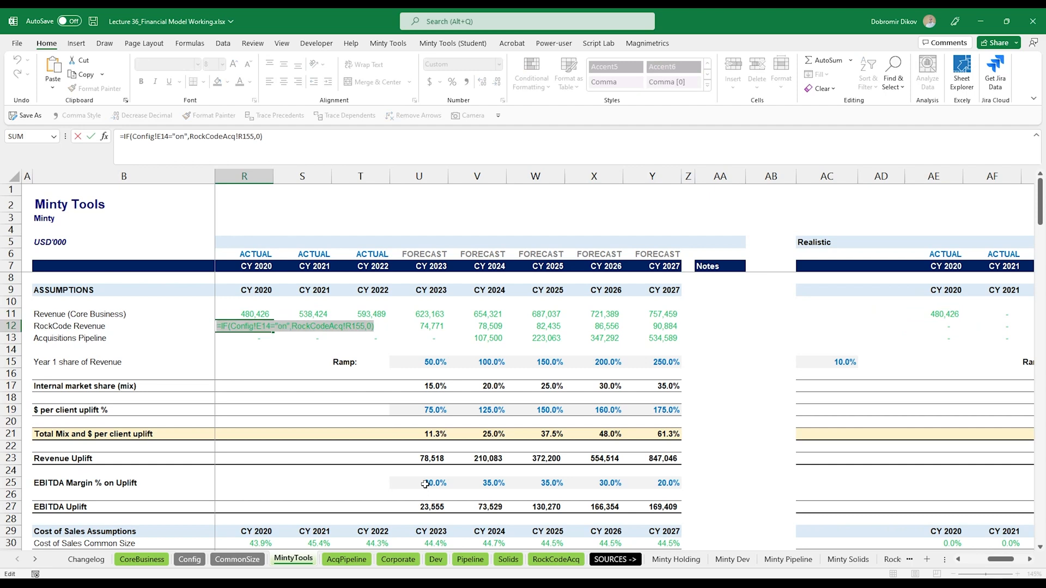
key(ctrl+c)
key(Escape)
key(ctrl+Right)
key(ctrl+Right)
key(ctrl+v)
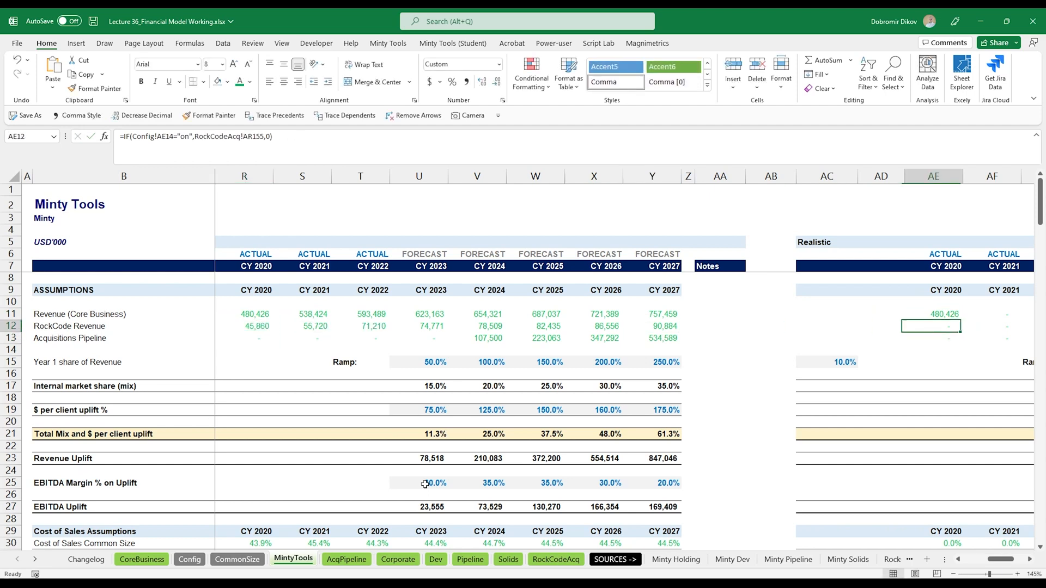
- Copy the Acquisitions Pipeline formula text from R13 into AE13 of the Realistic block
key(ctrl+Left)
key(ctrl+Left)
key(Down)
key(F2)
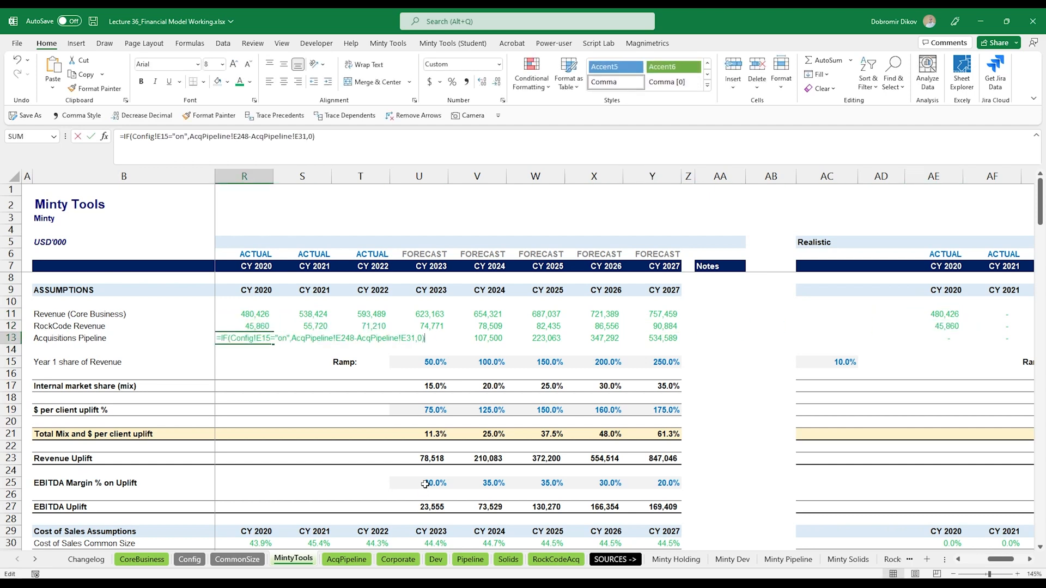
key(shift+Home)
key(ctrl+c)
key(Escape)
key(ctrl+Right)
key(ctrl+Right)
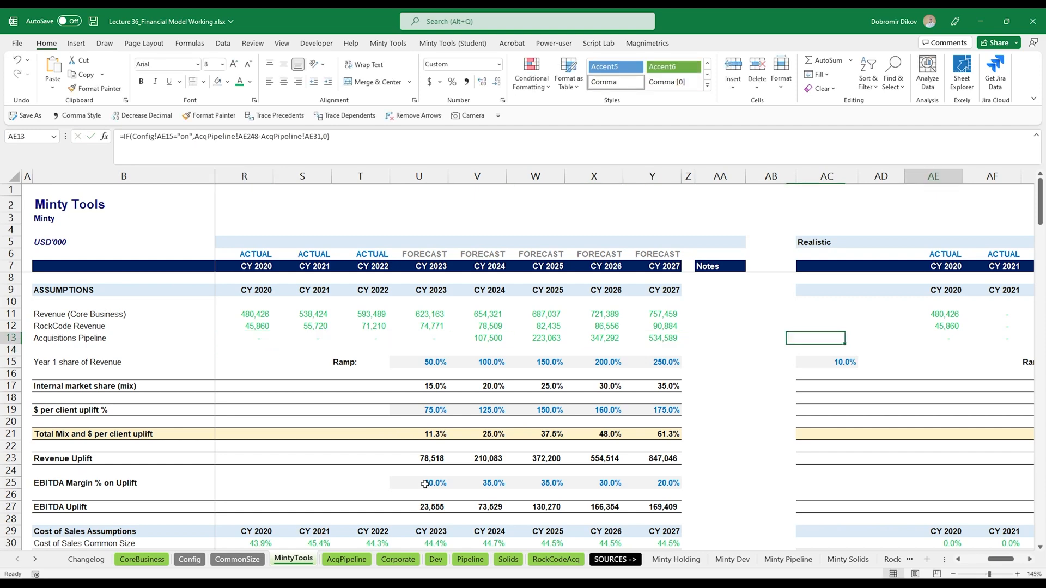
key(ctrl+v)
- Fill the Realistic revenue rows 11 to 13 right from CY 2020 across to CY 2027
key(Up)
key(Up)
key(shift+Down)
key(shift+Down)
key(ctrl+shift+Right)
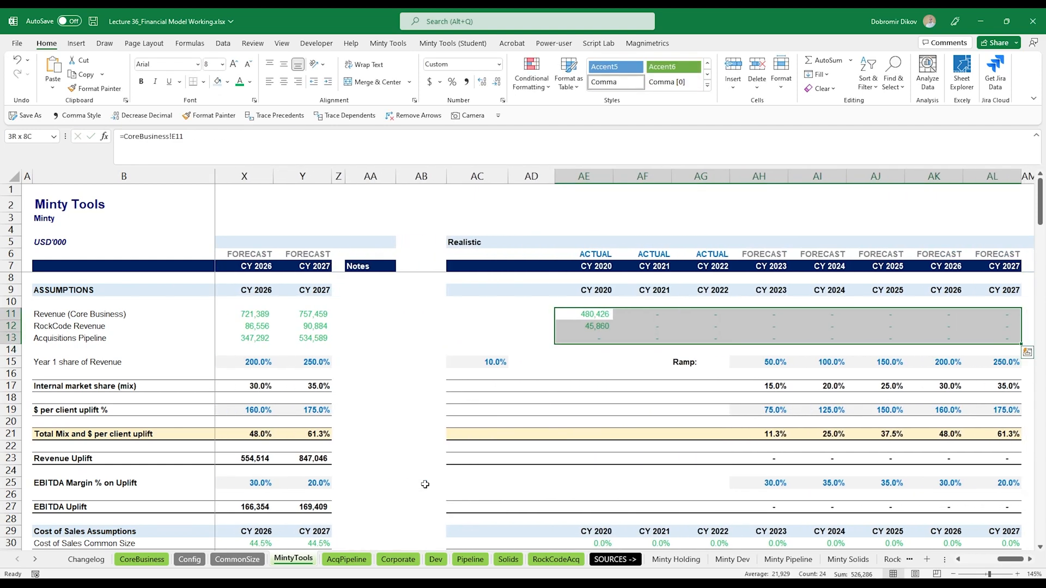
key(ctrl+r)
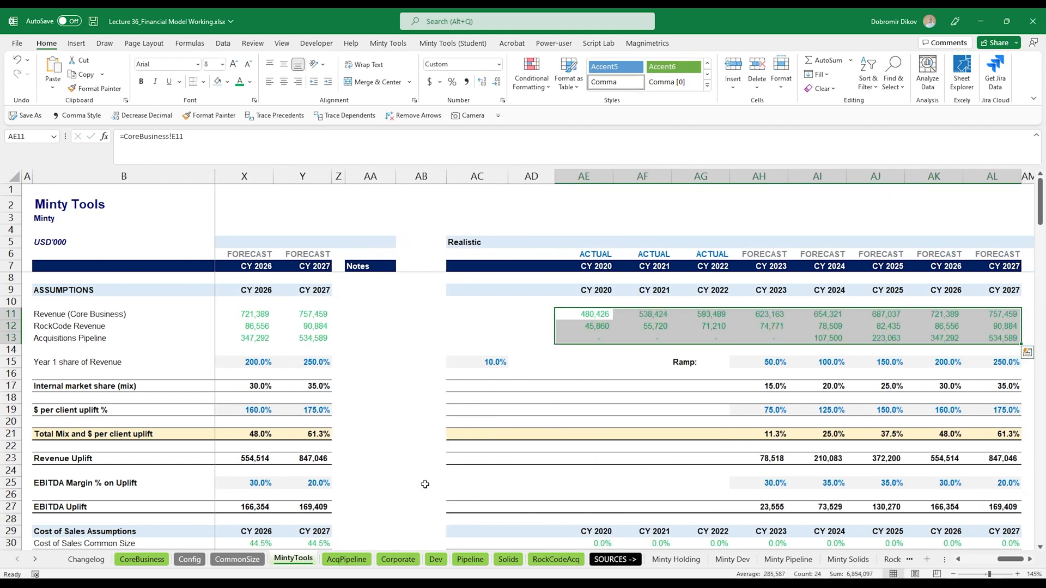
key(Down)
key(Down)
key(Down)
key(Down)
key(Down)
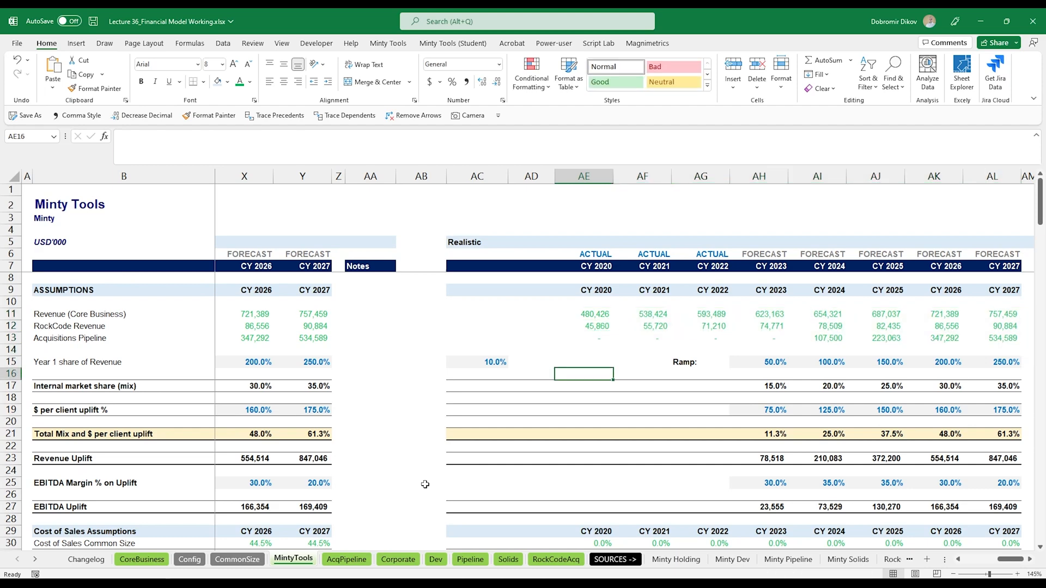
- Link the Realistic Cost of Sales Common Size row 30 to the CommonSize E10 formula, filling across to CY 2027
scroll(425, 484, down, 4)
click(576, 402)
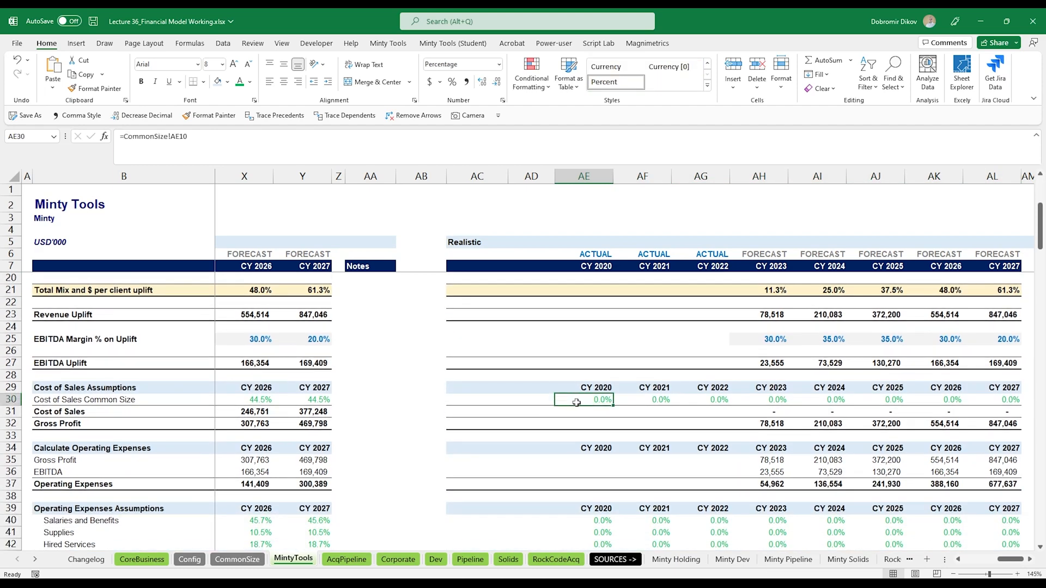
key(ctrl+Left)
key(ctrl+Left)
key(F2)
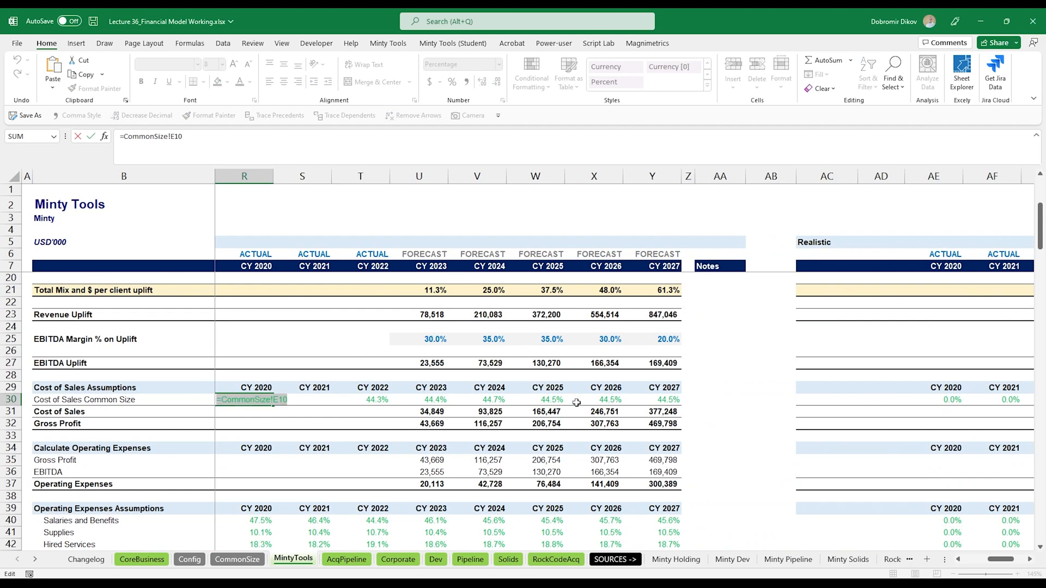
key(Escape)
key(ctrl+Right)
key(ctrl+Right)
key(ctrl+shift+Right)
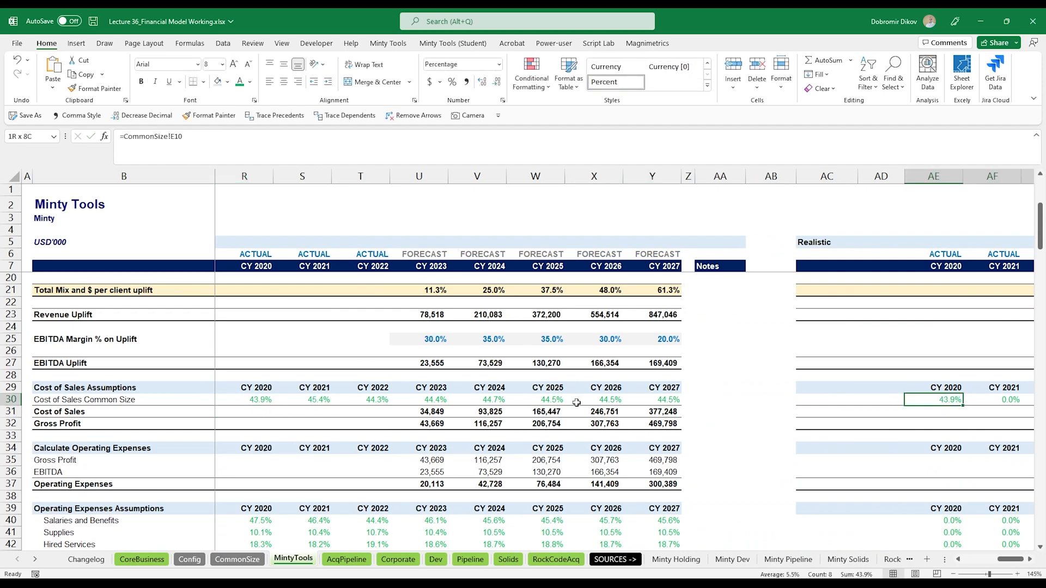
key(ctrl+r)
- Link the Realistic operating expense assumption rows 40 to 49 to the CommonSize E13 formula, filling right and down
key(ctrl+Down)
key(ctrl+Down)
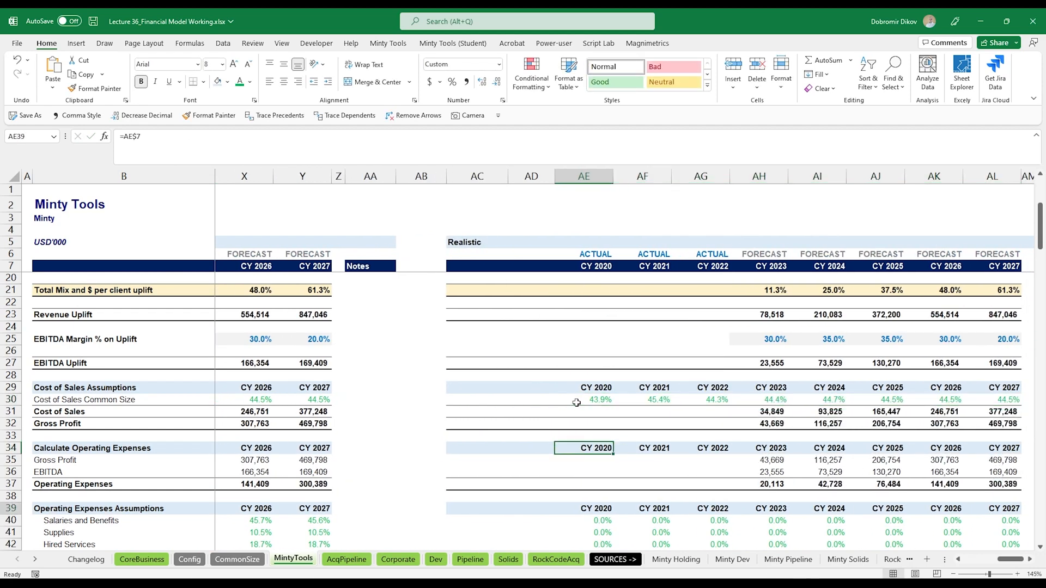
key(Down)
key(ctrl+Left)
key(ctrl+Left)
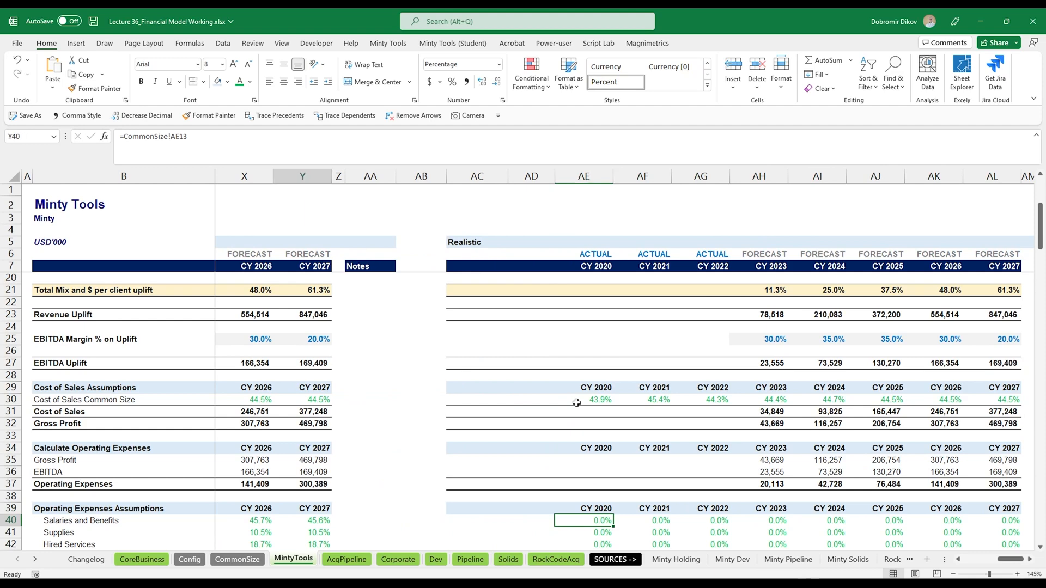
key(F2)
key(shift+Home)
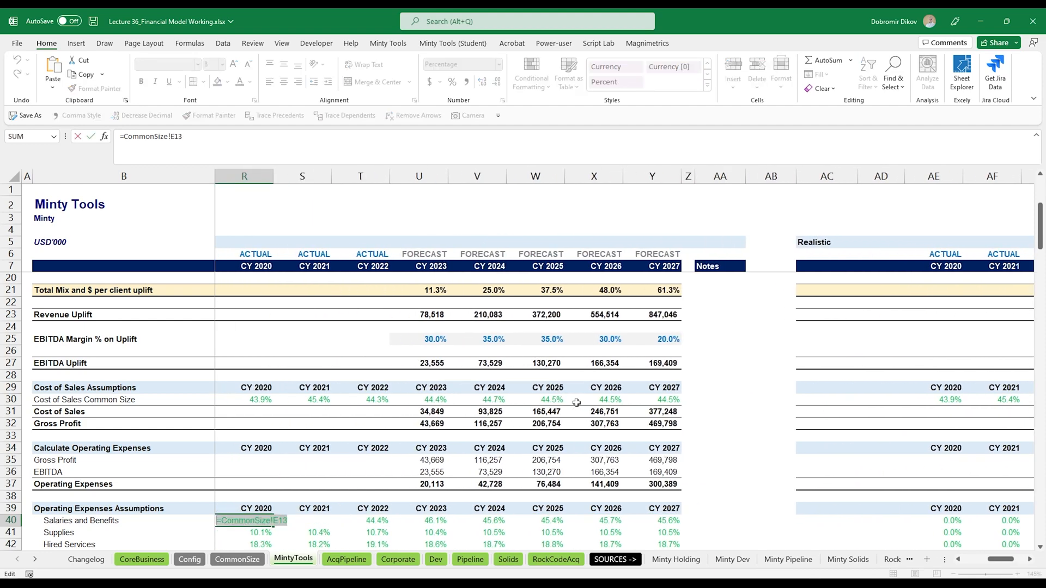
key(Return)
key(Up)
key(ctrl+Right)
key(ctrl+Right)
key(ctrl+v)
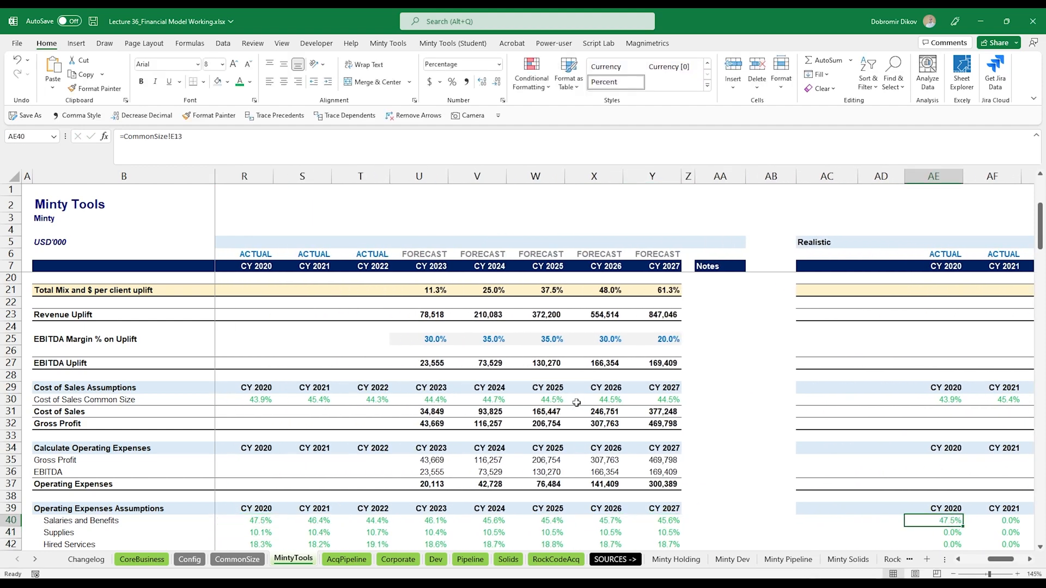
key(ctrl+shift+Right)
key(ctrl+r)
key(ctrl+shift+Down)
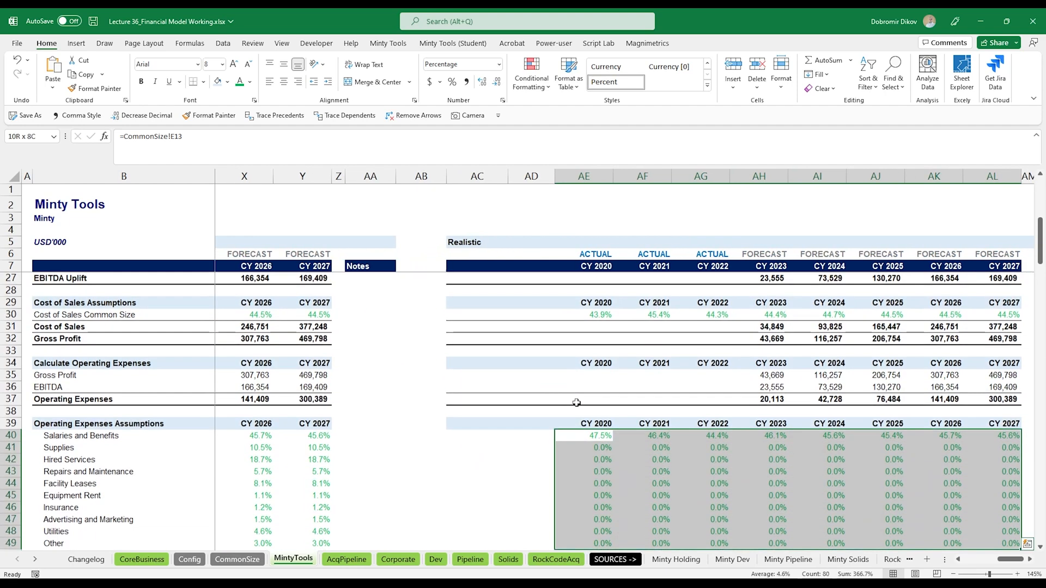
key(ctrl+d)
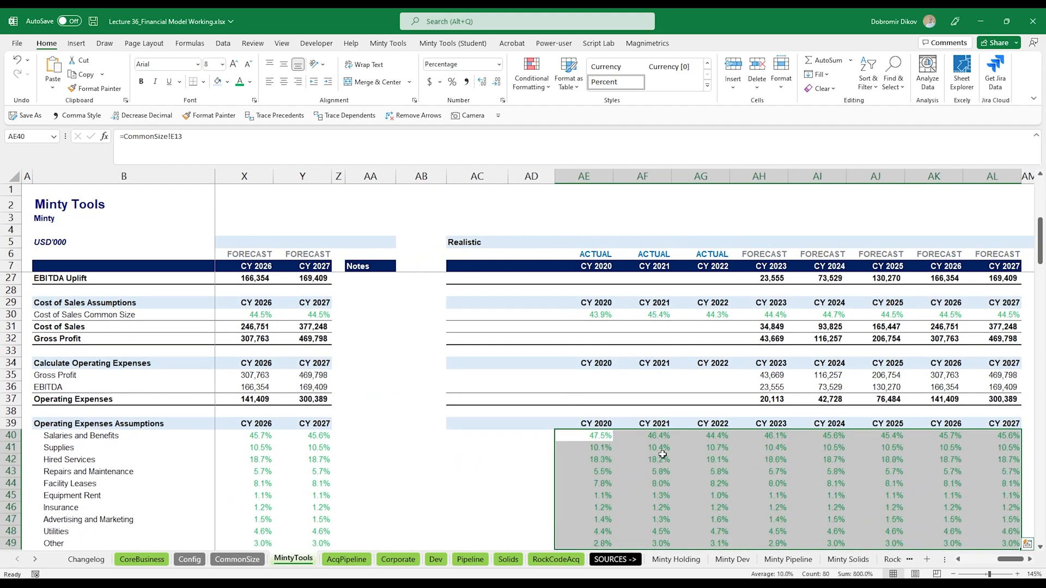
- Copy the Accounts Receivable Days formula text into AH57 of the Realistic block and fill it across to CY 2027
scroll(609, 477, down, 7)
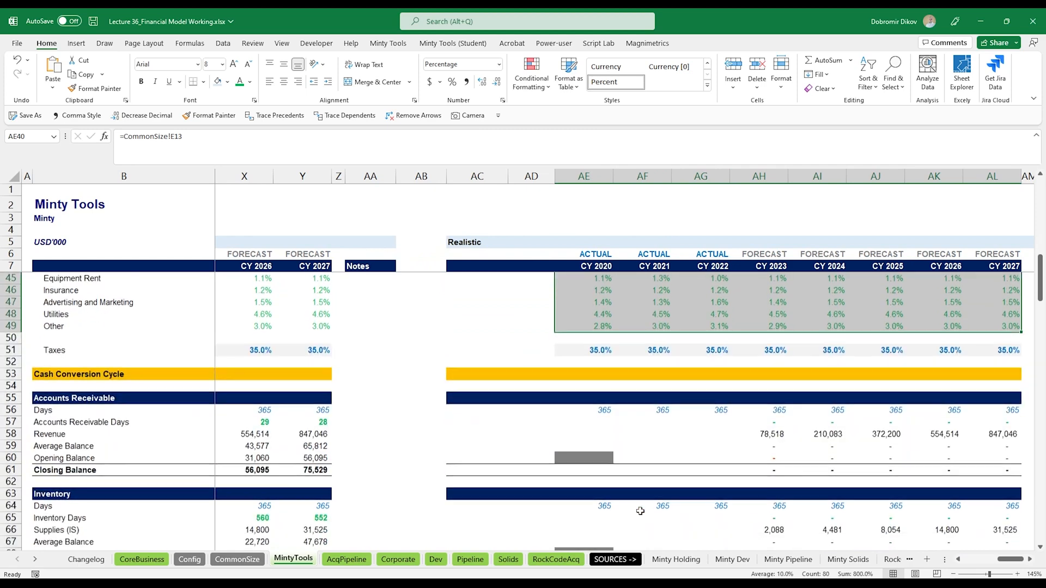
scroll(642, 508, down, 3)
scroll(653, 447, up, 2)
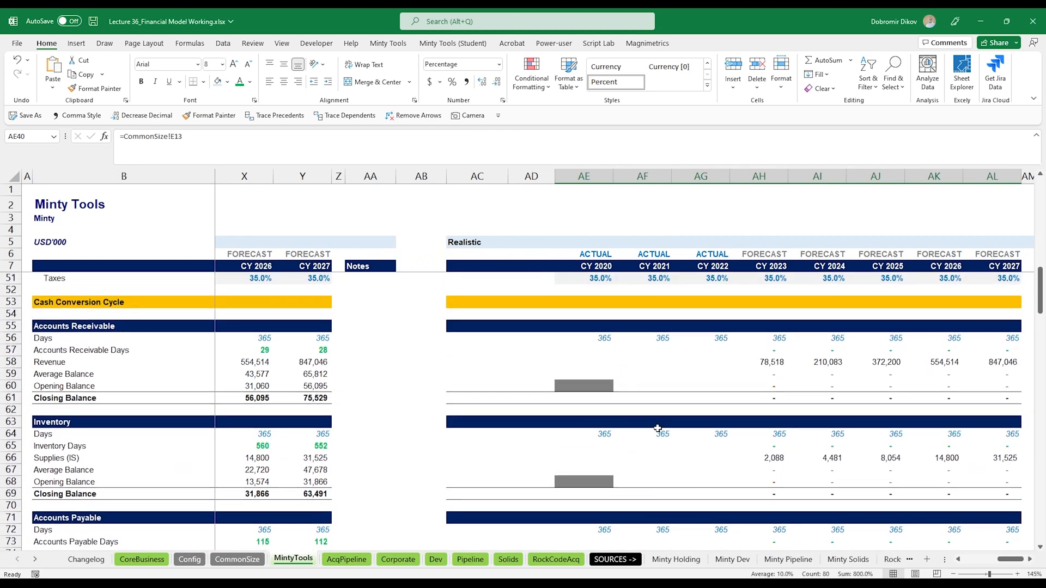
click(526, 348)
key(Home)
key(F2)
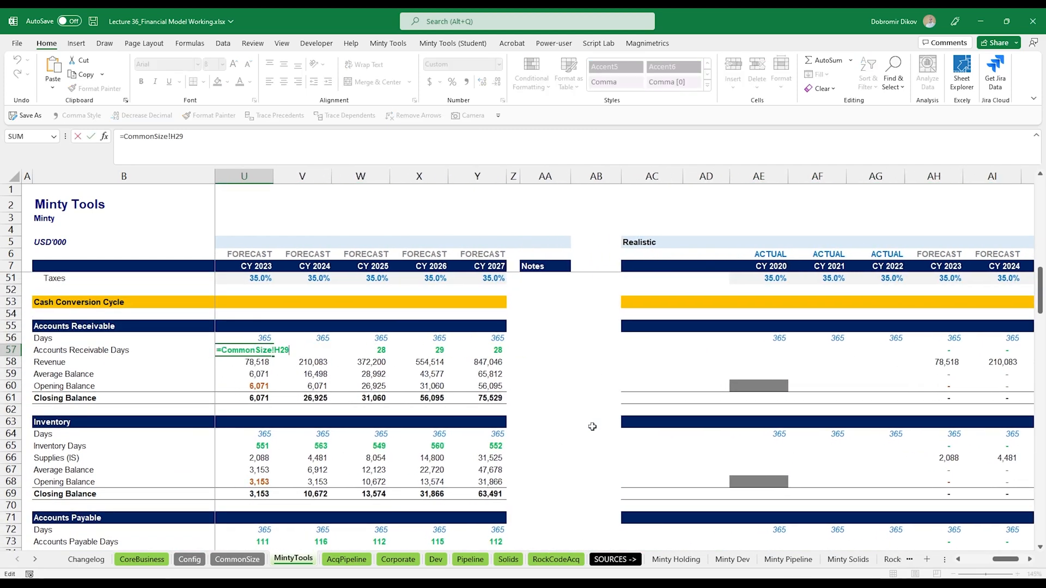
key(ctrl+c)
key(Escape)
key(ctrl+Right)
key(ctrl+Right)
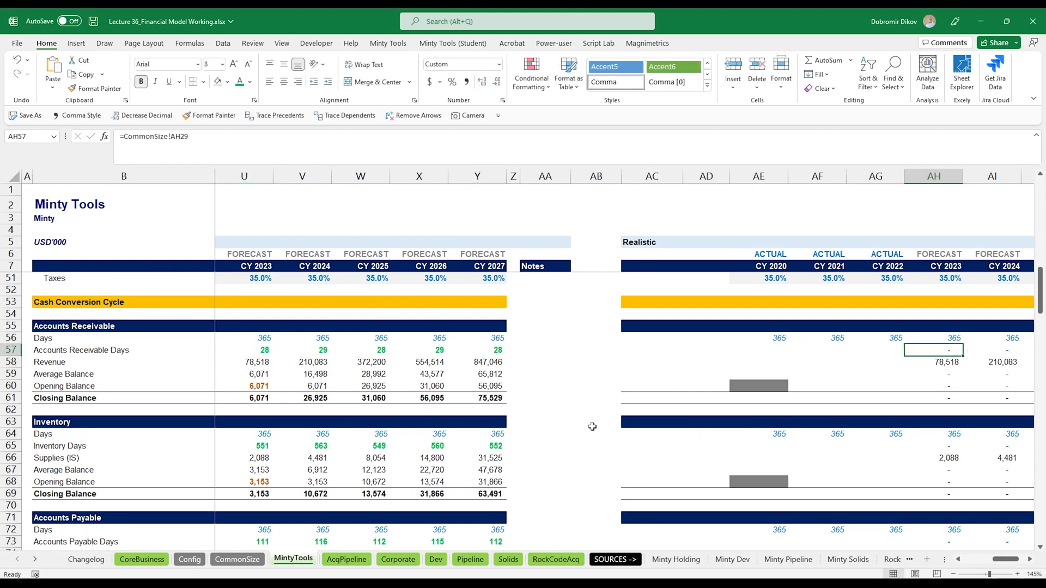
key(ctrl+v)
key(ctrl+shift+Right)
key(ctrl+r)
key(ctrl+Left)
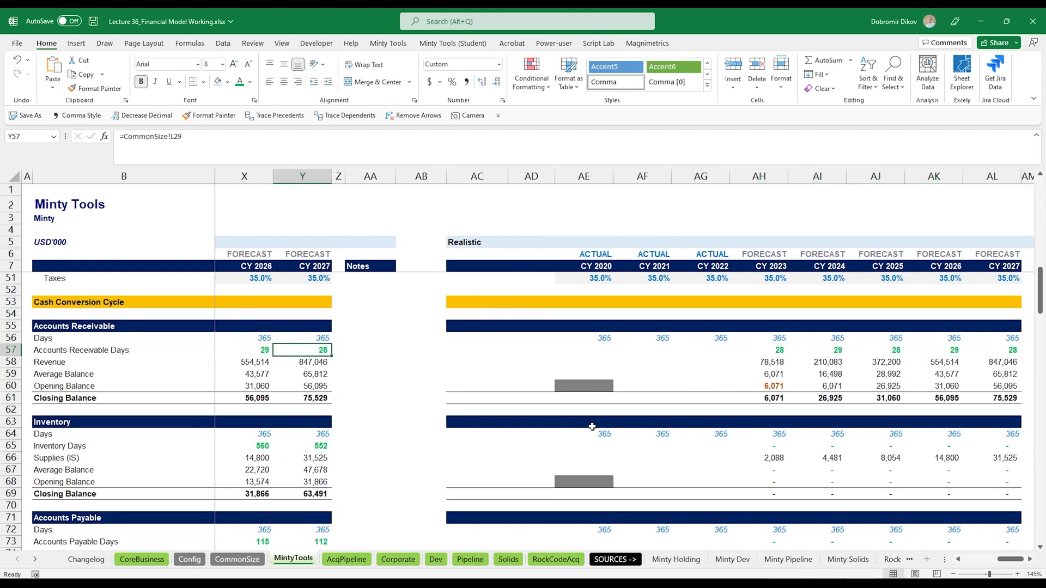
- Copy the Inventory Days formula text into AH65 of the Realistic block and fill it across to CY 2027
key(ctrl+Left)
key(Down)
key(Down)
key(Down)
key(Down)
key(Down)
key(Down)
key(Down)
key(Down)
key(F2)
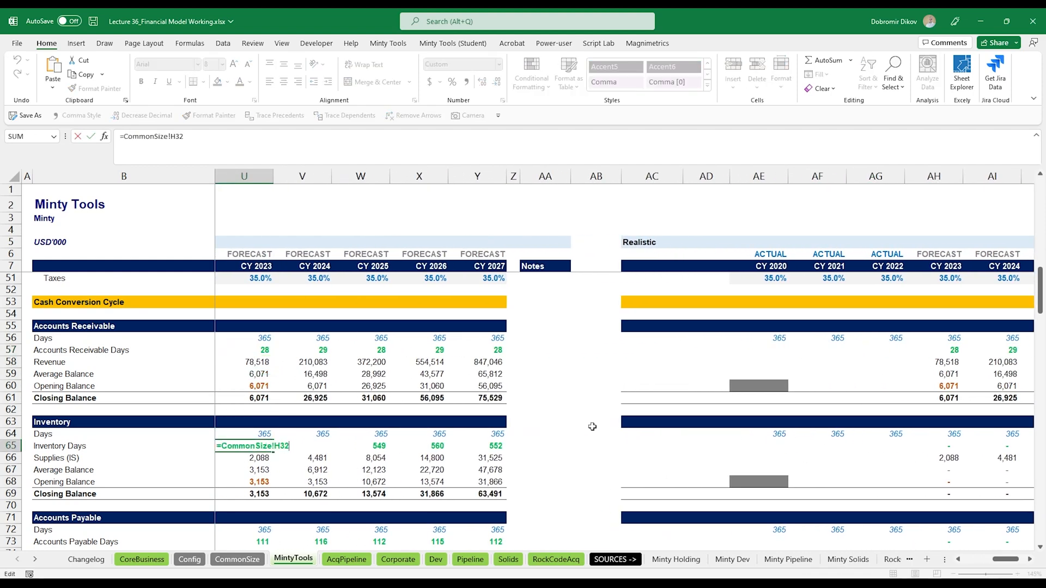
key(shift+Home)
key(ctrl+c)
key(Return)
key(Up)
key(ctrl+Right)
key(ctrl+Right)
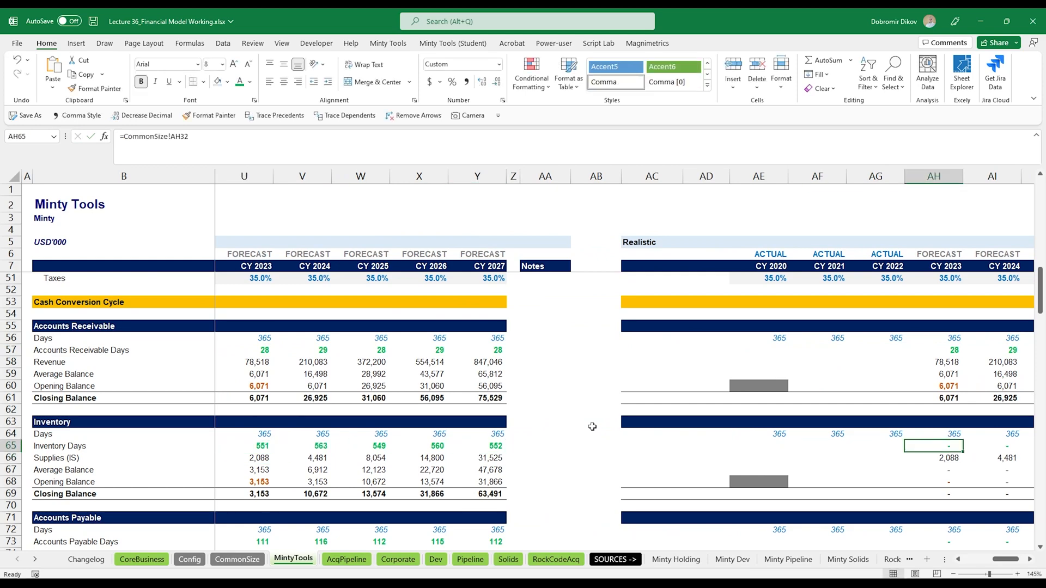
key(ctrl+v)
key(ctrl+shift+Right)
key(ctrl+r)
key(ctrl+r)
- Check the Realistic block's Inventory Days row and working capital results
key(Left)
key(Left)
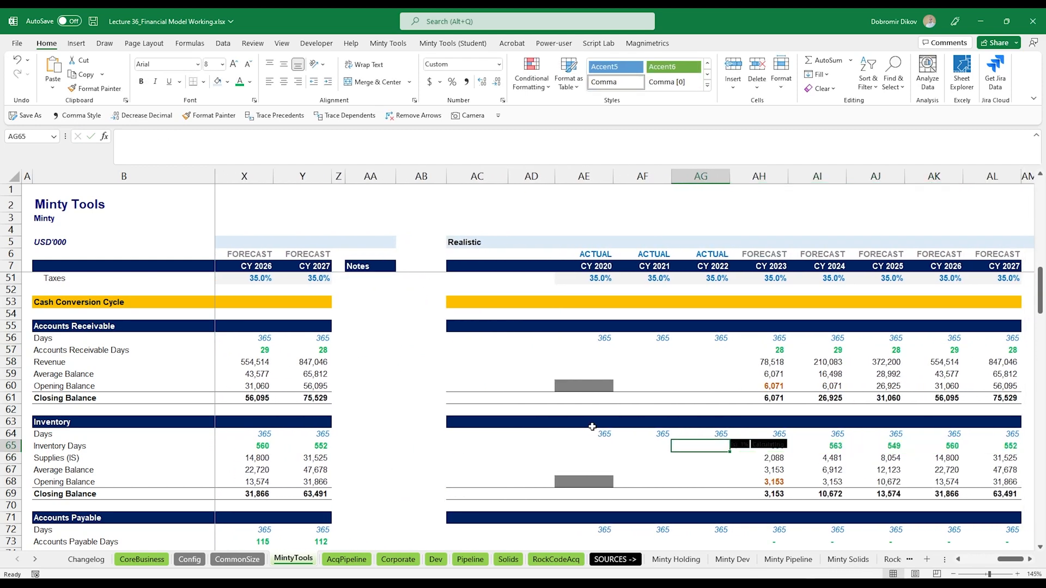
key(Right)
key(Right)
scroll(758, 472, down, 1)
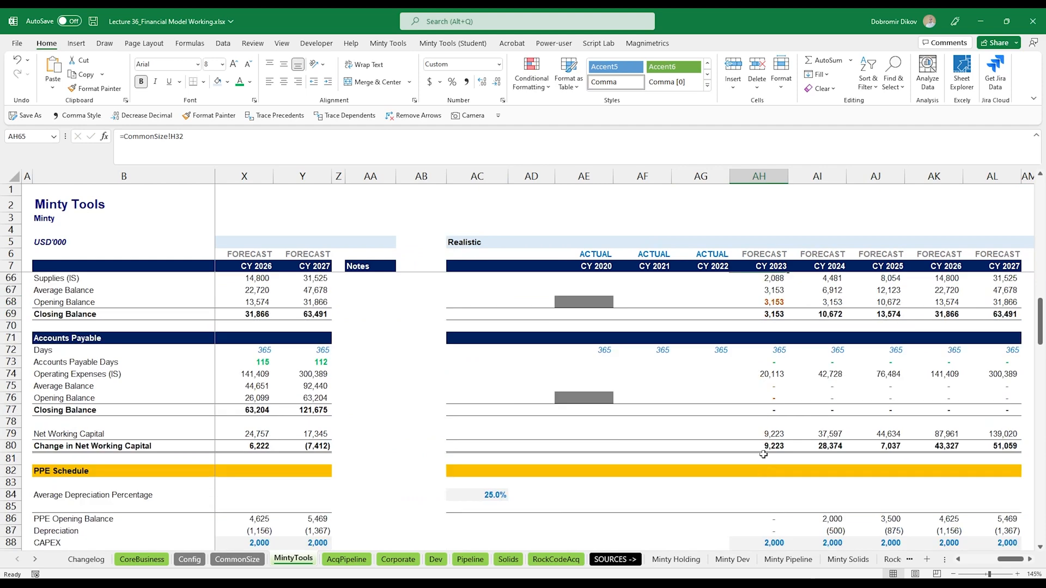
scroll(830, 396, up, 3)
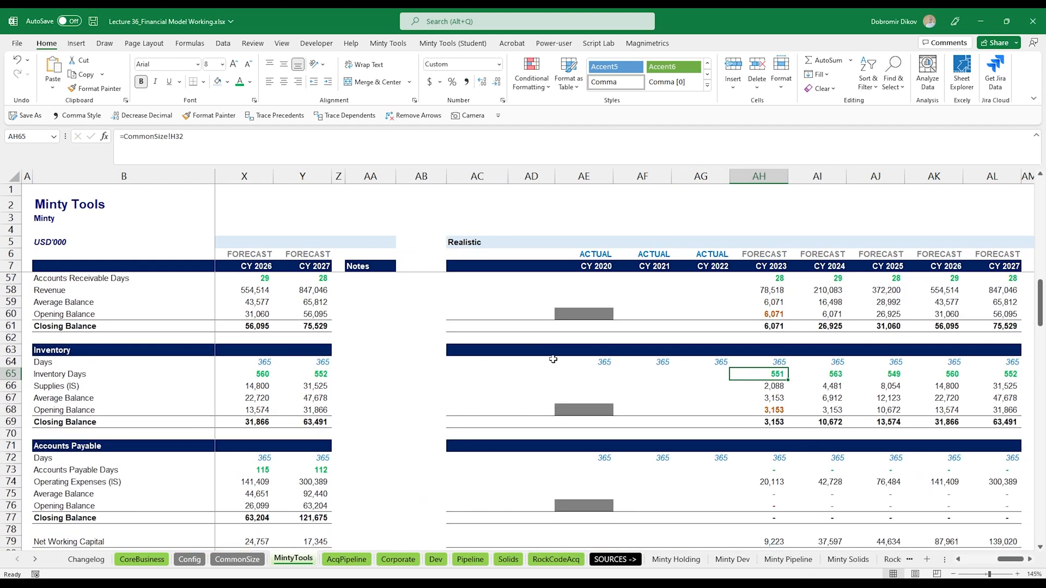
- Link the Realistic block's Accounts Payable Days in AH73 to CommonSize H35 and fill it across to CY 2027
scroll(416, 381, down, 1)
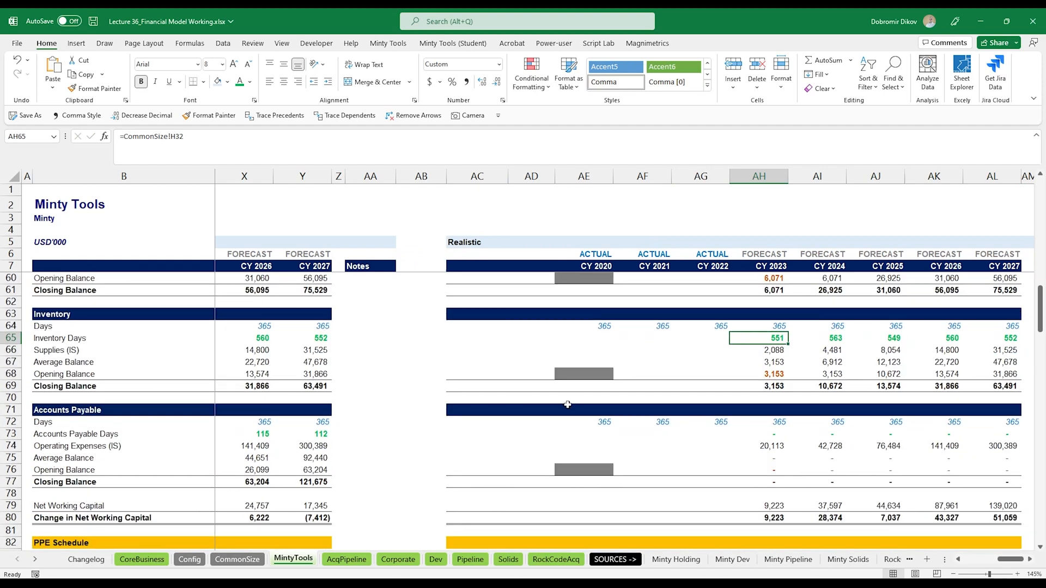
click(763, 435)
key(ctrl+Left)
key(ctrl+Left)
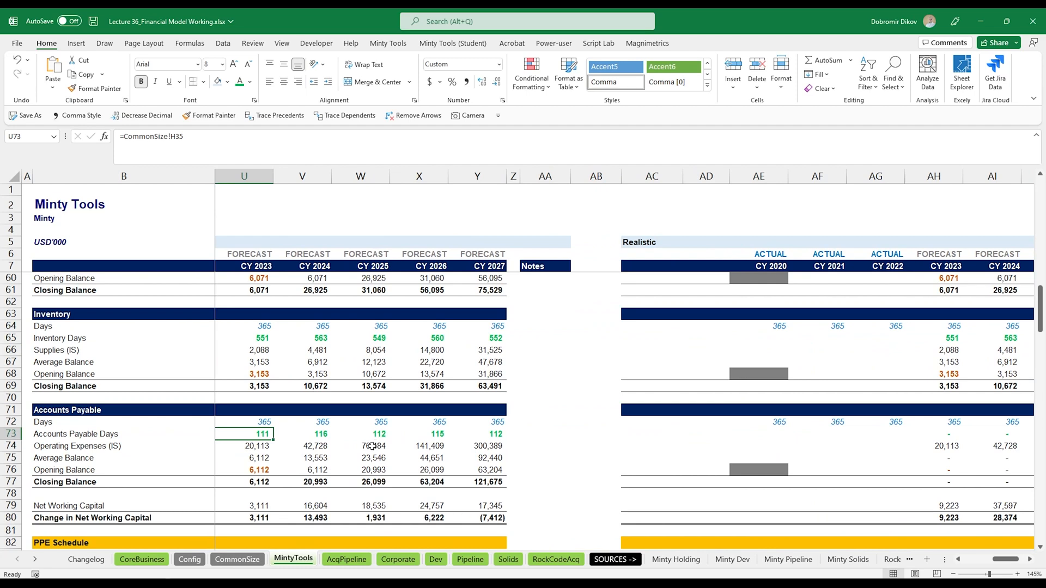
key(F2)
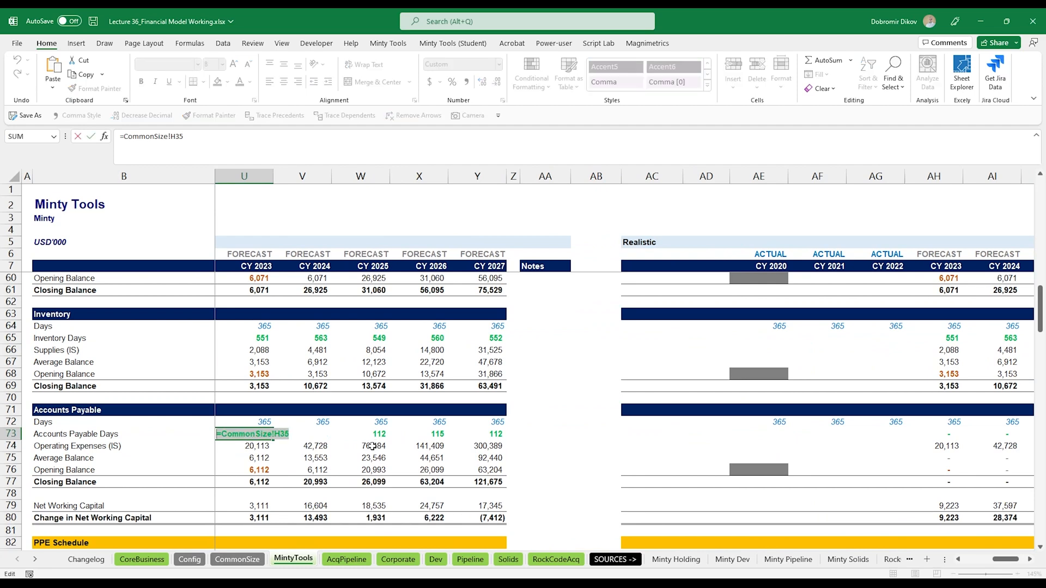
key(Escape)
key(ctrl+Right)
key(ctrl+Right)
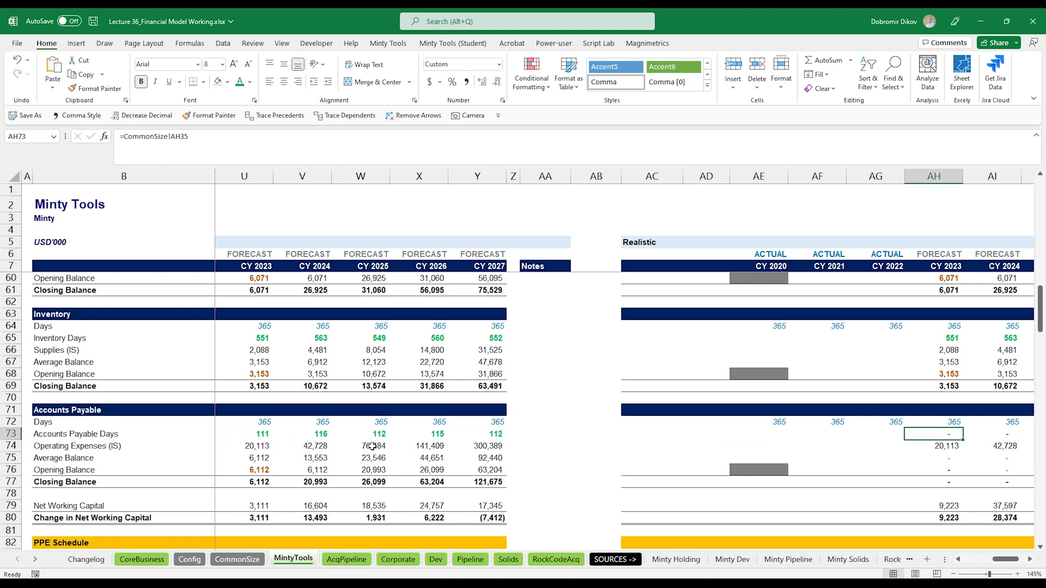
key(ctrl+v)
key(Right)
key(Right)
key(Left)
key(Left)
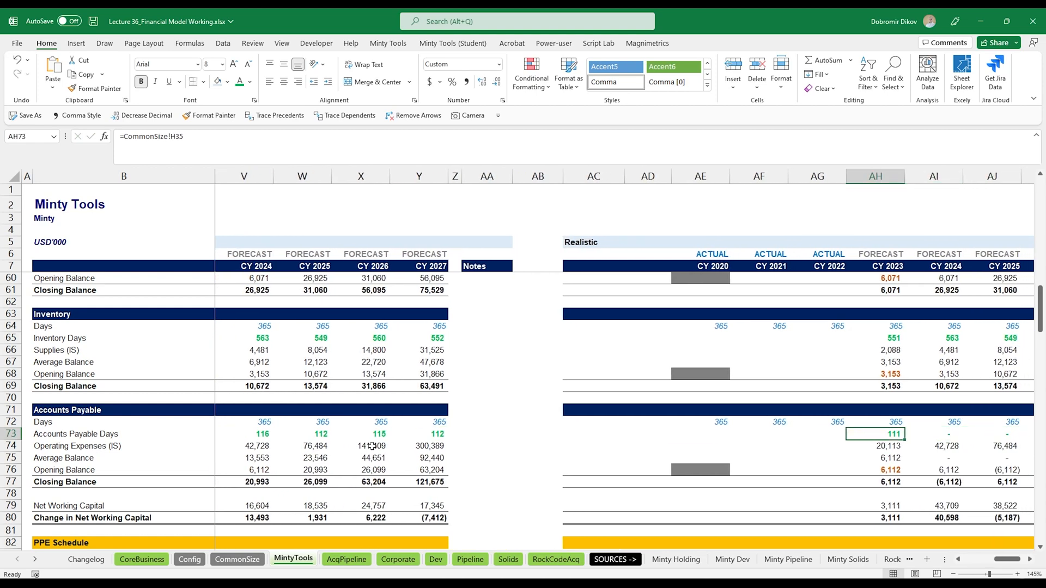
key(ctrl+shift+Right)
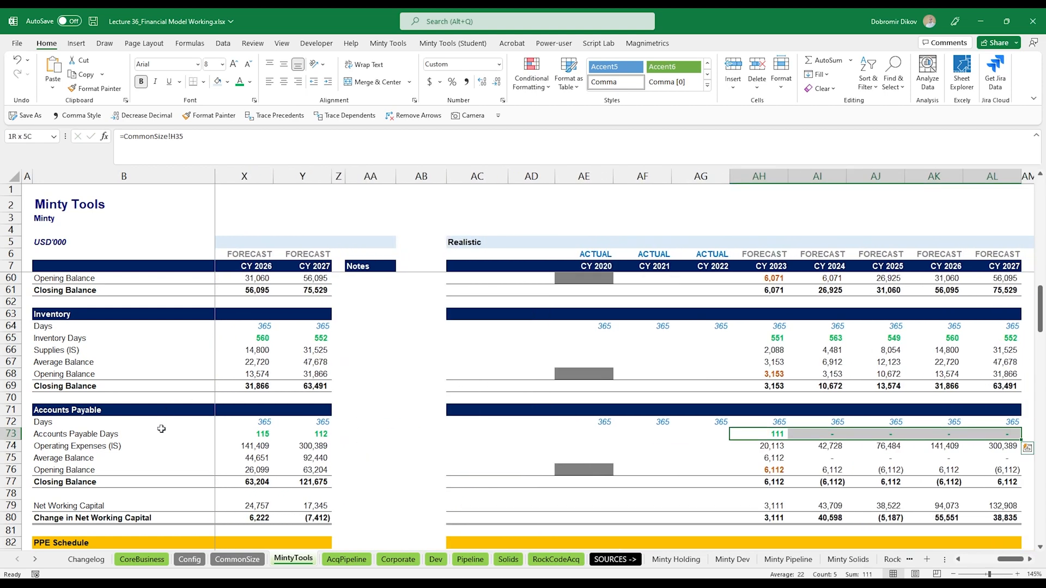
key(ctrl+r)
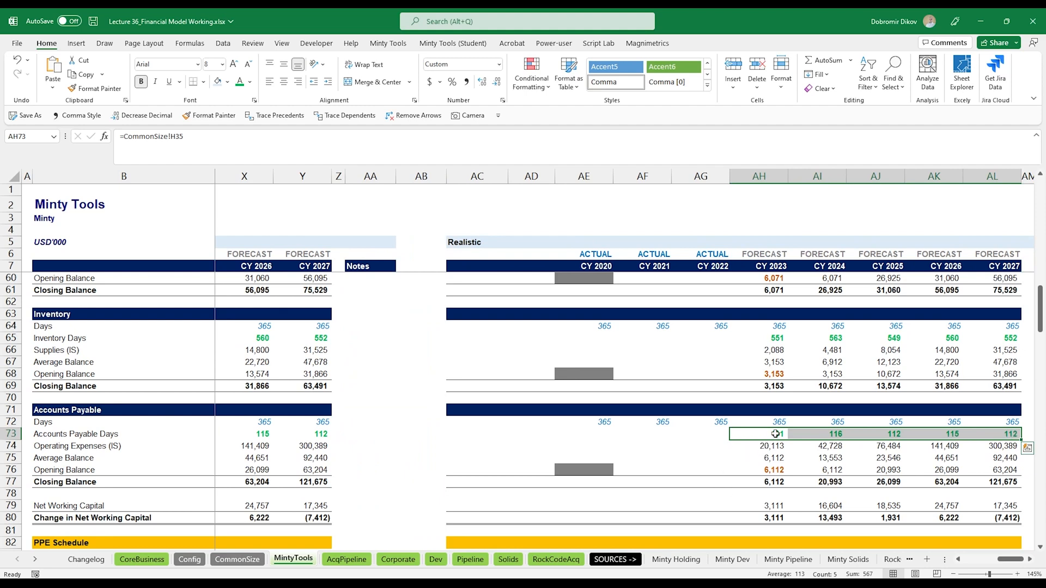
drag(769, 434, 980, 433)
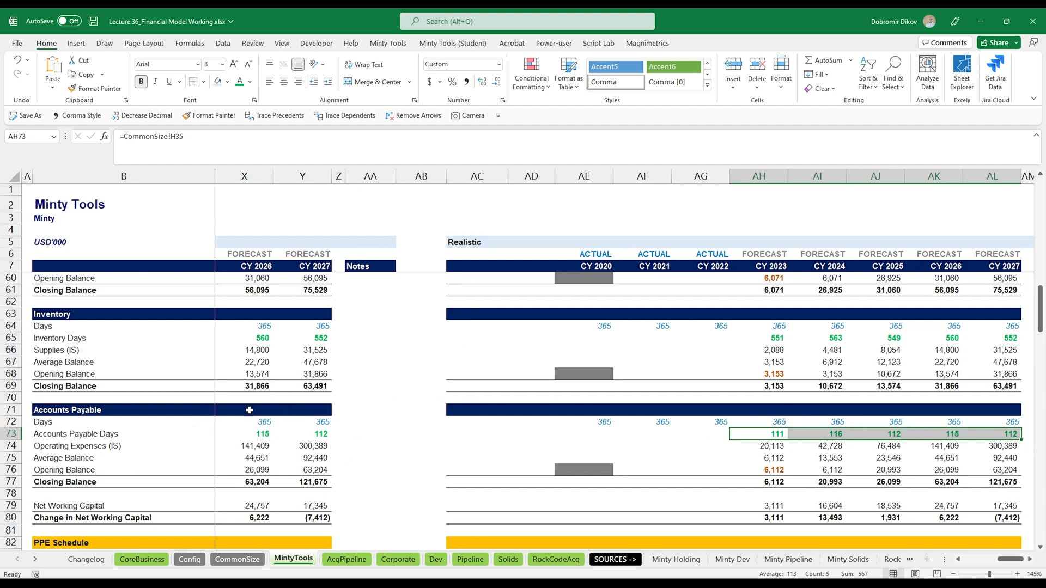
- Scroll through the Realistic block's schedules and financial statements to review the results
scroll(847, 444, down, 2)
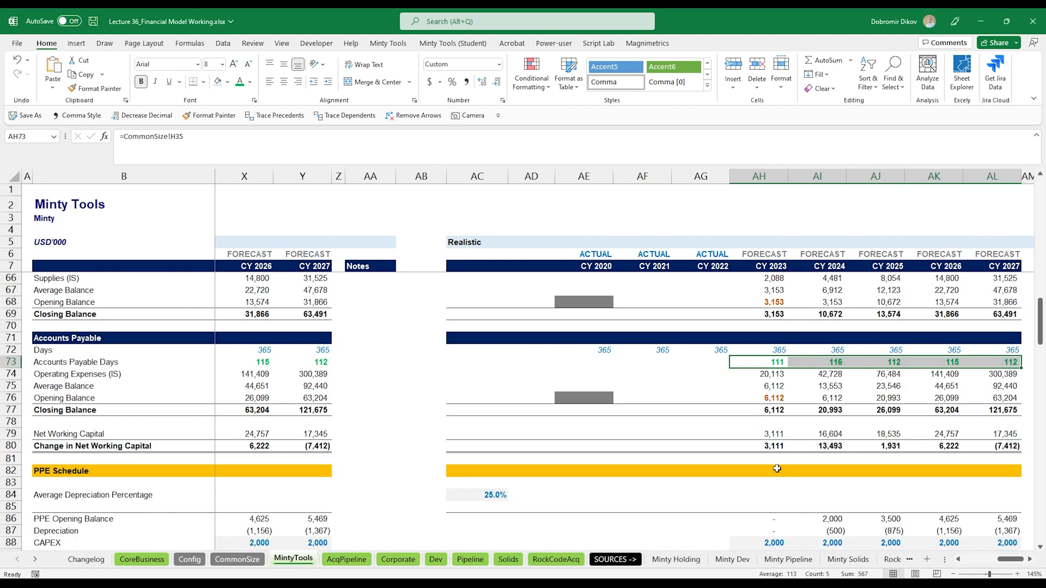
scroll(777, 468, down, 15)
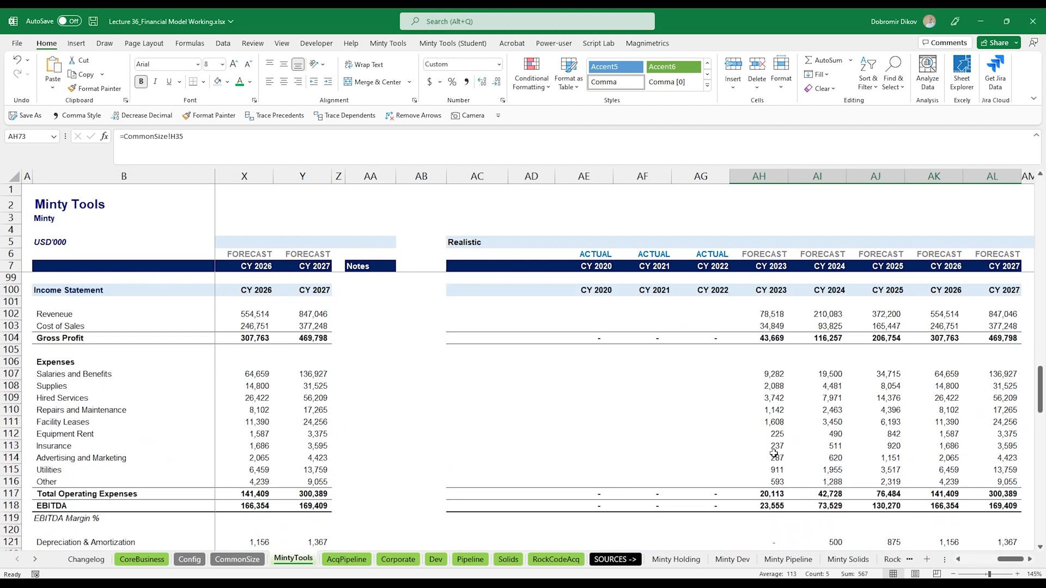
scroll(773, 459, down, 9)
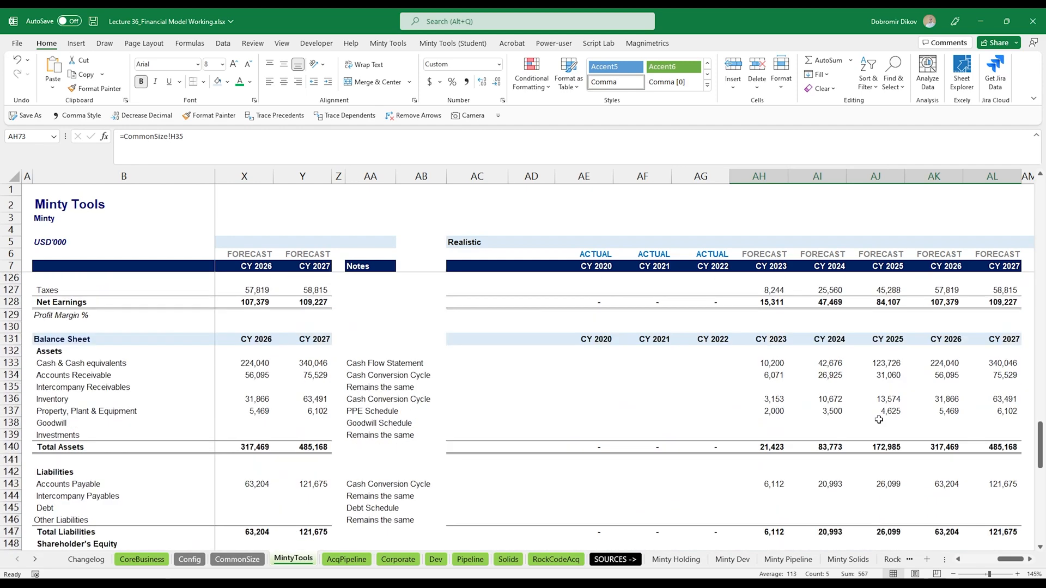
scroll(816, 448, down, 2)
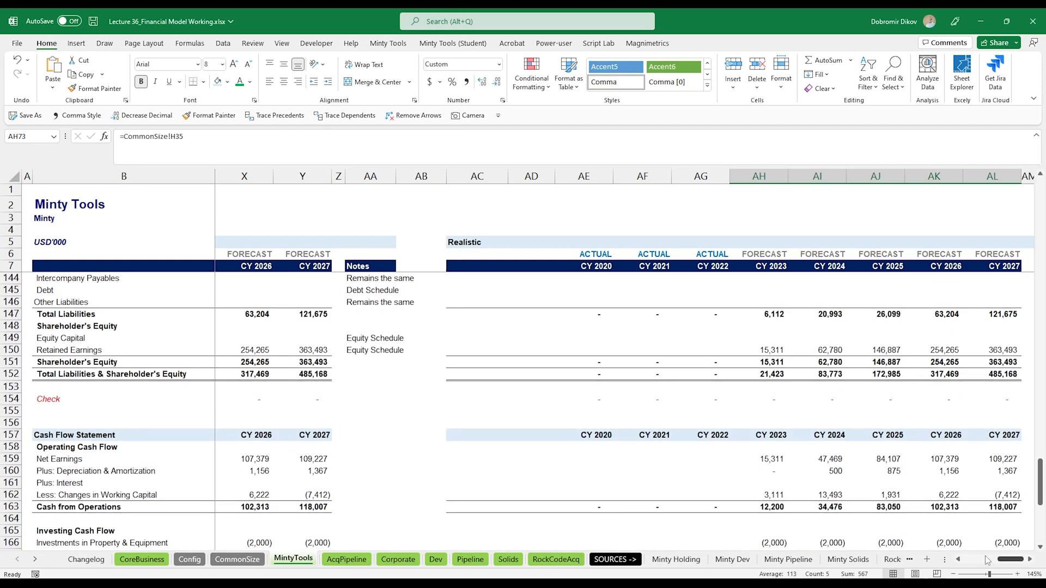
drag(1008, 559, 964, 563)
scroll(471, 354, up, 20)
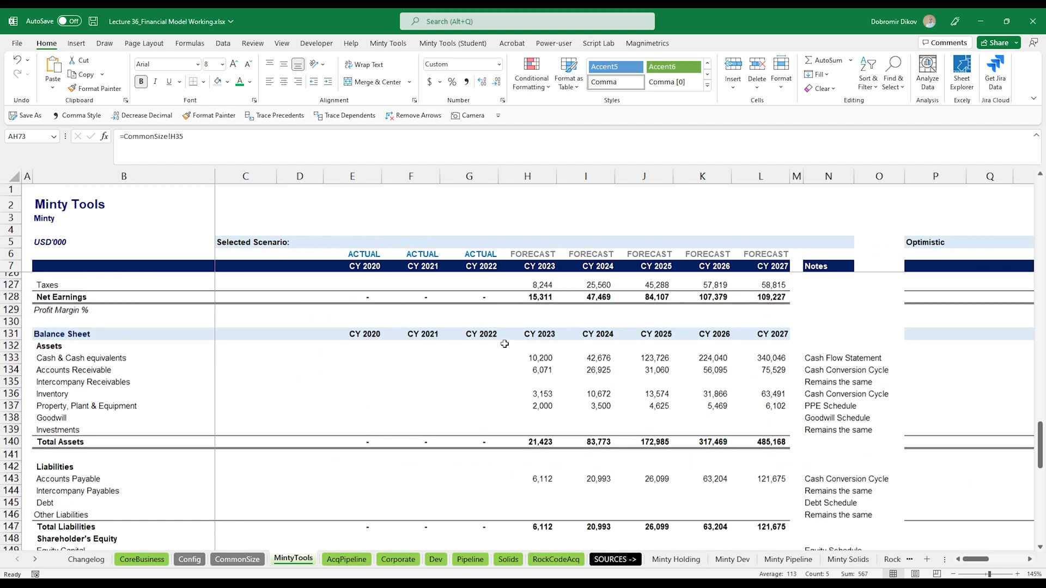
scroll(472, 354, up, 20)
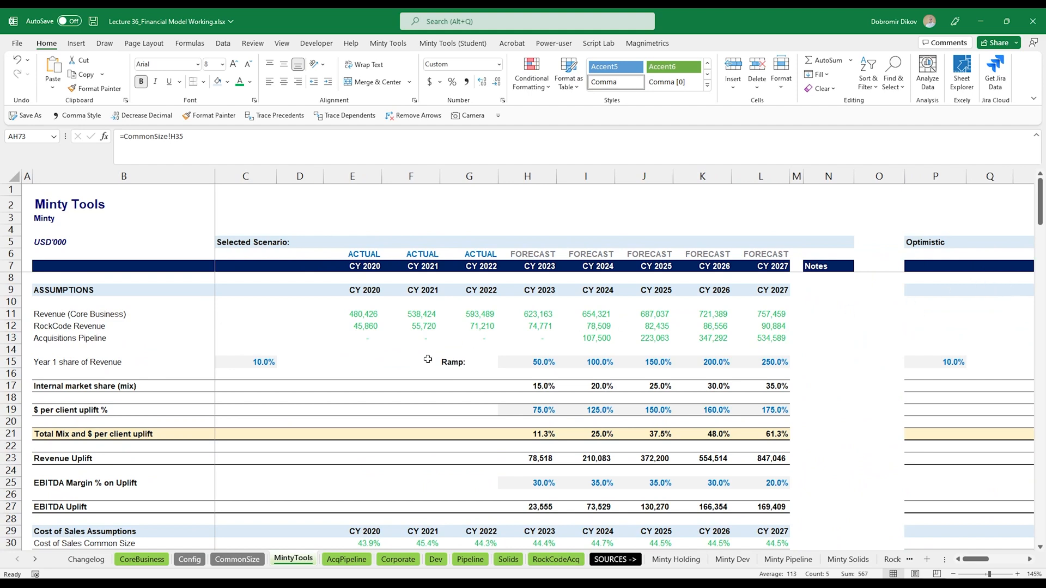
- Clear the selected scenario block's calculations from E11 through L97
scroll(625, 450, down, 12)
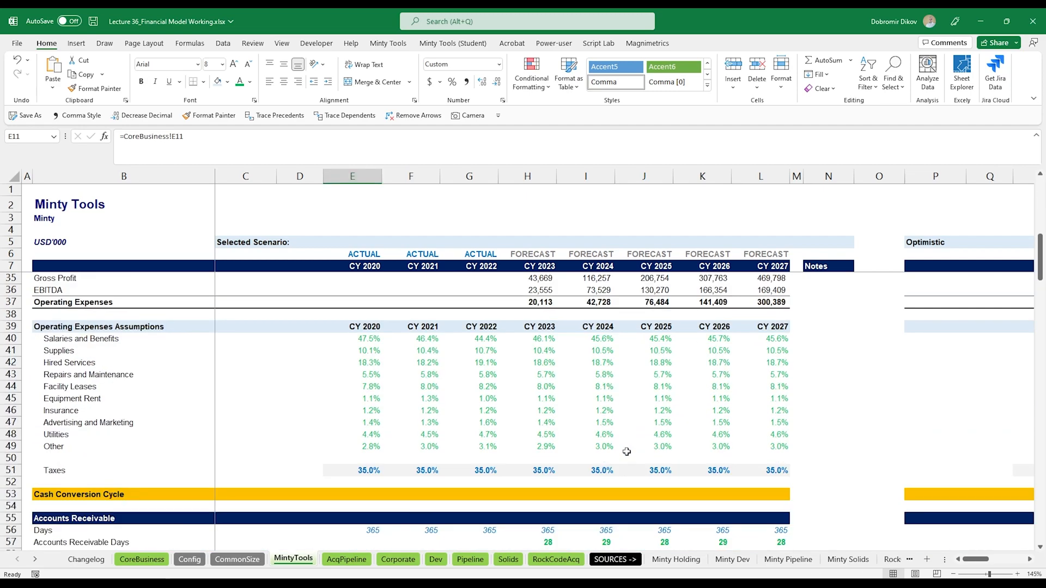
scroll(625, 451, up, 12)
click(353, 314)
scroll(580, 483, down, 20)
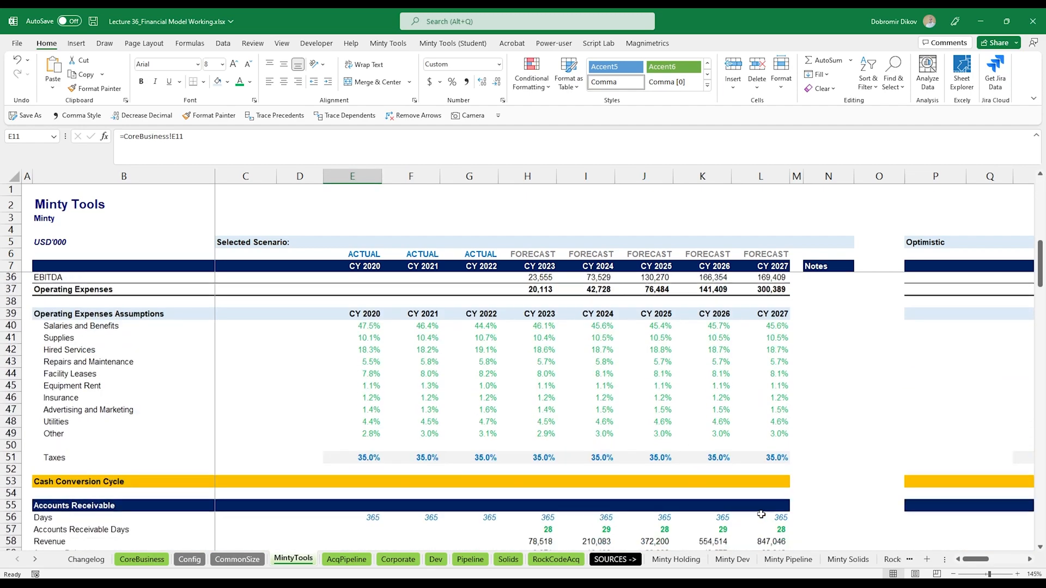
scroll(763, 506, down, 11)
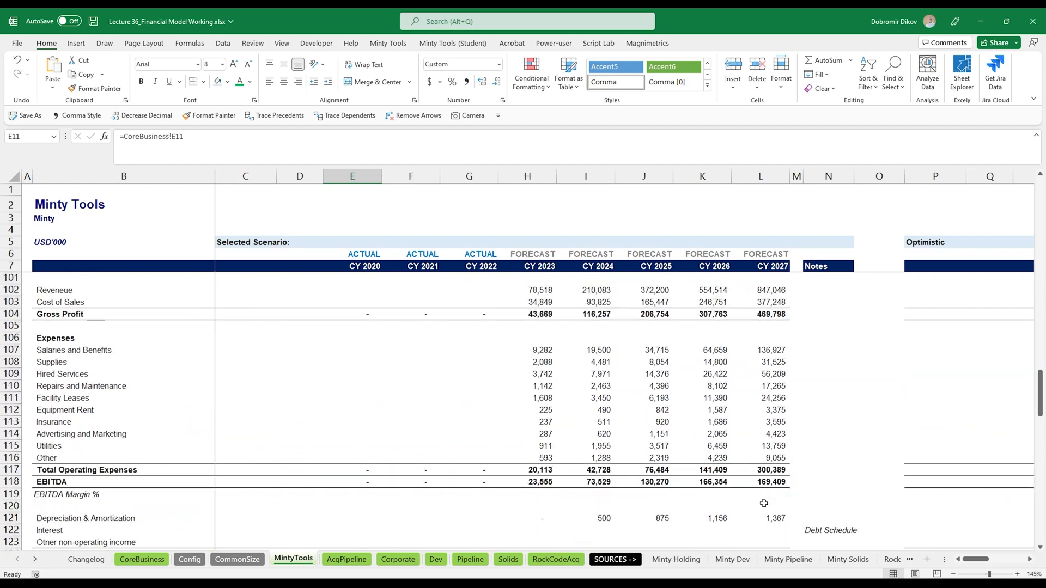
scroll(764, 503, up, 6)
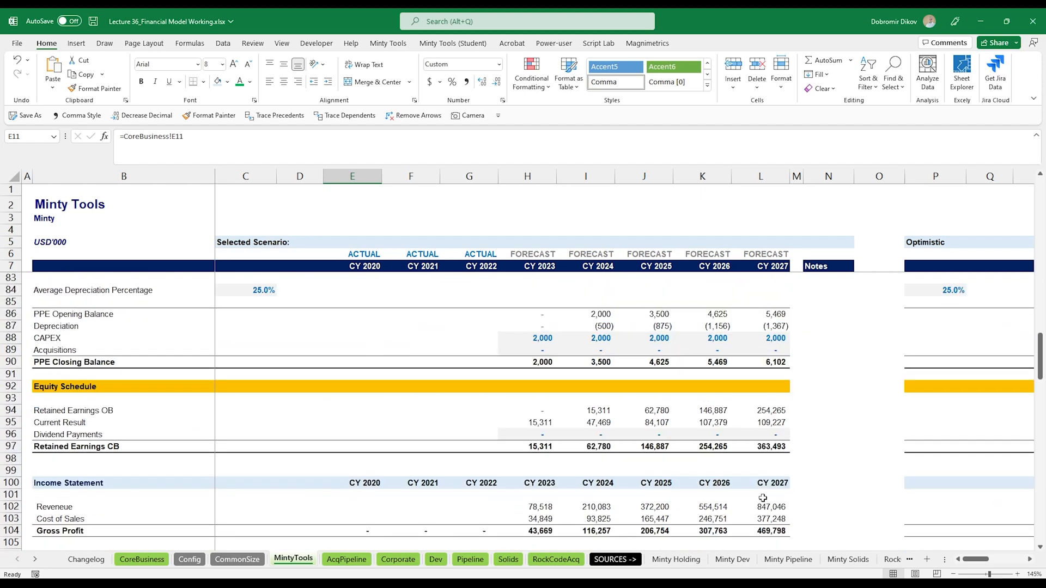
shift+click(766, 443)
drag(766, 442, 774, 466)
key(Delete)
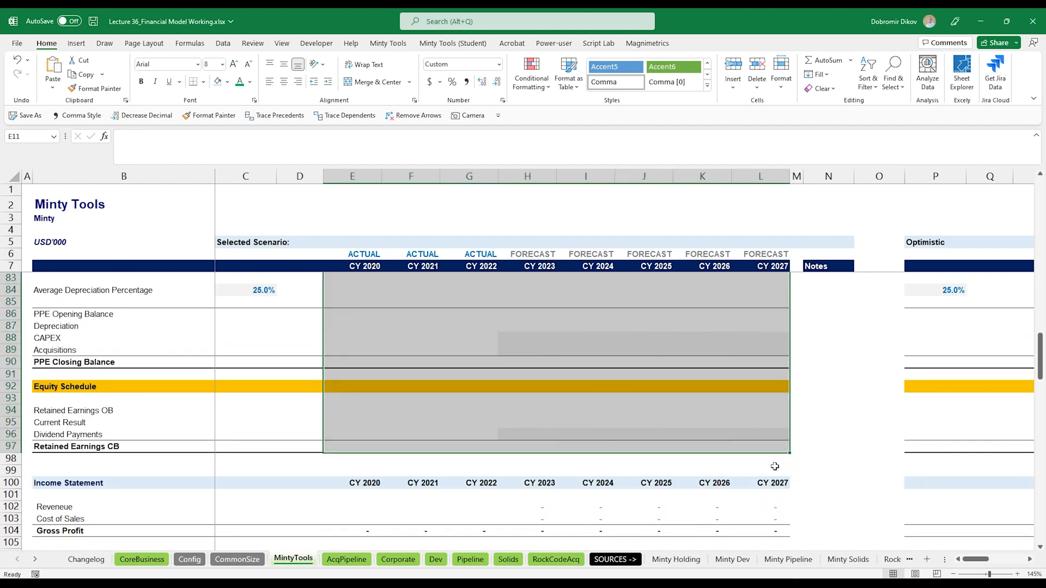
- Insert six blank rows above the Assumptions header
scroll(435, 394, up, 20)
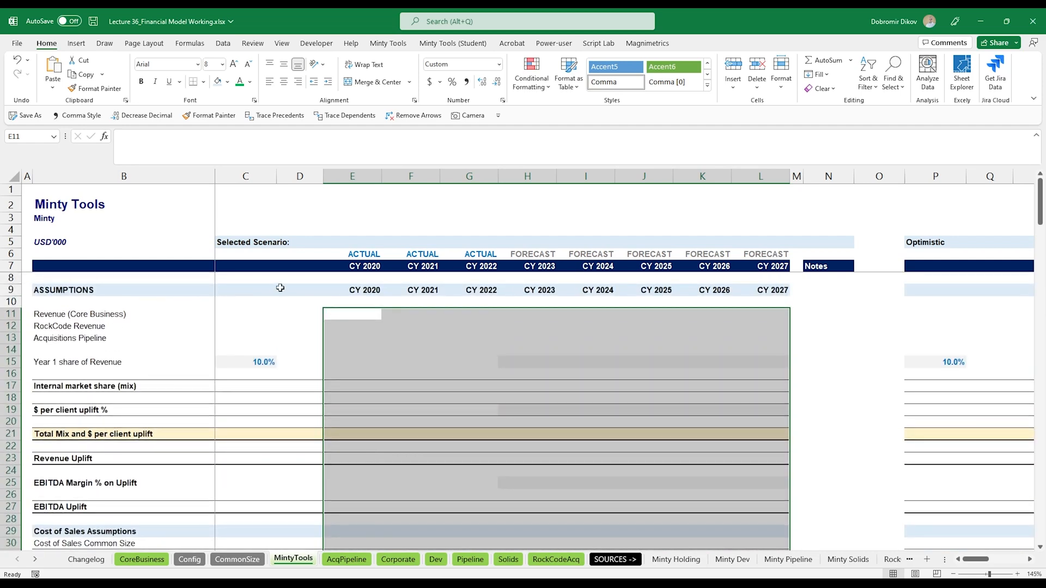
click(280, 288)
key(shift+space)
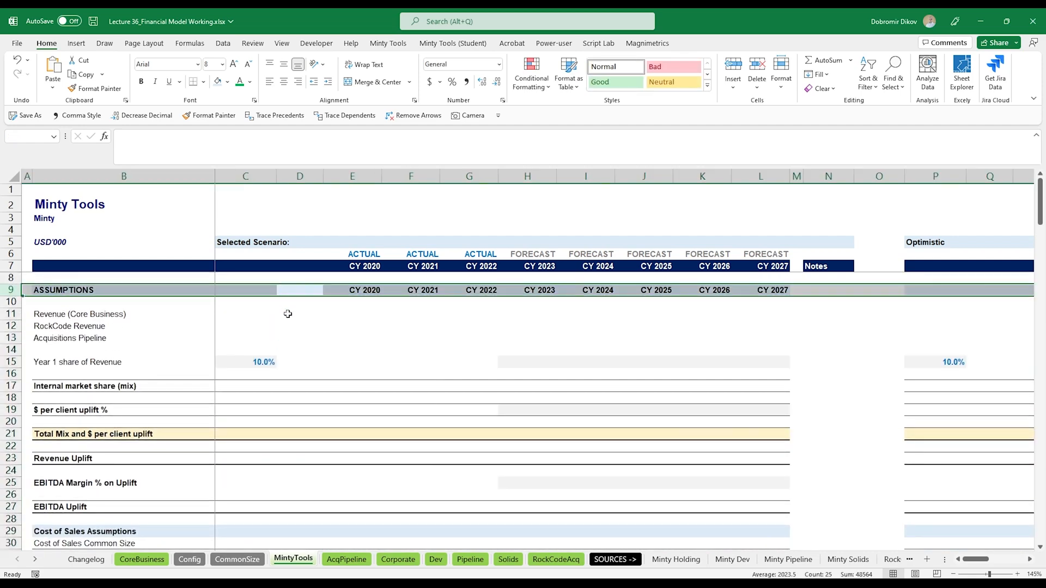
key(ctrl+shift+equal)
key(ctrl+shift+equal)
key(ctrl+shift+equal)
key(ctrl+shift+equal)
key(ctrl+shift+equal)
key(ctrl+shift+equal)
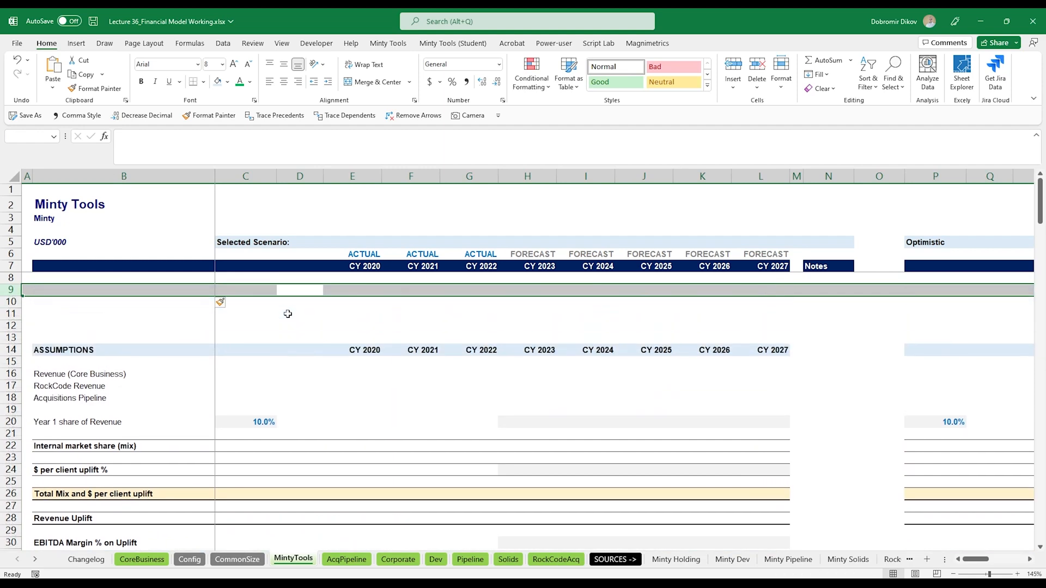
- Copy the Assumptions header row into the new row 9 and relabel it Settings
key(Left)
key(Left)
key(Down)
key(Down)
key(Down)
key(Down)
key(Down)
key(Down)
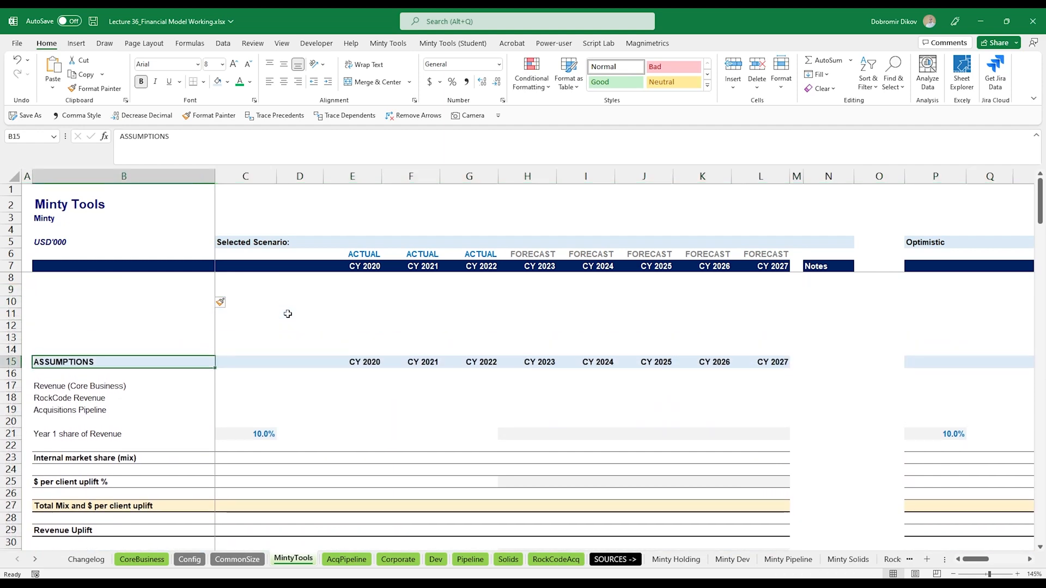
key(shift+Right)
key(shift+Right)
key(shift+Right)
key(shift+Right)
key(shift+Right)
key(shift+Right)
key(shift+Right)
key(shift+Right)
key(shift+Right)
key(shift+Right)
key(shift+Right)
key(shift+Right)
key(shift+Right)
key(shift+Right)
key(shift+Right)
key(shift+Right)
key(shift+Right)
key(shift+Right)
key(shift+Right)
key(shift+Right)
key(shift+Right)
key(shift+Right)
key(shift+Right)
key(shift+Right)
key(shift+Right)
key(shift+Right)
key(shift+Right)
key(shift+Right)
key(shift+Right)
key(shift+Right)
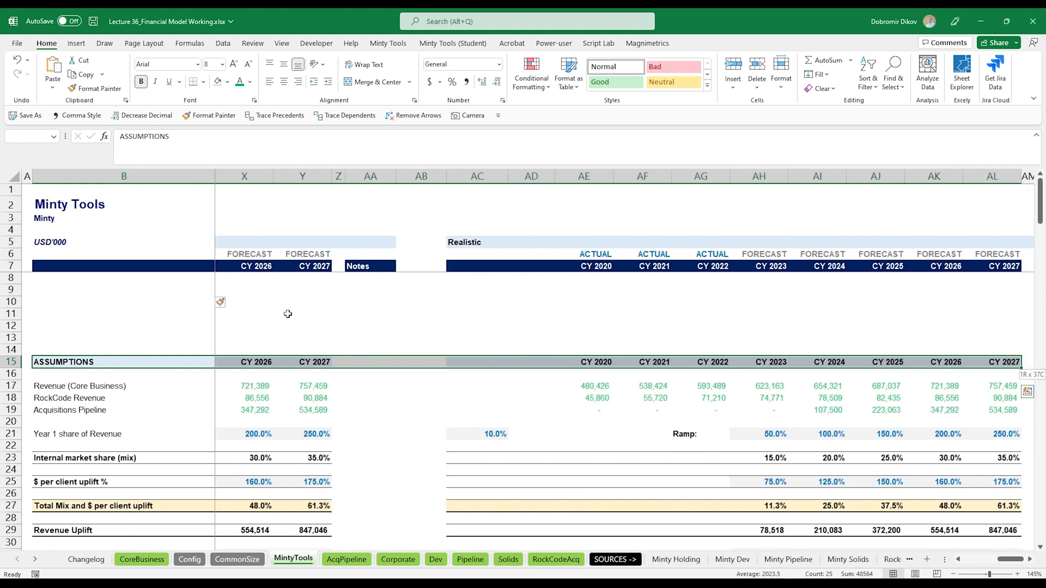
key(ctrl+c)
key(ctrl+Up)
key(Down)
key(Down)
key(Down)
key(Down)
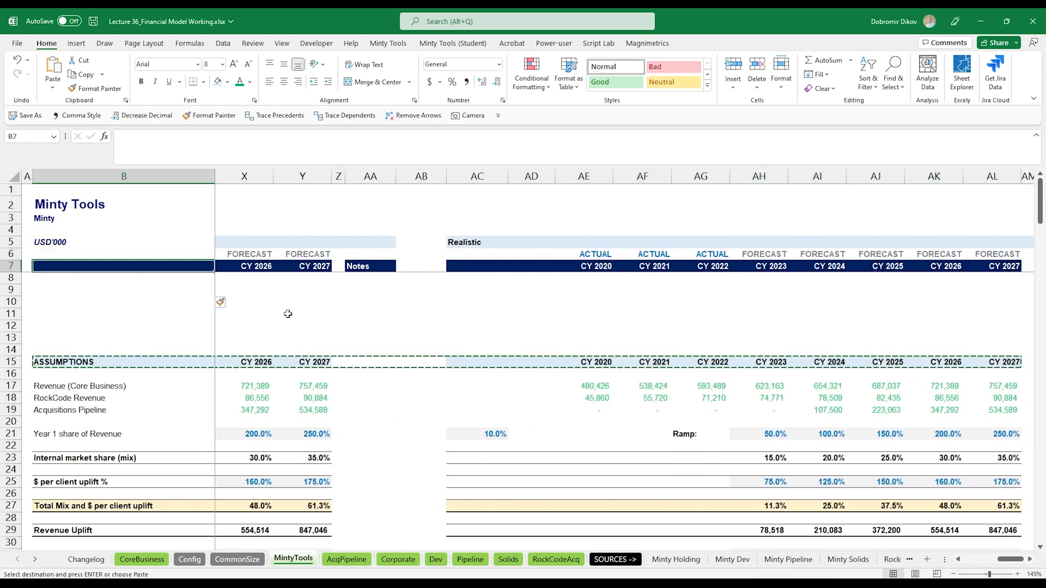
key(ctrl+v)
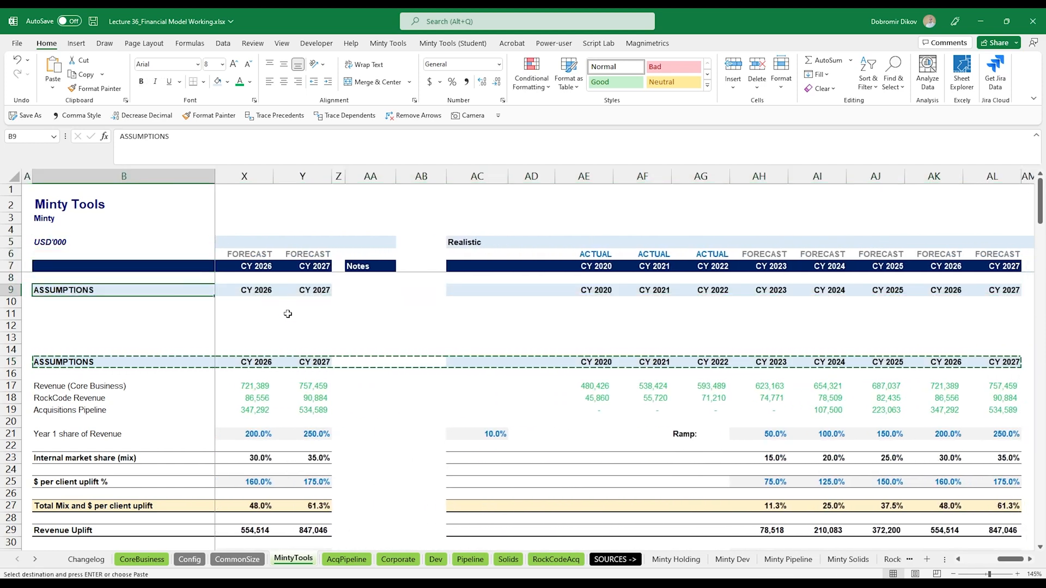
key(Right)
key(Left)
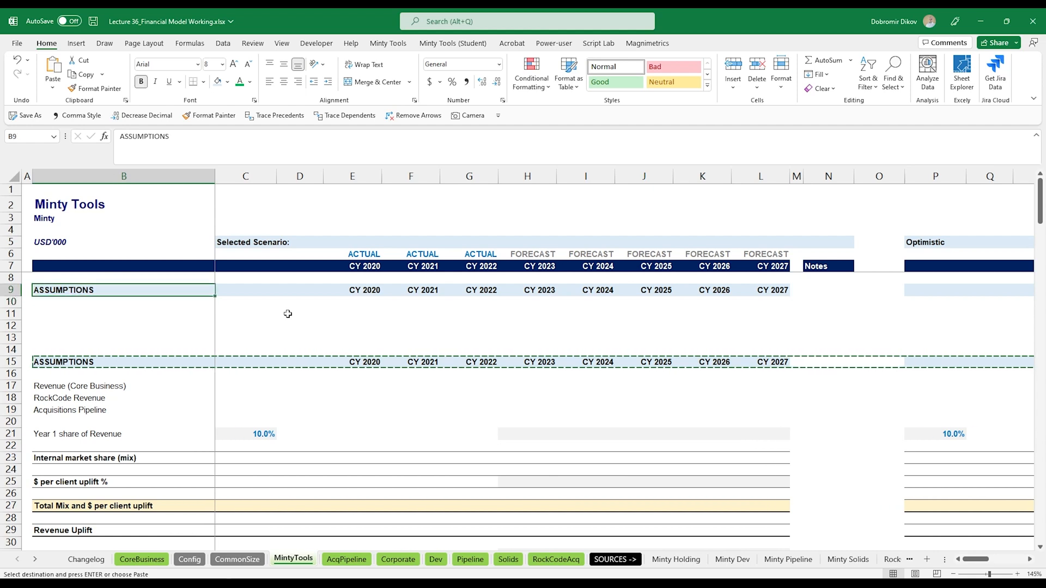
text(Settings)
key(Return)
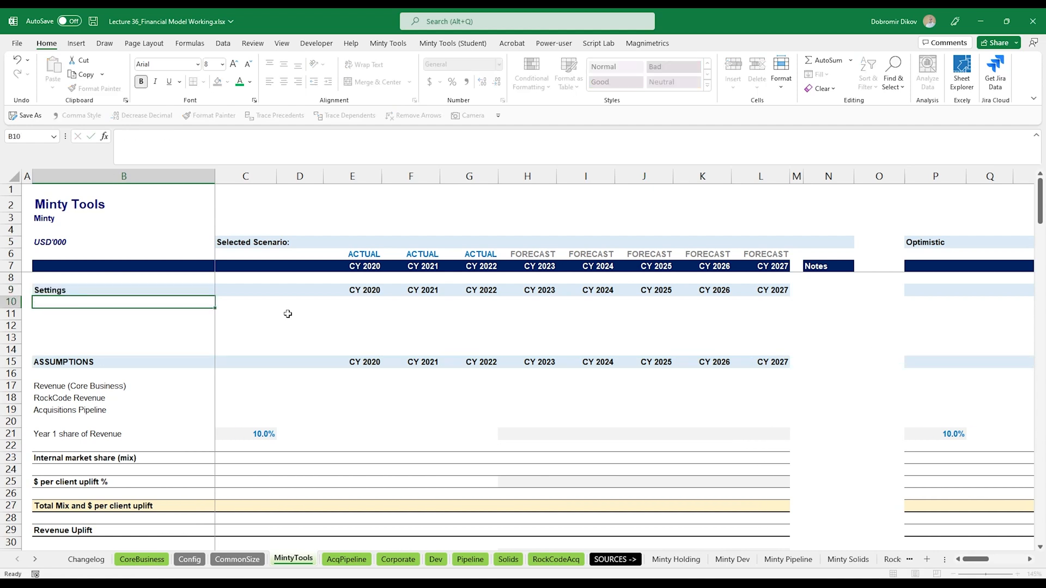
- List Options:, Optimistic and Realistic in B10 to B12 under Settings
text(Options:)
key(Return)
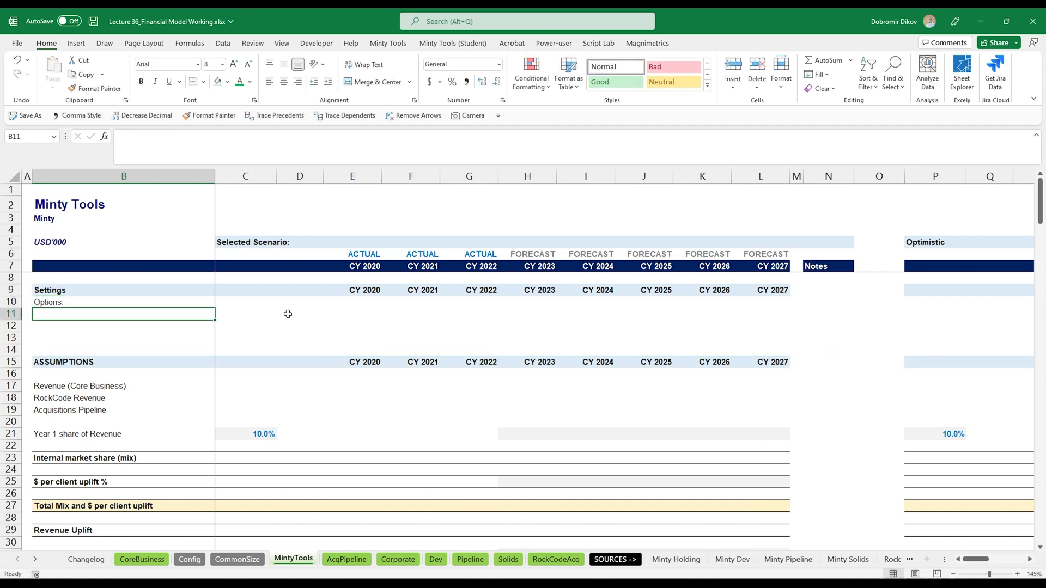
text(Optimis)
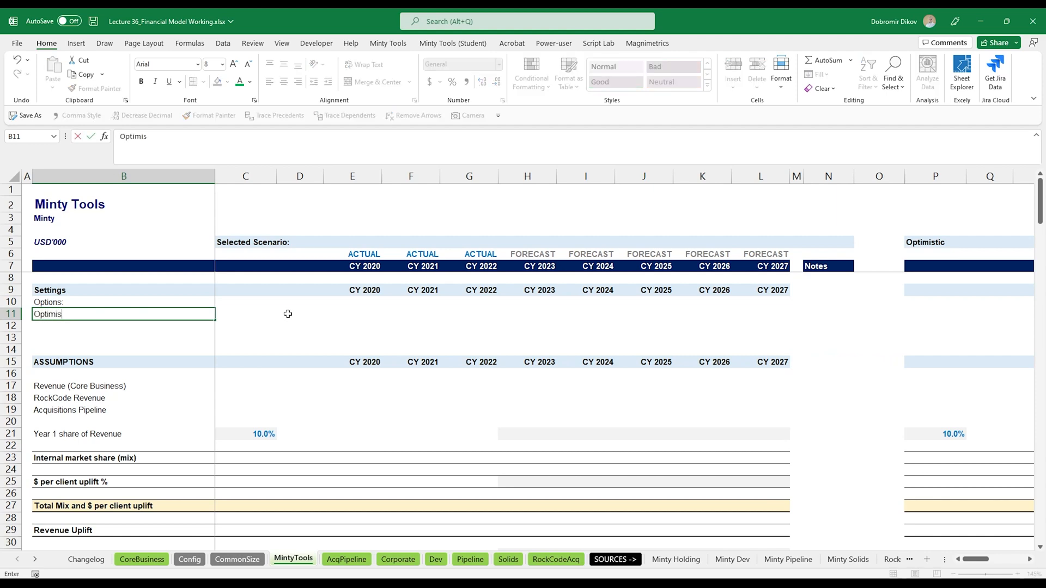
text(tic)
key(Return)
text(Reali)
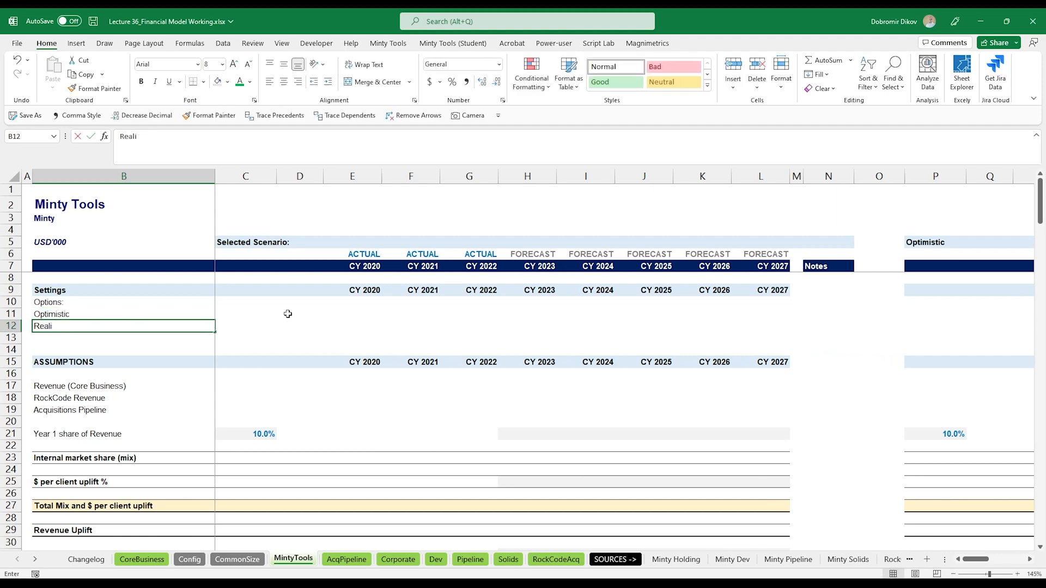
text(stic)
key(Return)
- Indent the Optimistic and Realistic labels and make the Options: label bold
key(Up)
key(Up)
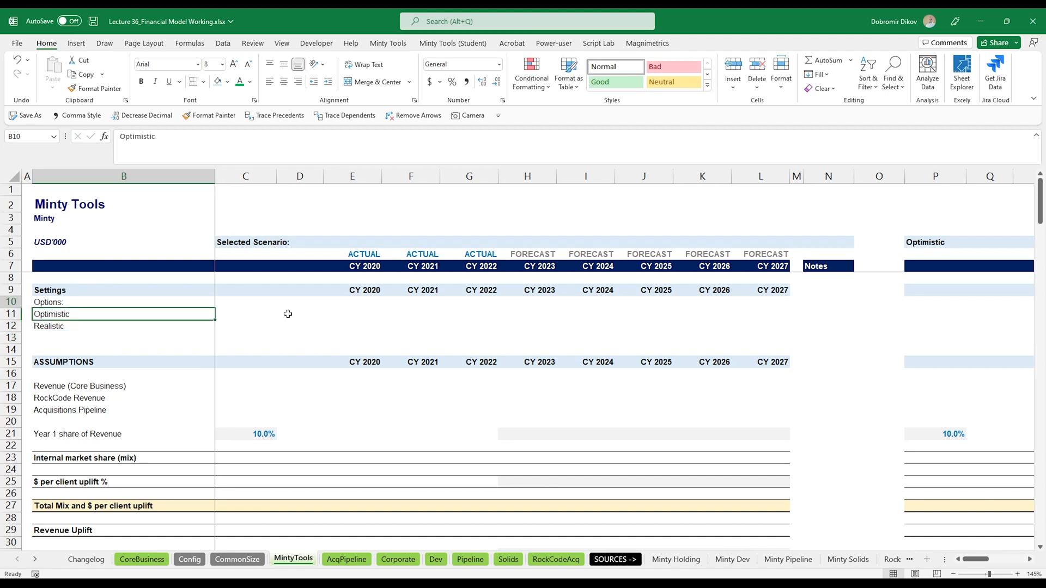
key(shift+Down)
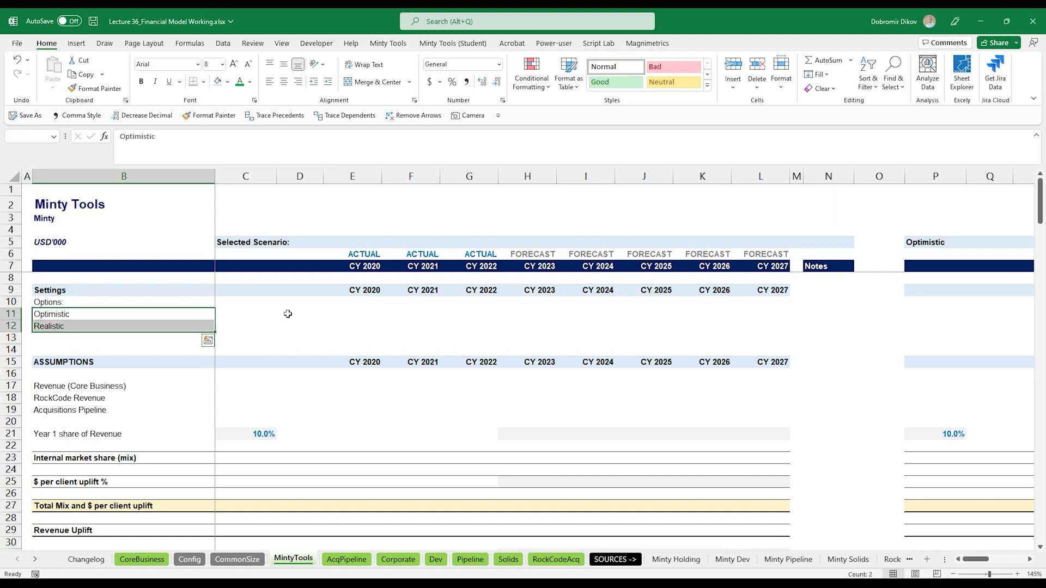
click(328, 82)
click(66, 302)
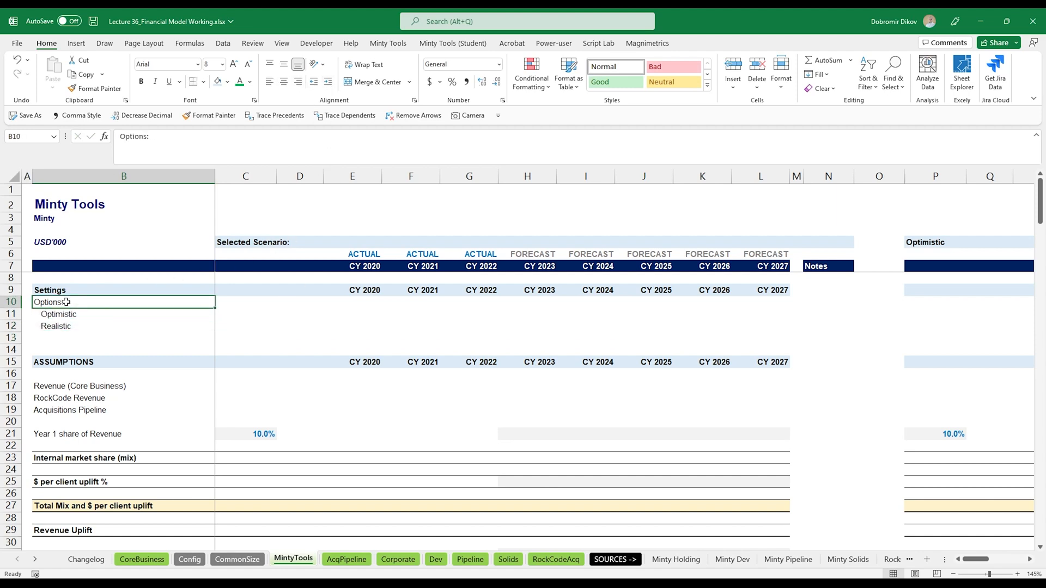
key(ctrl+b)
- Label C10 as Selected Option: and make it bold
key(Right)
text(S)
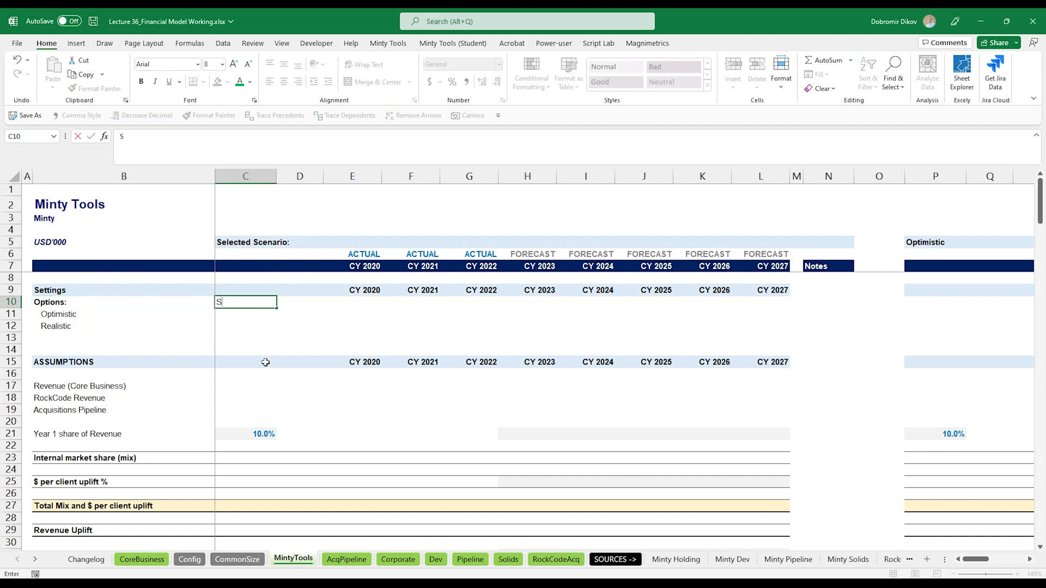
text(elected Option:)
key(Return)
key(Up)
key(ctrl+b)
key(Down)
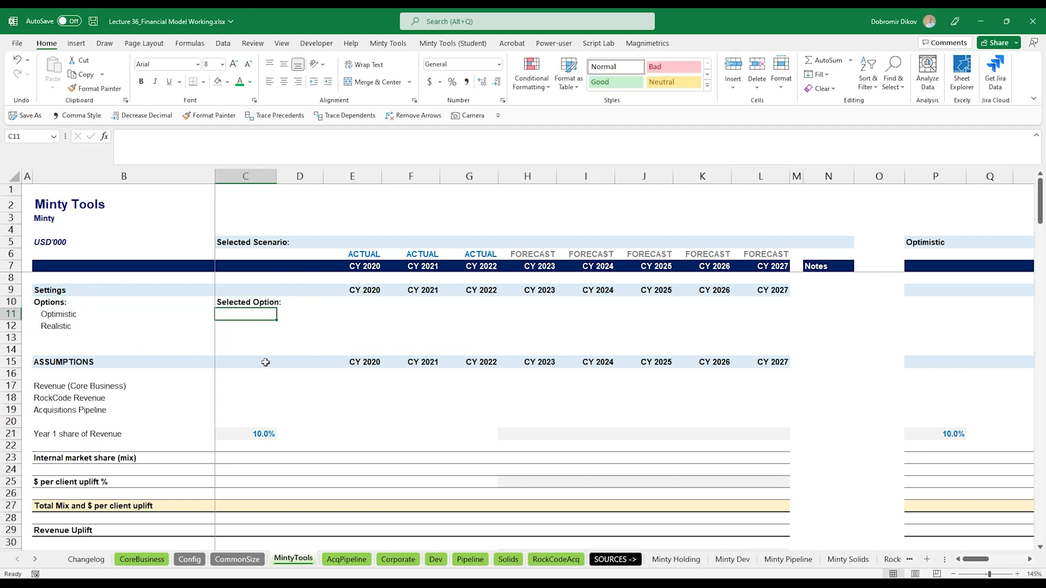
- Fill the input cell C11 with orange and give it an outside border
click(227, 82)
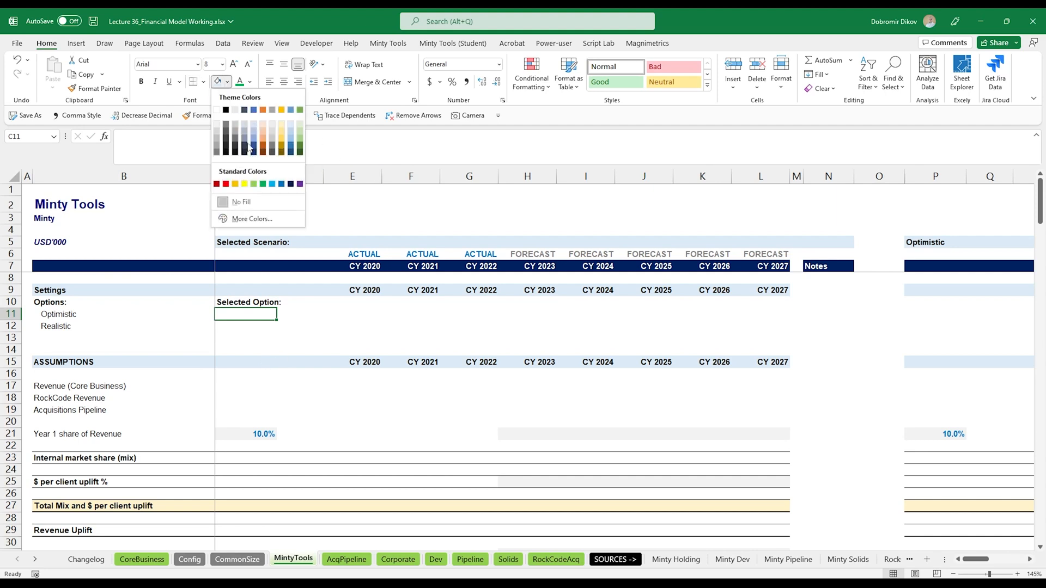
click(235, 184)
click(203, 82)
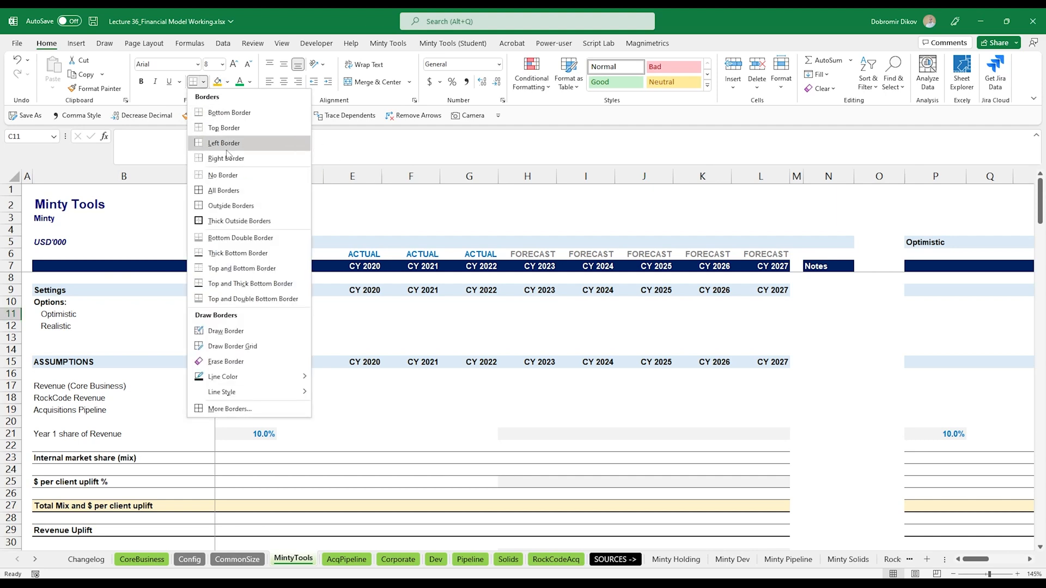
click(225, 207)
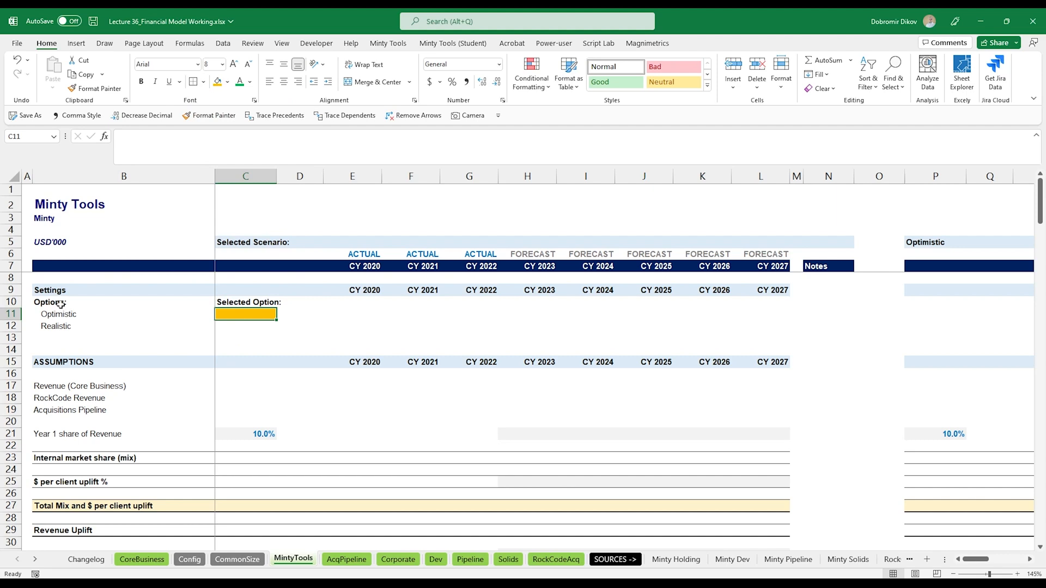
- Put a thick outside border around the Settings options block from B10 to D13
drag(60, 304, 313, 338)
click(203, 82)
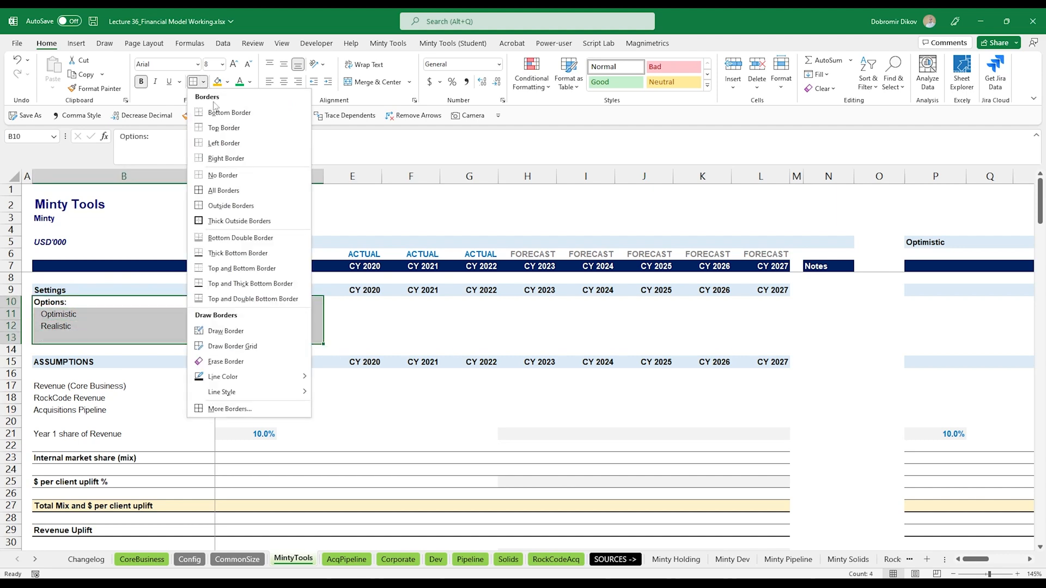
click(230, 221)
click(384, 327)
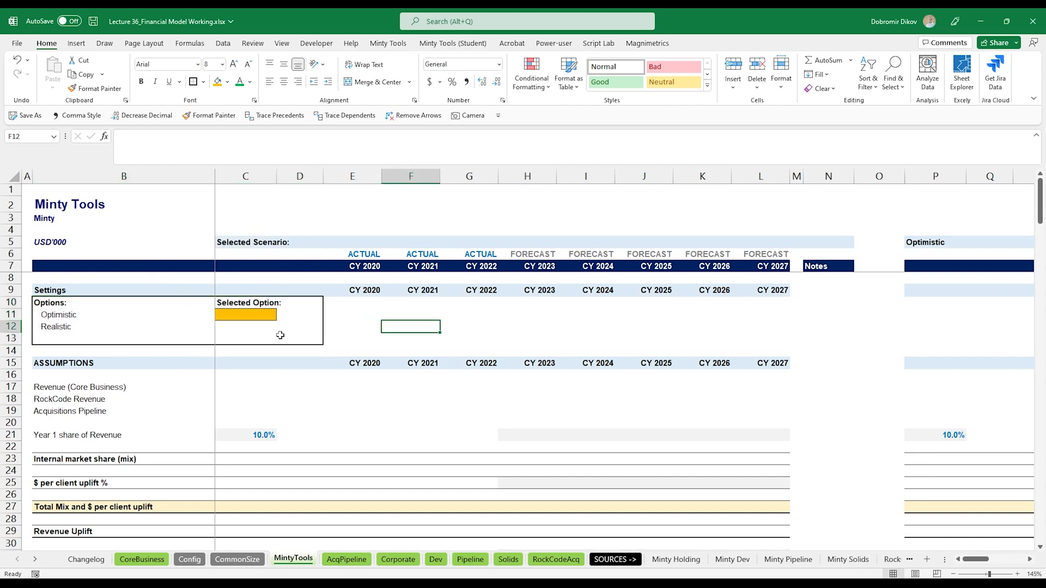
- Insert a combo box form control, drawing it across J2 to L2
click(232, 315)
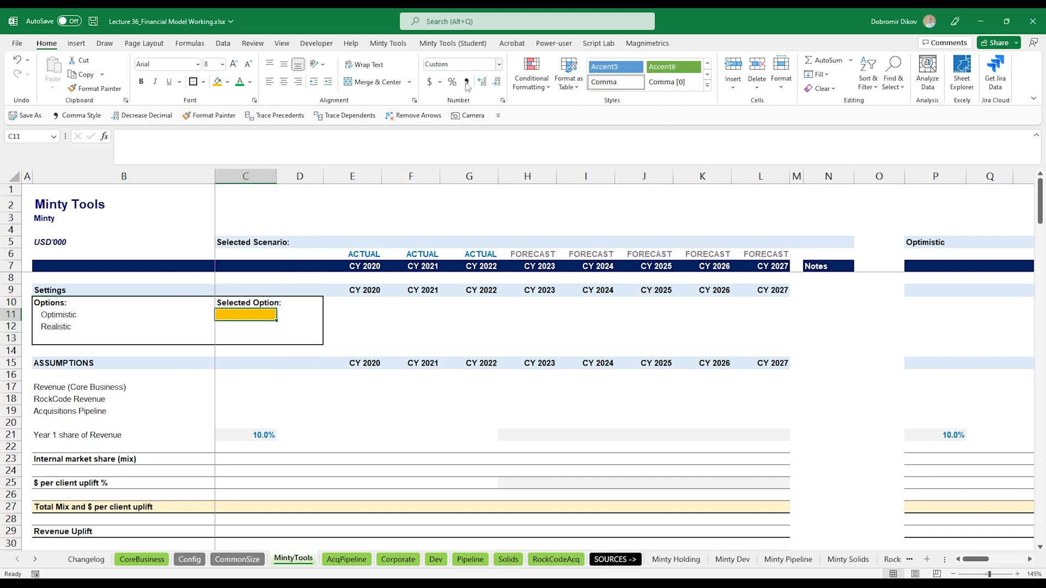
click(317, 43)
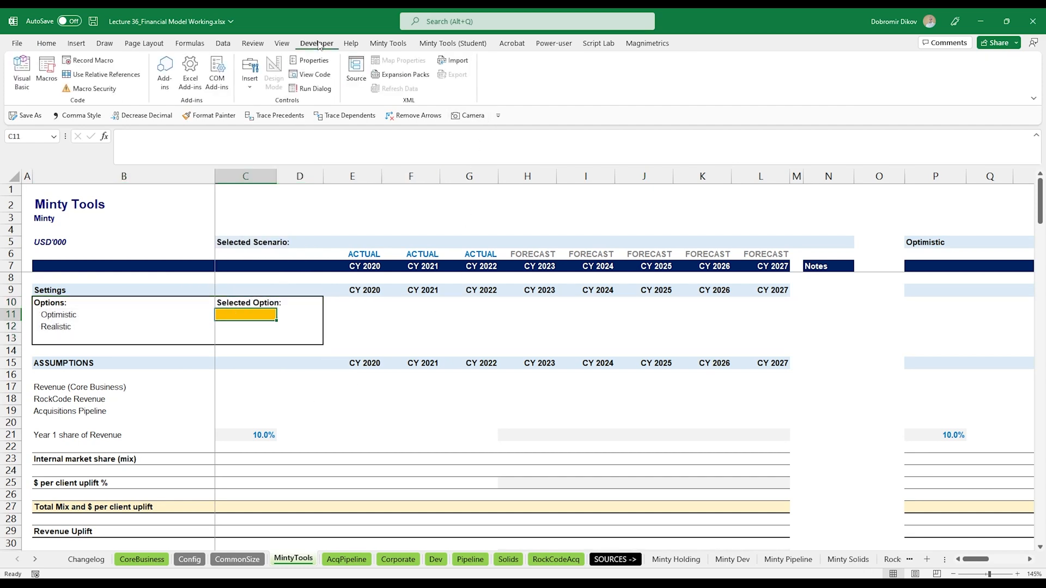
click(249, 78)
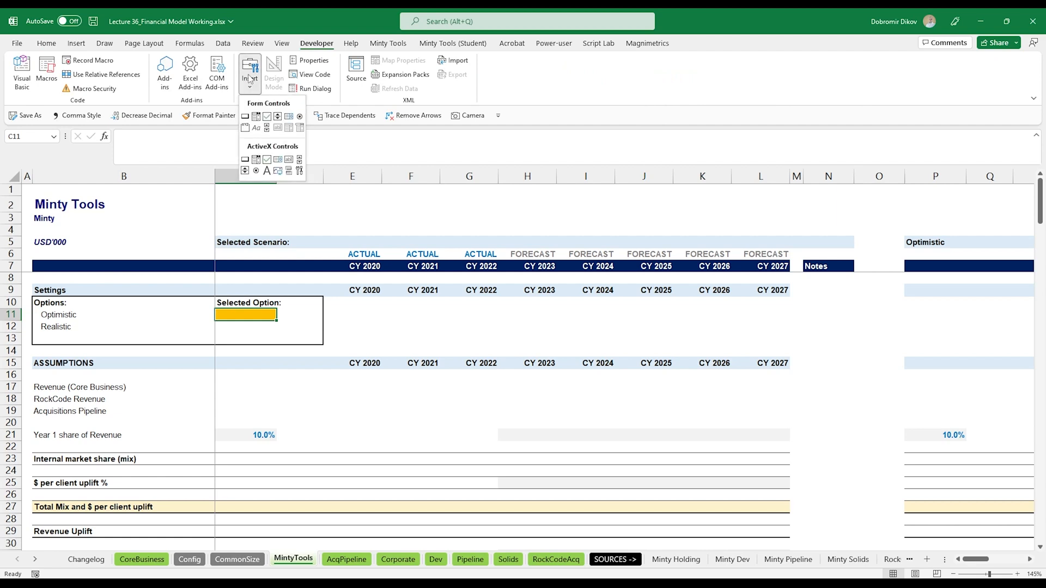
click(255, 116)
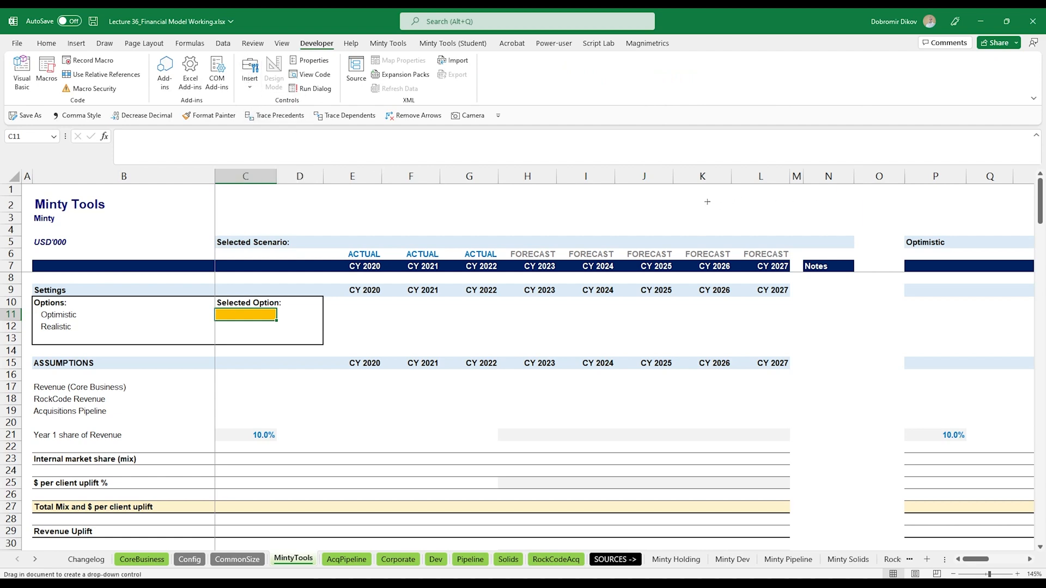
mouse_move(679, 193)
mouse_down()
mouse_move(786, 212)
mouse_move(765, 205)
mouse_up()
drag(683, 203, 673, 204)
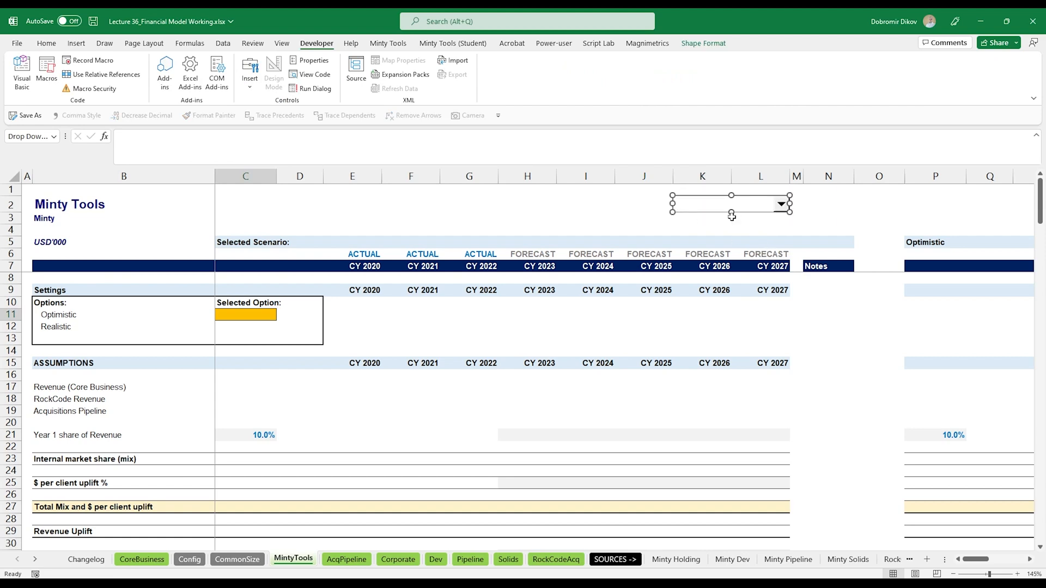
- Format the combo box with input range B11:B12, cell link C11 and 2 drop-down lines
right_click(709, 207)
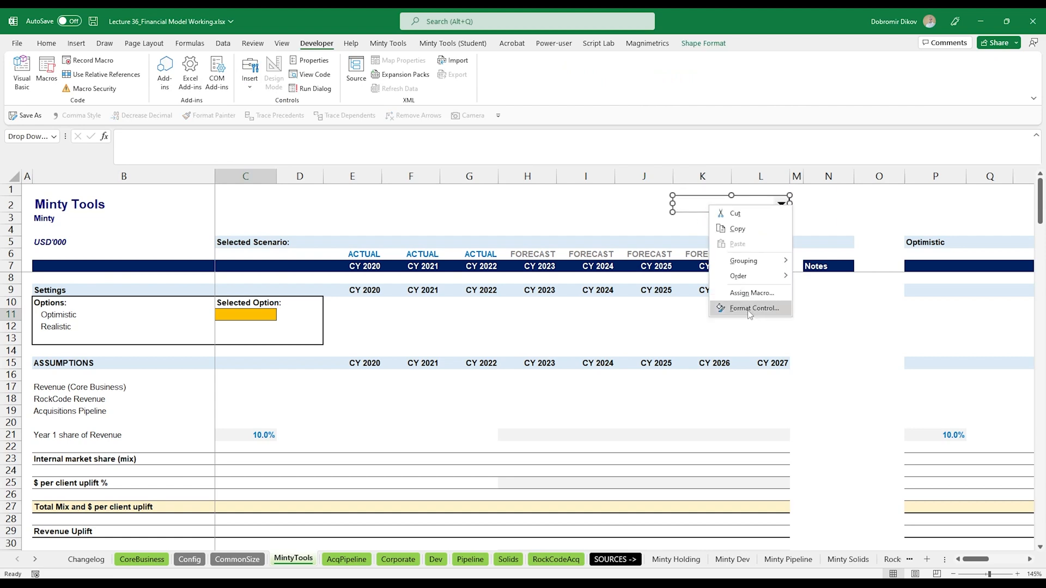
click(749, 309)
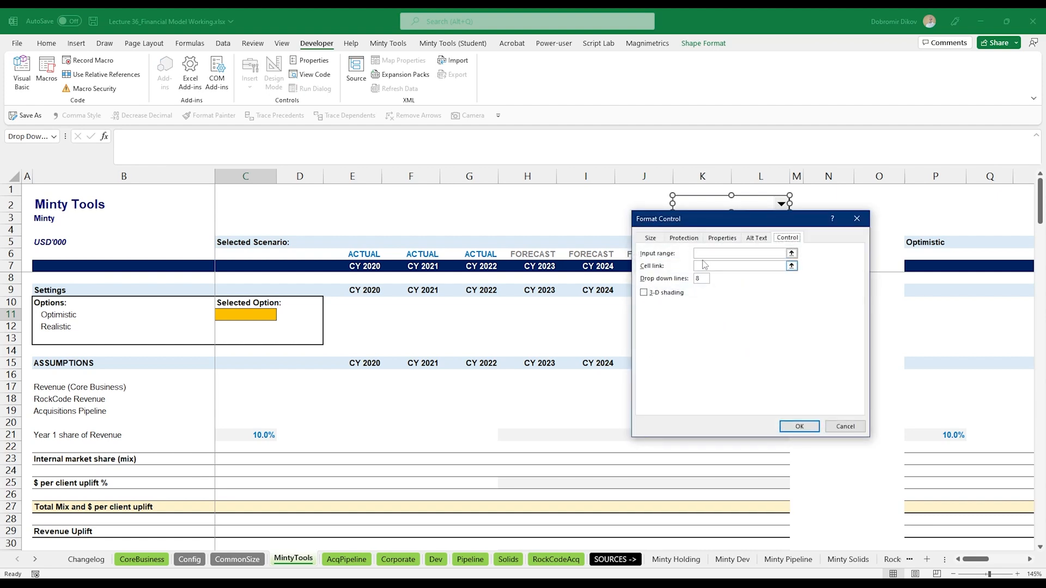
click(705, 253)
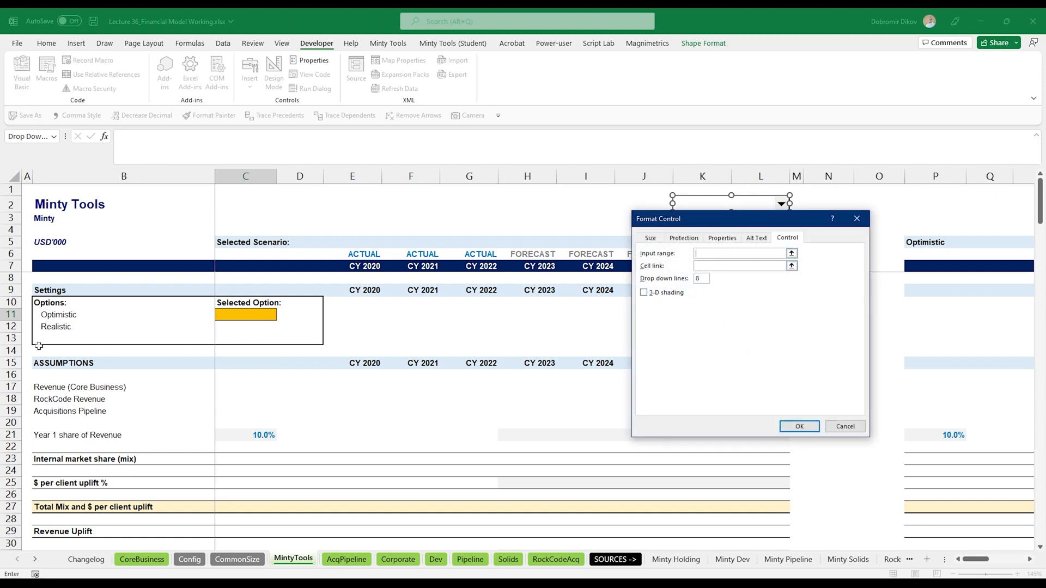
click(338, 561)
click(302, 560)
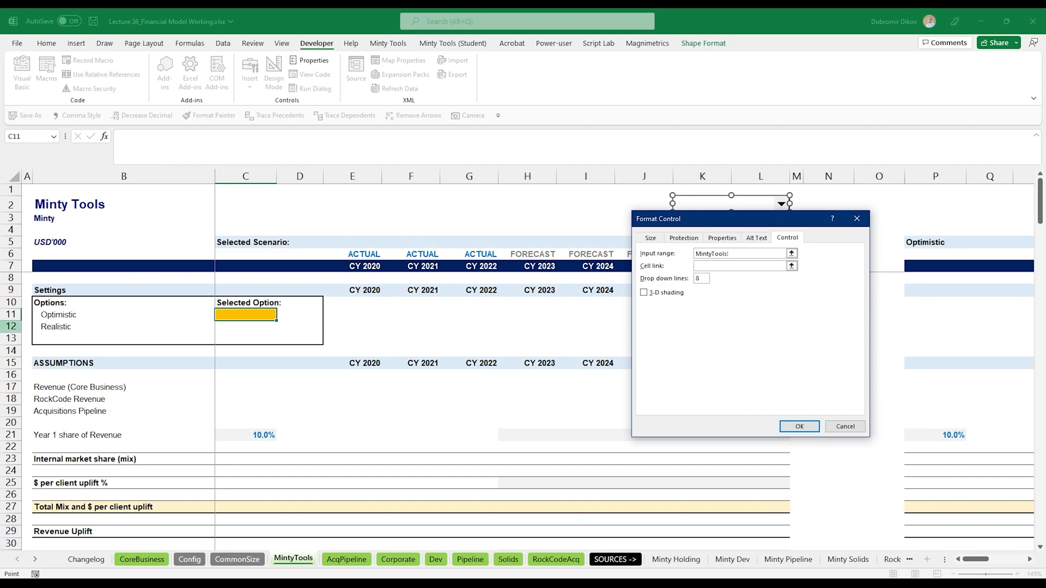
drag(44, 316, 48, 328)
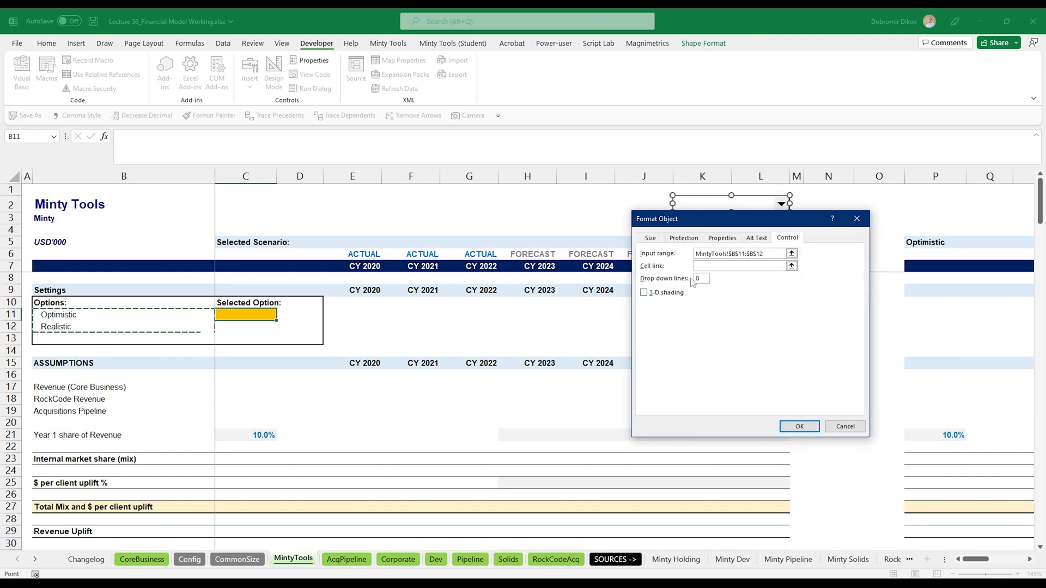
click(702, 266)
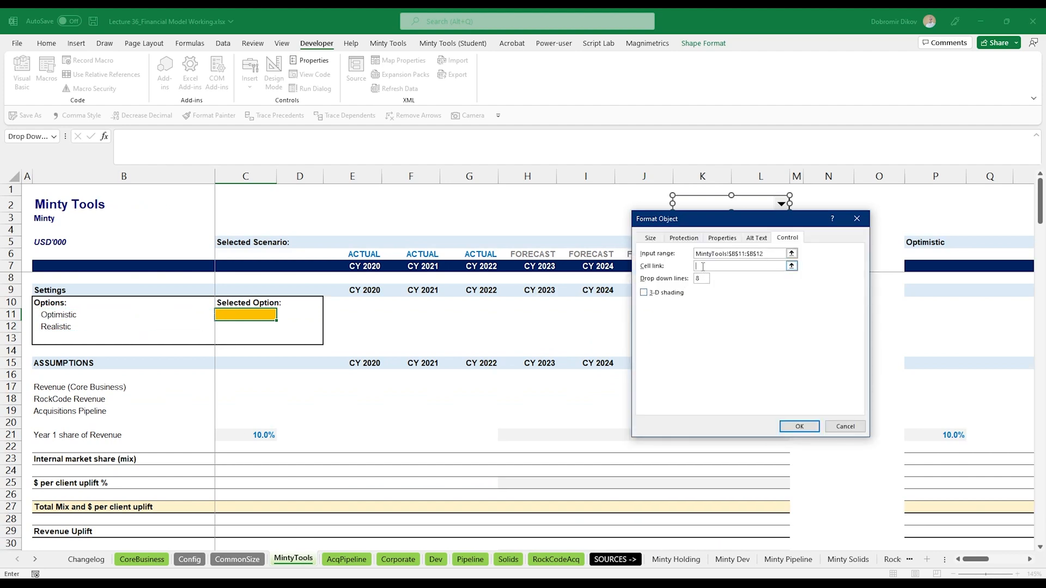
click(333, 560)
click(295, 560)
click(257, 313)
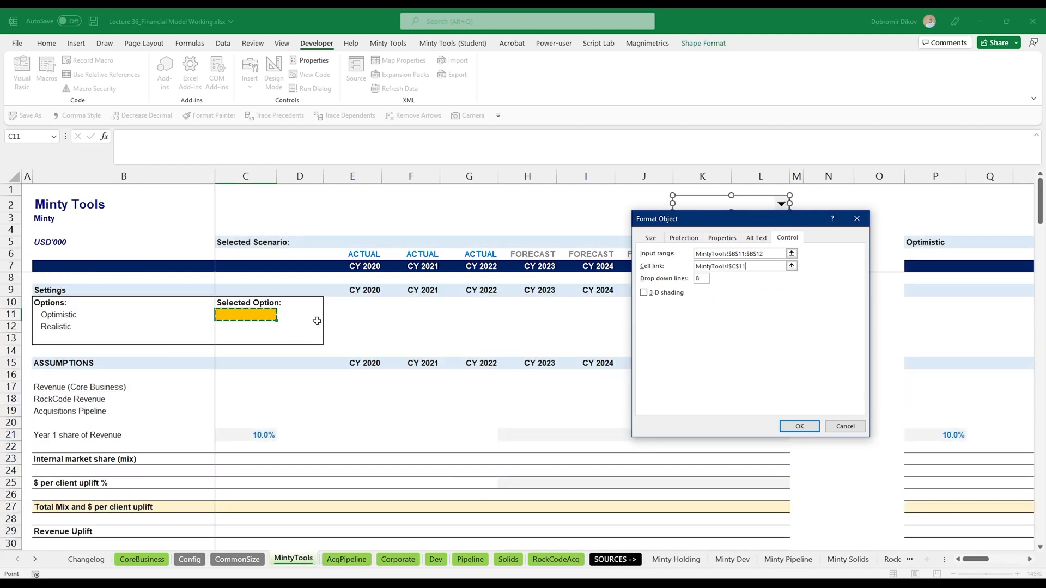
click(700, 279)
click(799, 427)
- Test the drop-down by choosing Realistic and then Optimistic
click(839, 218)
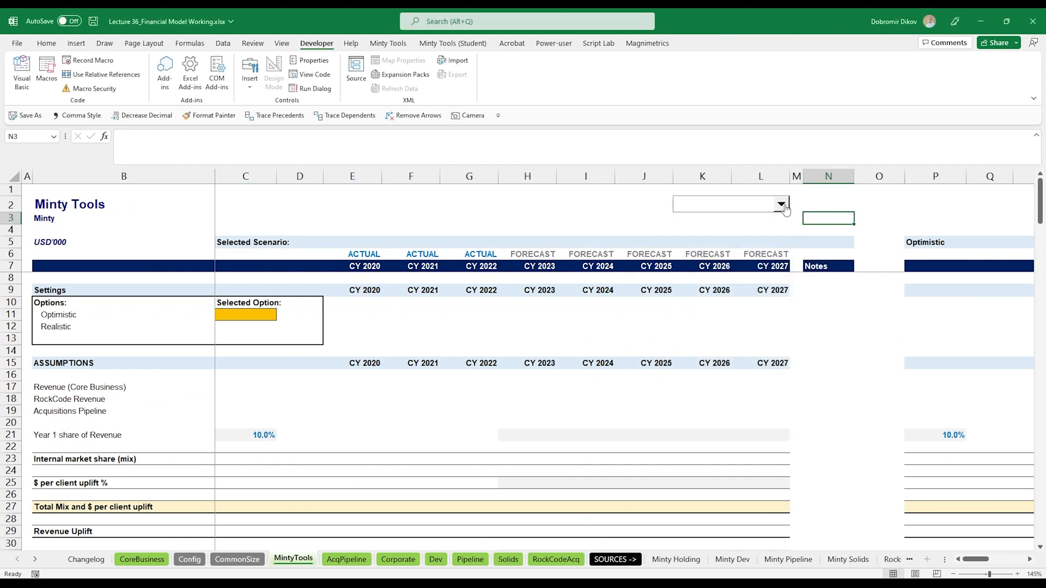
click(784, 209)
click(707, 218)
click(780, 213)
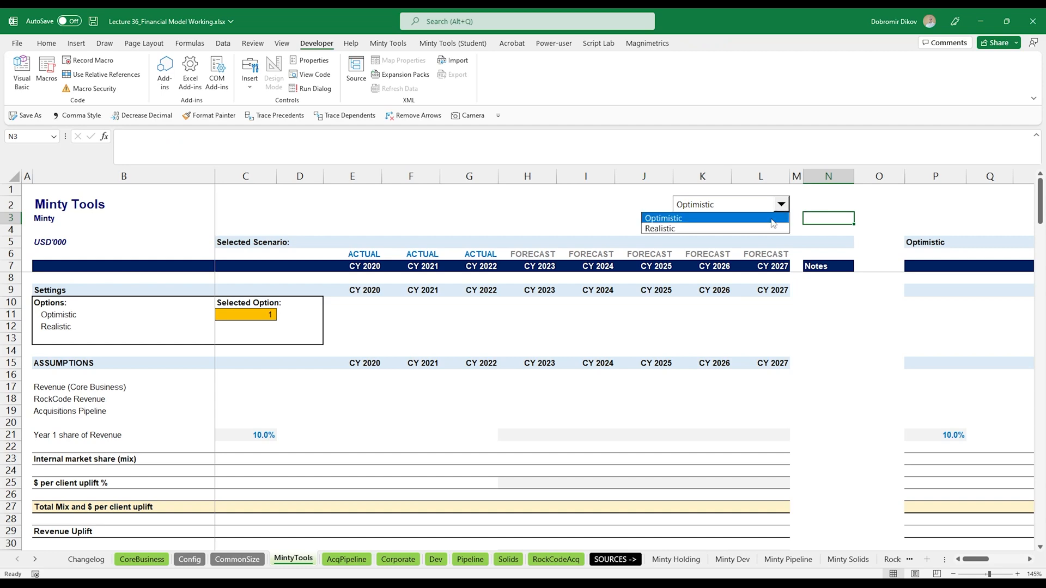
click(769, 229)
click(256, 314)
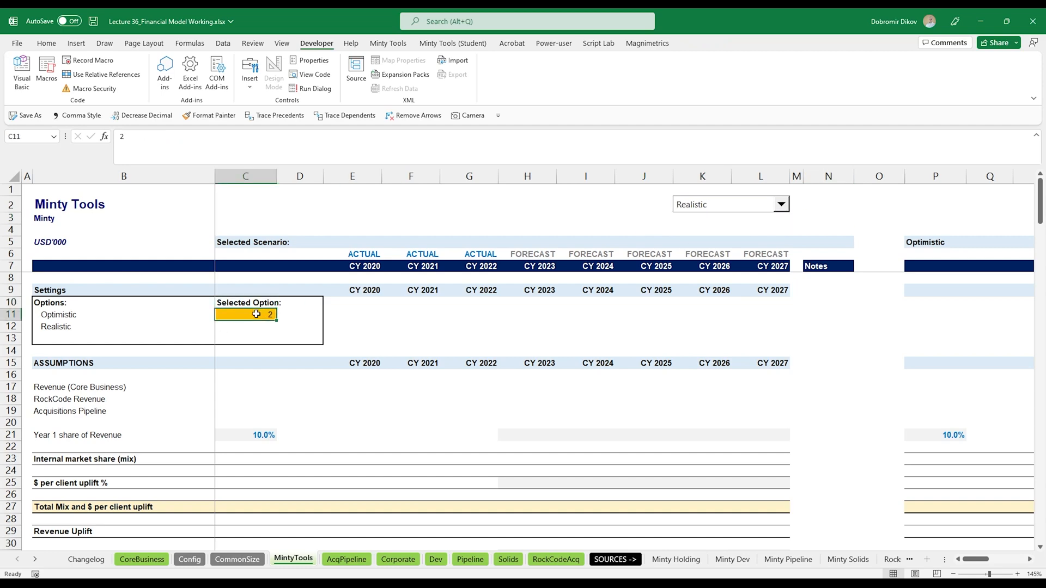
click(693, 208)
click(694, 219)
click(695, 229)
- Start a SWITCH formula in the Revenue cell E108 with $C$11 as the expression
scroll(431, 453, down, 14)
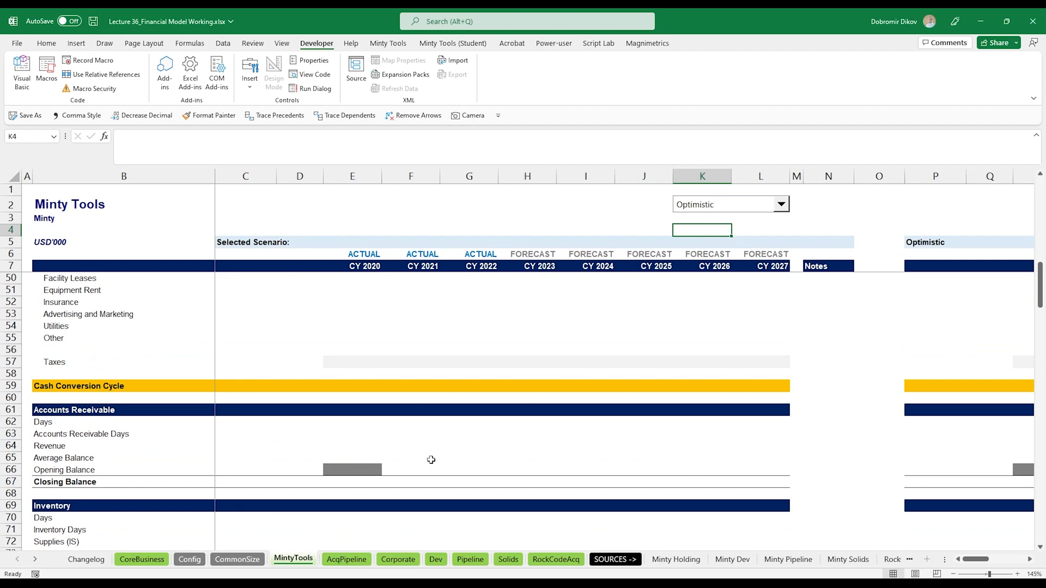
scroll(431, 459, down, 16)
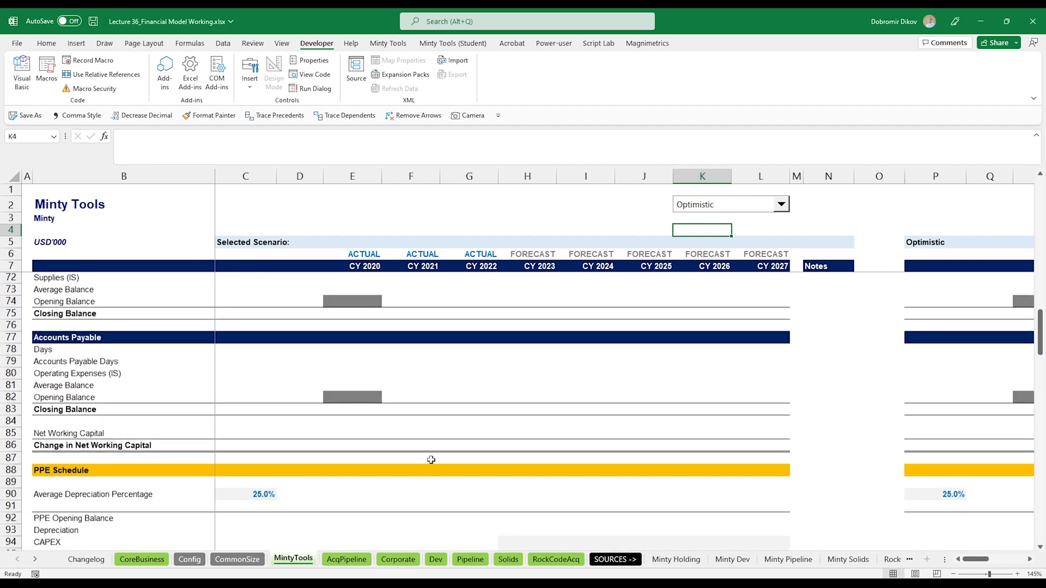
scroll(431, 460, down, 2)
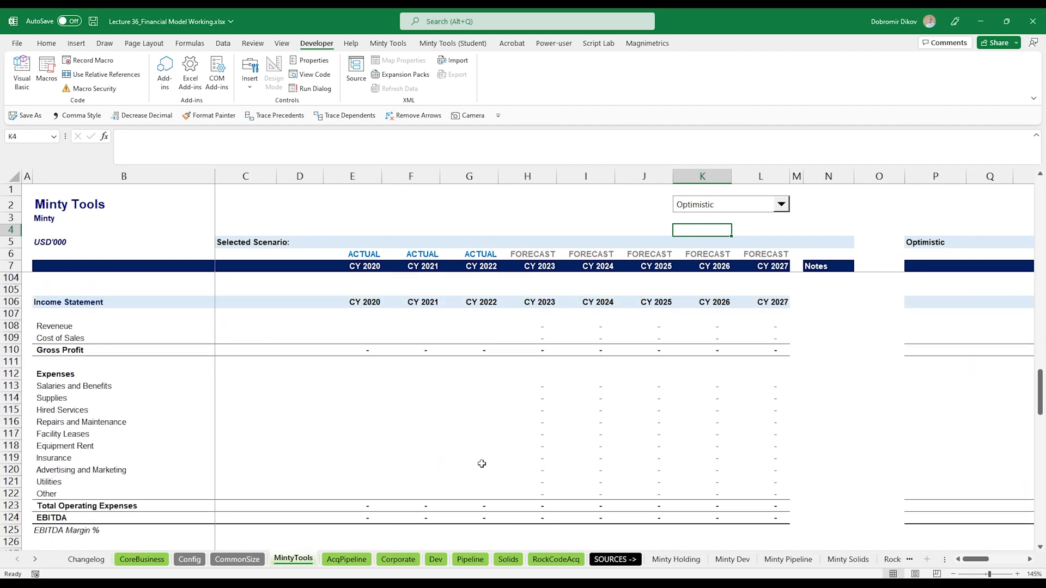
scroll(404, 355, down, 1)
scroll(382, 381, up, 2)
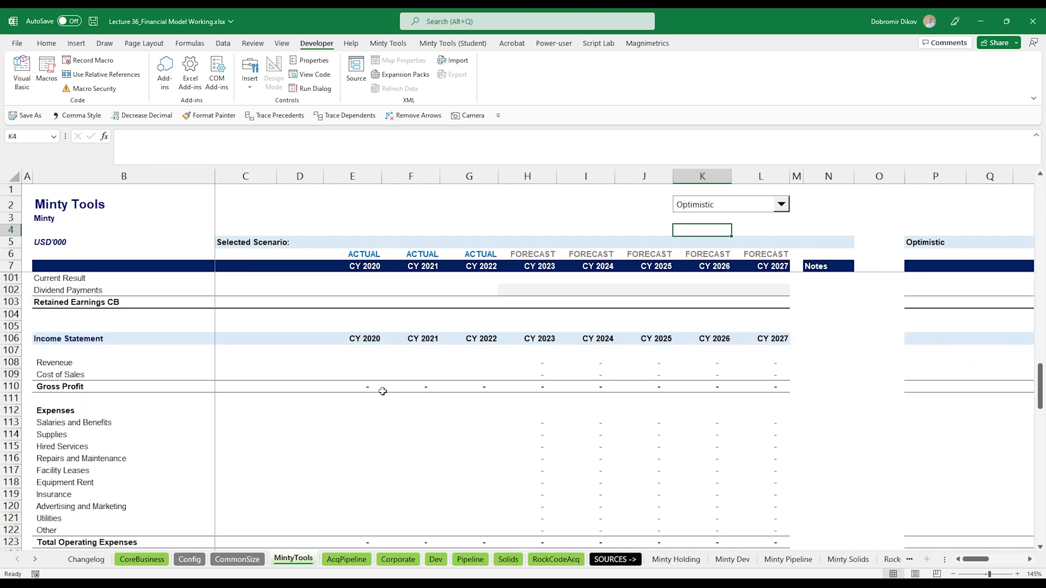
click(365, 361)
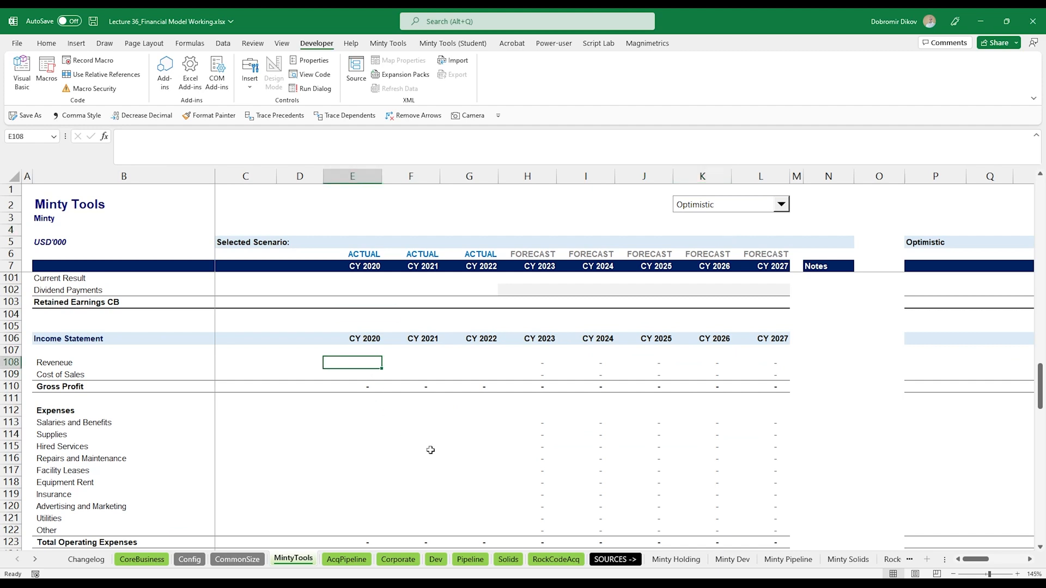
text(=switch)
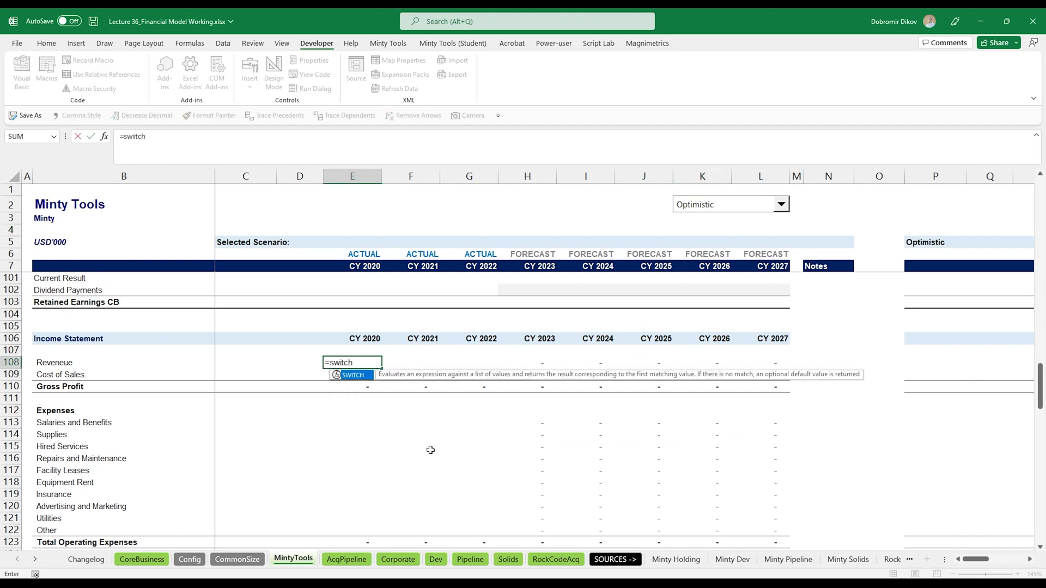
key(Tab)
scroll(334, 382, up, 20)
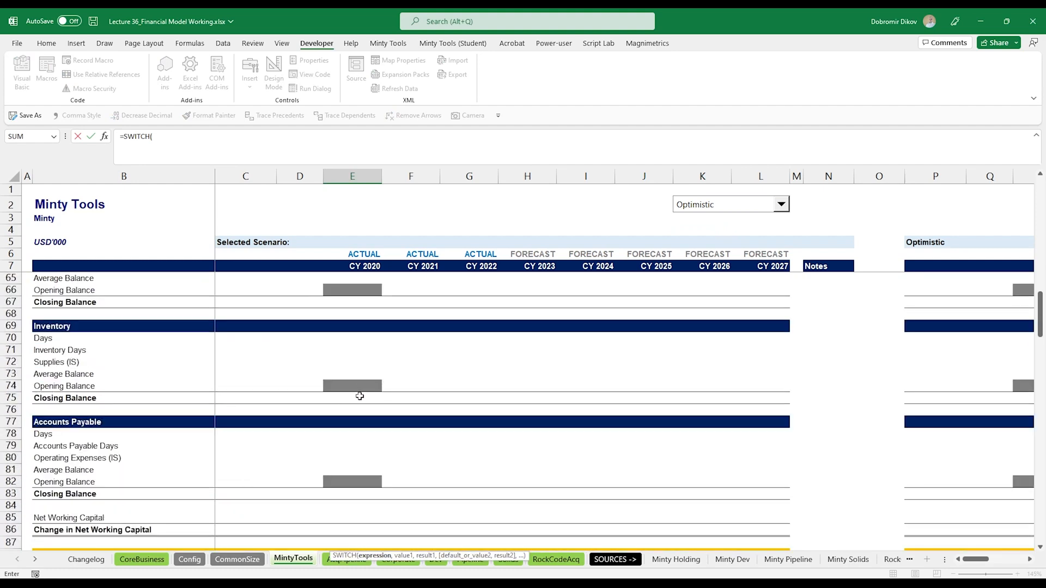
scroll(354, 396, up, 4)
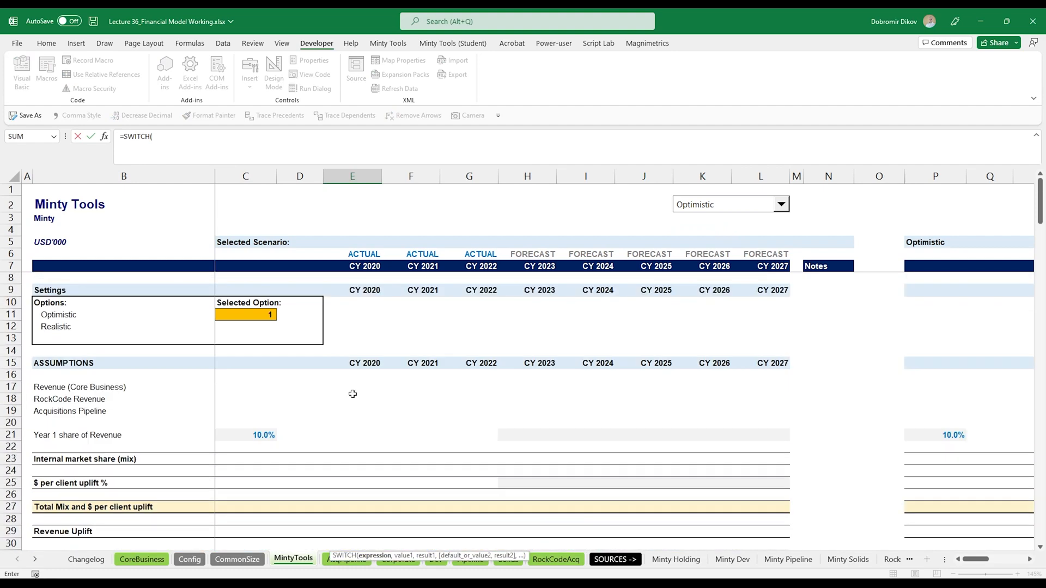
click(234, 314)
key(F4)
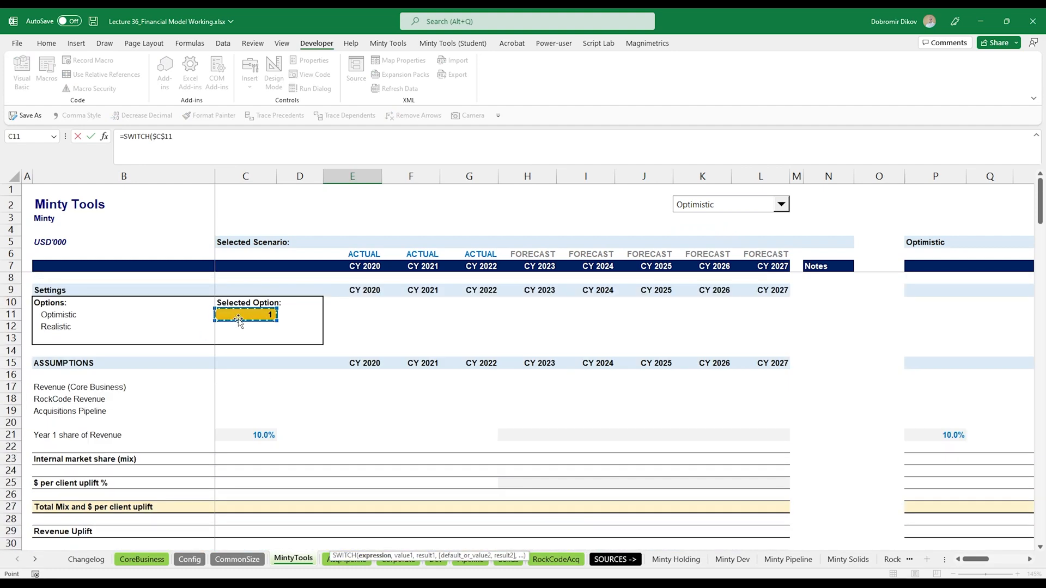
- Complete the Revenue SWITCH formula so option 1 returns R108 and option 2 returns AE108
text(,)
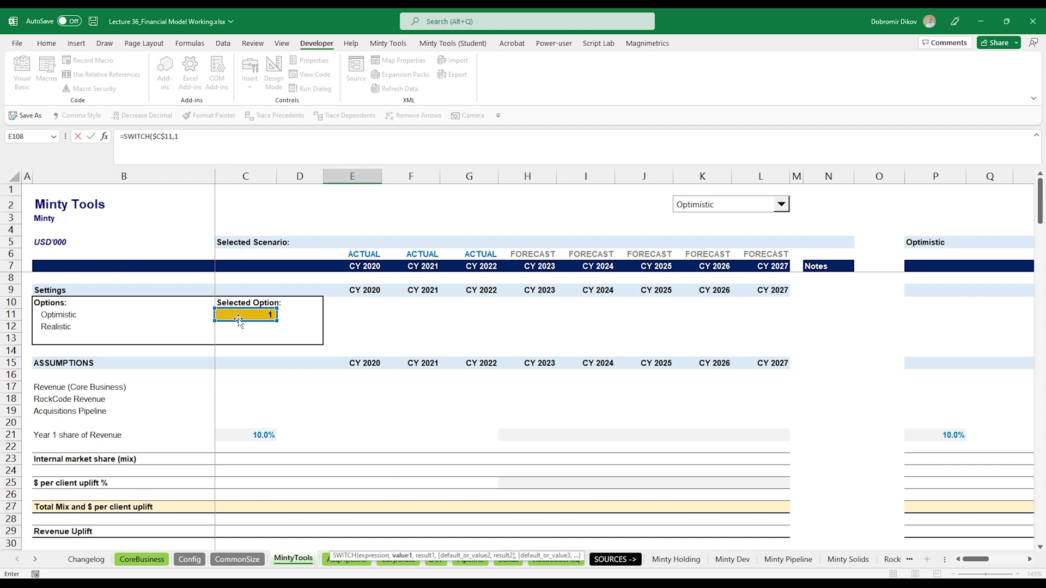
text(1,)
scroll(497, 434, down, 11)
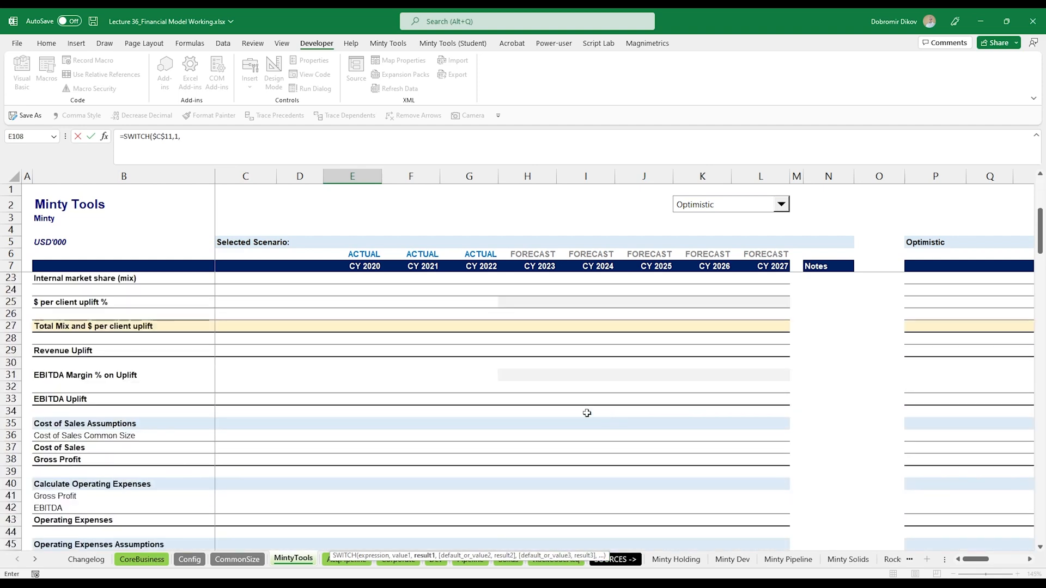
scroll(498, 434, down, 20)
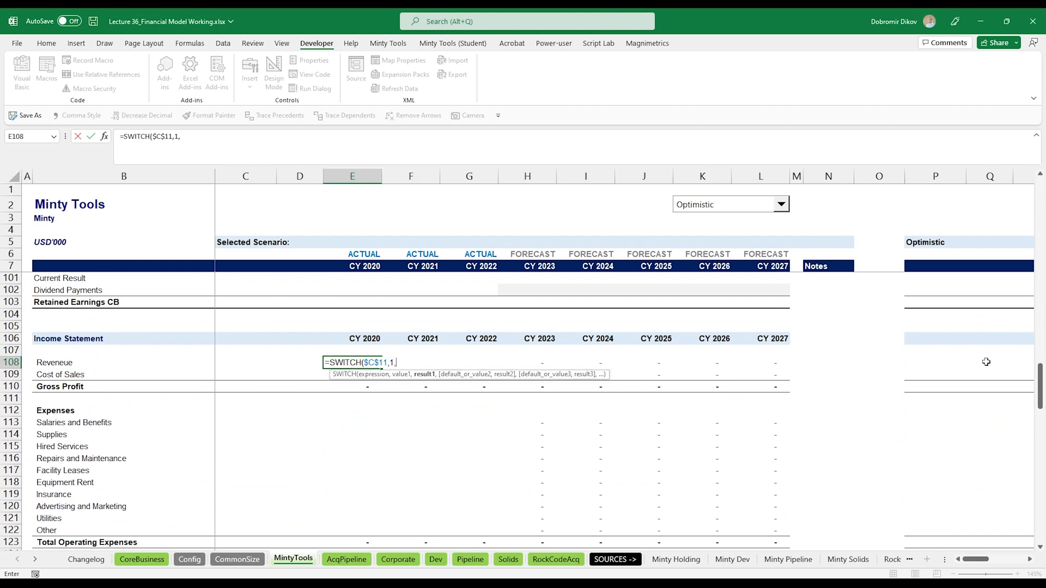
click(1029, 559)
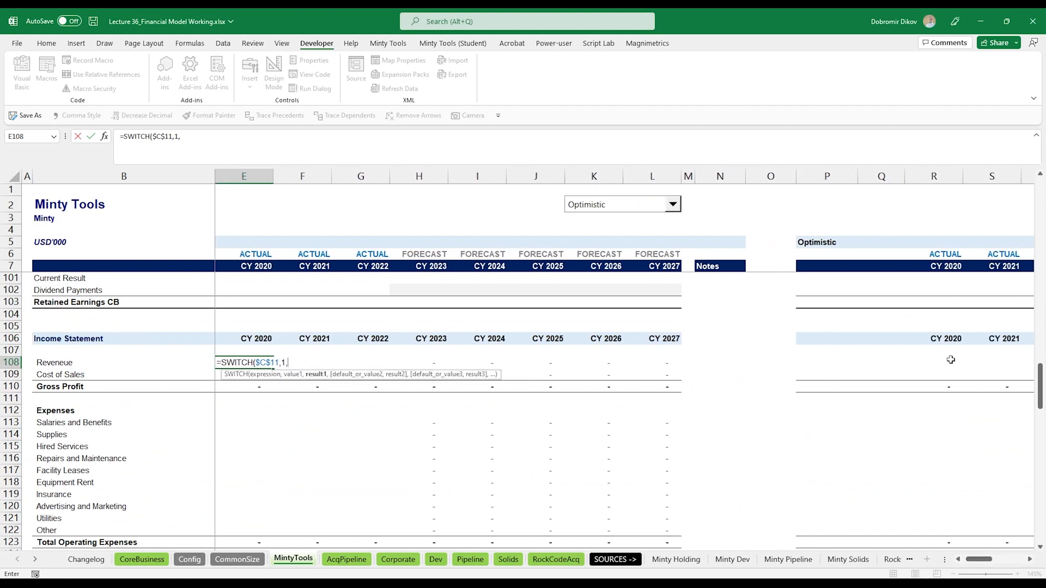
click(948, 362)
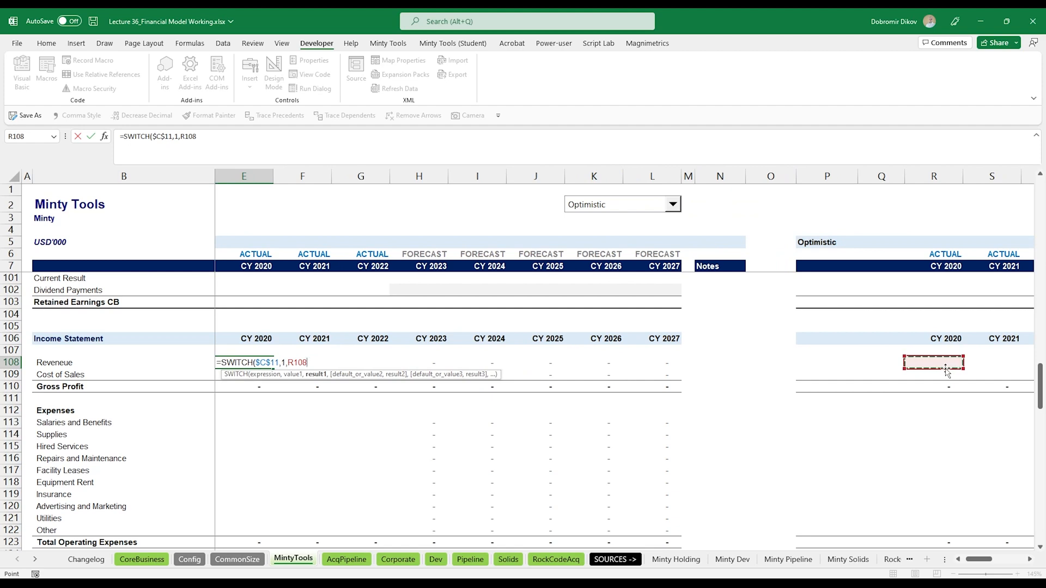
text(,2,)
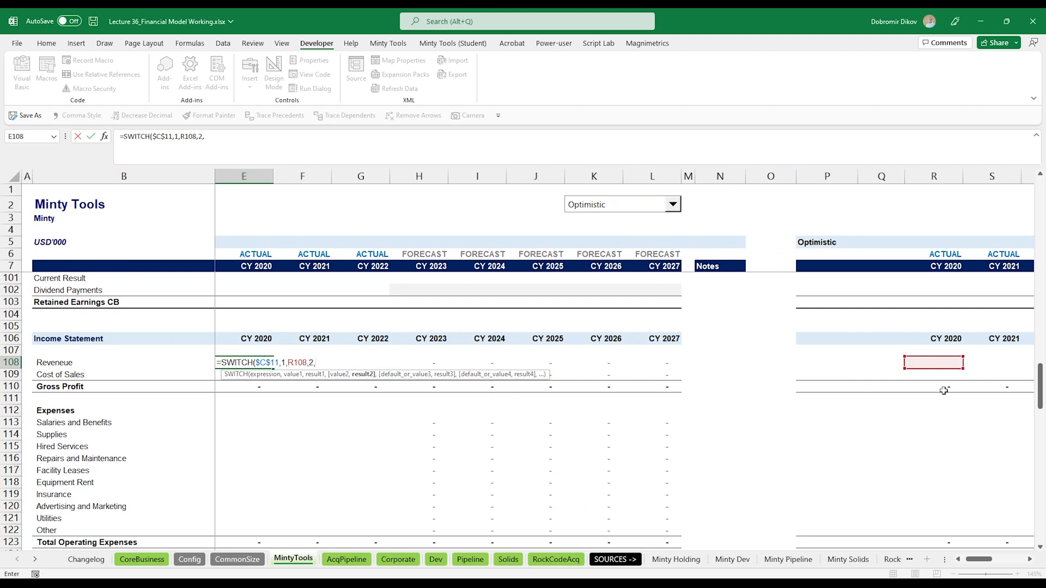
click(1029, 559)
click(1029, 559)
click(1029, 559)
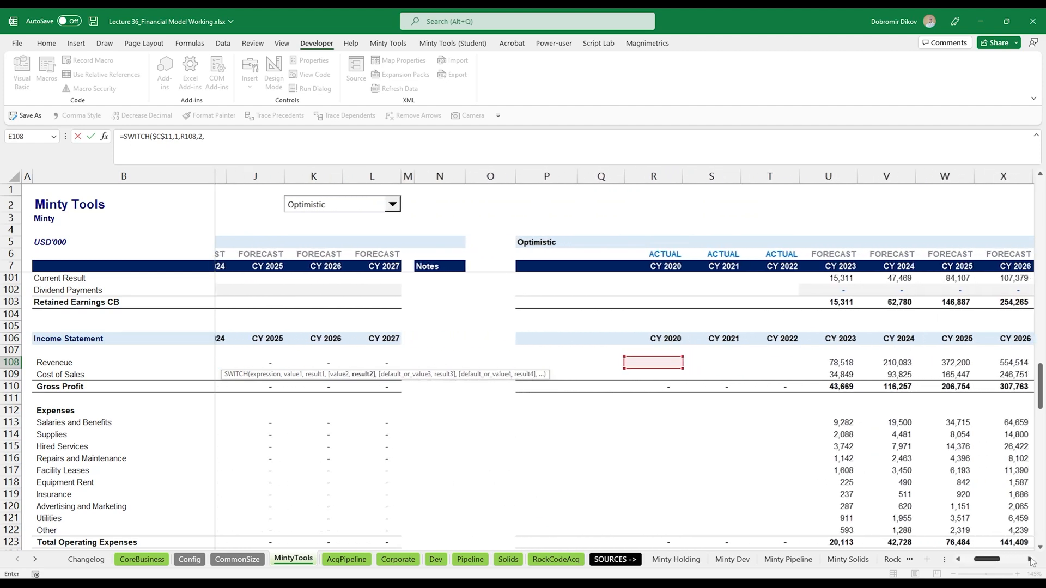
click(1029, 559)
click(1029, 559)
click(1029, 559)
click(1029, 559)
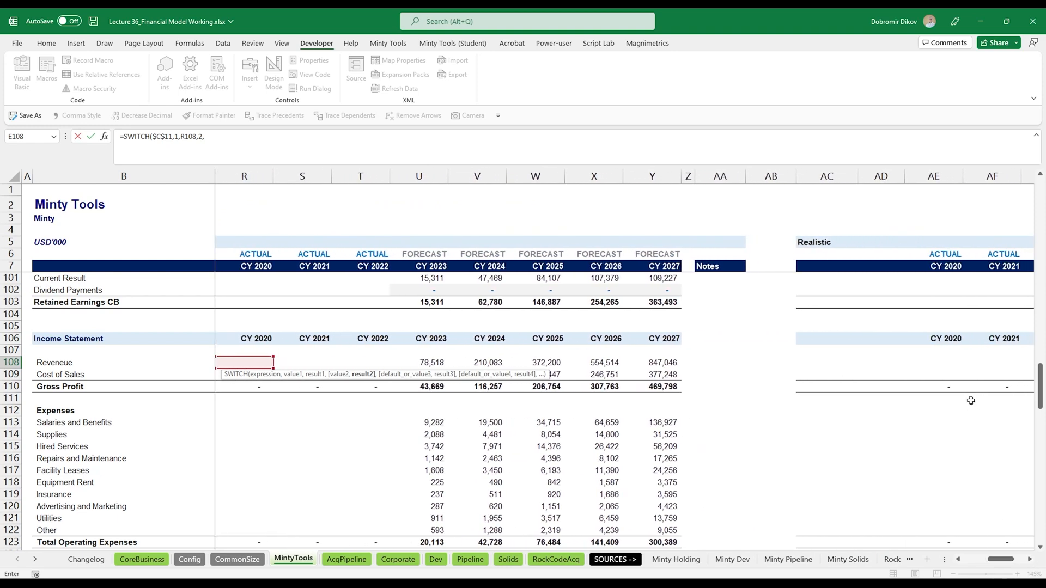
click(950, 362)
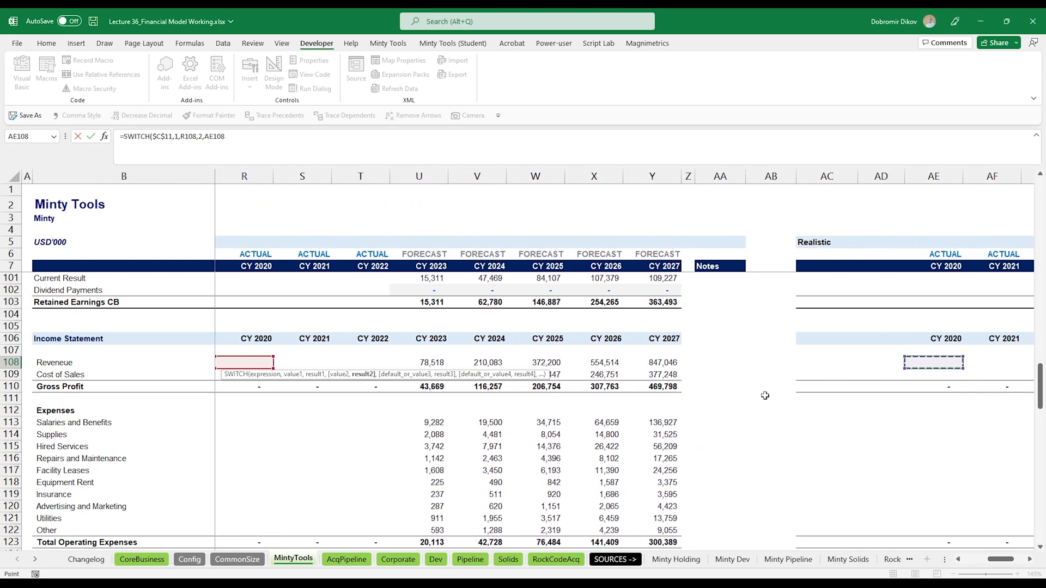
key(ctrl+Return)
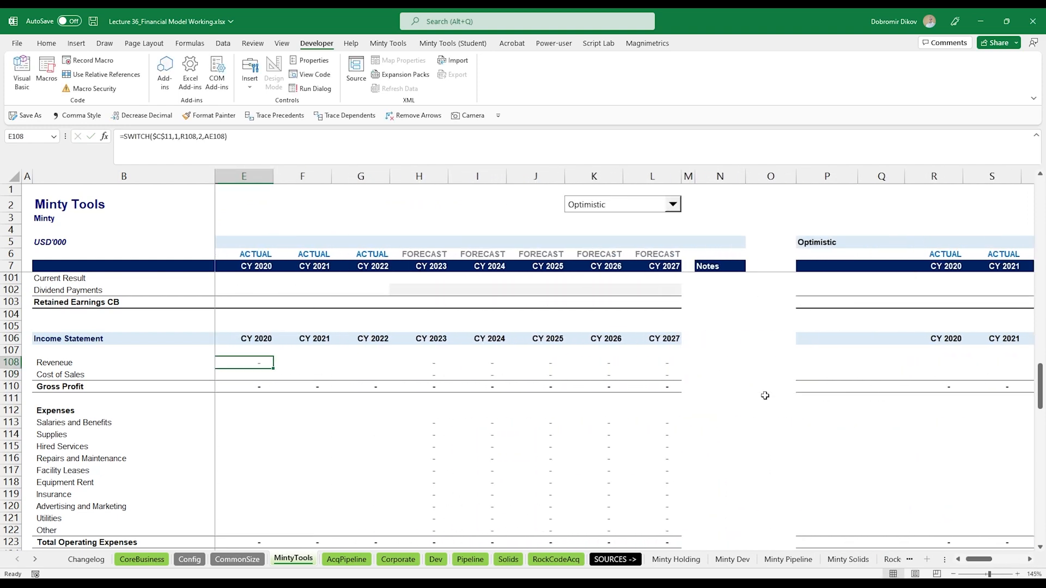
- Fill the Revenue formula right across all years through CY 2027
key(ctrl+shift+Right)
key(ctrl+shift+Right)
key(ctrl+r)
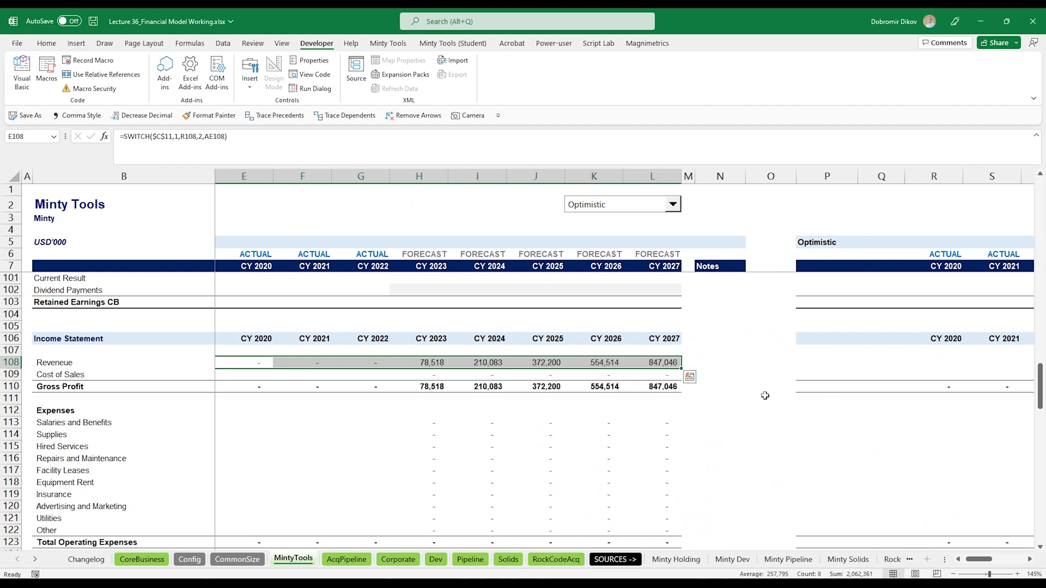
- Copy the Revenue row formulas and paste them into the Cost of Sales row
scroll(765, 395, left, 2)
key(ctrl+c)
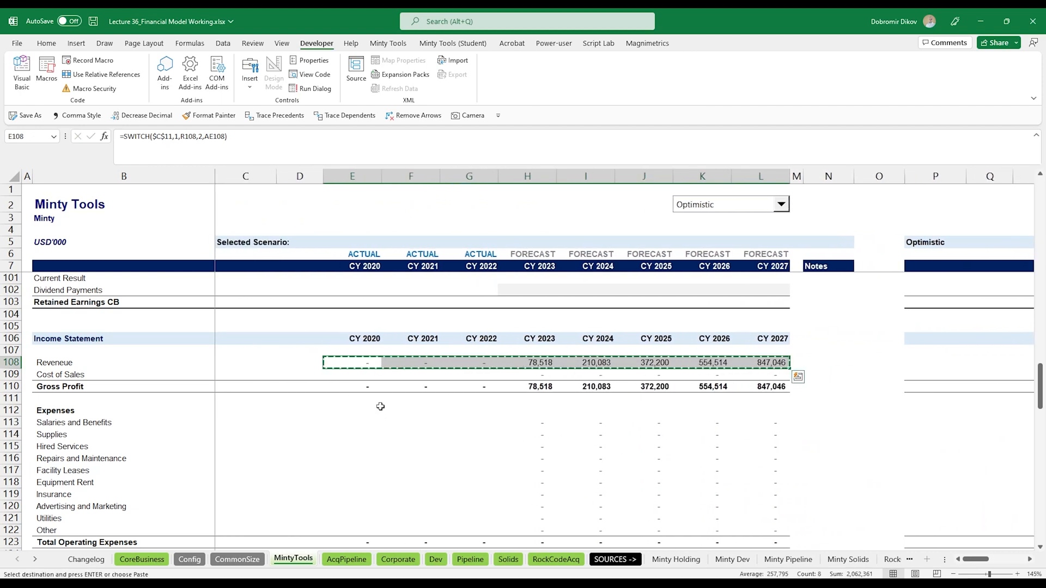
drag(370, 376, 469, 375)
key(ctrl+shift+Right)
key(ctrl+v)
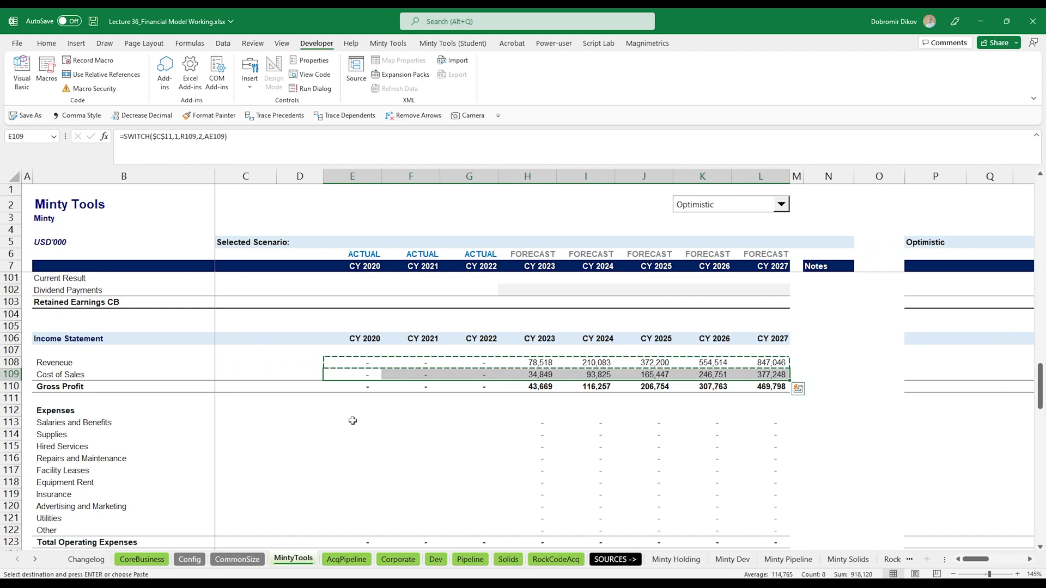
- Paste the SWITCH formulas into the expense rows from Salaries and Benefits to Other
drag(362, 423, 348, 516)
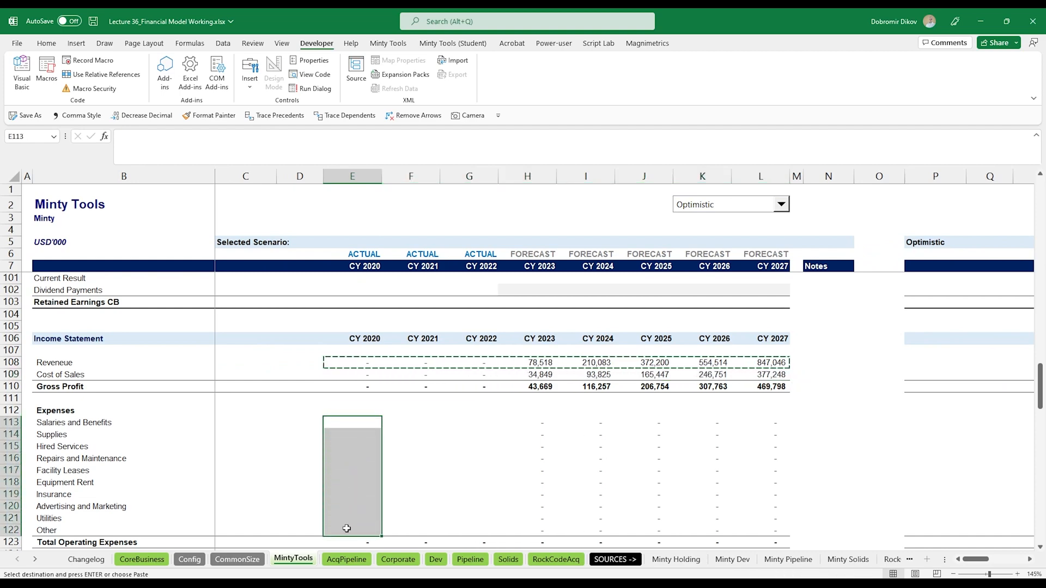
key(ctrl+shift+Right)
key(ctrl+v)
- Paste the SWITCH formulas into the Depreciation, Interest and Other non-operating income rows
scroll(366, 464, down, 1)
scroll(367, 464, down, 4)
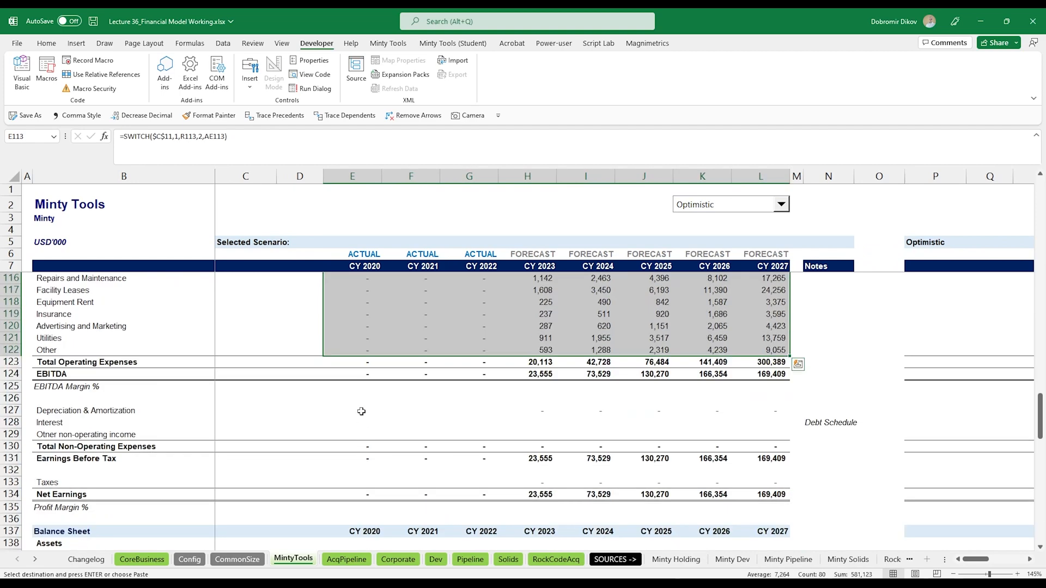
drag(361, 411, 356, 434)
key(ctrl+shift+Right)
key(ctrl+v)
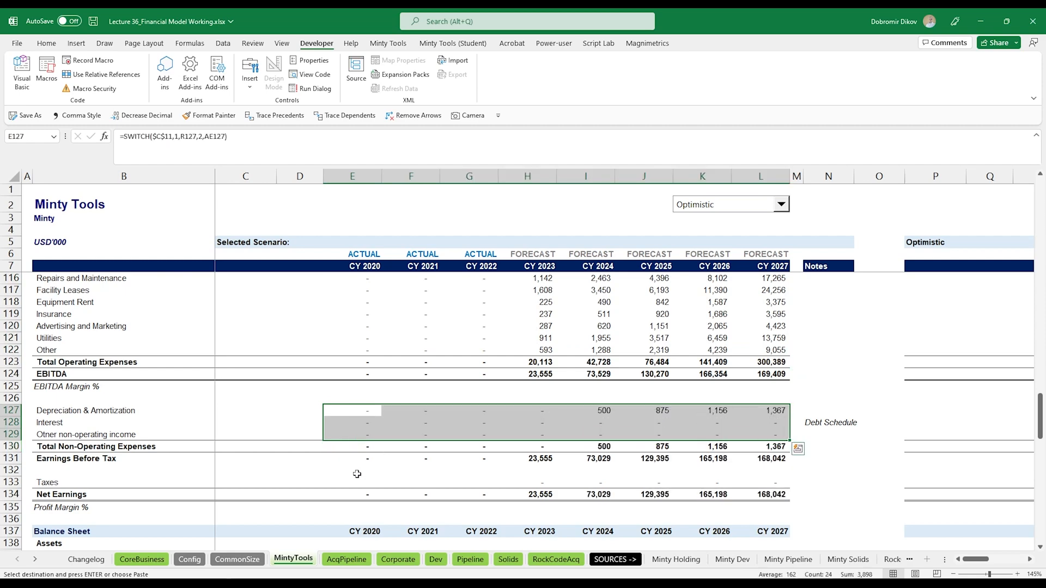
- Paste the SWITCH formulas into the Taxes row
click(355, 483)
key(ctrl+shift+Right)
key(ctrl+v)
- Paste the SWITCH formulas into the asset rows from Cash & Cash equivalents to Investments
scroll(357, 479, down, 3)
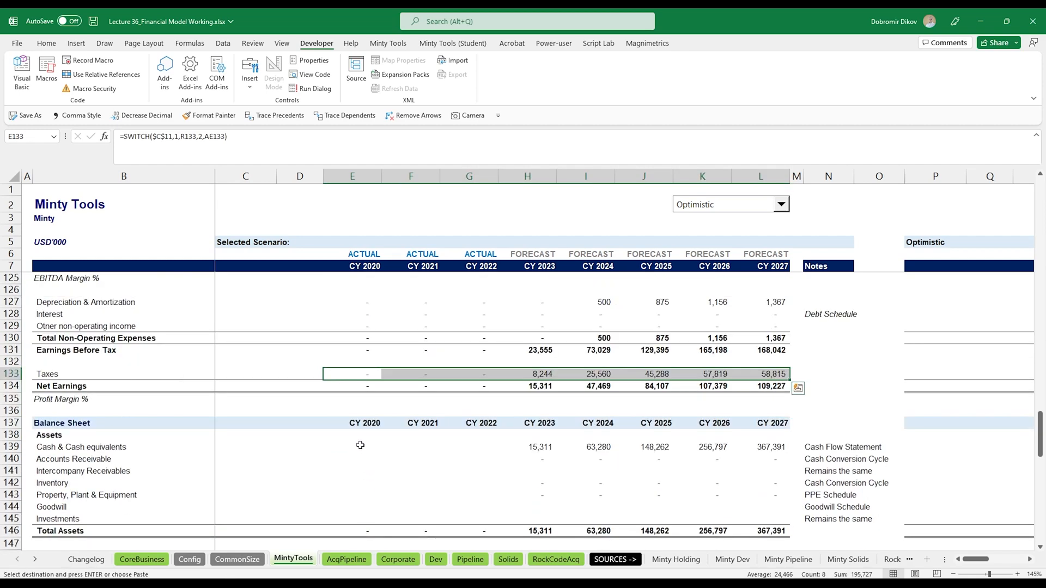
drag(360, 445, 360, 516)
key(ctrl+shift+Right)
key(ctrl+v)
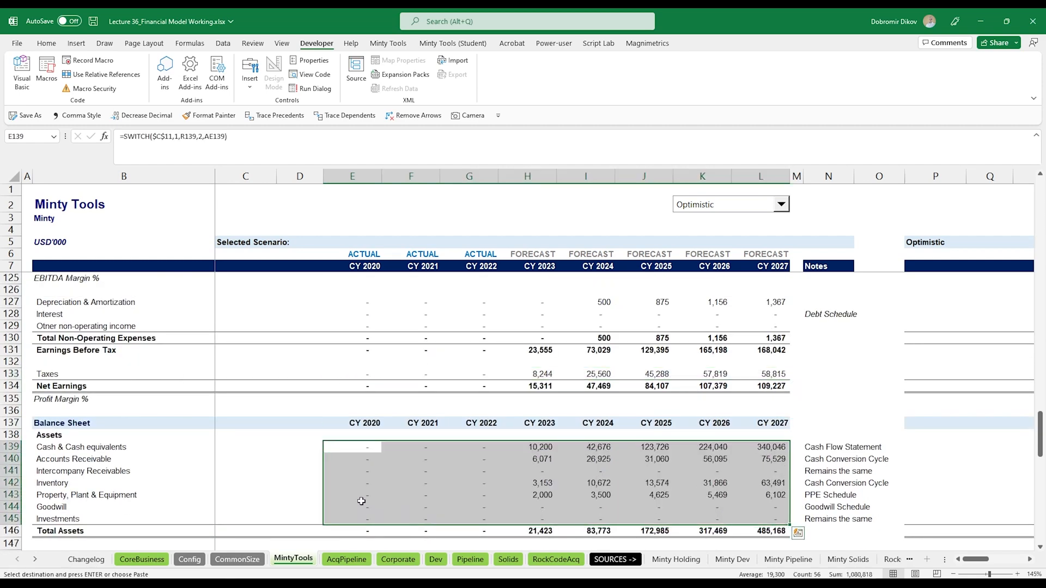
- Paste the SWITCH formulas into the liability rows and the Equity Capital and Retained Earnings rows
scroll(362, 501, down, 5)
drag(368, 385, 364, 419)
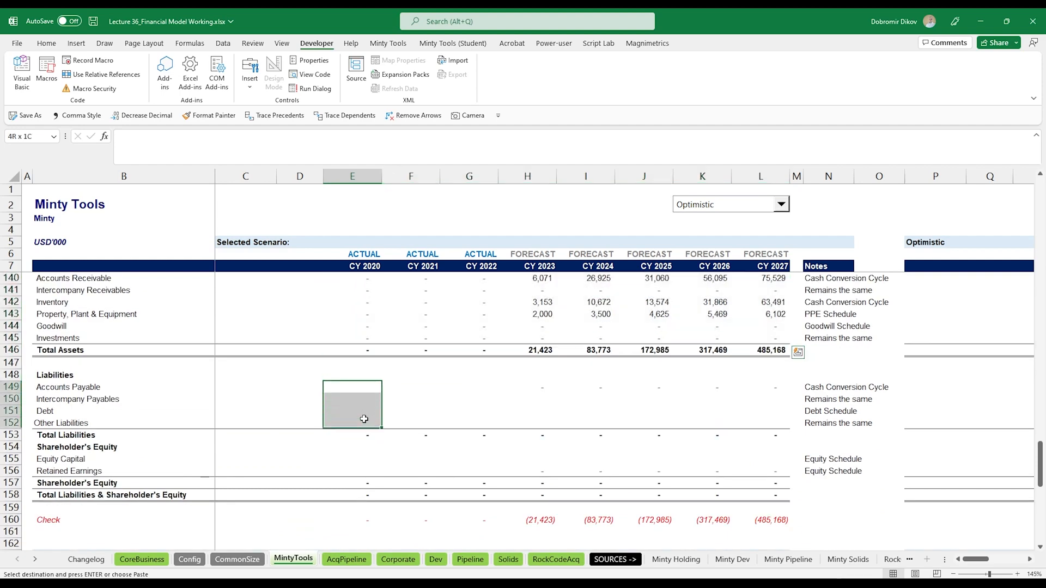
key(ctrl+shift+Right)
key(ctrl+v)
drag(362, 459, 359, 466)
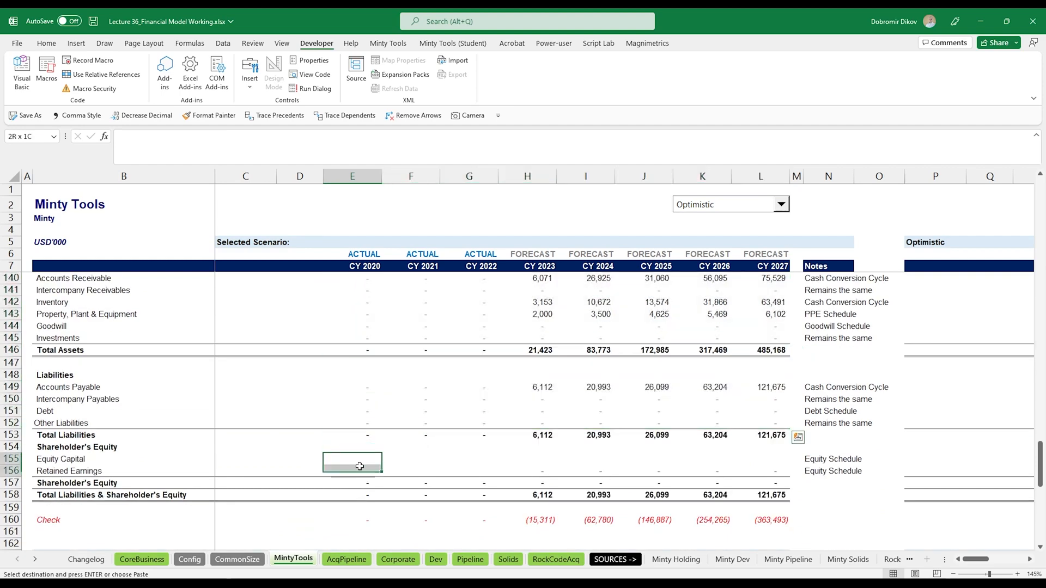
key(ctrl+shift+Right)
key(ctrl+v)
- Paste the SWITCH formulas into the operating cash flow rows from Net Earnings to Changes in Working Capital
scroll(367, 474, down, 6)
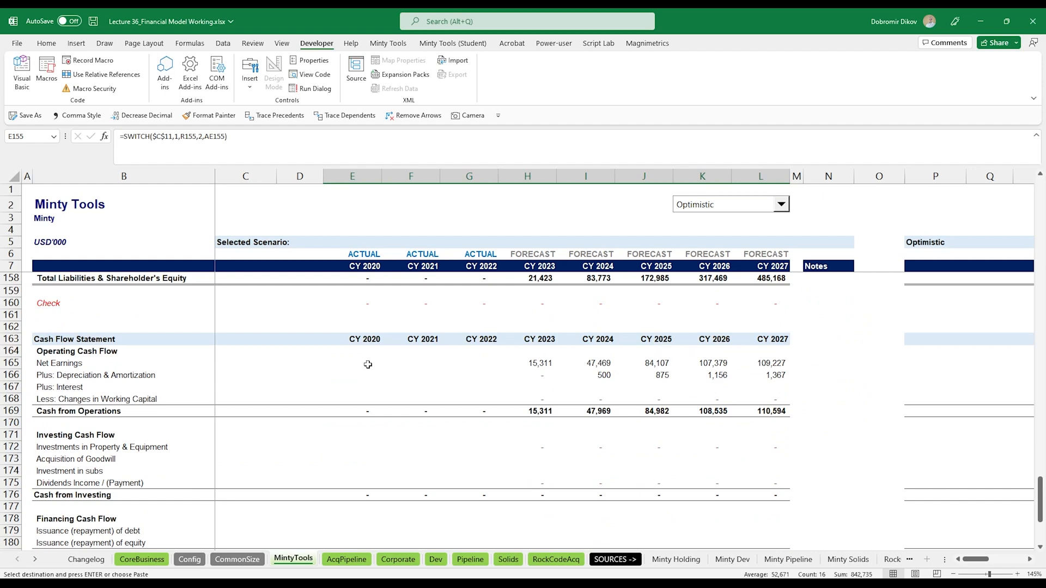
drag(365, 363, 363, 399)
key(ctrl+shift+Right)
key(ctrl+v)
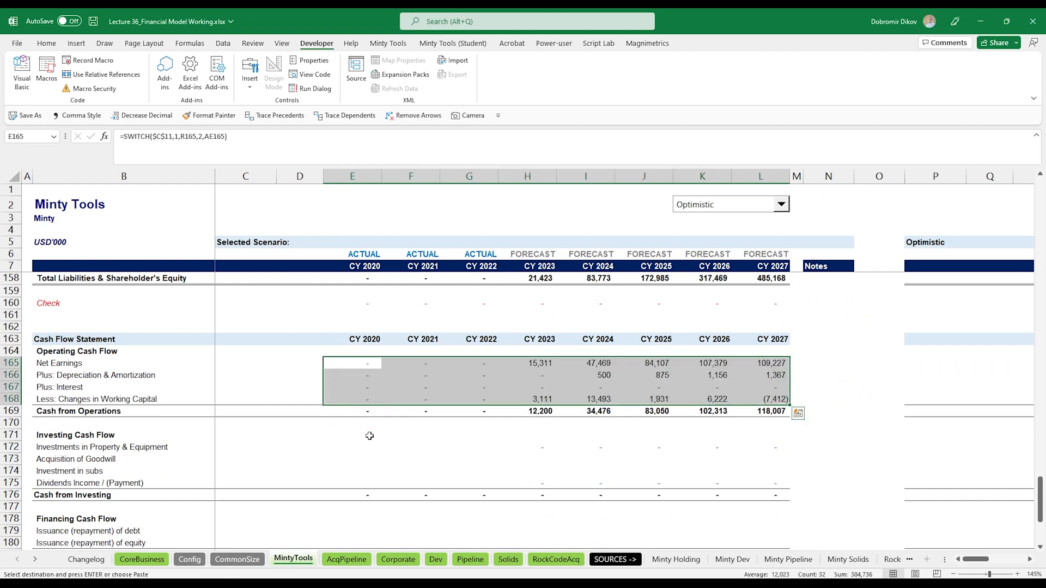
- Paste the SWITCH formulas into the investing cash flow rows
drag(365, 448, 366, 482)
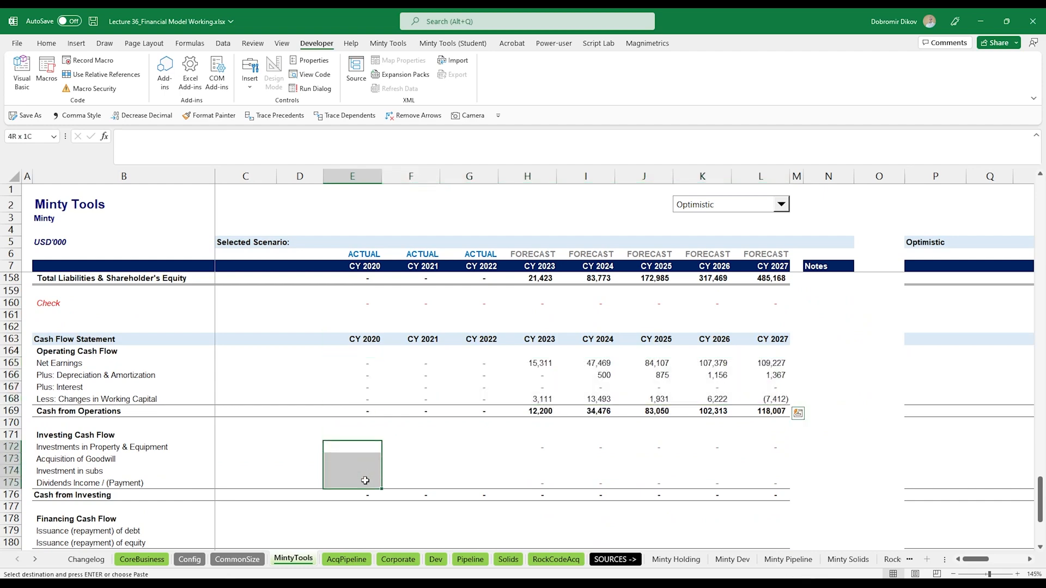
key(ctrl+shift+Right)
key(ctrl+v)
- Paste the SWITCH formulas into the debt and equity issuance rows of the financing cash flow
scroll(371, 471, down, 4)
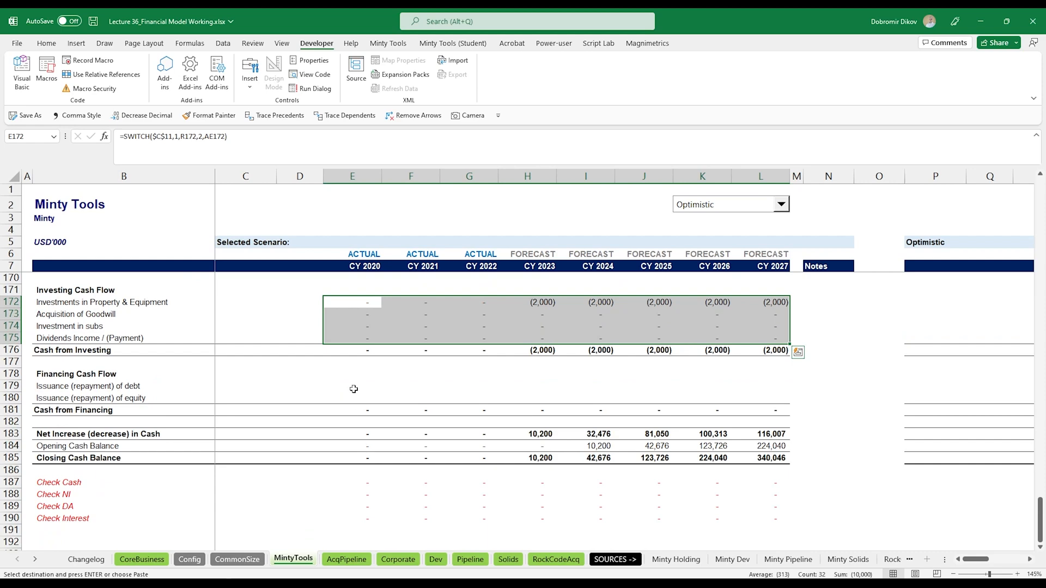
drag(354, 389, 354, 398)
key(ctrl+shift+Right)
key(ctrl+v)
- Paste the SWITCH formulas into the Opening Cash Balance row
click(357, 447)
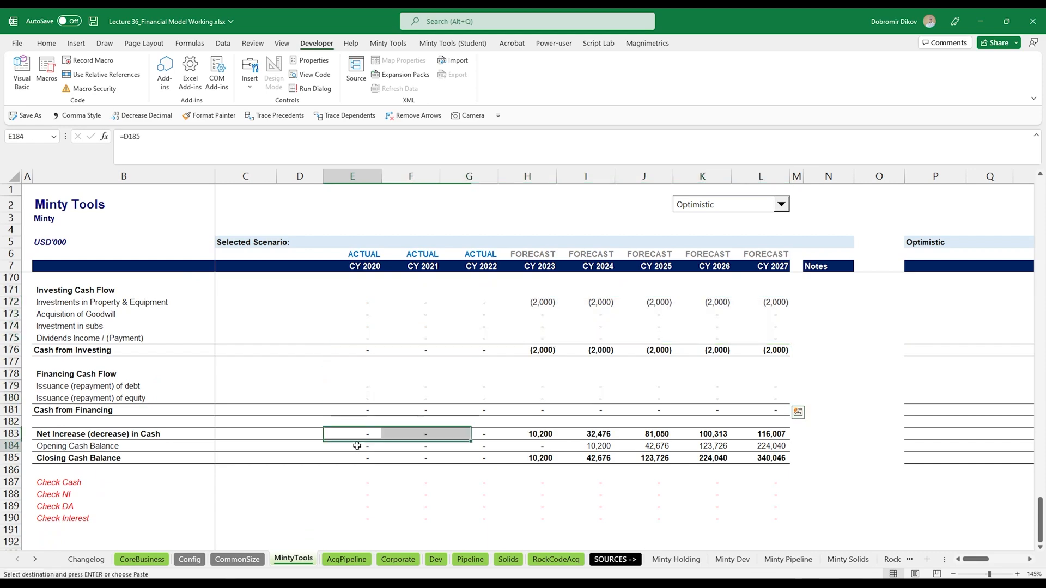
key(ctrl+shift+Right)
key(ctrl+v)
- Scroll through the statements and compare the Optimistic and Realistic scenario blocks
scroll(594, 428, up, 4)
scroll(594, 427, up, 4)
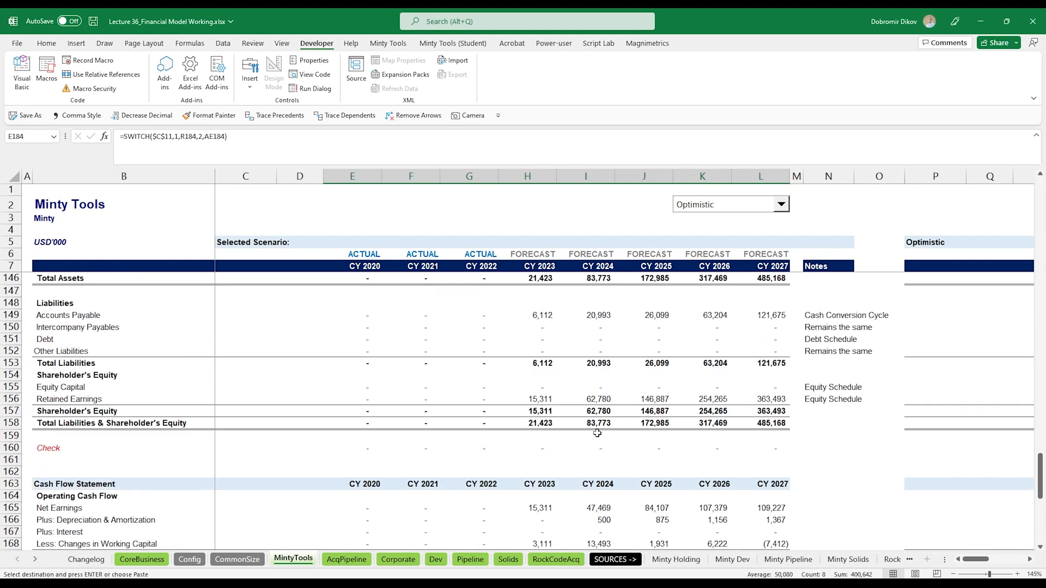
scroll(656, 463, down, 5)
scroll(653, 451, down, 5)
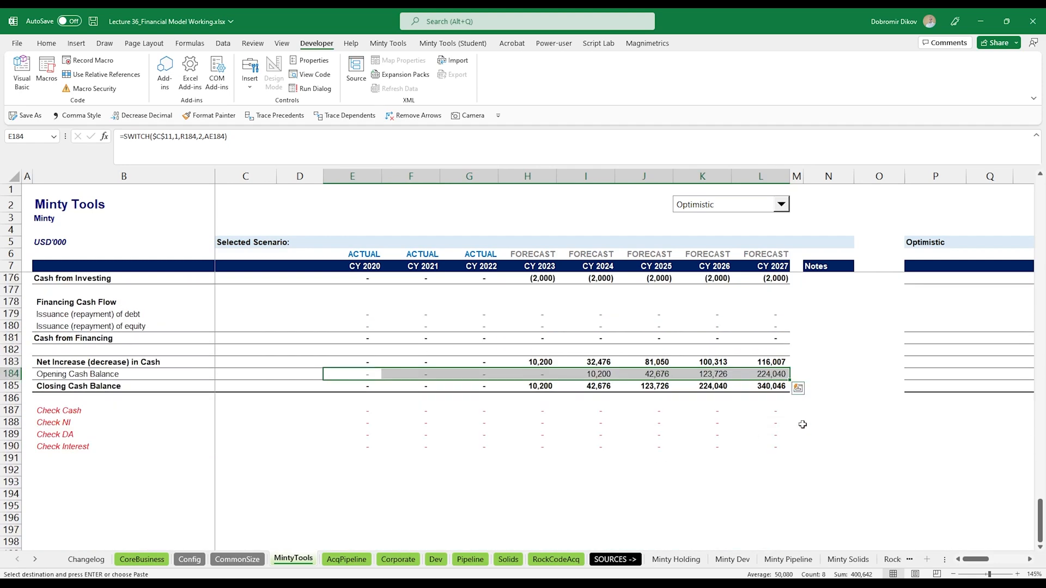
scroll(654, 451, up, 4)
scroll(880, 339, right, 3)
scroll(880, 339, right, 3)
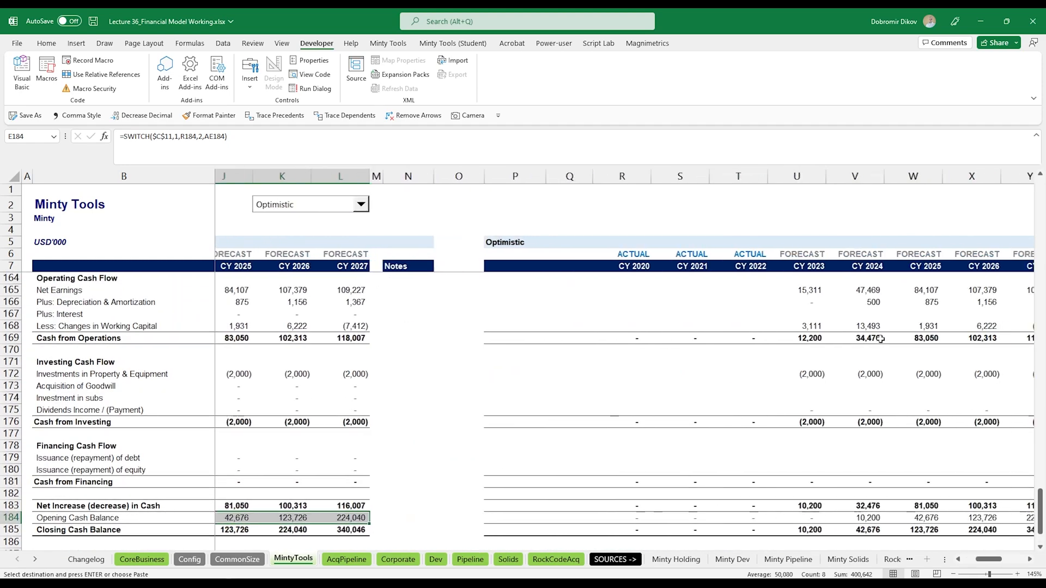
scroll(880, 338, right, 6)
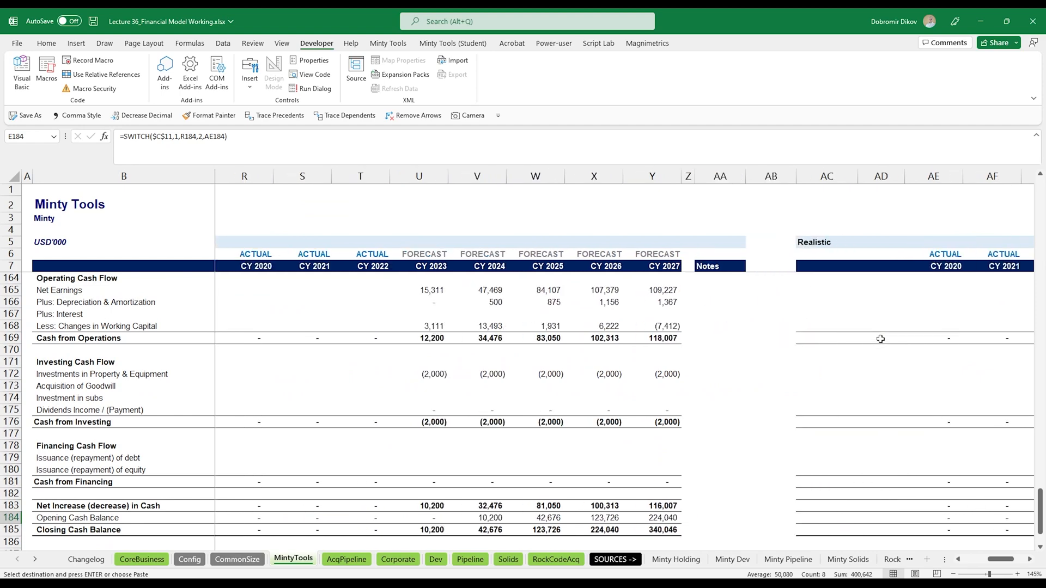
scroll(694, 417, up, 20)
scroll(694, 418, up, 1)
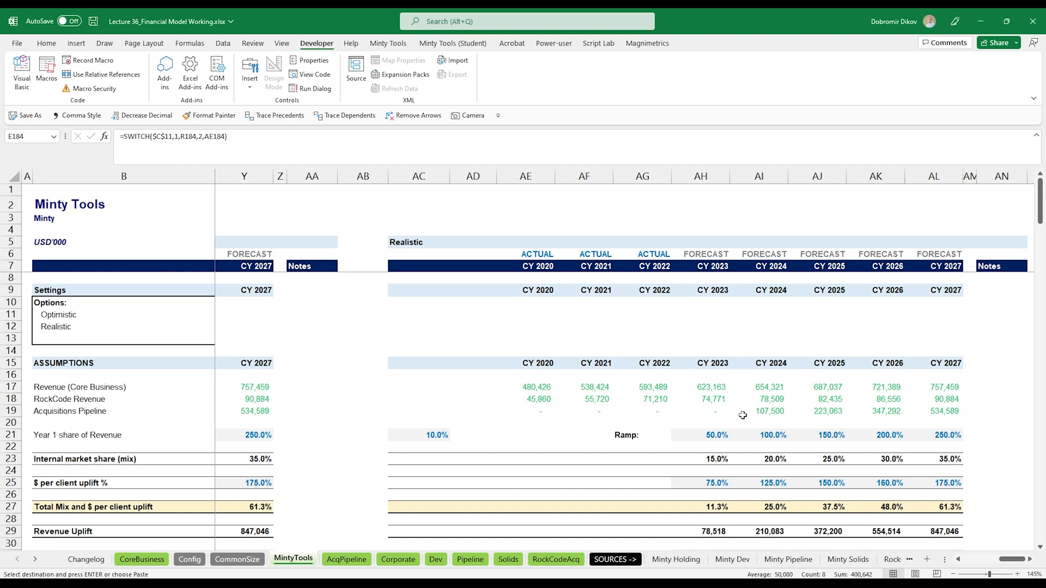
scroll(607, 395, left, 5)
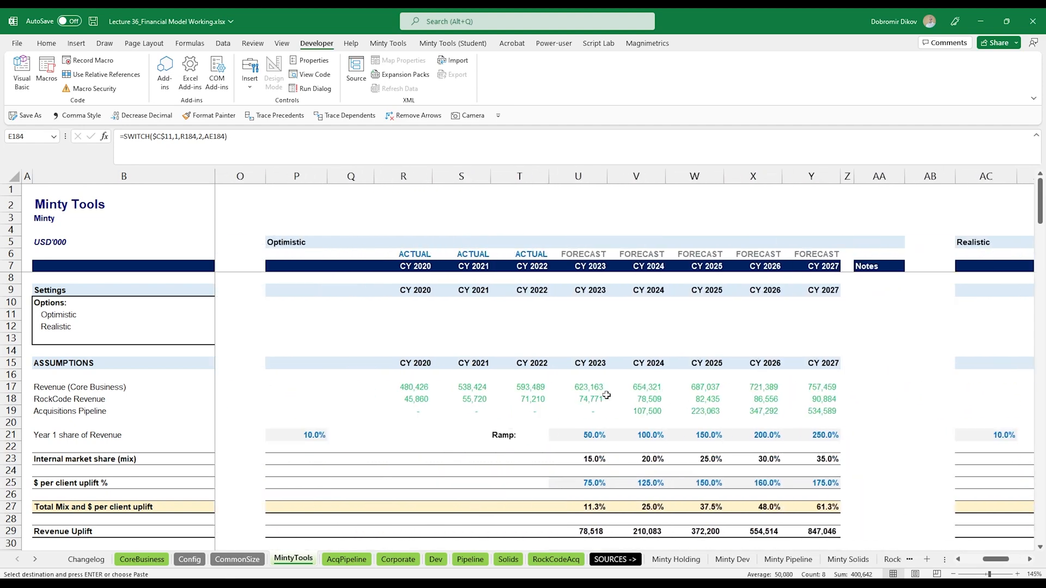
scroll(606, 395, right, 5)
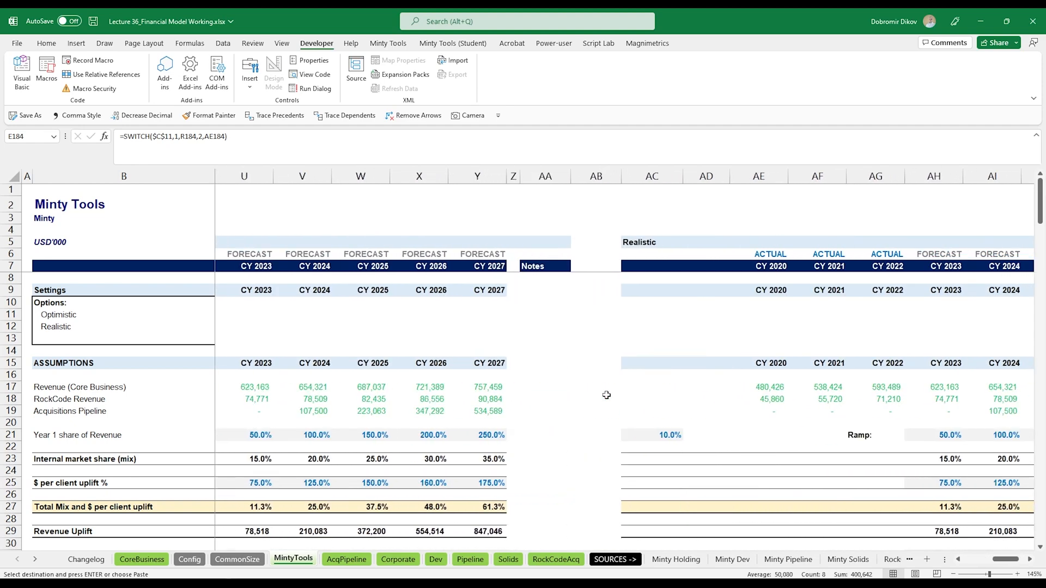
scroll(606, 396, right, 2)
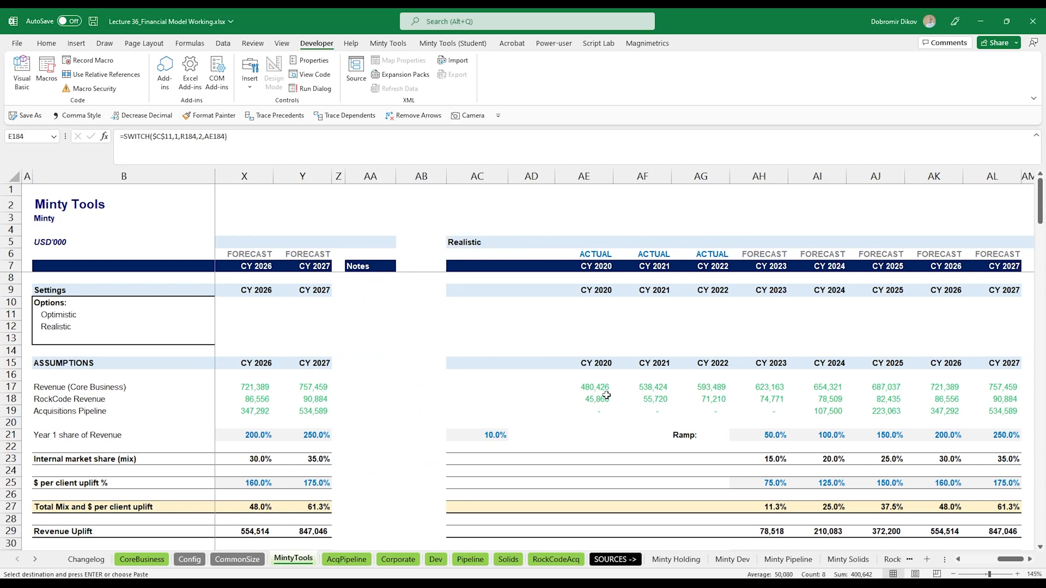
scroll(564, 388, right, 2)
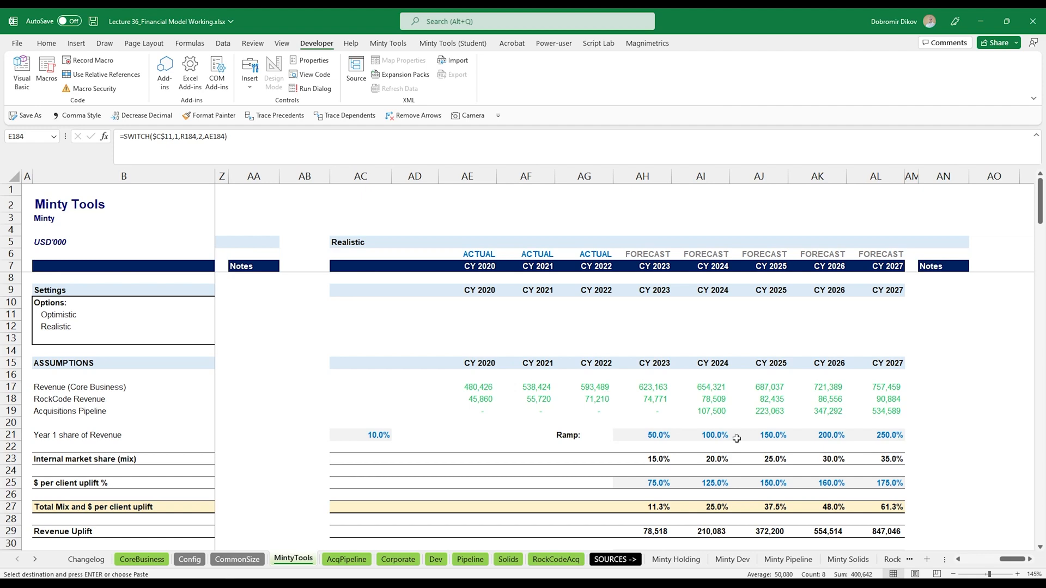
- Set the Realistic Year 1 revenue ramp for CY 2023–2027 to 25%, 50%, 75%, 100% and 125%
click(650, 435)
text(25%)
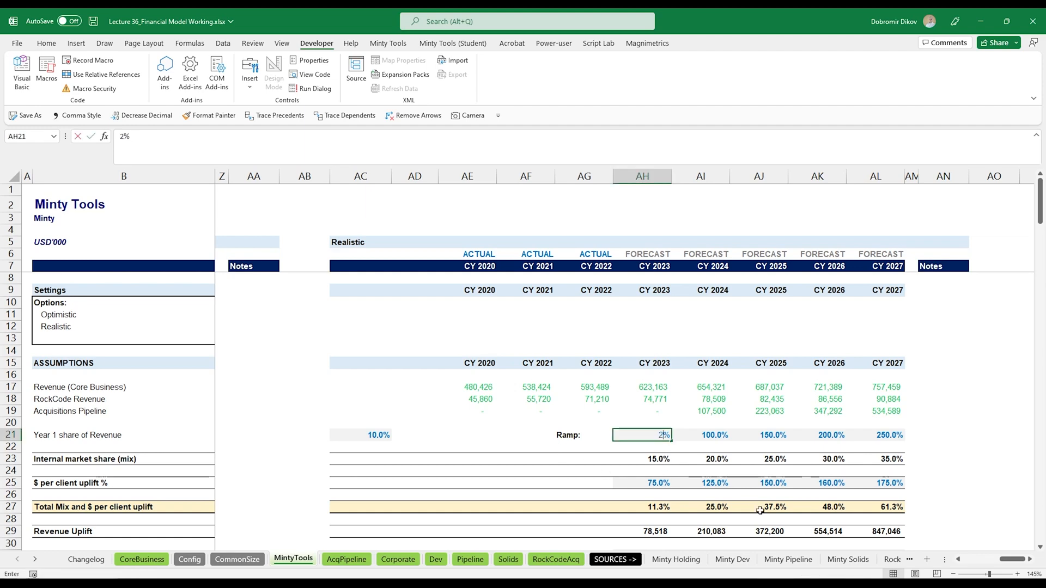
key(Tab)
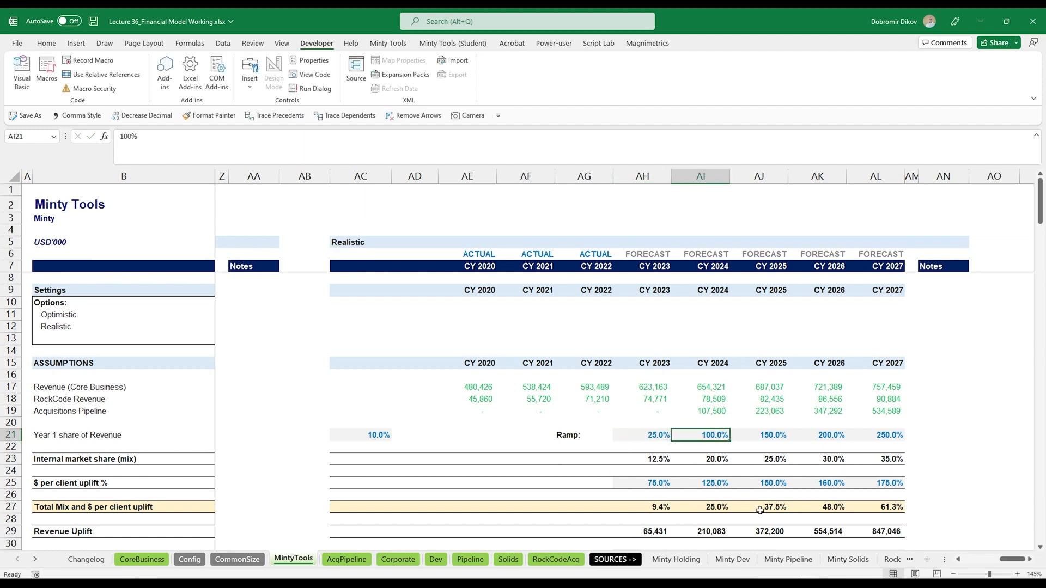
text(50%)
key(Tab)
text(75%)
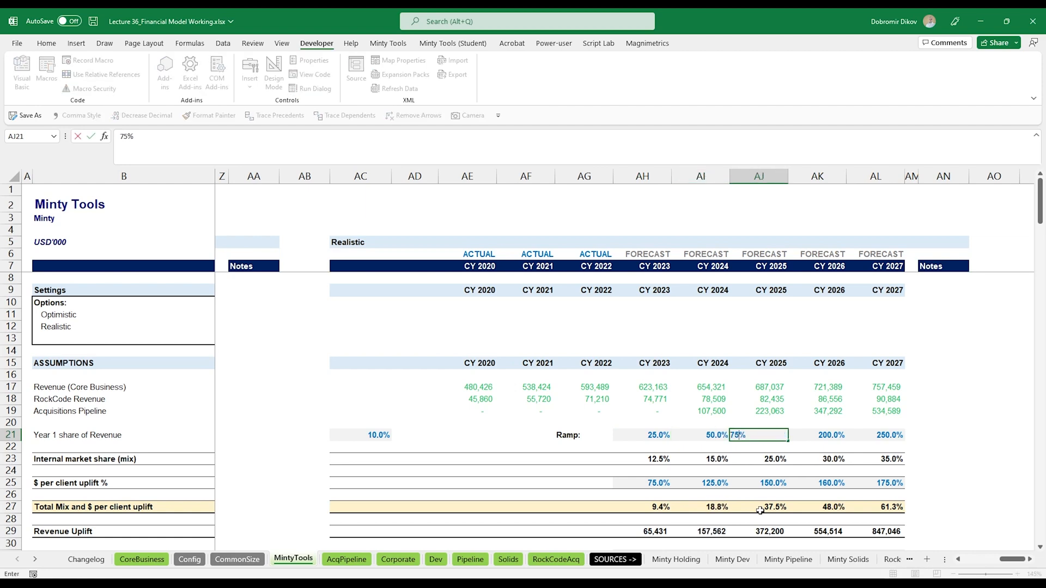
key(Tab)
text(100%)
key(Tab)
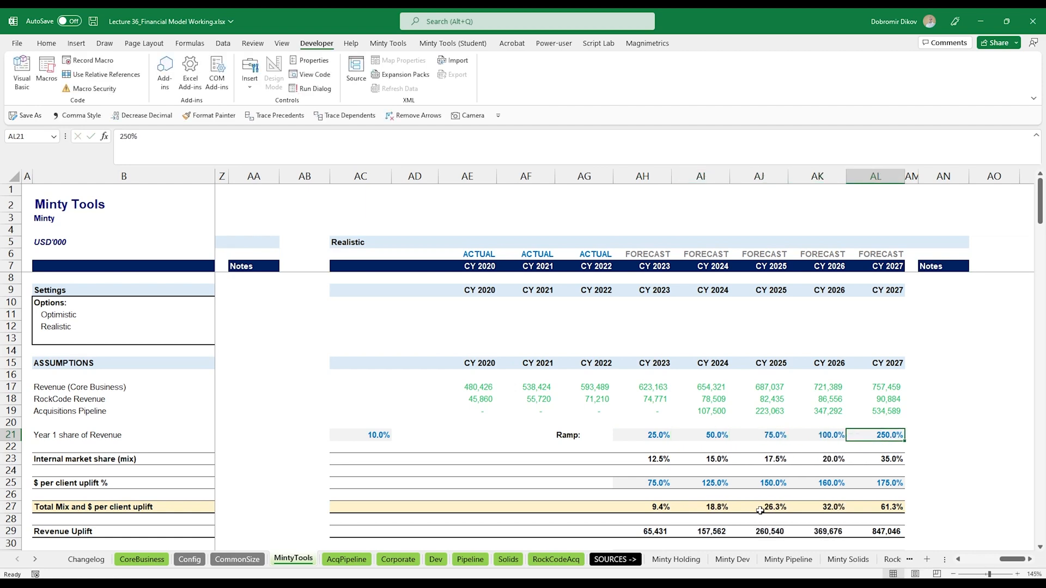
text(125%)
key(Return)
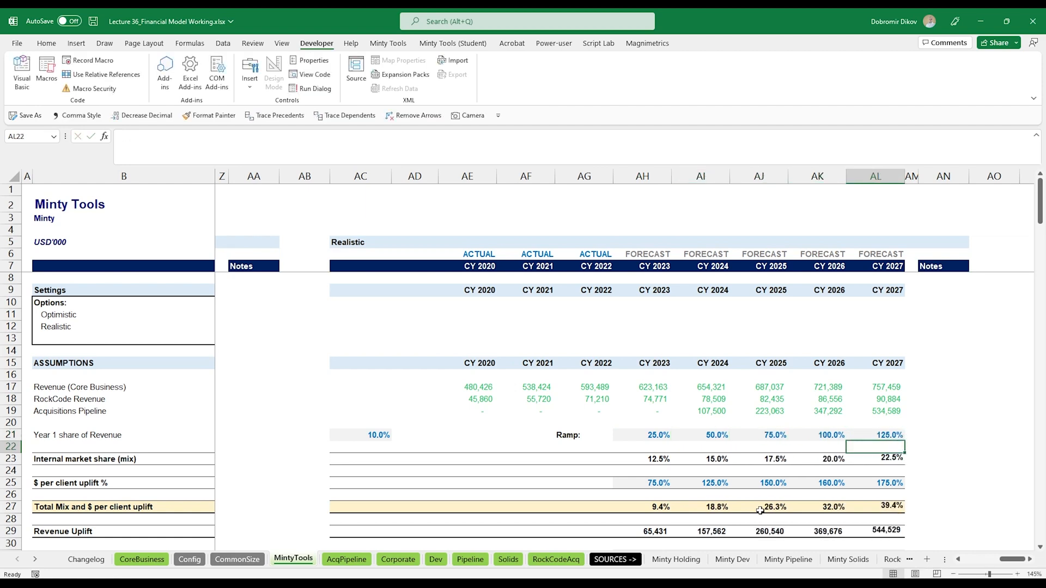
- Set the Realistic $ per client uplift % for CY 2023–2027 to 40%, 60%, 75%, 80% and 85%
click(649, 480)
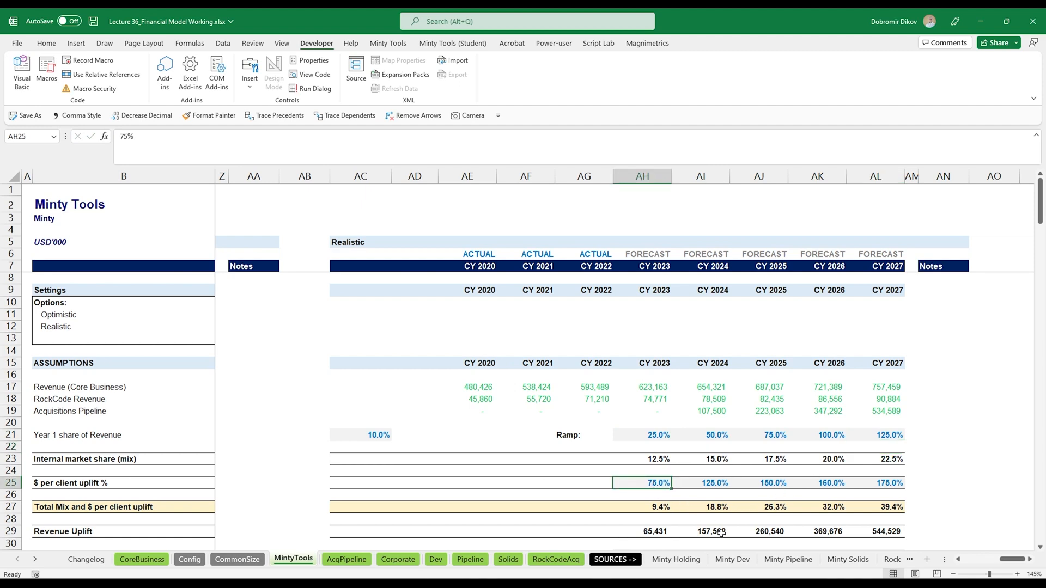
text(40)
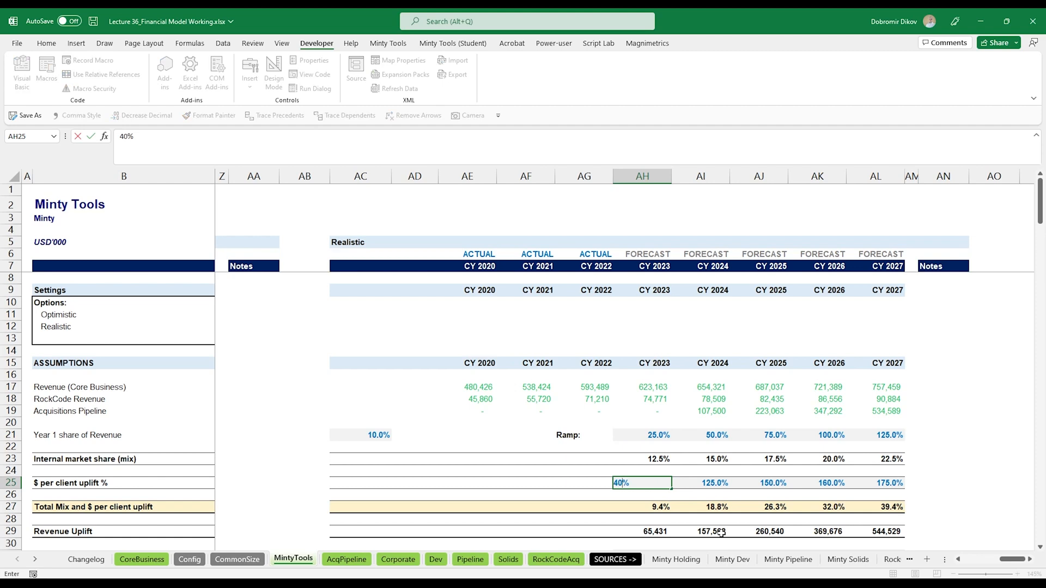
key(Tab)
text(60)
key(Tab)
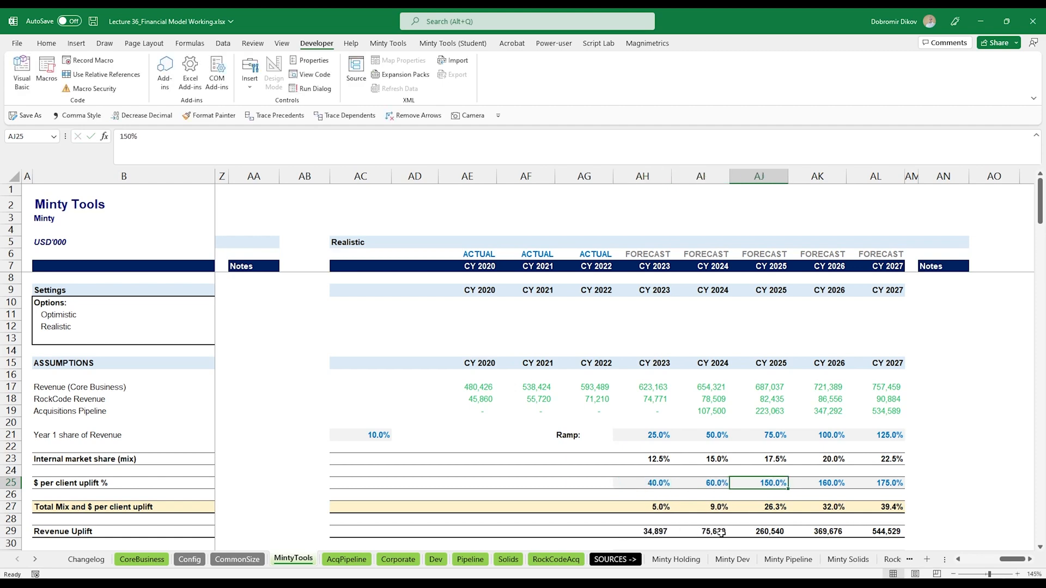
text(75)
key(Tab)
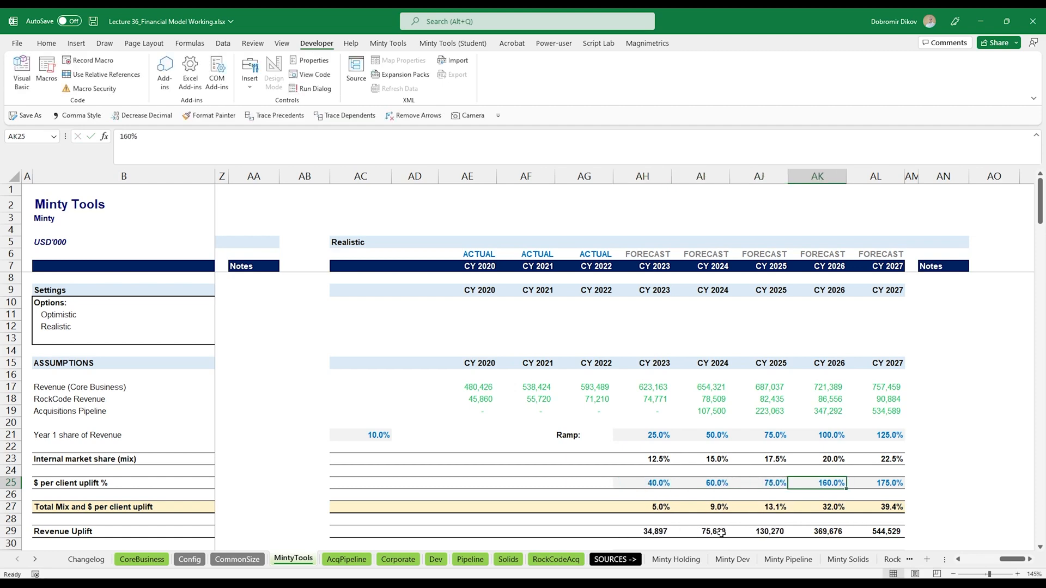
text(80)
key(Tab)
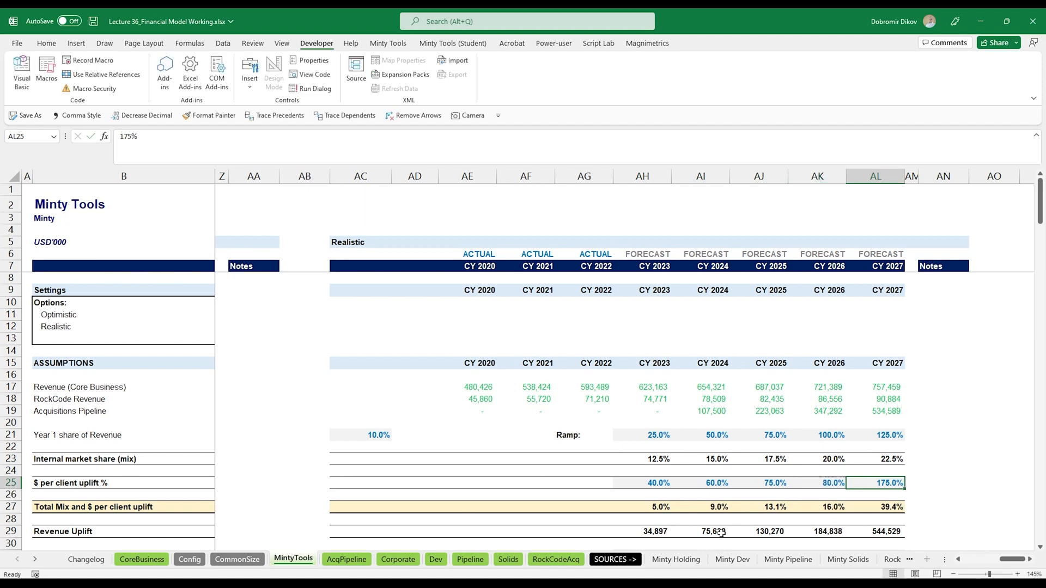
text(85)
key(Return)
- Scroll through the Realistic block's statements to review the effect of the revised assumptions
drag(643, 434, 877, 435)
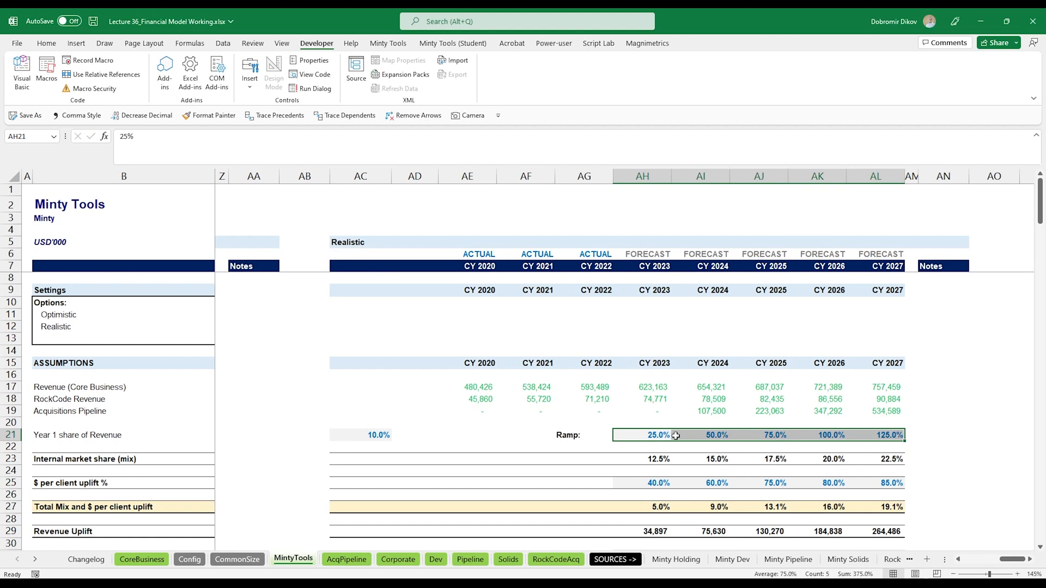
click(47, 43)
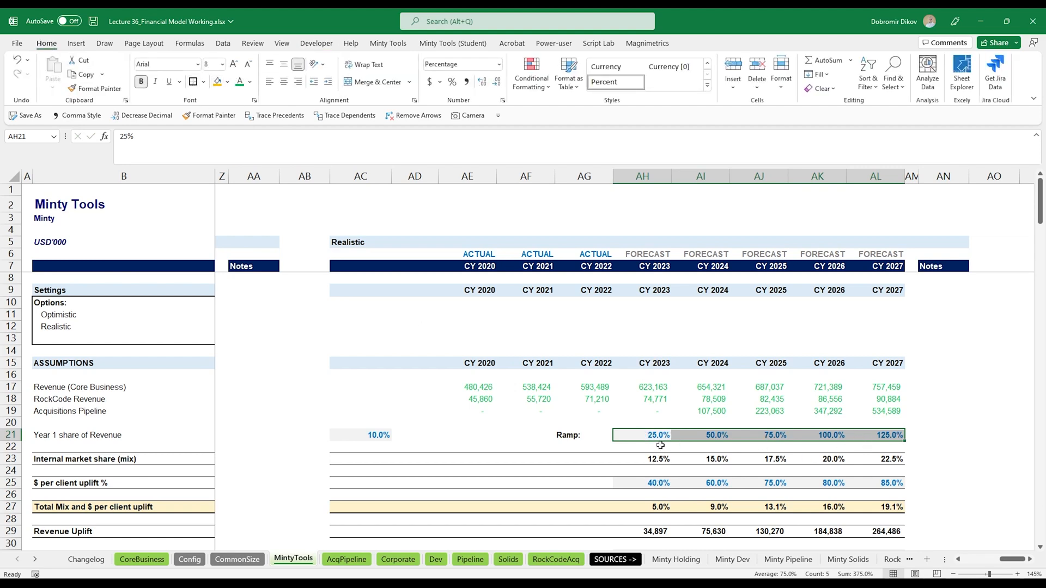
click(642, 482)
scroll(640, 436, down, 4)
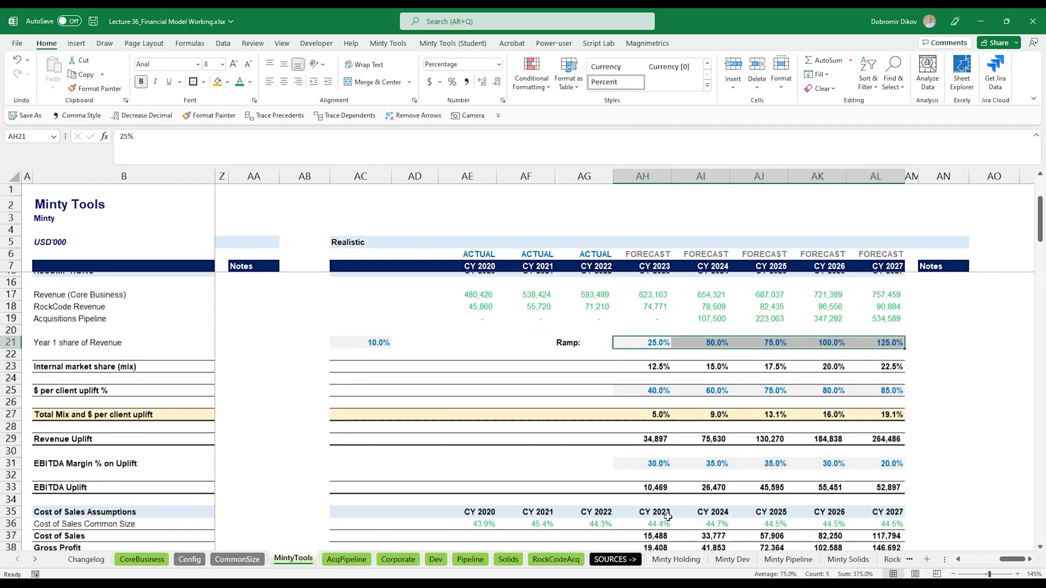
scroll(643, 423, down, 1)
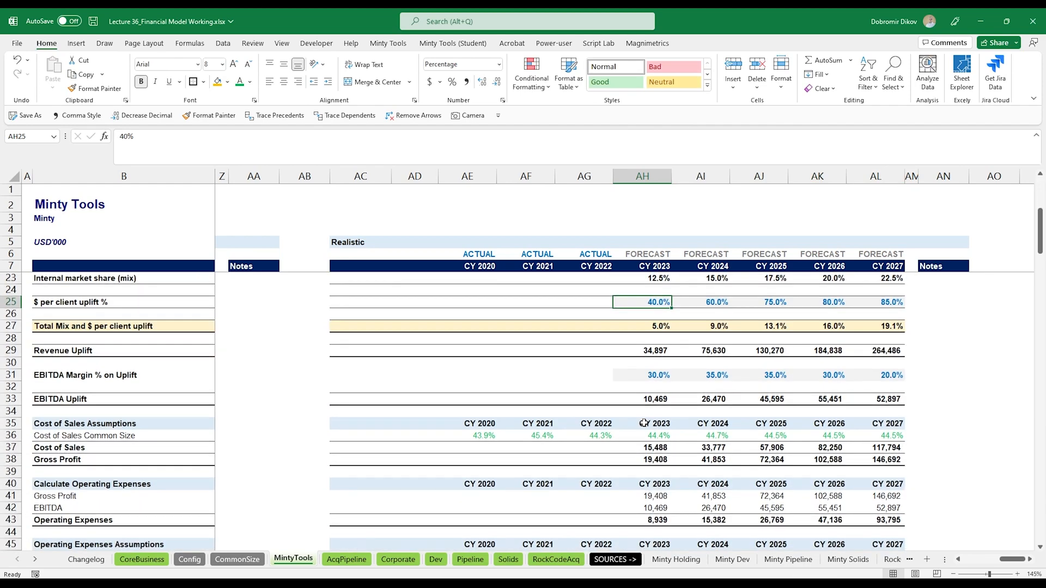
scroll(644, 423, down, 1)
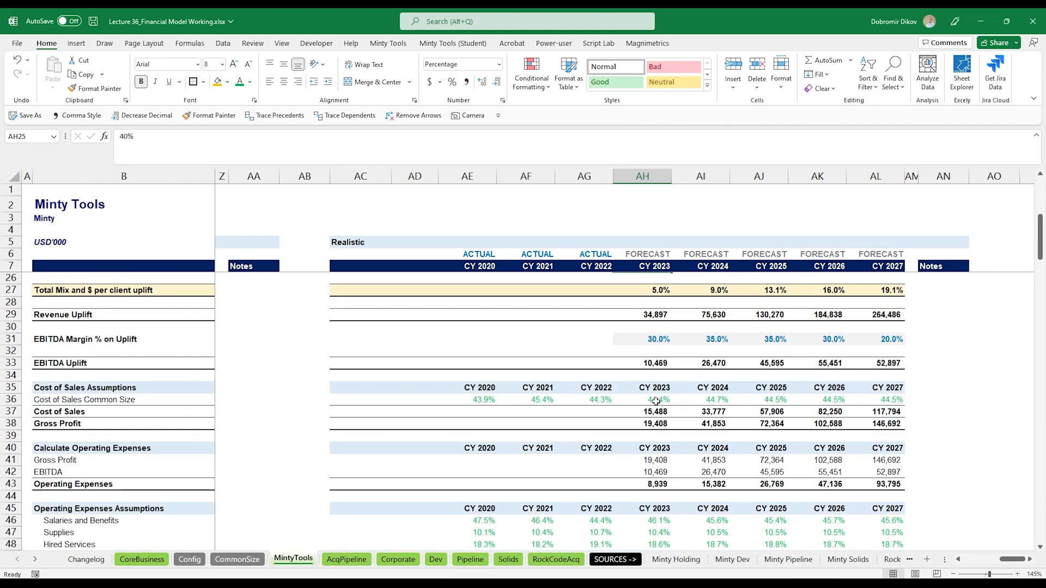
scroll(656, 400, down, 7)
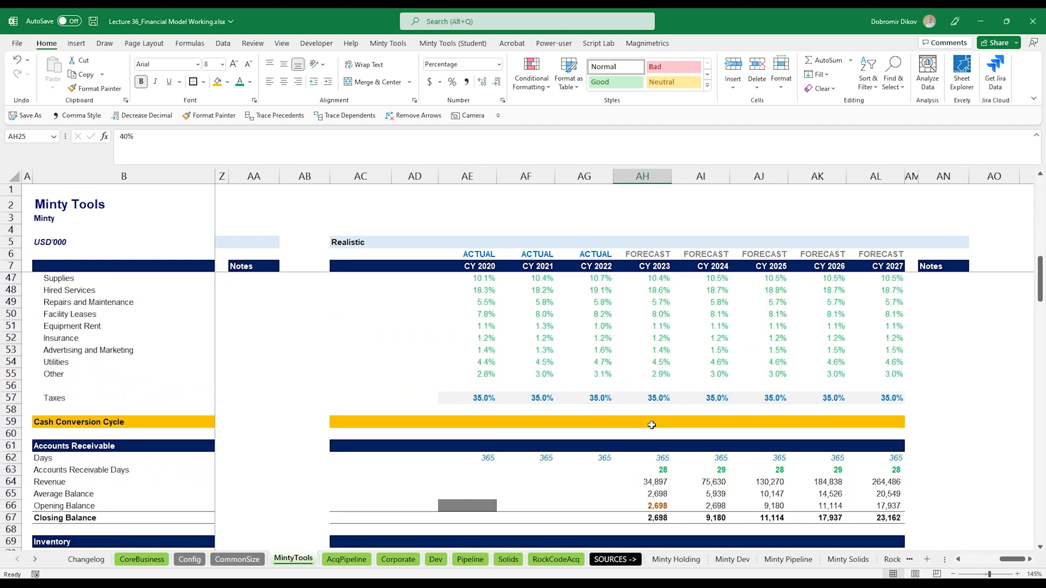
scroll(651, 425, down, 1)
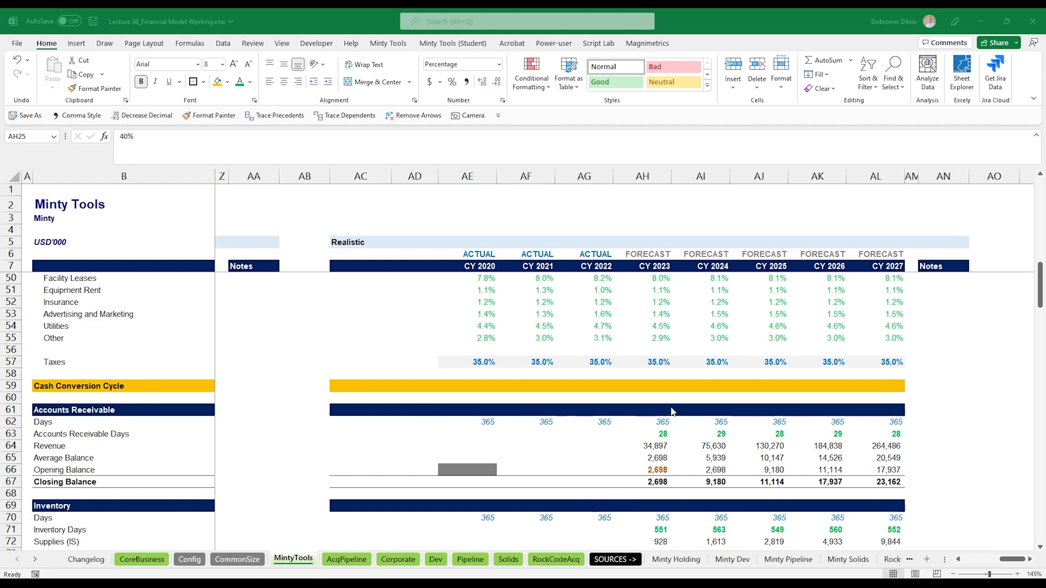
scroll(672, 411, down, 17)
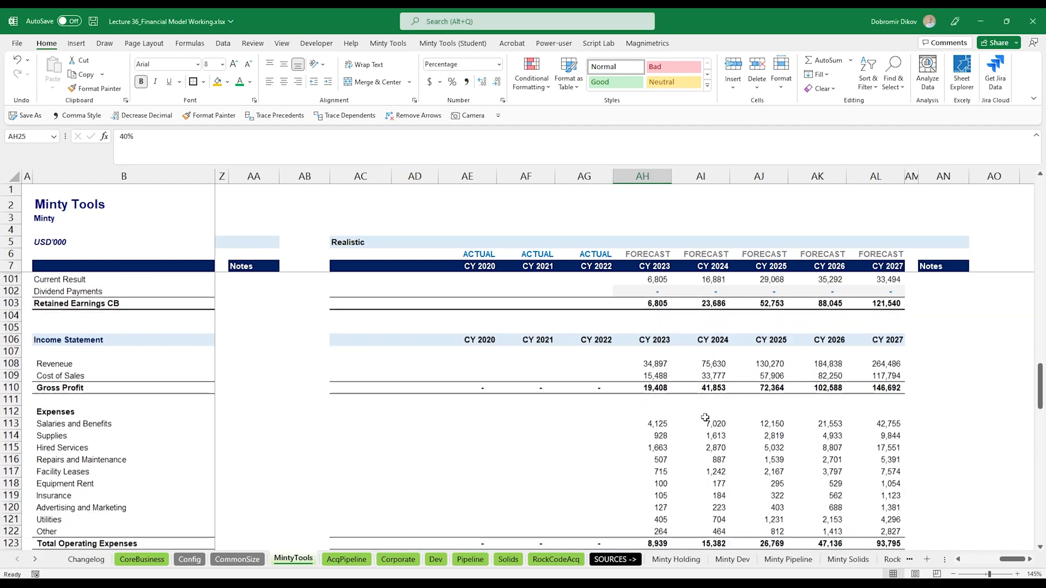
scroll(705, 418, down, 9)
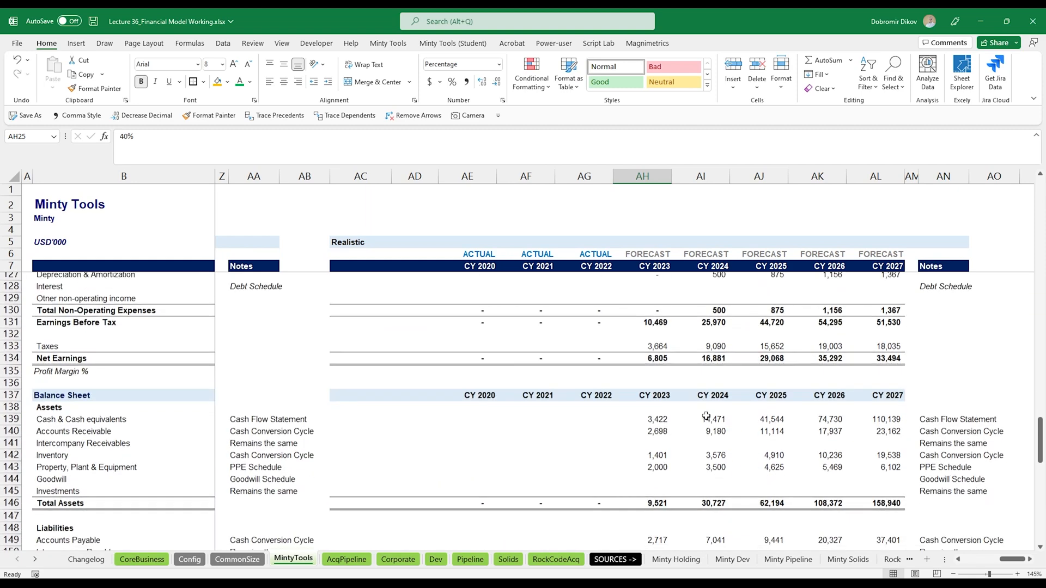
scroll(706, 417, down, 2)
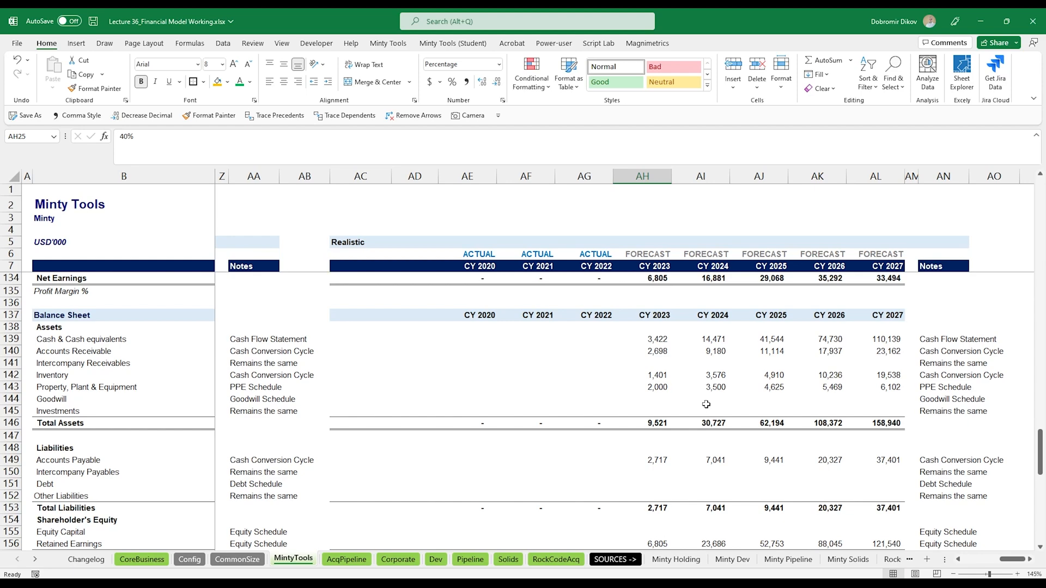
scroll(706, 403, down, 7)
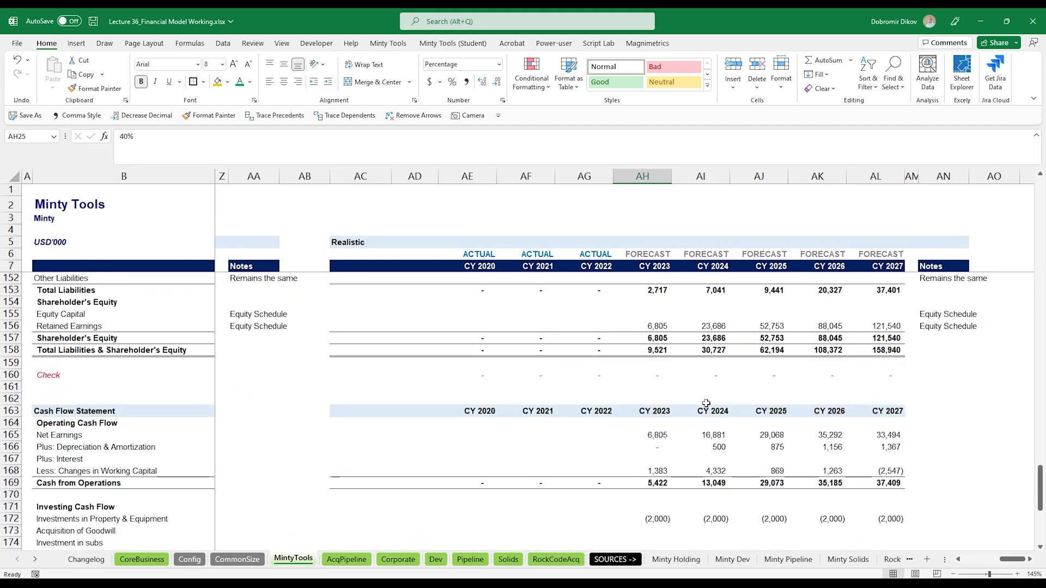
scroll(706, 403, down, 5)
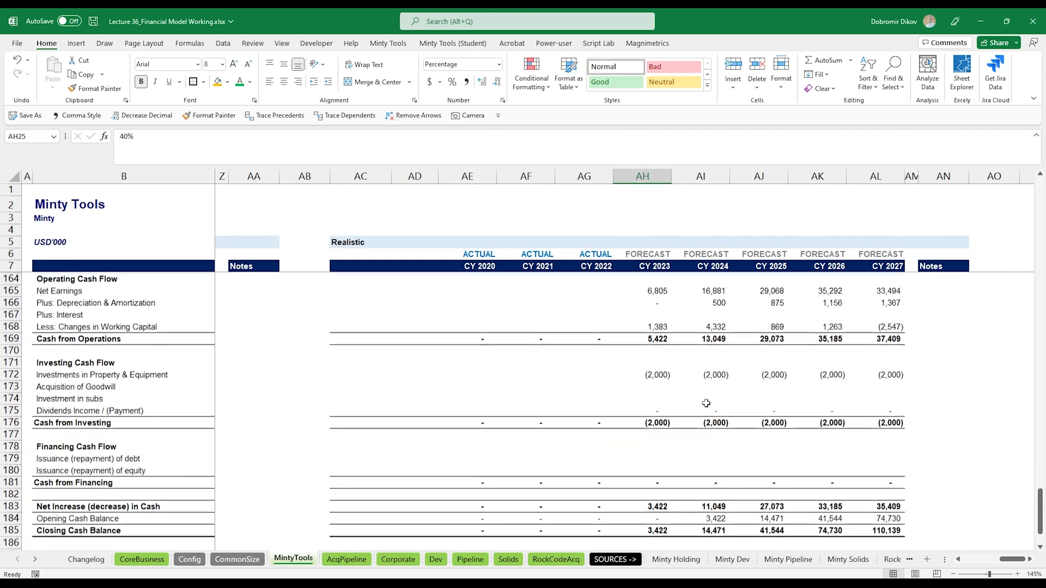
- Switch the scenario selector to Realistic and back to Optimistic to test the selected-scenario statements
drag(1002, 559, 975, 559)
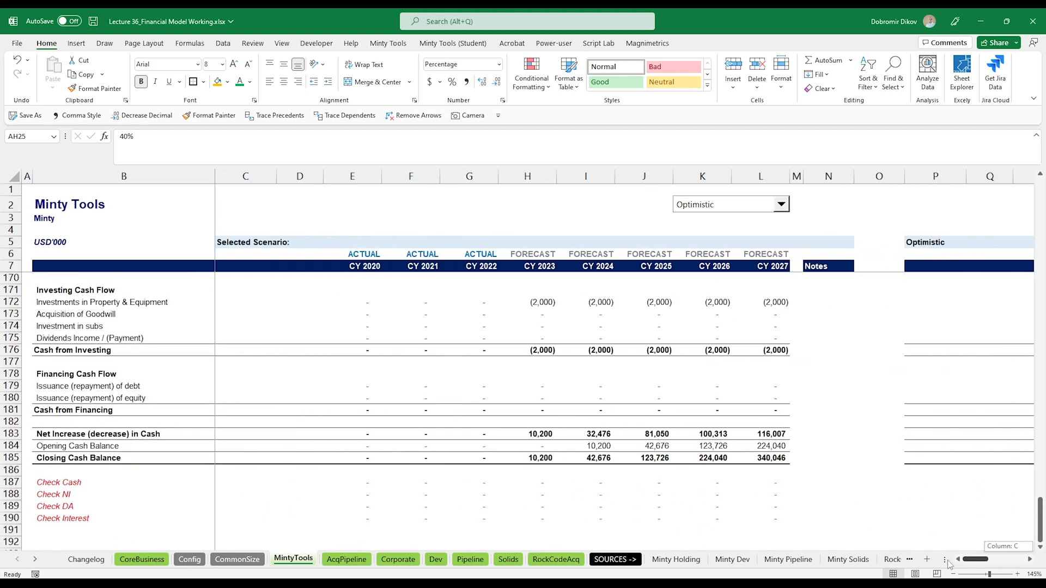
scroll(598, 430, up, 7)
scroll(598, 431, up, 13)
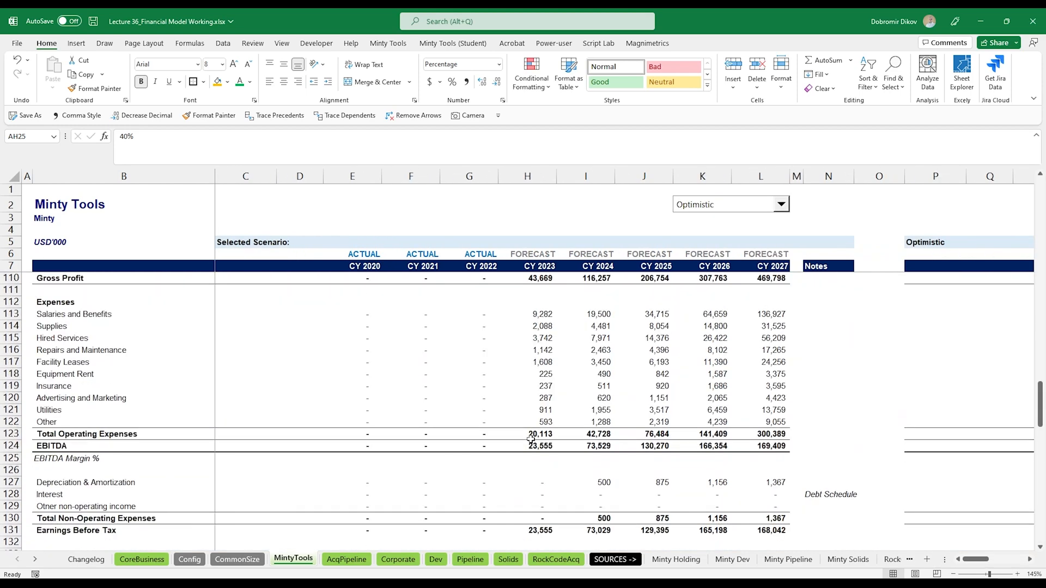
scroll(531, 439, down, 2)
click(697, 211)
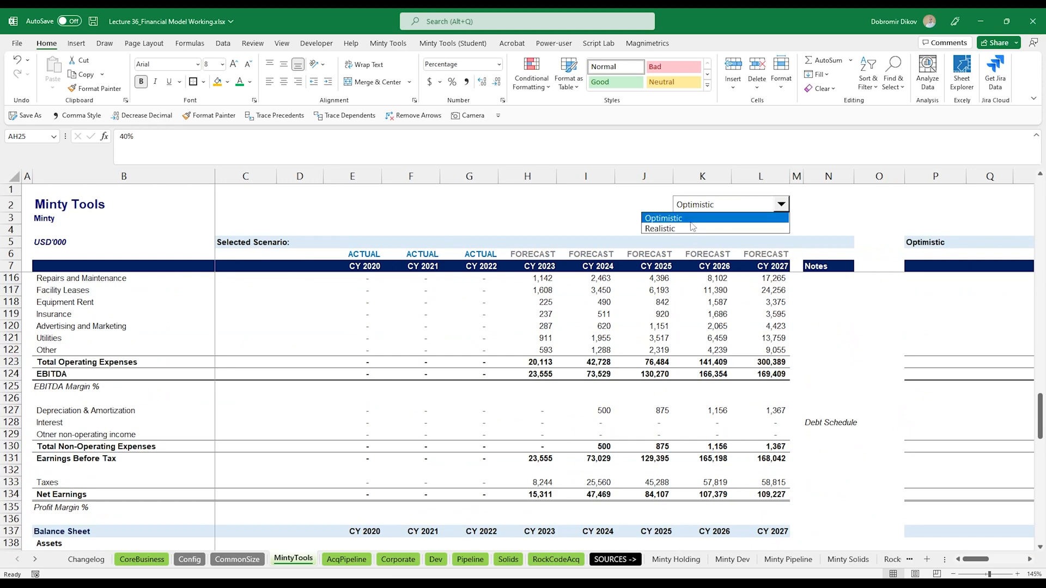
click(684, 230)
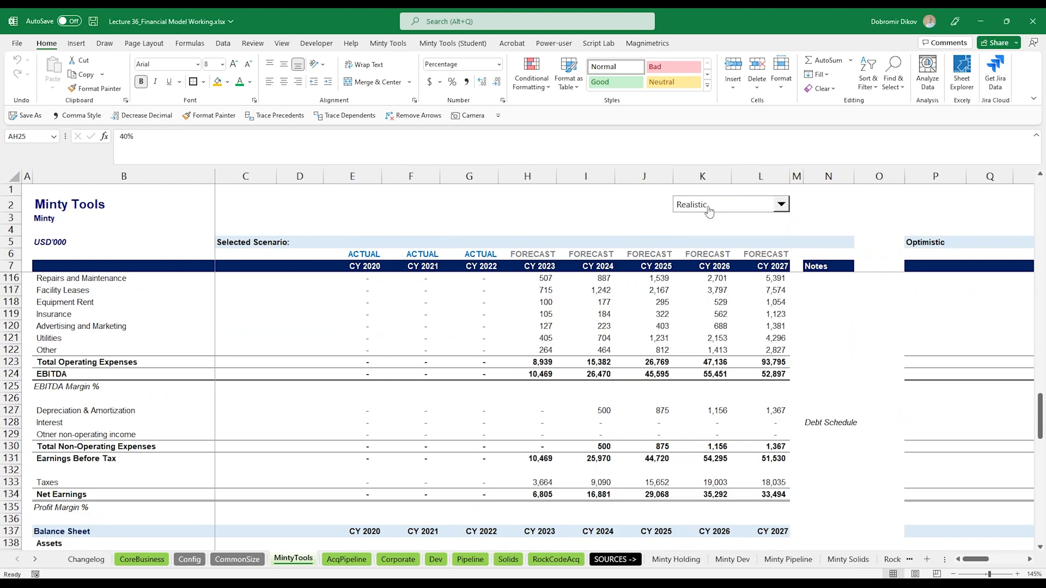
click(709, 211)
click(707, 219)
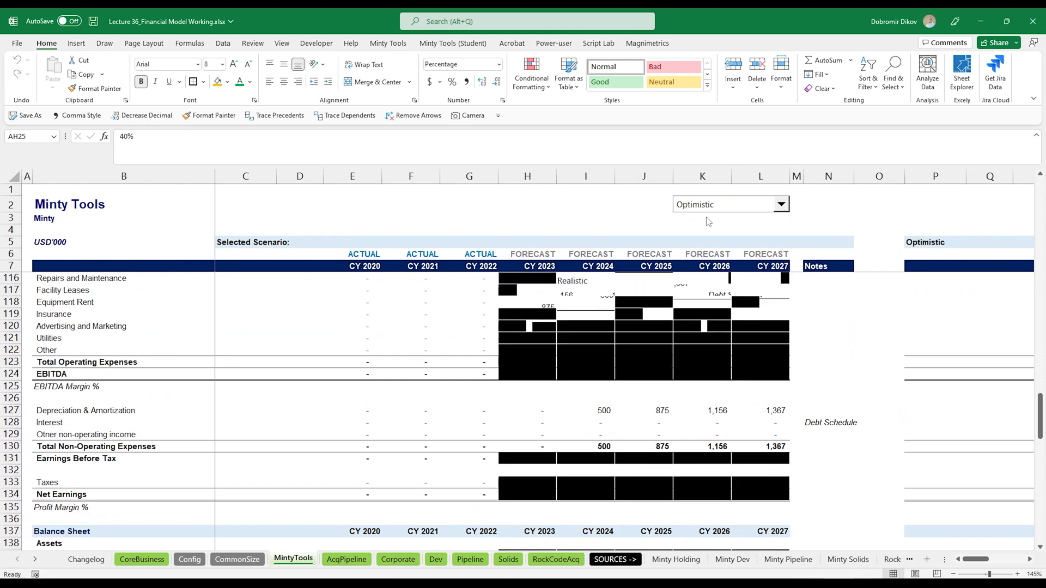